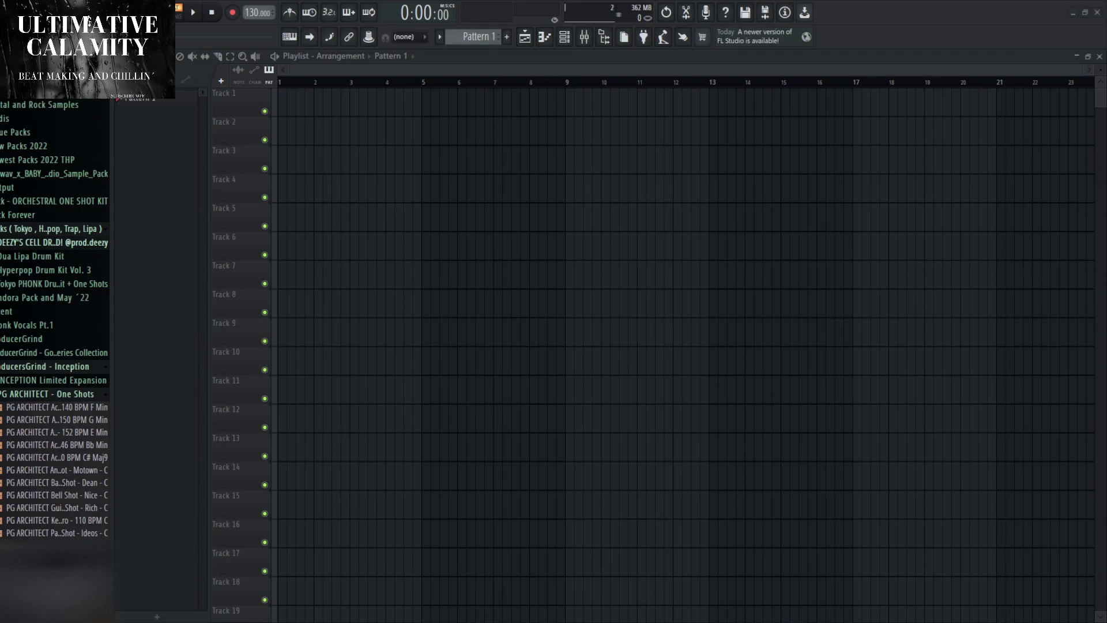
Switch to the sample-finder page in the browser and filter the genre to Blues, Electronic, Hip Hop and Jazz.
left_click(293, 612)
left_click(265, 612)
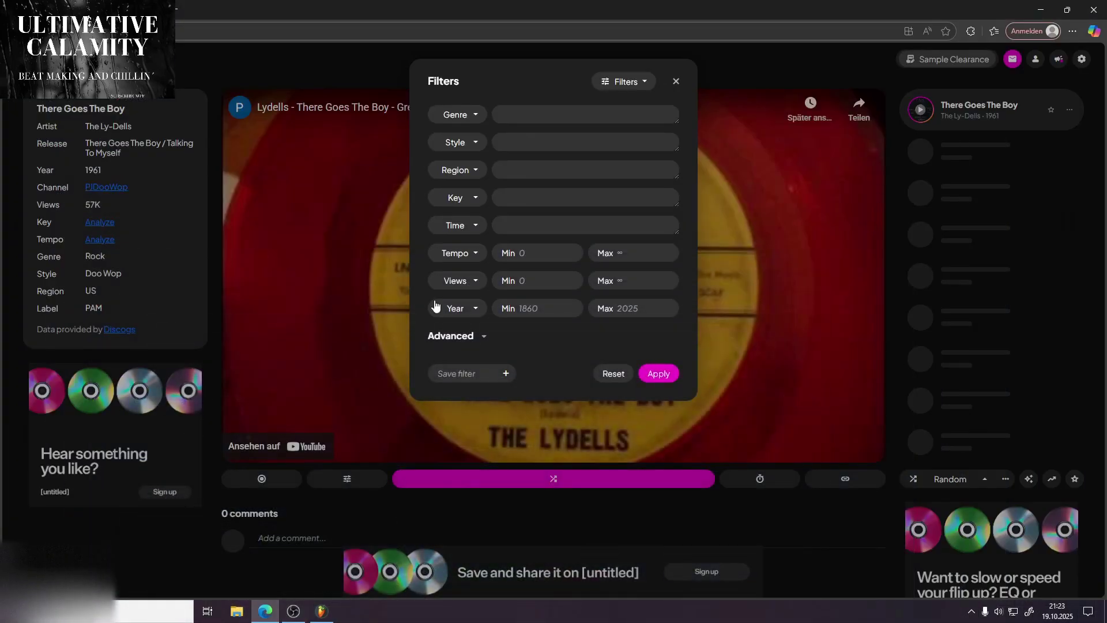
left_click(460, 115)
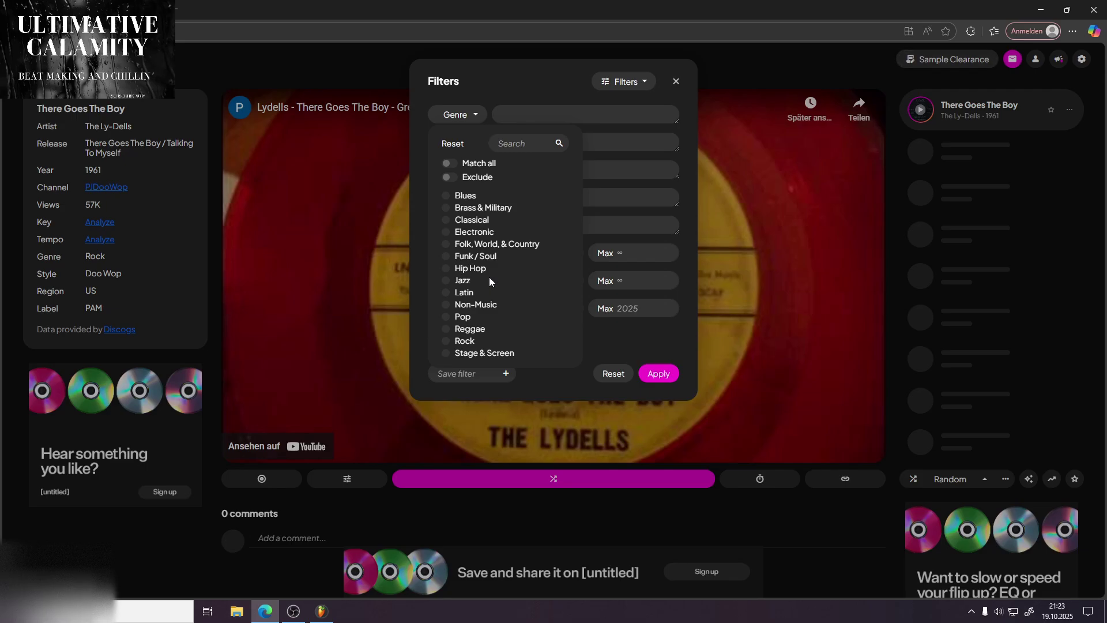
left_click(446, 195)
left_click(446, 208)
left_click(446, 208)
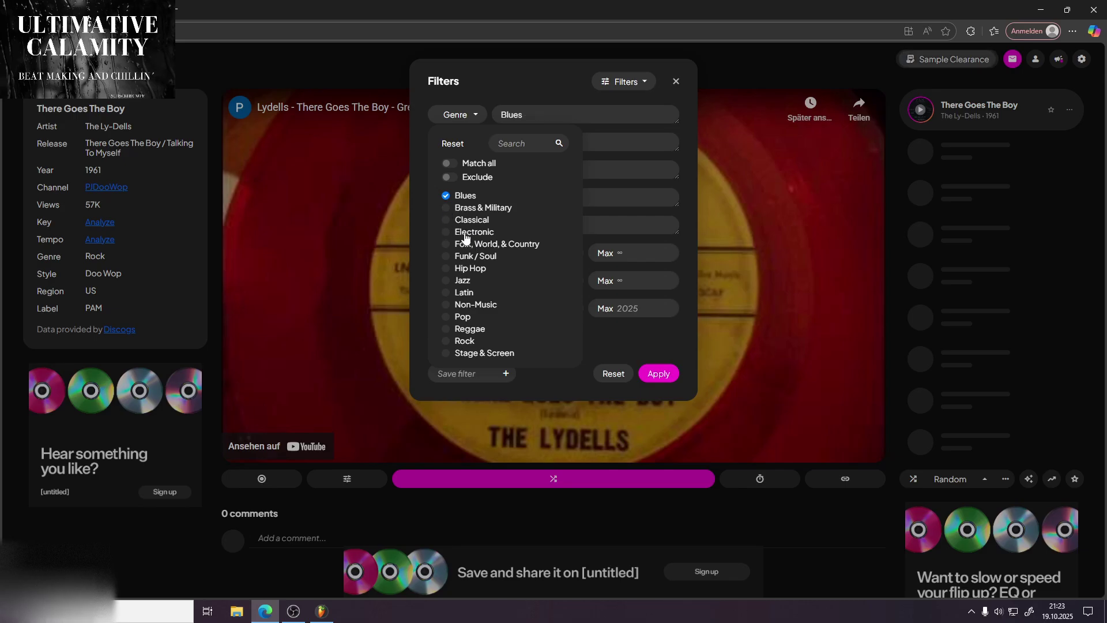
left_click(447, 233)
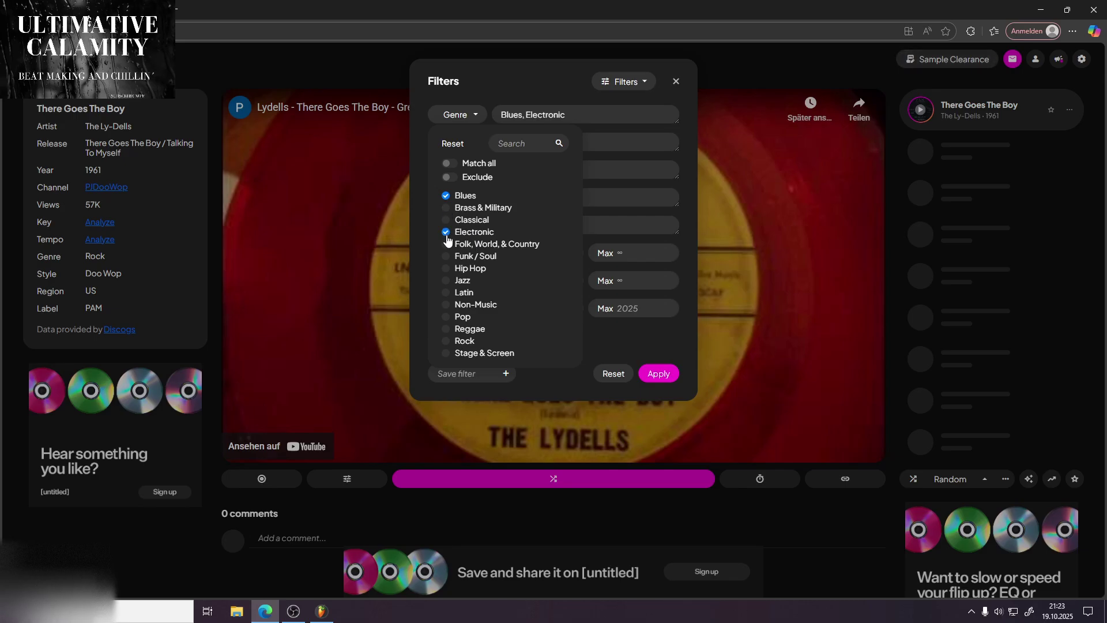
left_click(467, 269)
left_click(463, 281)
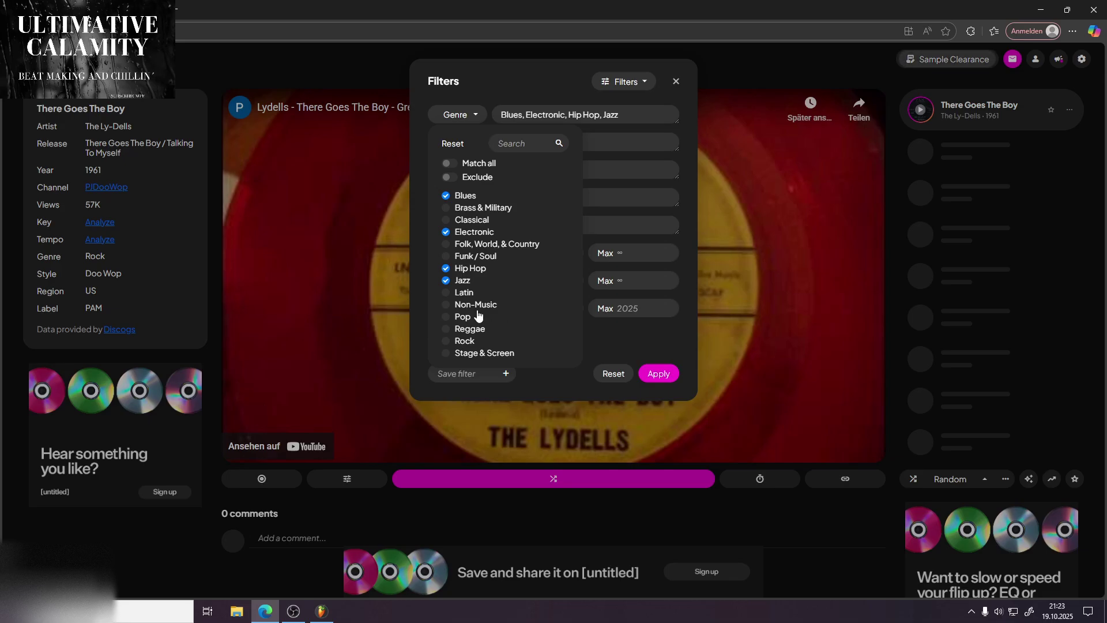
left_click(615, 334)
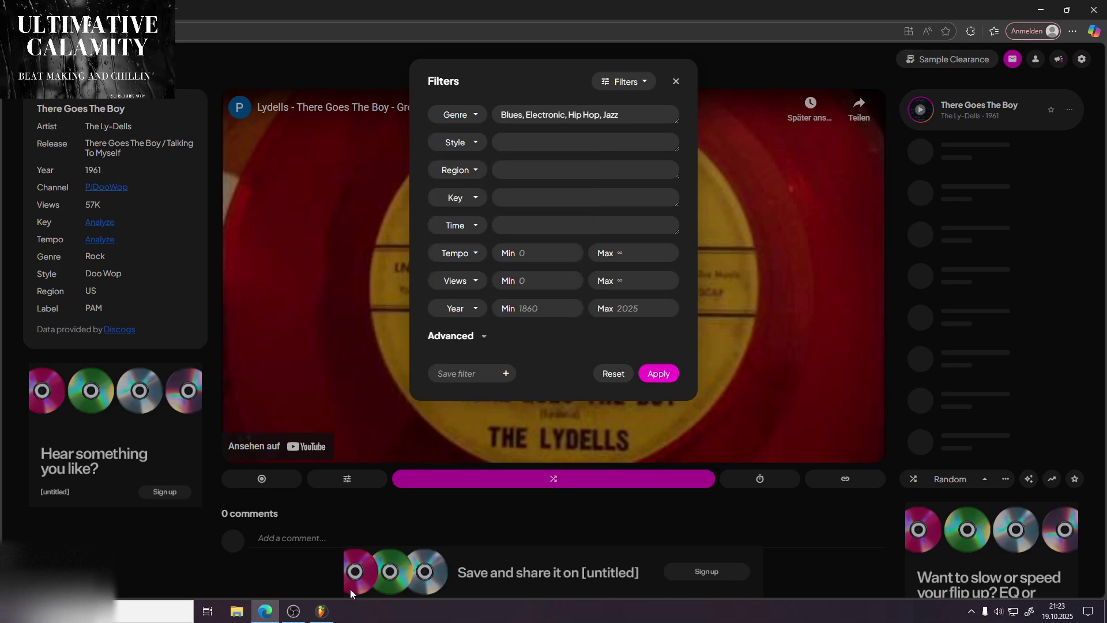
Add Rock to the selected genres in the filter settings.
left_click(321, 611)
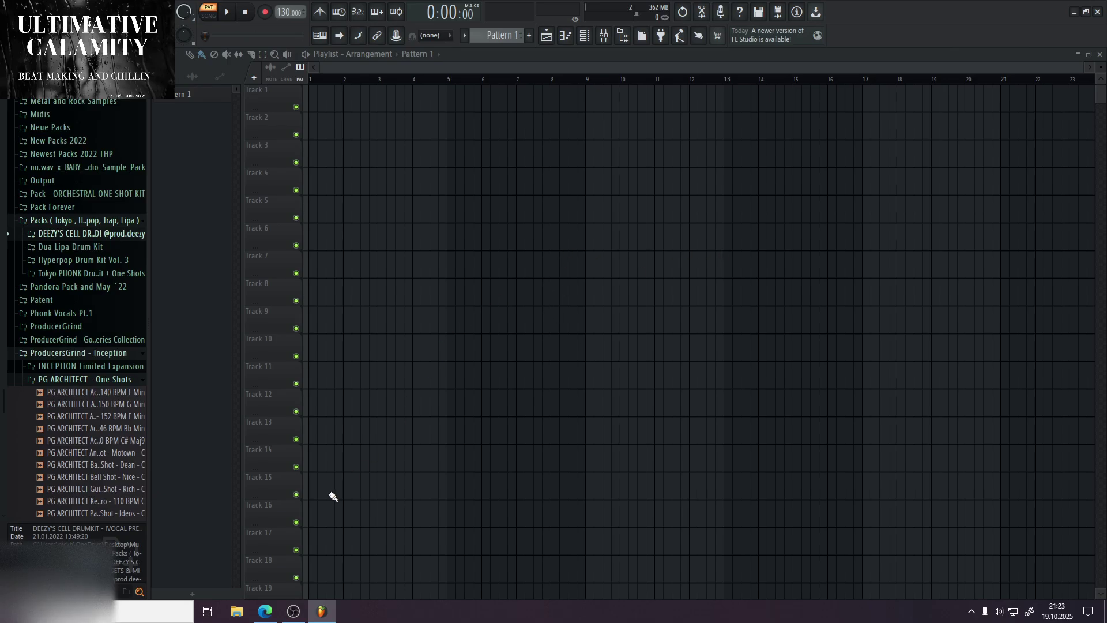
left_click(267, 613)
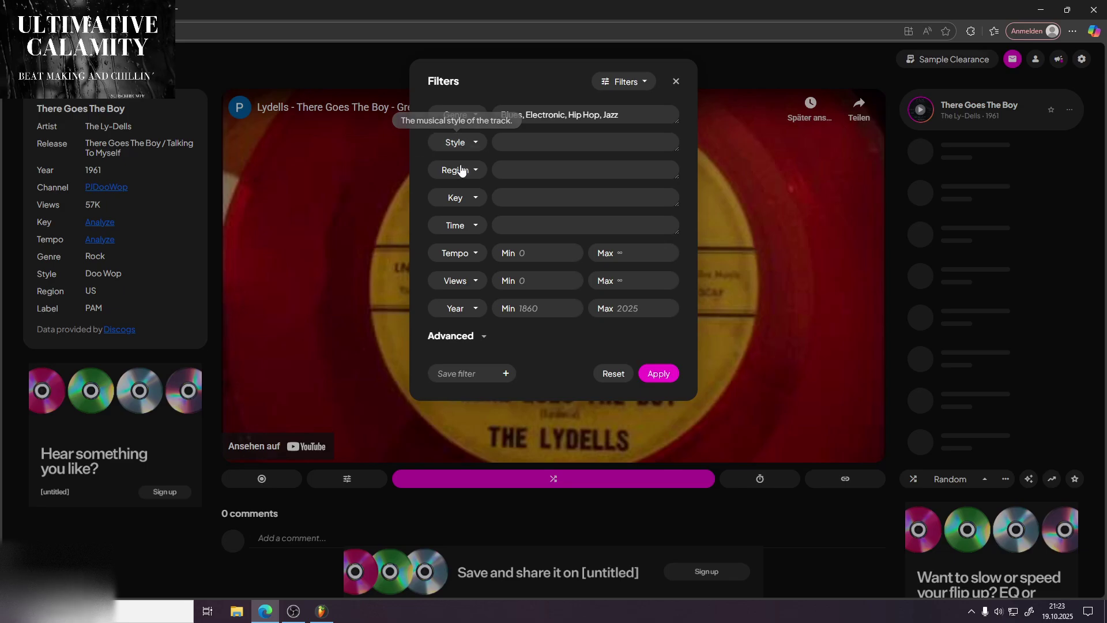
left_click(460, 119)
left_click(461, 122)
left_click(461, 123)
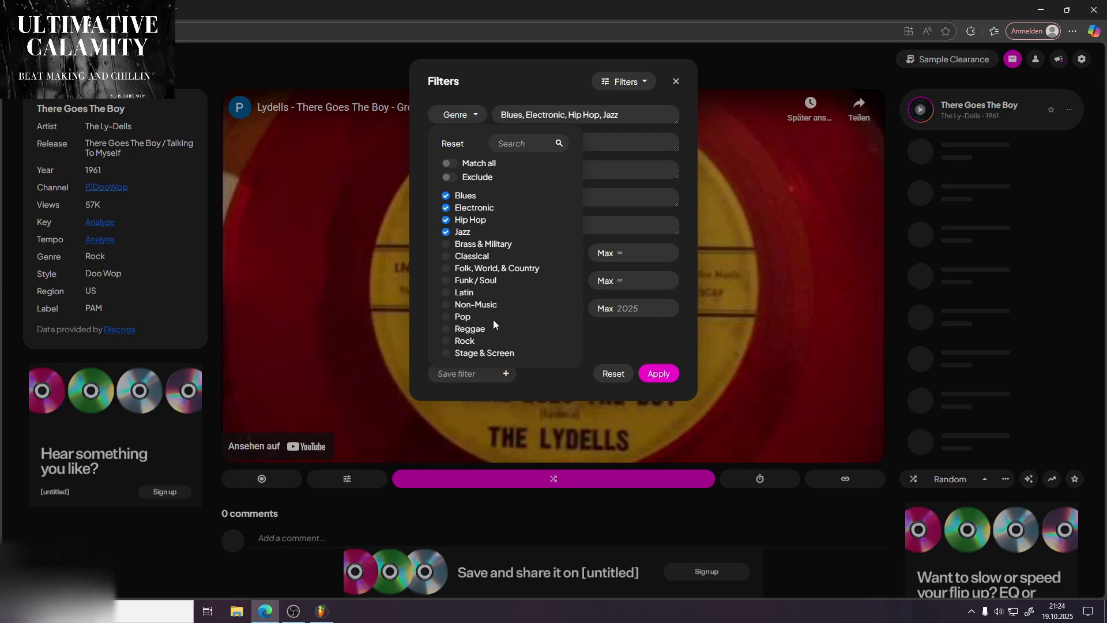
left_click(463, 343)
left_click(590, 327)
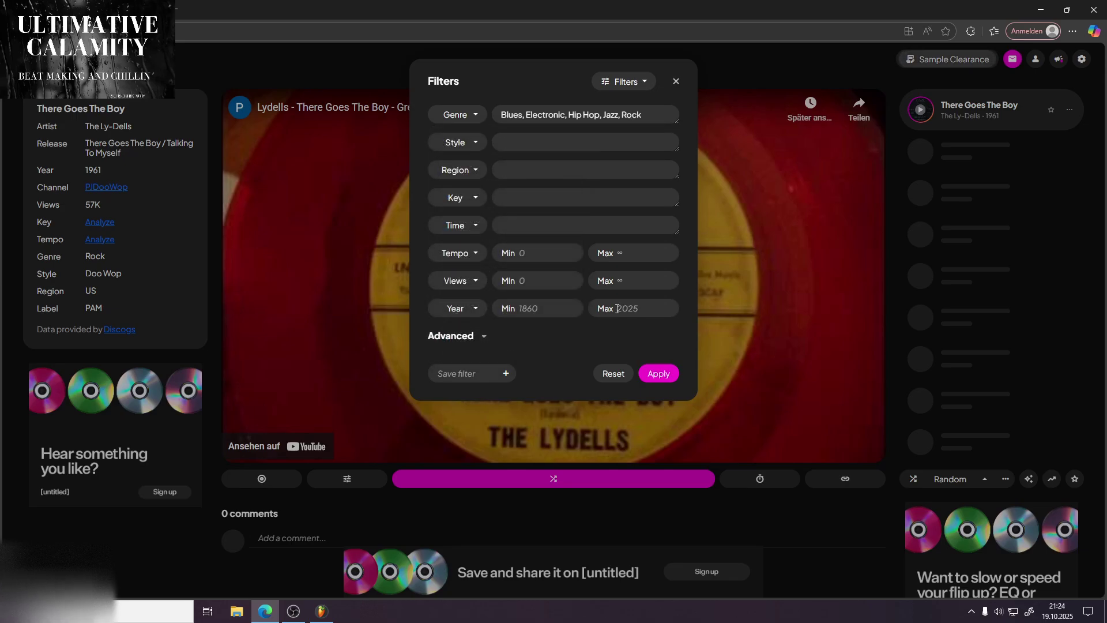
Limit the year range to 1990–2010 and the tempo range to 120–140.
type("1990")
left_click(629, 308)
type("21010")
left_click(638, 256)
type("140")
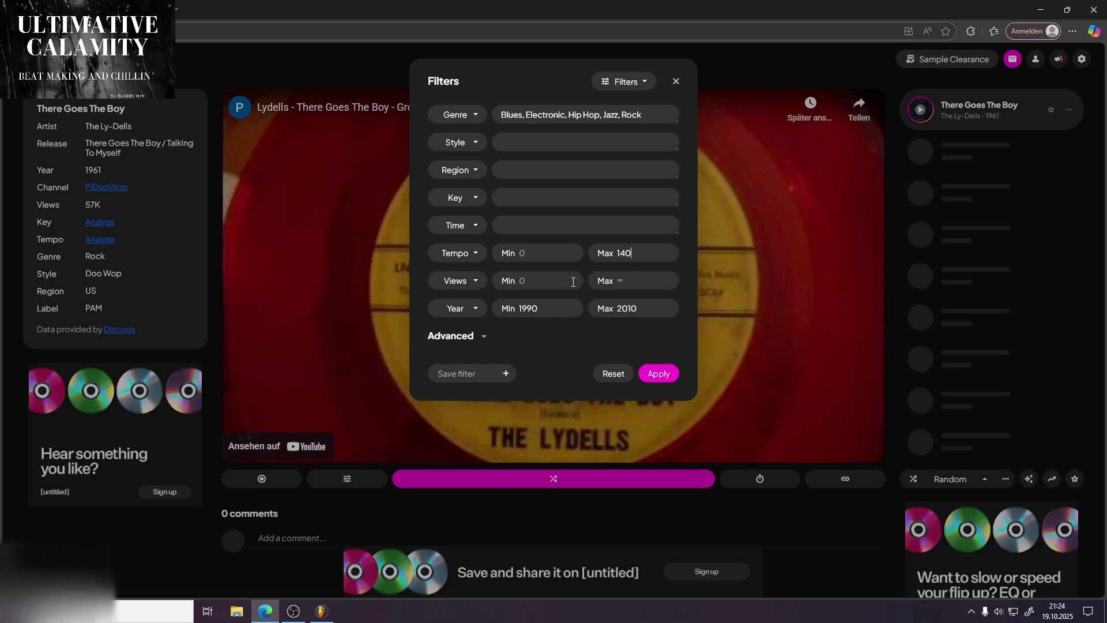
type("120")
Restrict the key filter to C Major, C♯ Major and G Major.
left_click(459, 197)
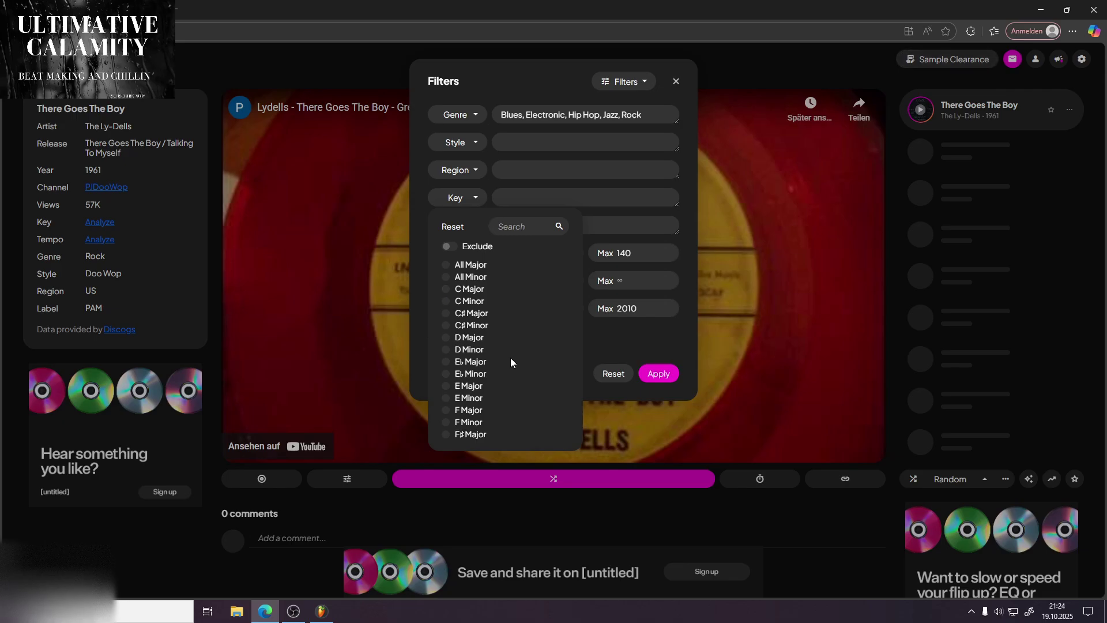
scroll(473, 378, "down", 1)
left_click(446, 327)
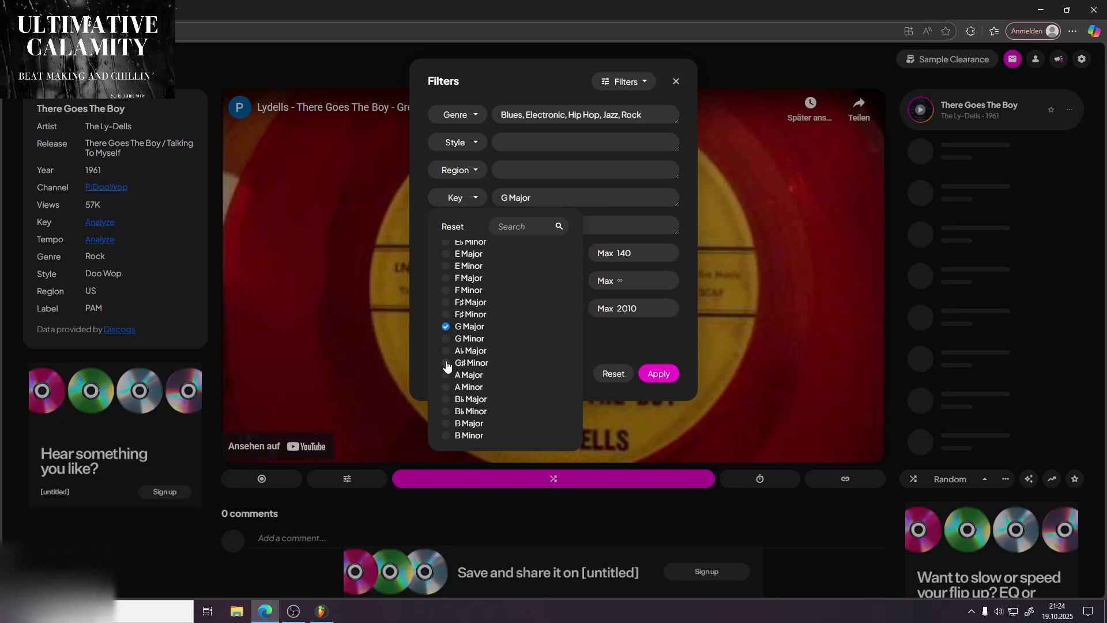
scroll(466, 355, "up", 2)
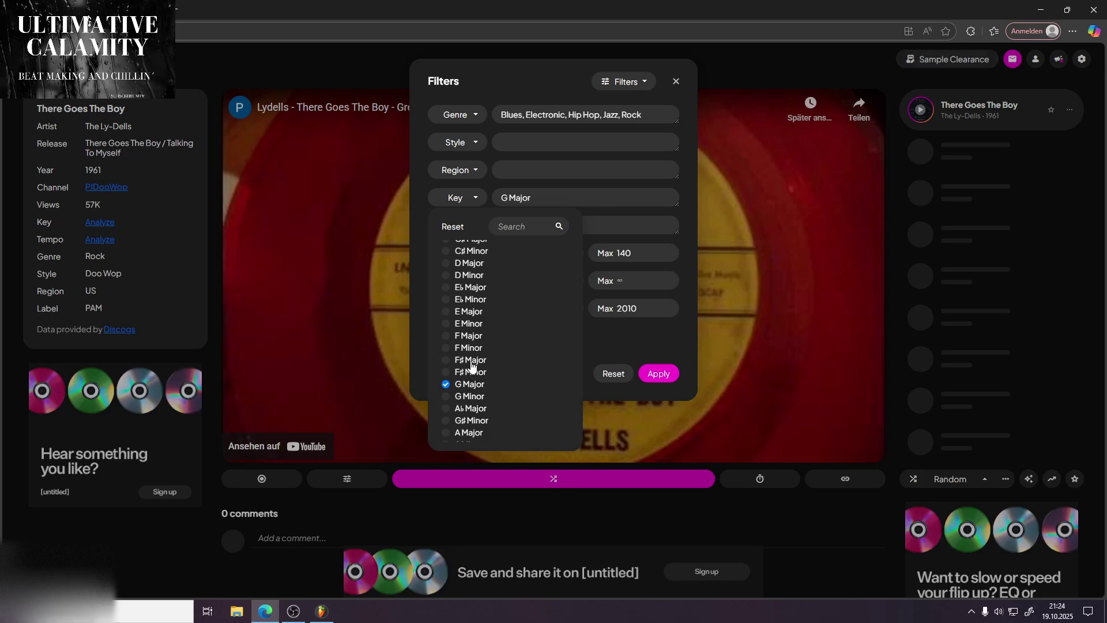
left_click(447, 297)
left_click(446, 273)
scroll(496, 329, "down", 2)
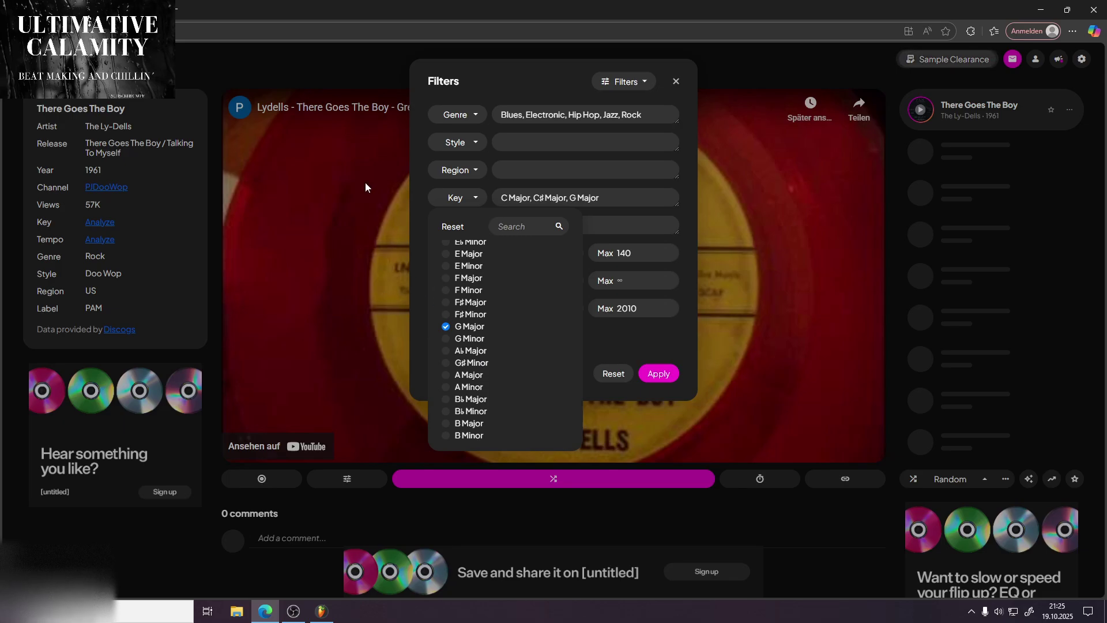
left_click(615, 338)
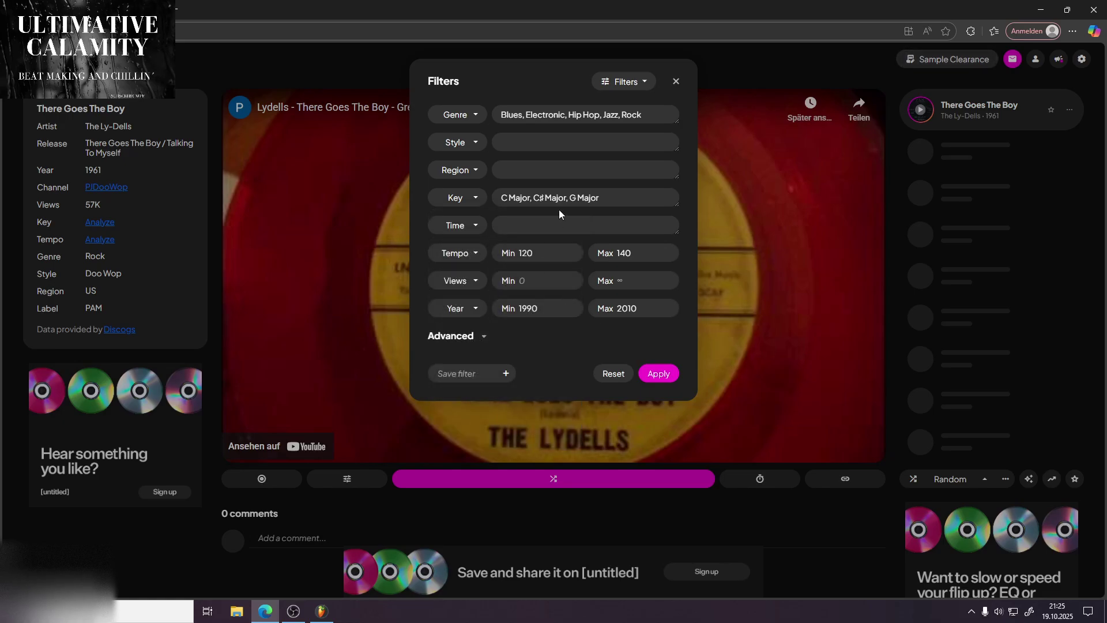
left_click(470, 143)
scroll(488, 257, "down", 18)
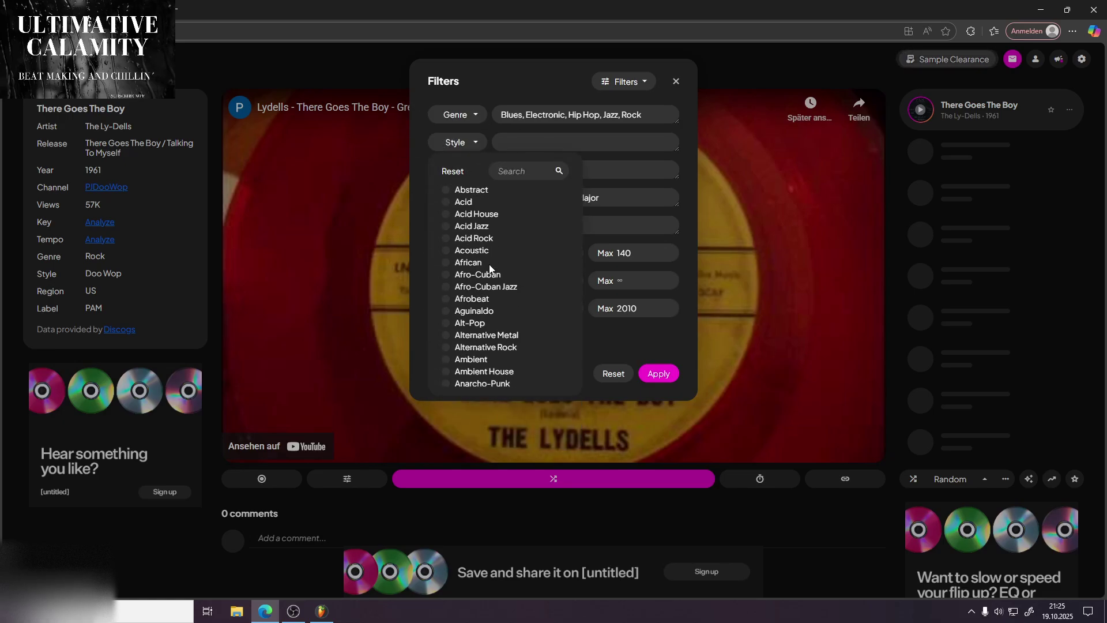
left_click(670, 144)
left_click(455, 143)
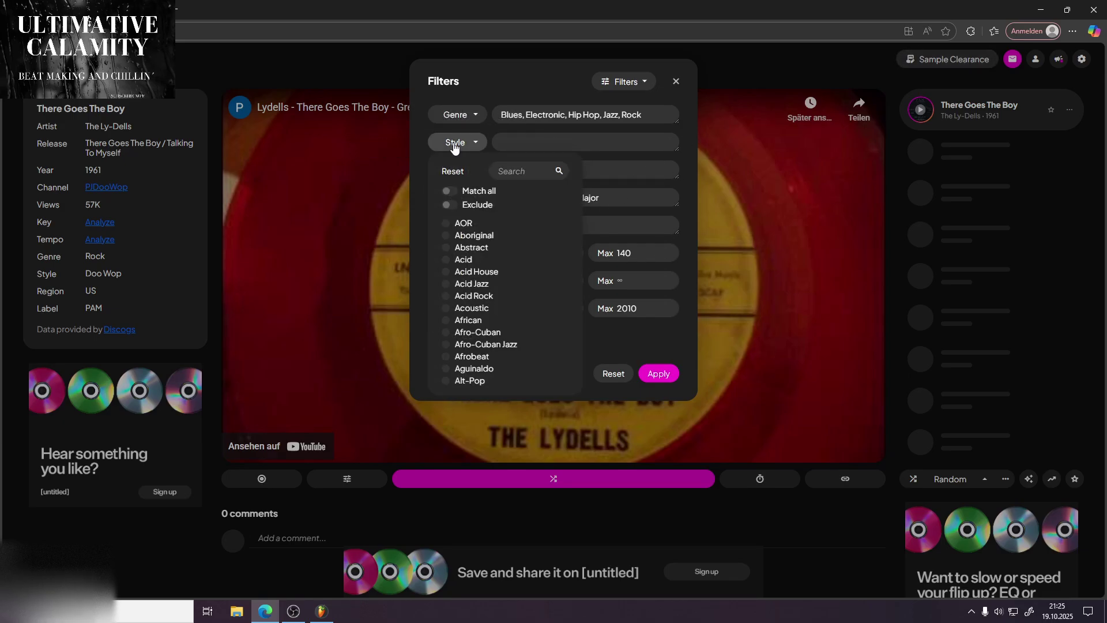
left_click(456, 143)
Apply the filters and load two random tracks in turn, previewing a passage inside each.
left_click(661, 374)
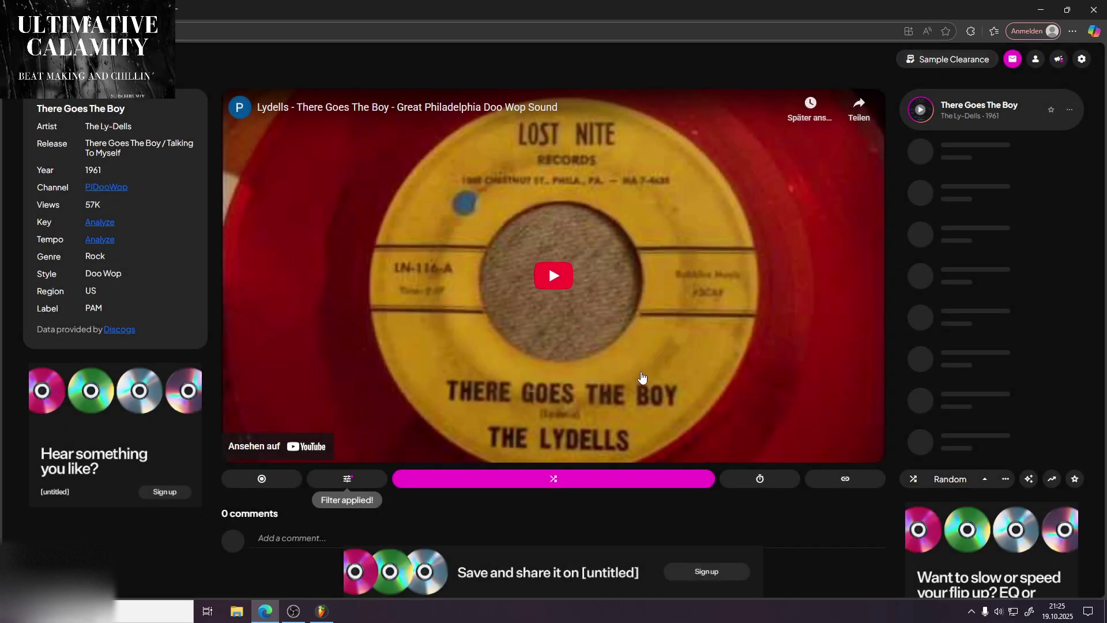
left_click(672, 481)
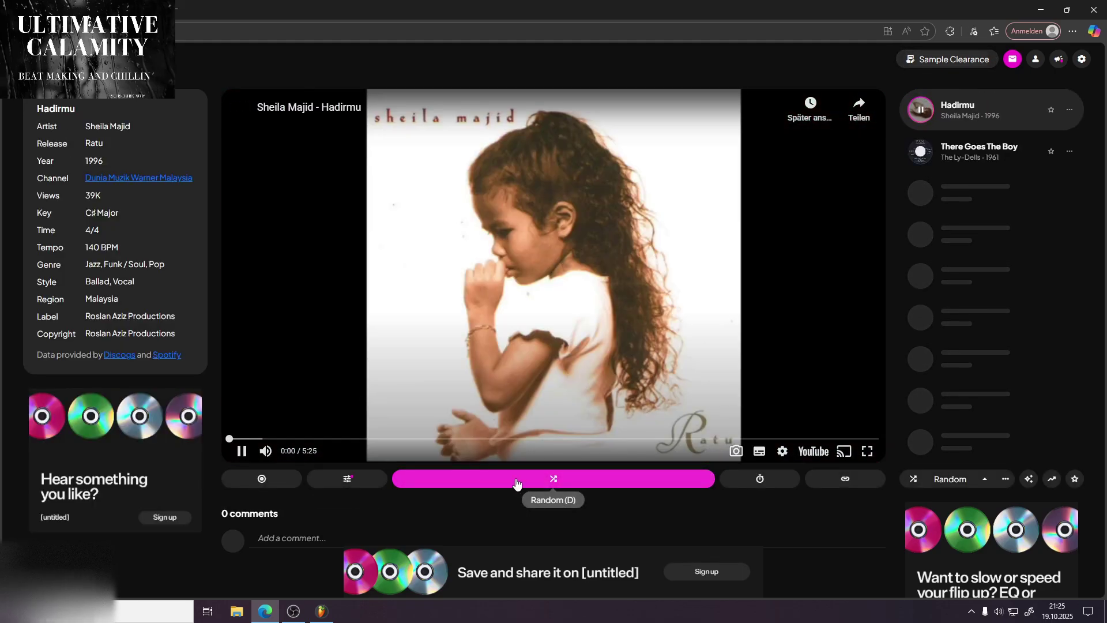
left_click(320, 439)
left_click(600, 486)
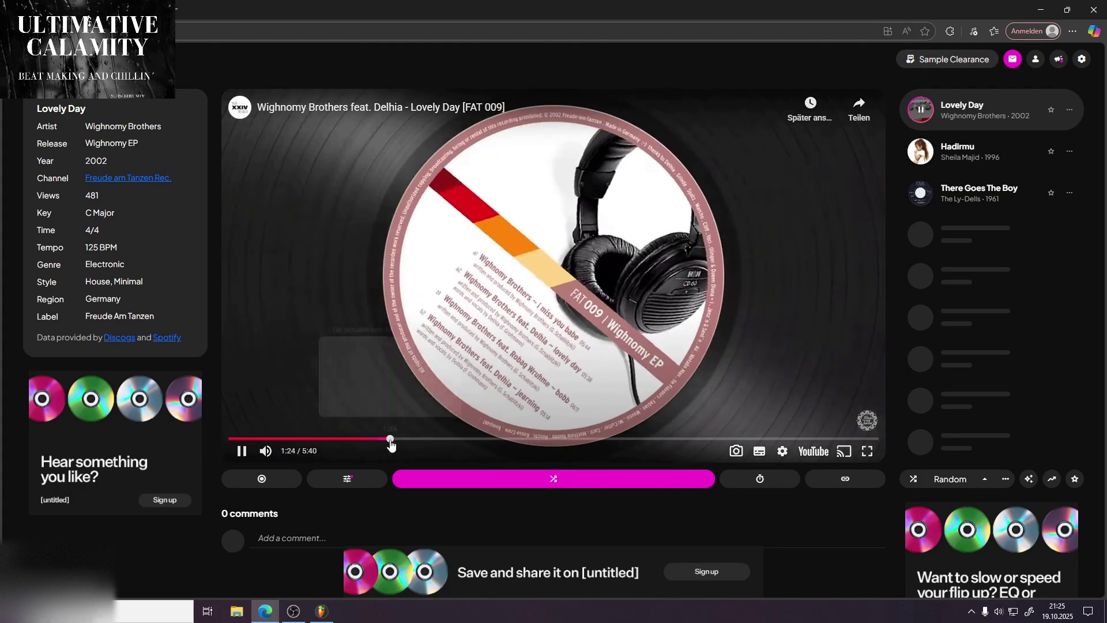
left_click(393, 439)
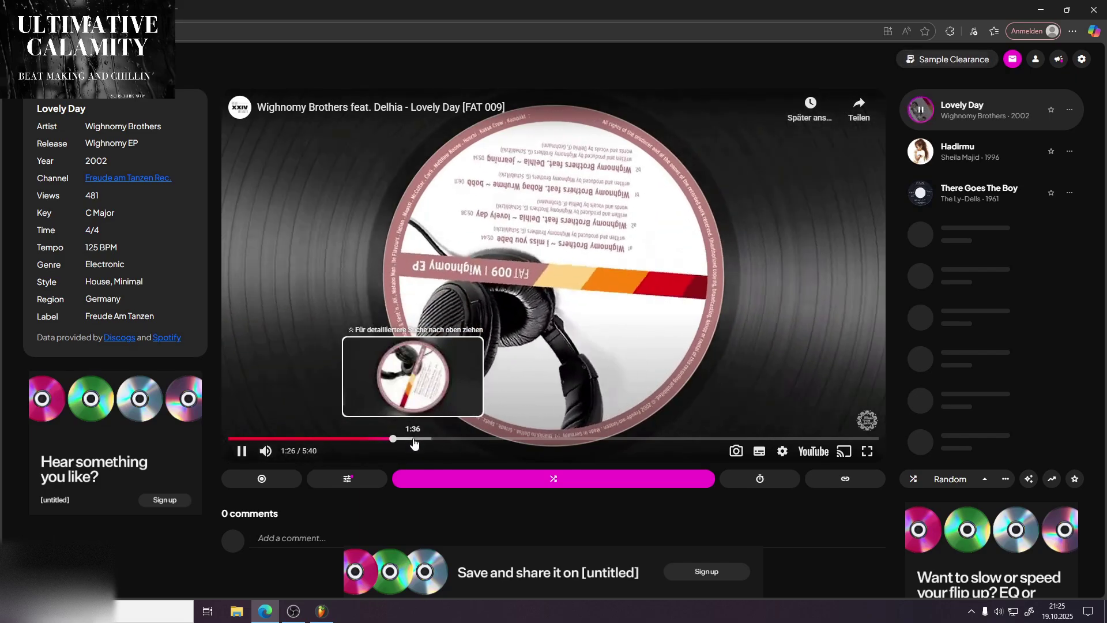
Load another random track and preview passages across it, including around 1:22, its opening and its final part.
left_click(519, 470)
left_click(397, 438)
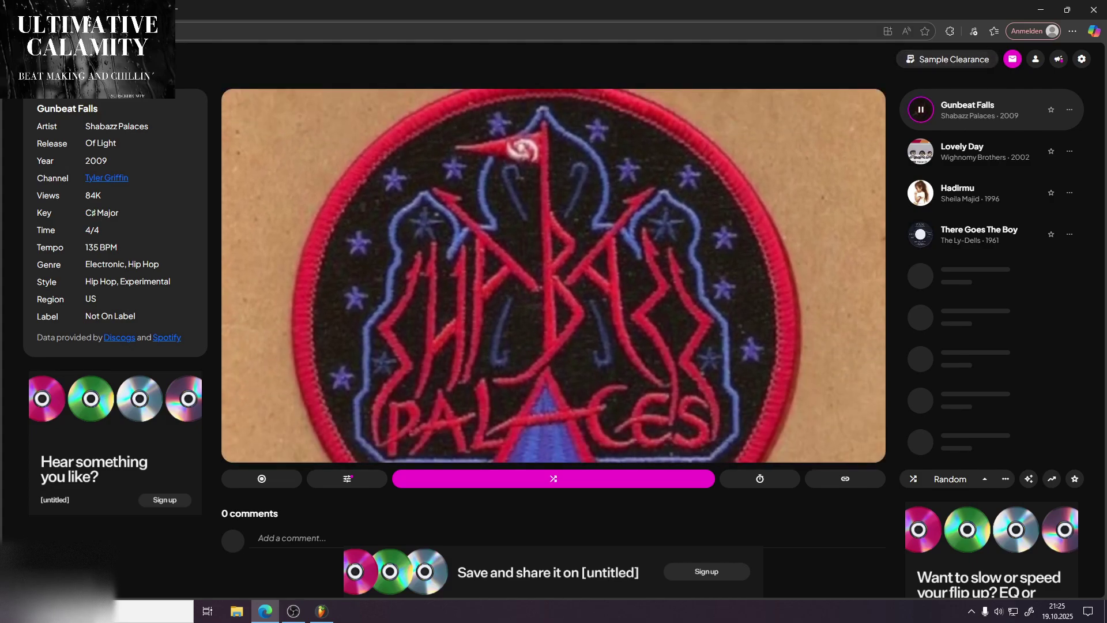
left_click(524, 439)
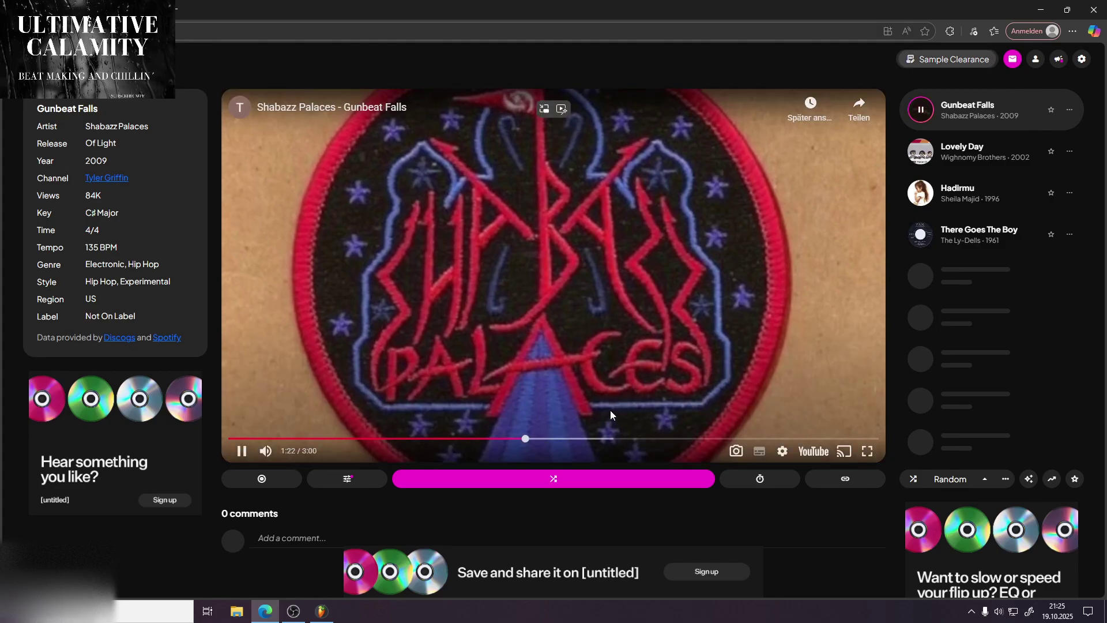
left_click(686, 440)
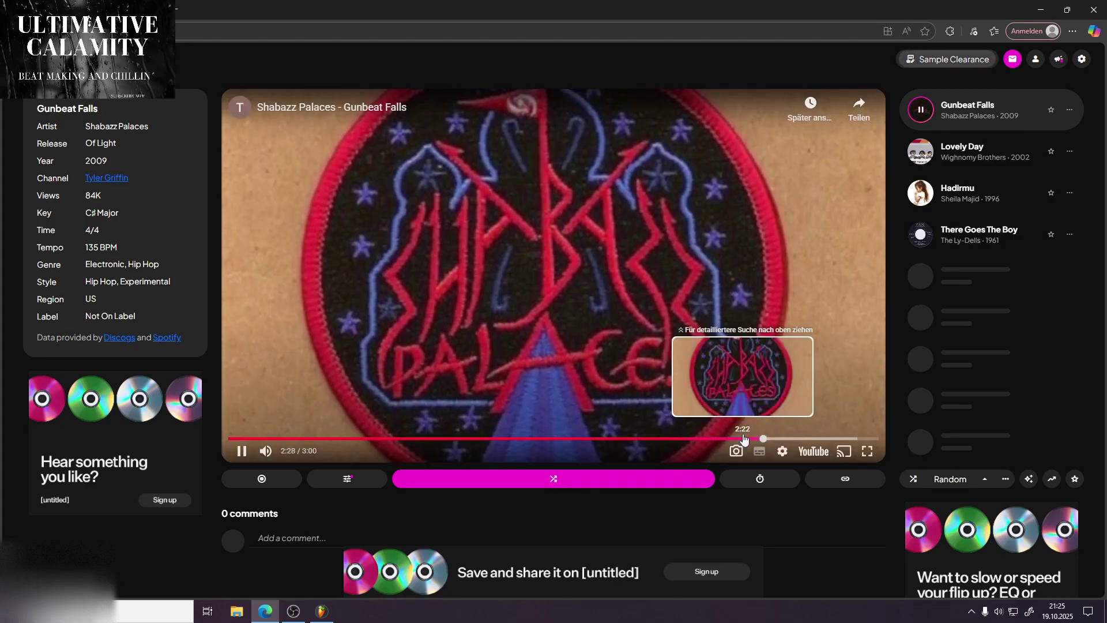
left_click_drag(240, 439, 241, 444)
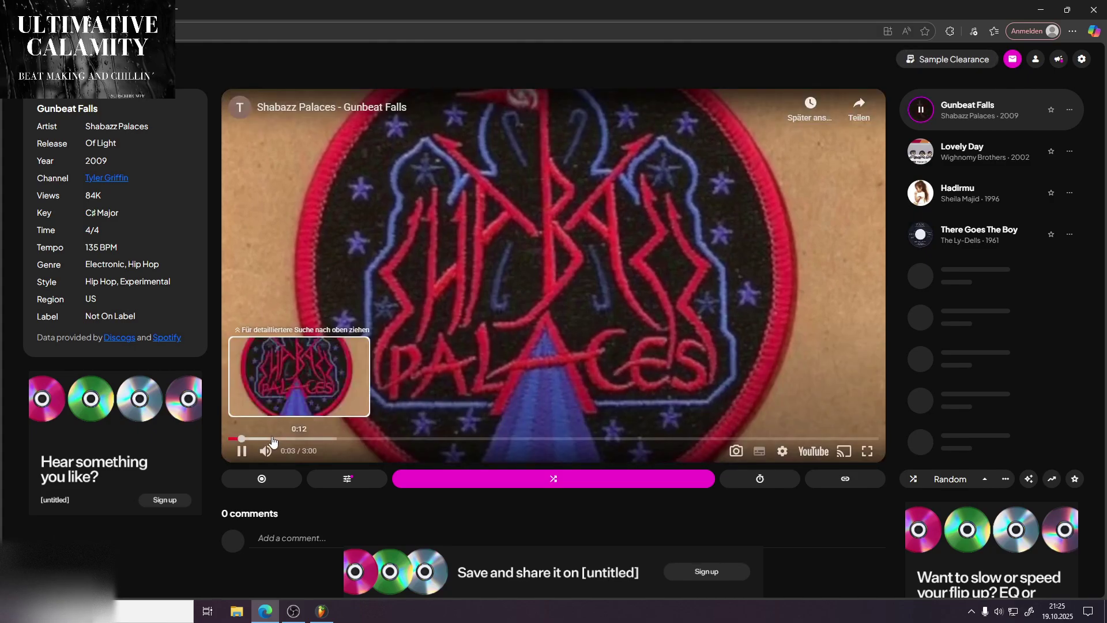
left_click(270, 439)
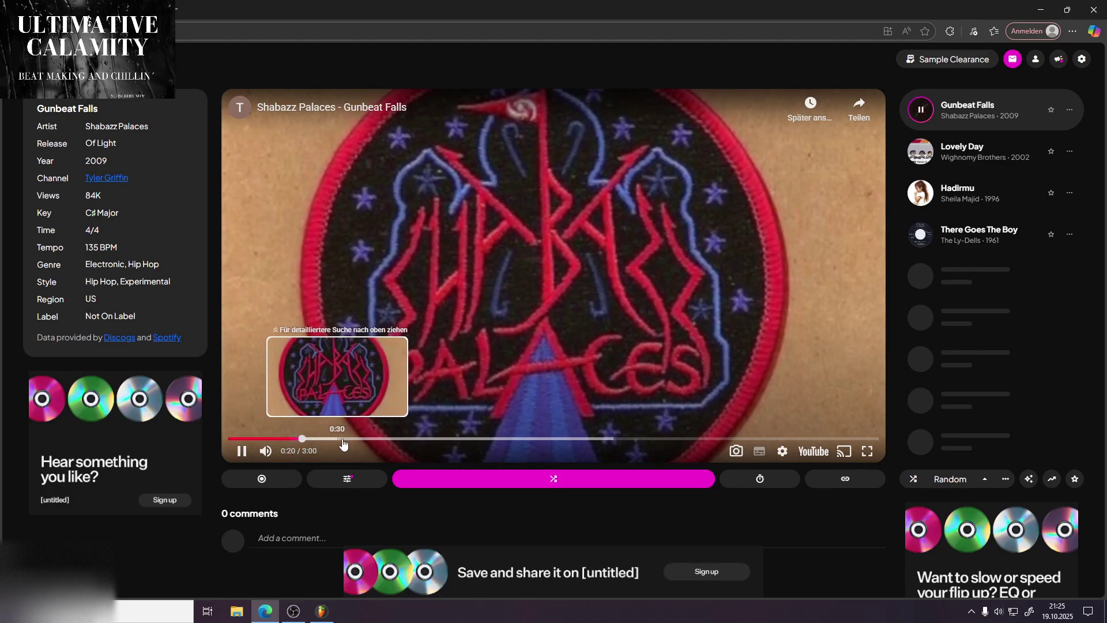
left_click(440, 439)
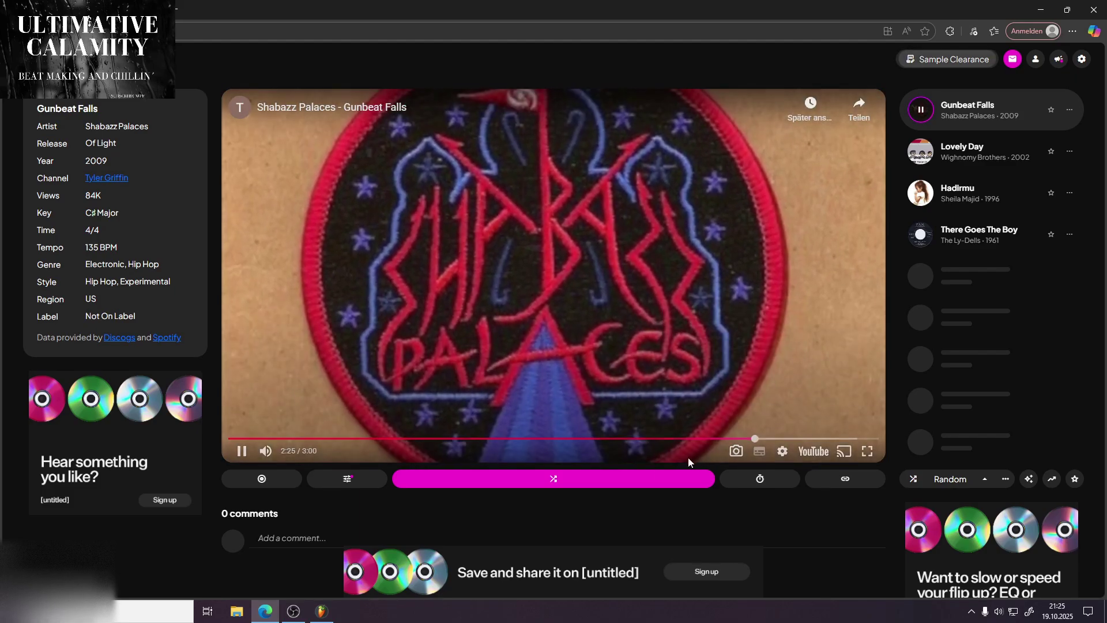
Load the next random track and preview it from about 1:16 and again near its middle.
left_click(557, 480)
left_click(350, 439)
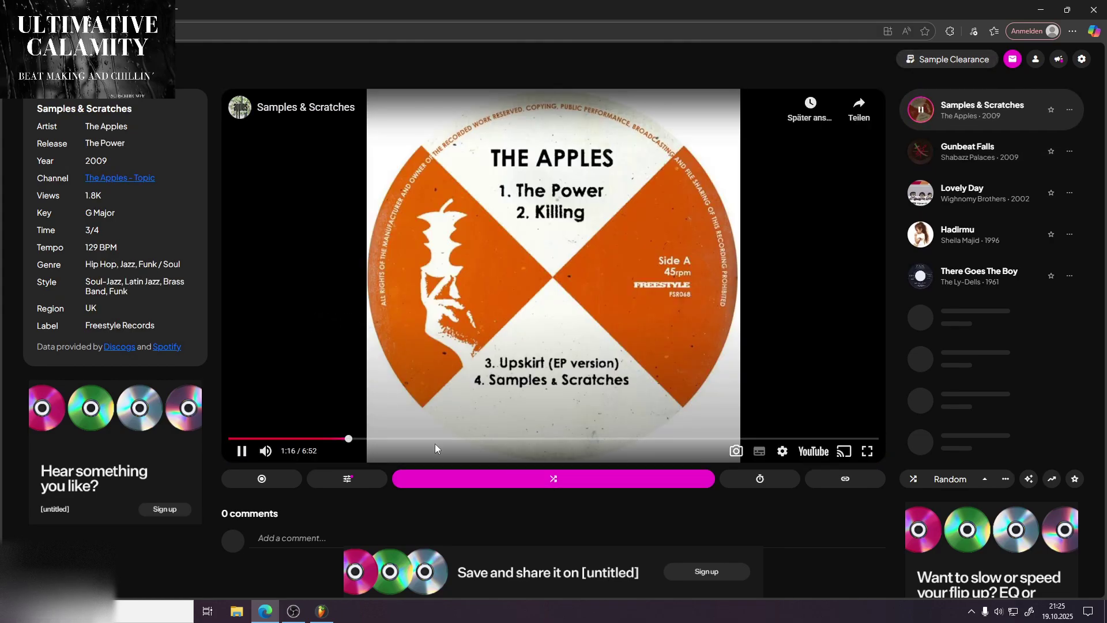
left_click(545, 440)
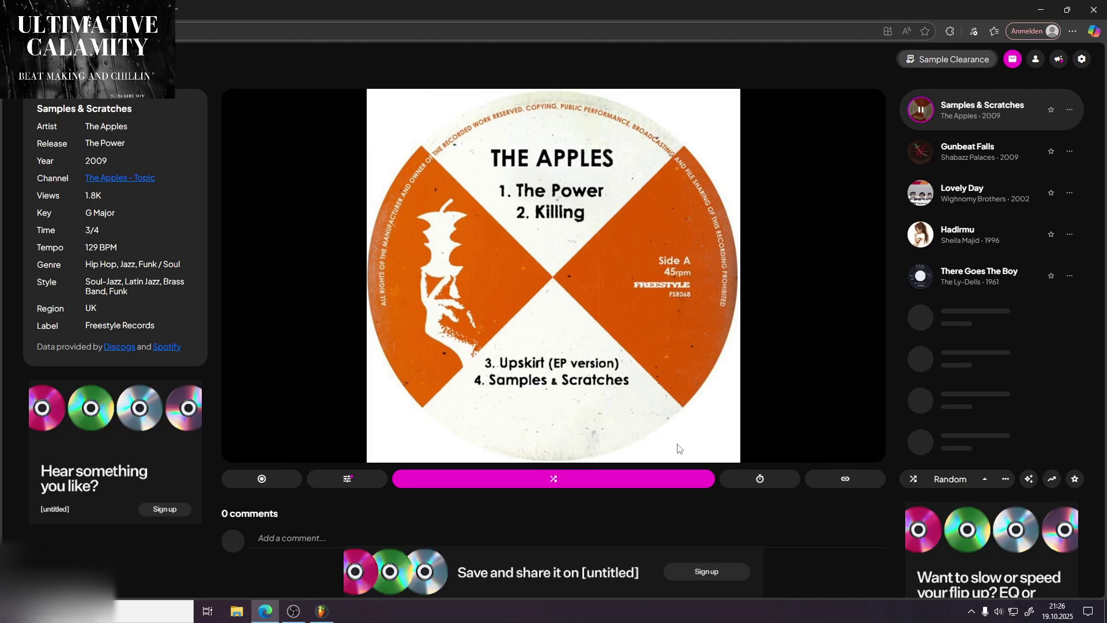
Load one more random track, preview its early part and the passages at 1:16 and 1:54, and pause it.
left_click(610, 479)
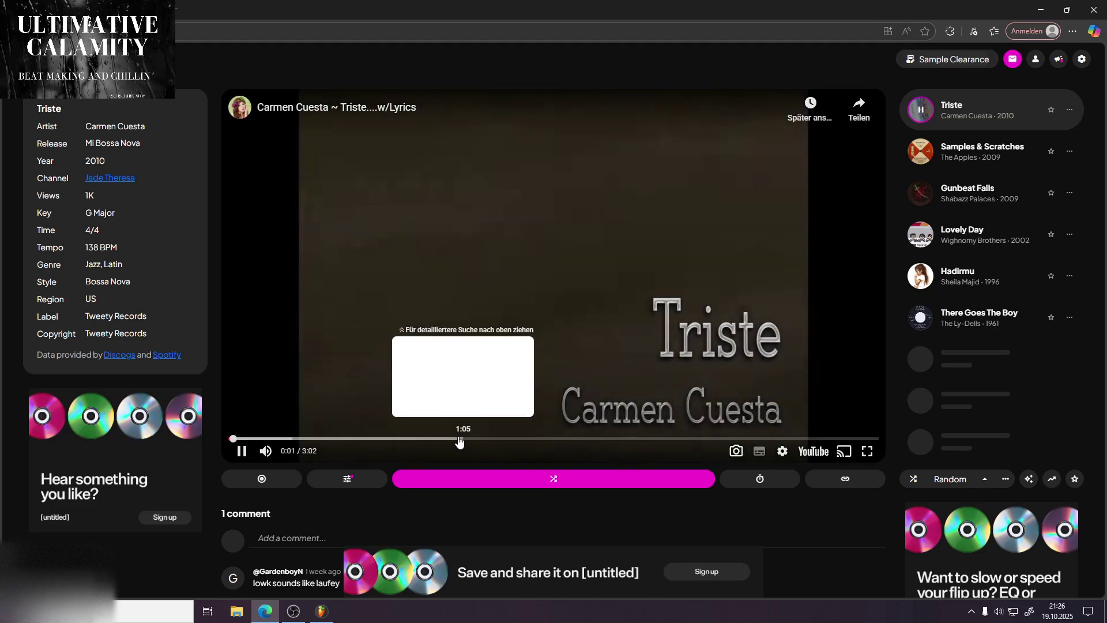
left_click(309, 441)
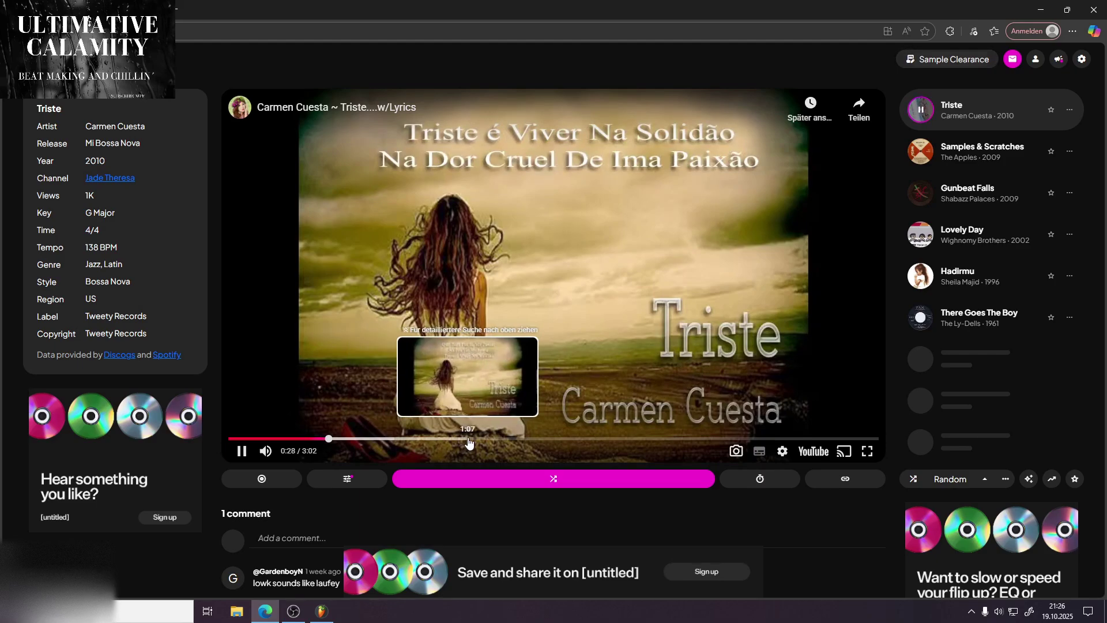
left_click(503, 442)
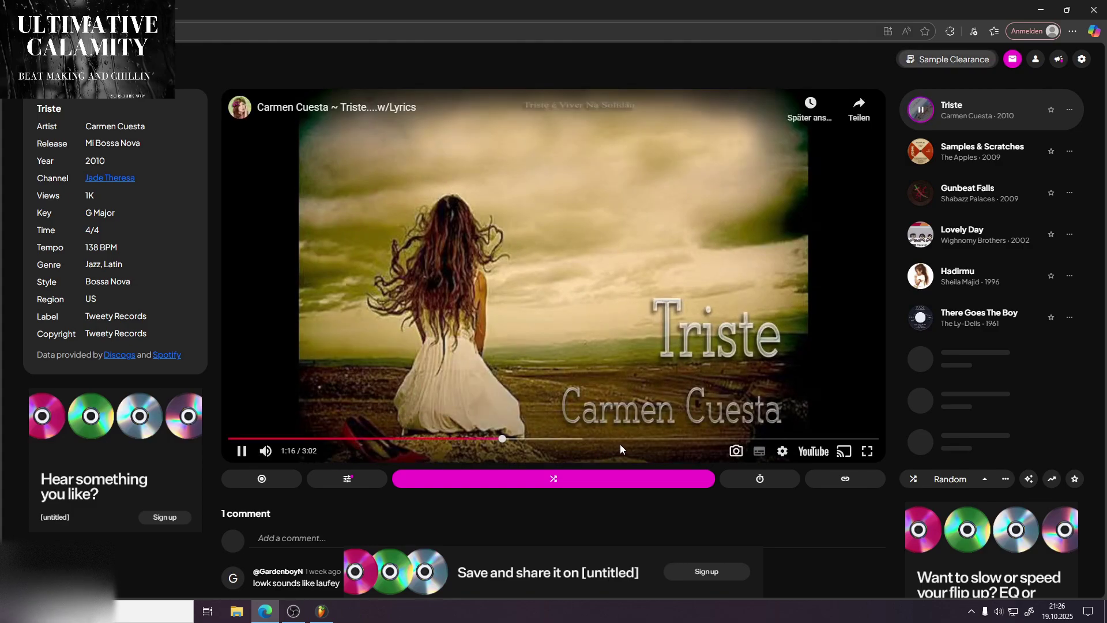
left_click(637, 441)
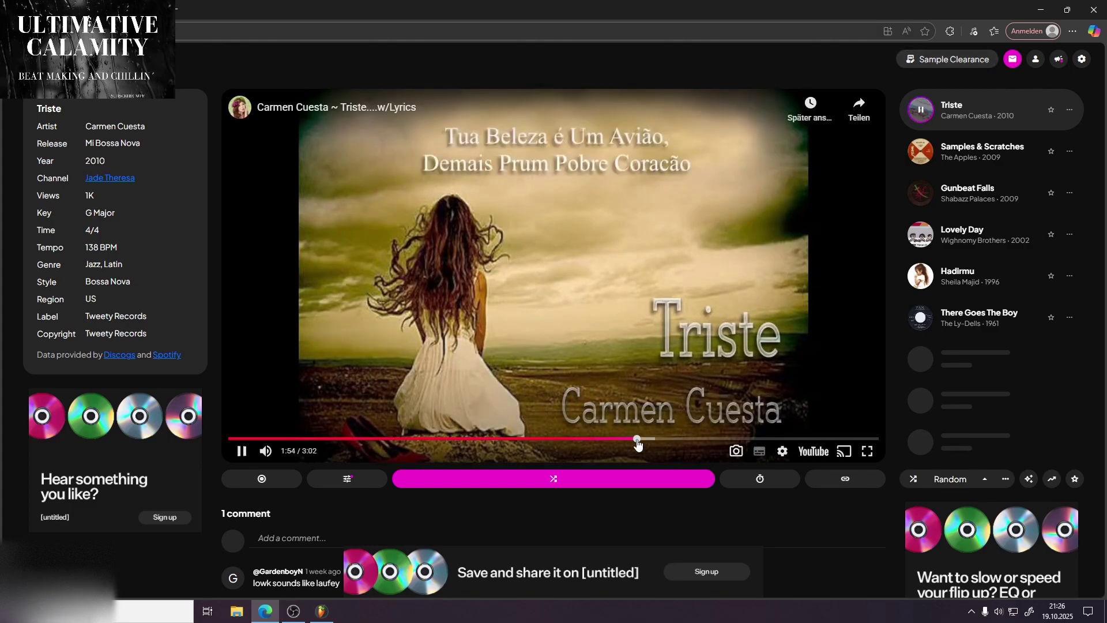
left_click(615, 312)
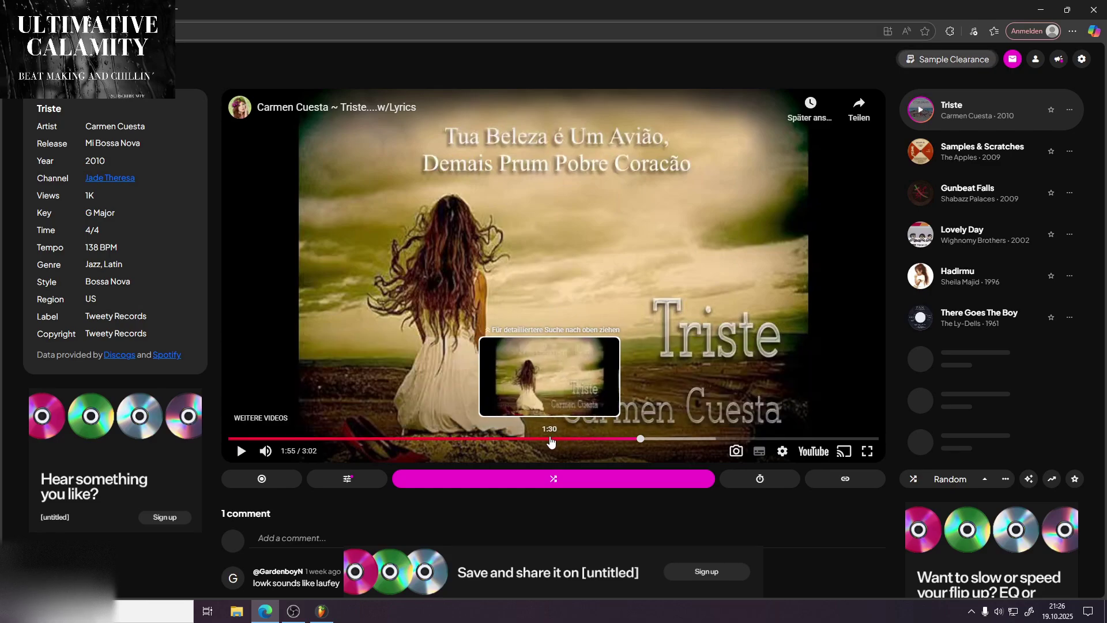
Load the next random track and preview it from about 1:03.
left_click(479, 486)
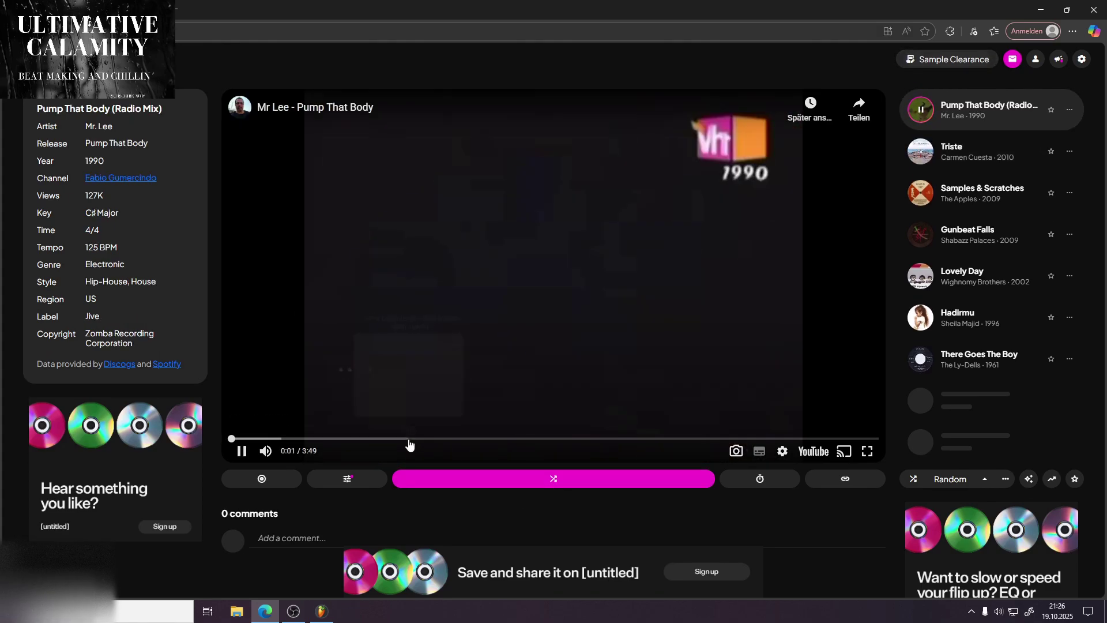
left_click(410, 439)
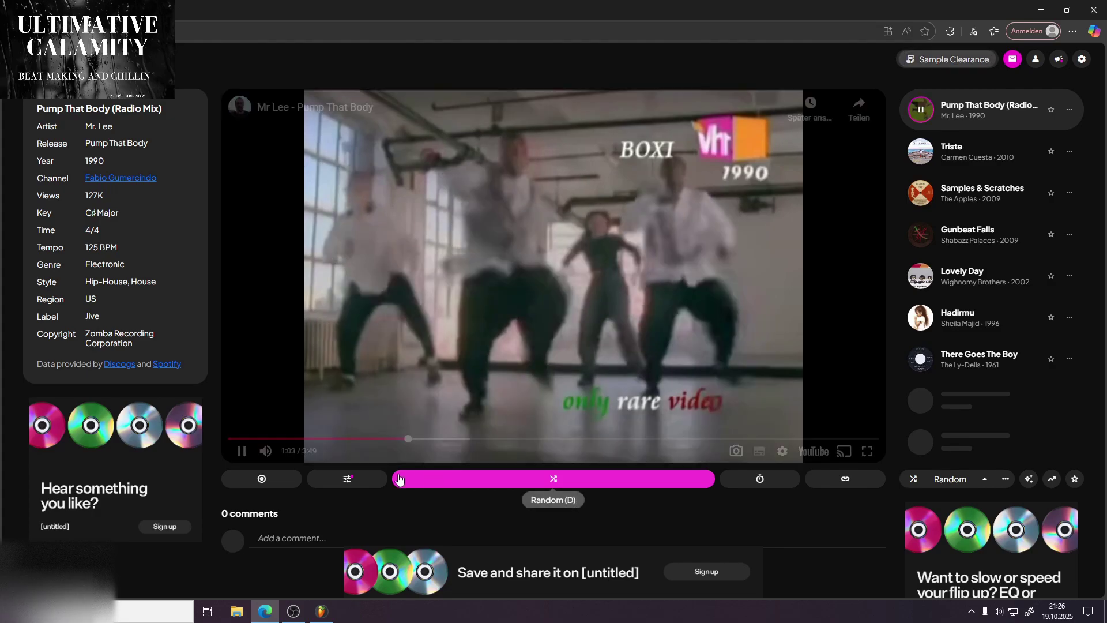
Remove Electronic and Hip Hop from the sample finder's genre filter and apply the filters.
left_click(350, 478)
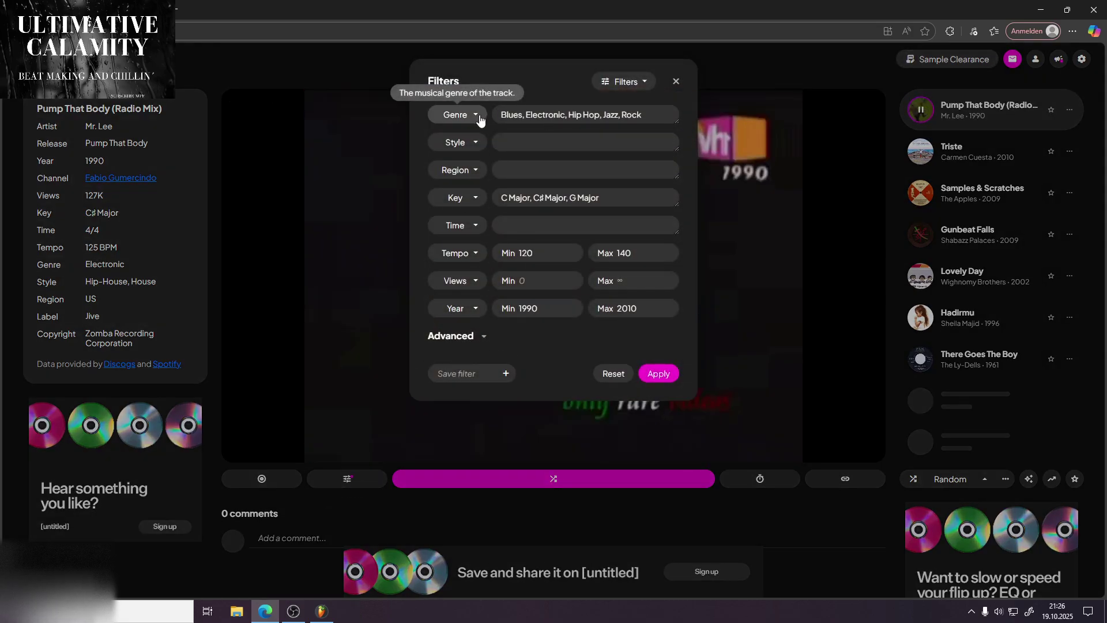
left_click(479, 117)
left_click(460, 208)
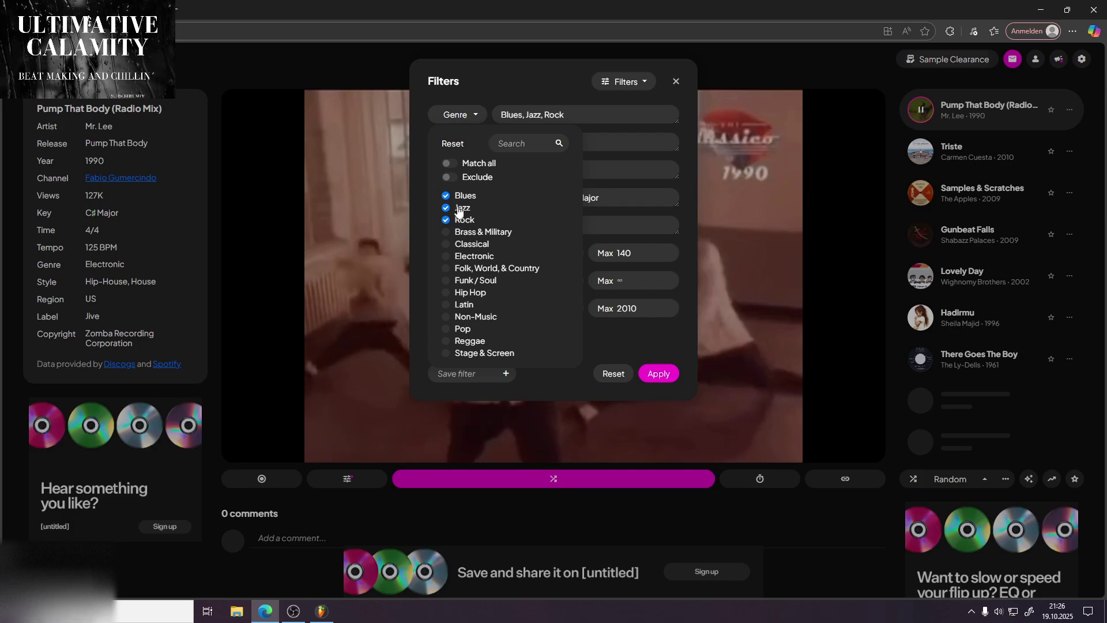
left_click(459, 209)
left_click(656, 373)
Load a random track, preview a passage about a quarter of the way in, and load another random track.
left_click(574, 479)
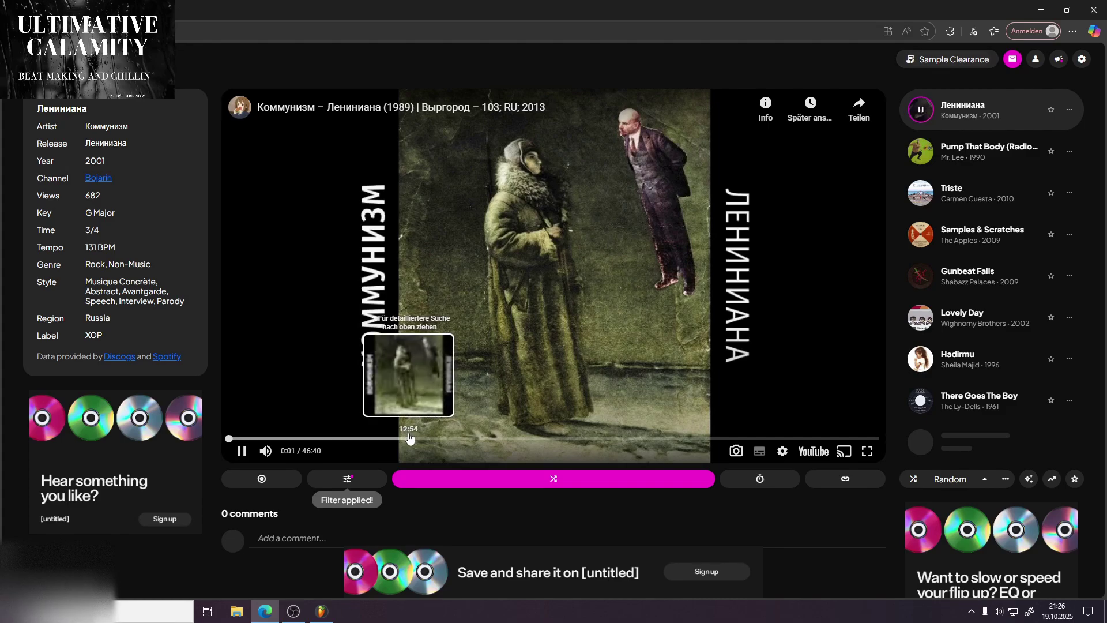
left_click(406, 439)
left_click(538, 483)
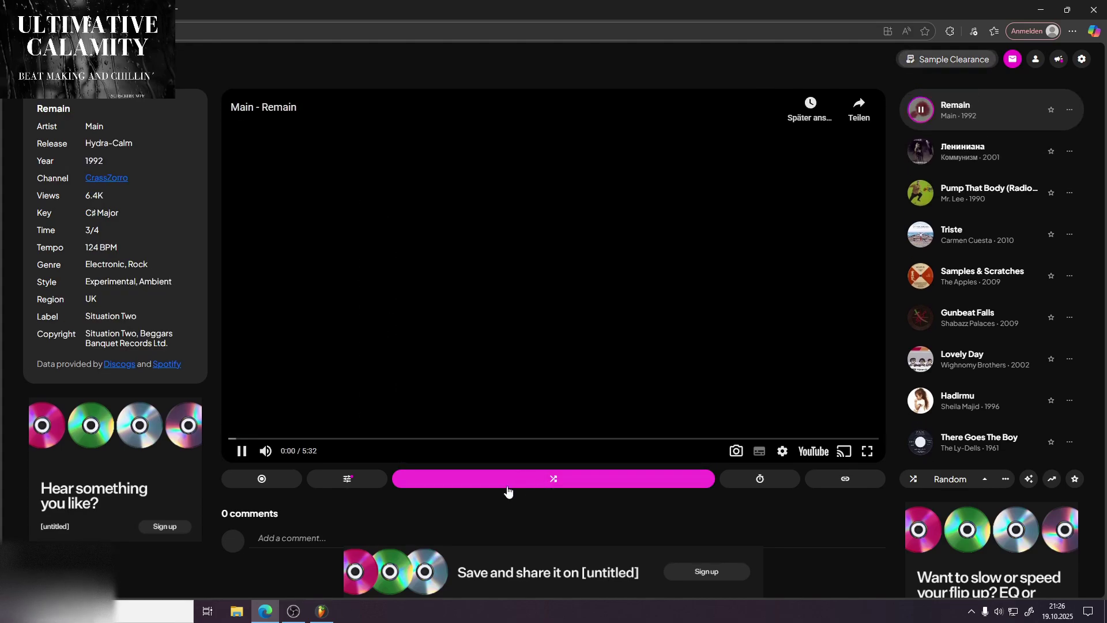
Switch to OBS Studio and make FL the active scene.
left_click(331, 613)
left_click(295, 612)
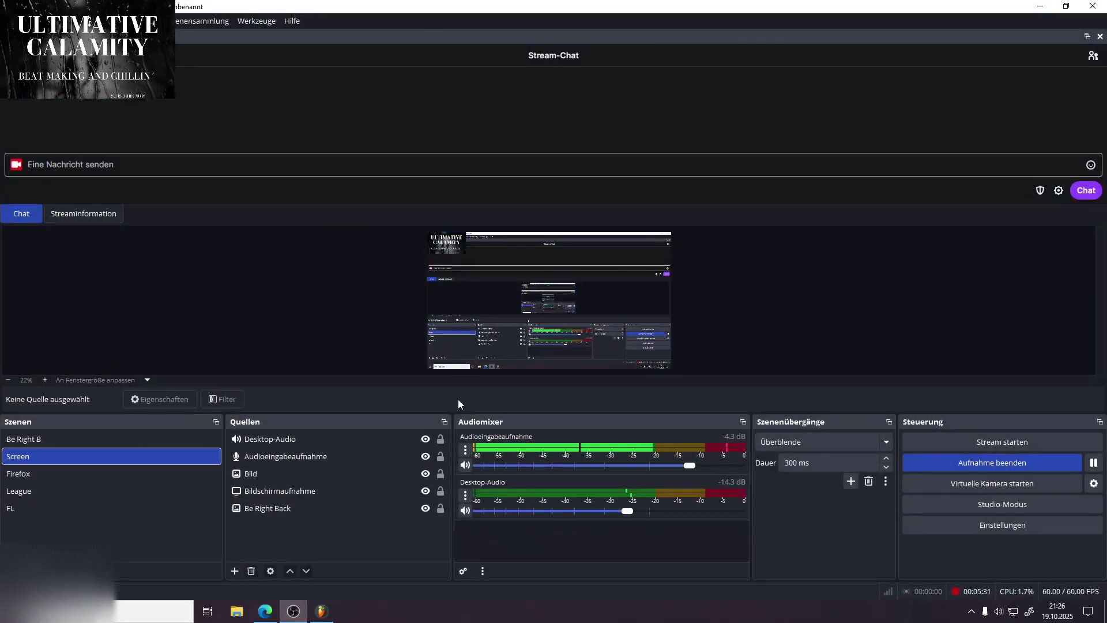
left_click(51, 510)
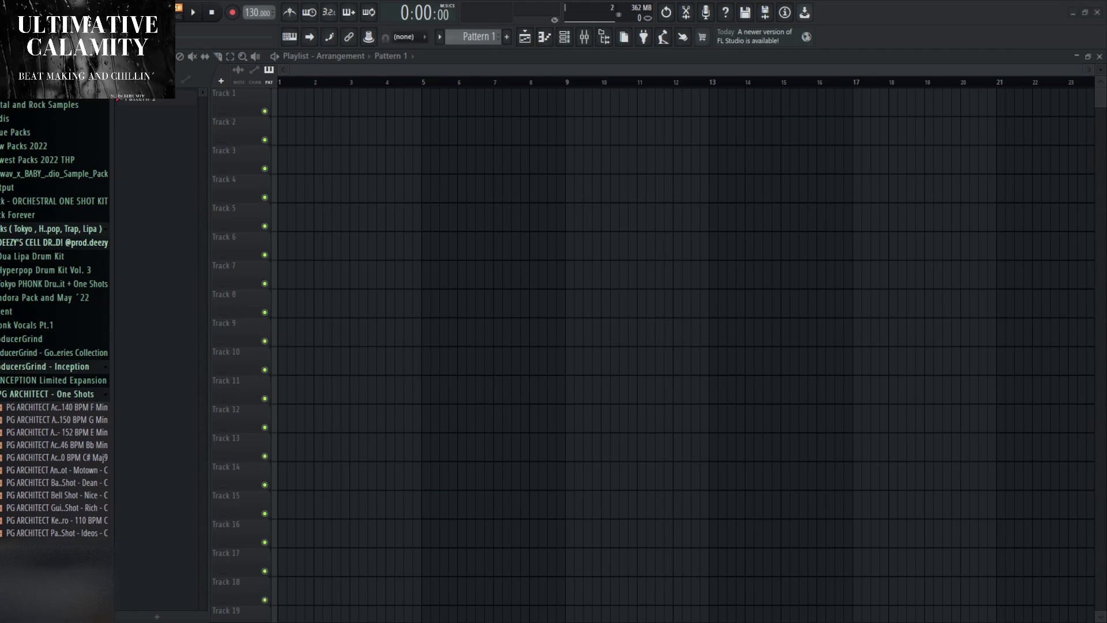
In FL Studio, place the HOSPITAL Dark Ambient Music audio file at the start of Track 1 and play it from about bar 45.
left_click_drag(929, 248, 323, 98)
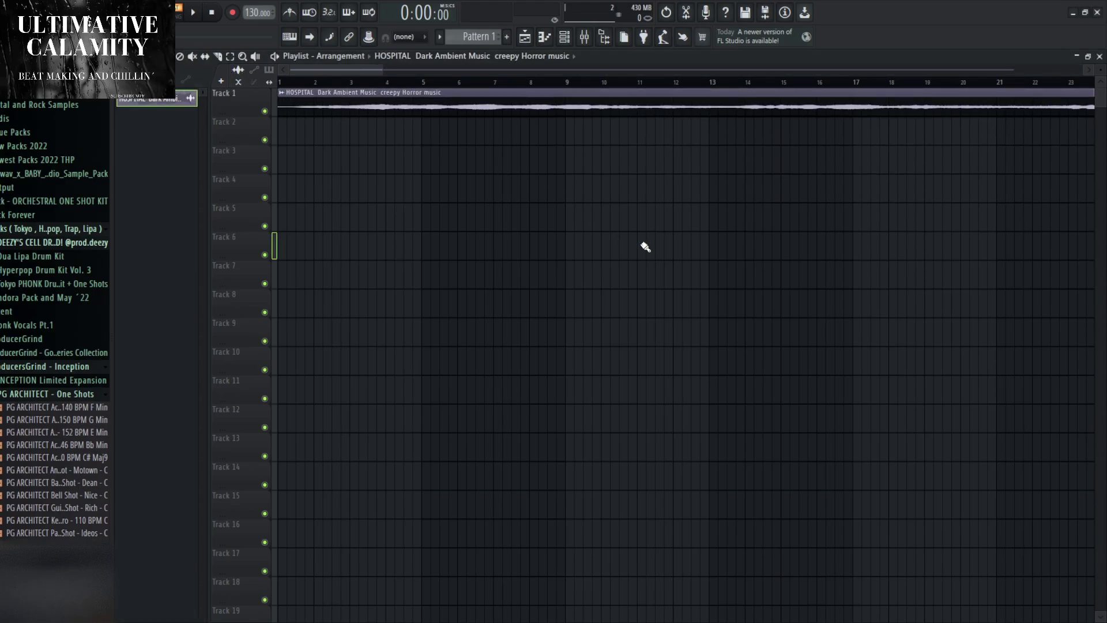
scroll(645, 247, "down", 5)
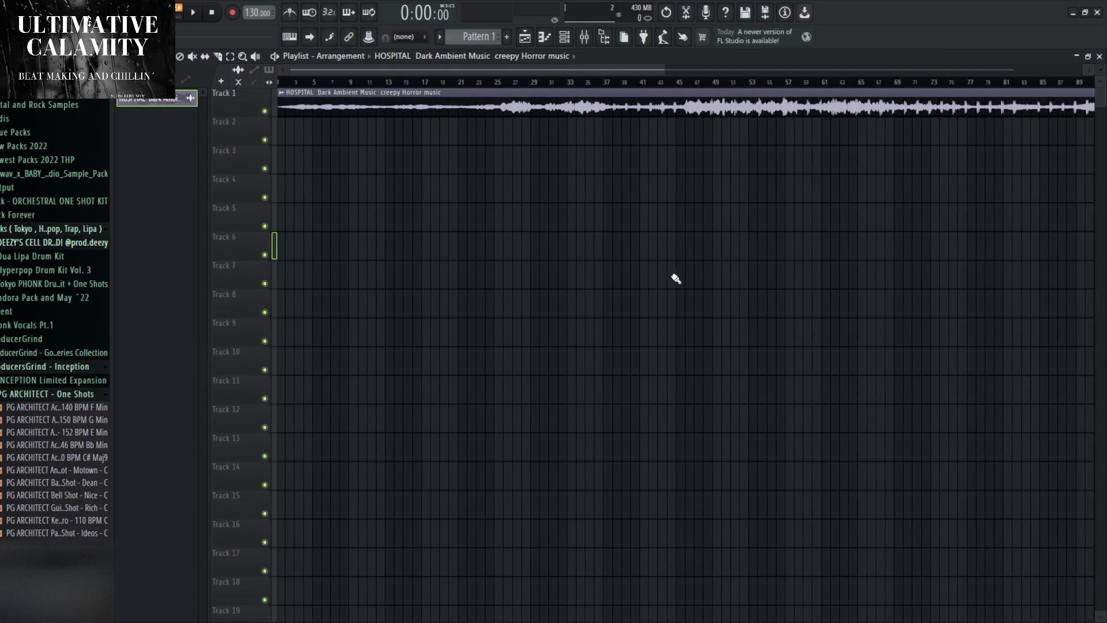
left_click(680, 81)
key("space")
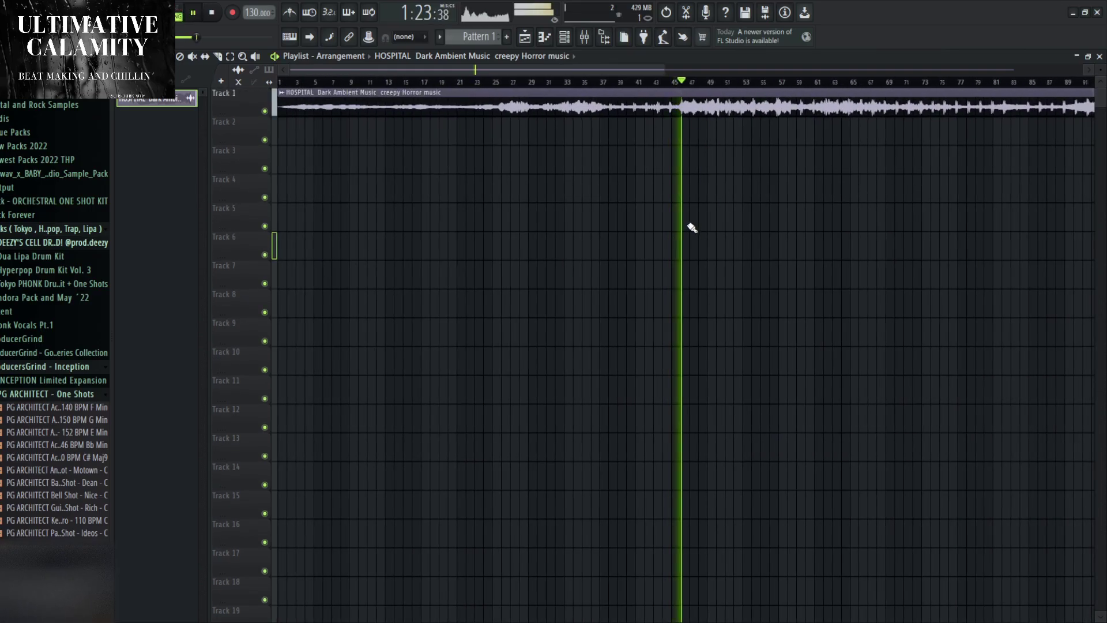
Preview further passages of the HOSPITAL clip, including around 2:16 and 2:47, and pause playback.
left_click(878, 87)
scroll(905, 159, "up", 2)
left_click(972, 85)
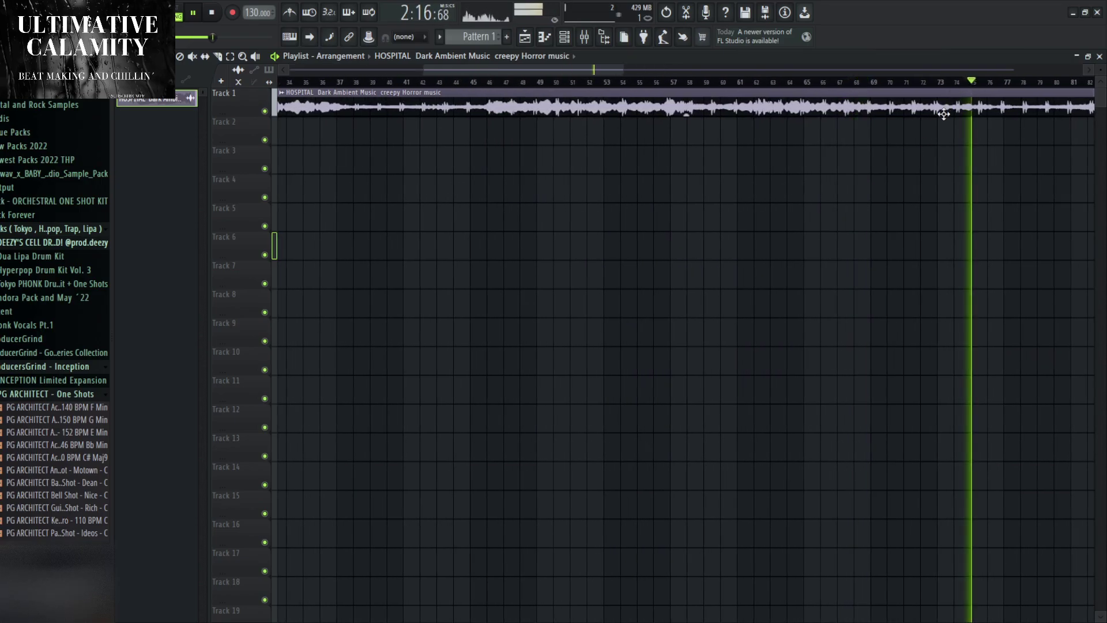
scroll(913, 186, "down", 1)
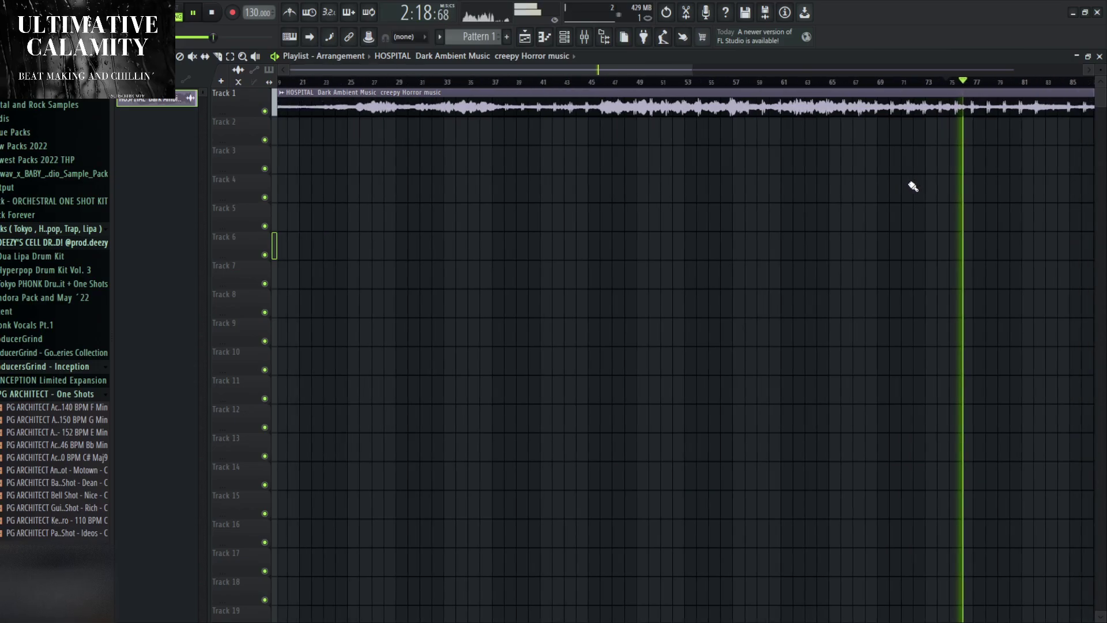
scroll(913, 185, "down", 2)
left_click(940, 85)
key("space")
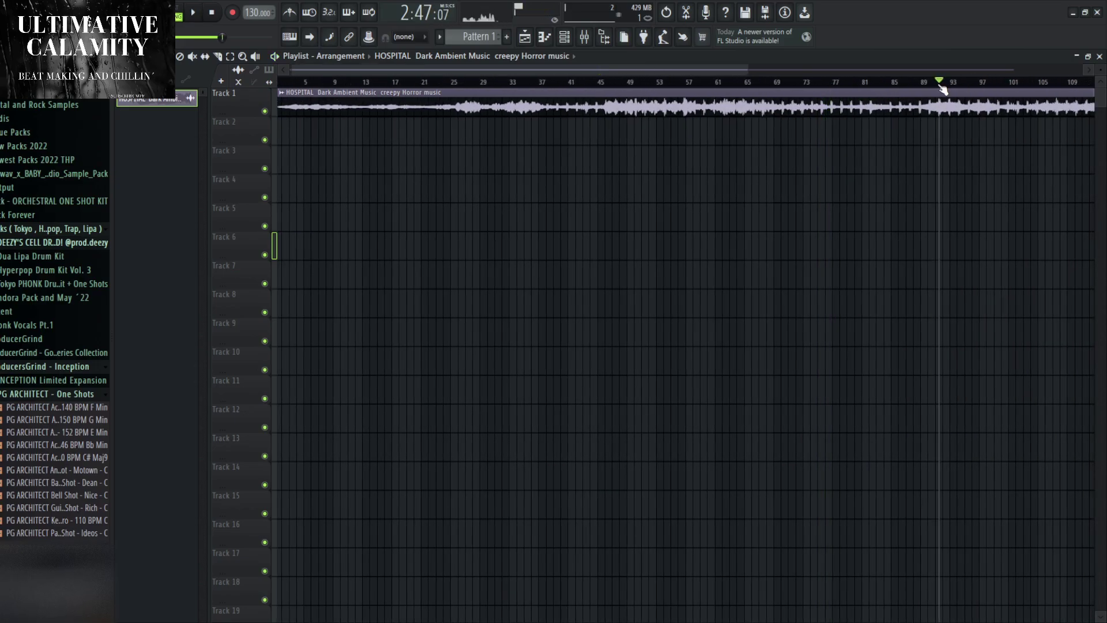
Preview the closing part of the HOSPITAL clip from about 4:45 and 4:58.
scroll(810, 198, "down", 2)
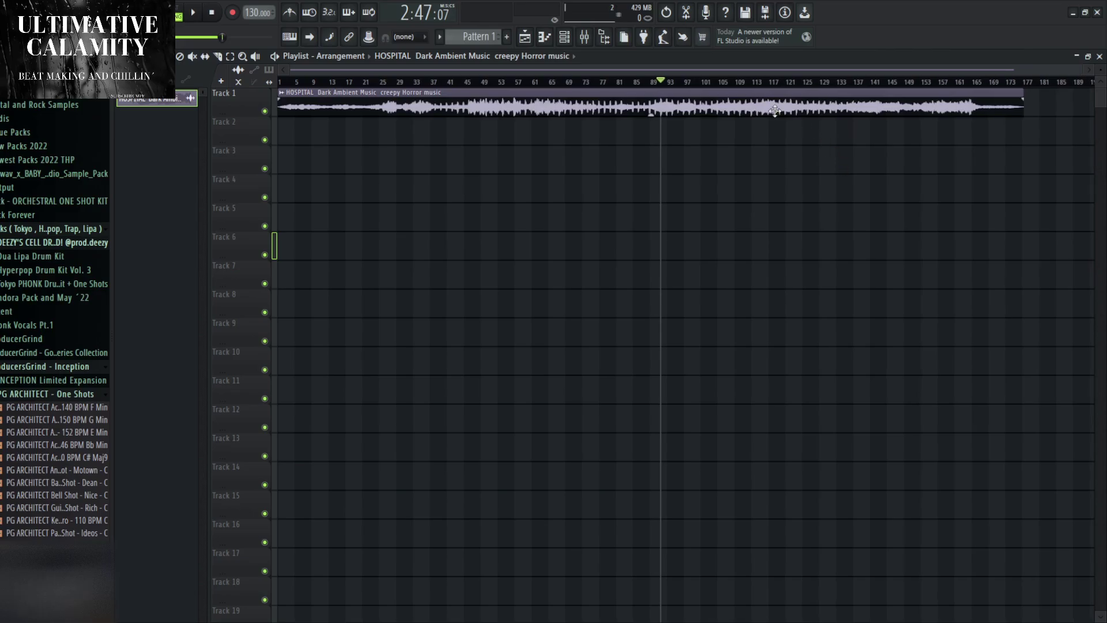
left_click(760, 84)
left_click(932, 84)
key("space")
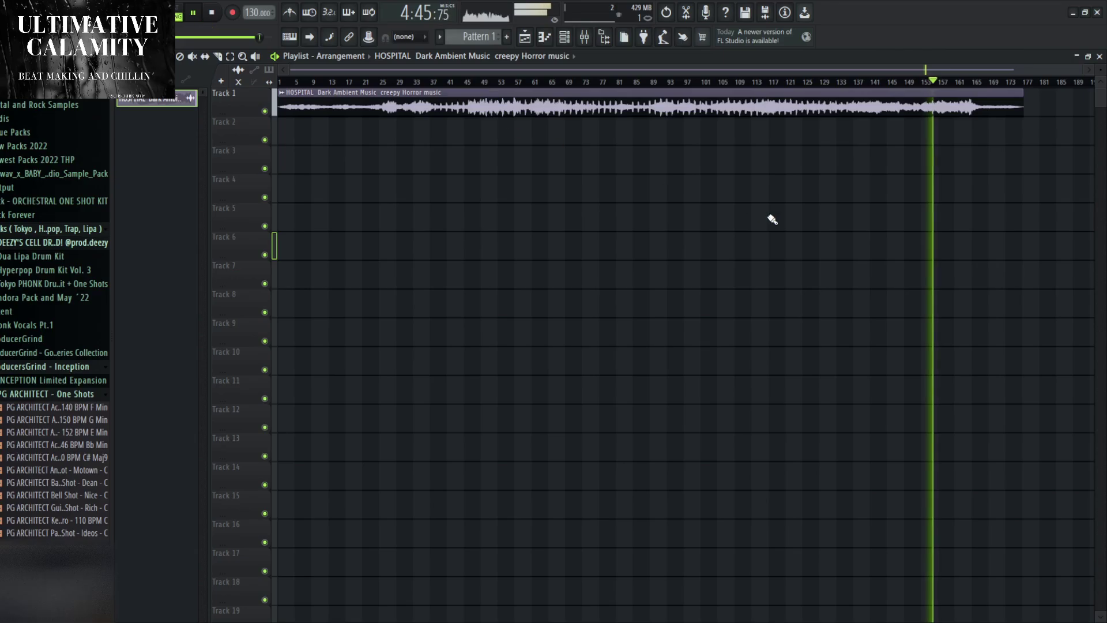
left_click(960, 84)
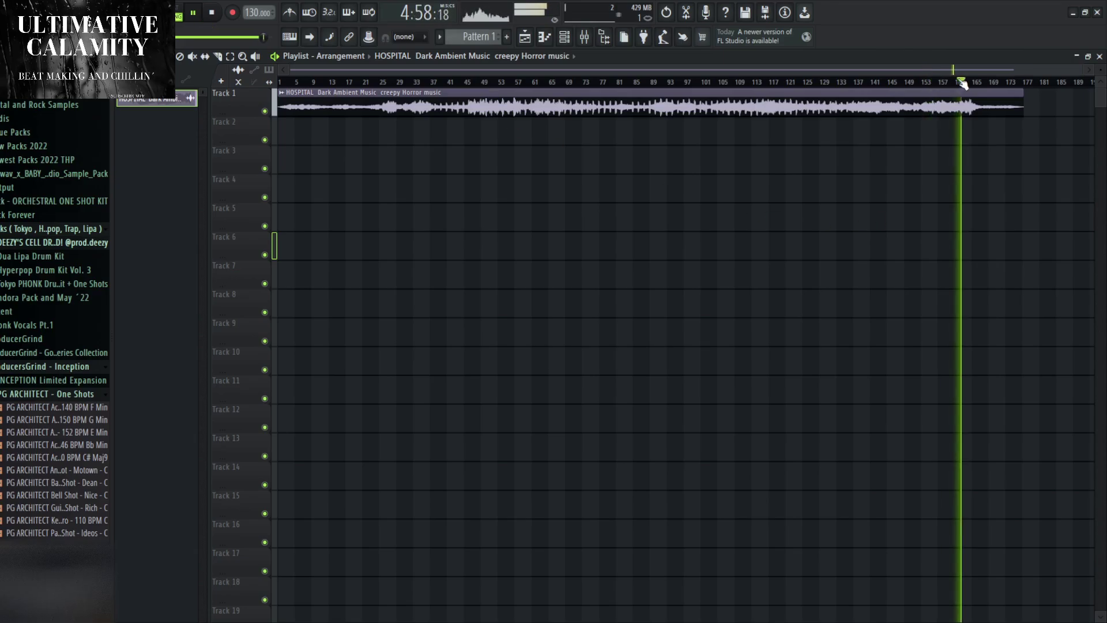
Stop playback and delete the HOSPITAL clip from both Track 1 and the project's list of clips.
left_click(211, 12)
right_click(324, 103)
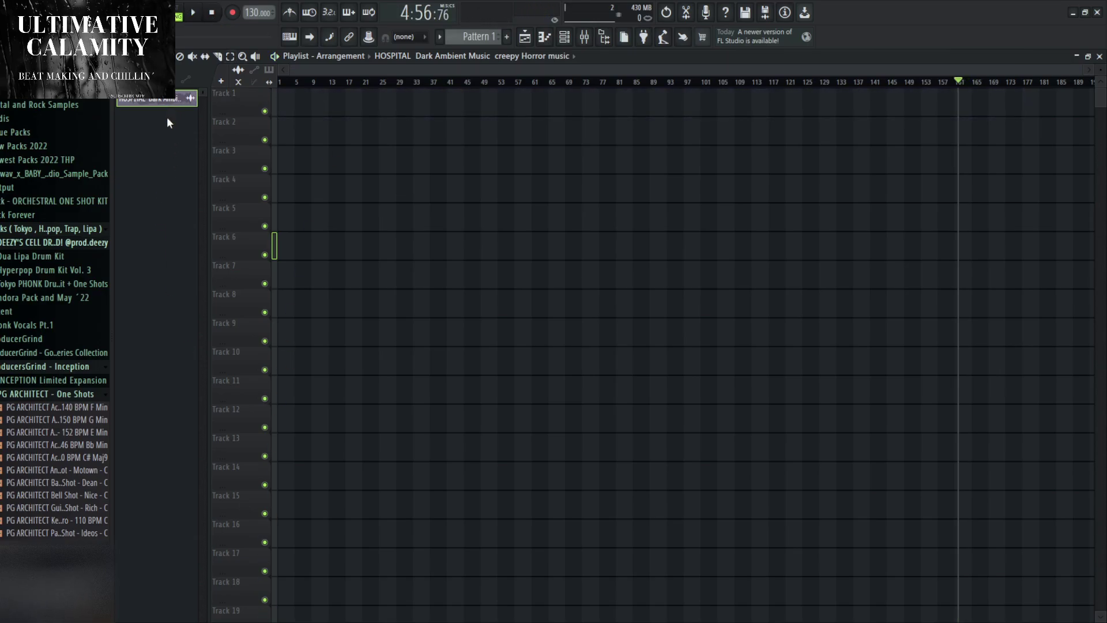
left_click(194, 258)
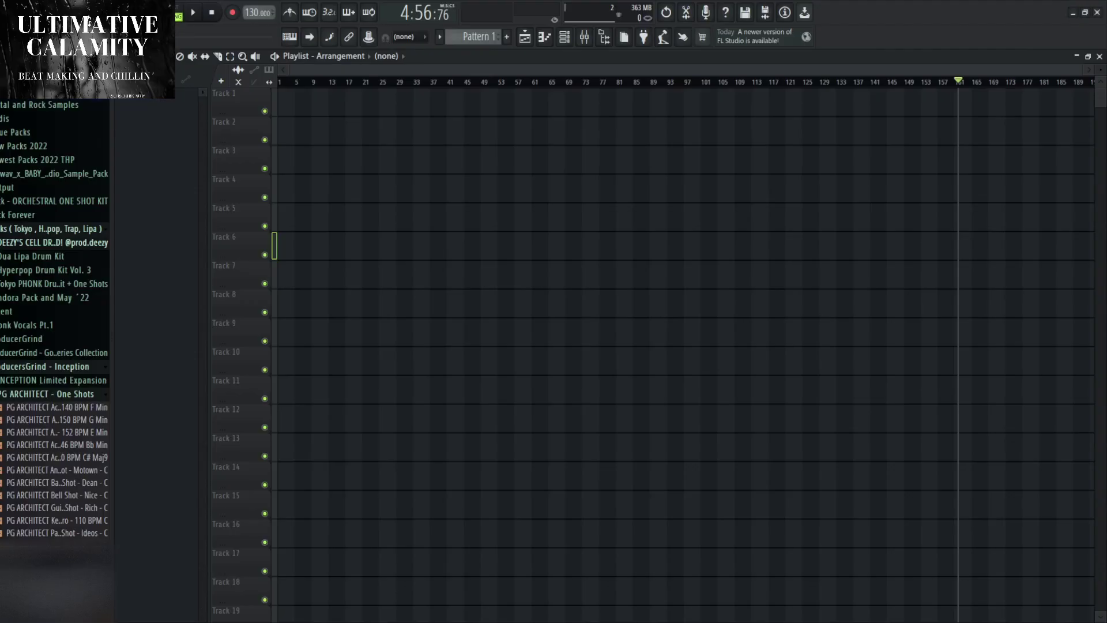
Place the Sachem in Russia audio file at the start of Track 1 and play it from about 0:58.
left_click_drag(647, 361, 569, 448)
left_click_drag(672, 446, 387, 100)
left_click(413, 82)
key("space")
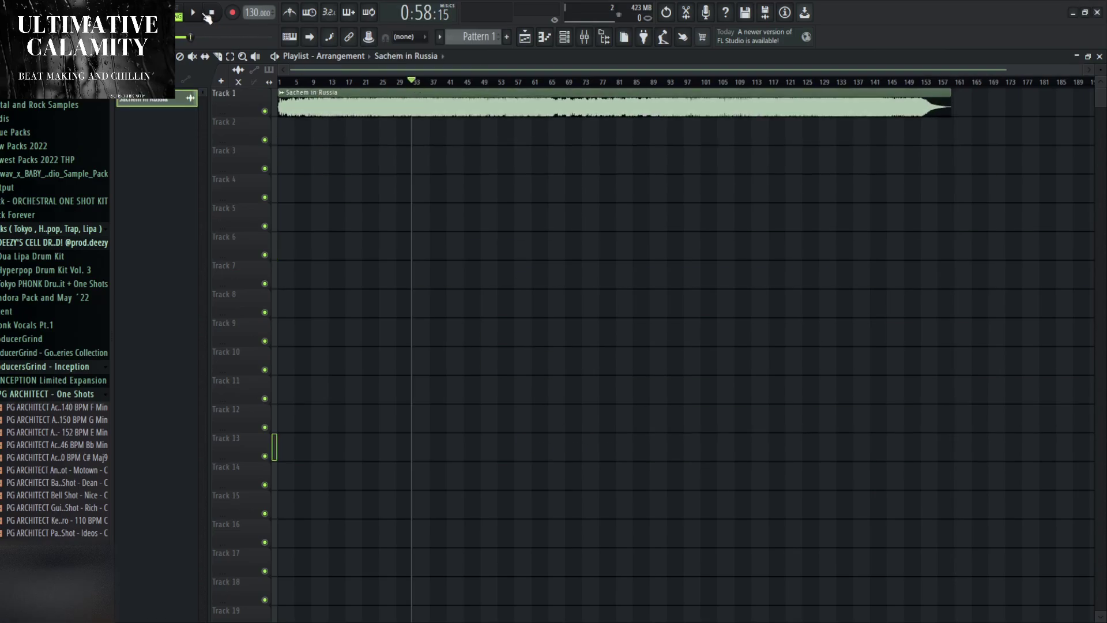
Preview the Sachem in Russia clip around 2:01, near its end, and from about 2:16.
left_click(641, 82)
left_click(555, 82)
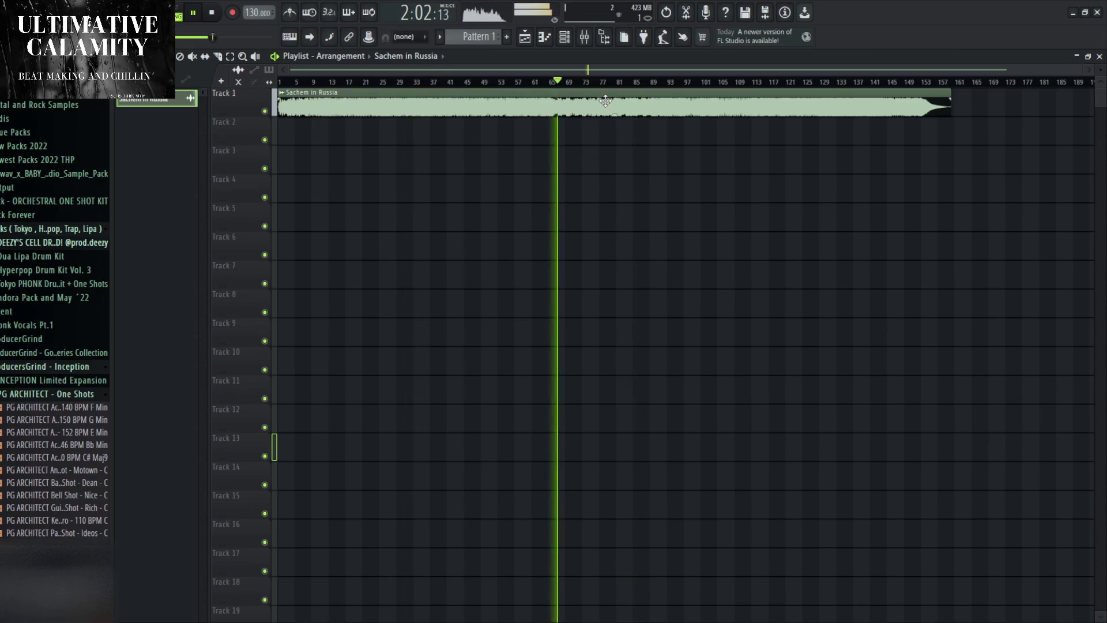
left_click(546, 82)
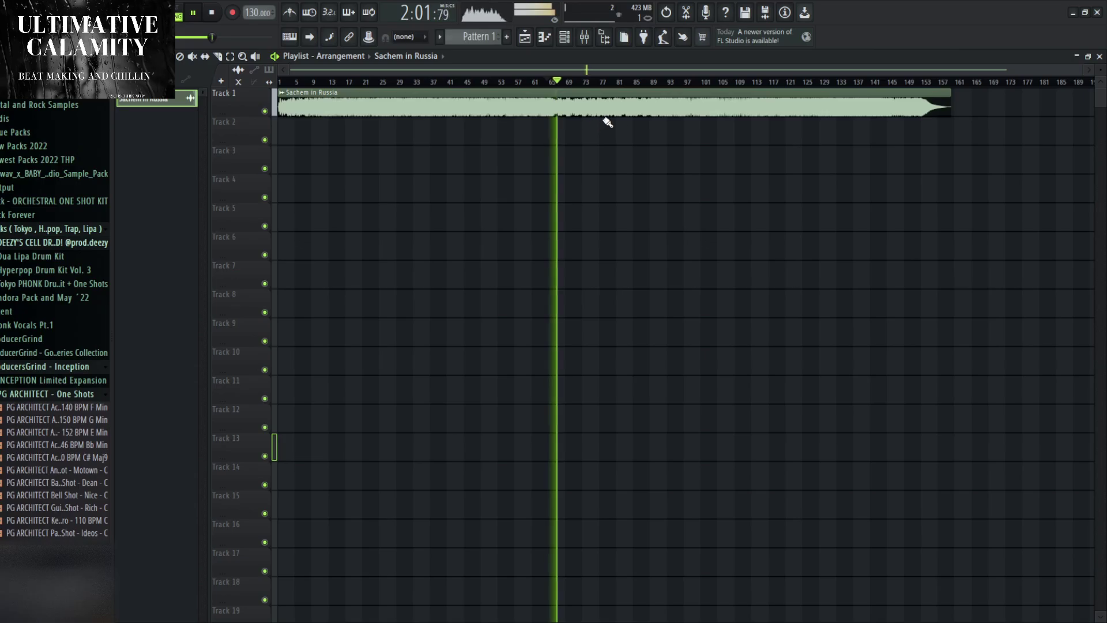
left_click(891, 82)
left_click(590, 81)
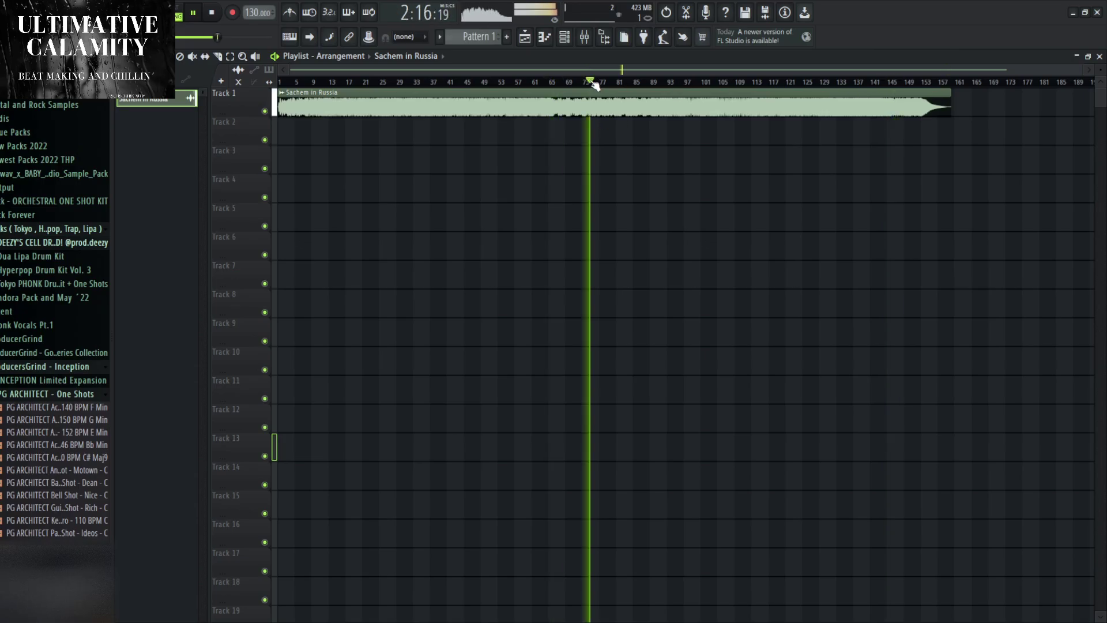
Realign the nudged song clip with bar 1 and preview it around 2:56, 2:06 and near its opening.
left_click_drag(632, 95, 635, 96)
left_click(680, 82)
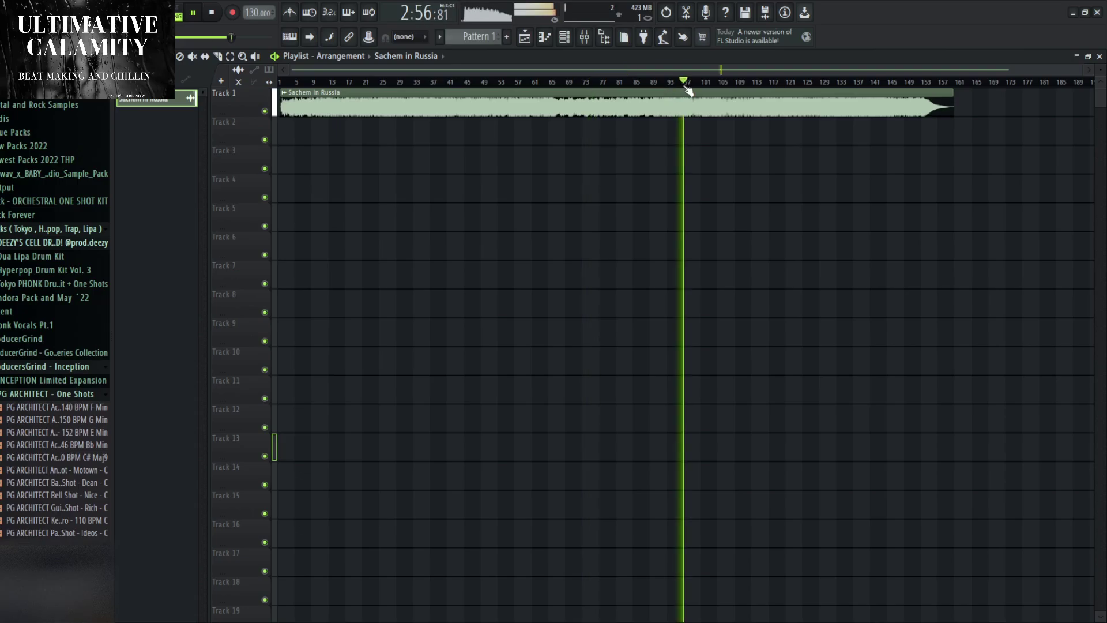
left_click_drag(514, 93, 512, 93)
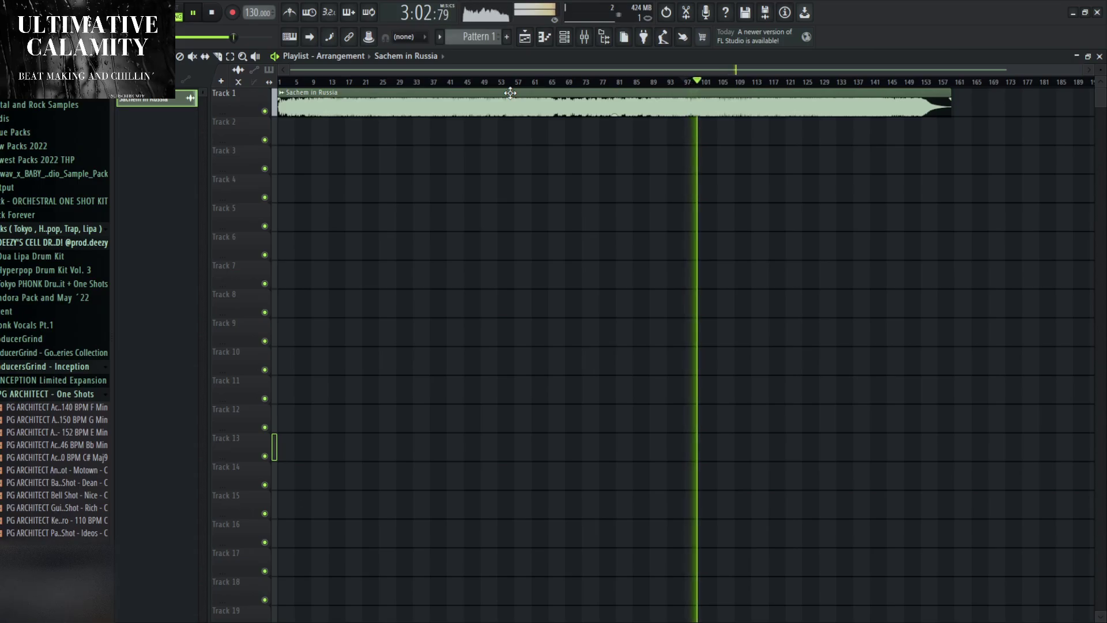
left_click(564, 82)
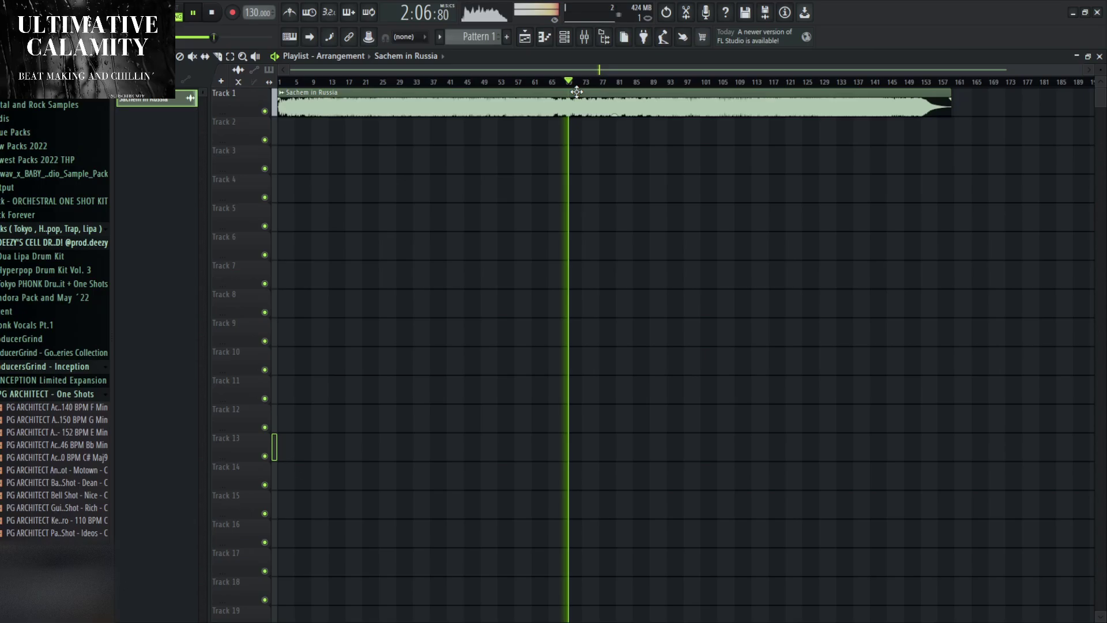
left_click(296, 83)
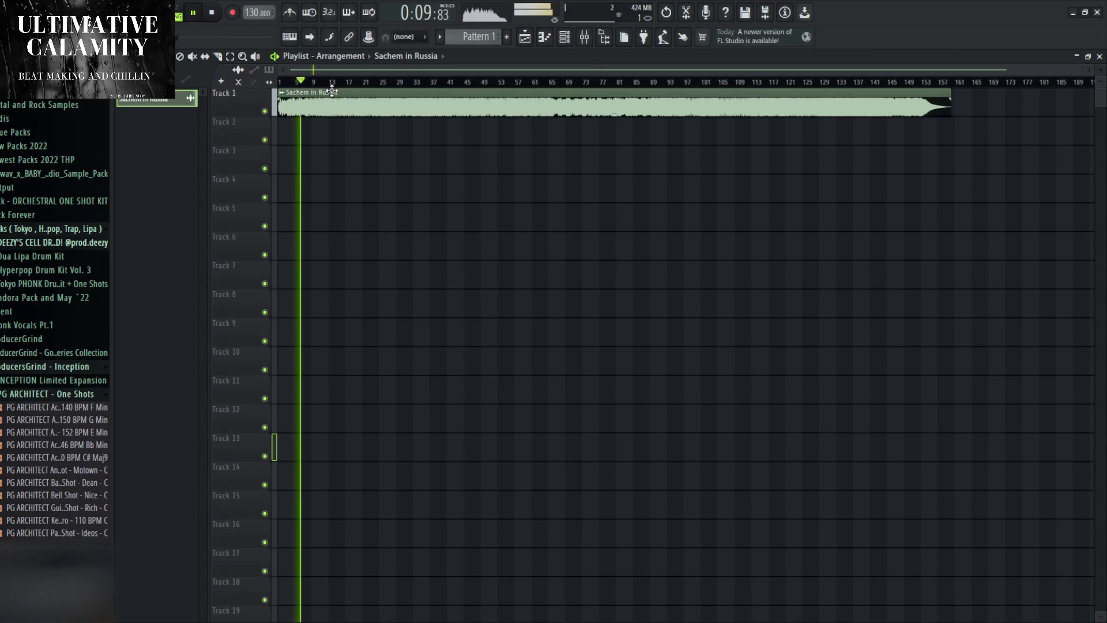
Play the Sachem in Russia clip from its very beginning and pause it after the opening bars.
left_click(285, 82)
left_click(282, 82)
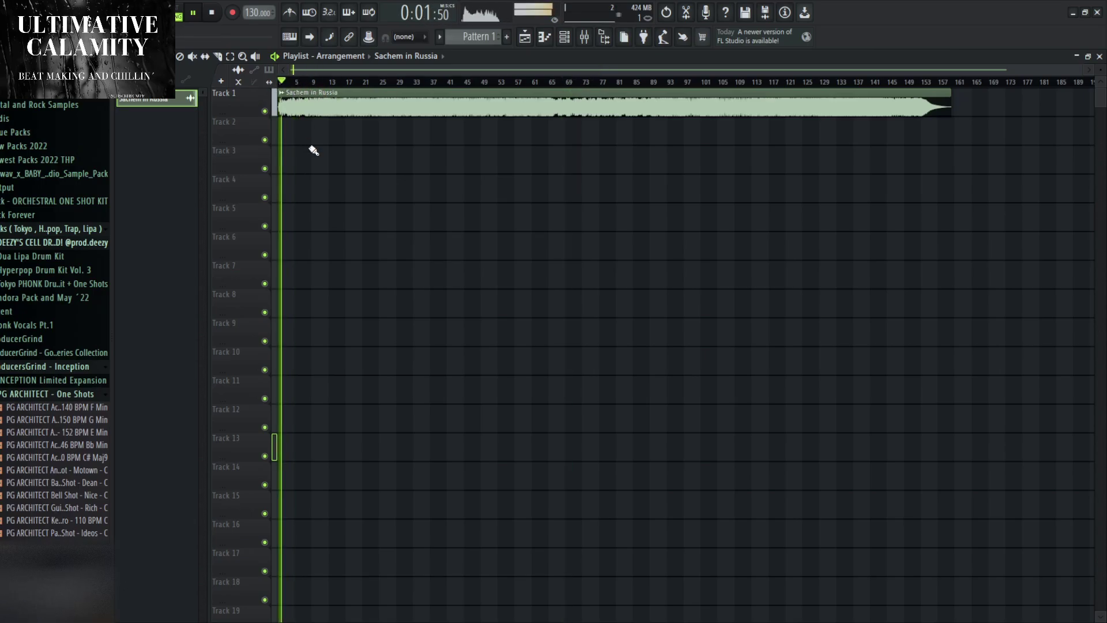
scroll(299, 167, "up", 10)
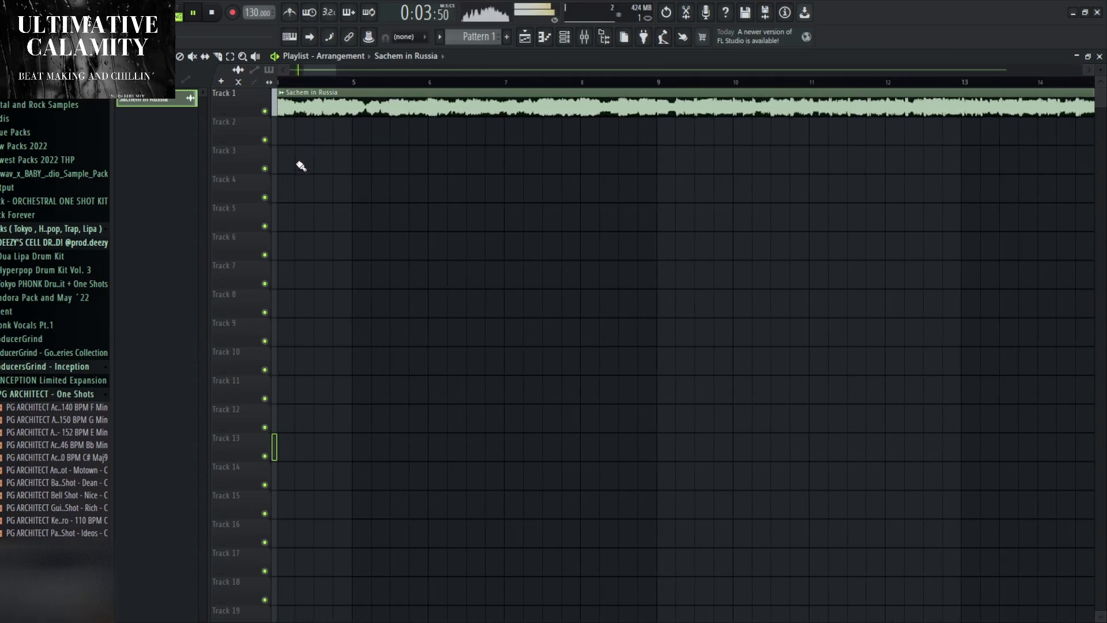
key("space")
Slice off and delete the short piece at the beginning of the song clip, aligning the remainder with bar 1.
left_click_drag(324, 70, 215, 142)
scroll(309, 140, "up", 2)
left_click(334, 121)
right_click(341, 123)
left_click_drag(331, 145, 343, 92)
right_click(299, 107)
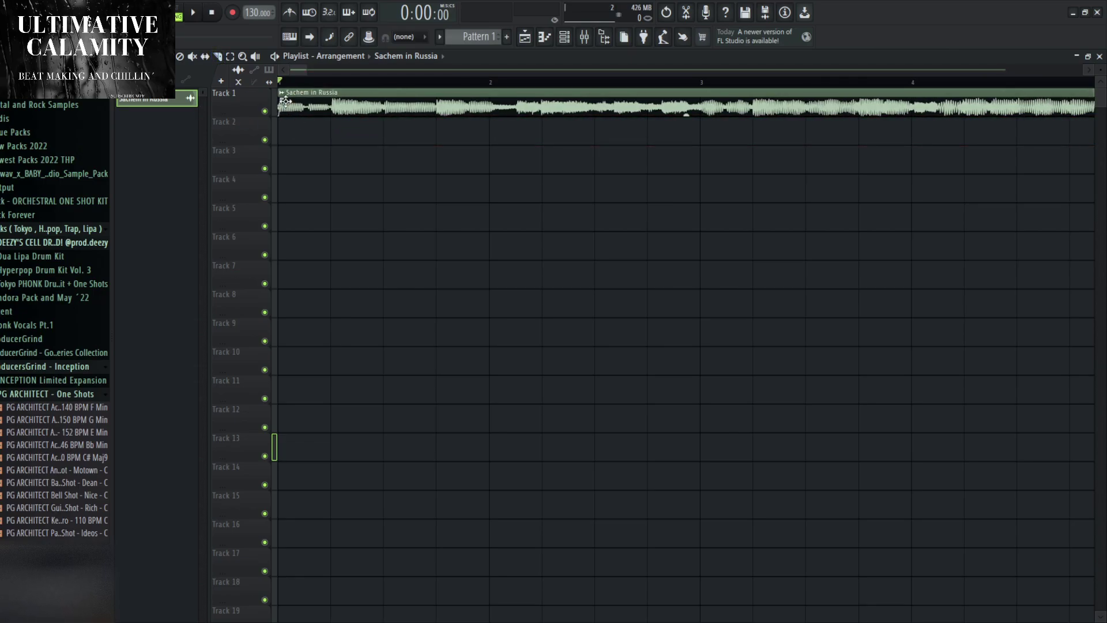
Play the trimmed clip from bar 1 to check its opening, and stop playback.
key("space")
scroll(386, 267, "down", 3)
key("space")
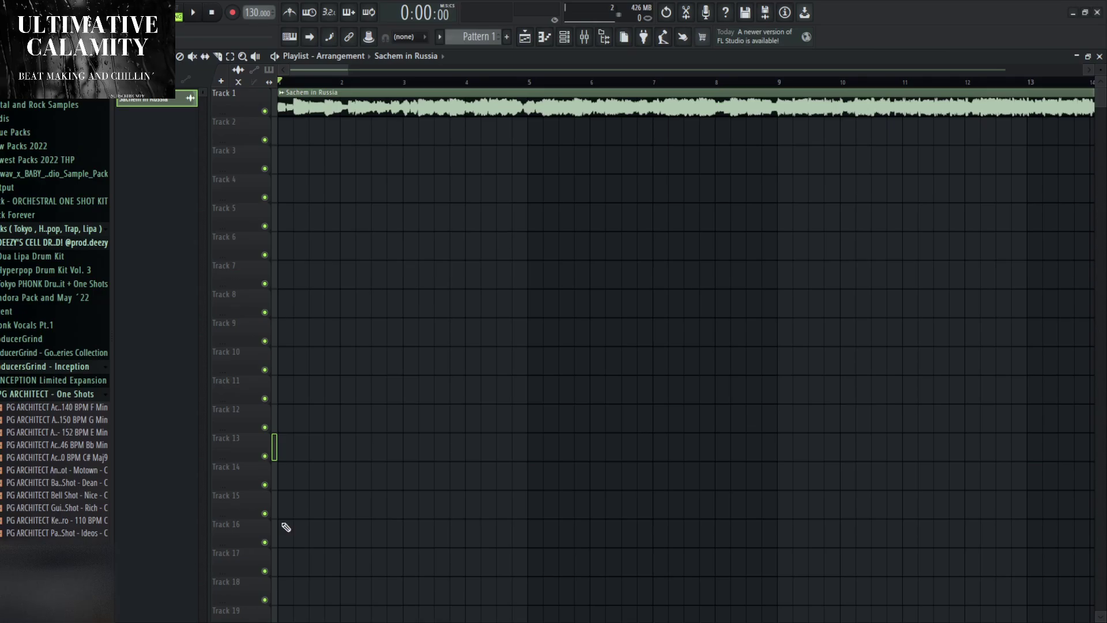
Split the Sachem in Russia clip at bar 9 and leave a gap so the remainder starts just before bar 15.
scroll(577, 278, "down", 2)
scroll(576, 278, "up", 3)
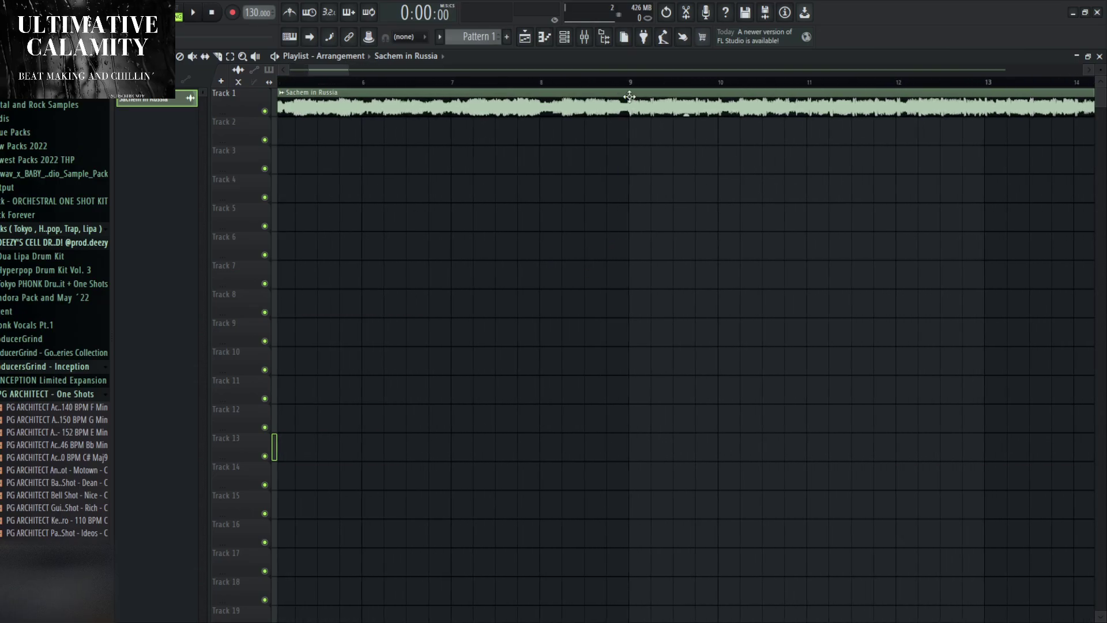
key("space")
scroll(627, 193, "up", 3)
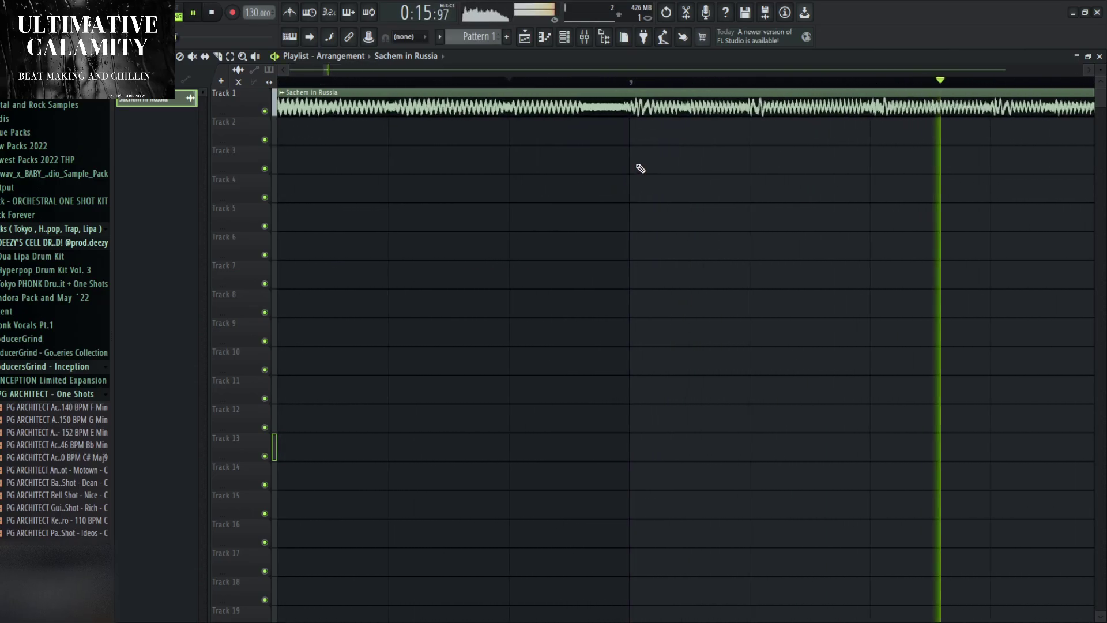
scroll(627, 176, "down", 3)
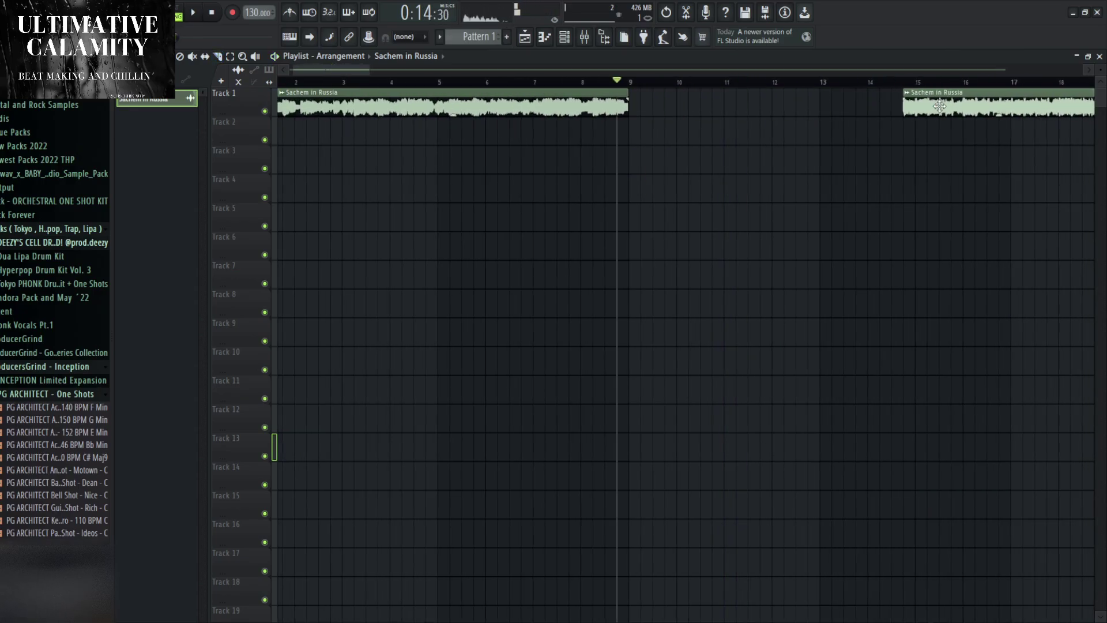
scroll(432, 168, "down", 5)
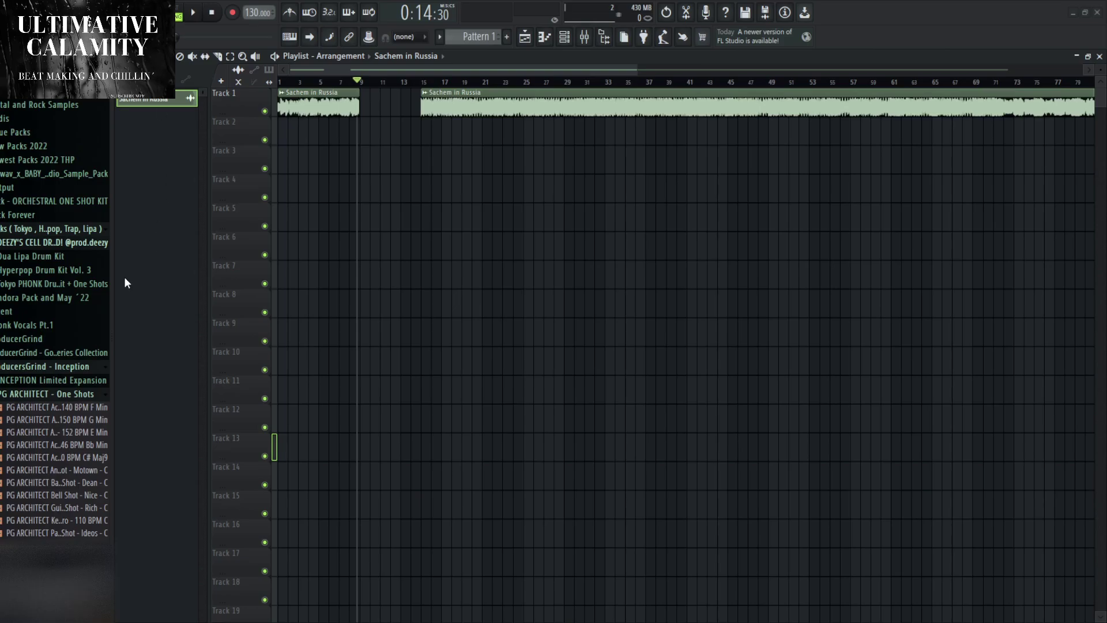
Consolidate the opening section into its own audio clip, place it on Track 2 starting at bar 1, and open its settings.
scroll(339, 137, "up", 3)
left_click_drag(423, 104, 423, 120)
double_click(402, 122)
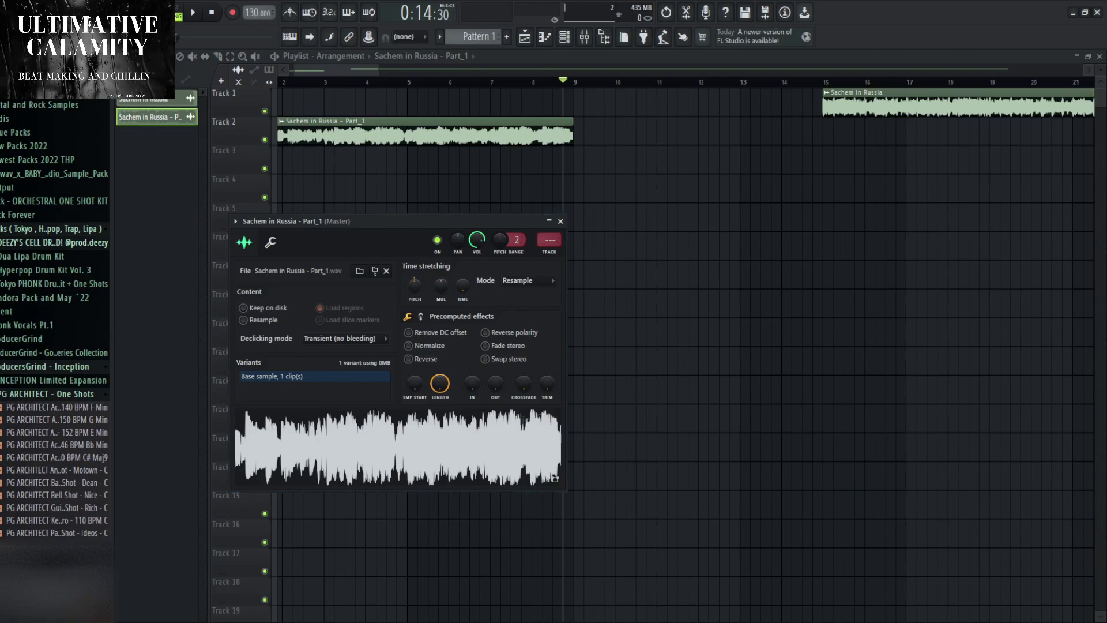
Set the Track 2 clip's time stretching mode to Auto and adjust its pitch, checking the result by playing it.
key("space")
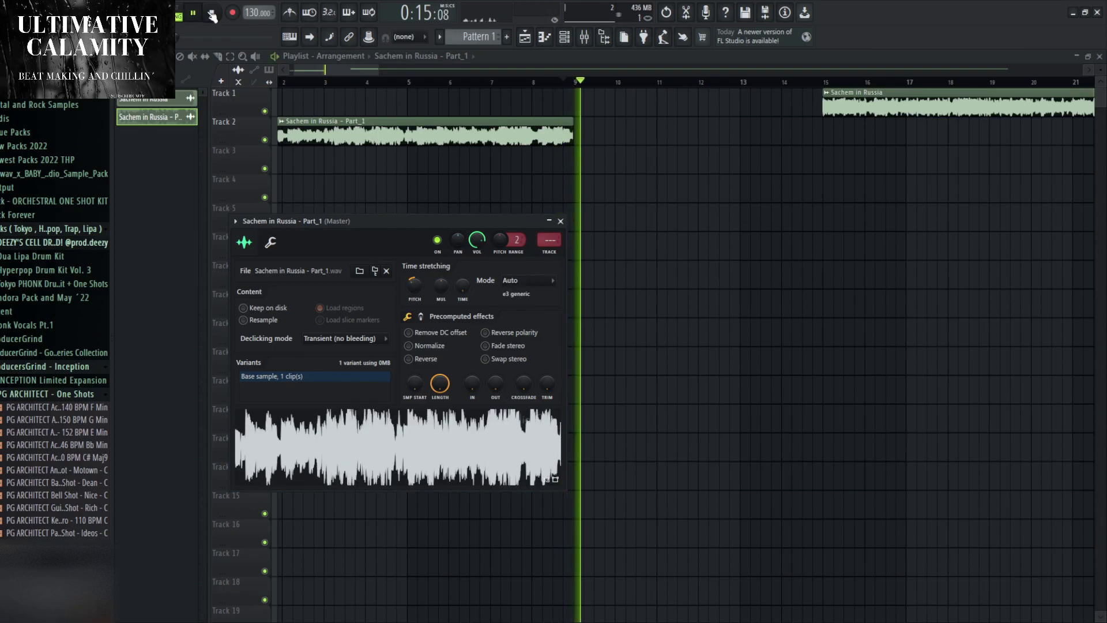
left_click(212, 12)
key("space")
key("Escape")
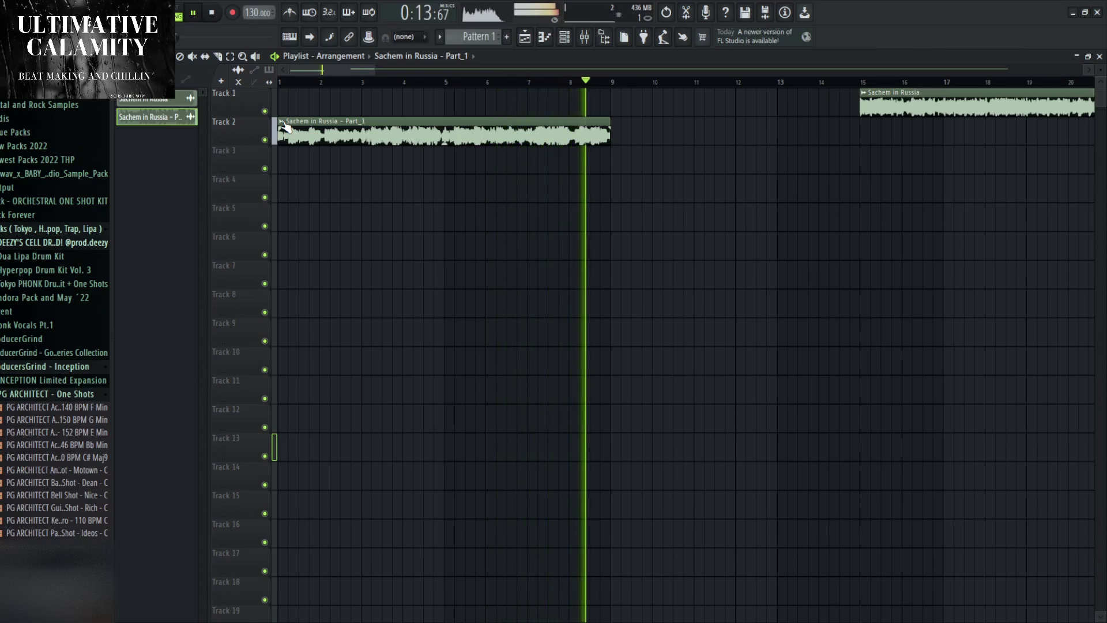
key("space")
Audition the remaining Sachem in Russia clip from bar 15 and at points around bars 56 and 72.
scroll(718, 165, "down", 5)
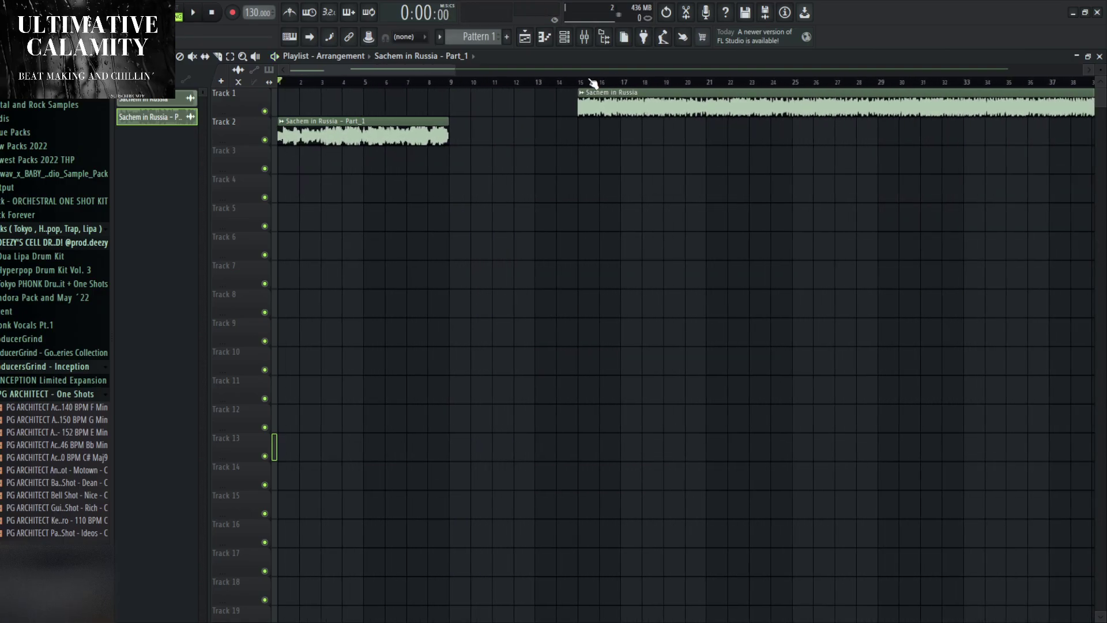
left_click(579, 81)
key("space")
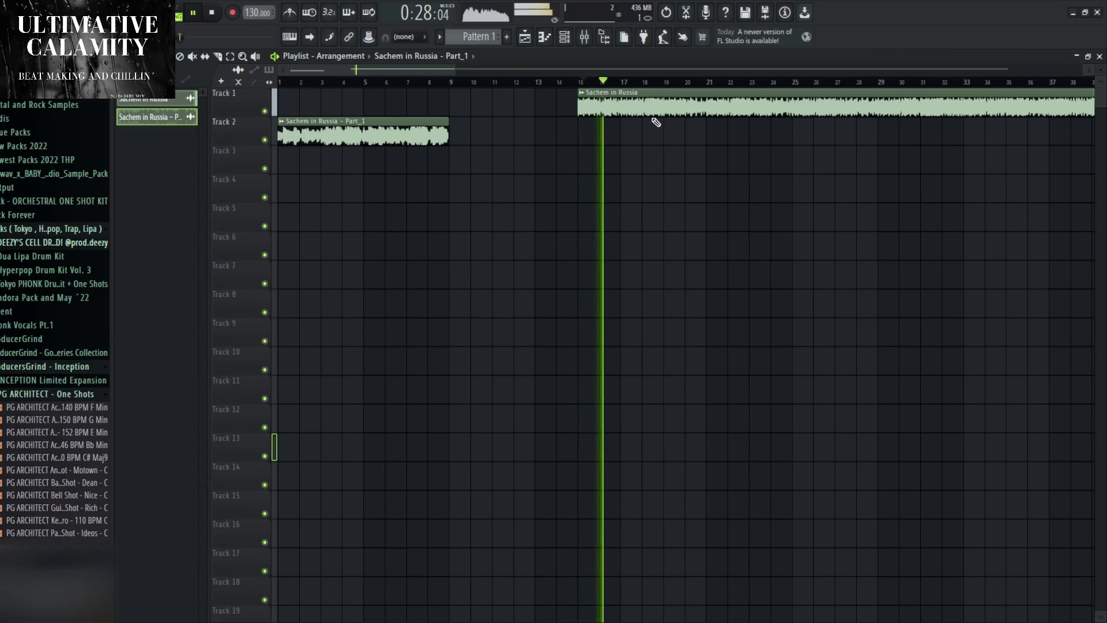
scroll(707, 129, "down", 3)
scroll(706, 130, "down", 1)
left_click(784, 82)
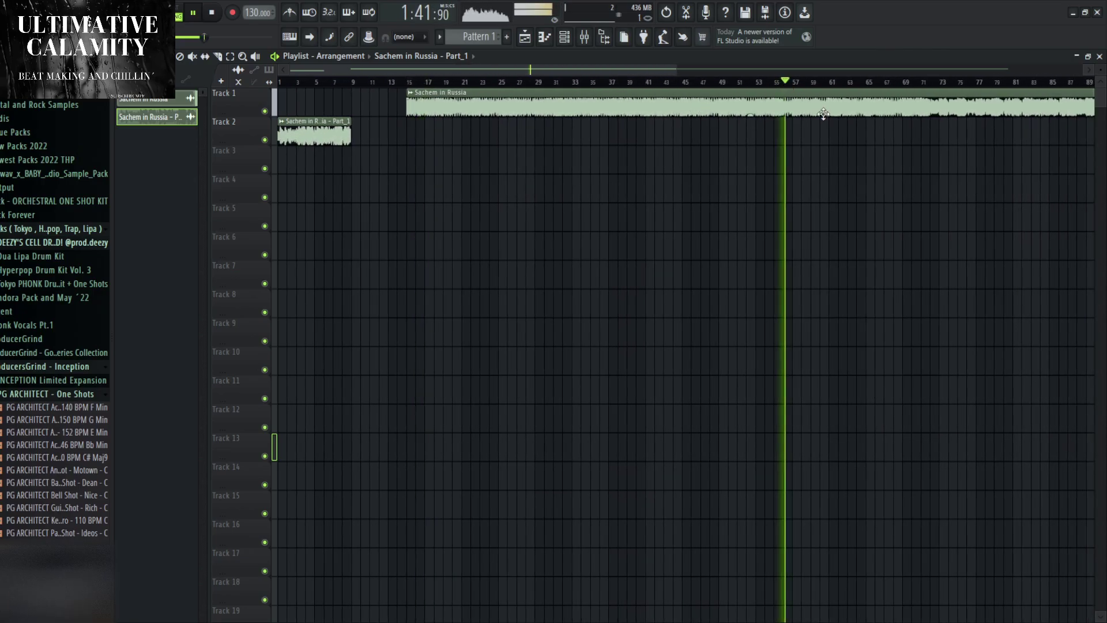
left_click(939, 83)
scroll(928, 160, "up", 4)
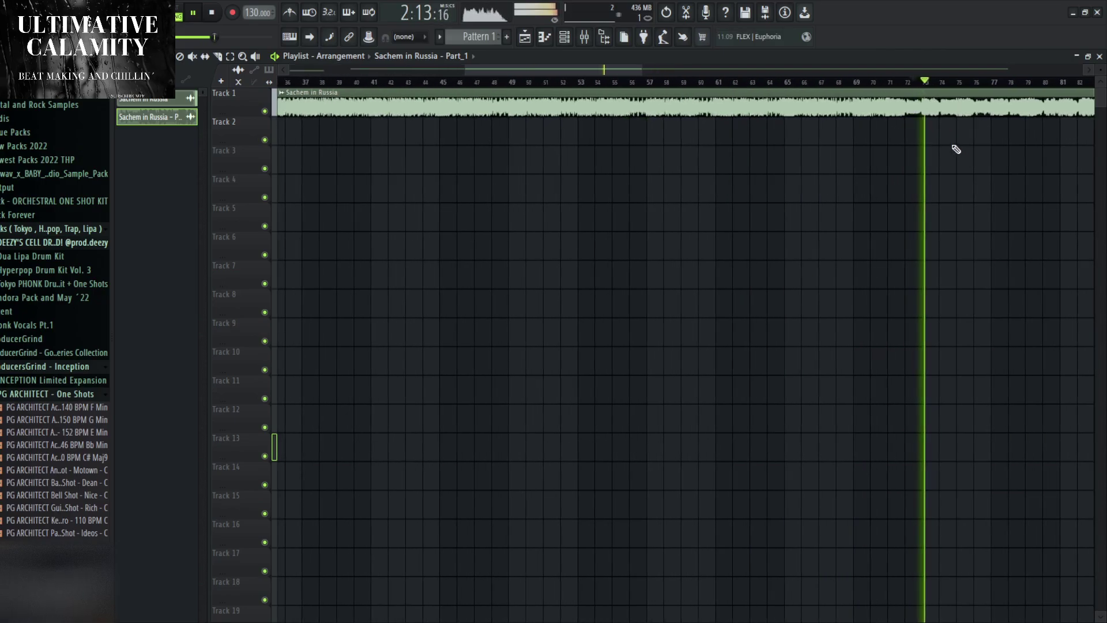
left_click(859, 82)
scroll(770, 180, "down", 5)
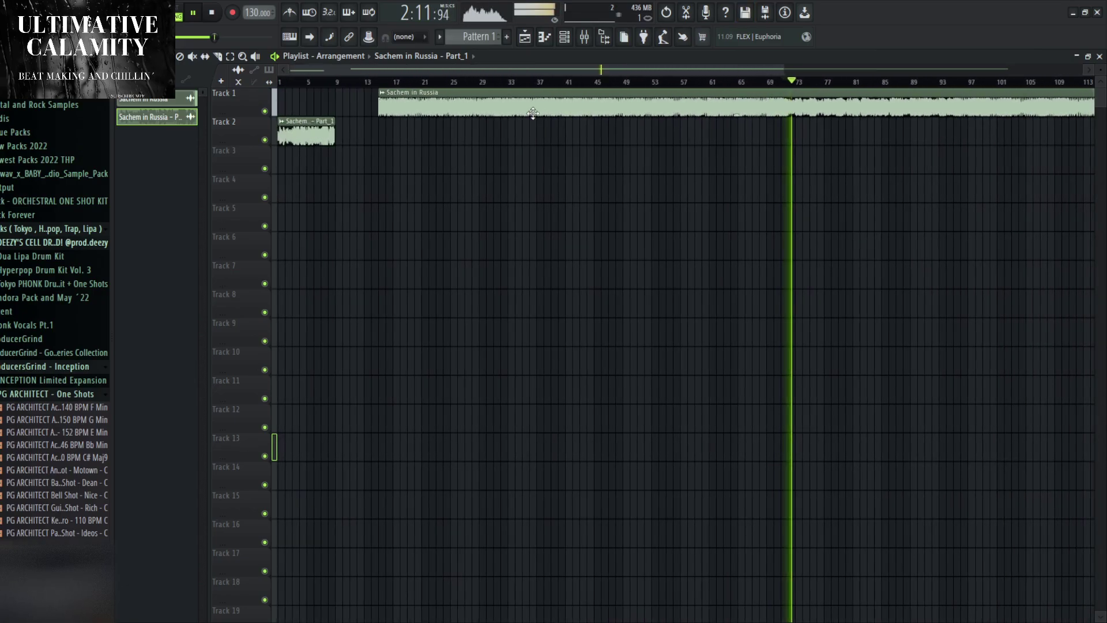
Audition the earlier part of the remaining clip around bars 23, 33 and 28 to find another usable passage.
key("space")
left_click(444, 87)
key("space")
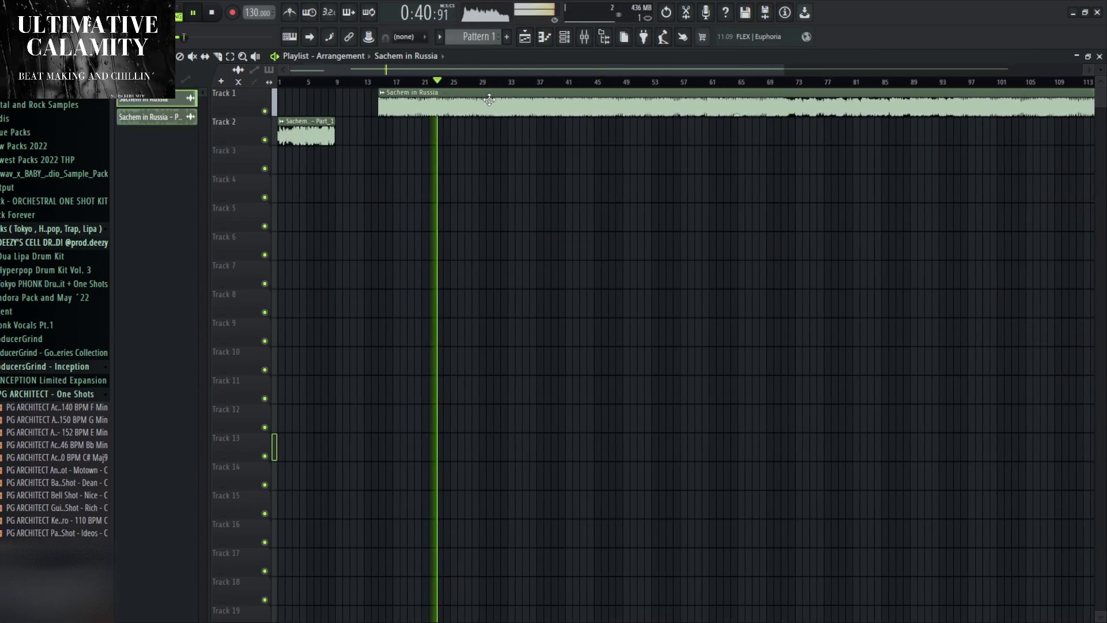
key("space")
scroll(302, 153, "up", 4)
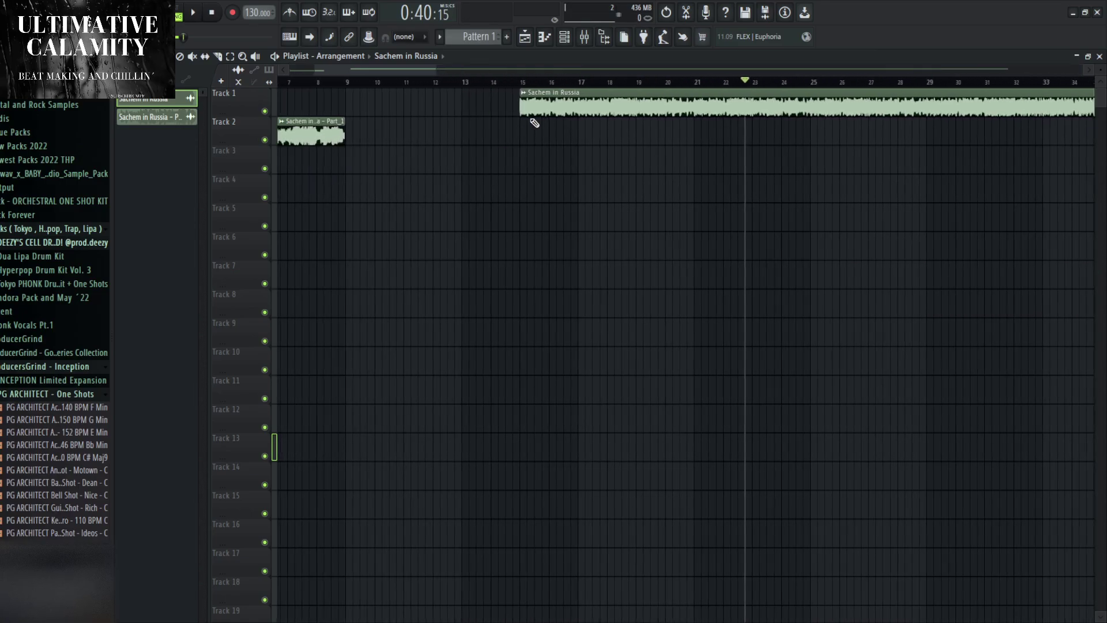
scroll(621, 156, "down", 1)
left_click(687, 82)
key("space")
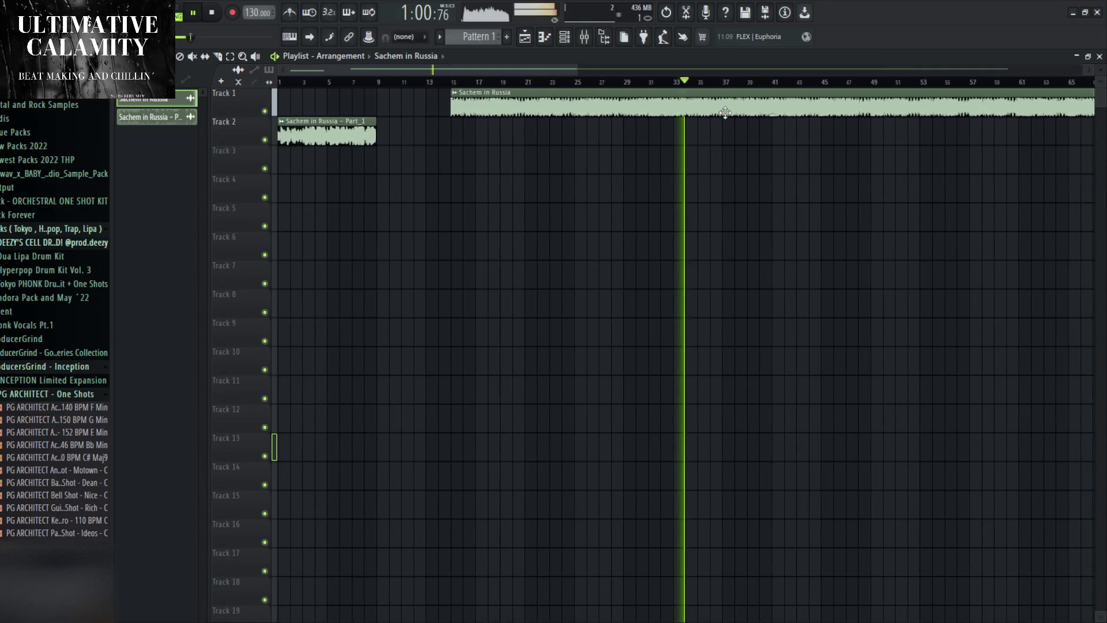
key("space")
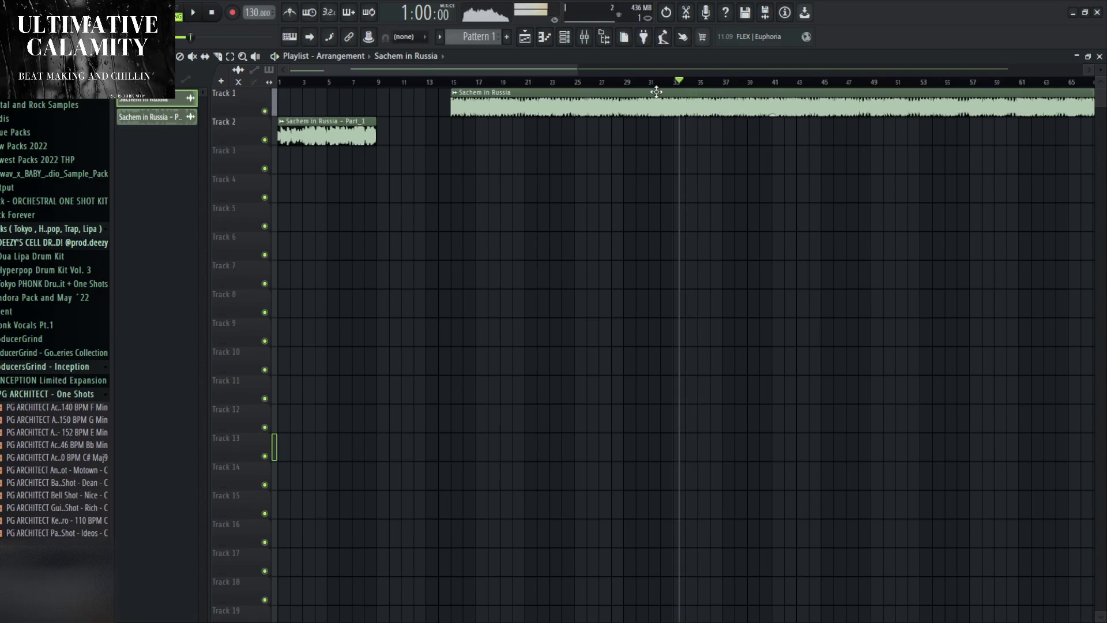
key("space")
left_click(621, 81)
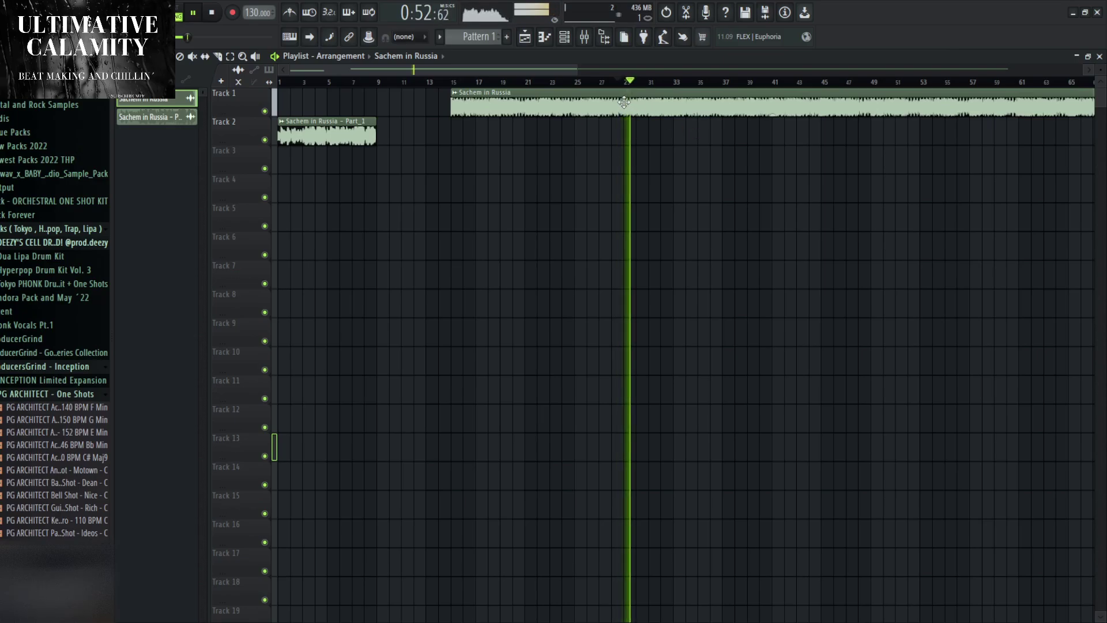
Move the remaining Sachem in Russia clip to Track 3 so it starts at bar 9, directly after the first section.
left_click_drag(494, 94, 423, 151)
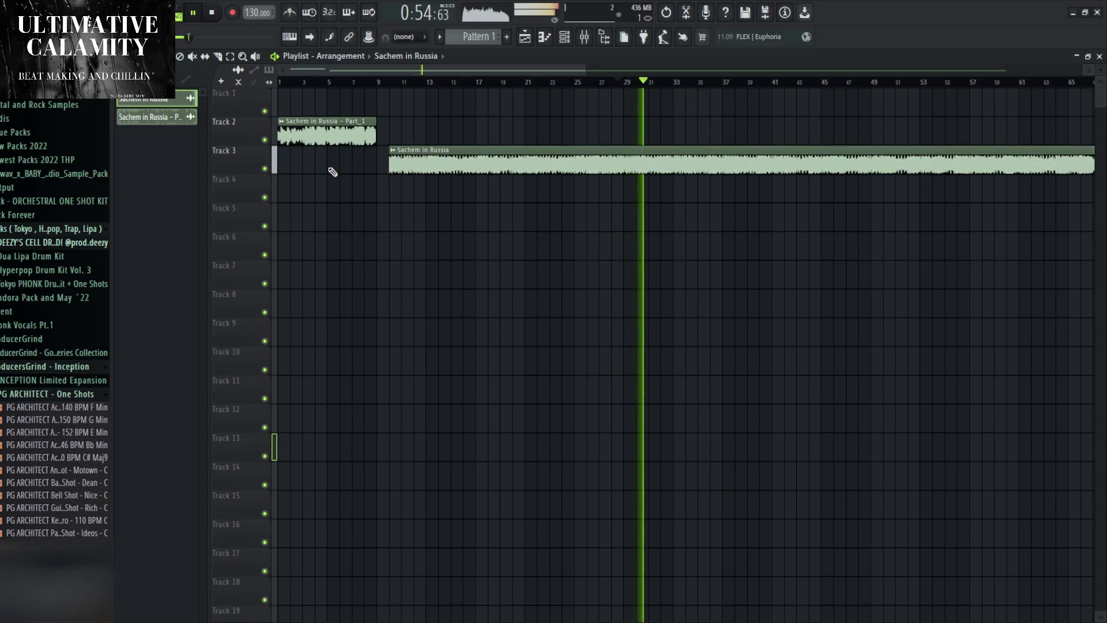
scroll(385, 188, "up", 1)
left_click_drag(413, 159, 398, 159)
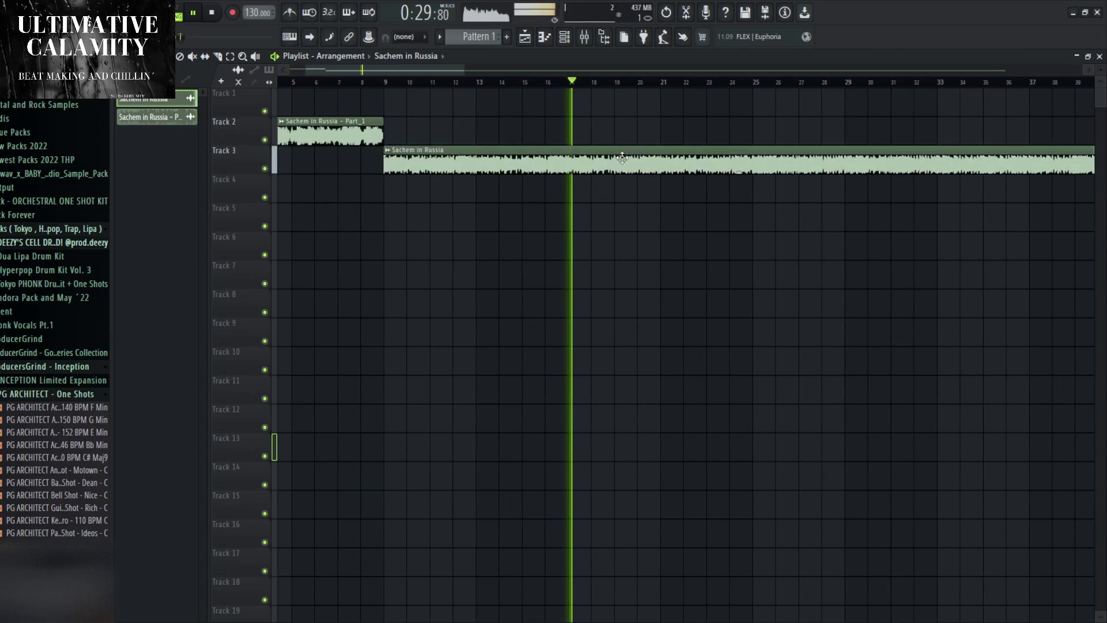
Slice off and delete the bars 9 to 17 portion on Track 3, and move the remainder back to bar 9 for playback.
scroll(577, 193, "up", 3)
key("c")
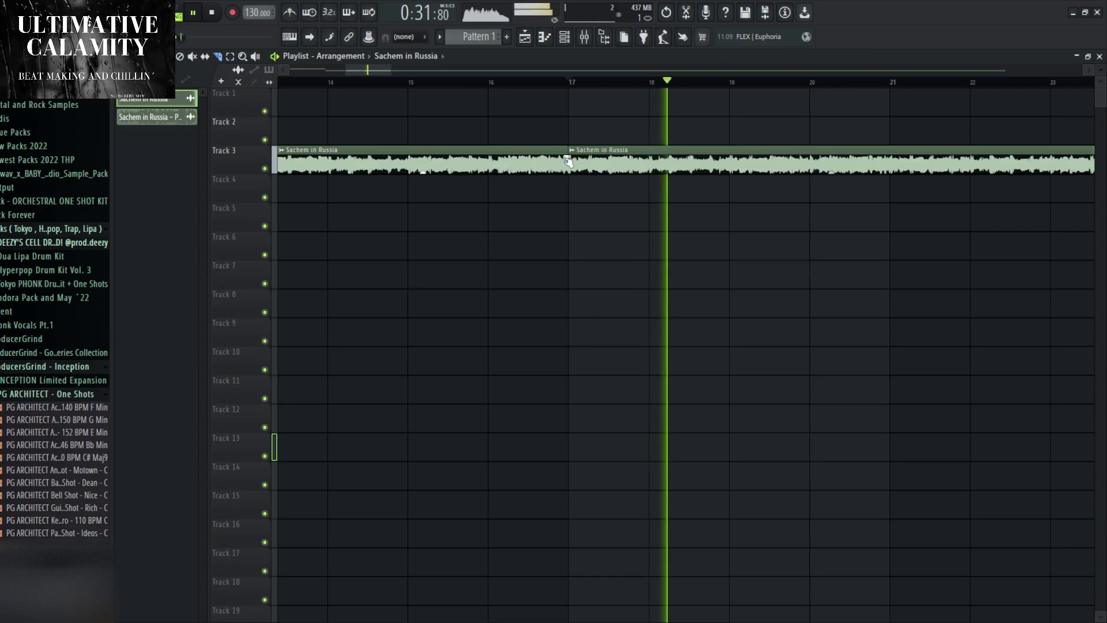
left_click(574, 170)
scroll(628, 186, "down", 3)
left_click_drag(507, 158, 386, 159)
left_click(369, 82)
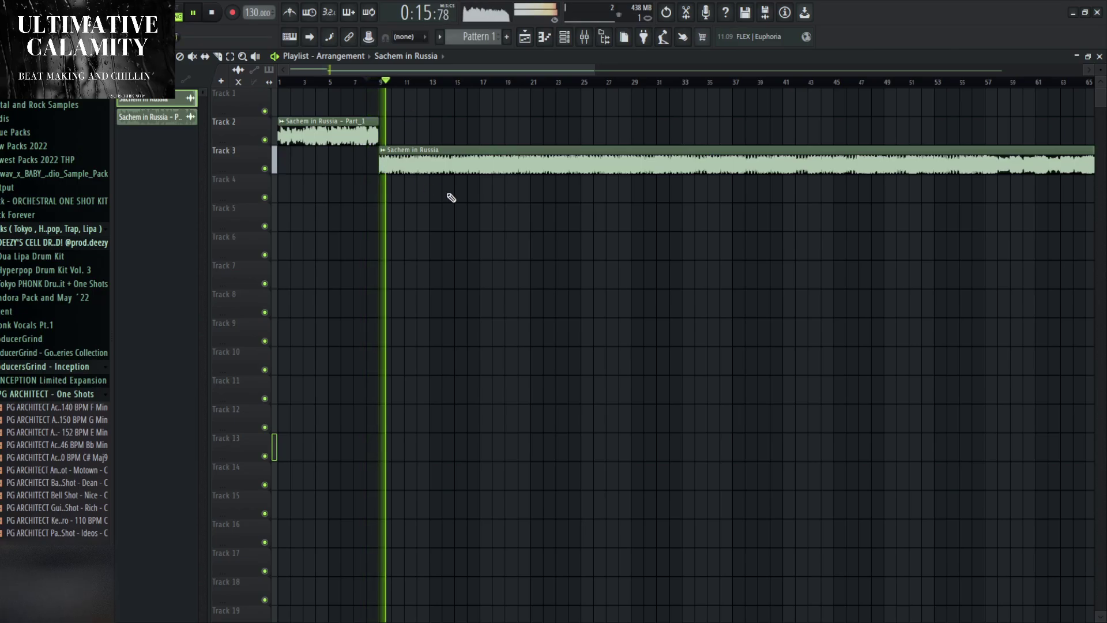
Split the Track 3 clip at bar 17 and leave a gap so the remainder starts just before bar 23.
scroll(465, 198, "up", 2)
left_click_drag(510, 204, 508, 141)
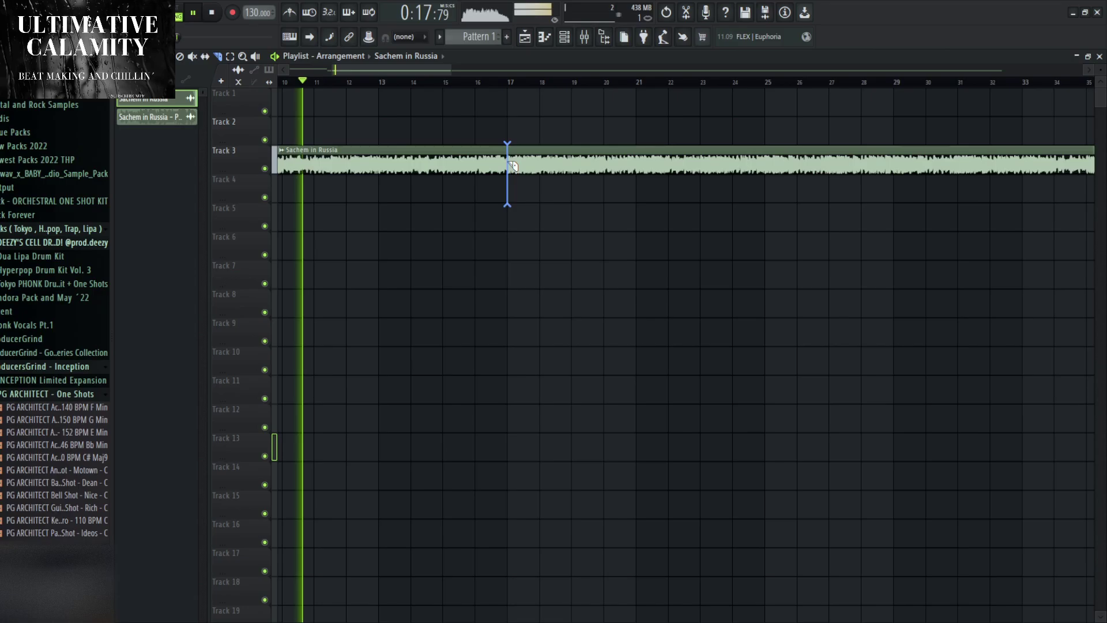
scroll(502, 219, "down", 2)
left_click_drag(584, 161, 658, 164)
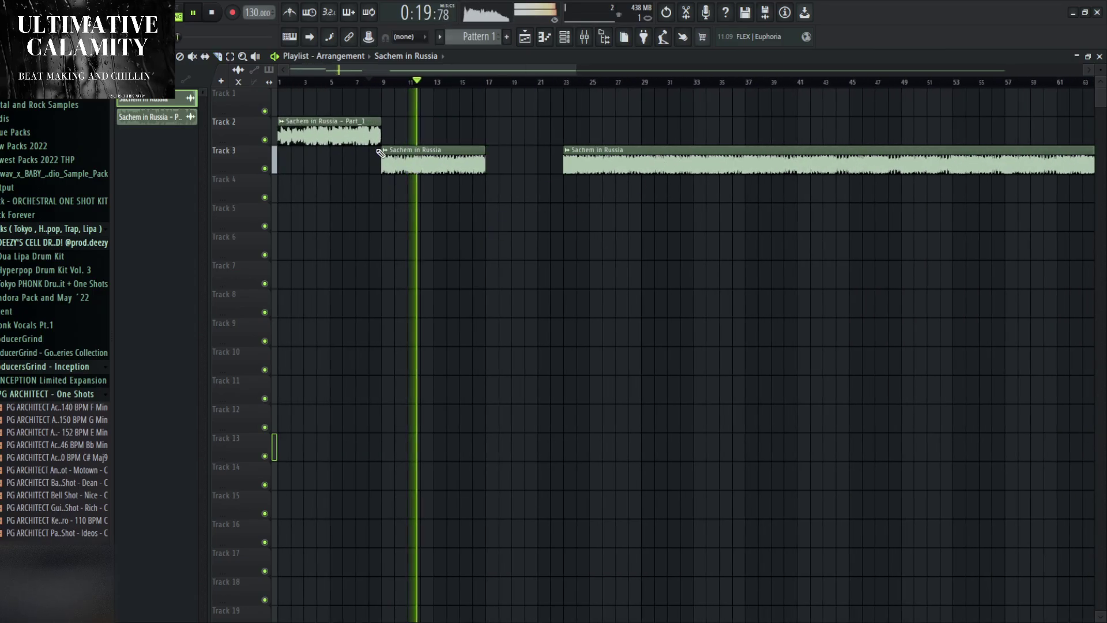
Consolidate the bars 9 to 17 section into its own audio clip and extract its instruments and vocals as separate stems.
key("ctrl+e")
left_click(594, 143)
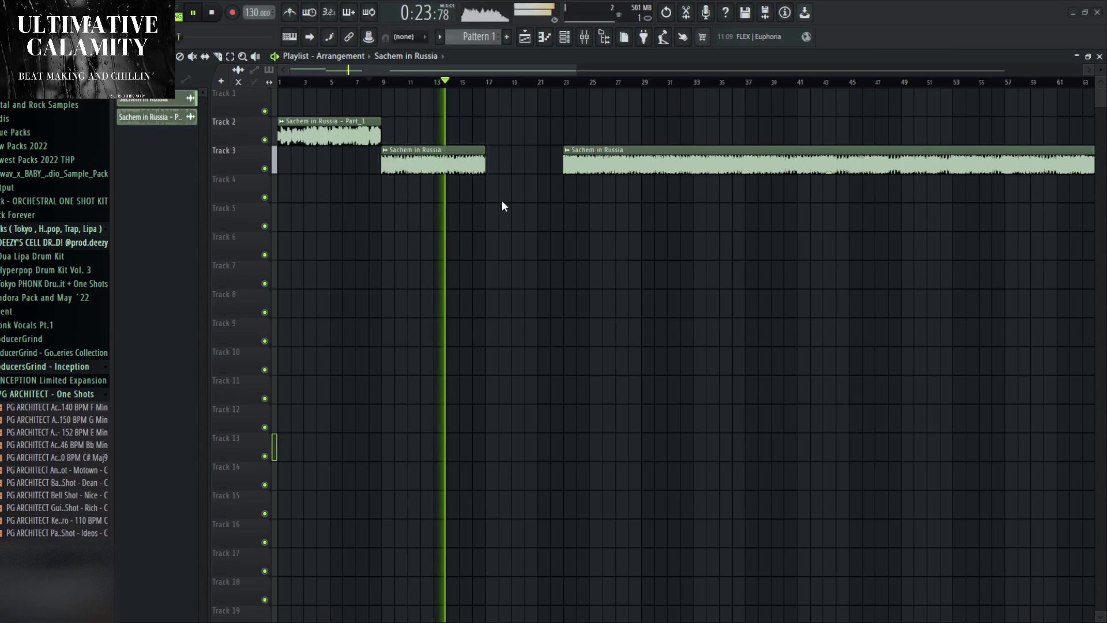
key("space")
double_click(391, 154)
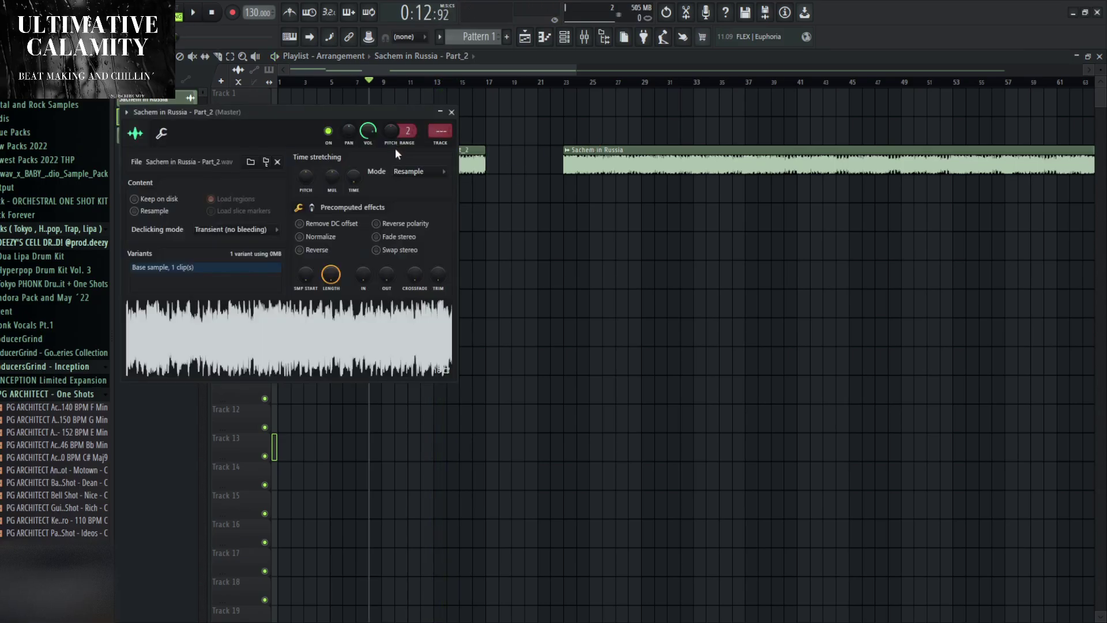
left_click(452, 113)
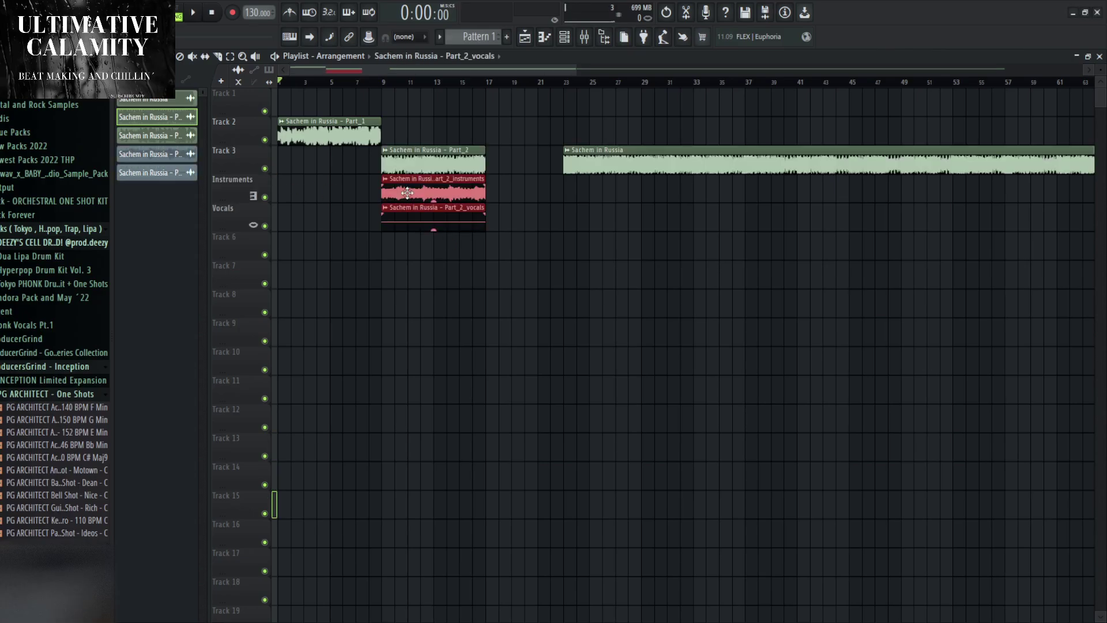
Remove the original section and the vocals stem, and leave only the Instruments and Vocals tracks unmuted during playback.
key("space")
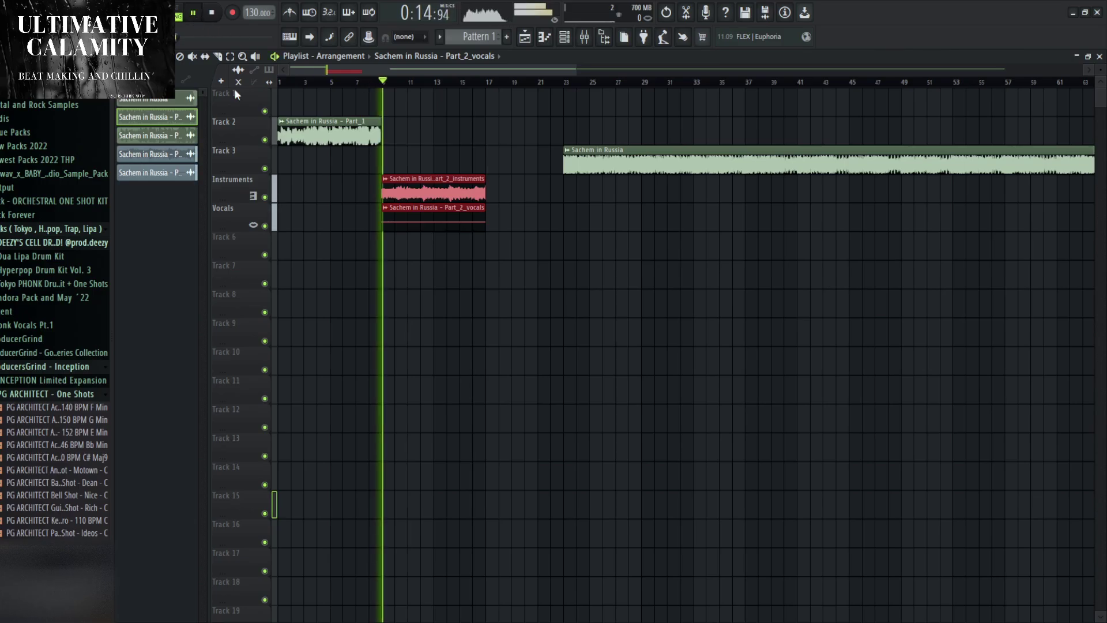
left_click(265, 226, "ctrl")
right_click(425, 215)
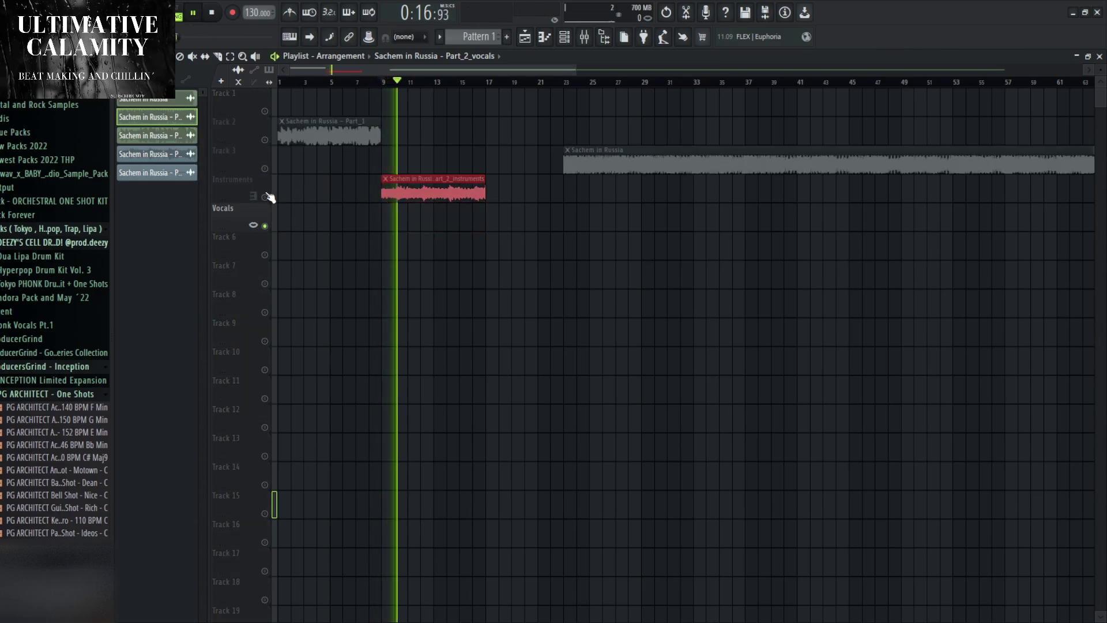
left_click(265, 197)
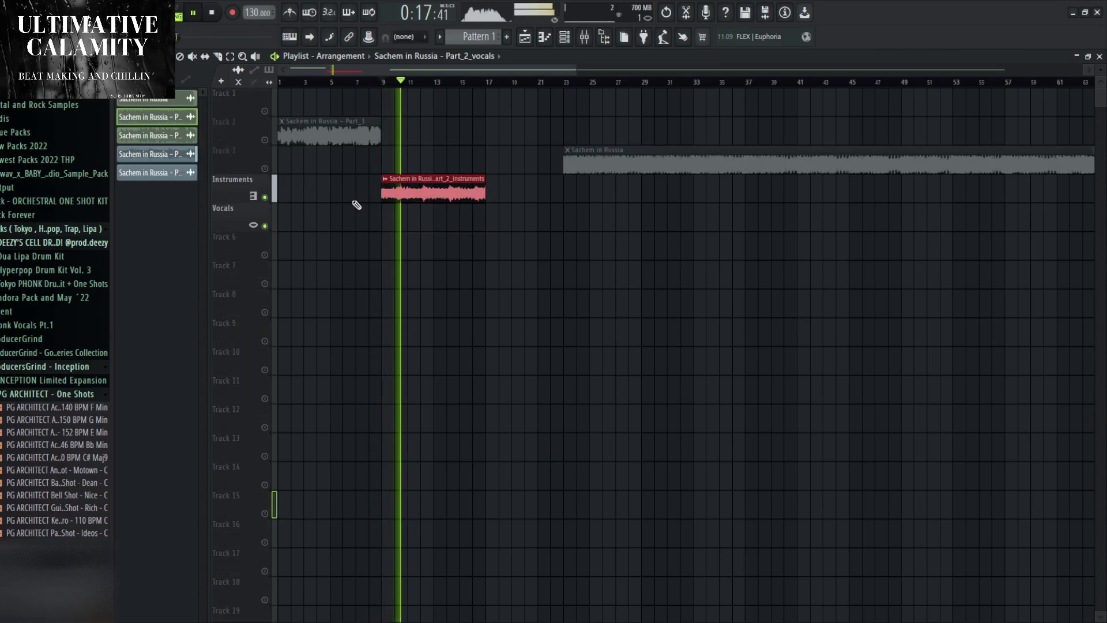
Route the instruments stem to mixer Insert 1 and bring up the mixer.
double_click(435, 180)
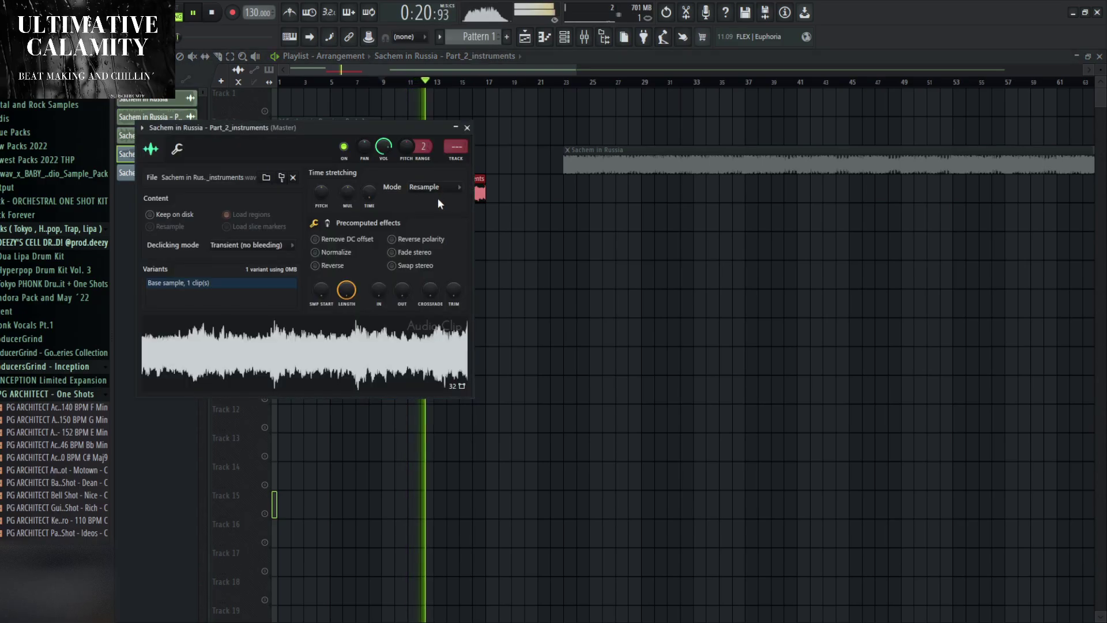
left_click(467, 127)
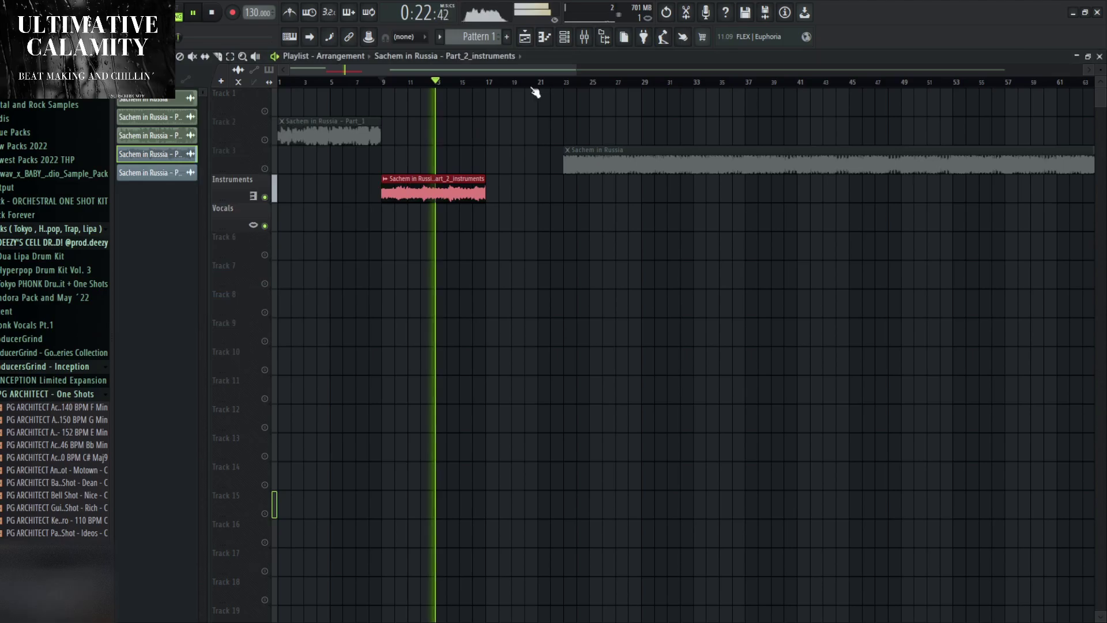
left_click(584, 36)
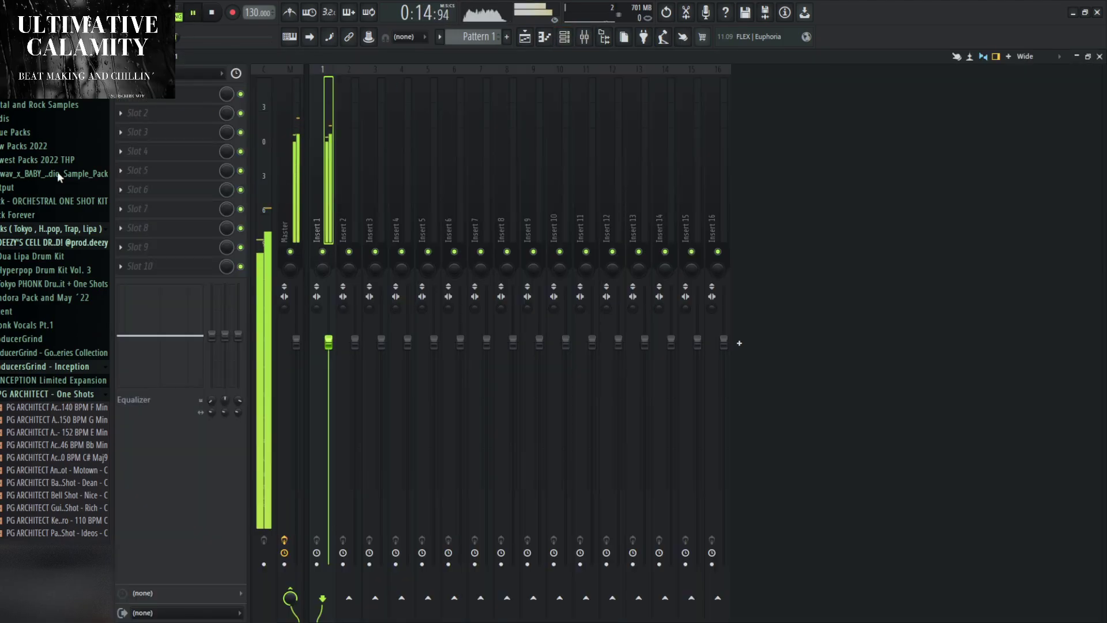
Stop playback and add Fruity Parametric EQ 2 to the first effect slot of Insert 1.
scroll(59, 176, "up", 15)
key("space")
scroll(38, 380, "down", 4)
left_click_drag(195, 105, 196, 98)
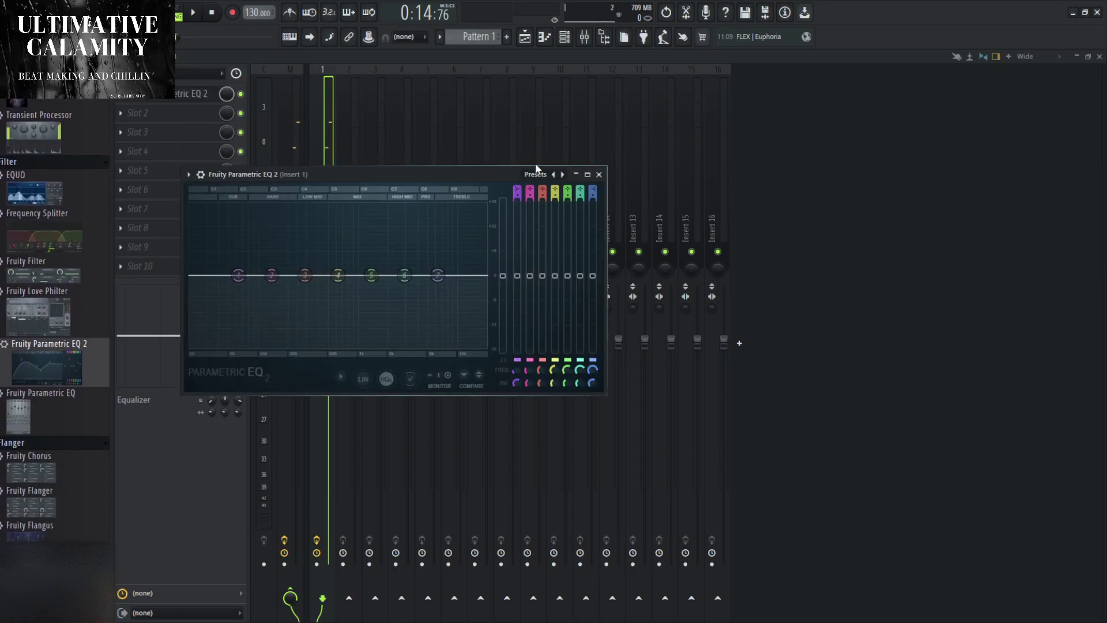
Apply the EQ's 20Hz + 18kHz cut preset with a raised low cut and lowered high cut, and slightly reduce Insert 1's level.
key("space")
key("space")
left_click_drag(518, 371, 517, 348)
key("space")
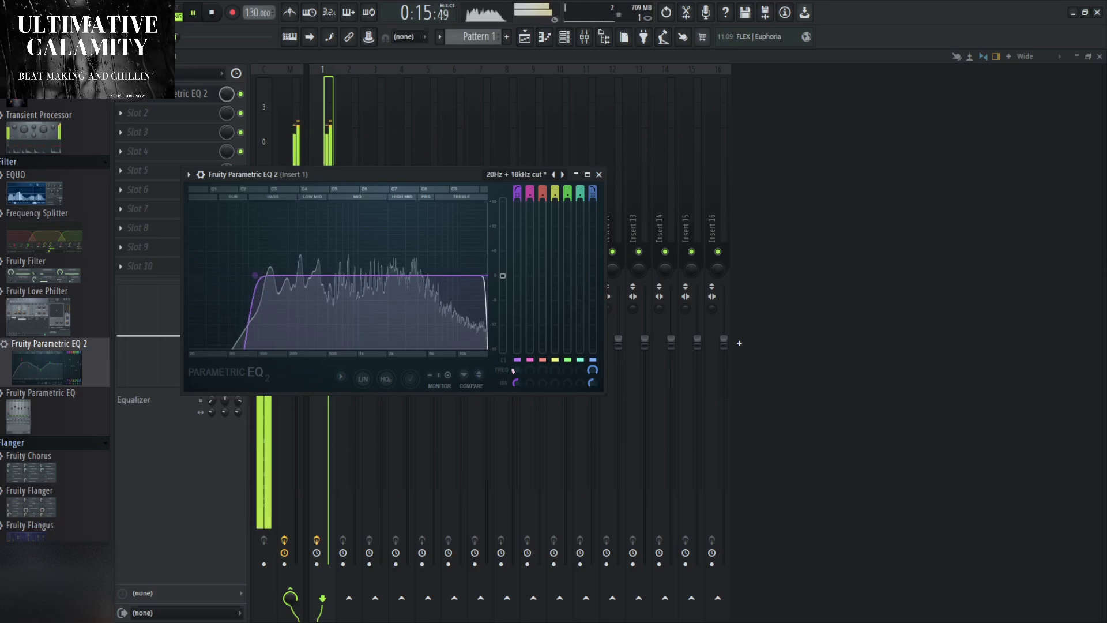
left_click_drag(592, 369, 592, 382)
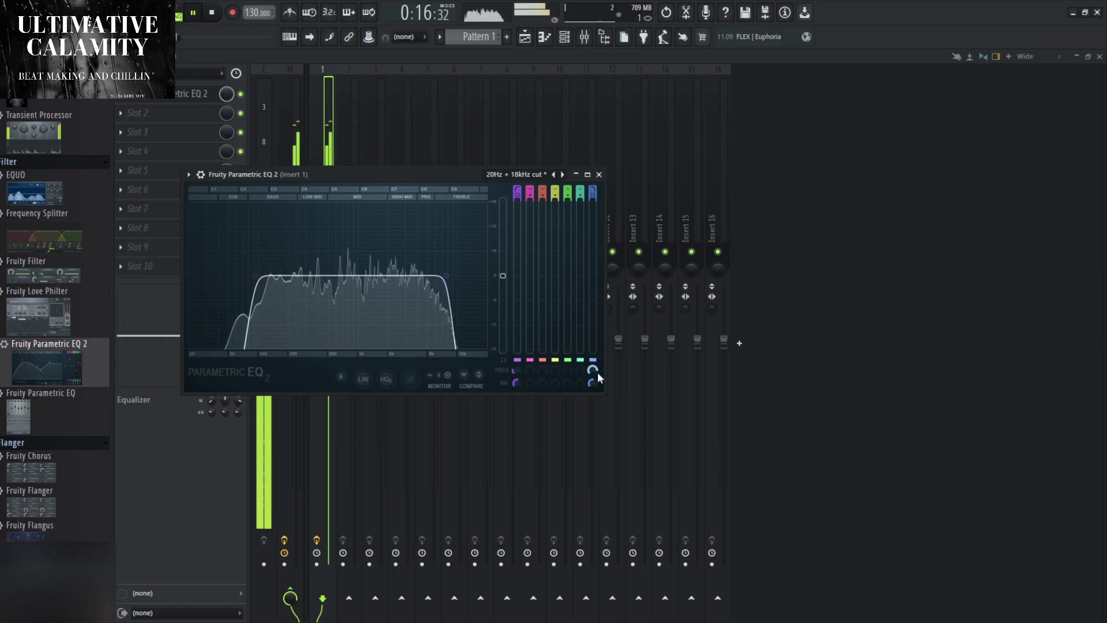
left_click(599, 174)
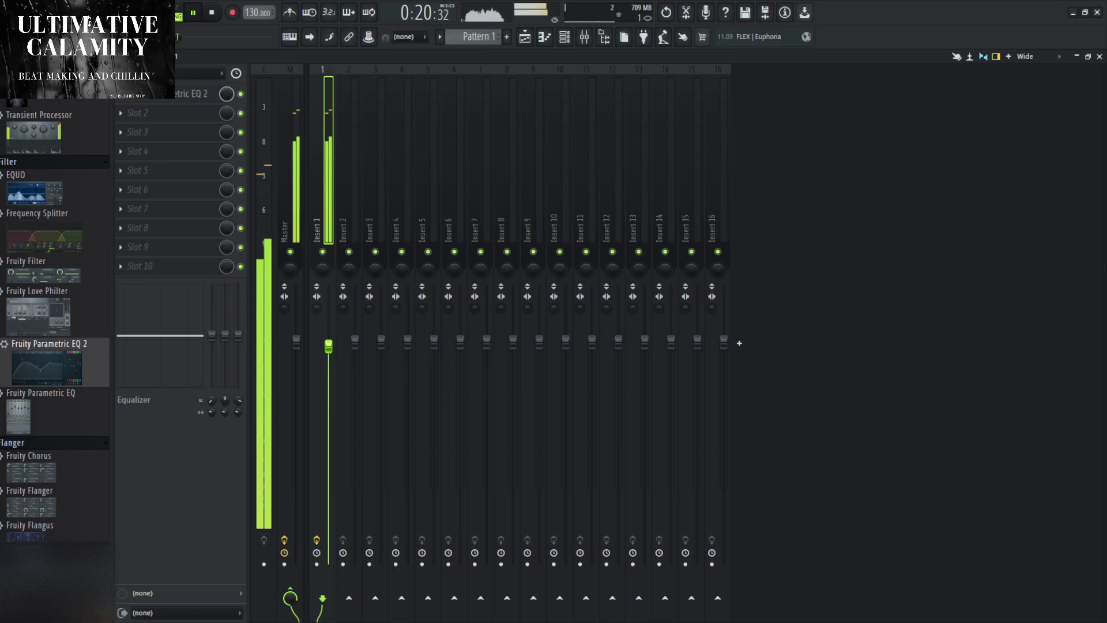
Duplicate the instruments stem in the playlist to fill bars 17 to 25, and move the song remainder to just before bar 31.
key("F5")
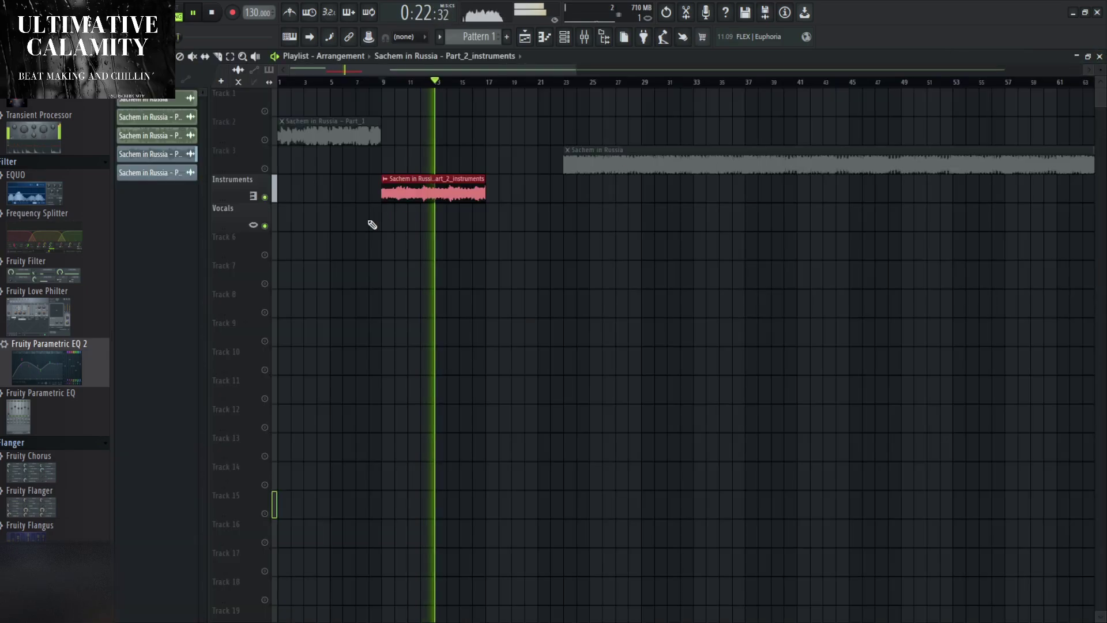
key("ctrl+b")
left_click_drag(603, 166, 714, 151)
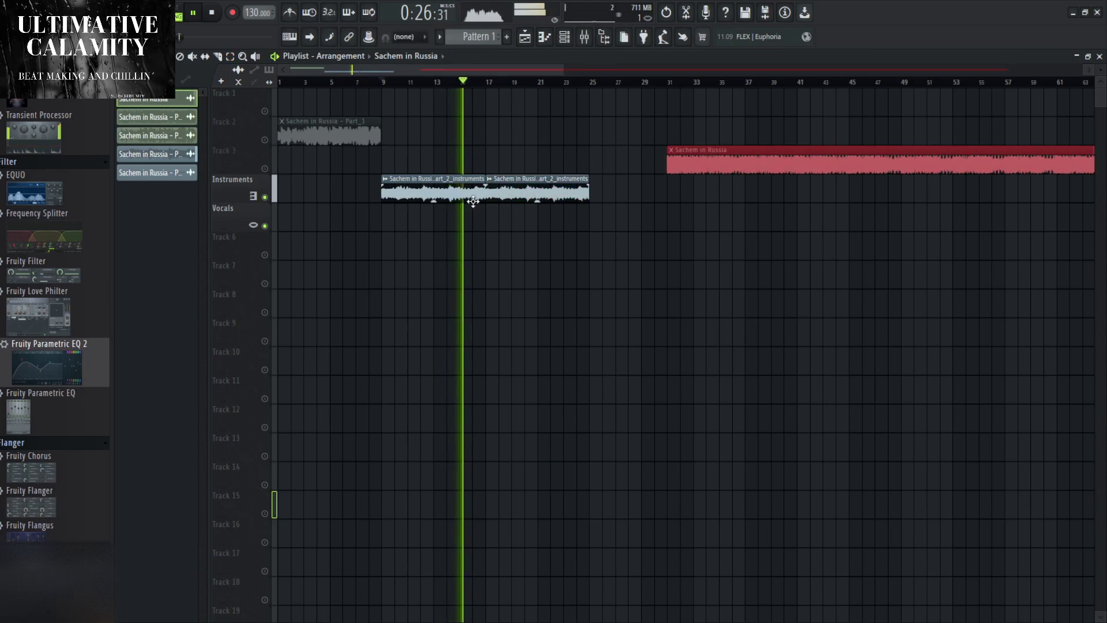
scroll(505, 198, "up", 4)
scroll(505, 198, "up", 4)
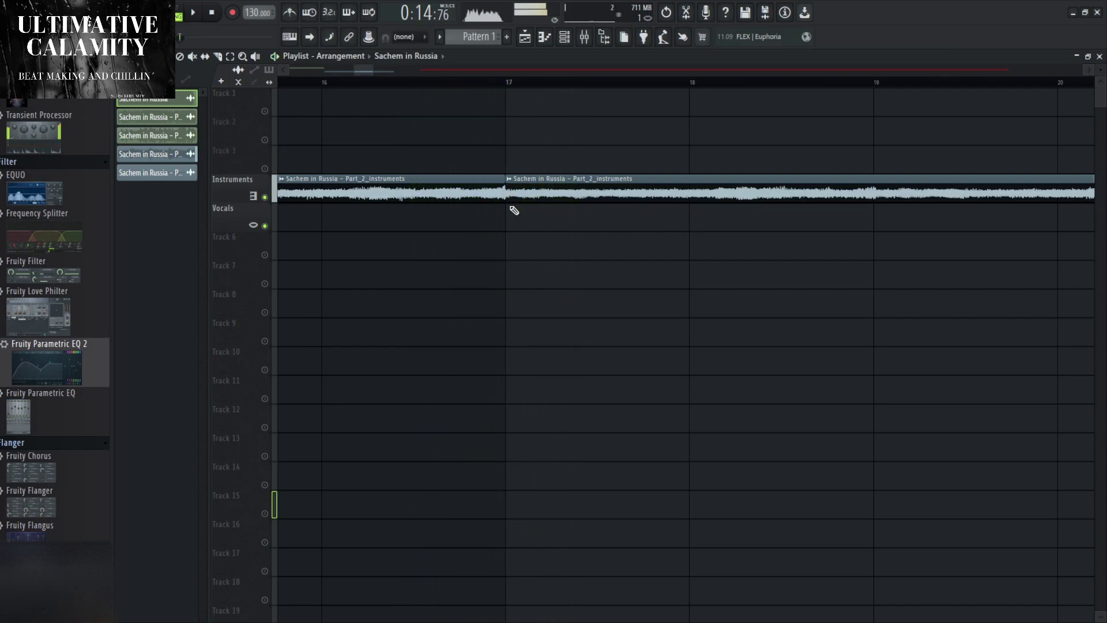
Examine the join between the two instruments stem clips at bar 17 and play across it.
key("space")
key("ctrl+a")
scroll(501, 254, "up", 5)
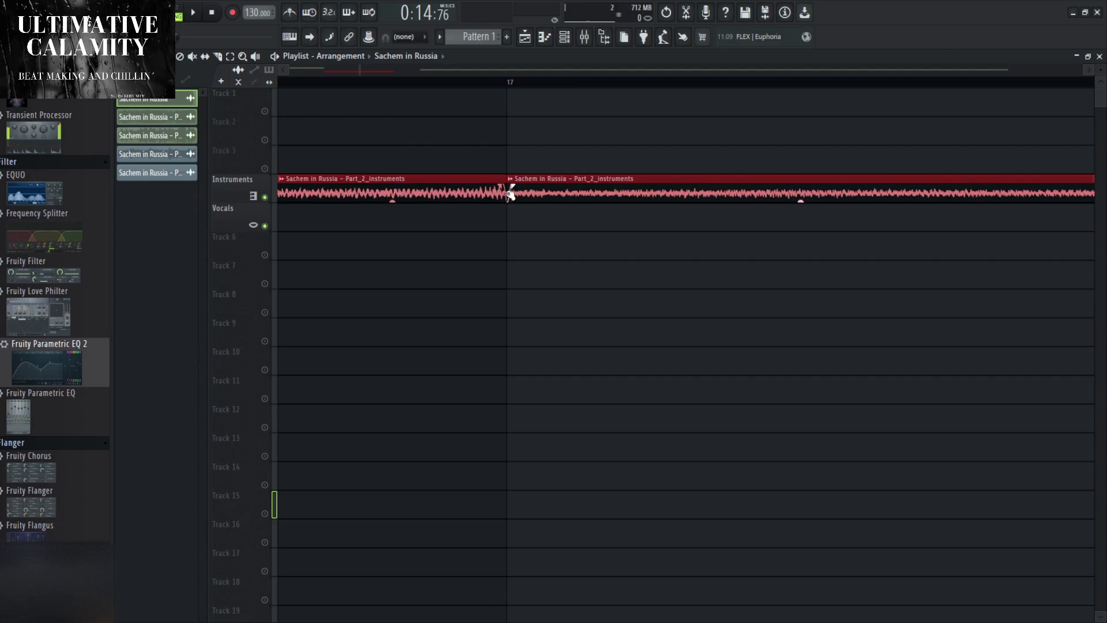
scroll(349, 106, "down", 3)
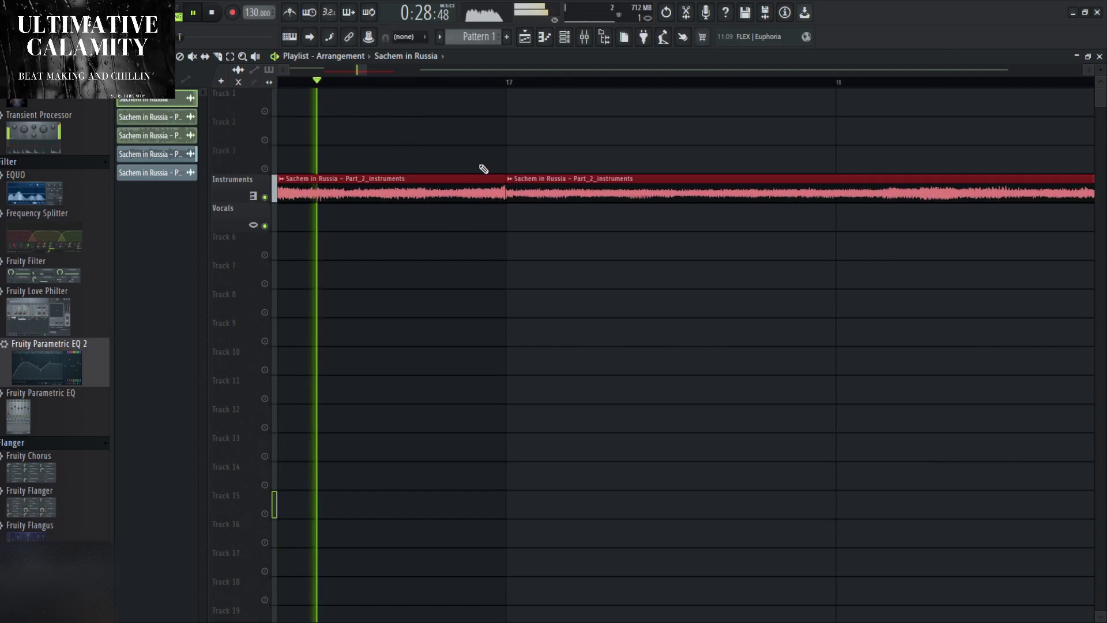
scroll(512, 265, "down", 5)
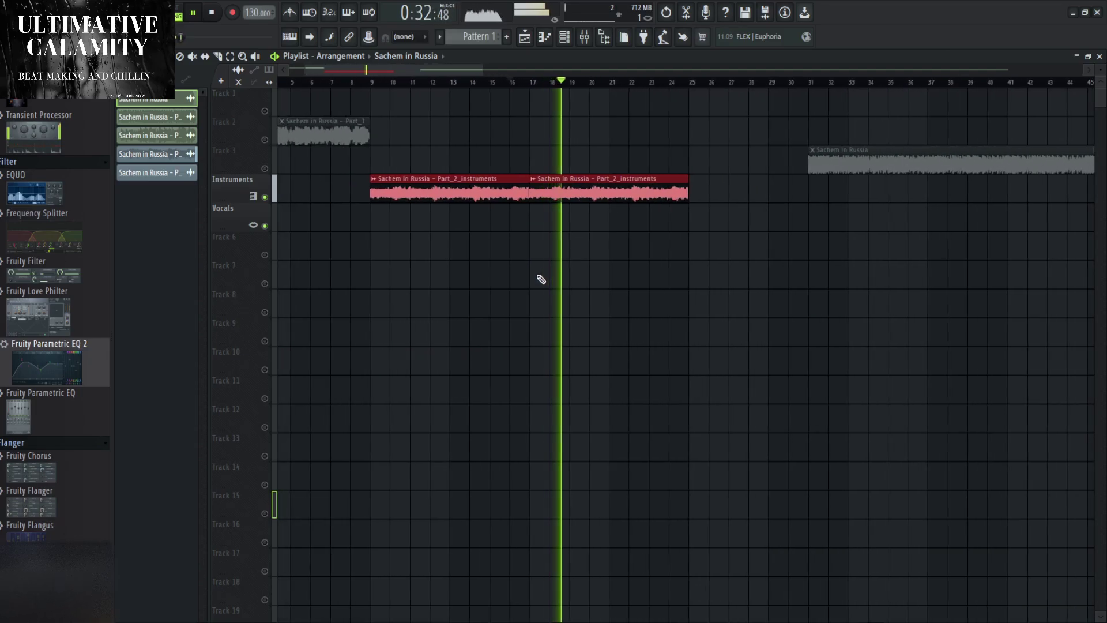
Move both Part_2 instruments clips up to Track 3, unmute the other tracks, and play the transition into them at bar 9.
key("e")
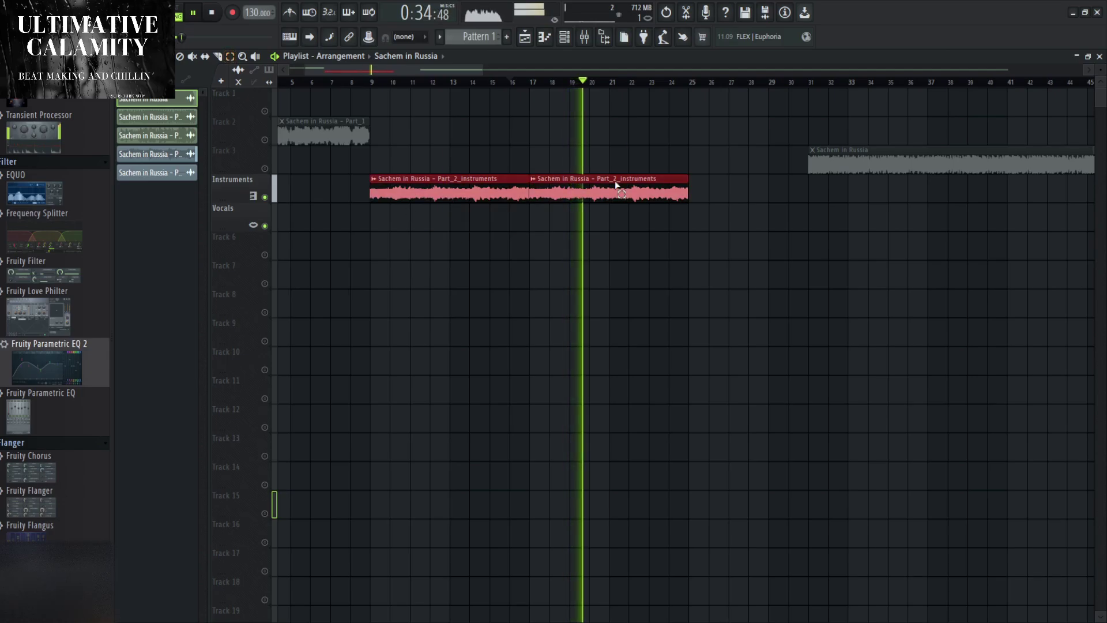
key("shift+Up")
key("space")
left_click(267, 167)
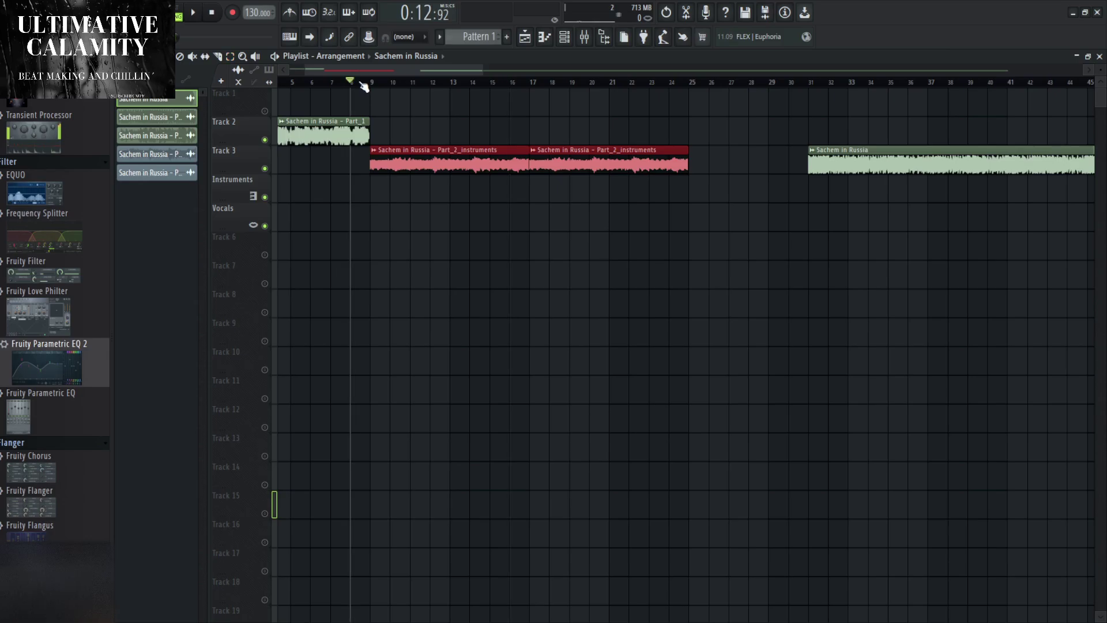
key("space")
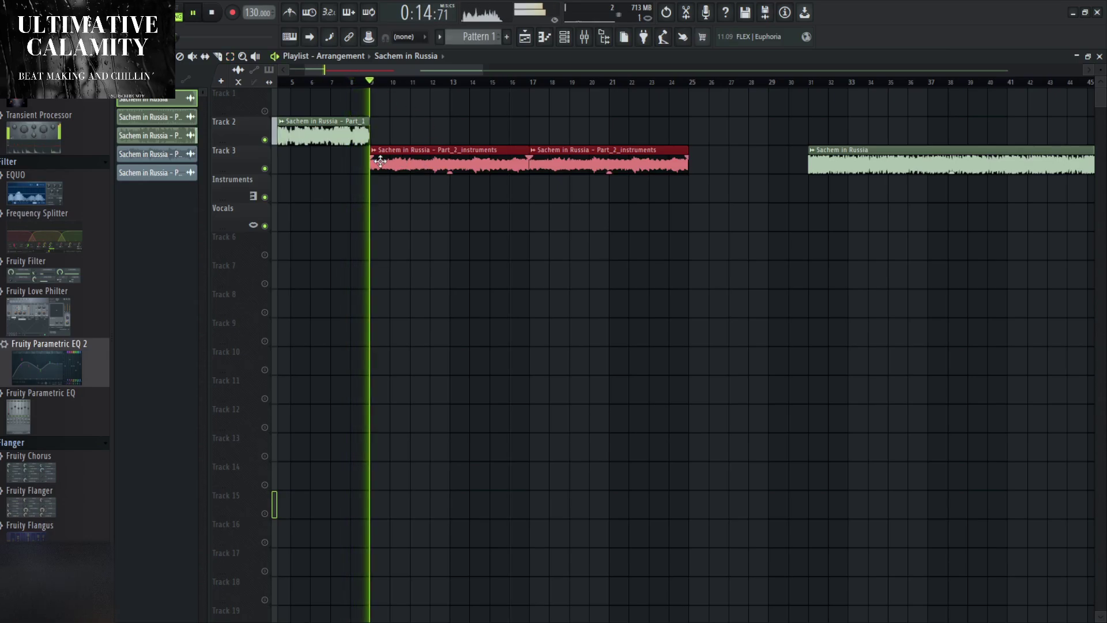
key("space")
Try slicing off the end of the Part_1 clip just before bar 9, playing the transition and undoing the cut.
scroll(364, 171, "up", 4)
scroll(364, 172, "up", 2)
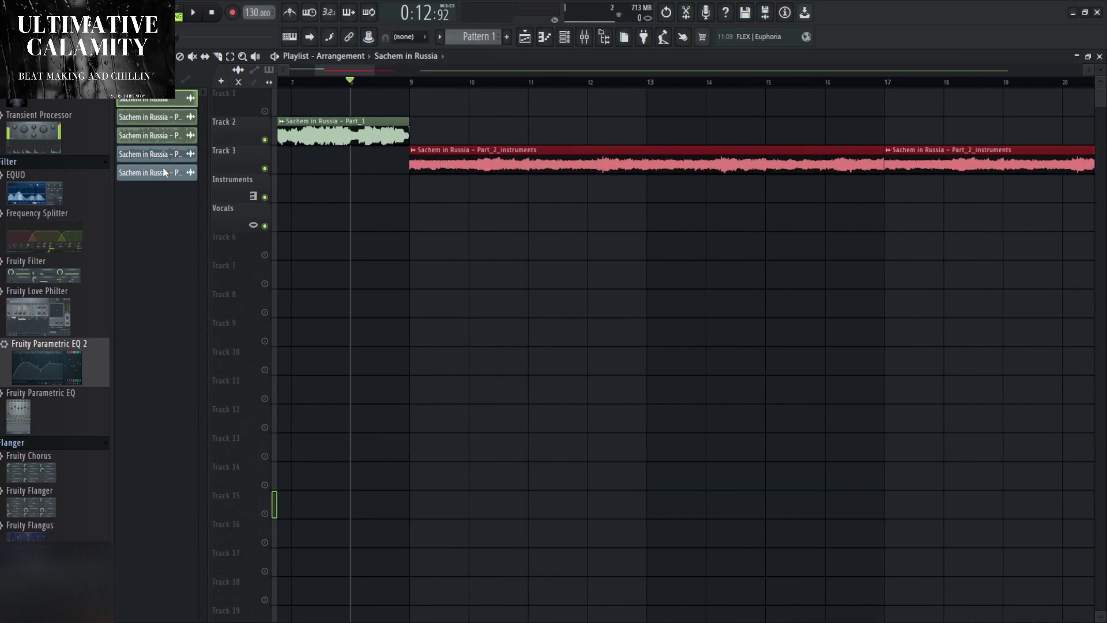
key("c")
scroll(403, 172, "up", 2)
left_click_drag(398, 118, 408, 172)
key("space")
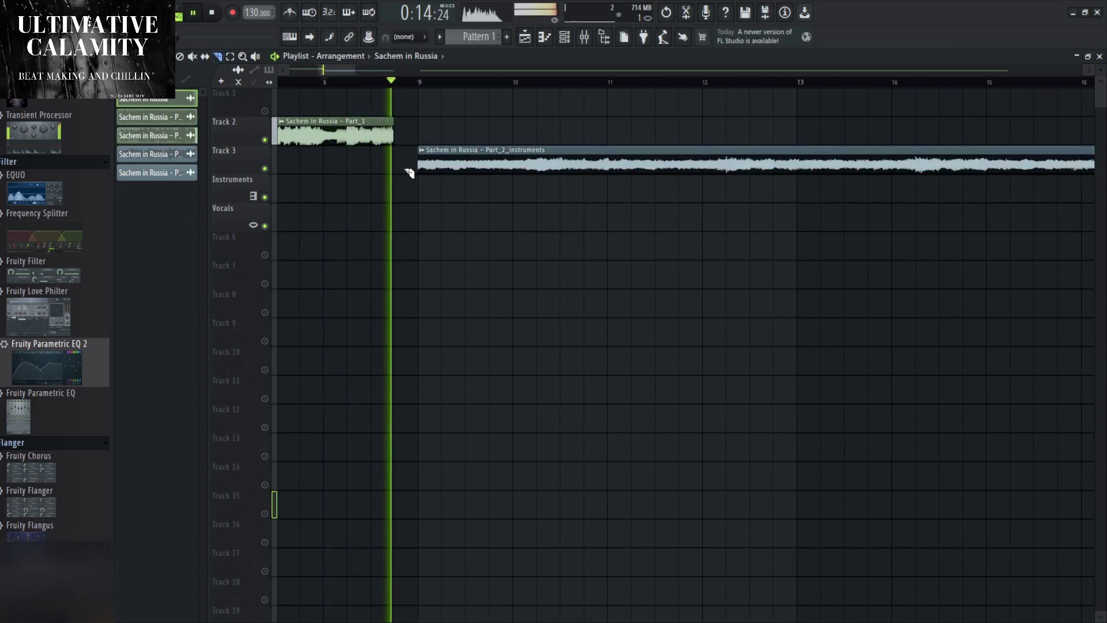
key("ctrl+z")
key("space")
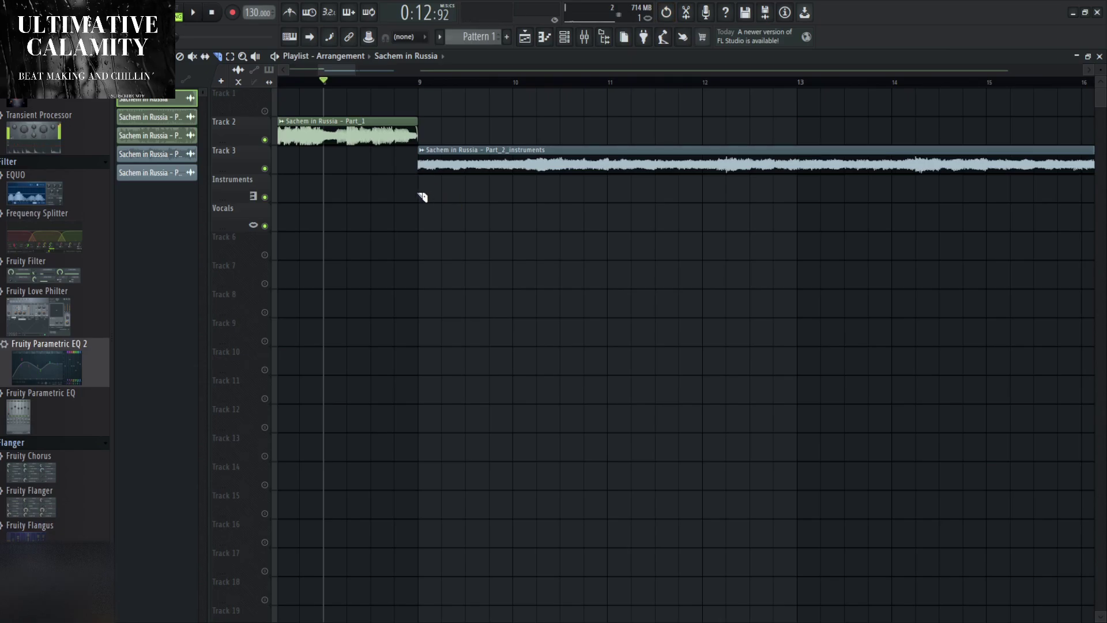
scroll(656, 237, "down", 5)
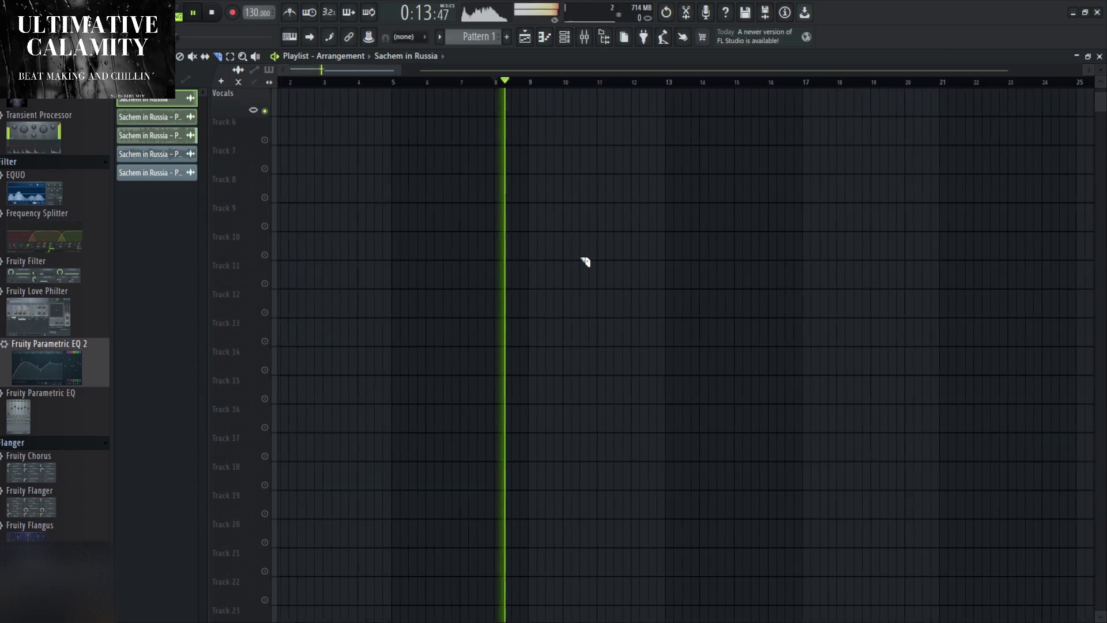
Play the song remainder from its start near bar 31, and move it to bar 17 on the Vocals track.
scroll(590, 260, "down", 3)
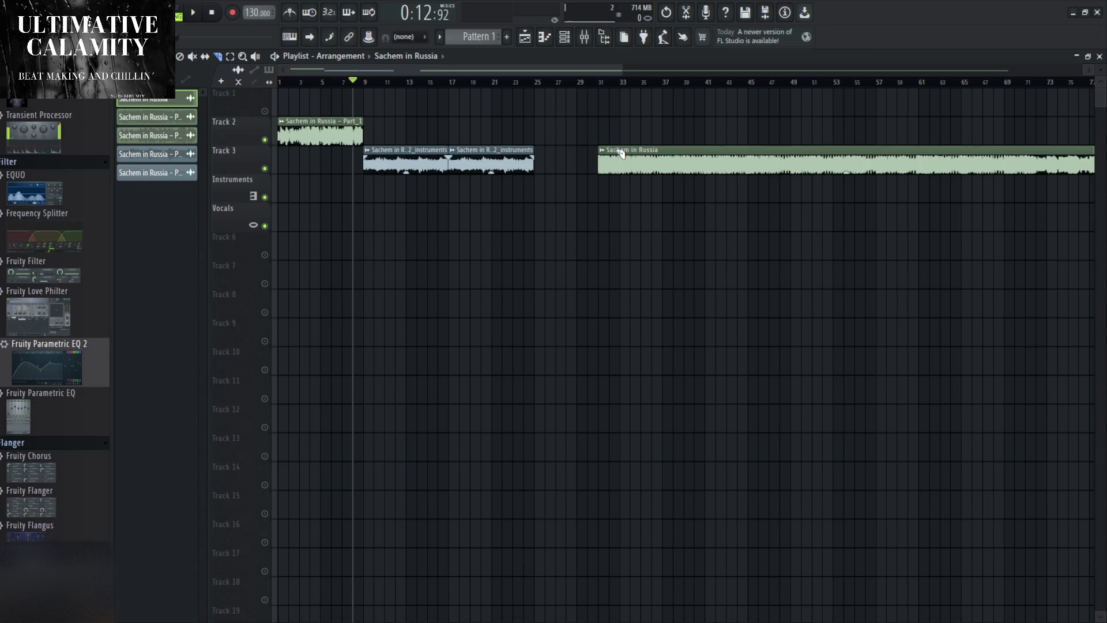
left_click(600, 81)
key("space")
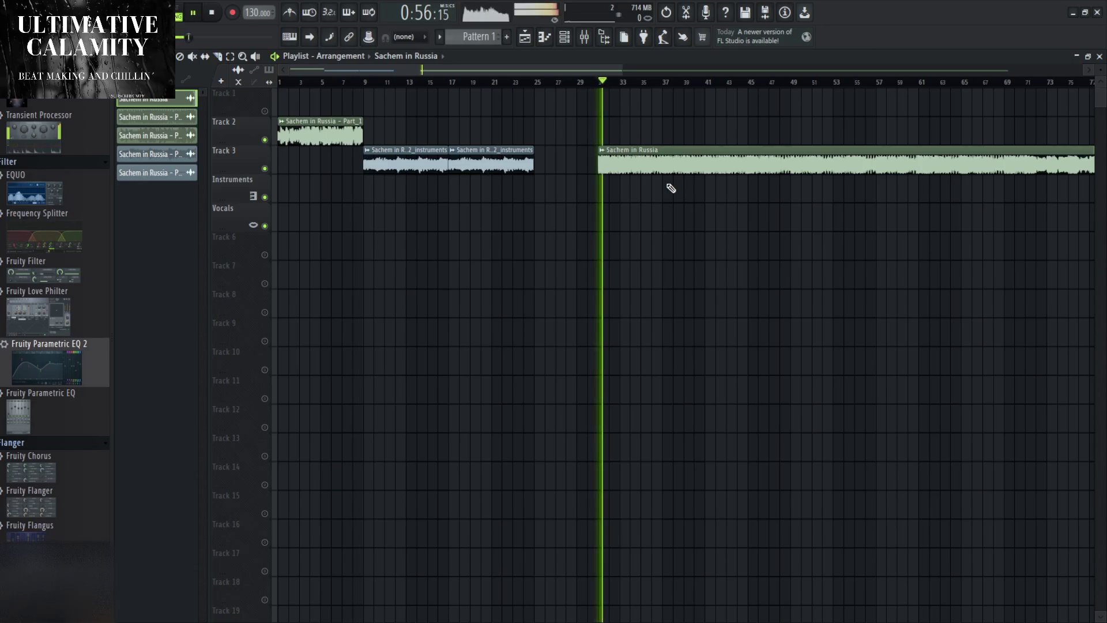
key("space")
left_click_drag(607, 150, 455, 221)
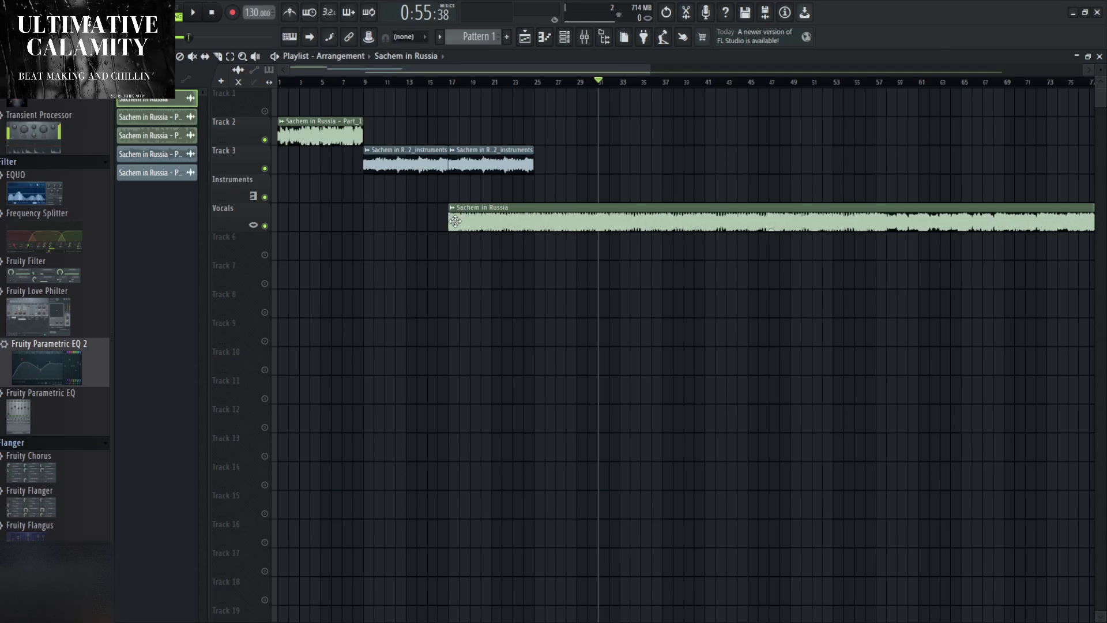
Cut an eight-bar Part_3 section from the remainder, place it at bar 25, and move the rest to just before bar 38.
scroll(538, 252, "up", 3)
left_click(537, 225)
key("p")
left_click_drag(562, 225, 737, 224)
left_click_drag(424, 219, 616, 209)
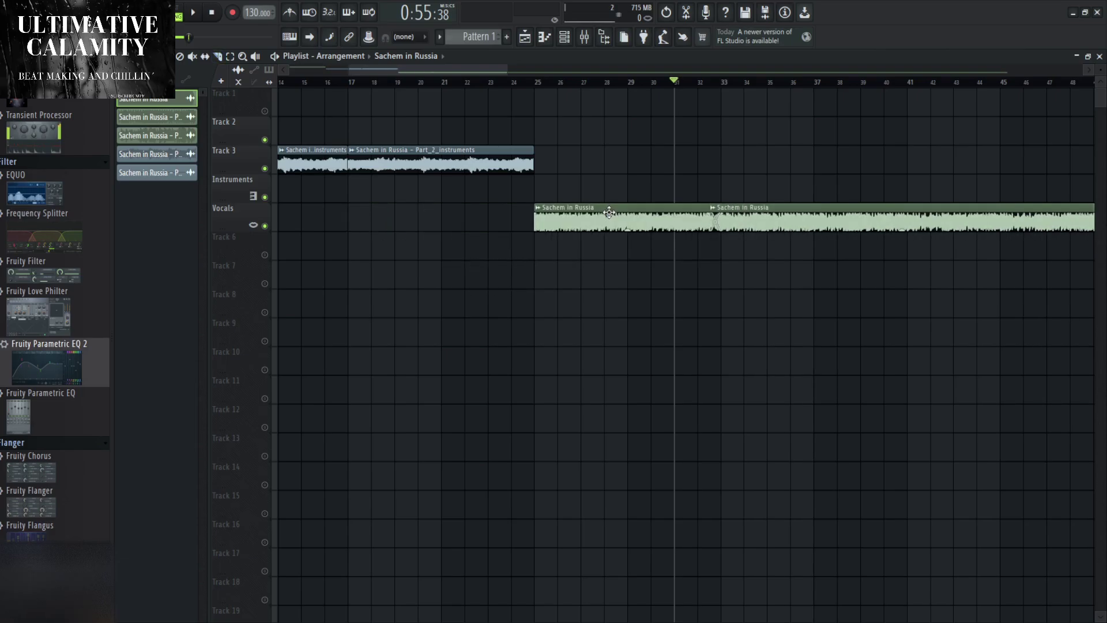
left_click_drag(780, 213, 898, 213)
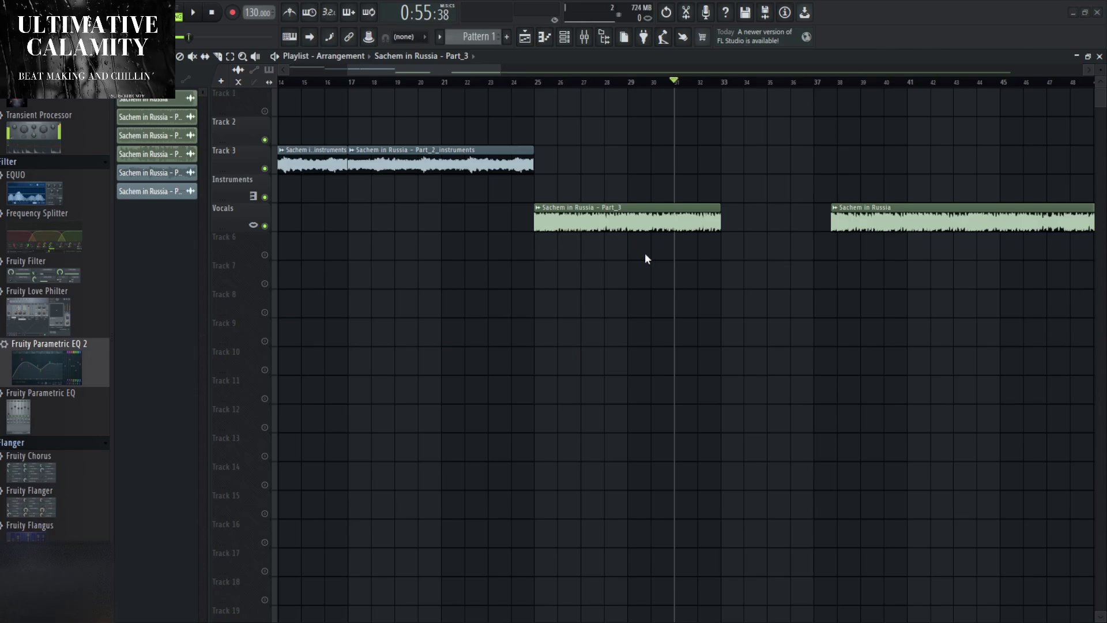
Extract the instruments stem from Part_3 and compare it with the original section by soloing each track in turn.
double_click(572, 207)
left_click(498, 159)
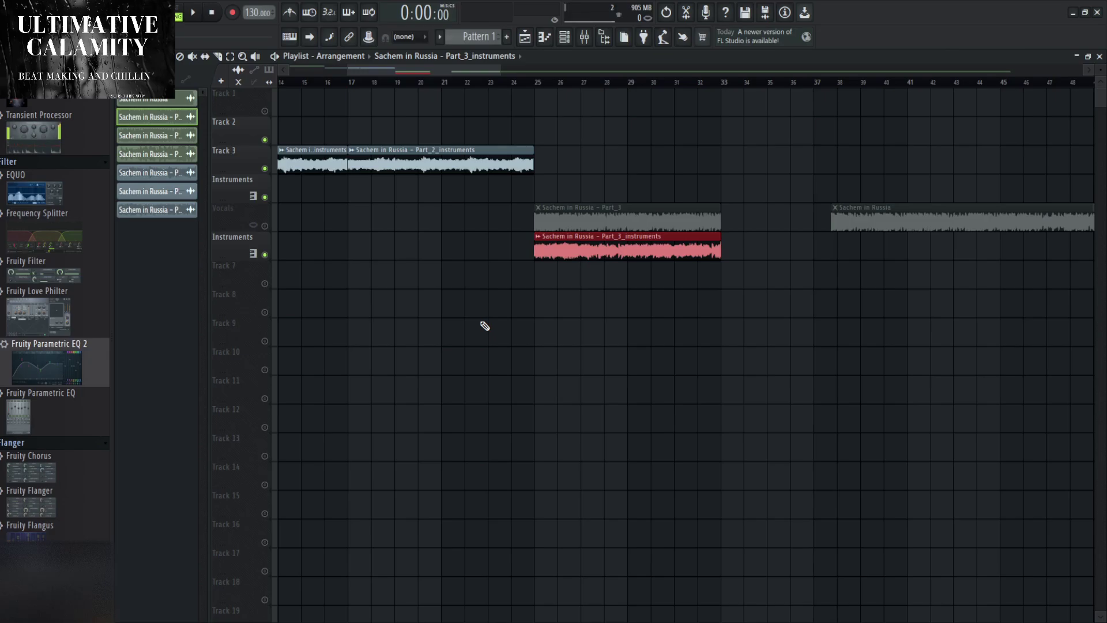
right_click(265, 226)
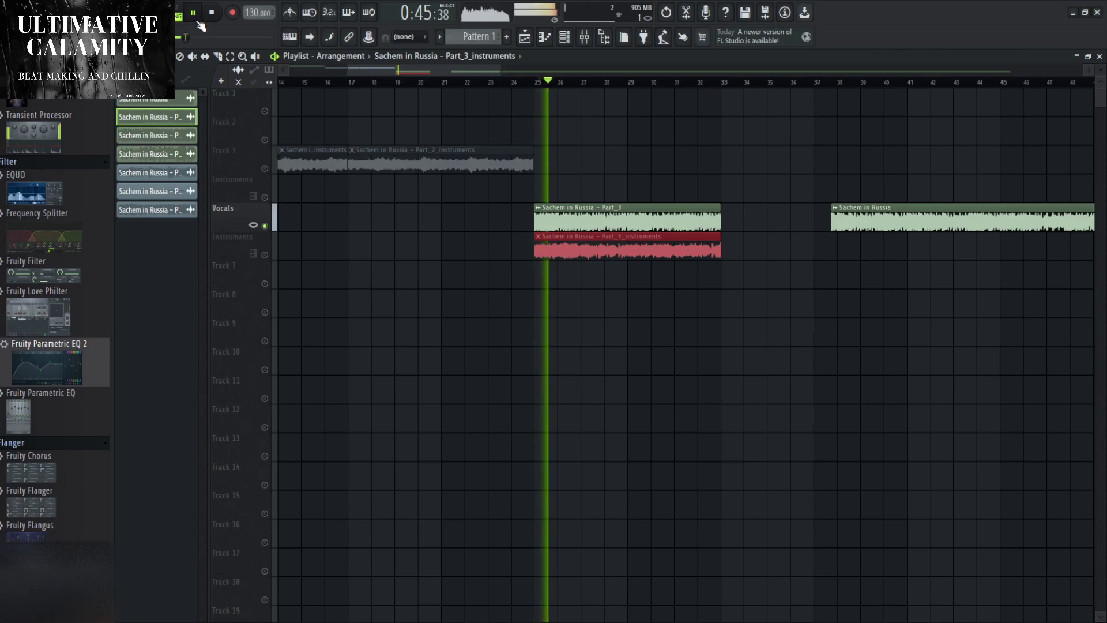
right_click(266, 256)
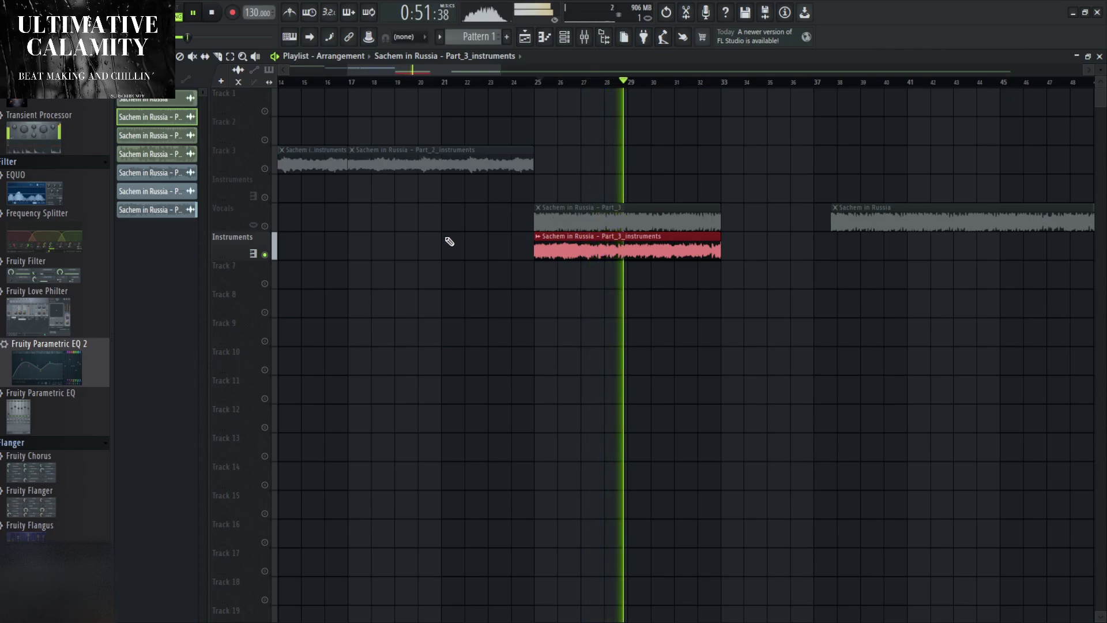
scroll(447, 240, "down", 5)
scroll(323, 220, "up", 3)
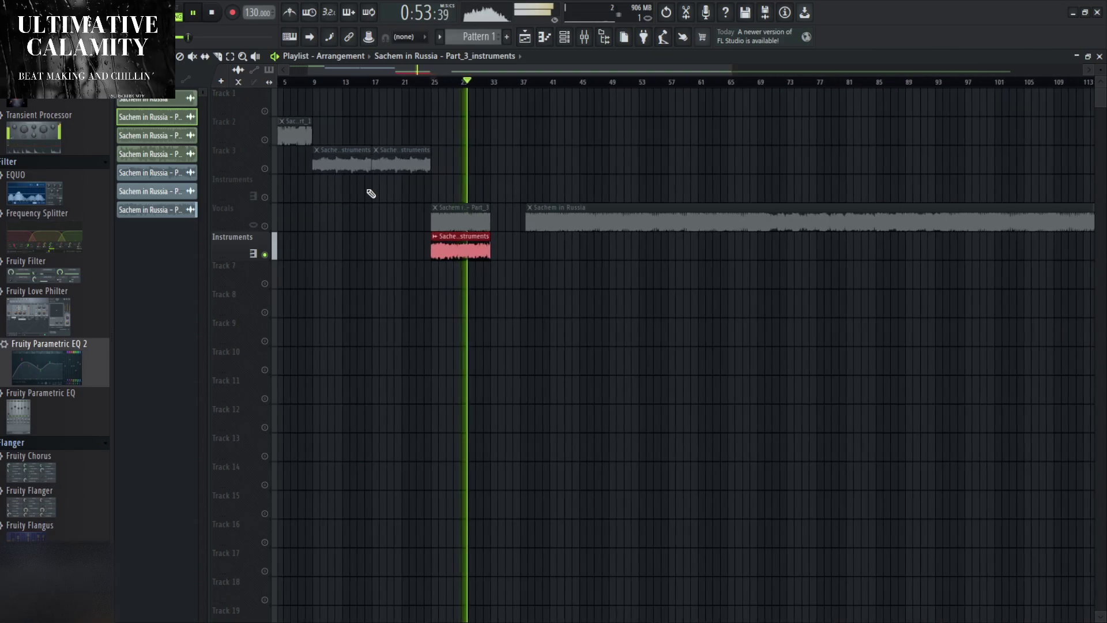
Move the Part_3 instruments stem to bar 9 on the Instruments track below Track 3, and play it with Track 3 unmuted.
left_click(440, 84)
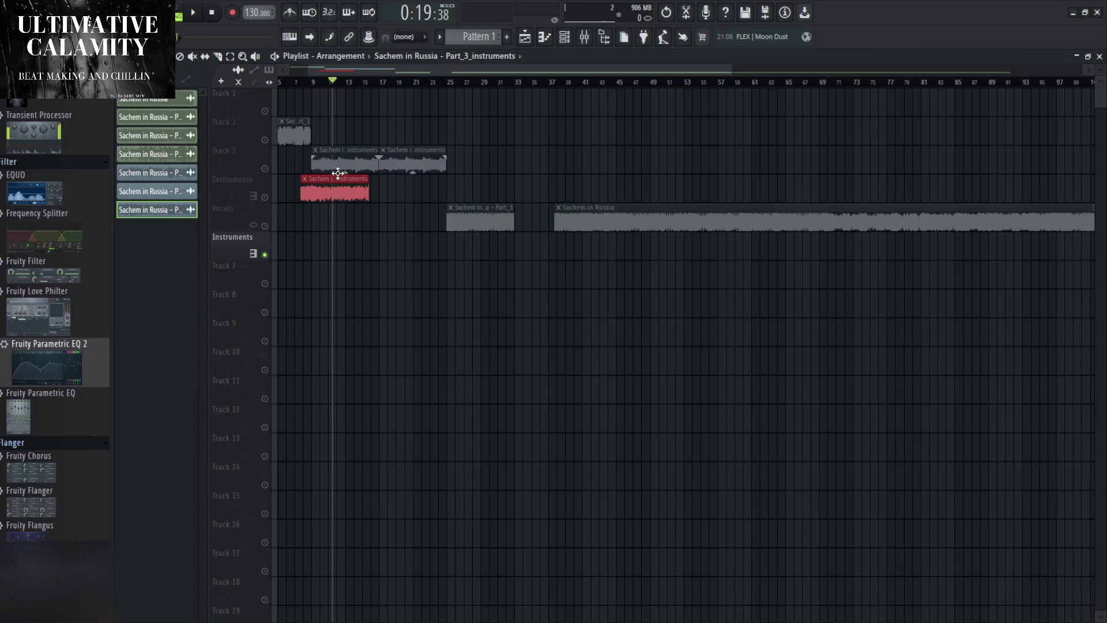
scroll(338, 173, "up", 3)
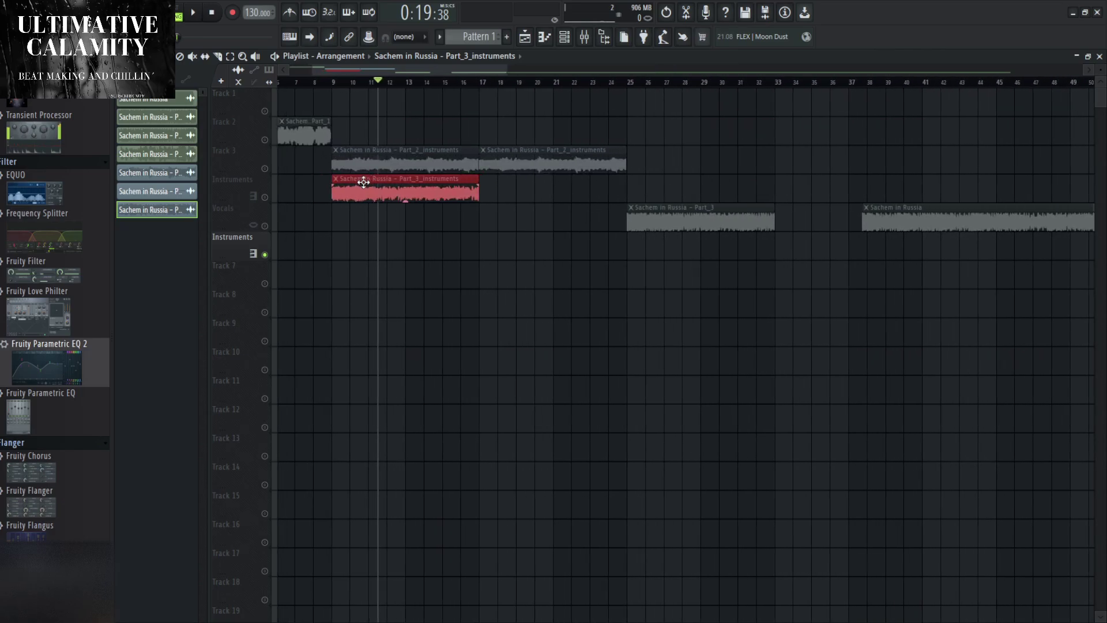
key("space")
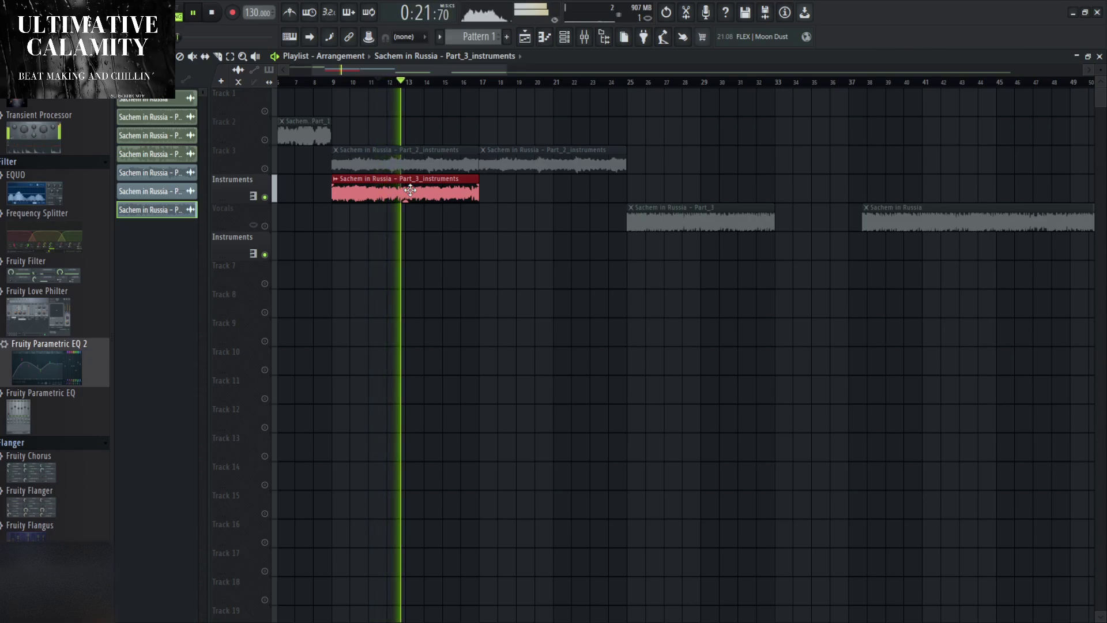
left_click(265, 169)
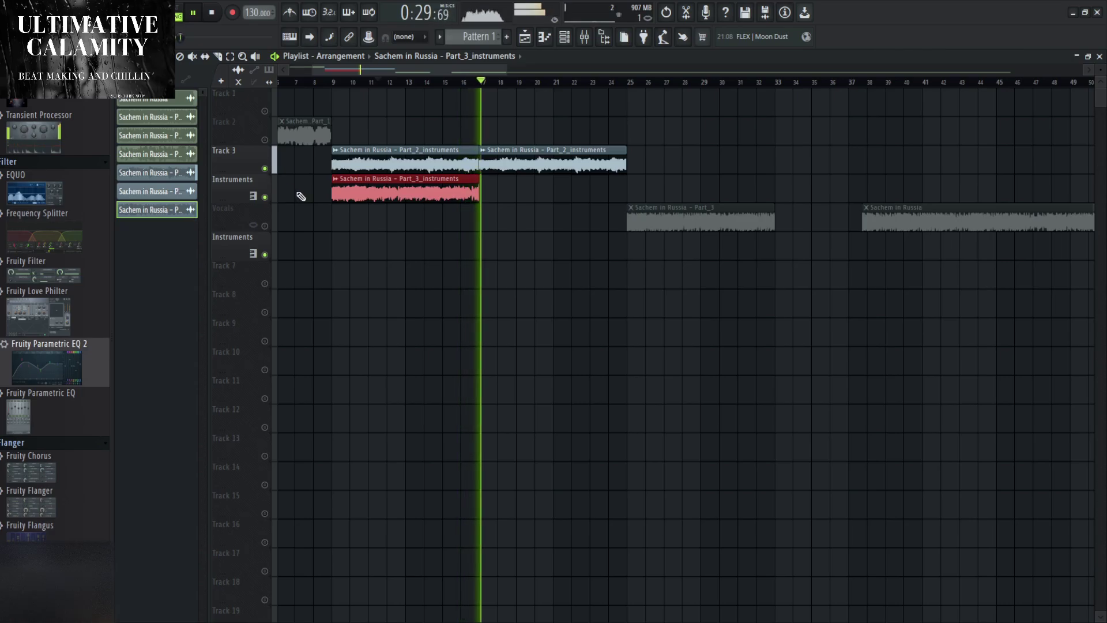
scroll(372, 198, "down", 4, "ctrl")
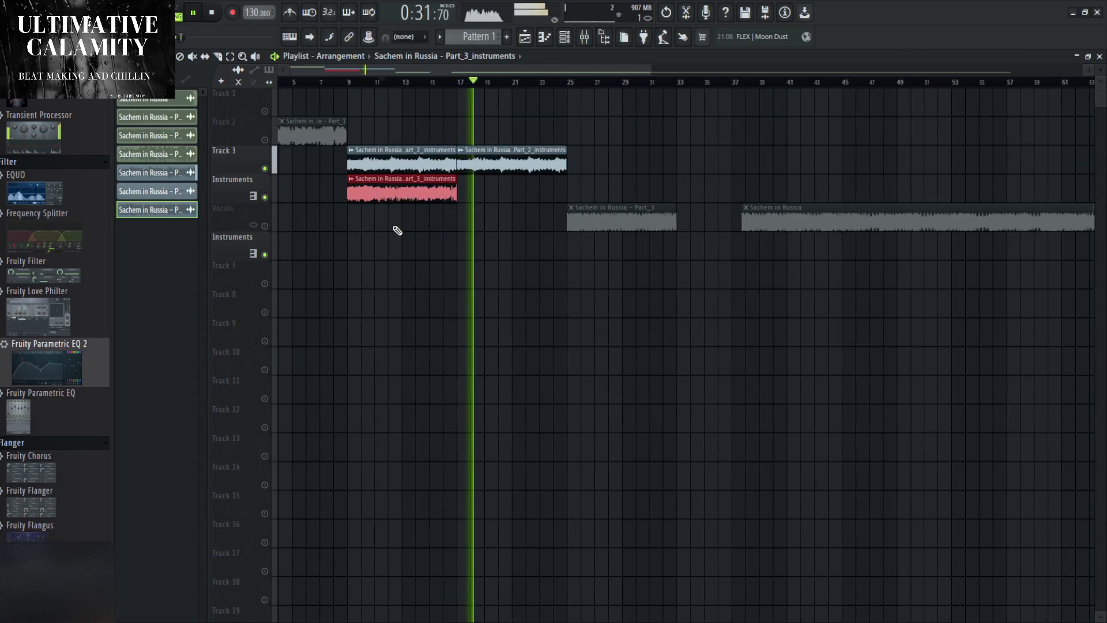
key("space")
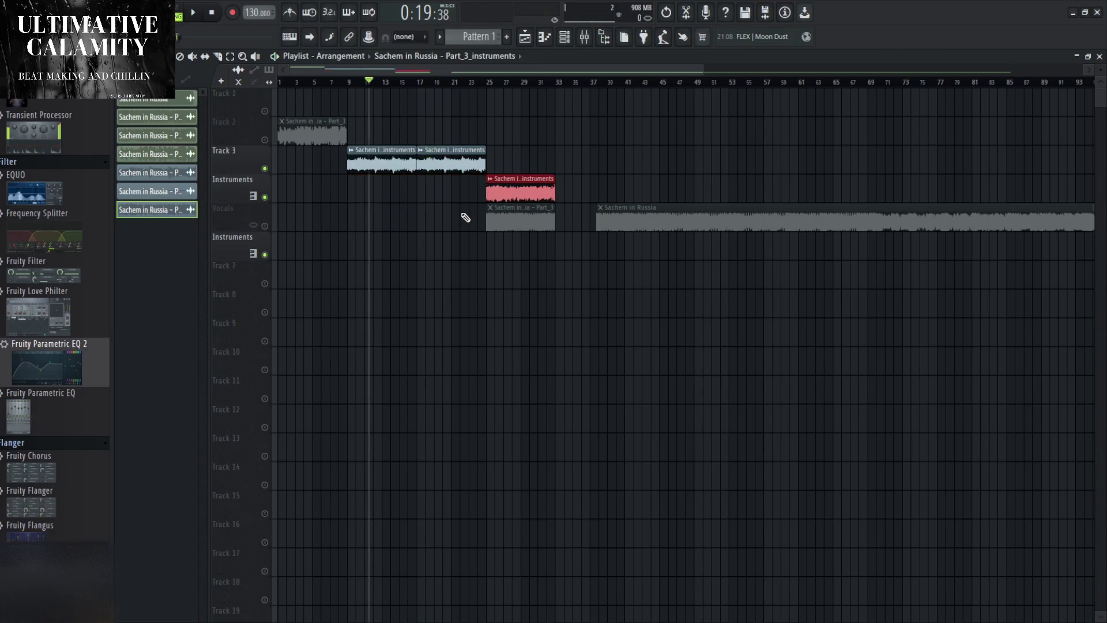
Park the original Part_3 clip on Track 9 near bar 61, and align the Part_3 instruments stem to bar 17.
left_click_drag(512, 217, 830, 332)
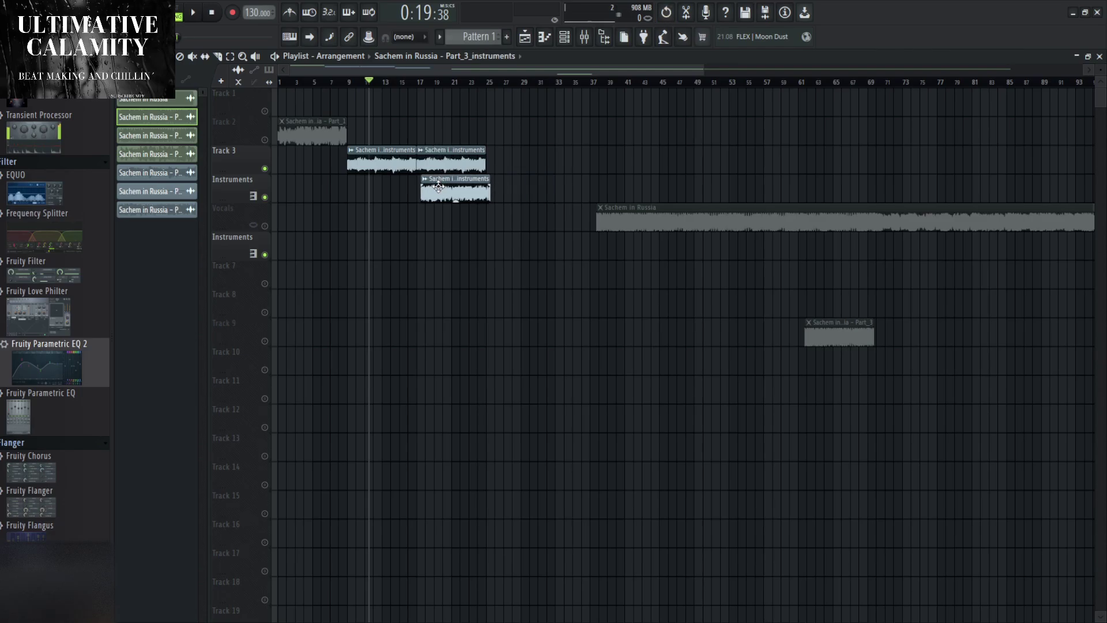
left_click_drag(440, 186, 438, 186)
scroll(396, 243, "up", 6, "ctrl")
left_click_drag(518, 185, 497, 185)
scroll(457, 231, "down", 4, "ctrl")
scroll(459, 232, "down", 1, "ctrl")
Chop the Part_3 instruments stem by beats in Fruity Slicer, and close the slicer and sample settings.
double_click(471, 182)
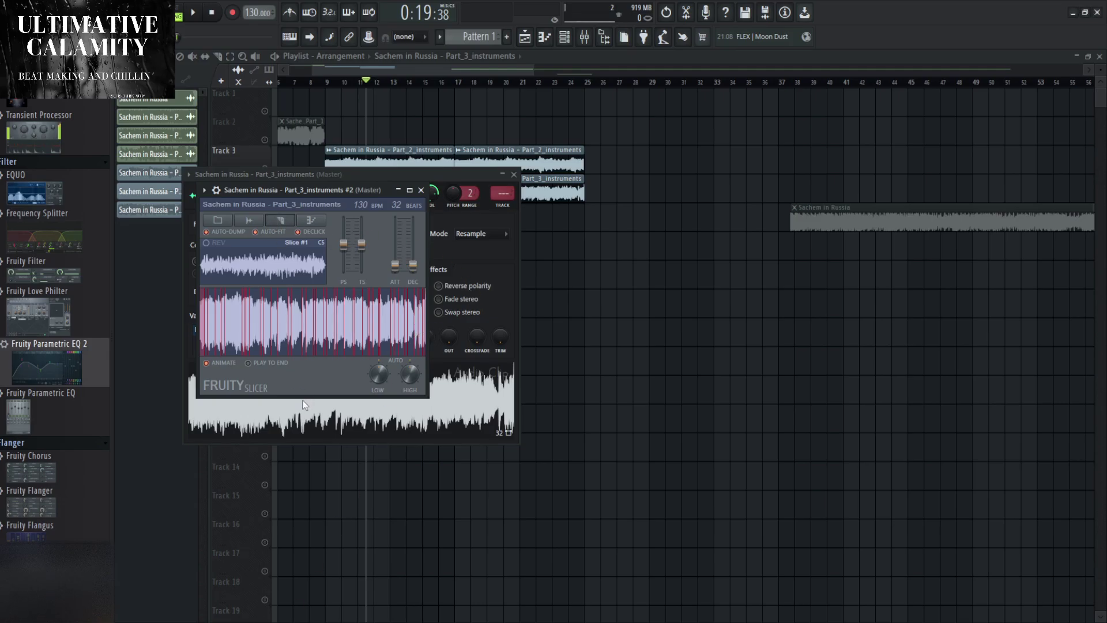
left_click(422, 190)
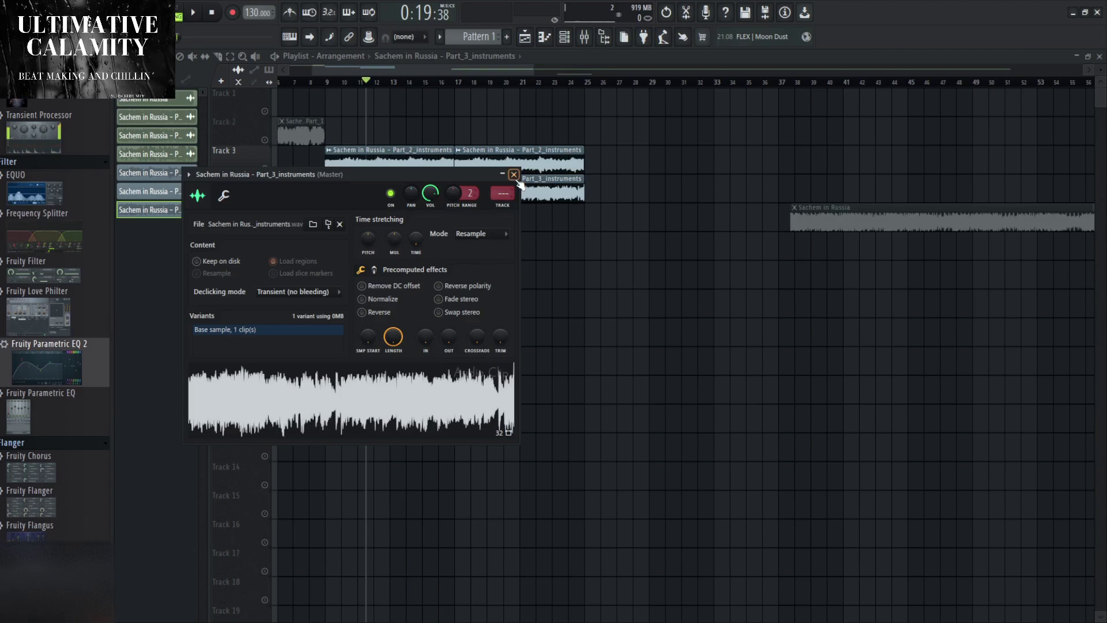
left_click(514, 175)
Replace the Part_3 instruments audio clip at bar 17 on the Instruments track with the sliced Pattern 1.
key("F6")
left_click(435, 217)
scroll(464, 215, "up", 3)
right_click(491, 200)
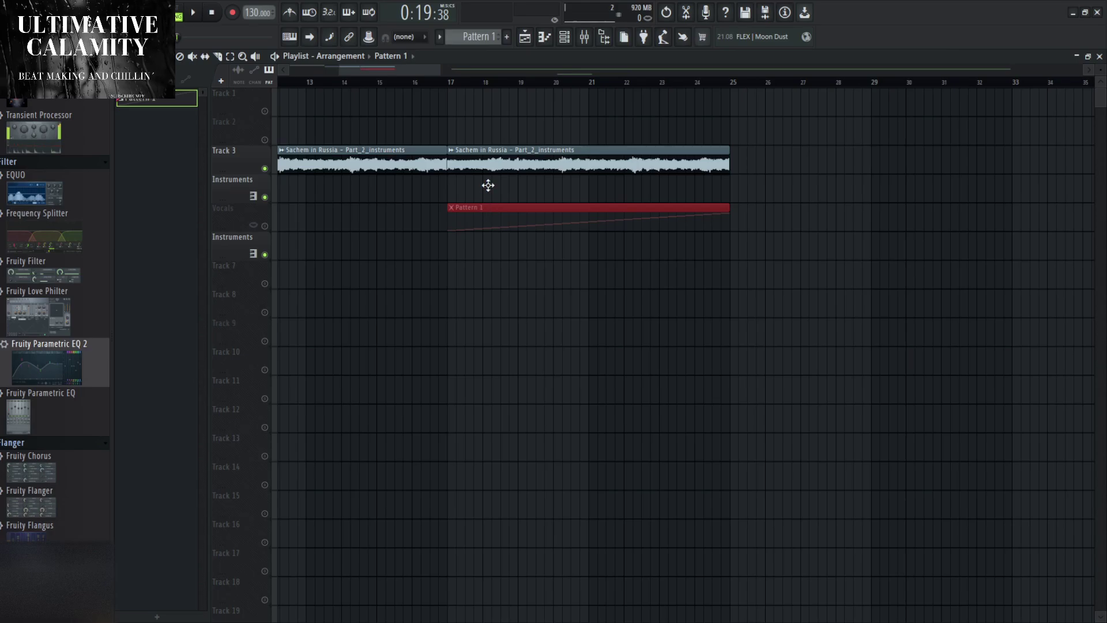
left_click_drag(488, 185, 492, 175)
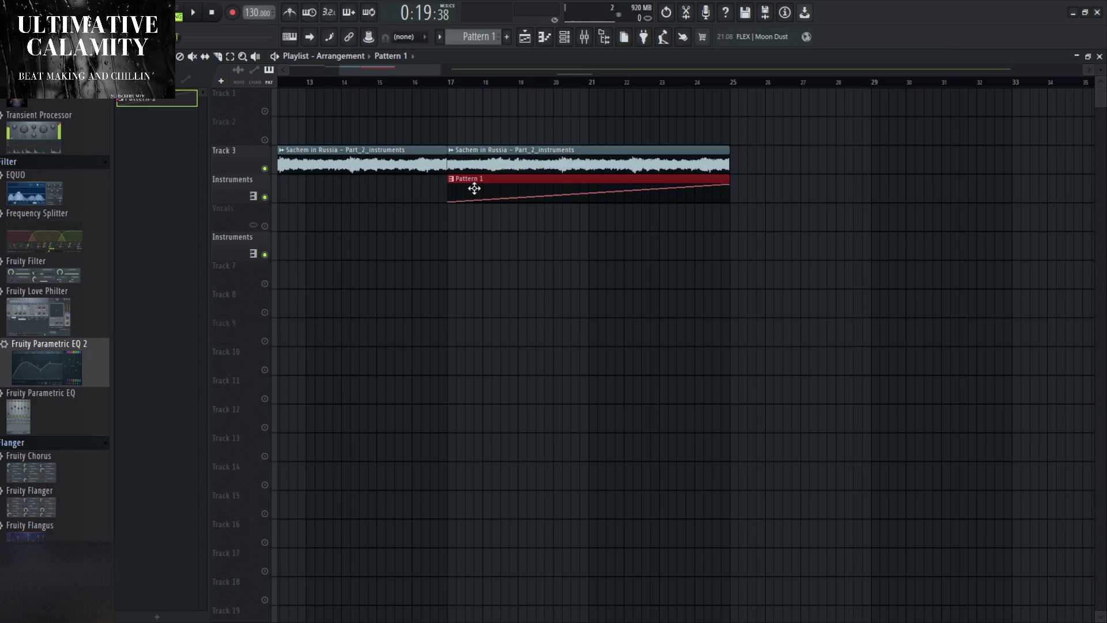
In Pattern 1's piano roll, sequence bar 3 as slices 11, 12, 12, 9, and delete all notes before bar 3.
double_click(474, 189)
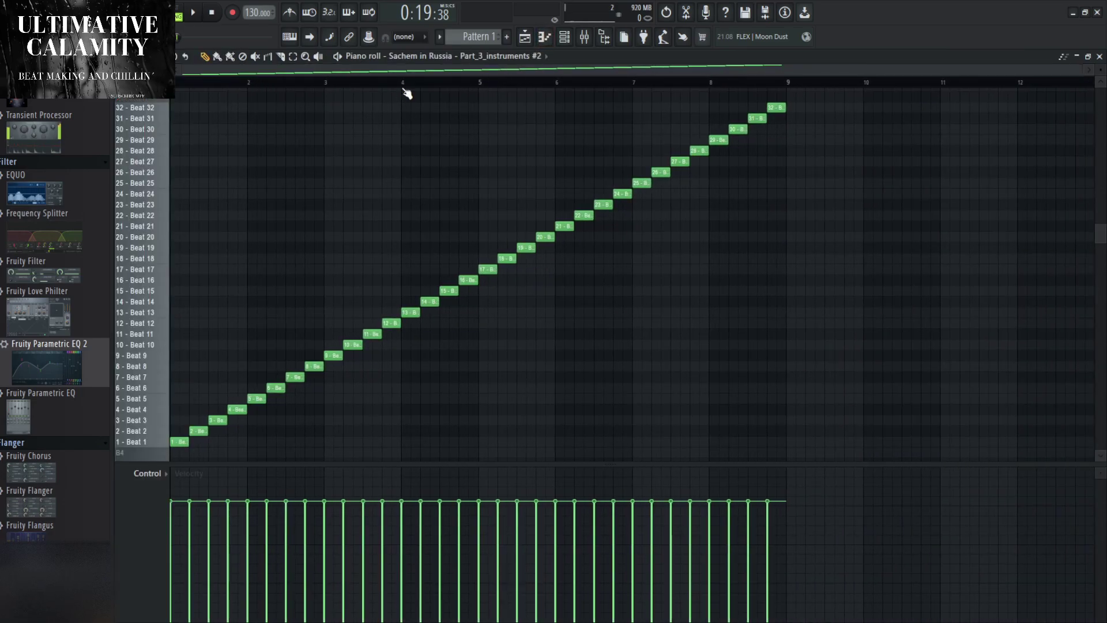
left_click(406, 90)
left_click(326, 90)
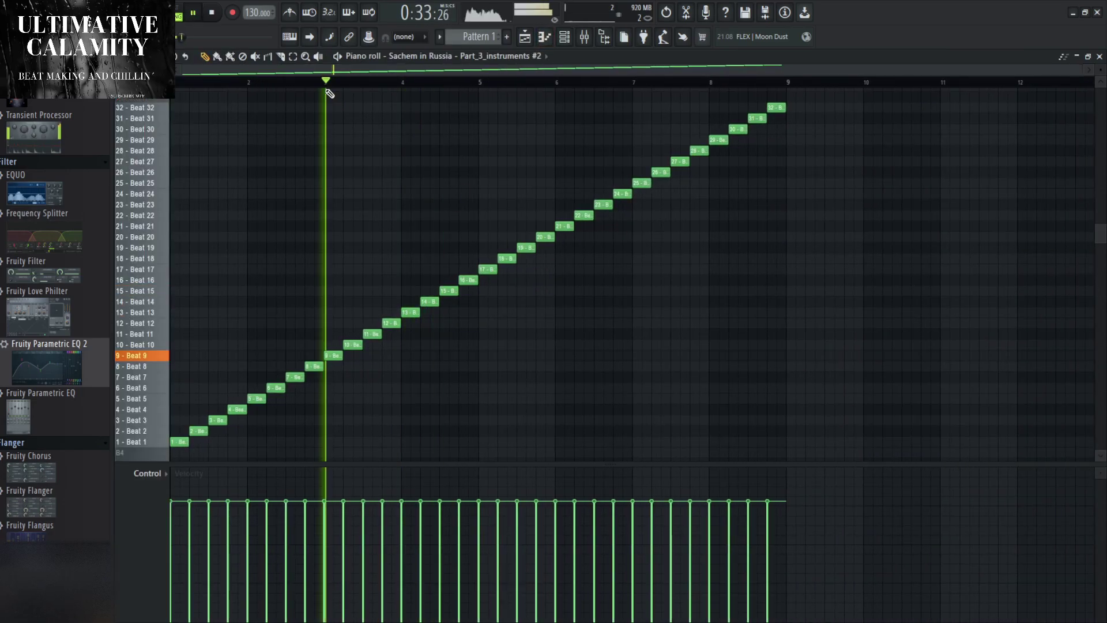
key("space")
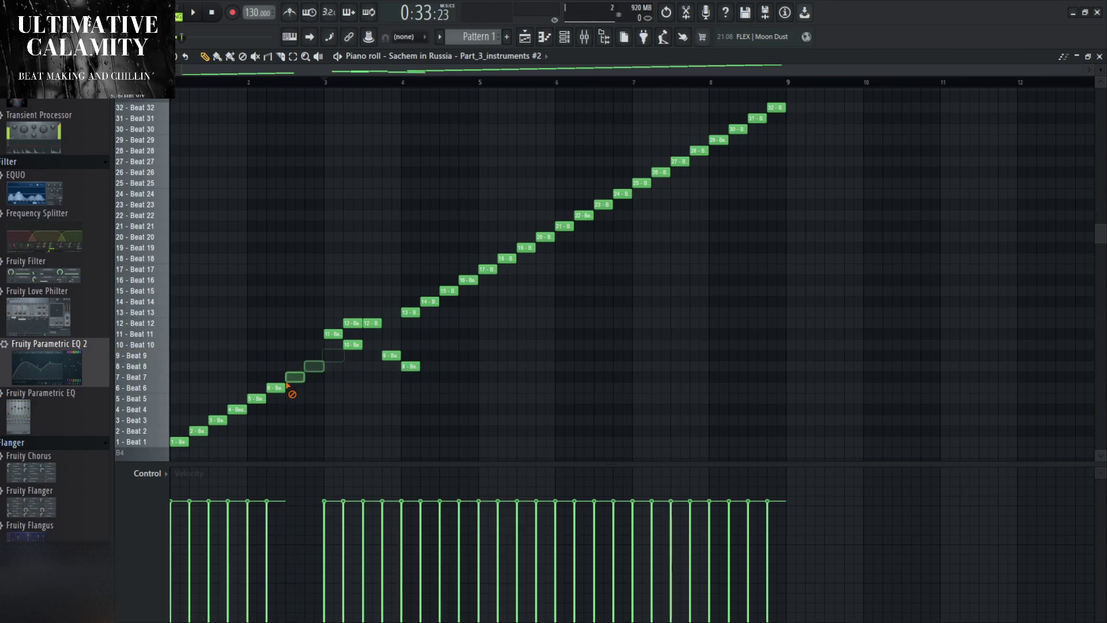
key("space")
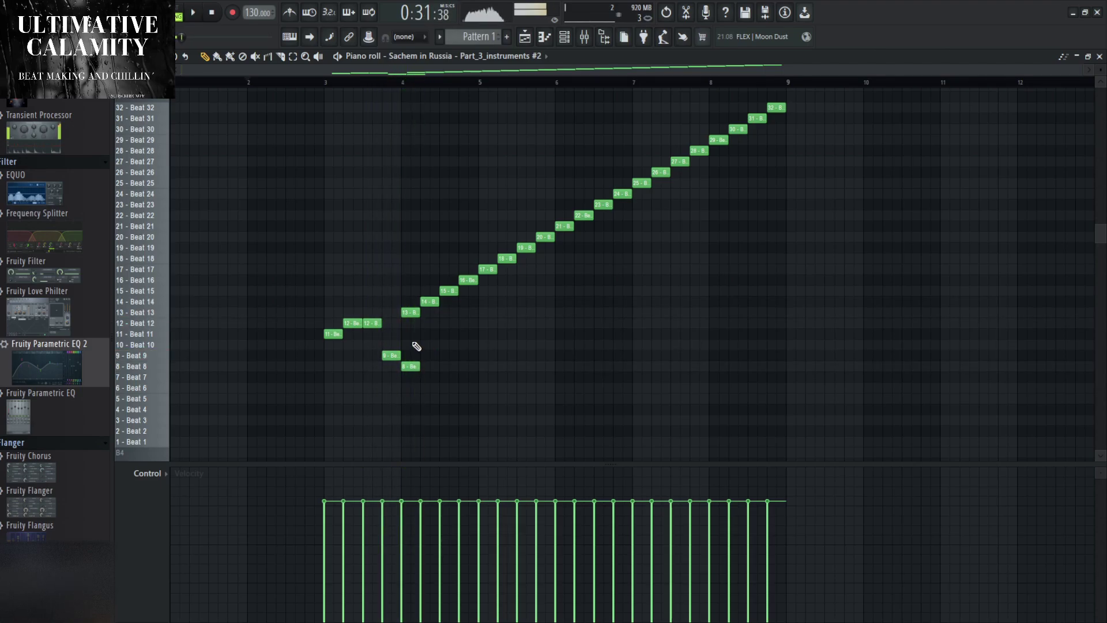
Reassign the third and fourth notes of bar 3 to slices 13 and 12, and replace bar 4 with slices 13, 12, 11, 10.
left_click_drag(372, 323, 373, 312)
right_click(411, 312)
right_click(430, 302)
right_click(449, 291)
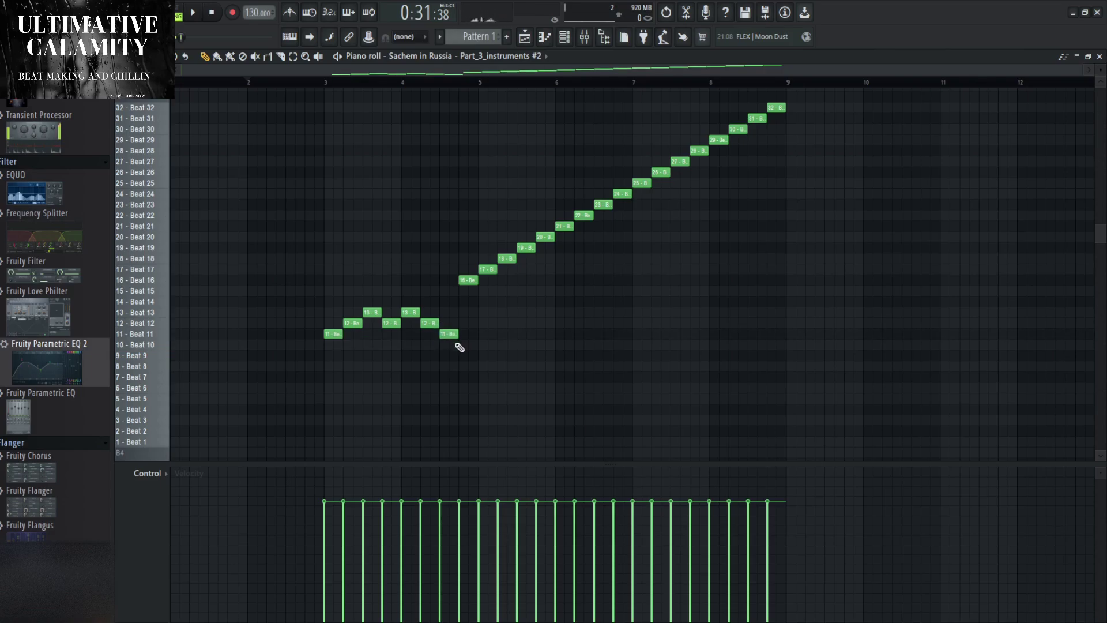
left_click_drag(461, 343, 466, 345)
right_click(468, 280)
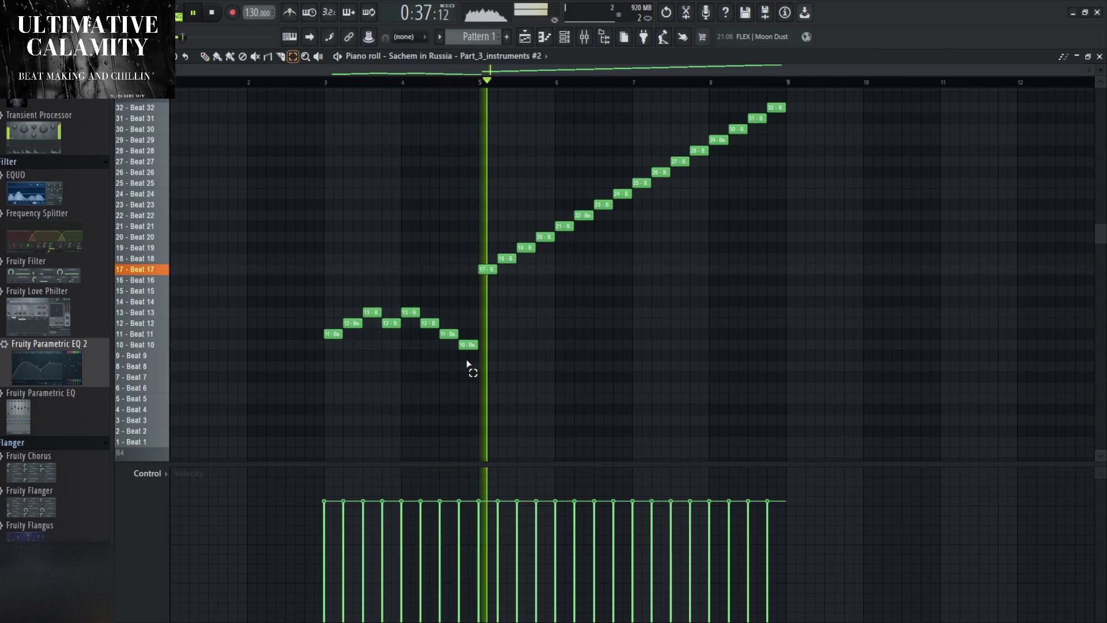
Move the last two notes of bar 4 up to slices 18 and 17.
left_click_drag(473, 358, 474, 334)
key("shift+Up")
key("shift+Up")
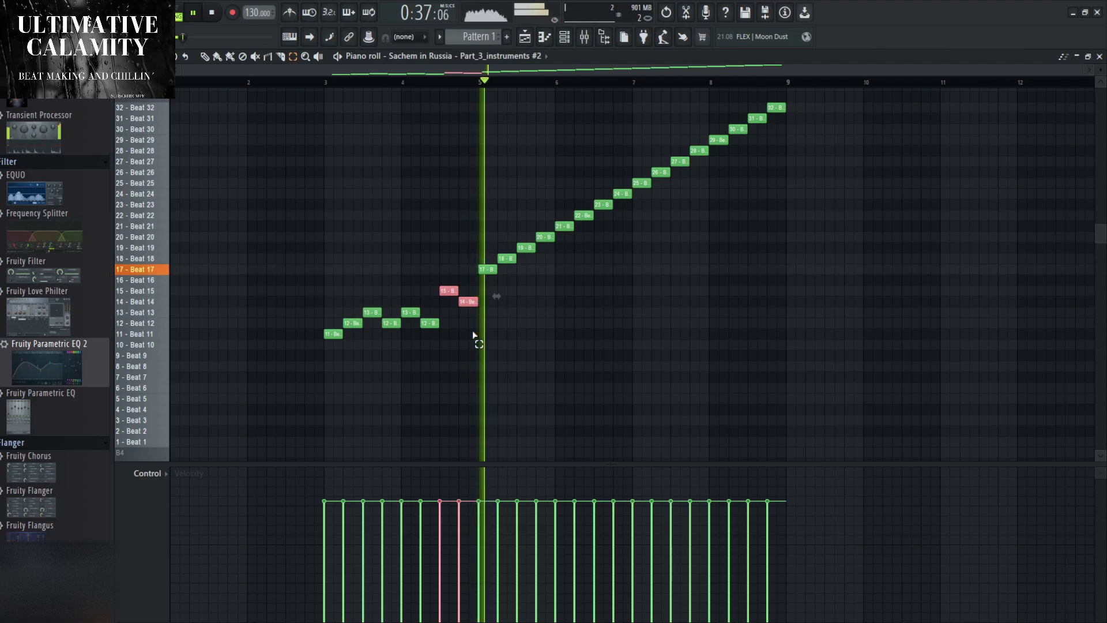
key("space")
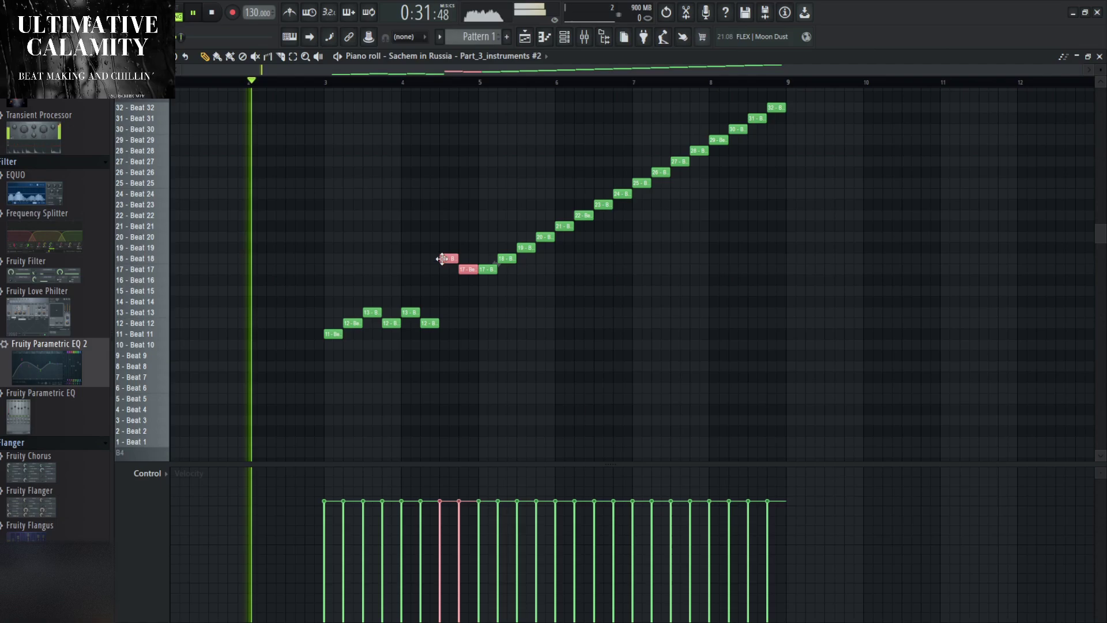
Delete all notes in bar 5, and raise the velocity of the bar 3 and 4 notes to maximum.
right_click(488, 269)
right_click(507, 259)
right_click(526, 247)
right_click(545, 236)
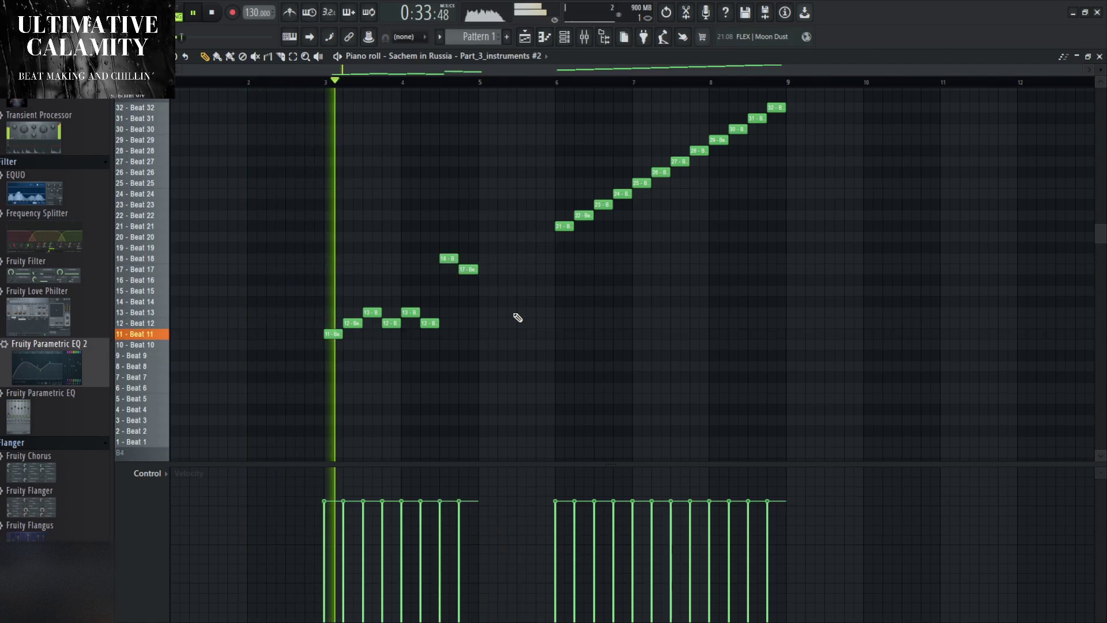
left_click_drag(487, 366, 319, 309)
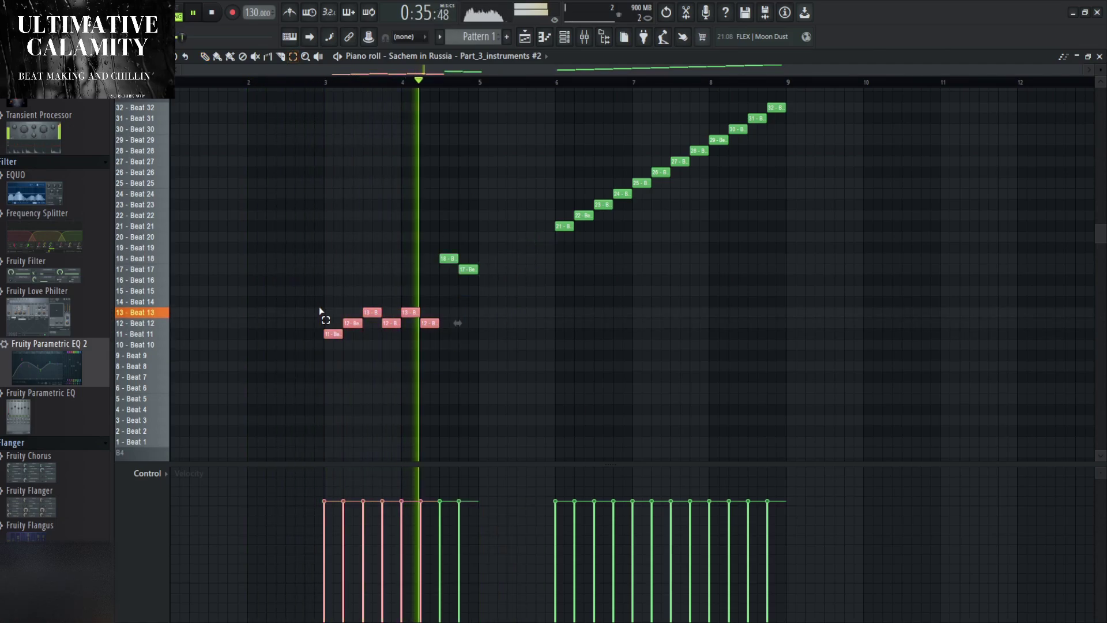
left_click_drag(566, 383, 450, 273)
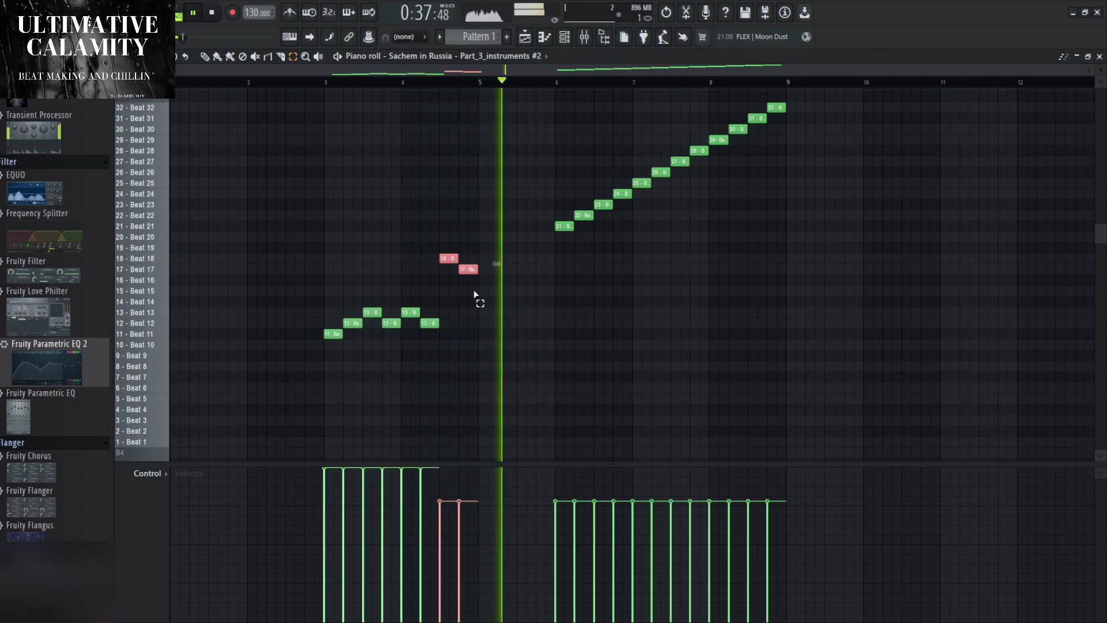
At the end of bar 4, split the slice 18 note into two and the slice 17 note into four equal short notes.
key("space")
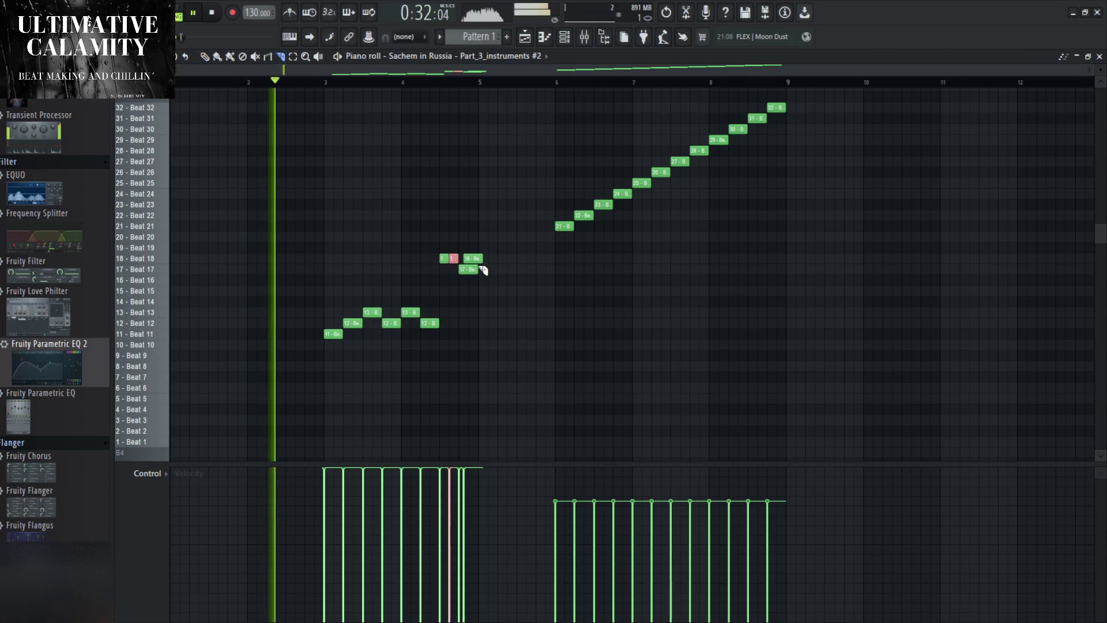
scroll(476, 277, "up", 3, "ctrl")
left_click(459, 269)
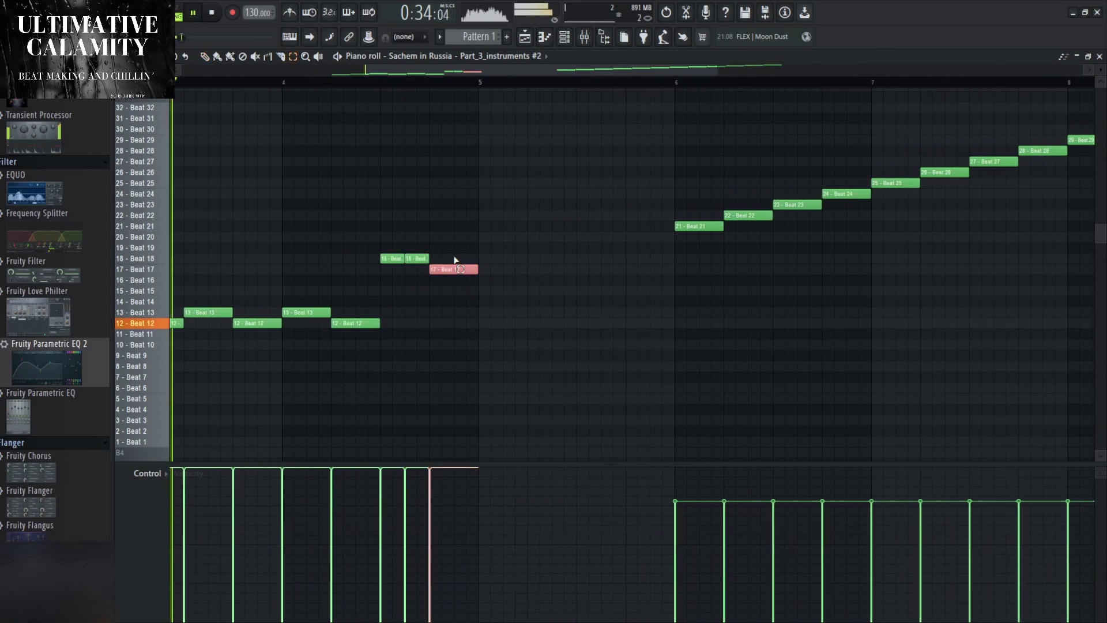
key("ctrl+u")
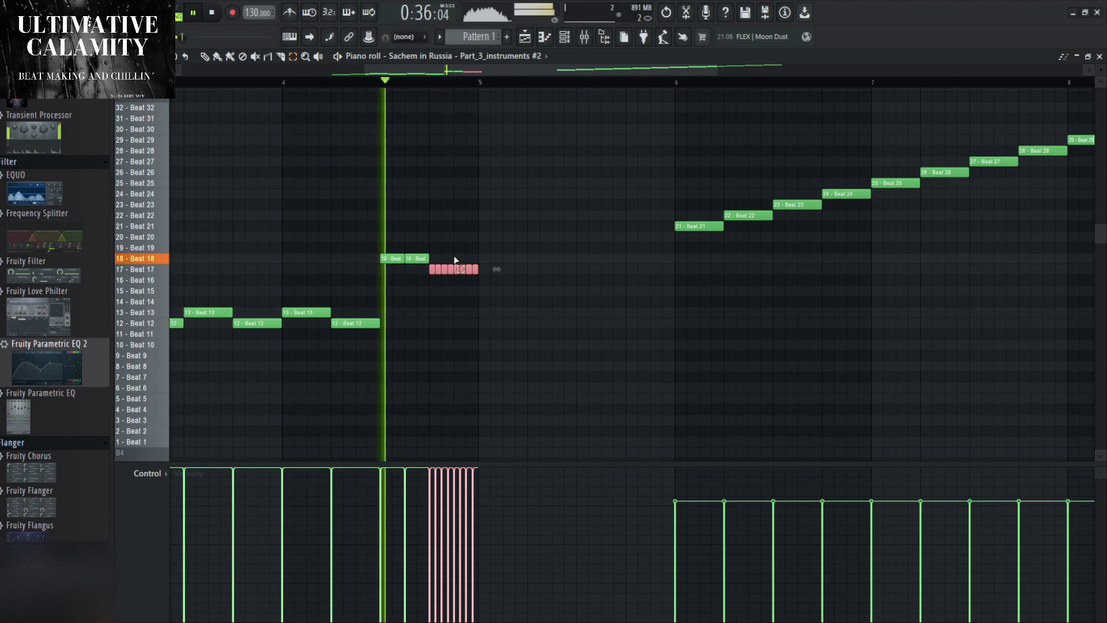
key("p")
key("space")
right_click(436, 269)
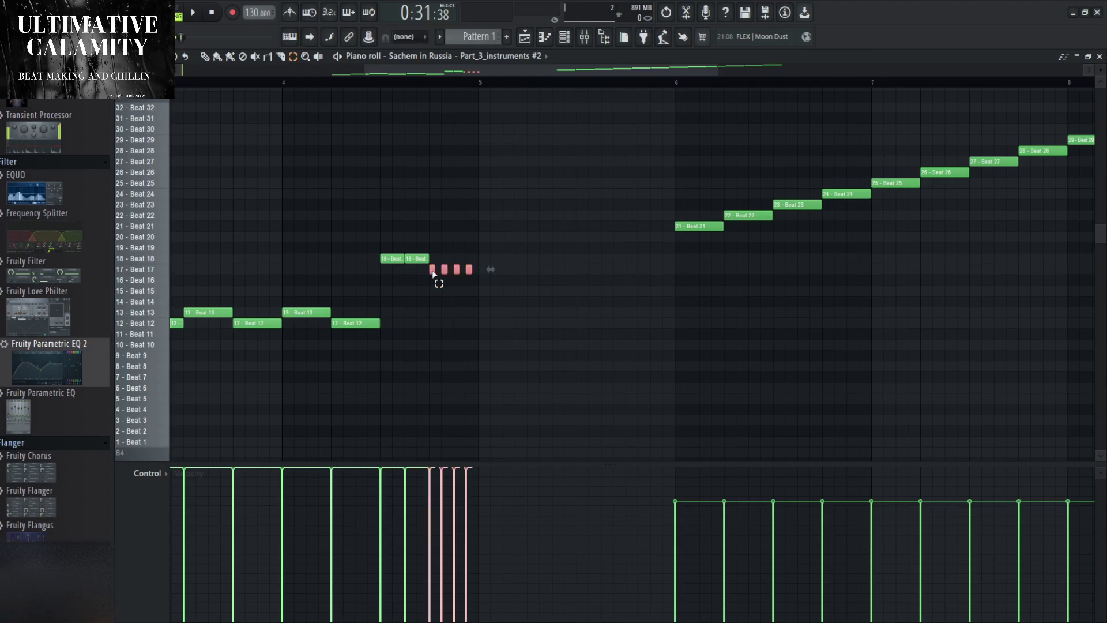
key("ctrl+l")
key("c")
left_click(482, 271)
right_click(506, 274)
scroll(516, 305, "down", 3)
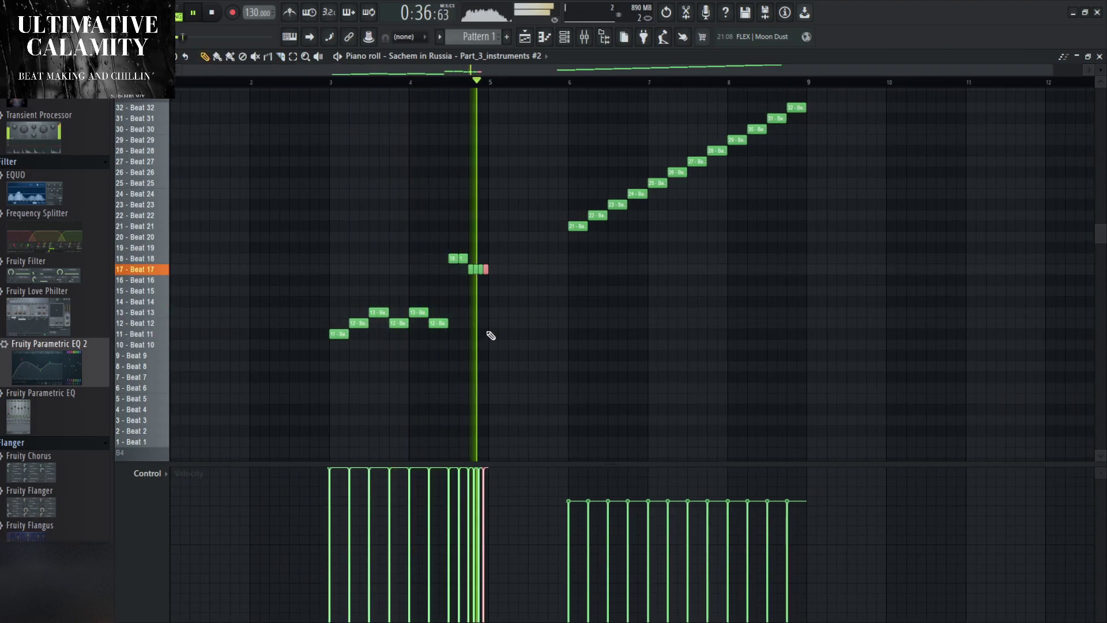
Rearrange the four short notes ending bar 4 as slices 17, 18, 17, 14.
scroll(482, 312, "up", 4)
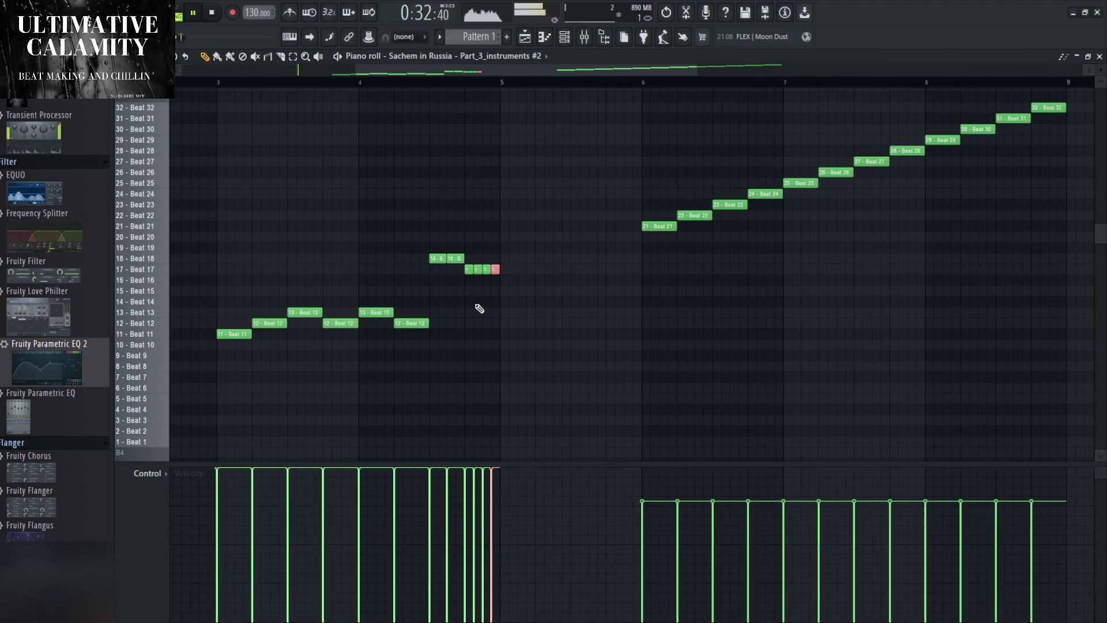
key("space")
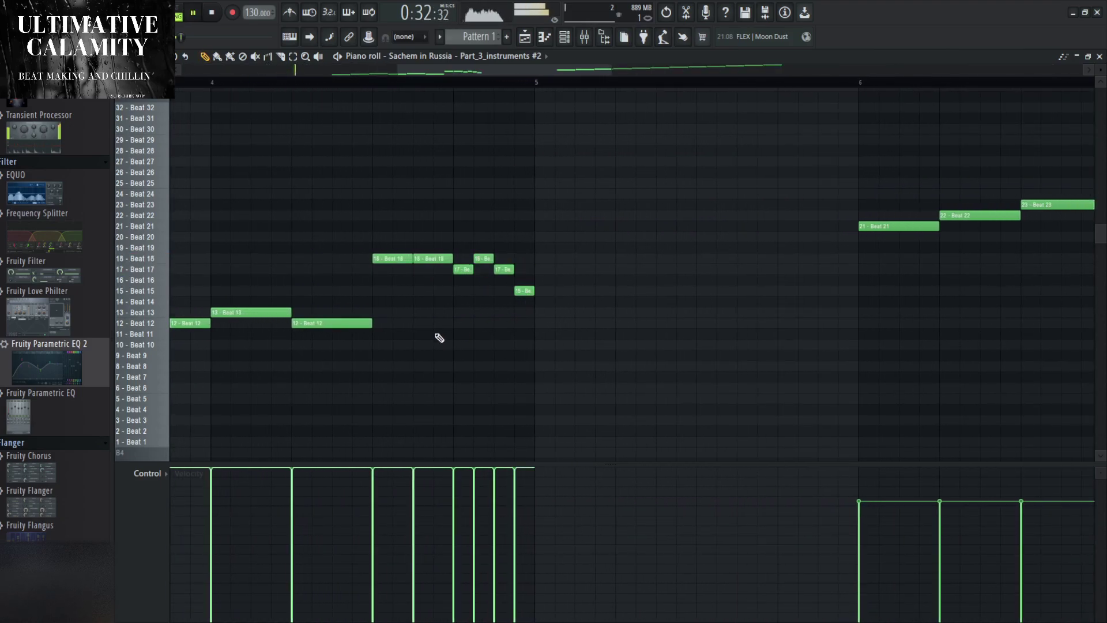
scroll(444, 335, "down", 3)
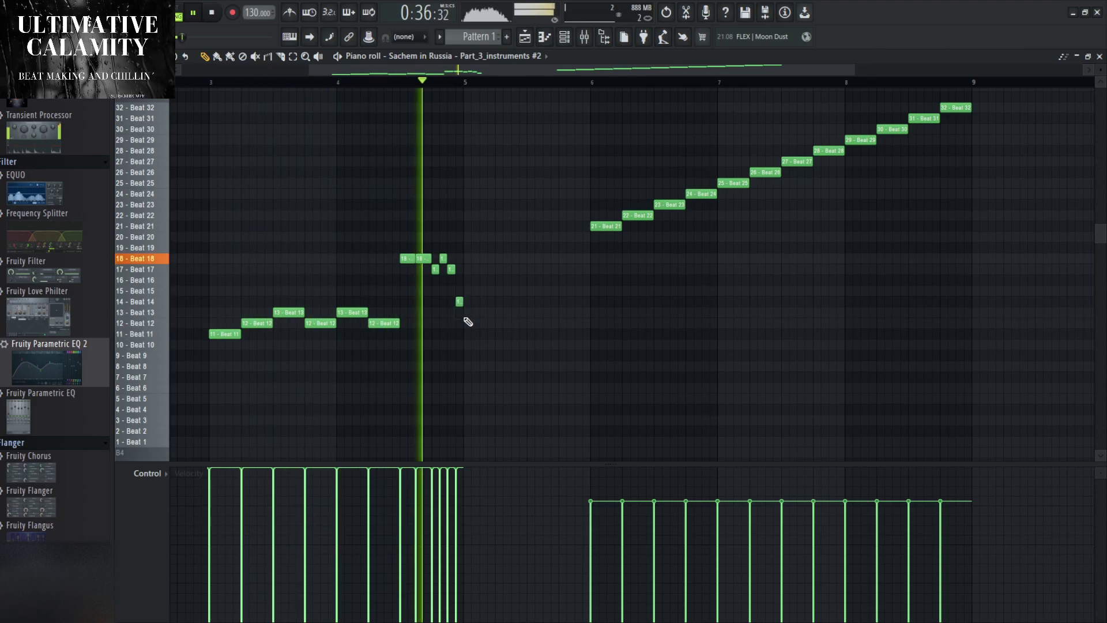
scroll(503, 332, "down", 2)
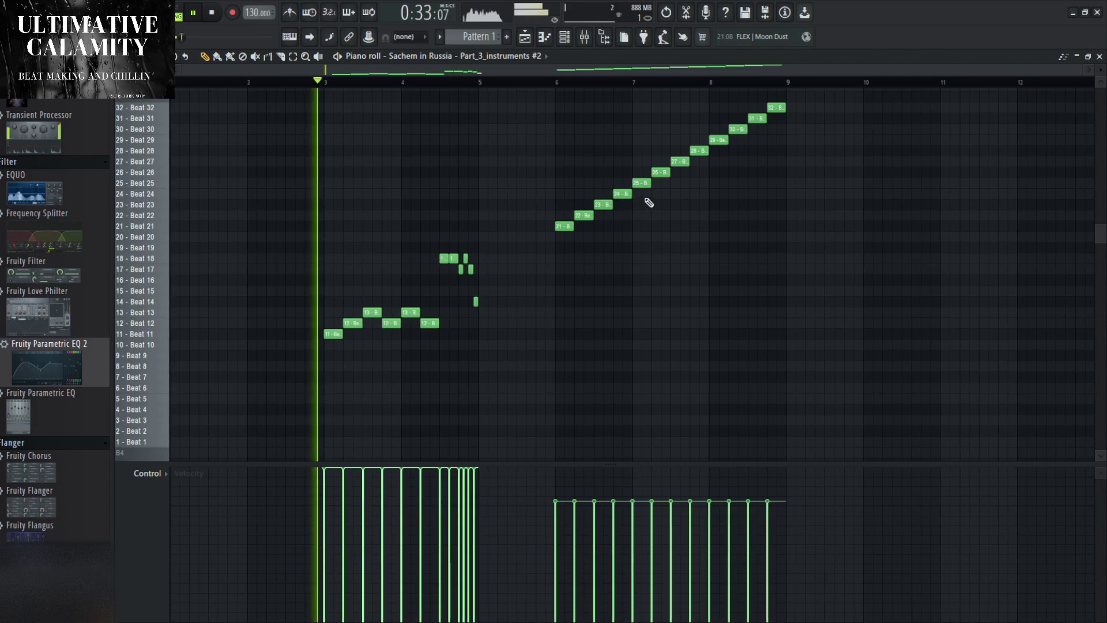
Delete the slice 25 to 28 notes in bar 7.
right_click(660, 172)
right_click(680, 161)
right_click(641, 182)
right_click(699, 151)
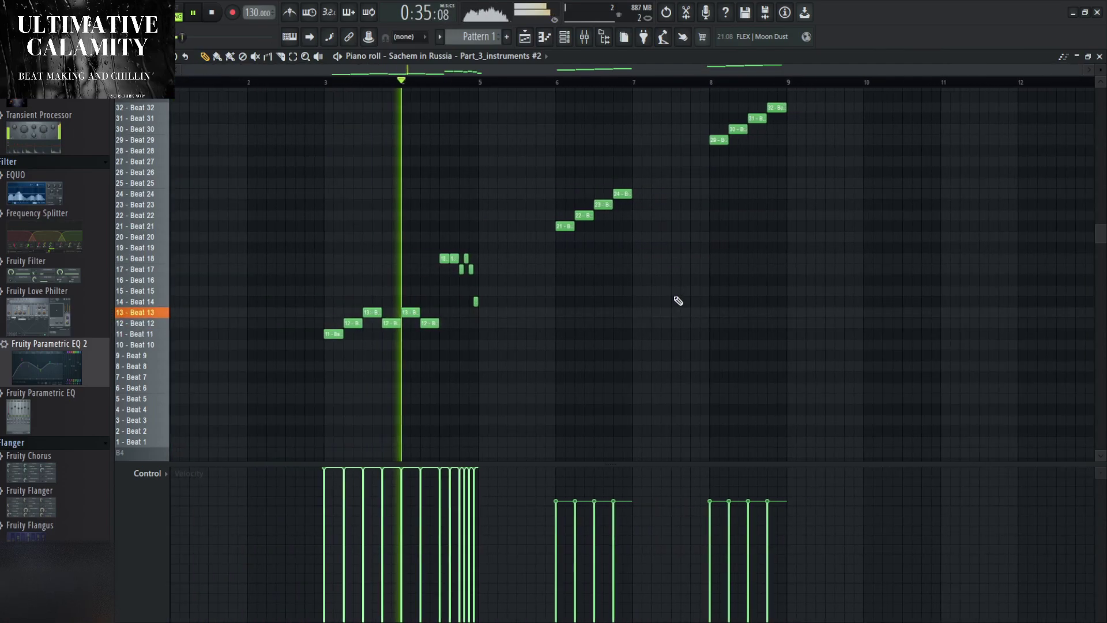
scroll(712, 292, "up", 4)
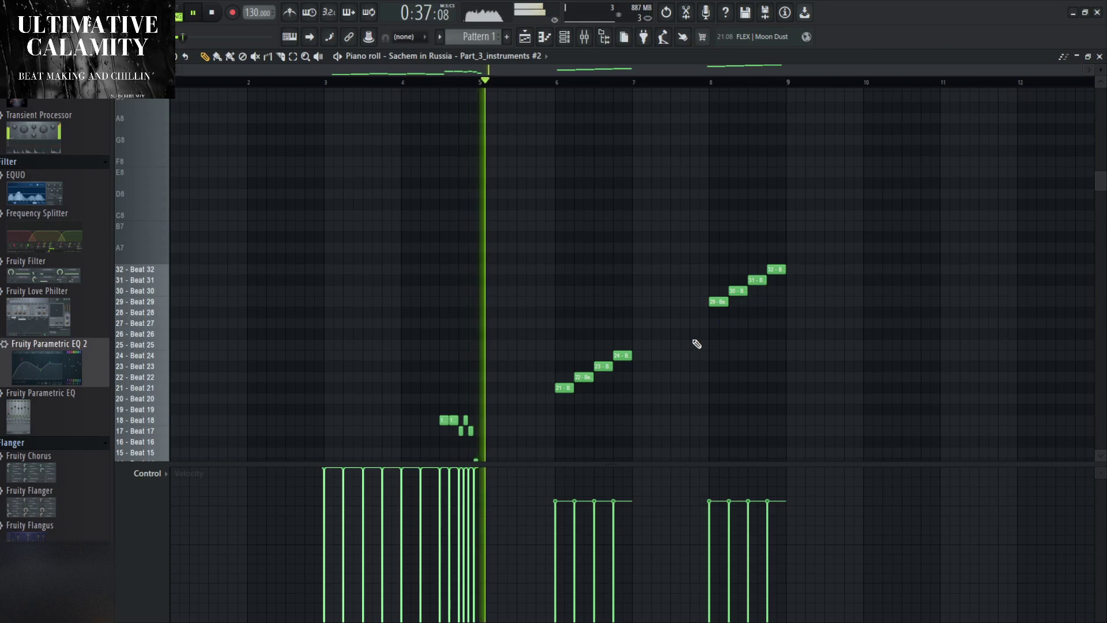
scroll(699, 341, "down", 4)
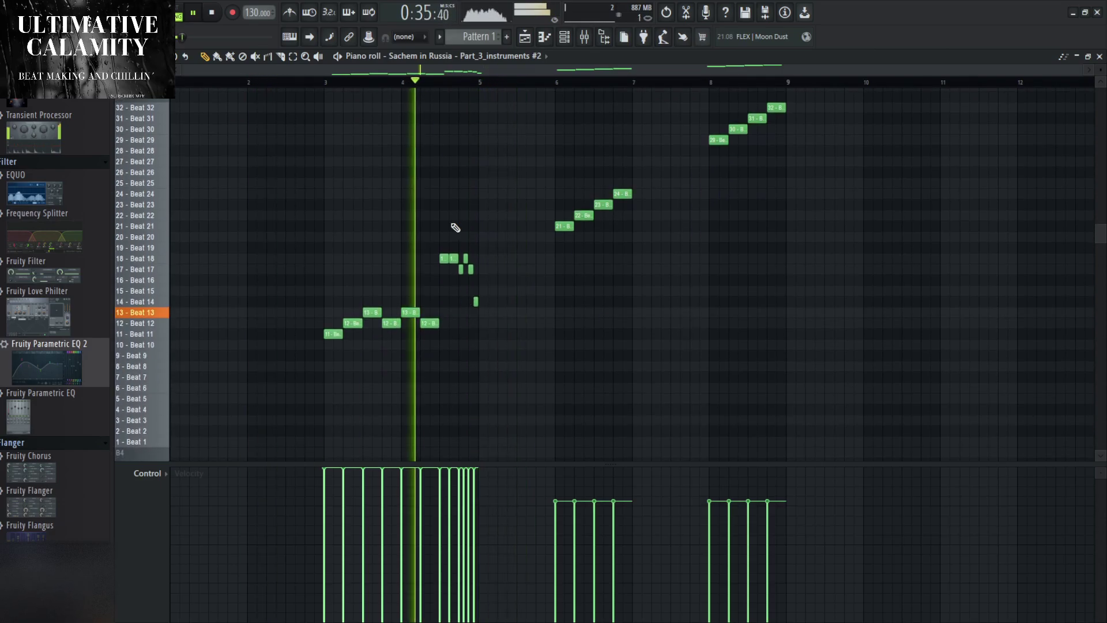
Replace the short slice 18 note near the end of bar 4 by lengthening the slice 17 note before it.
scroll(444, 215, "up", 5)
left_click_drag(462, 271, 483, 269)
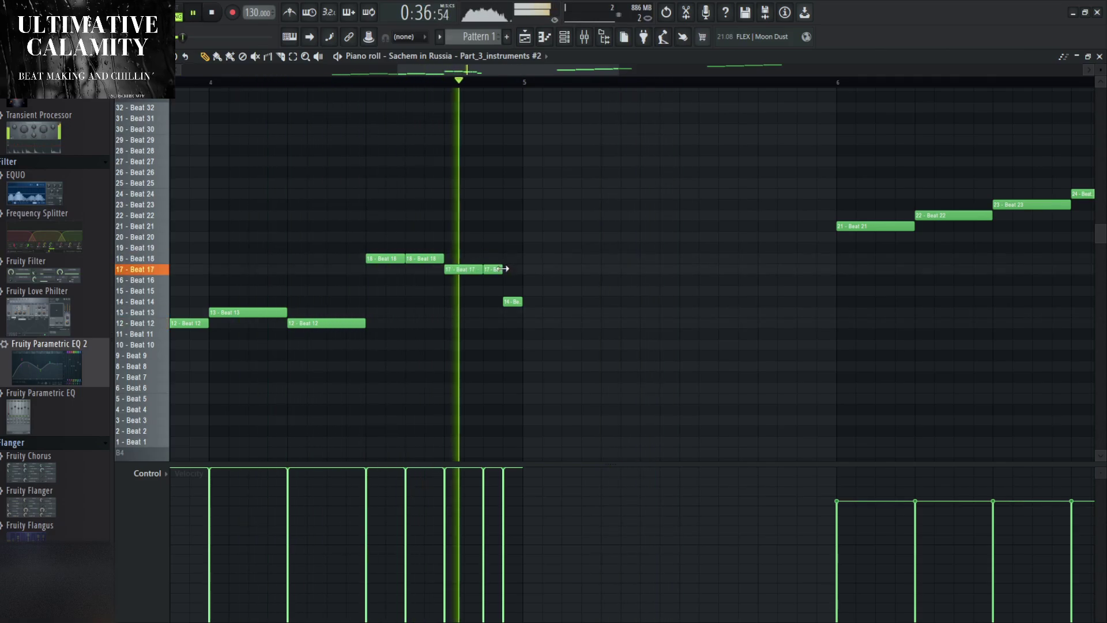
scroll(663, 327, "down", 5)
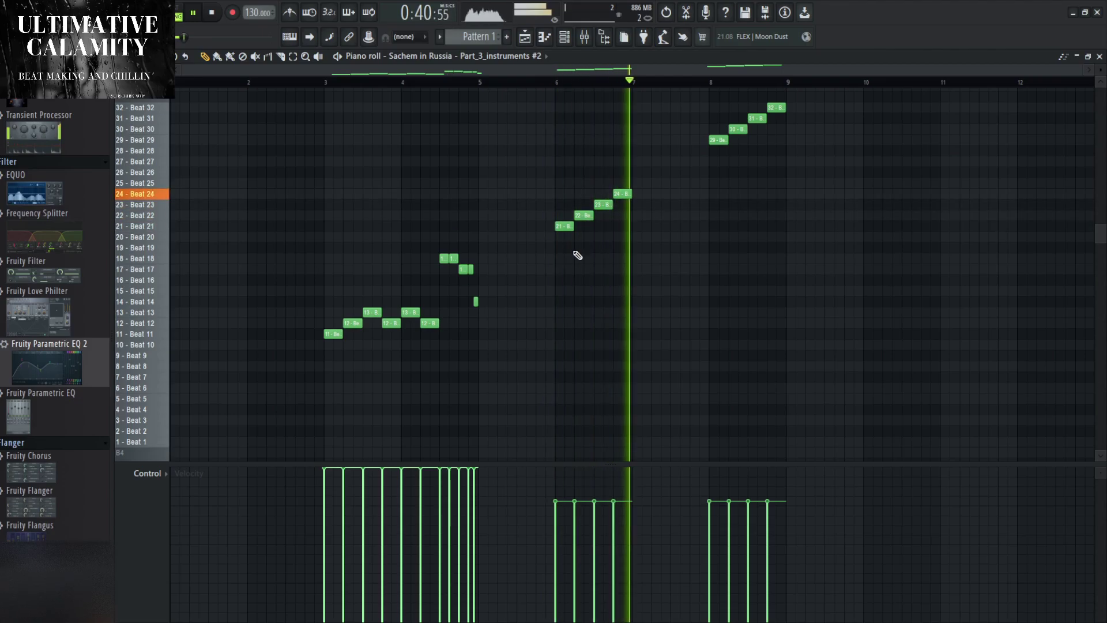
Inspect the Part_3 instruments slices in Fruity Slicer, and close the slicer.
key("space")
left_click(565, 41)
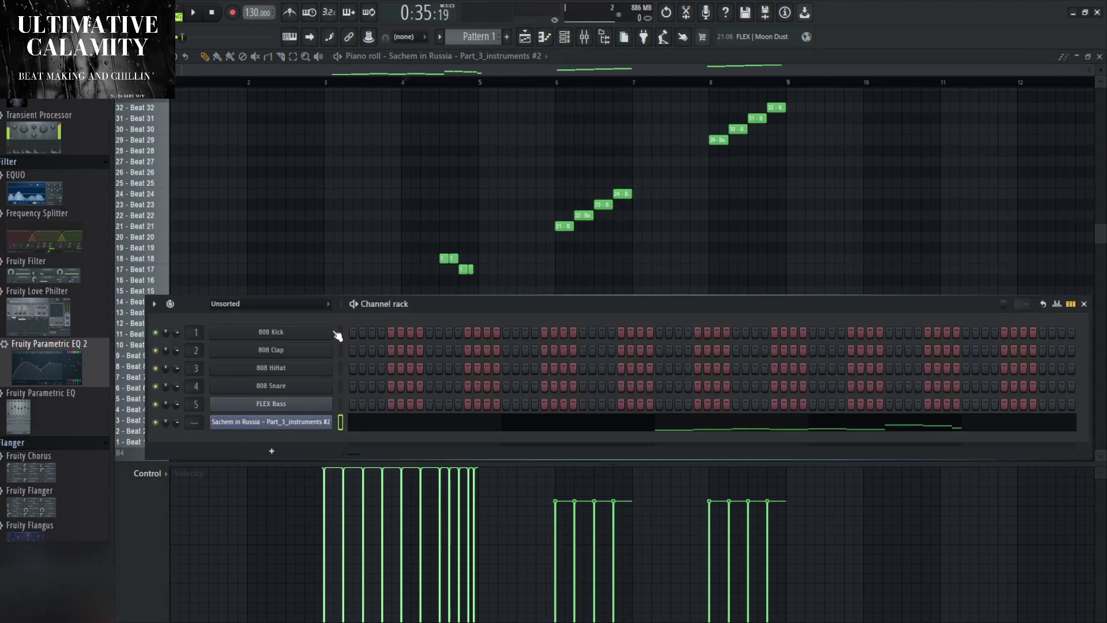
left_click(312, 422)
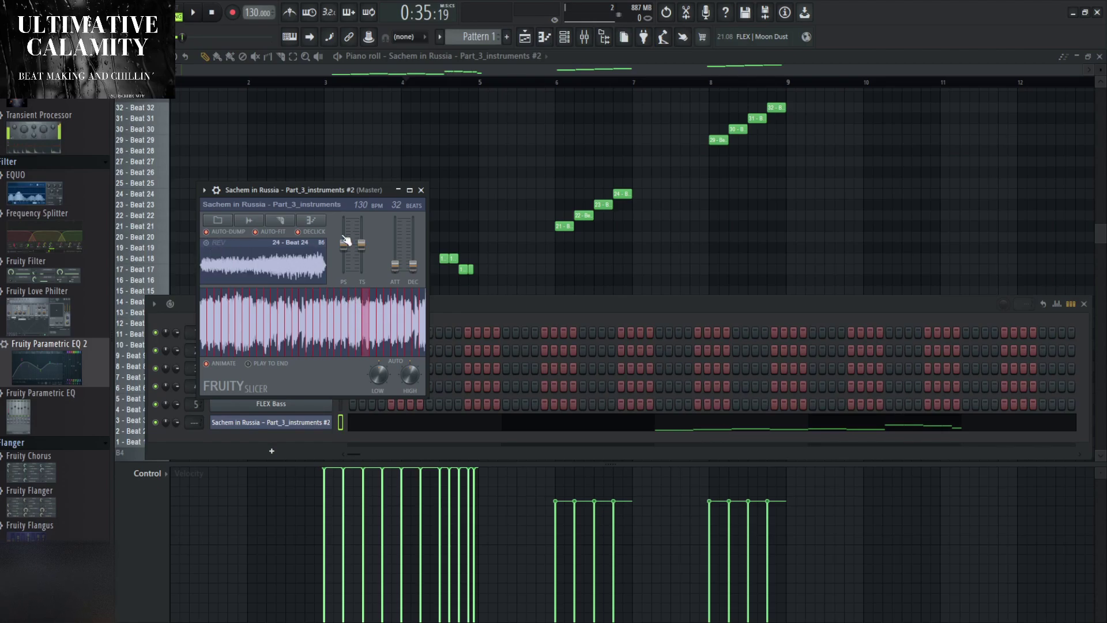
left_click(421, 190)
Set playback to start just before bar 6, and delete the slice 23 and 24 notes in bar 6.
left_click(540, 74)
key("space")
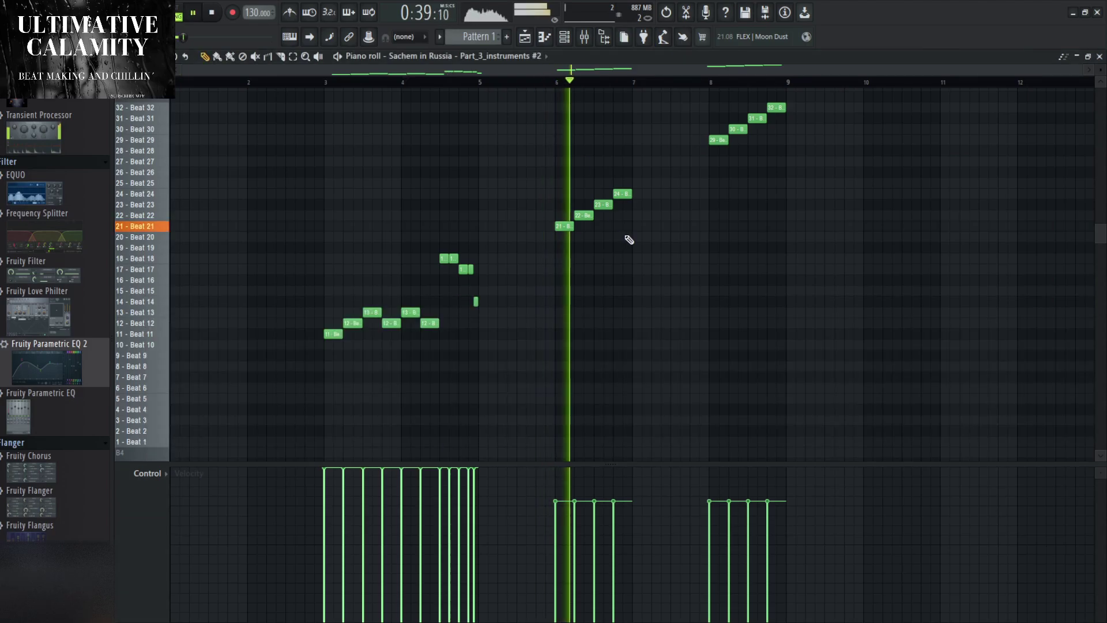
key("space")
key("space")
right_click(604, 204)
right_click(623, 194)
Split bar 6's slice 21 note in two, and add short slice 21 and 22 notes after the slice 22 note.
key("space")
key("space")
key("space")
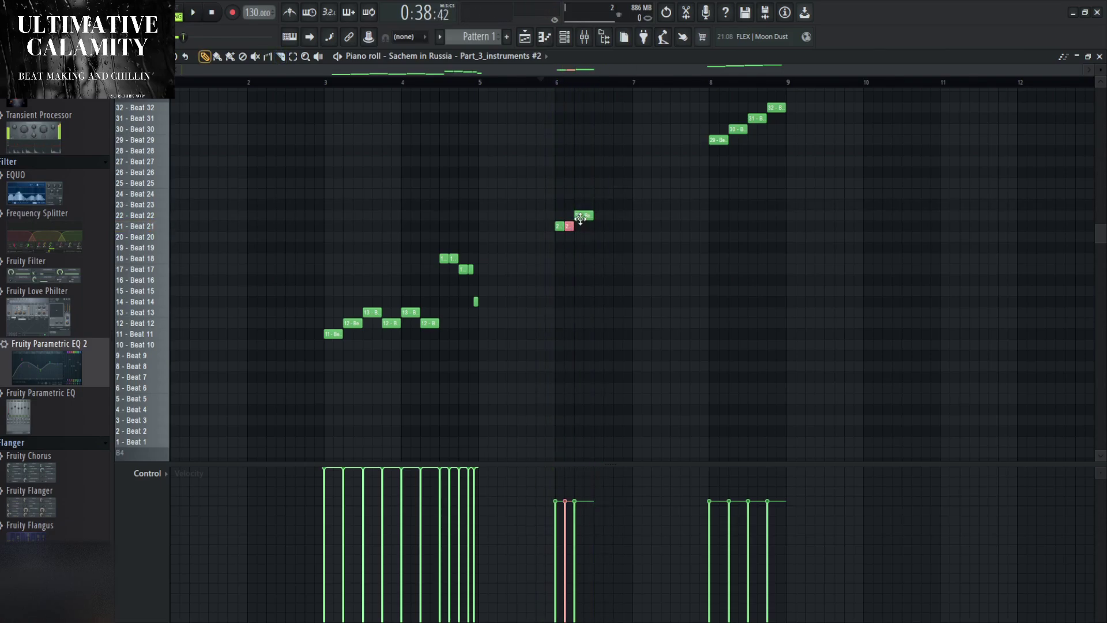
key("space")
right_click(597, 226)
left_click(598, 226)
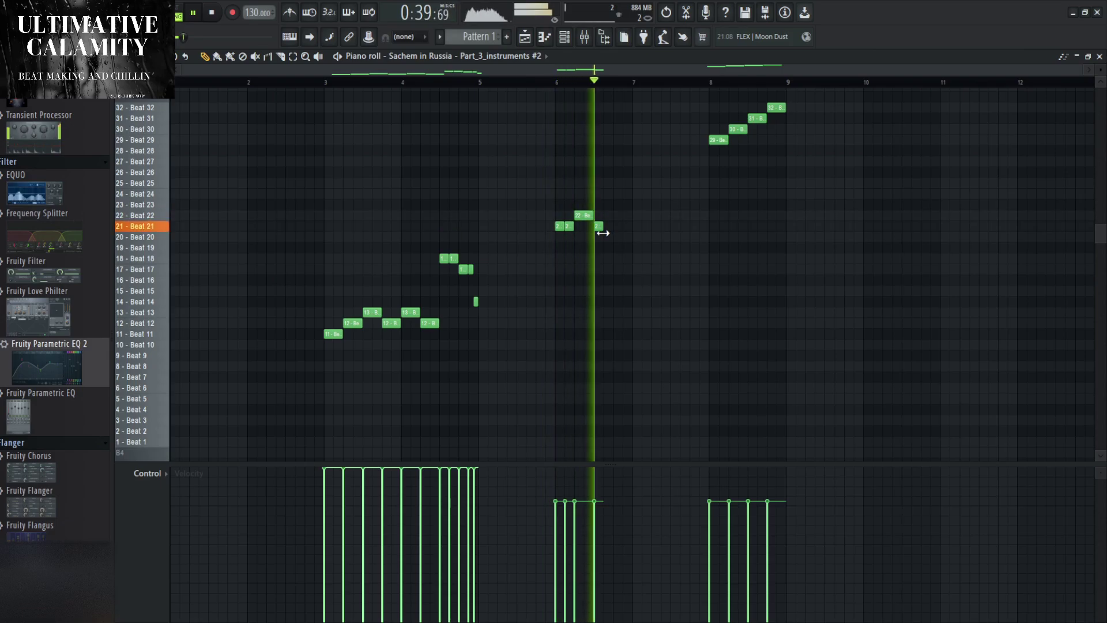
left_click(608, 215)
Raise the velocity of all bar 6 notes to maximum, and play the pattern from just before bar 6.
left_click_drag(655, 265, 551, 190)
scroll(766, 309, "up", 5)
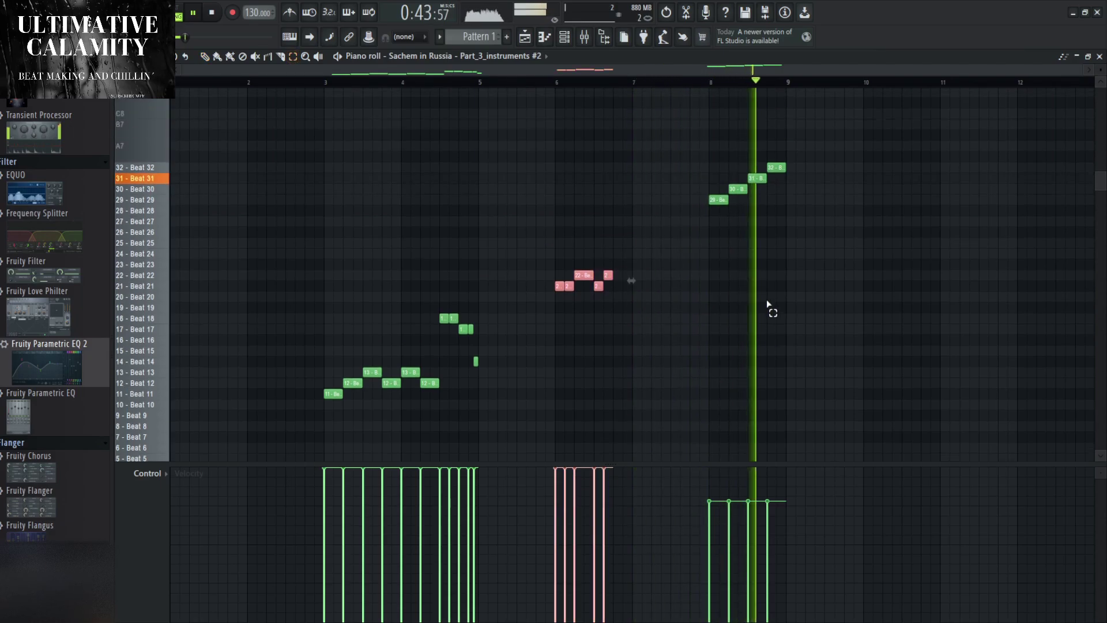
key("space")
key("space")
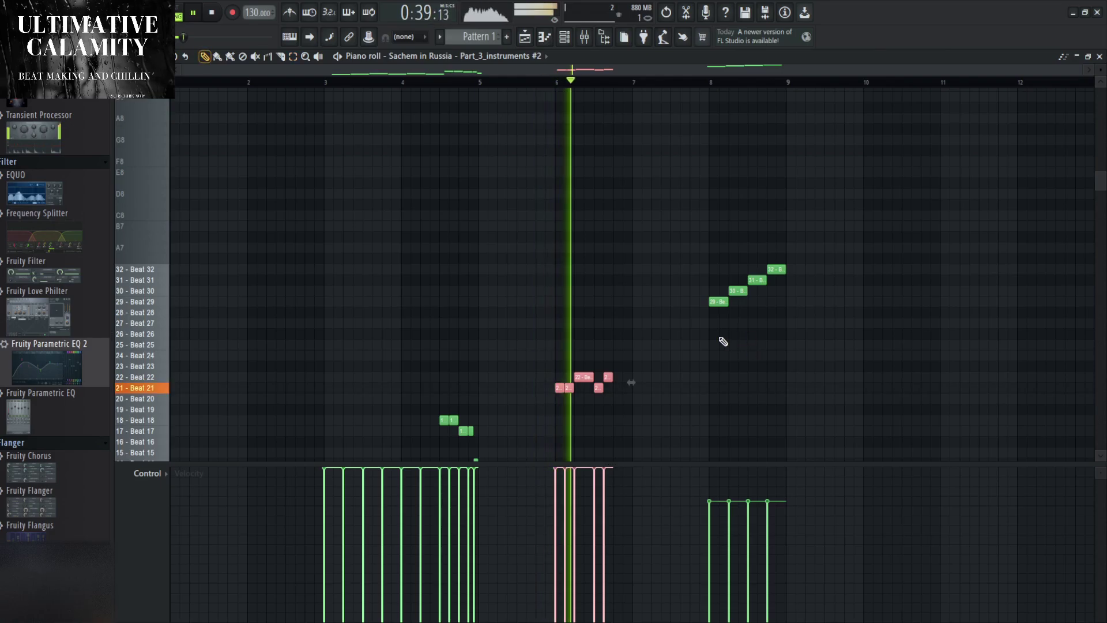
key("space")
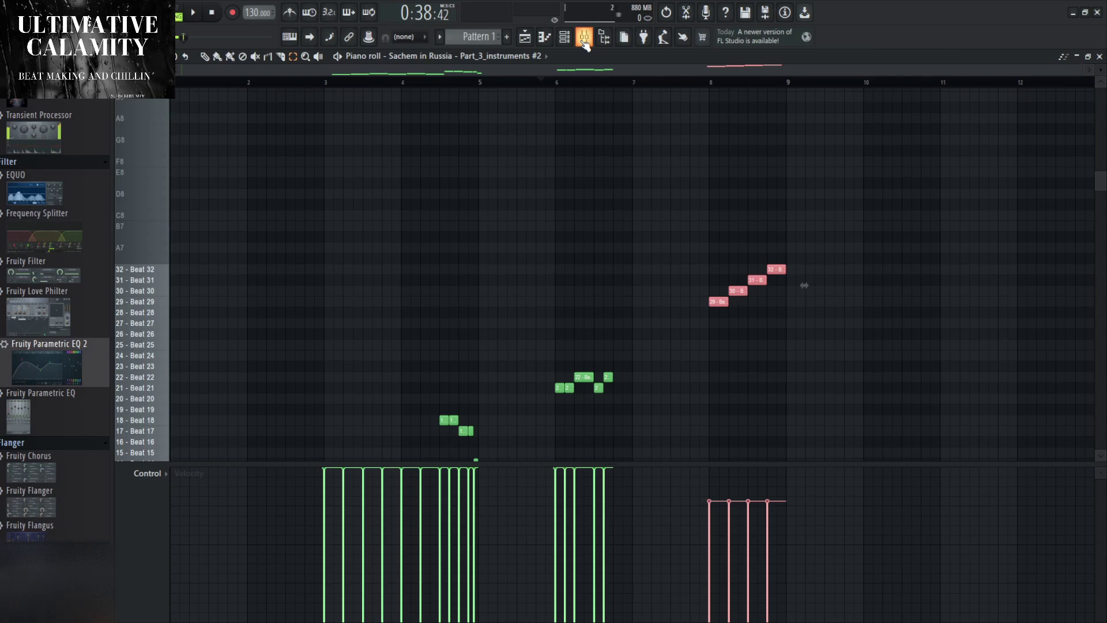
Check the final slices in Fruity Slicer, and close the slicer and channel rack.
left_click(584, 42)
left_click(320, 423)
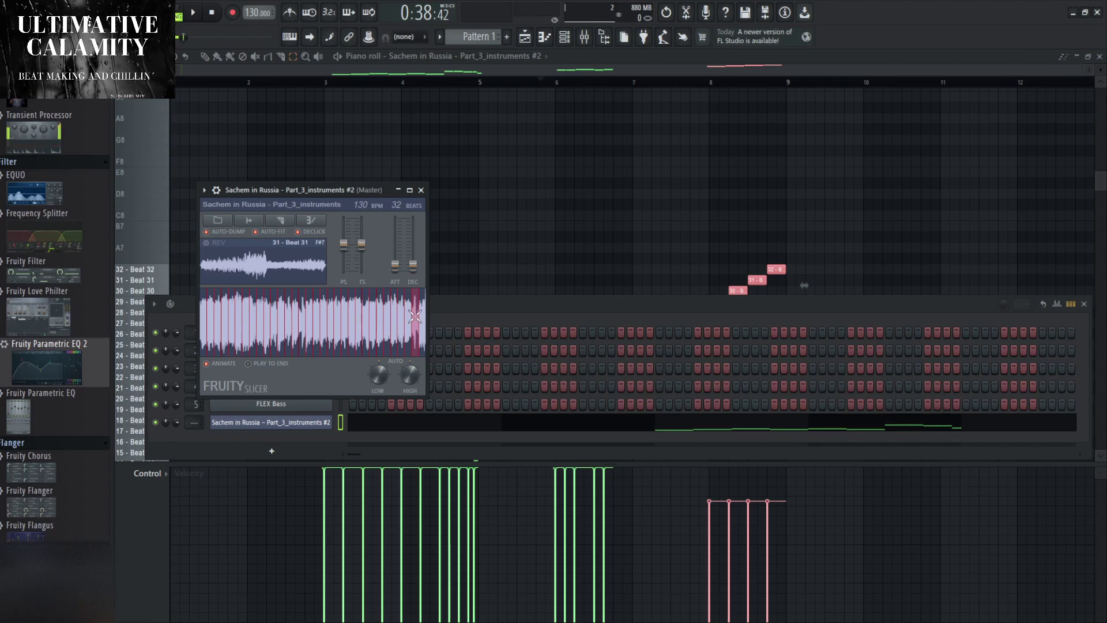
left_click(422, 190)
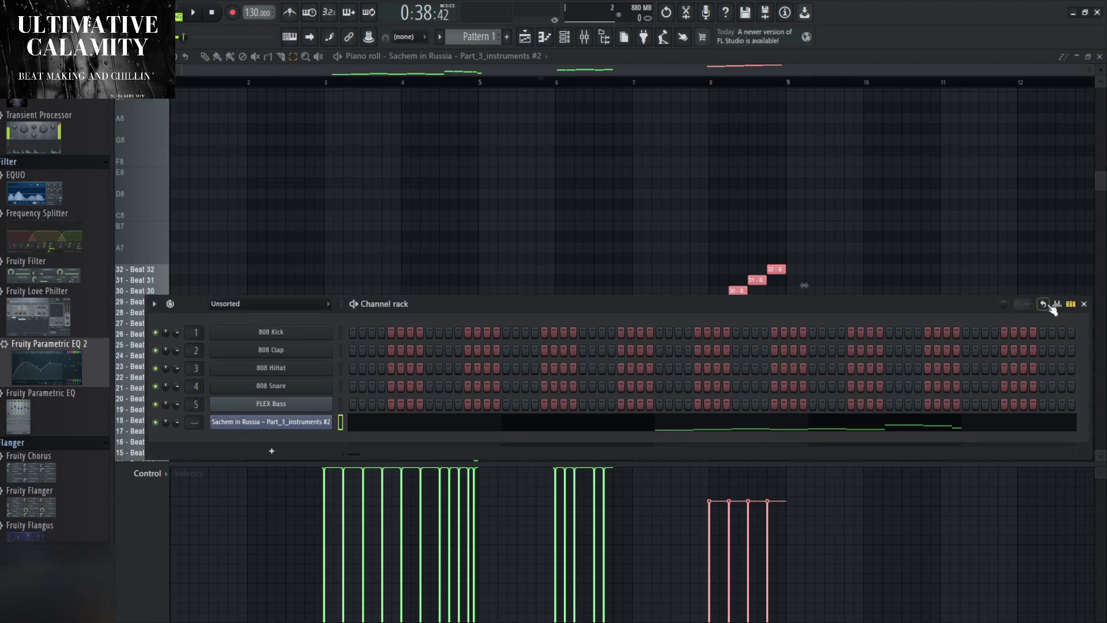
left_click(1084, 304)
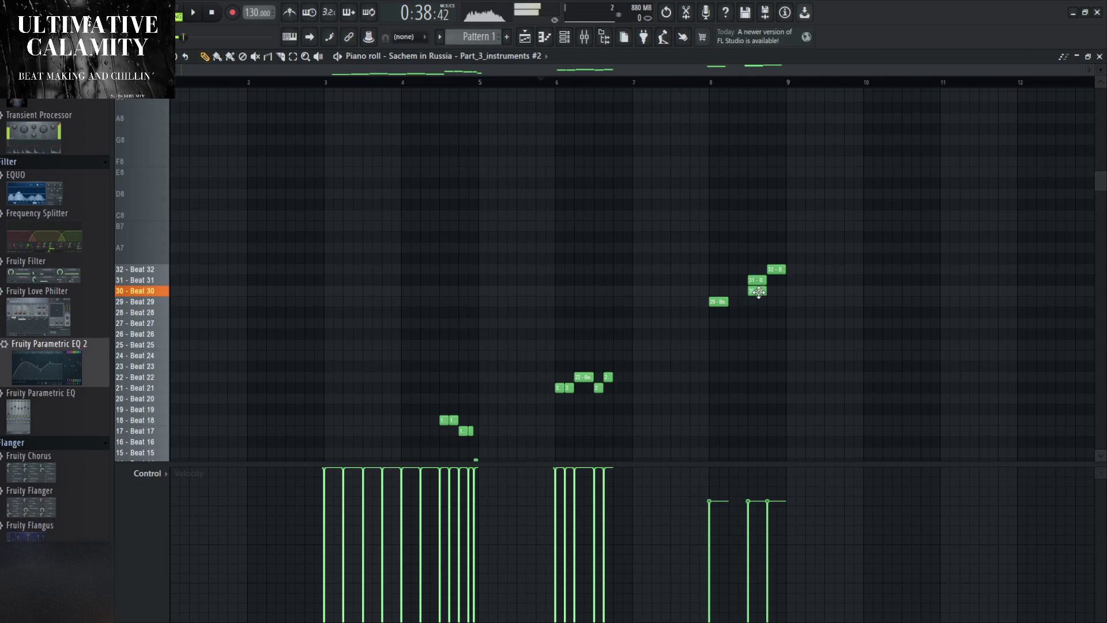
Swap bar 8's middle notes so slice 31 precedes slice 30, and play from just before bar 8.
left_click_drag(741, 281, 737, 282)
key("space")
left_click(689, 84)
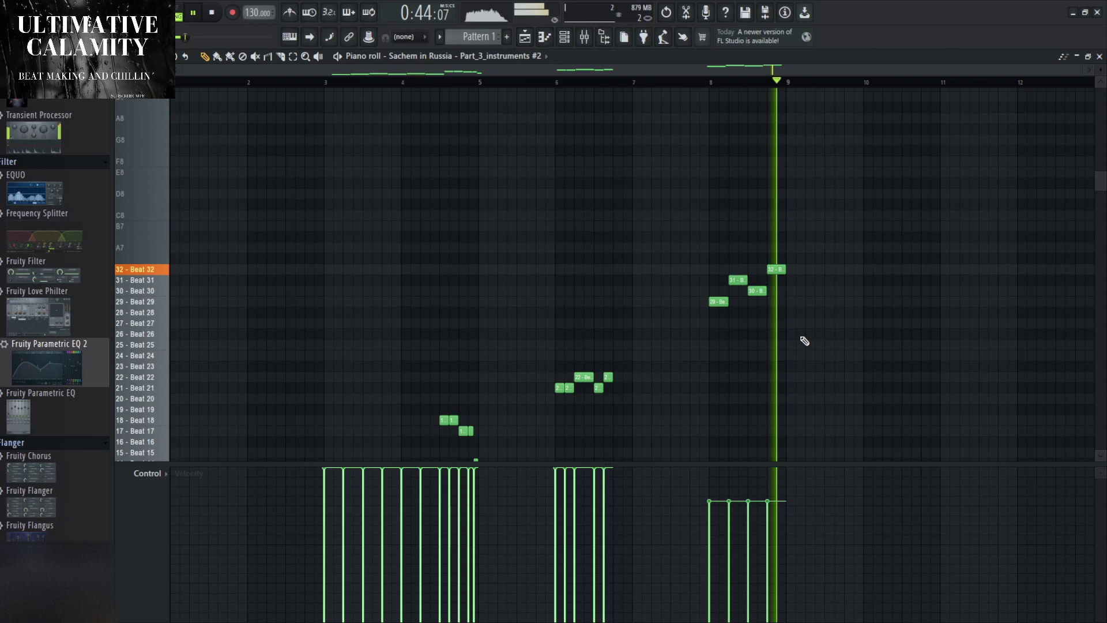
Raise bar 8's notes to maximum velocity, place the copied short-note phrase from slice 32 in the bar's second half, and play.
left_click_drag(804, 343, 697, 221)
scroll(739, 349, "down", 10)
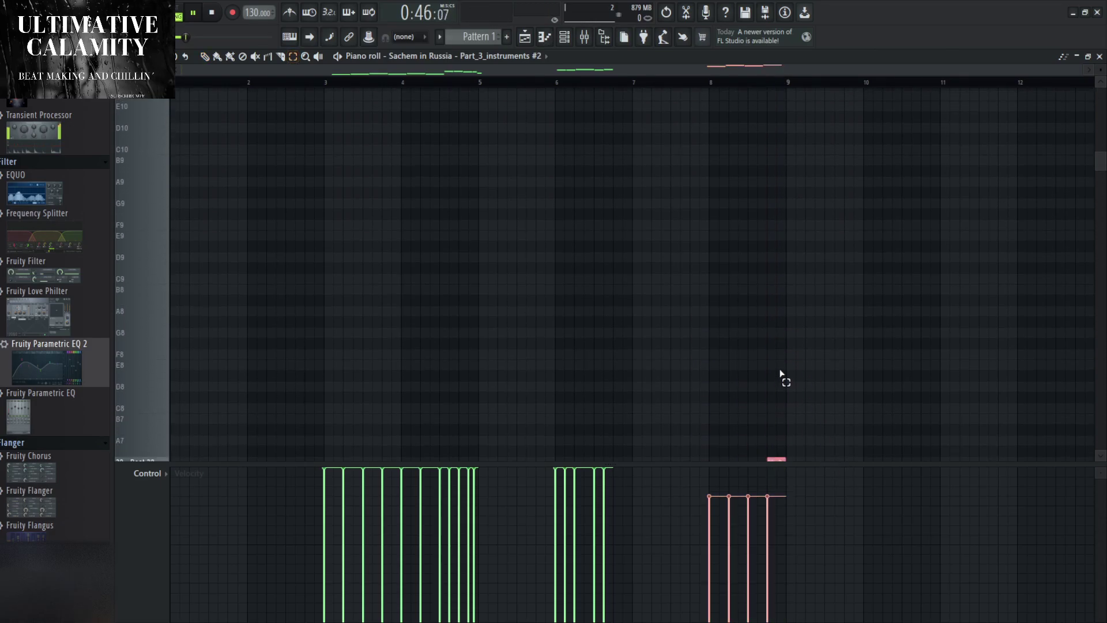
scroll(780, 376, "up", 6)
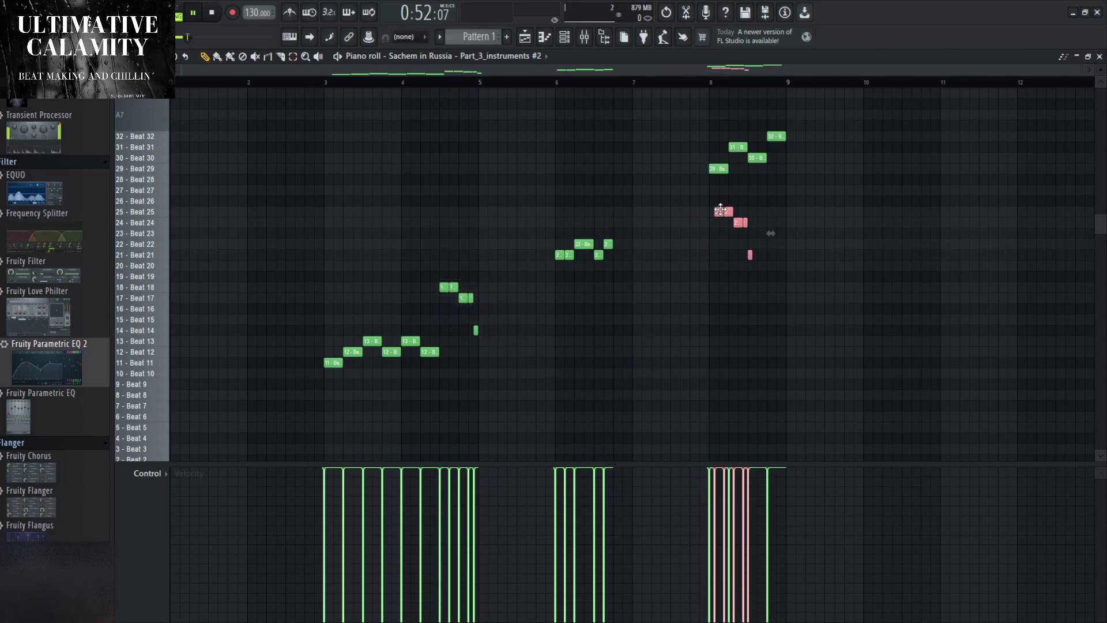
left_click_drag(714, 214, 751, 133)
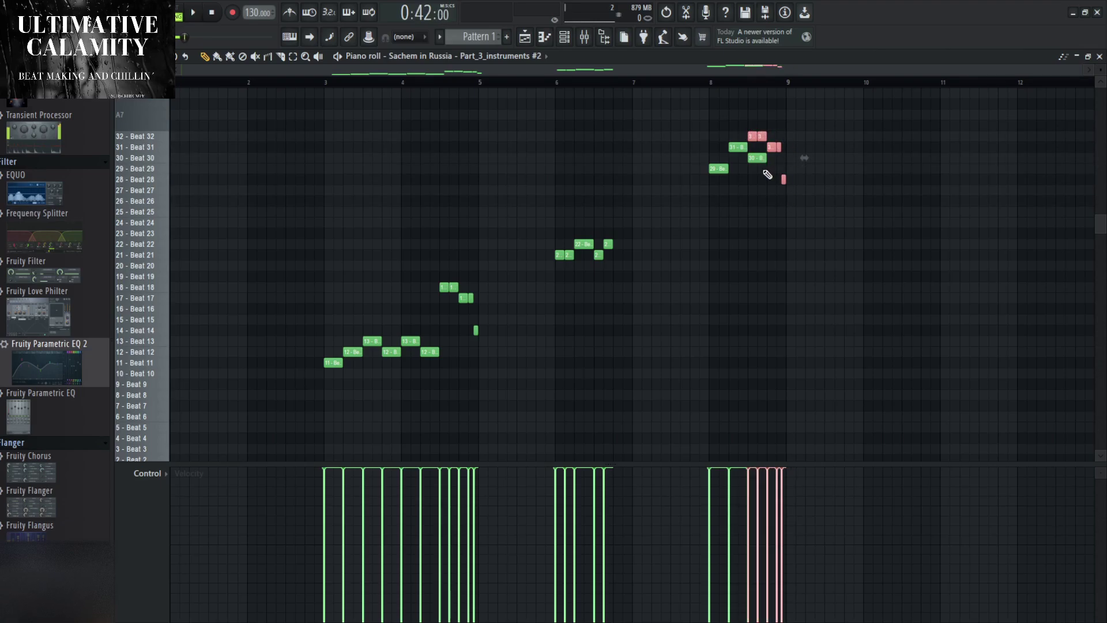
left_click(692, 86)
key("space")
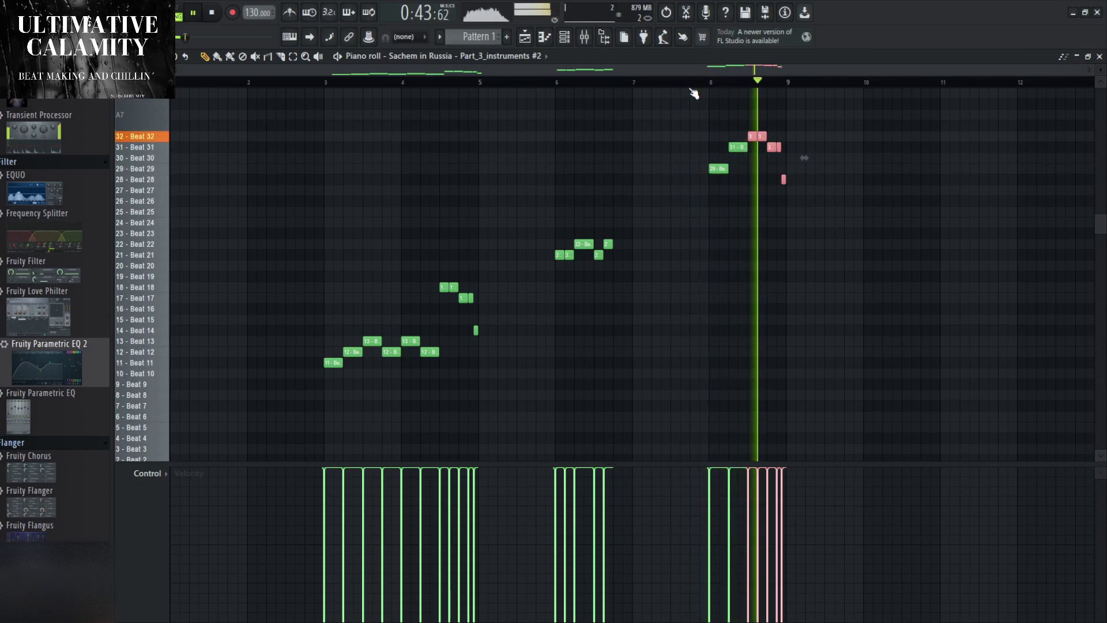
Delete the short slice 28 and 31 notes from bar 8, end the bar with a full slice 31 note, and play.
right_click(783, 180)
right_click(778, 148)
right_click(771, 148)
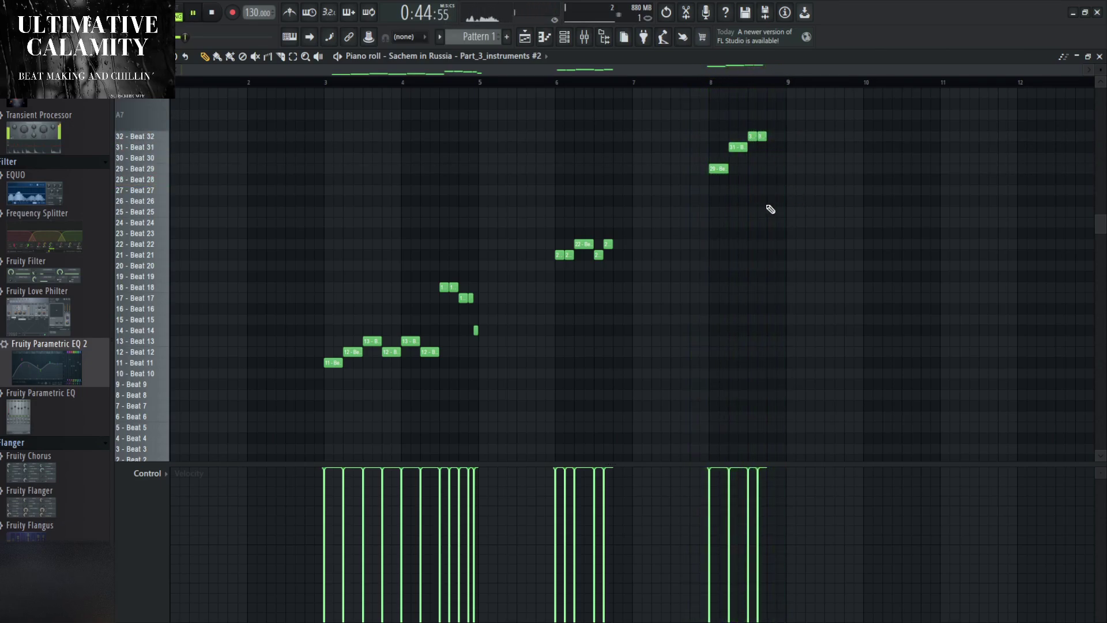
key("space")
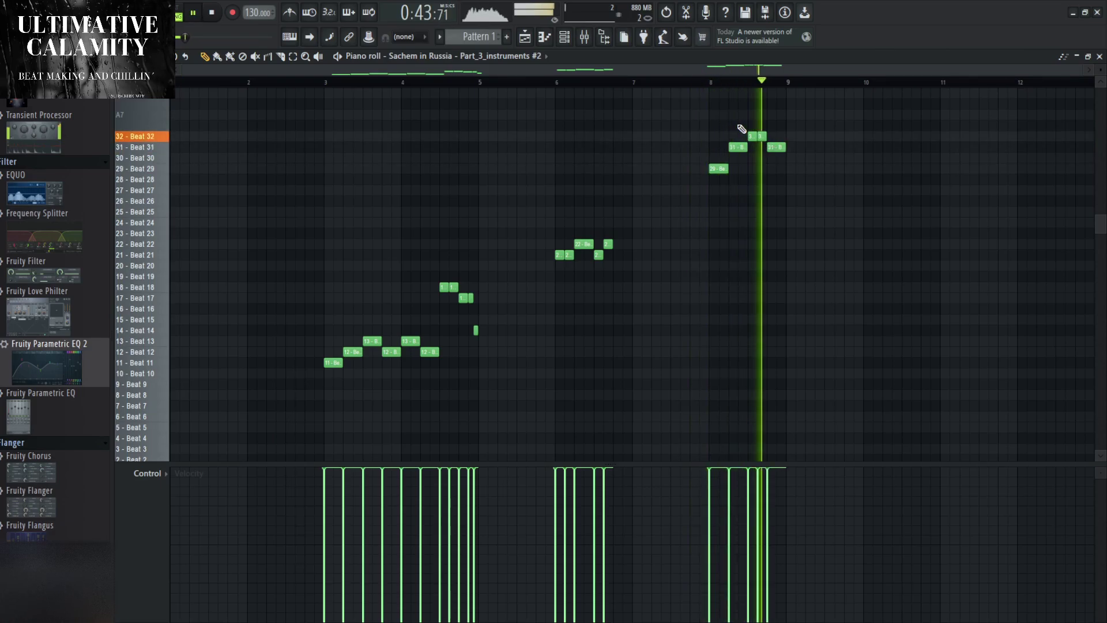
Check the last slices in Fruity Slicer during playback, and close the slicer and channel rack.
key("F6")
left_click(271, 422)
key("space")
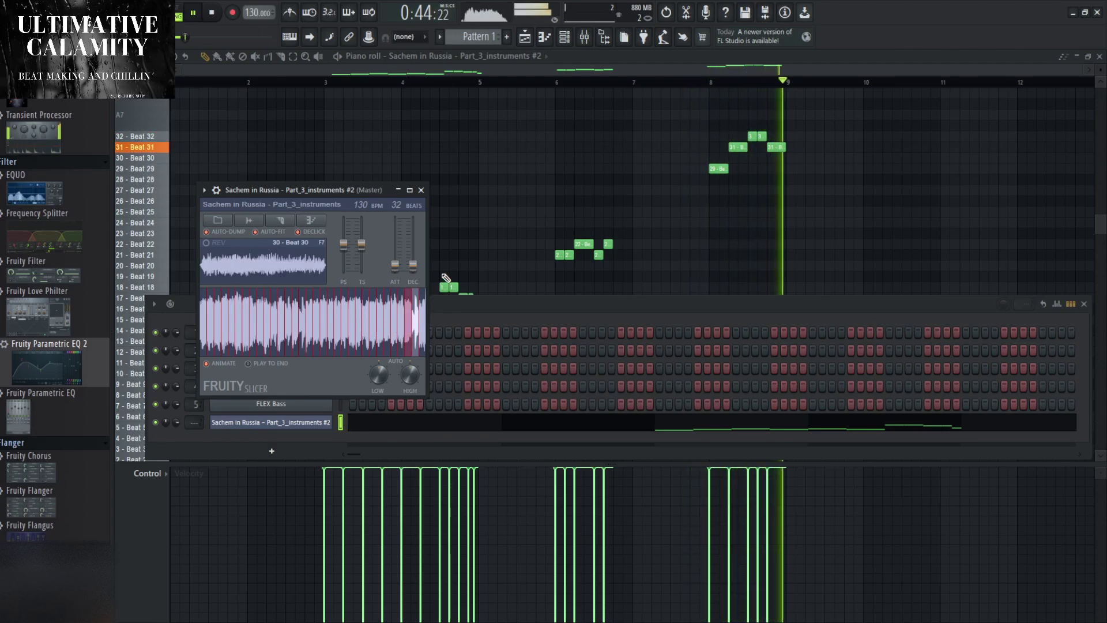
left_click(421, 190)
left_click(1084, 304)
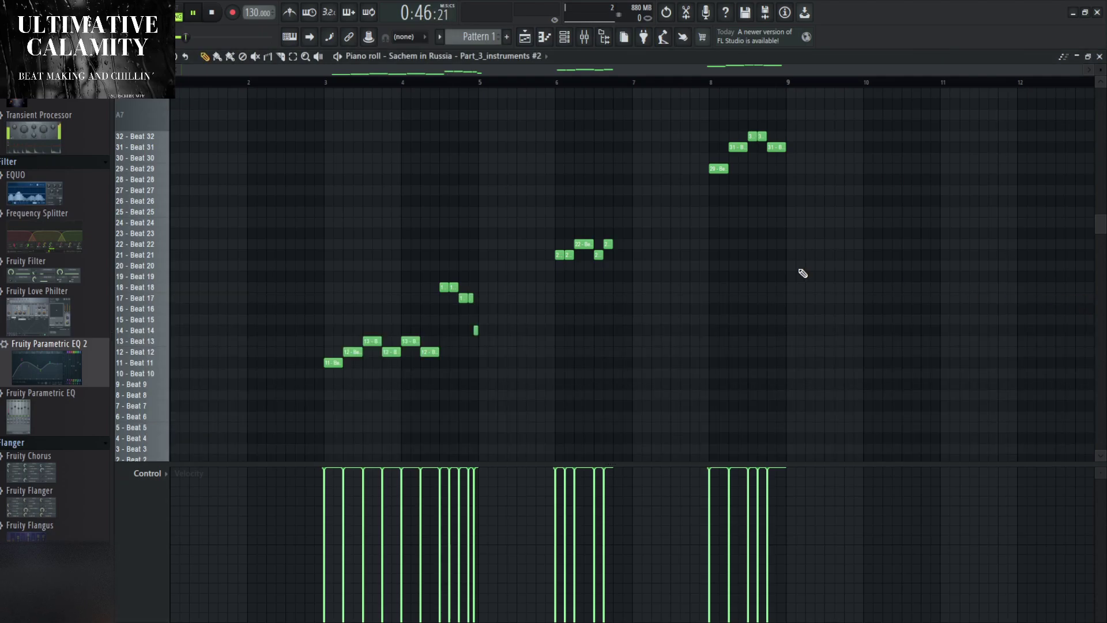
Rework bar 8 to begin with slices 31 and 32, and move the slice 29 note from its start to its end.
scroll(750, 179, "up", 2)
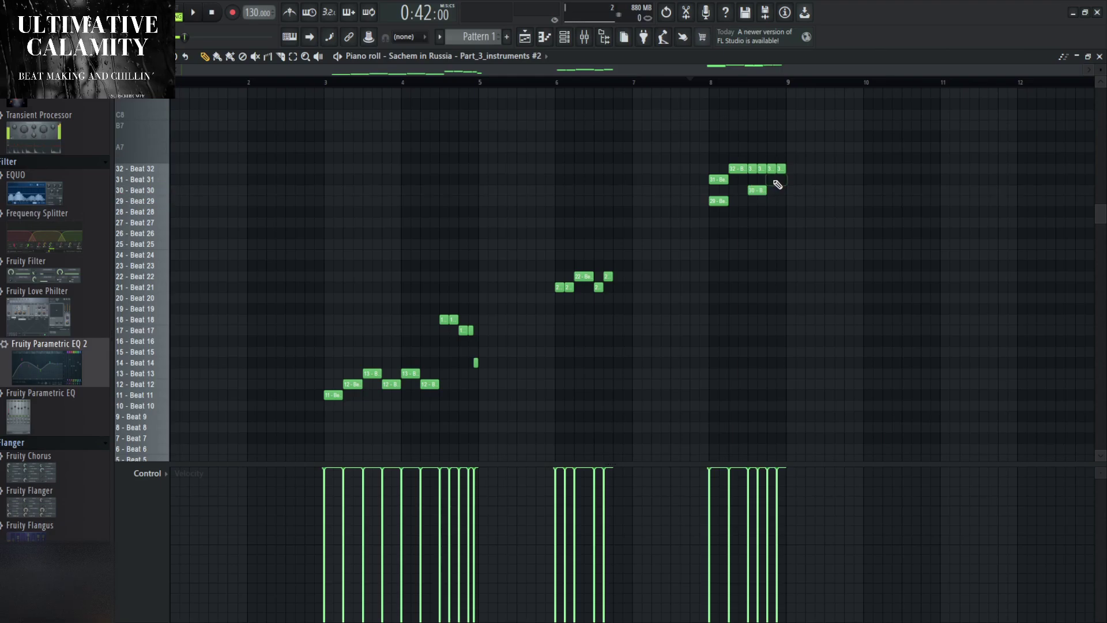
key("space")
left_click(776, 201)
right_click(718, 200)
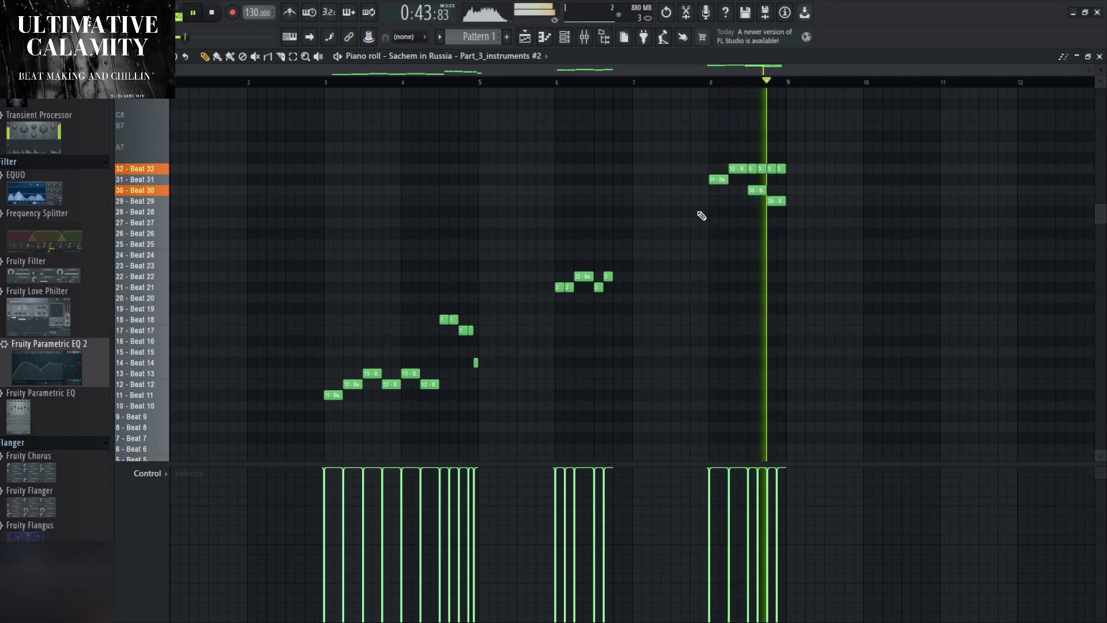
Lower the velocity of the short slice 32 notes and the slice 30 and 29 notes in bar 8, and play them.
key("e")
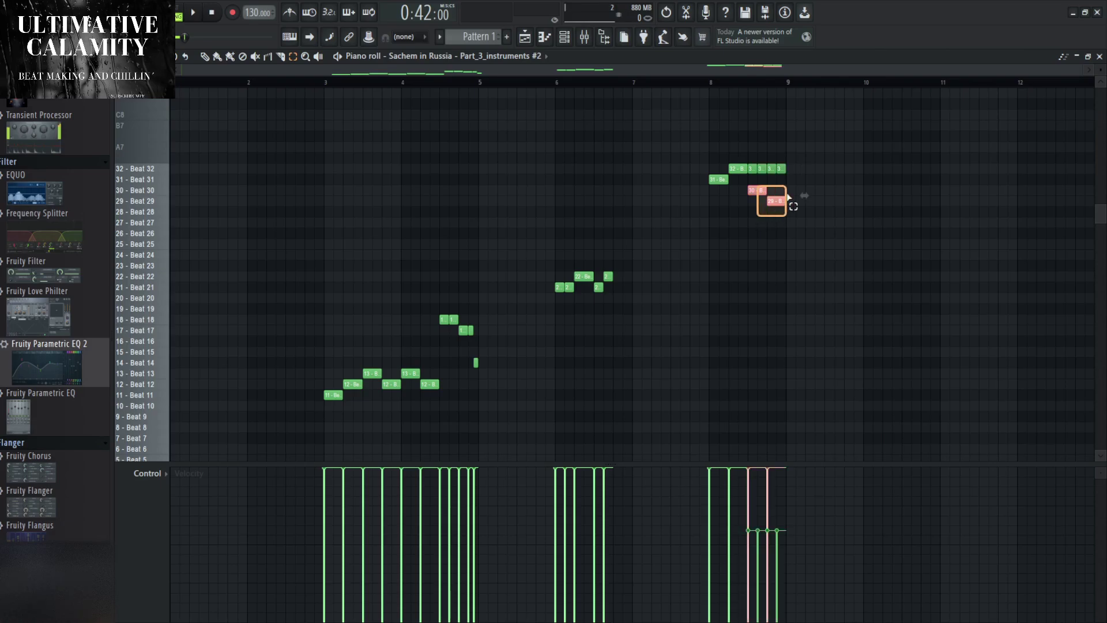
scroll(815, 247, "down", 3)
key("space")
scroll(808, 247, "up", 4)
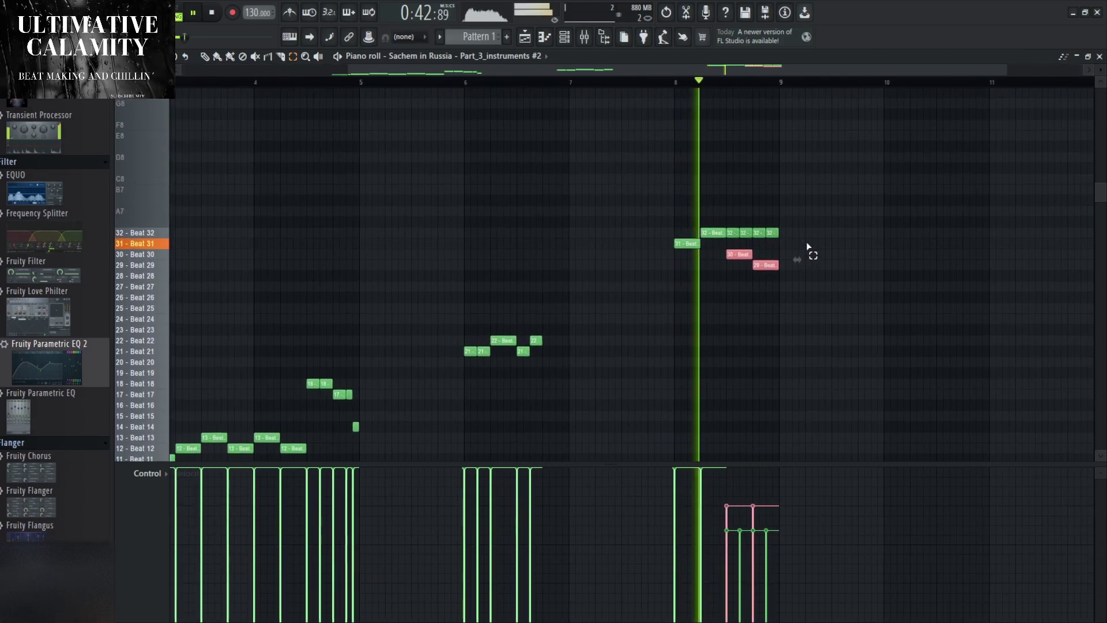
scroll(835, 273, "down", 2)
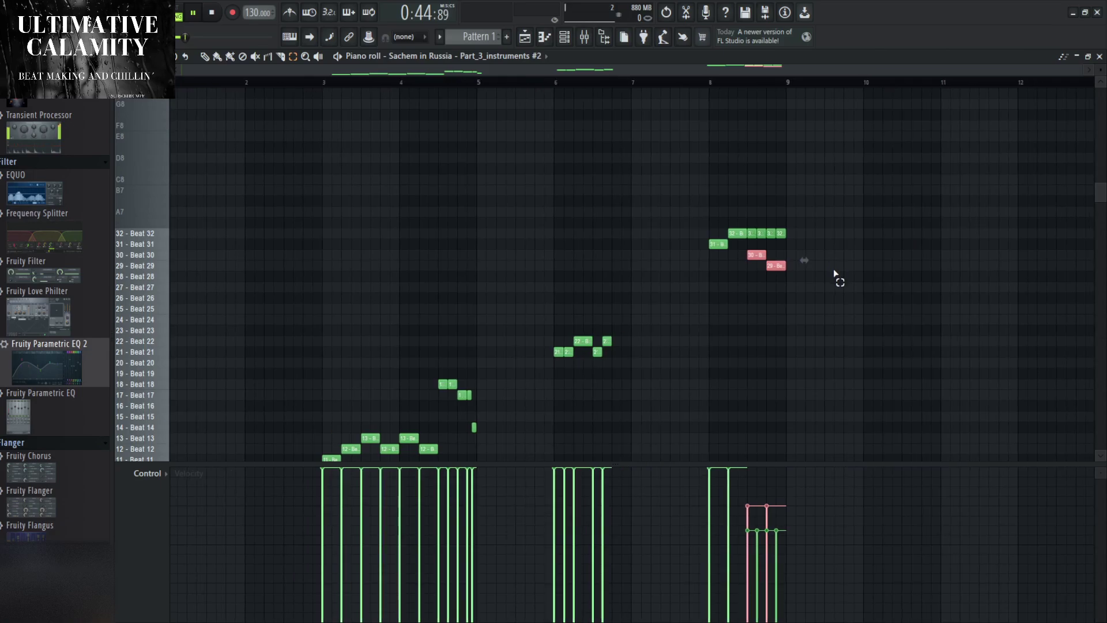
scroll(836, 268, "down", 4)
Open the playlist and listen to the arrangement from bar 9 through the chopped pattern.
key("F5")
key("space")
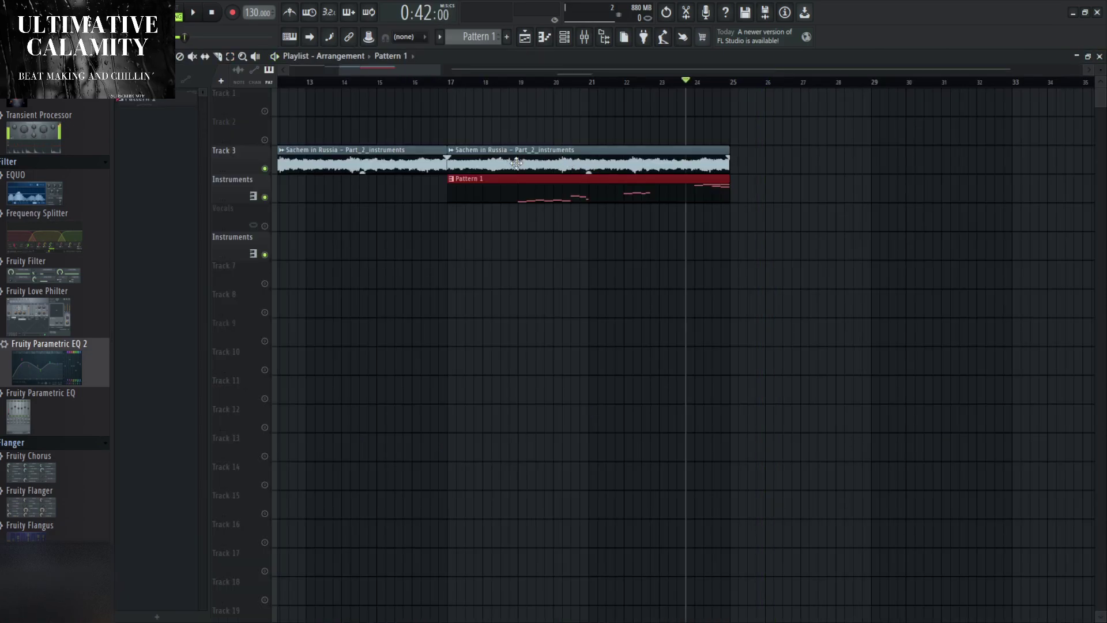
scroll(390, 247, "down", 4)
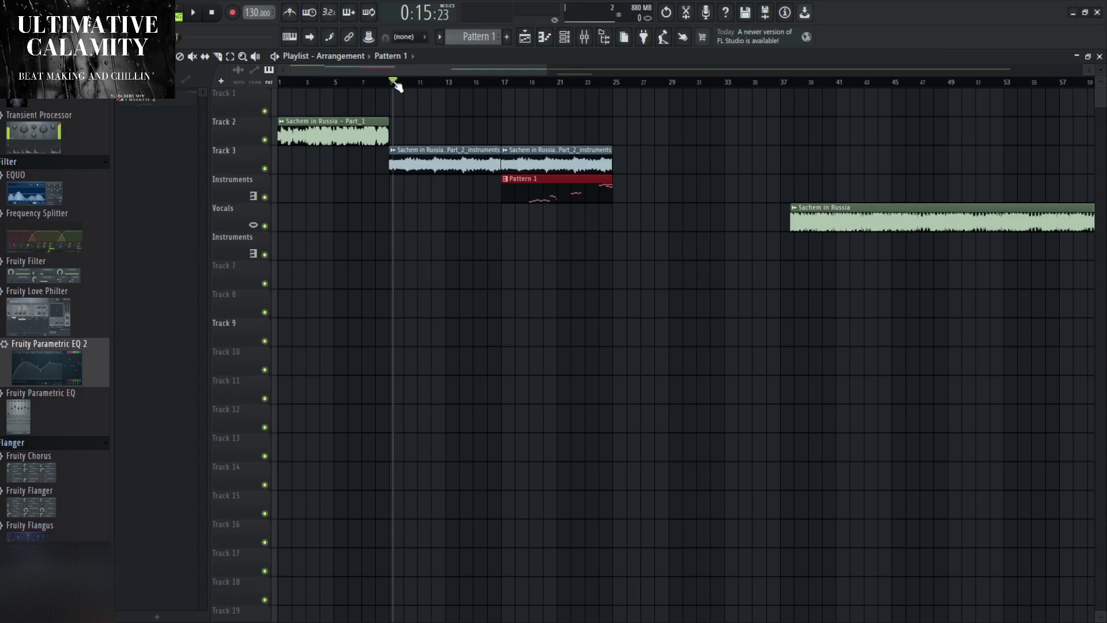
key("space")
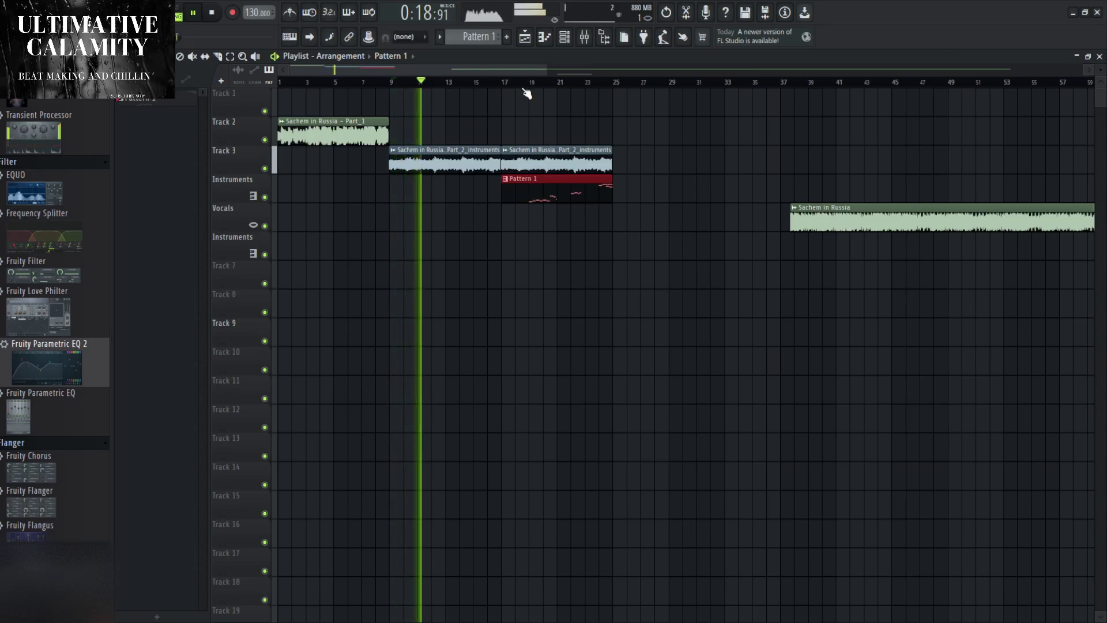
key("F6")
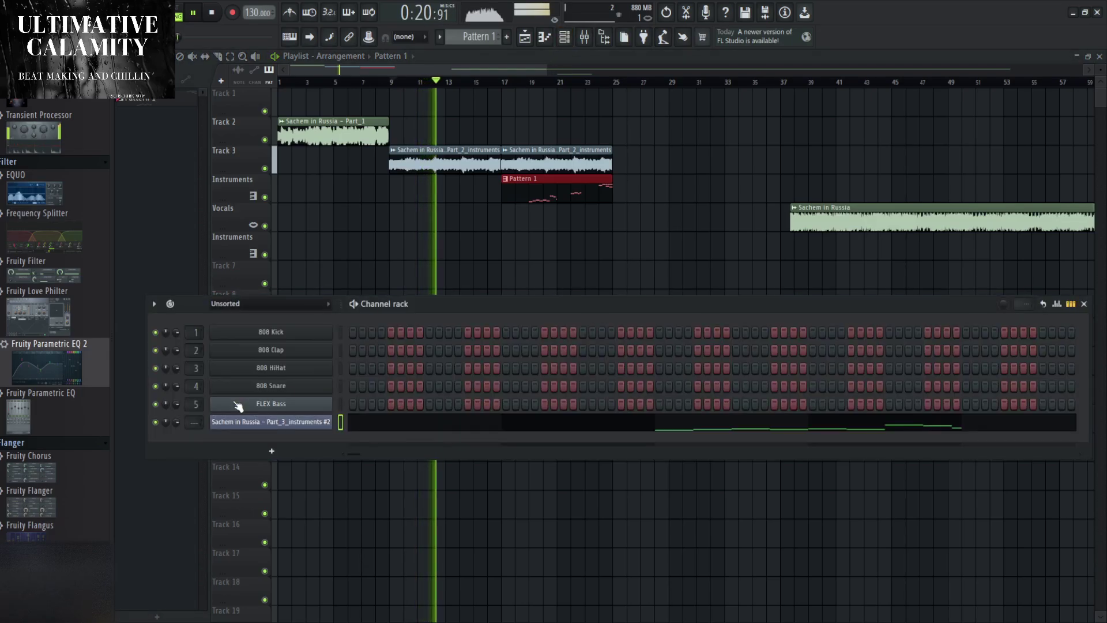
key("F6")
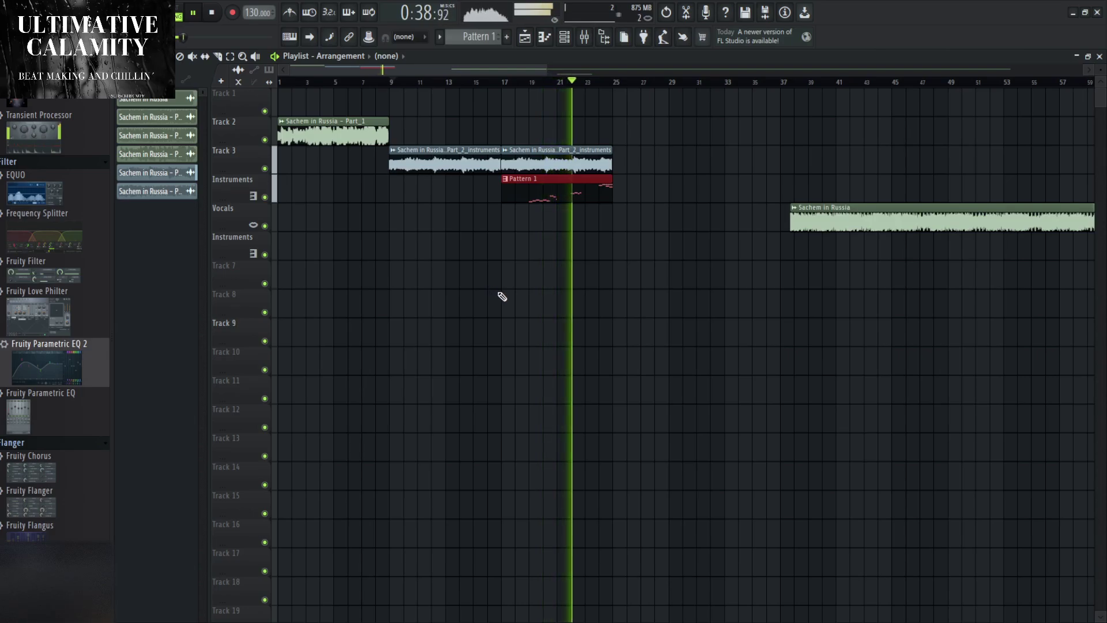
Reopen Pattern 1's notes, place a slice 16 note at the end of bar 6, and delete the extra note following it.
left_click(547, 218)
double_click(559, 213)
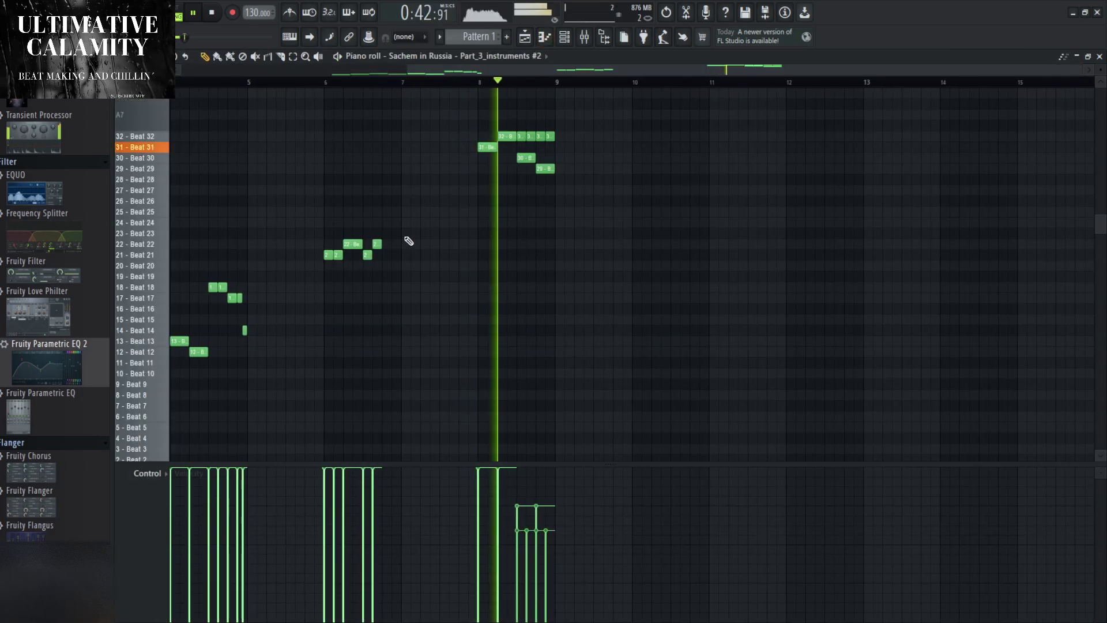
key("space")
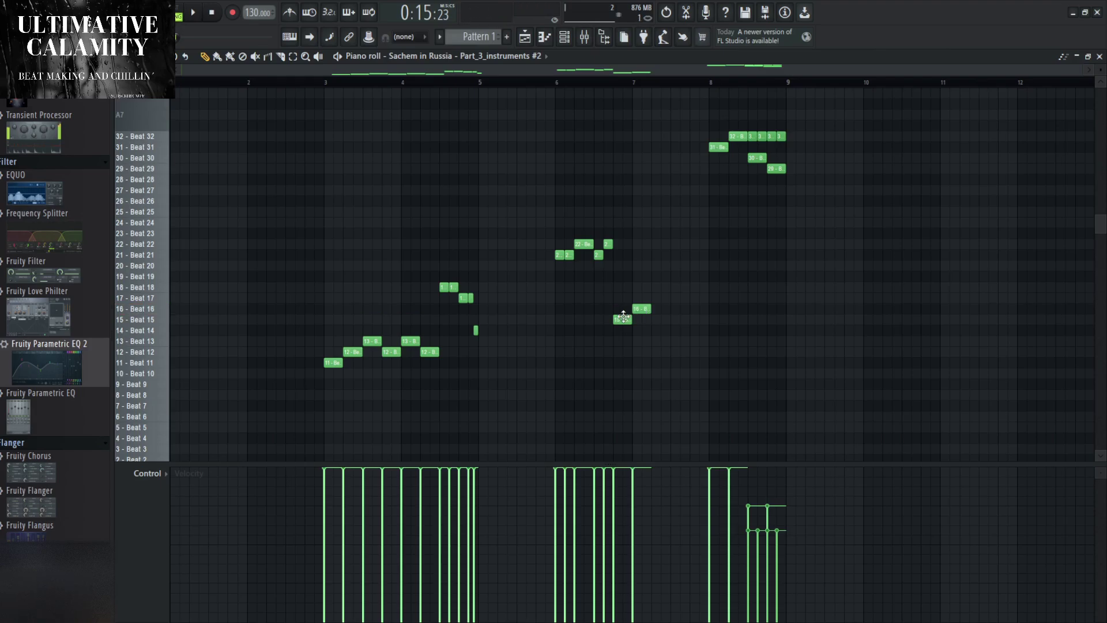
left_click(557, 82)
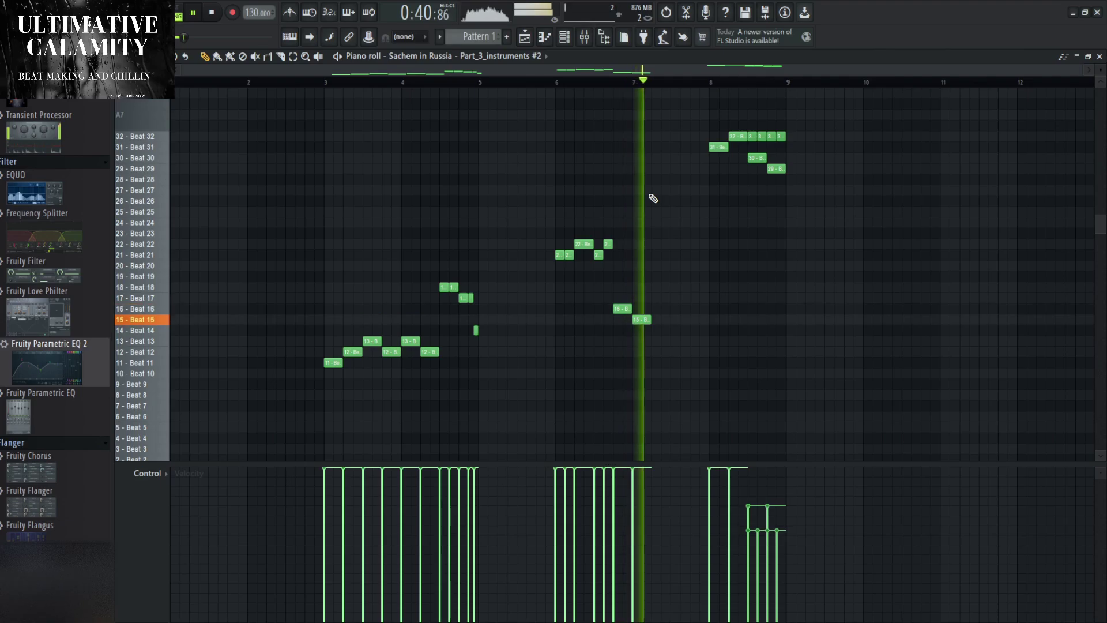
left_click_drag(634, 320, 642, 309)
right_click(642, 309)
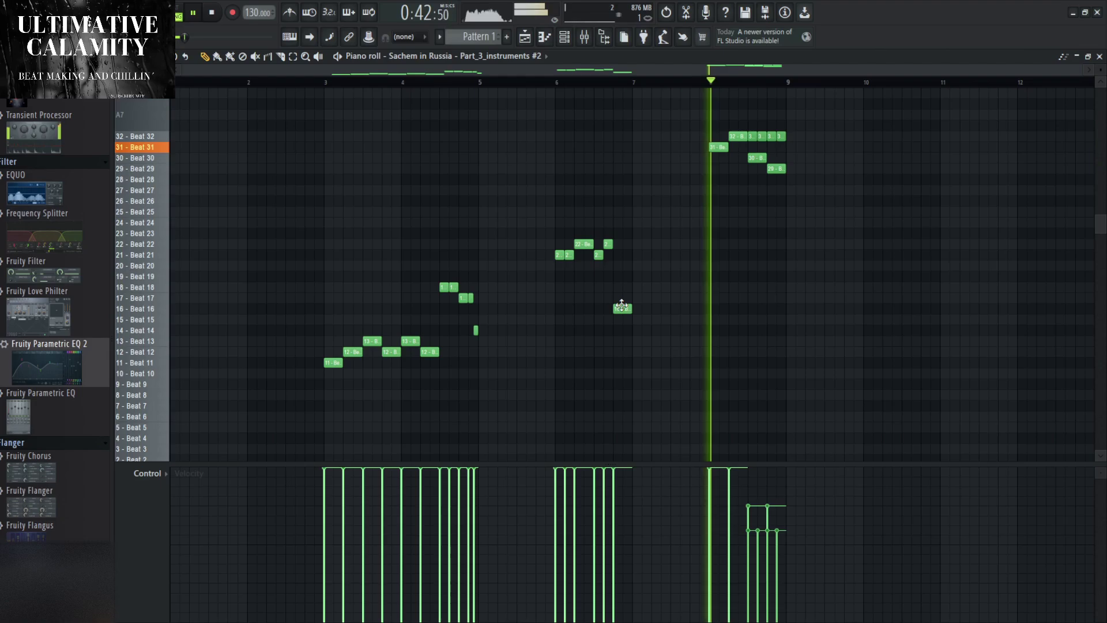
Return to Pattern 1's piano roll and delete all notes in bar 8.
left_click(1100, 56)
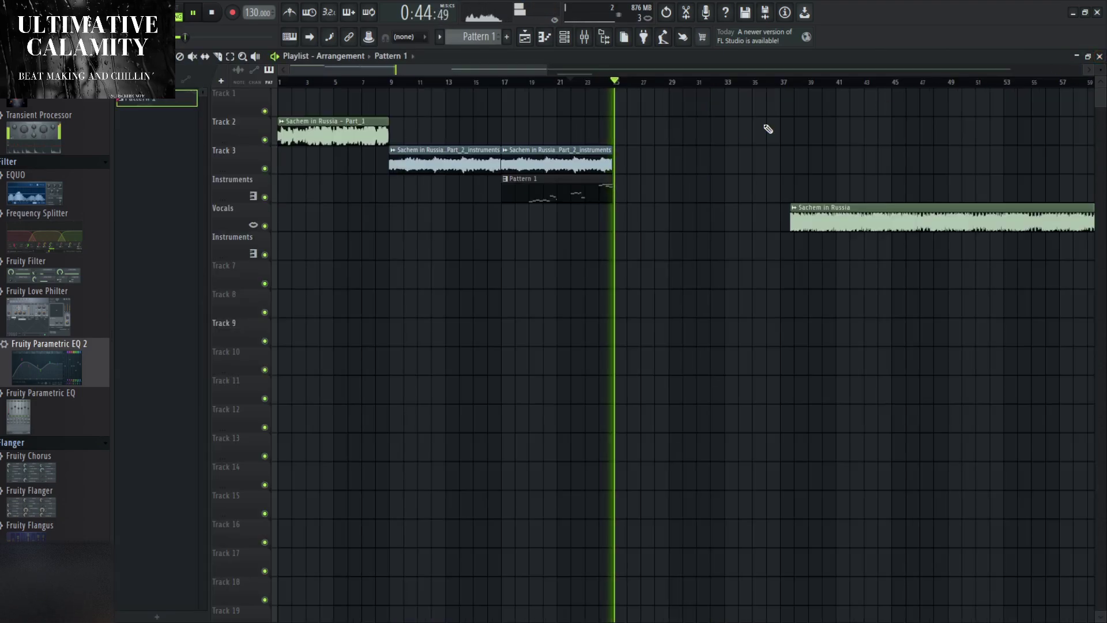
double_click(558, 178)
left_click_drag(611, 222, 813, 116)
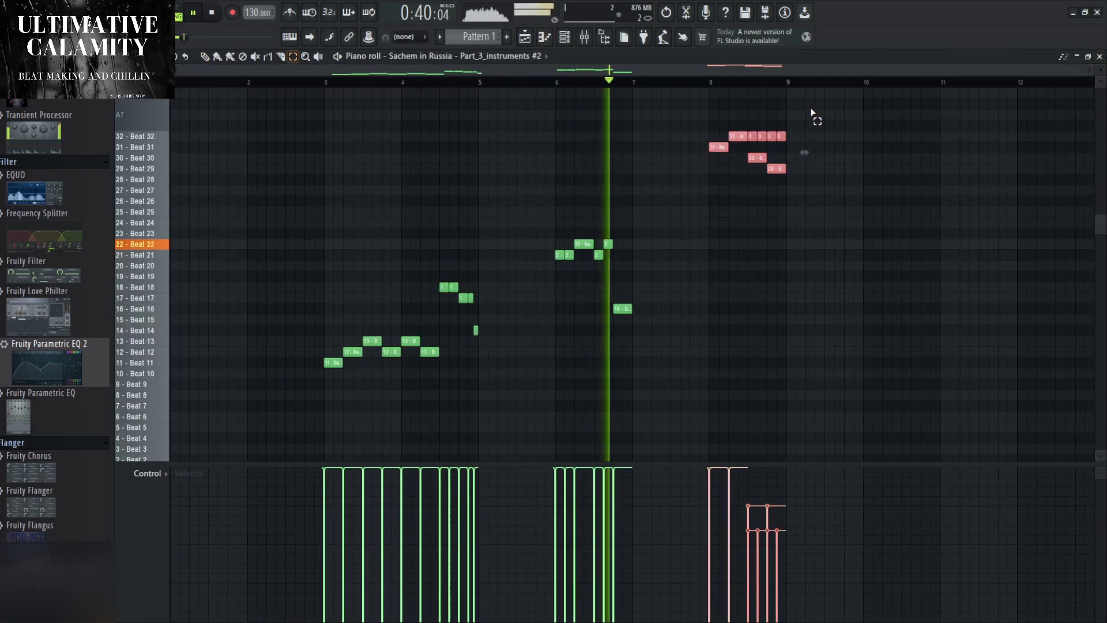
key("Delete")
Copy the bar 4 part of the opening phrase into bar 8, raise the copied notes one octave, and play them.
left_click_drag(536, 410, 293, 250)
key("ctrl+b")
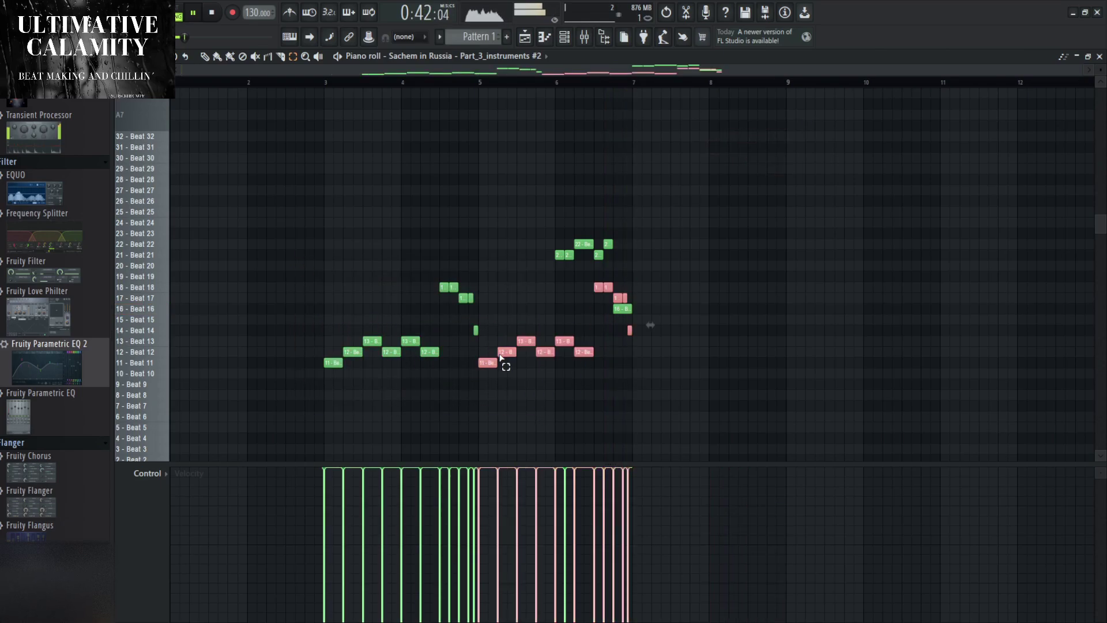
left_click_drag(490, 363, 645, 364)
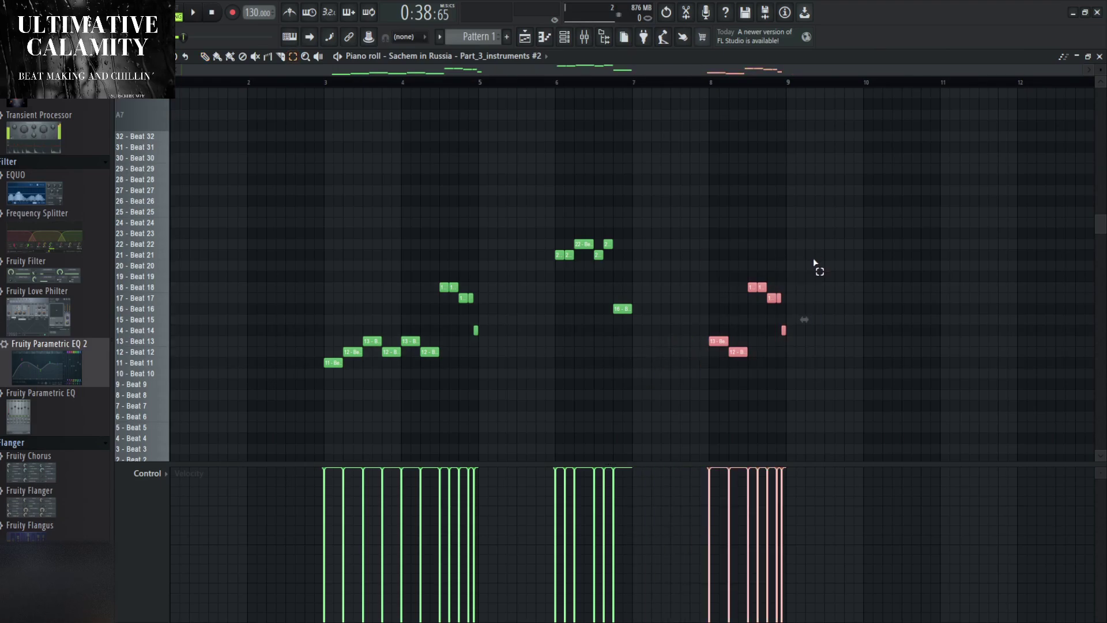
key("ctrl+Up")
key("space")
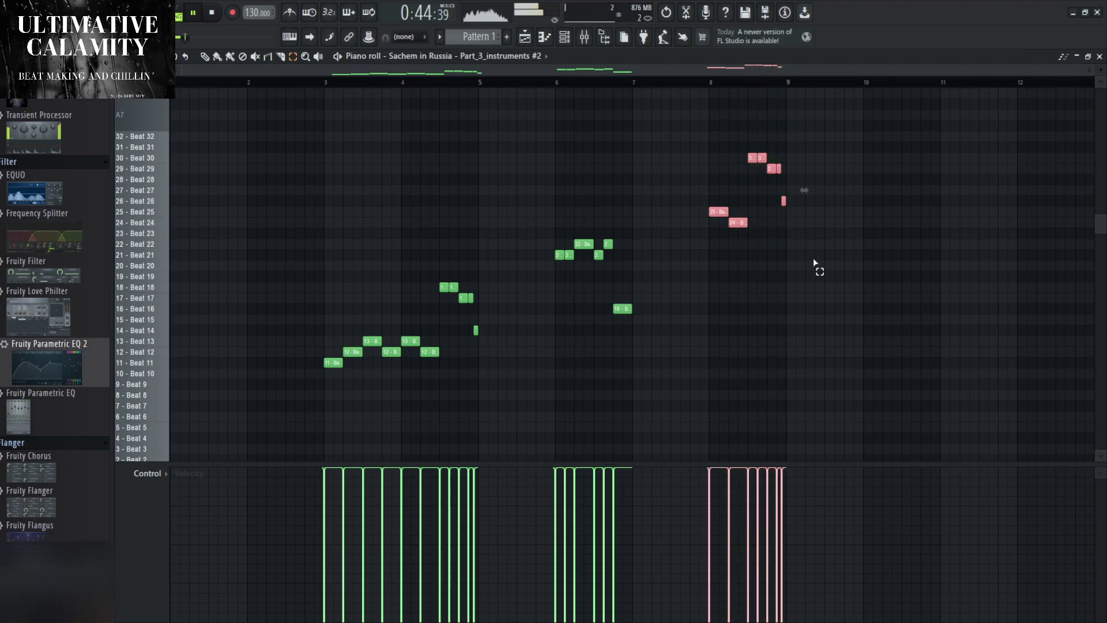
Move the full Sachem in Russia clip earlier on the Vocals track in the playlist, and slice it at bar 33.
left_click(1100, 56)
scroll(710, 254, "down", 3)
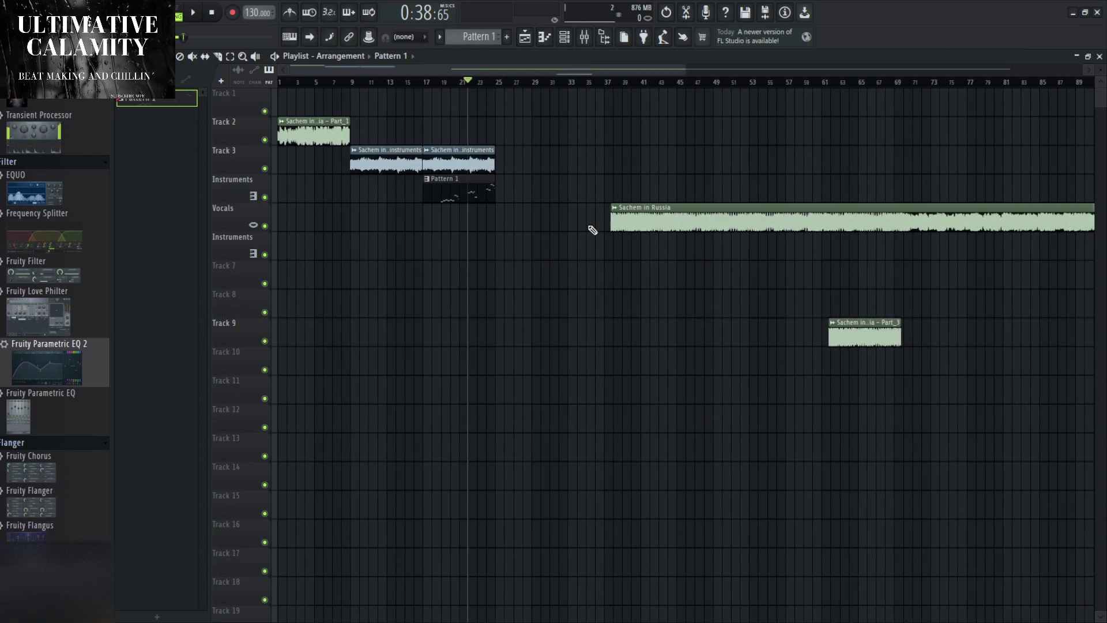
scroll(592, 223, "down", 2)
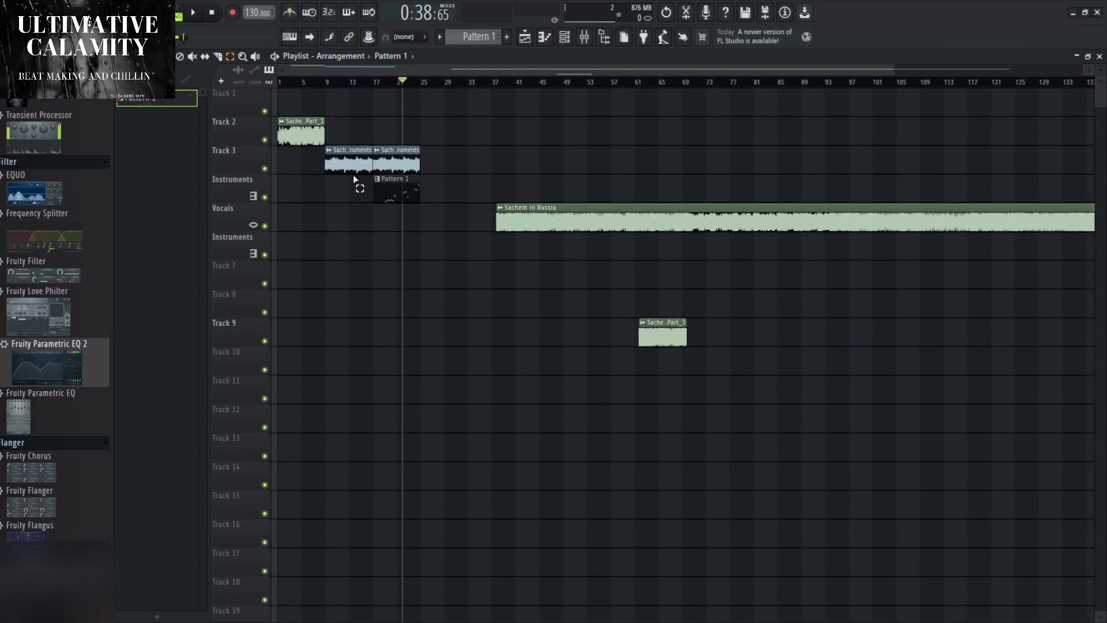
scroll(699, 250, "down", 2)
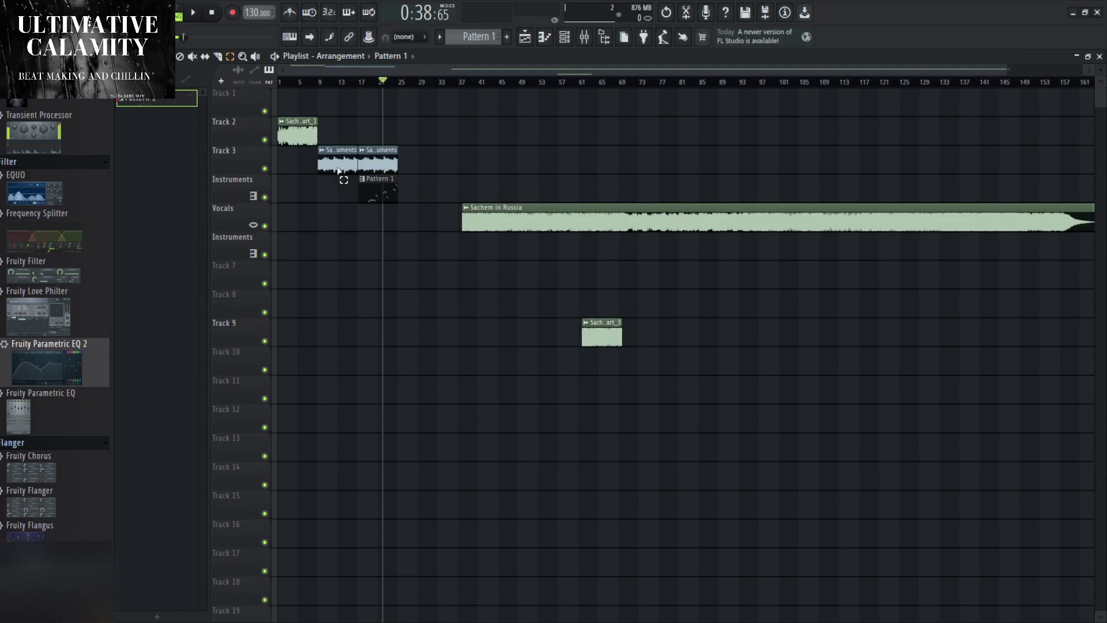
scroll(593, 211, "up", 4)
scroll(596, 222, "down", 4)
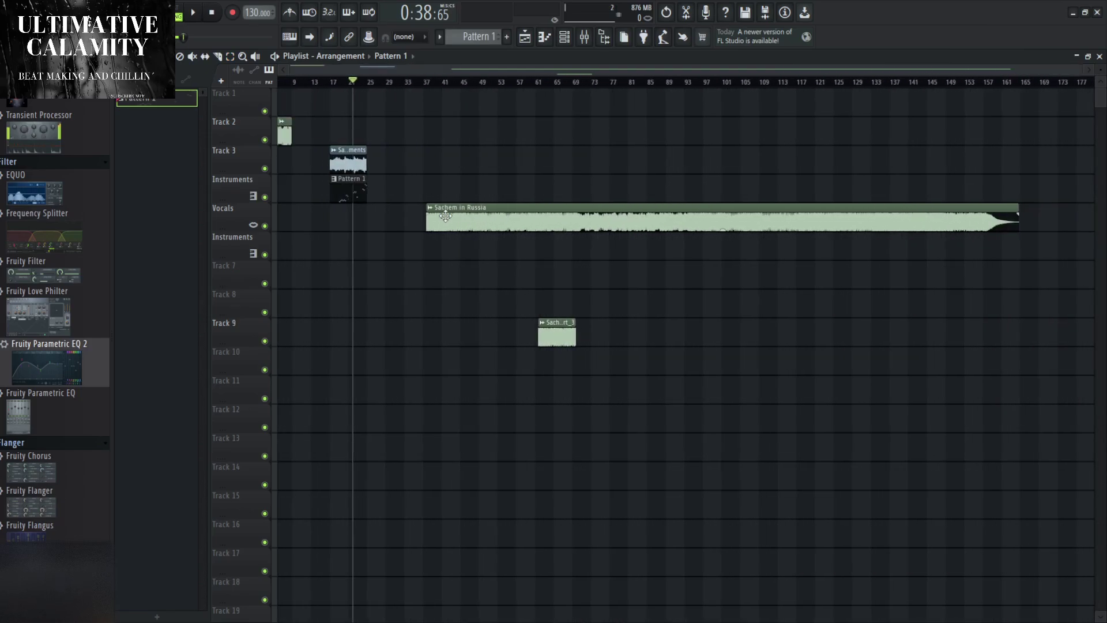
scroll(598, 239, "up", 4)
scroll(457, 246, "down", 3)
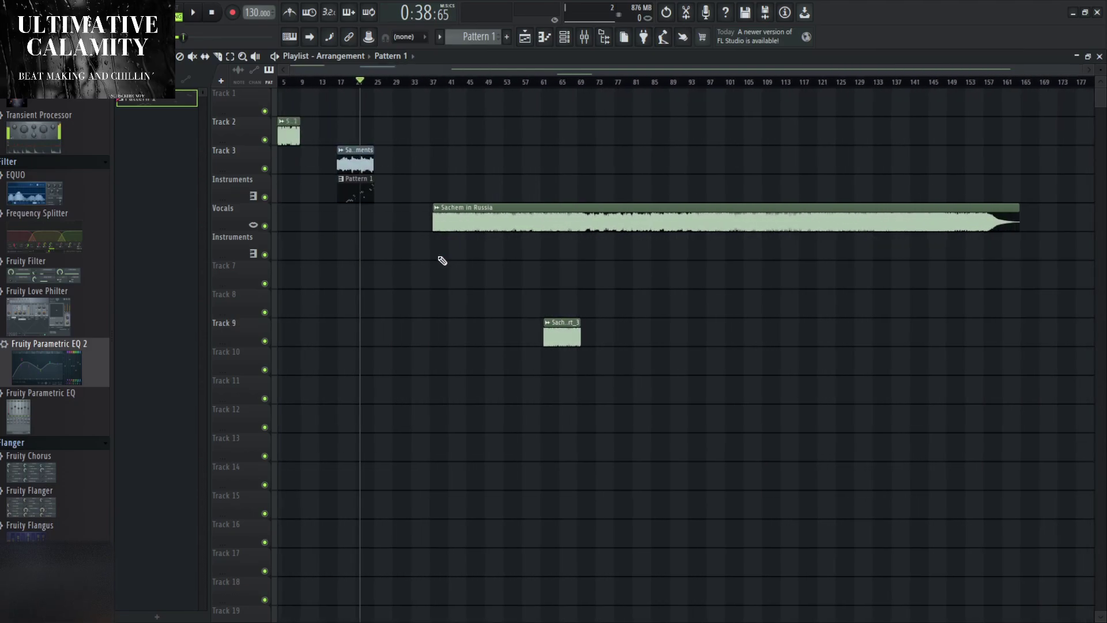
left_click_drag(567, 222, 405, 230)
scroll(445, 244, "up", 6)
key("c")
scroll(490, 190, "down", 2)
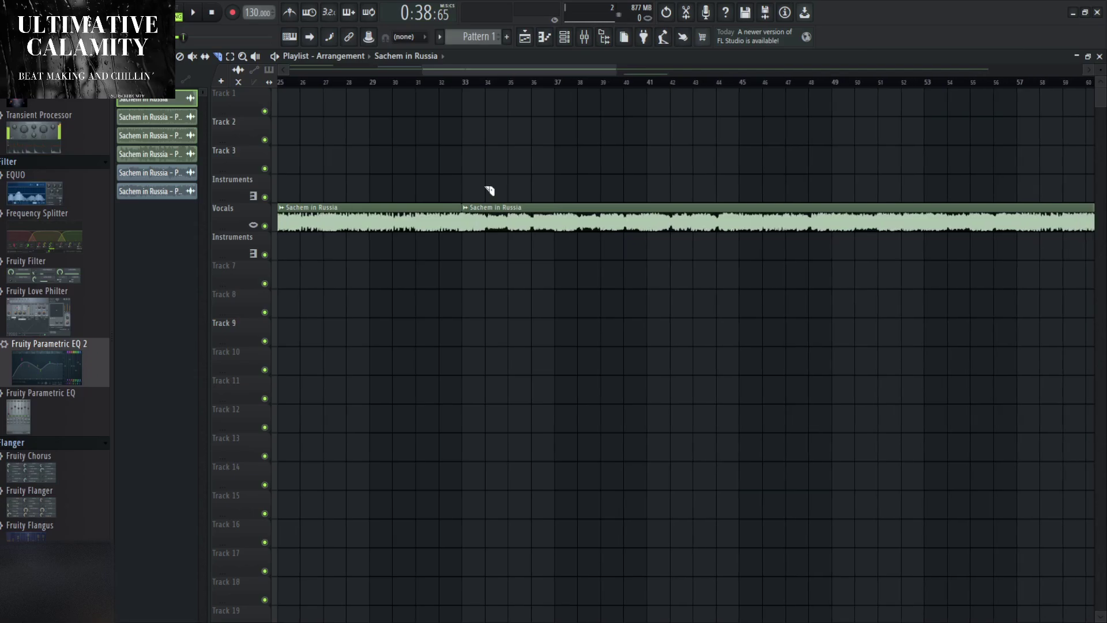
Play the playlist from bar 33, and delete the part of the Sachem in Russia clip before the cut.
left_click(464, 86)
key("space")
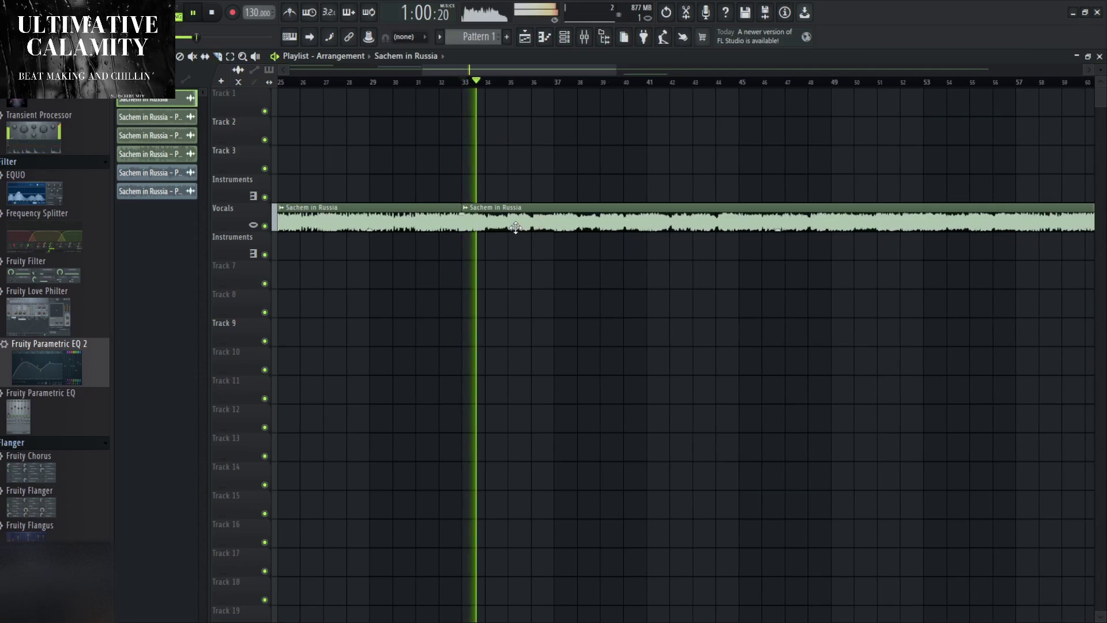
right_click(450, 216)
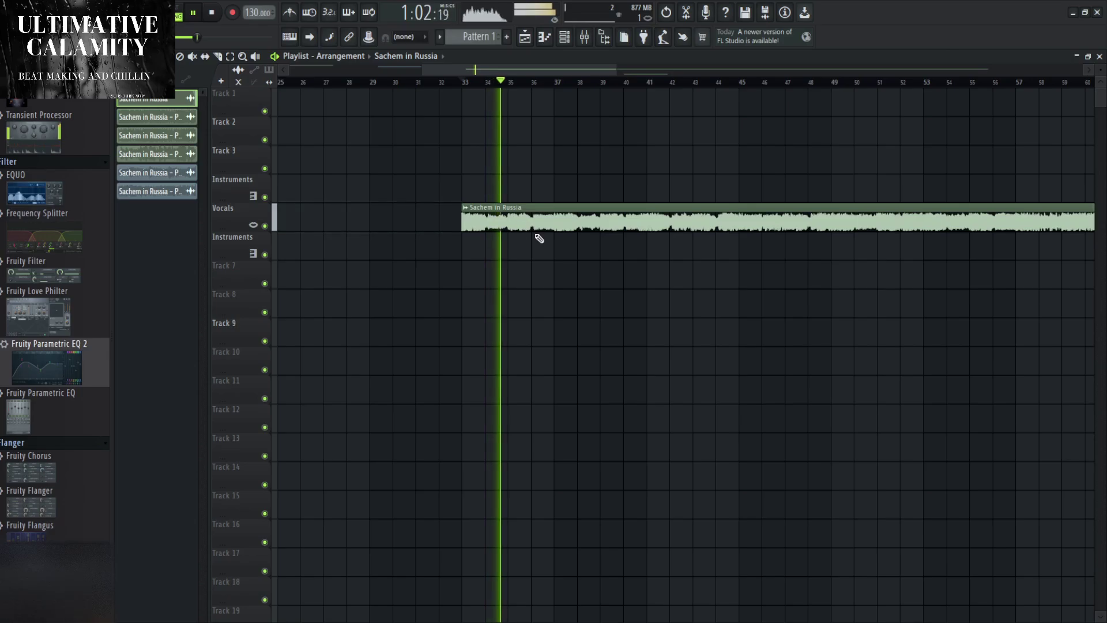
Slice the full Sachem in Russia clip at bar 41, and make the section from bar 33 to 41 its own audio clip.
scroll(634, 265, "down", 2)
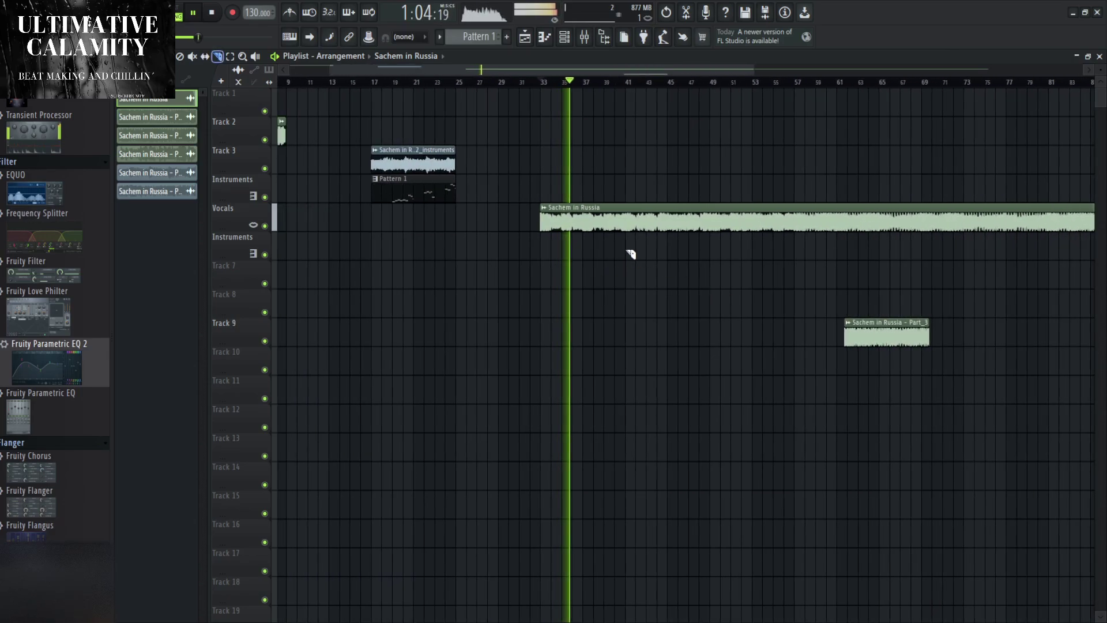
scroll(630, 254, "up", 2)
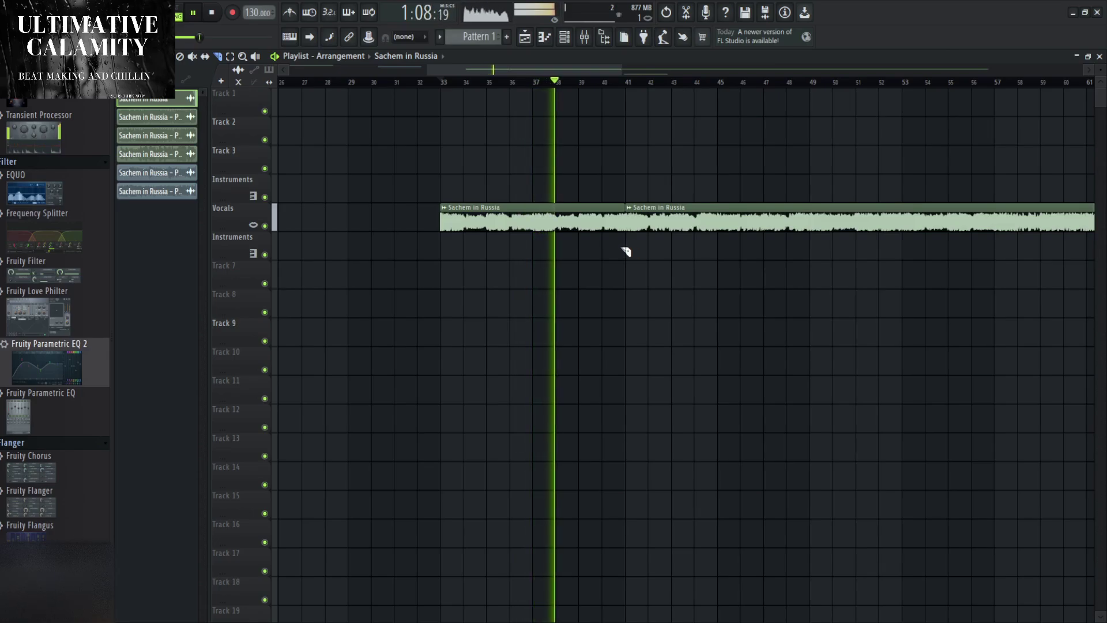
scroll(555, 257, "down", 4)
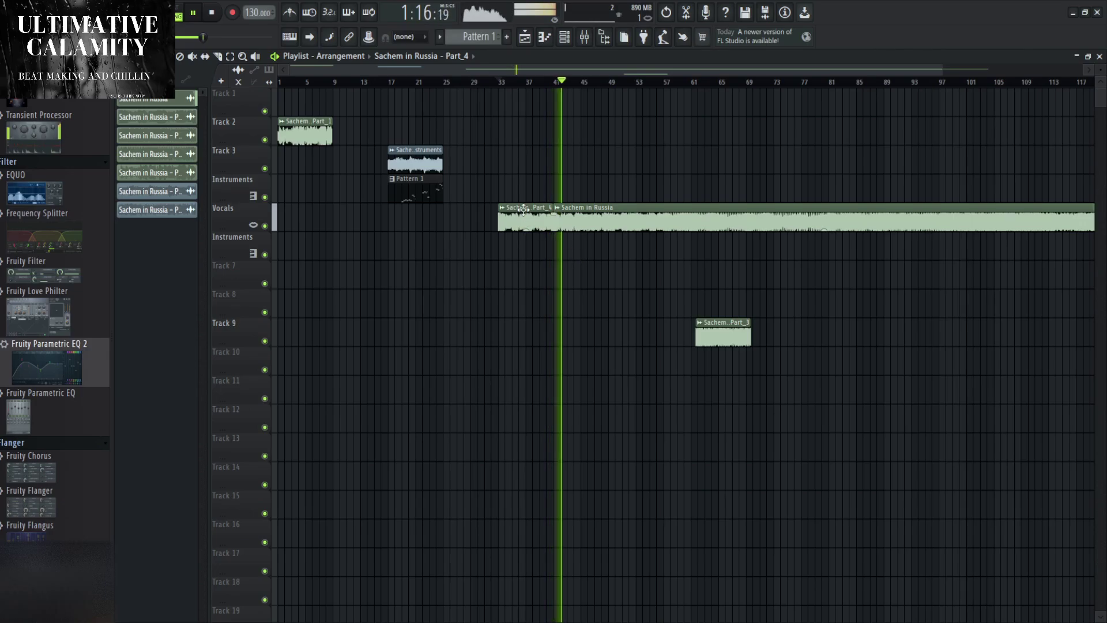
Move the Part_1 clip to Track 1, and place the Part_4 clip on Track 2 starting at bar 9.
left_click_drag(523, 209, 401, 129)
scroll(485, 235, "up", 3)
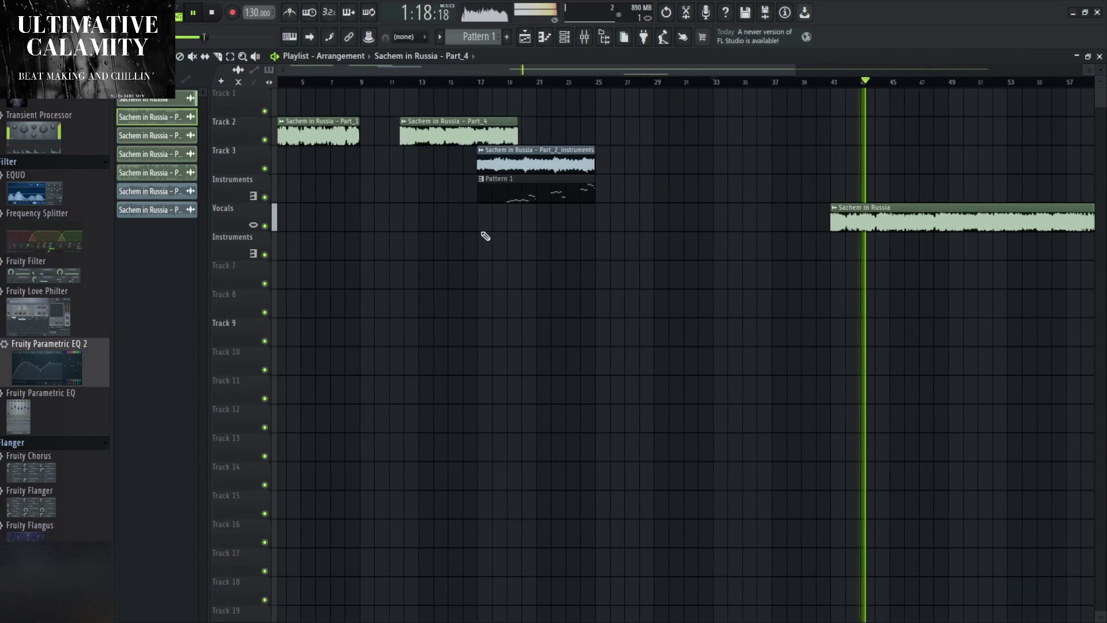
scroll(447, 209, "down", 3)
key("space")
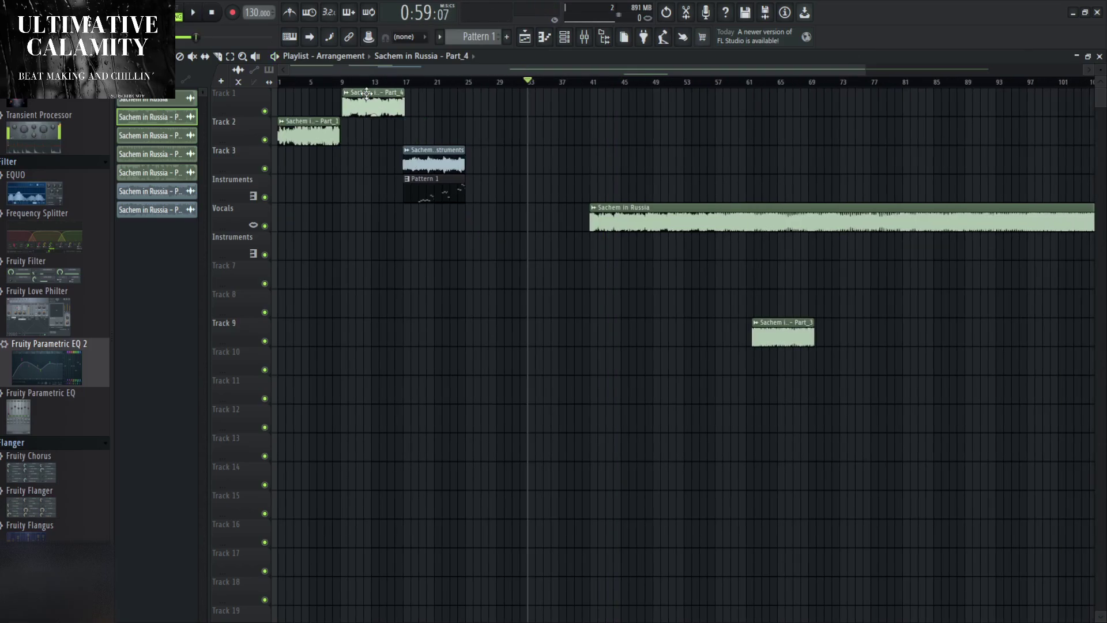
scroll(338, 114, "up", 5)
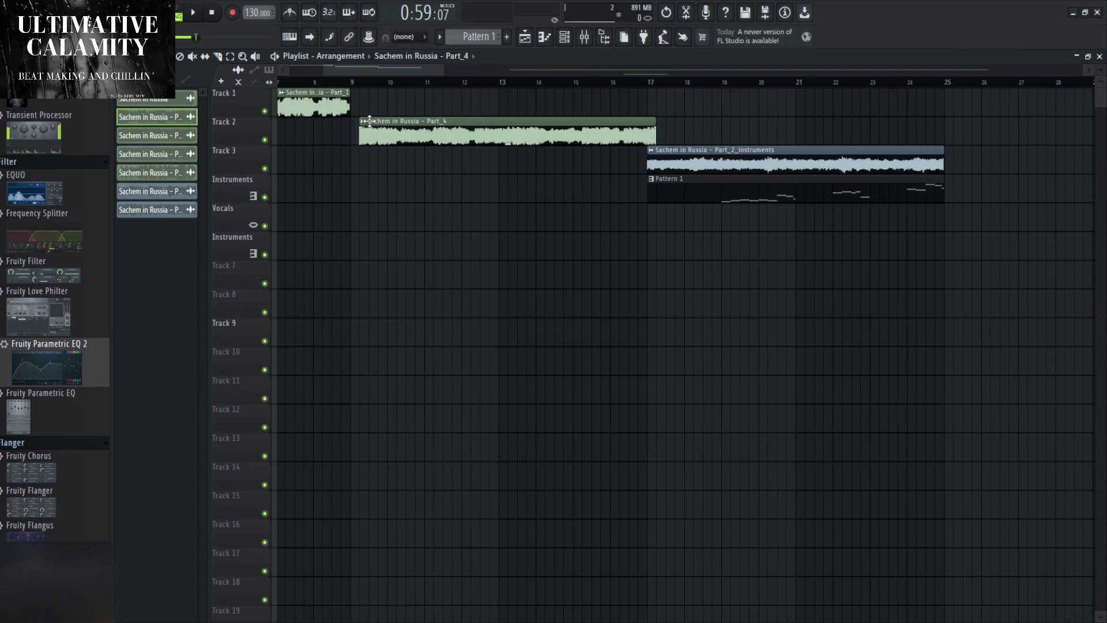
left_click_drag(370, 120, 356, 129)
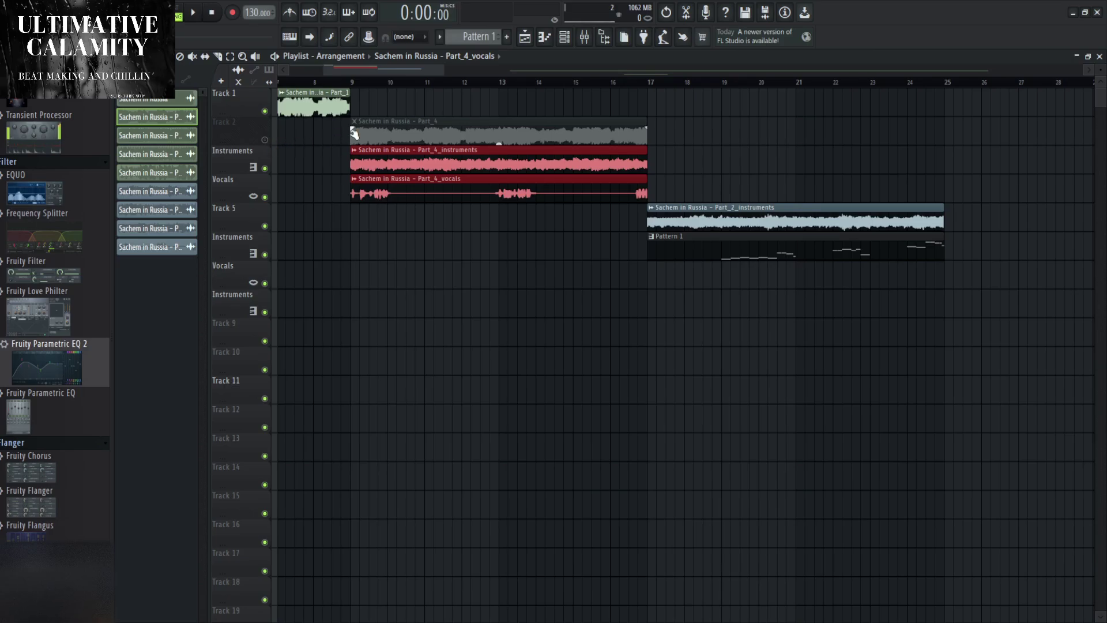
Extract the instruments and vocals stems from Part_4, and replace the original clip on Track 2 with the instruments stem.
left_click(395, 120)
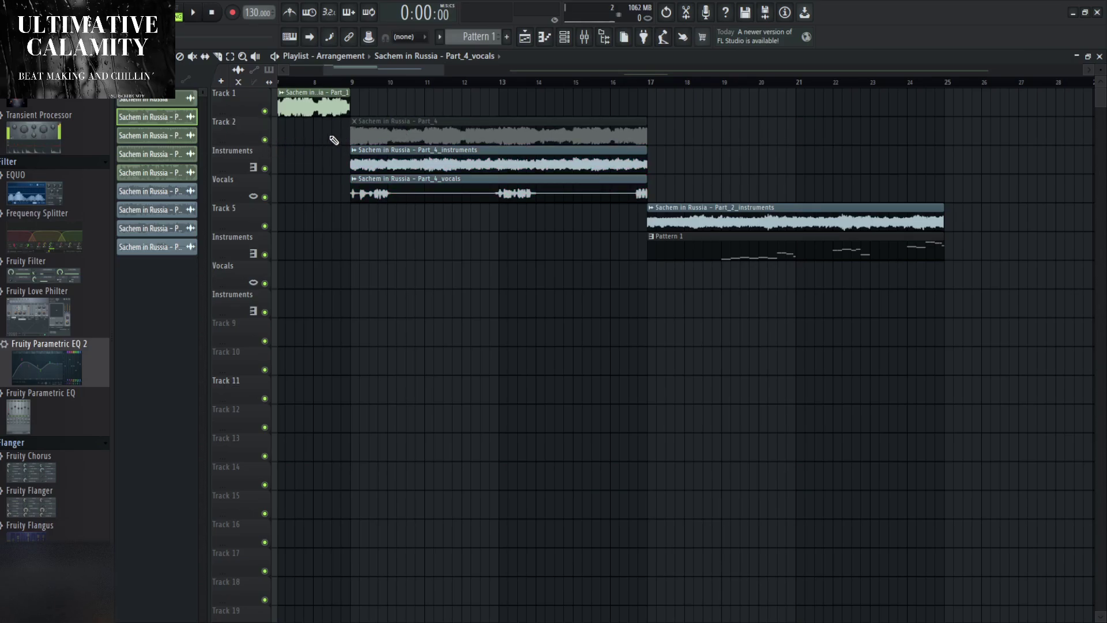
right_click(407, 140)
left_click_drag(410, 156, 407, 122)
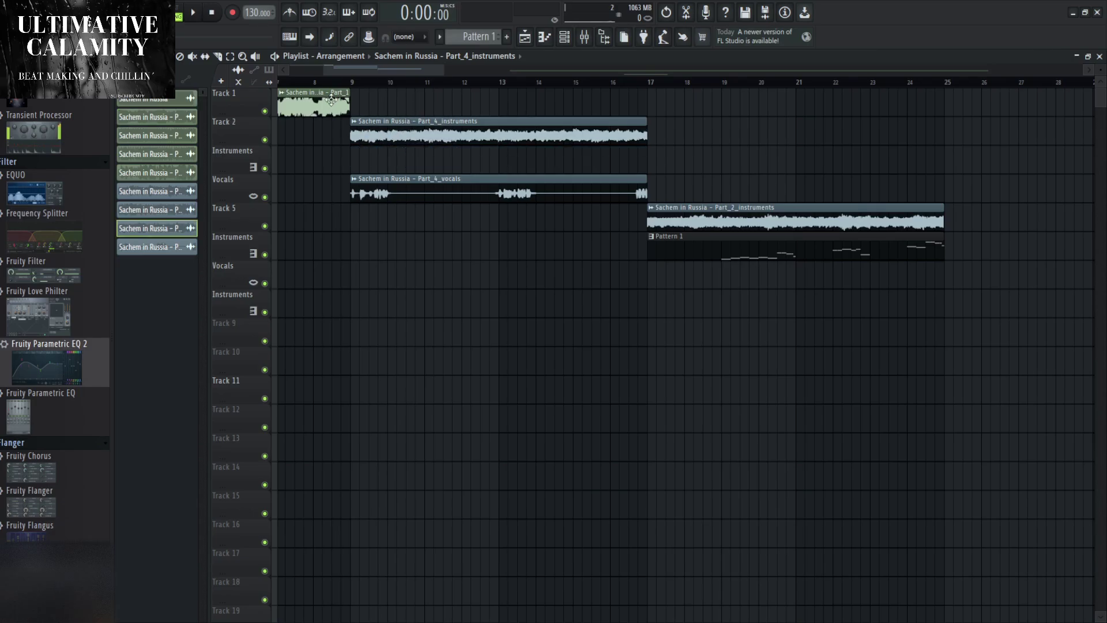
Slice the Part_4 vocals at bar 11, and move the first phrase one track up so it starts at bar 11.
left_click(332, 82)
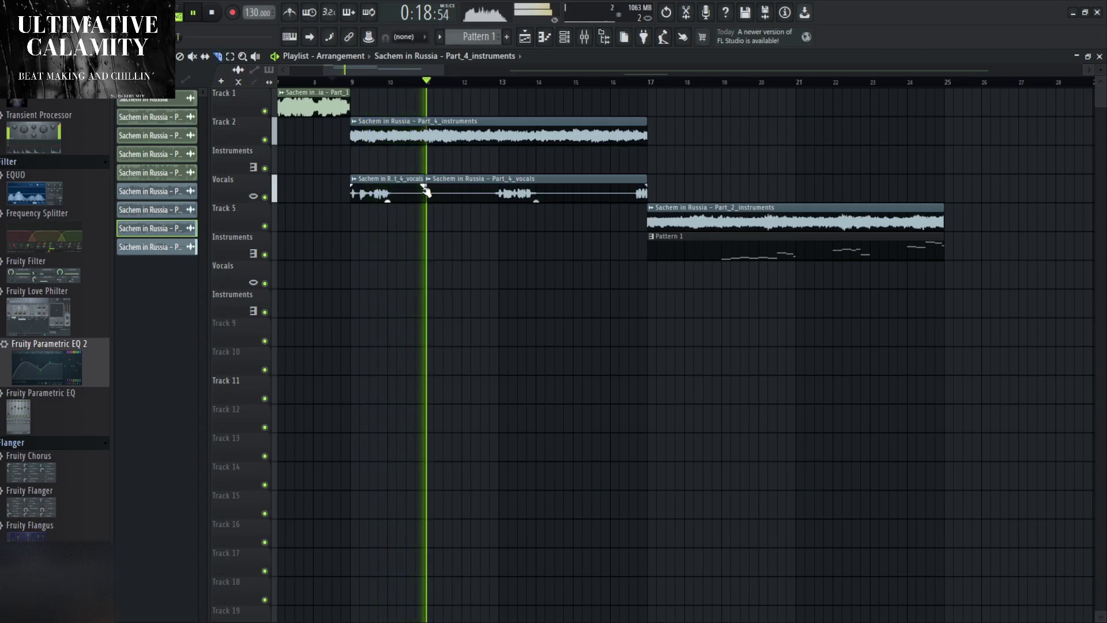
left_click_drag(410, 185, 446, 163)
key("space")
key("space")
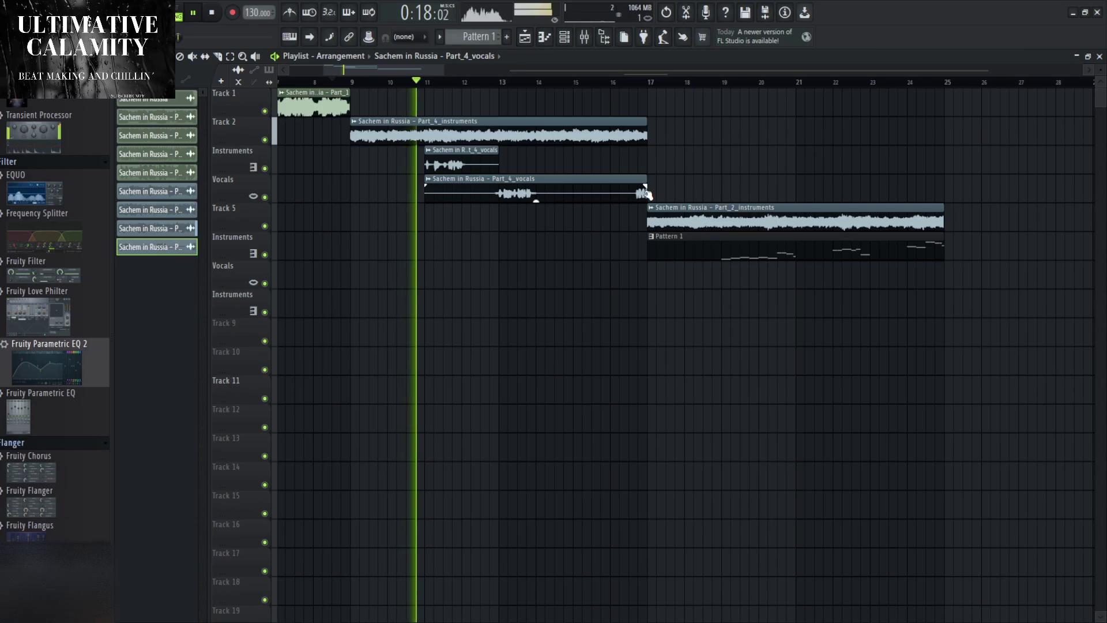
Slice the Part_4 vocals clip at bar 16.
scroll(623, 214, "up", 2, "ctrl")
left_click_drag(592, 228, 593, 172)
double_click(614, 182)
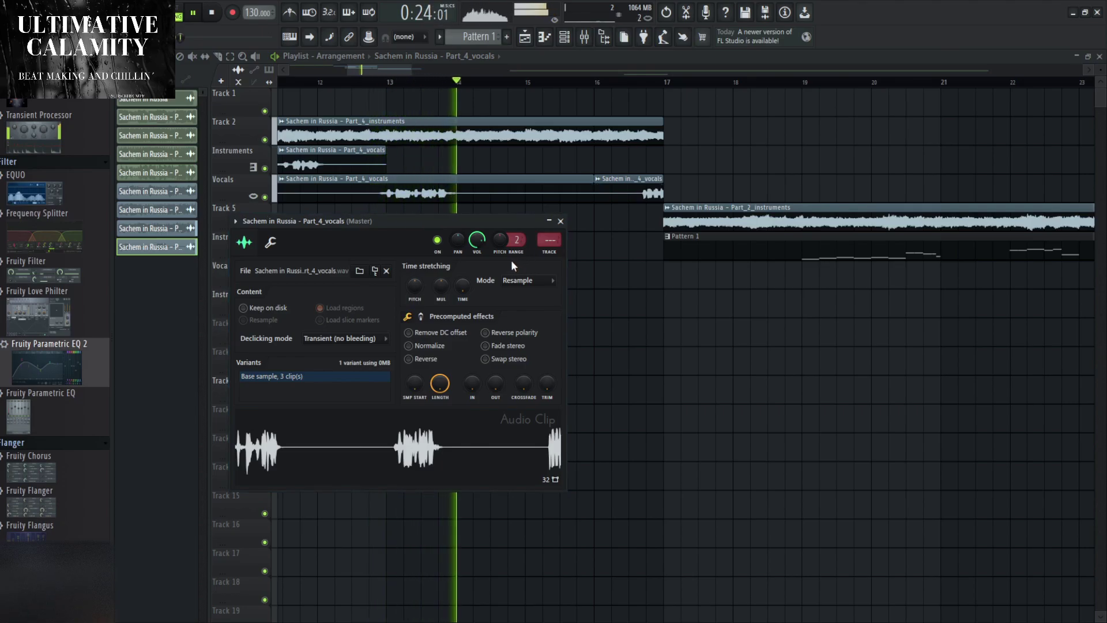
left_click(560, 221)
Trim the Part_4 instruments clip to end at about bar 16.75, and move the last vocals slice to Track 5 at about bar 15.5.
scroll(532, 303, "down", 3, "ctrl")
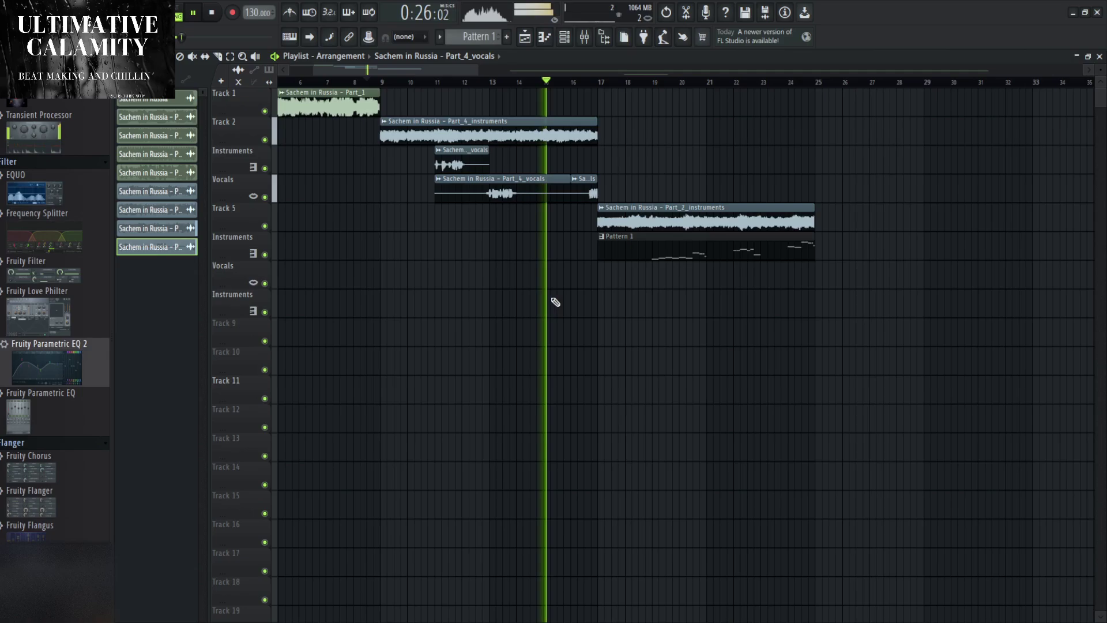
scroll(556, 297, "up", 3, "ctrl")
left_click_drag(661, 135, 645, 134)
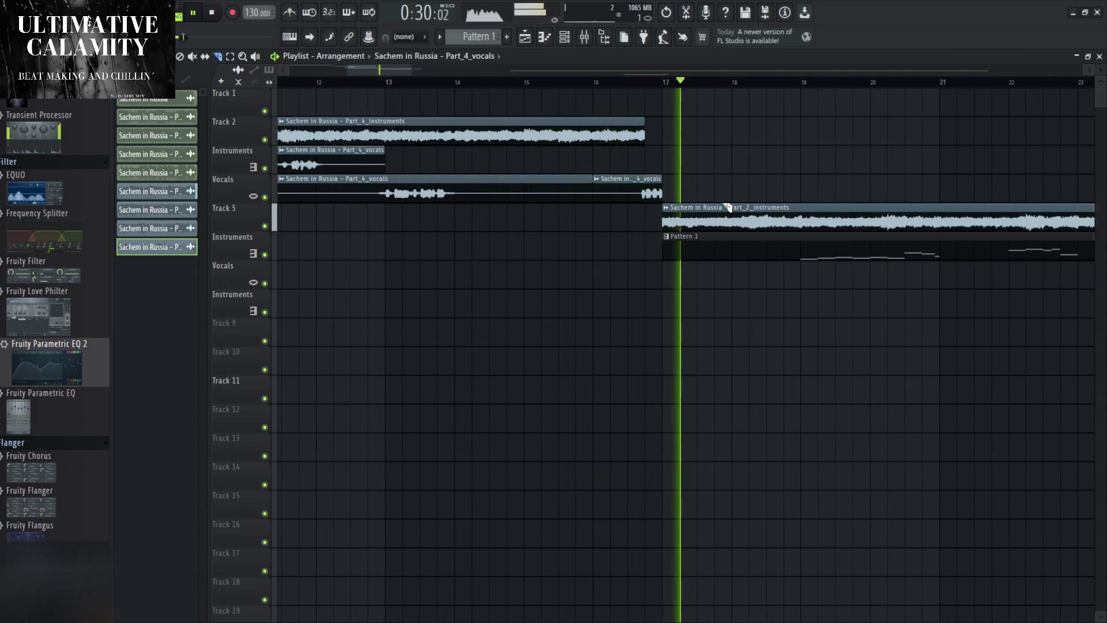
scroll(597, 274, "down", 5, "ctrl")
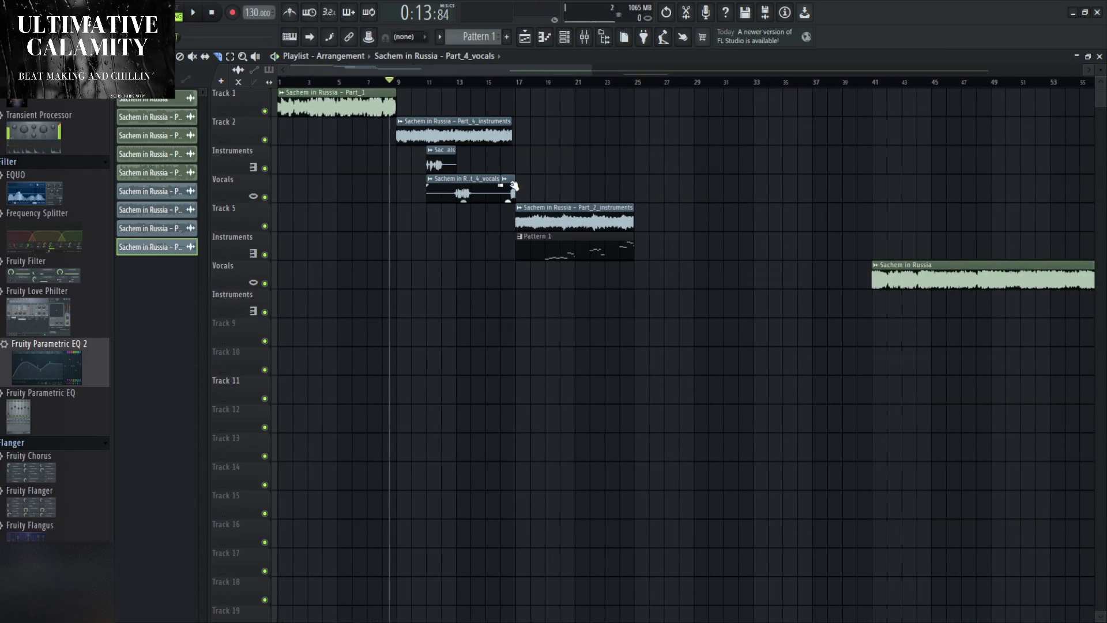
scroll(495, 231, "up", 5, "ctrl")
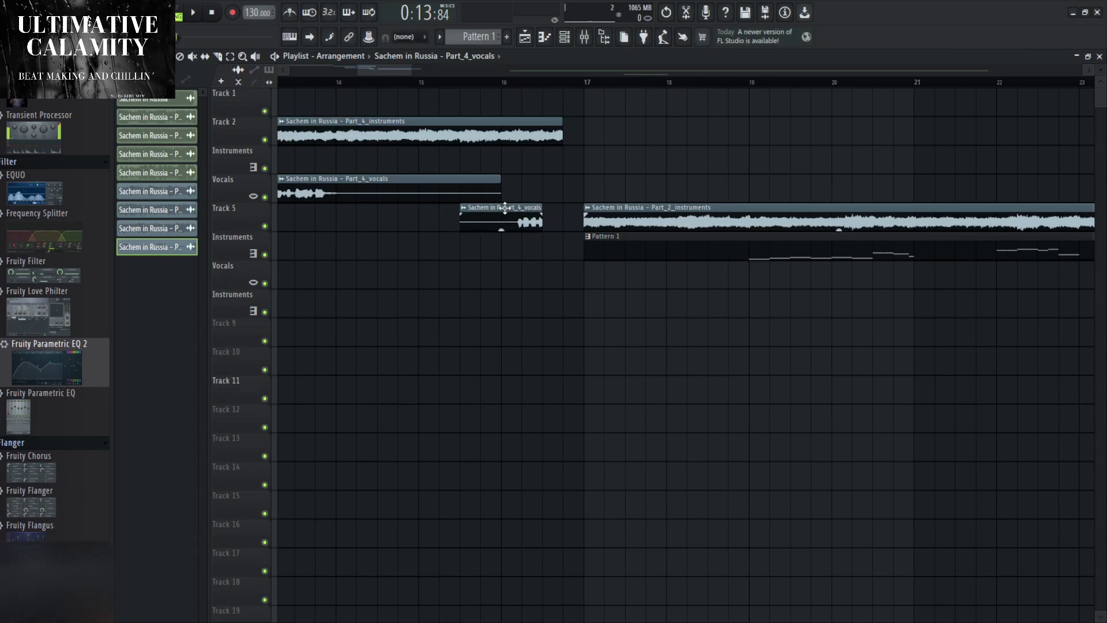
scroll(865, 311, "down", 5, "ctrl")
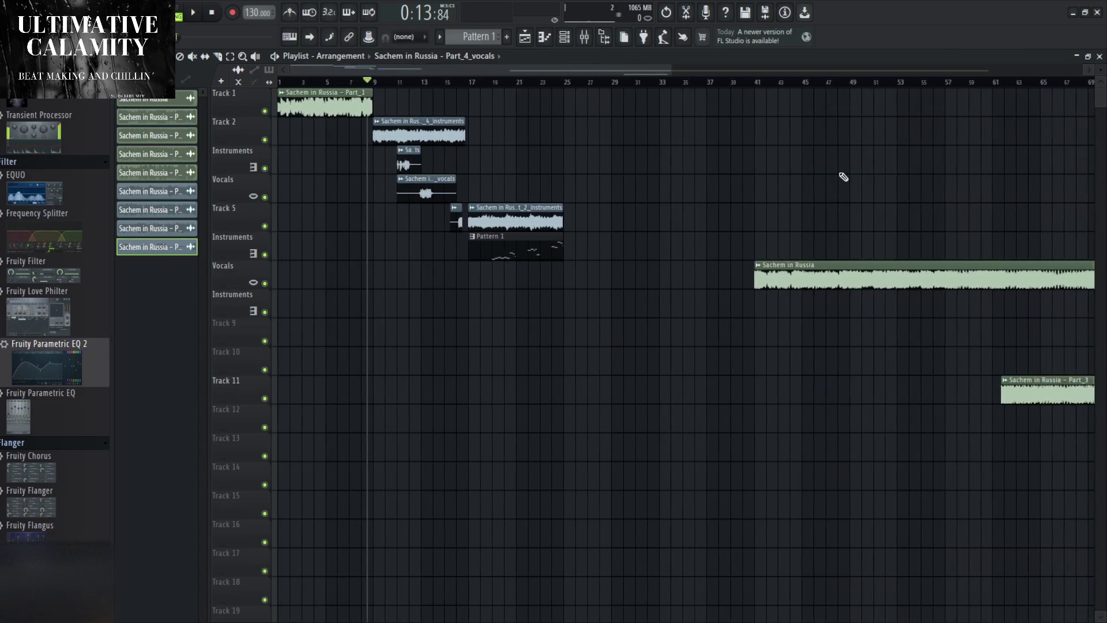
Play the full Sachem in Russia clip from bar 41, slice it at bar 49, and make the section before the cut its own audio clip.
scroll(775, 321, "up", 3, "ctrl")
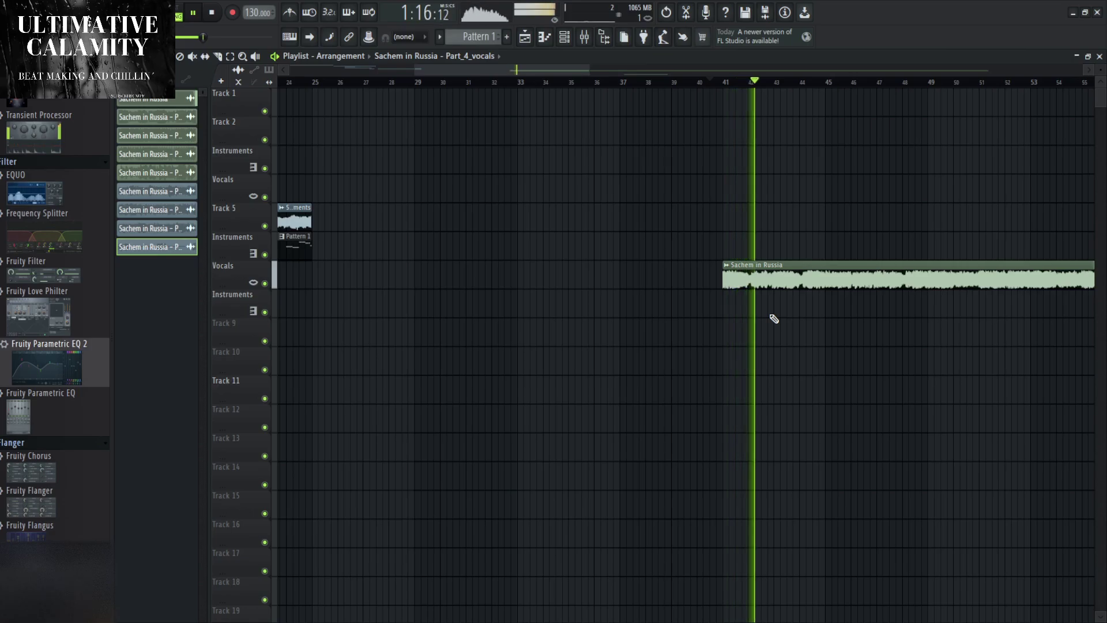
left_click(928, 278)
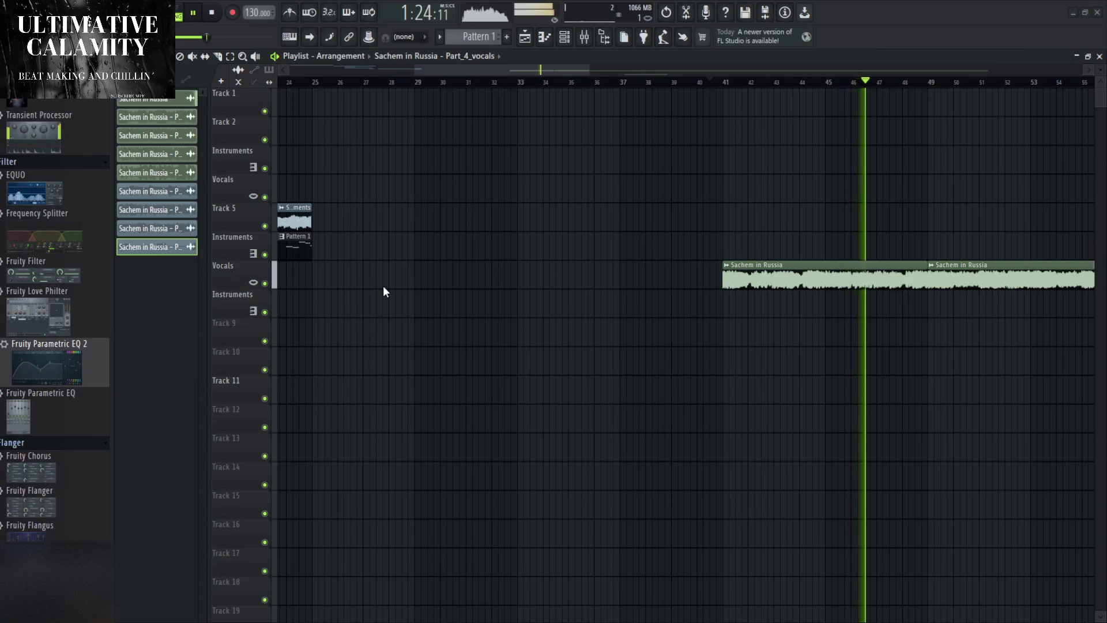
left_click(721, 268)
key("space")
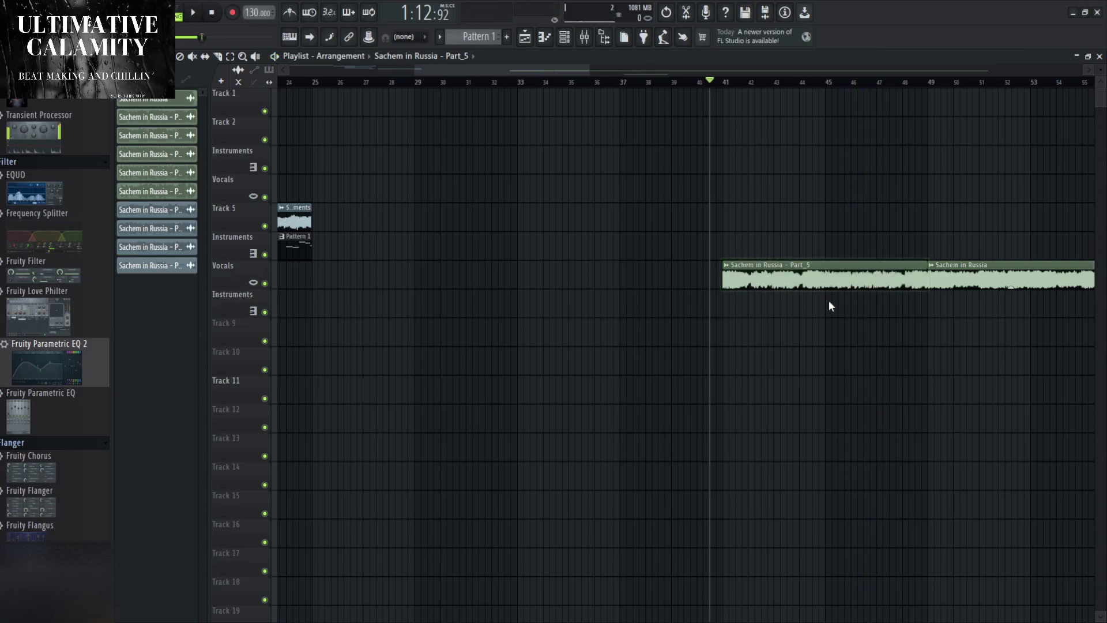
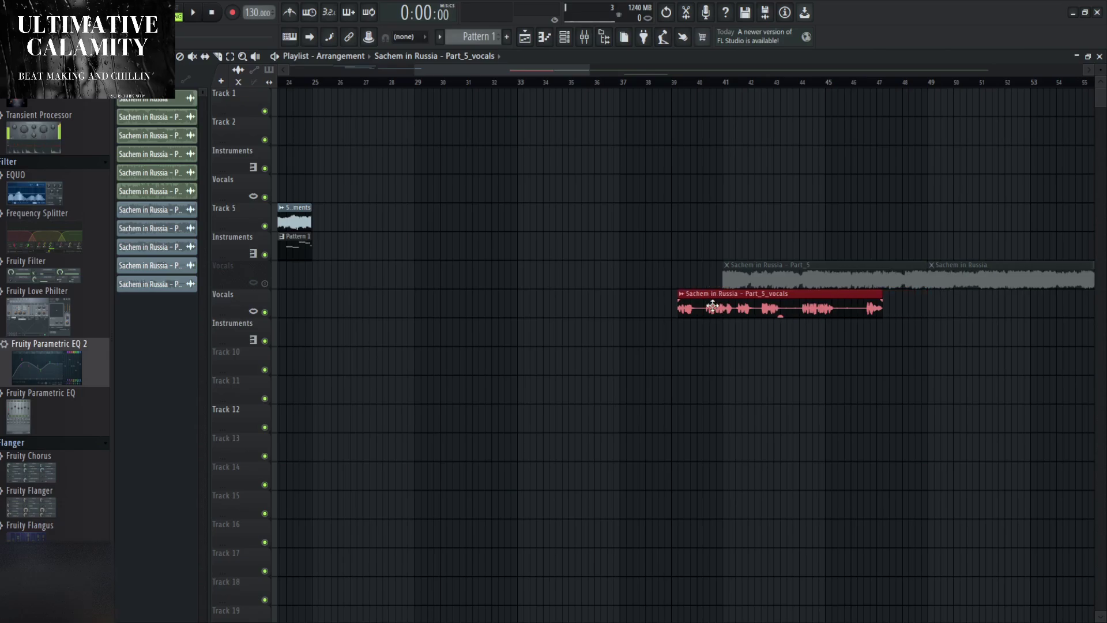
Extract the vocals stem from Part_5 and move it earlier on its Vocals track to start at about bar 16.5.
left_click_drag(736, 303, 415, 303)
scroll(314, 354, "down", 6)
left_click_drag(554, 301, 378, 300)
scroll(377, 299, "up", 6)
left_click_drag(524, 298, 928, 286)
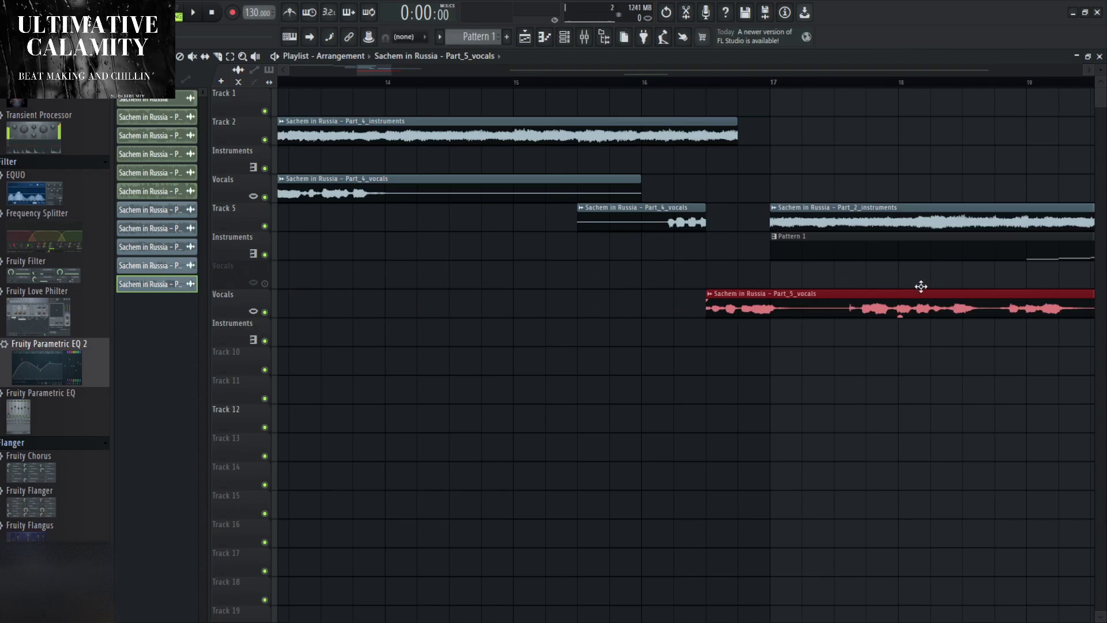
Play the transition, trim the Part_4 instruments to end at bar 16, and move the last Part_4 vocals slice to about bar 15.25.
key("space")
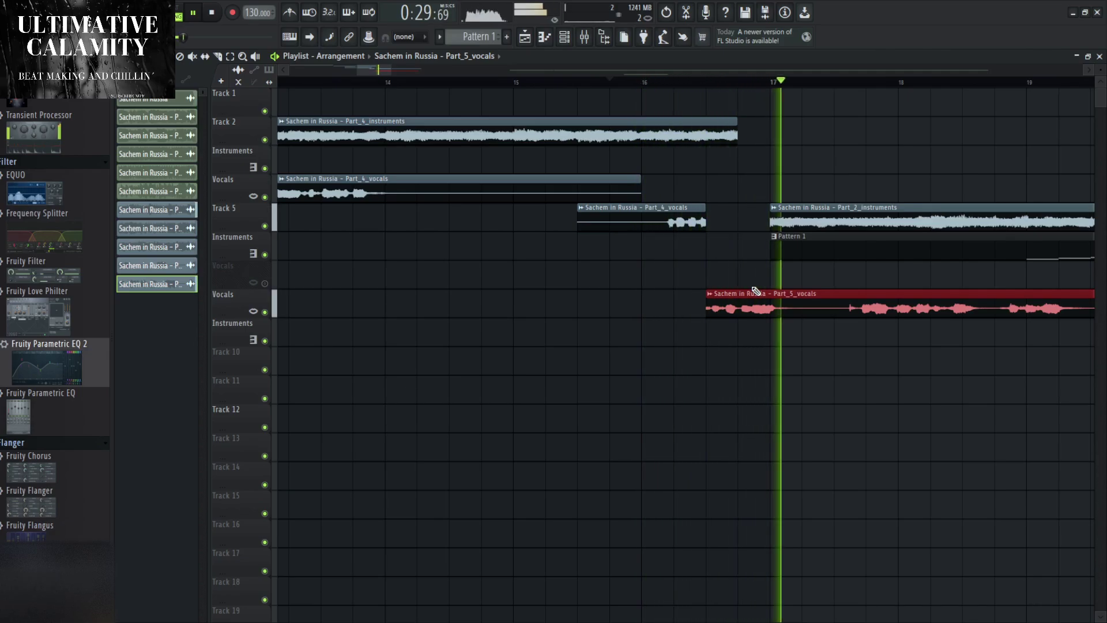
key("space")
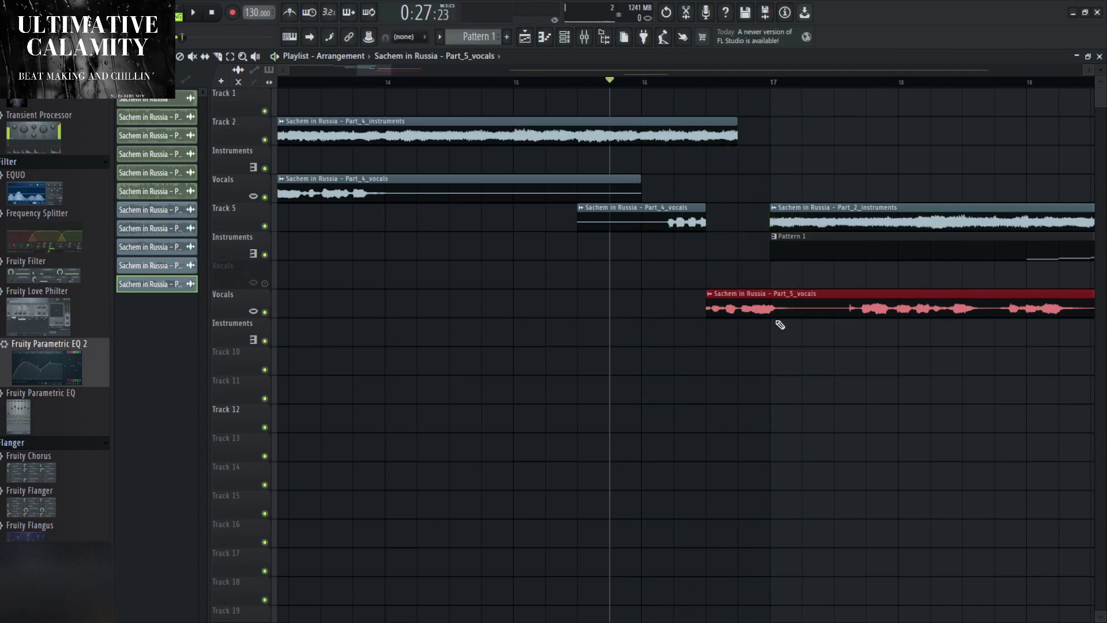
left_click(648, 135)
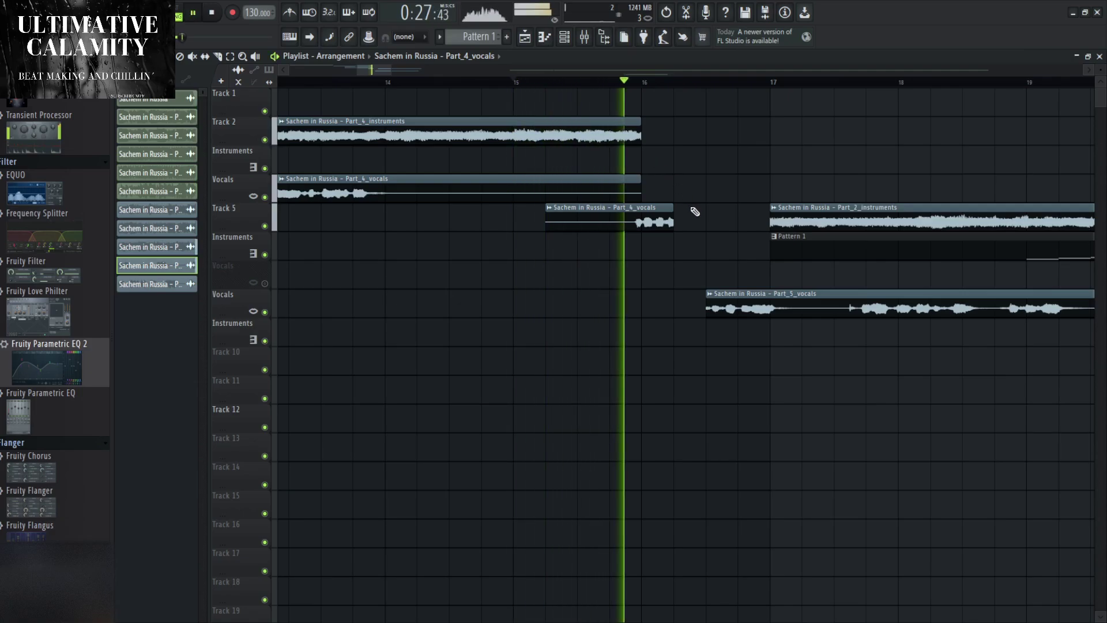
key("space")
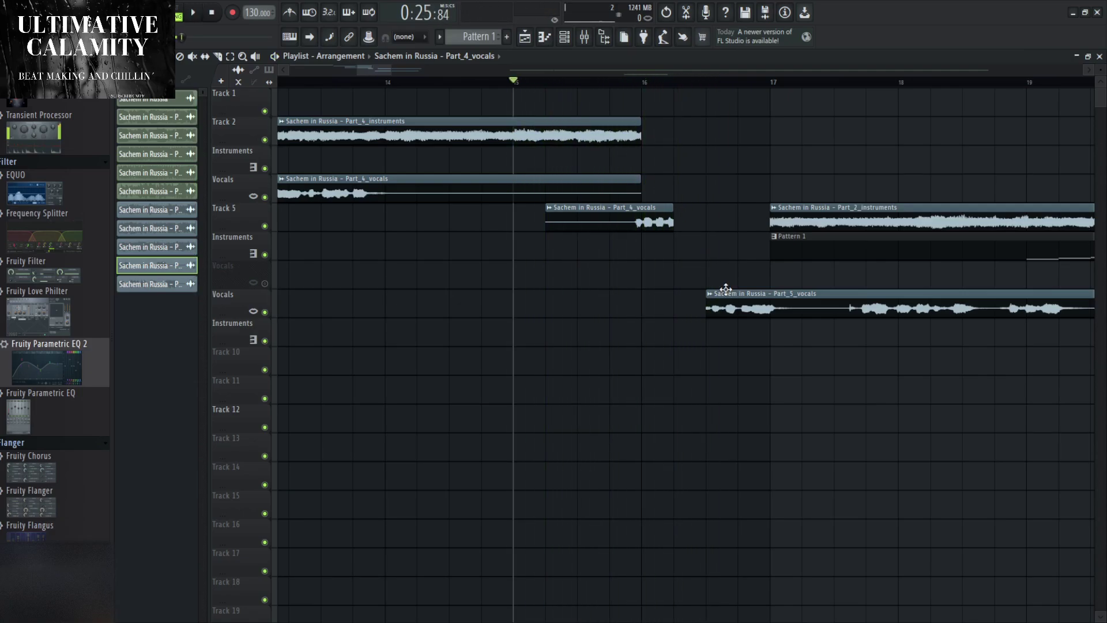
Move the Part_5 vocals clip to start at about bar 16.25, slice it at bar 17, and play the section.
key("space")
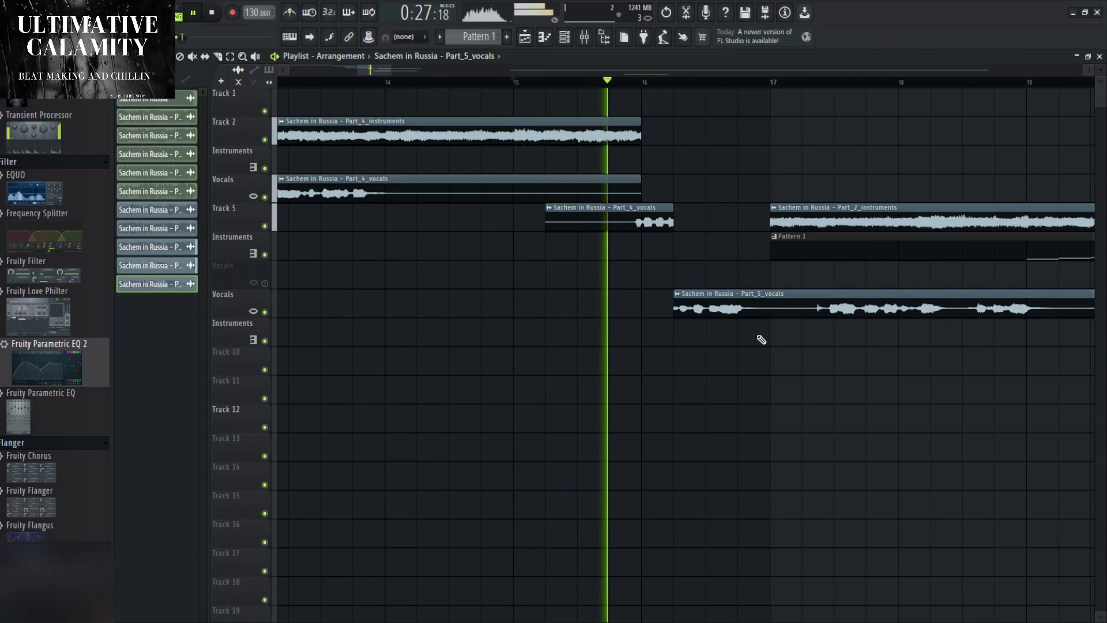
left_click_drag(769, 333, 771, 296)
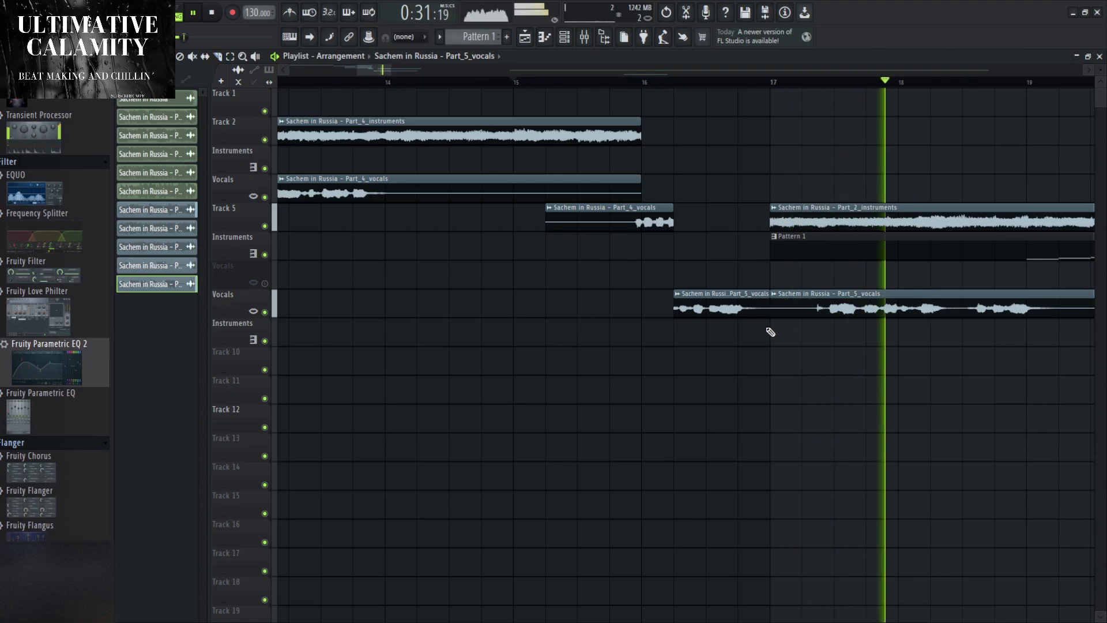
scroll(727, 338, "down", 1)
scroll(729, 335, "down", 4)
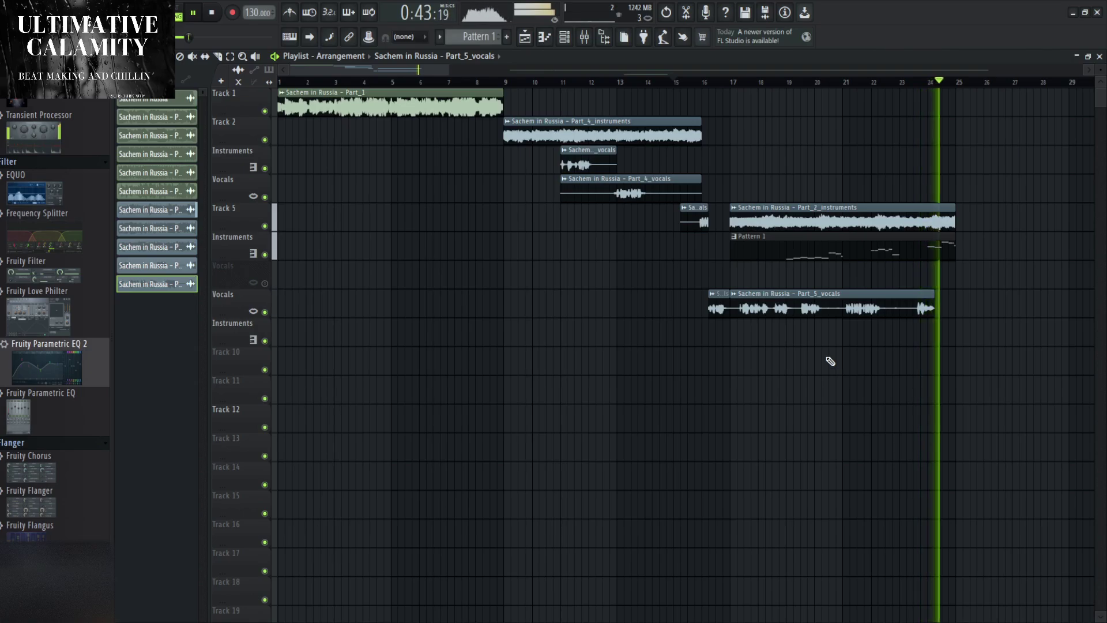
Delete the Part_5 vocals piece before the cut, and move the remaining clip earlier so it ends at bar 17.
key("space")
left_click_drag(798, 298, 629, 293)
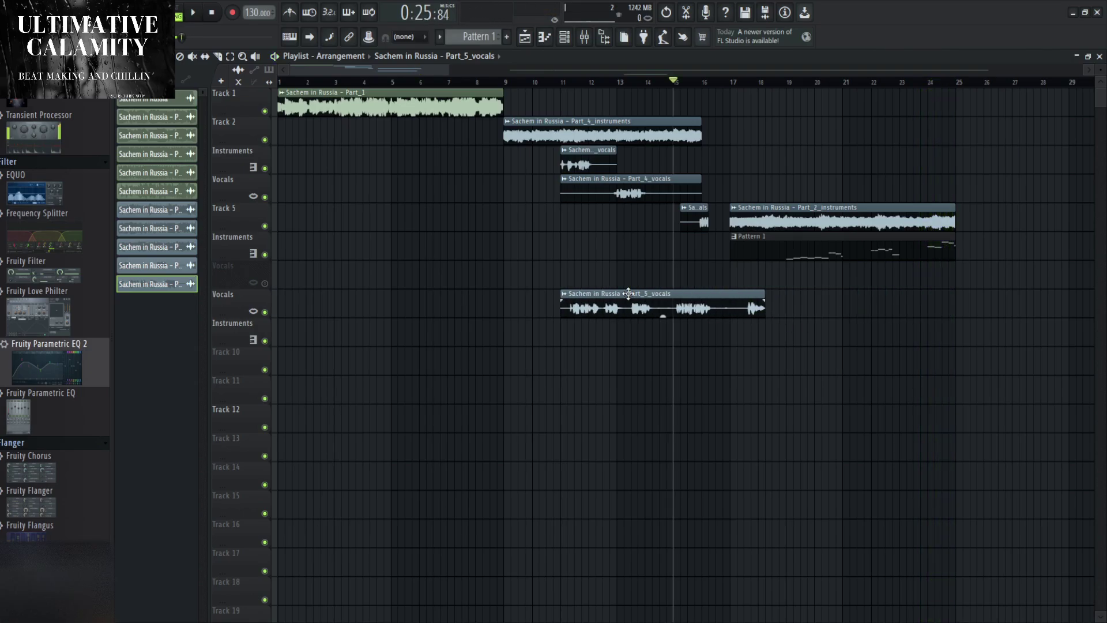
key("space")
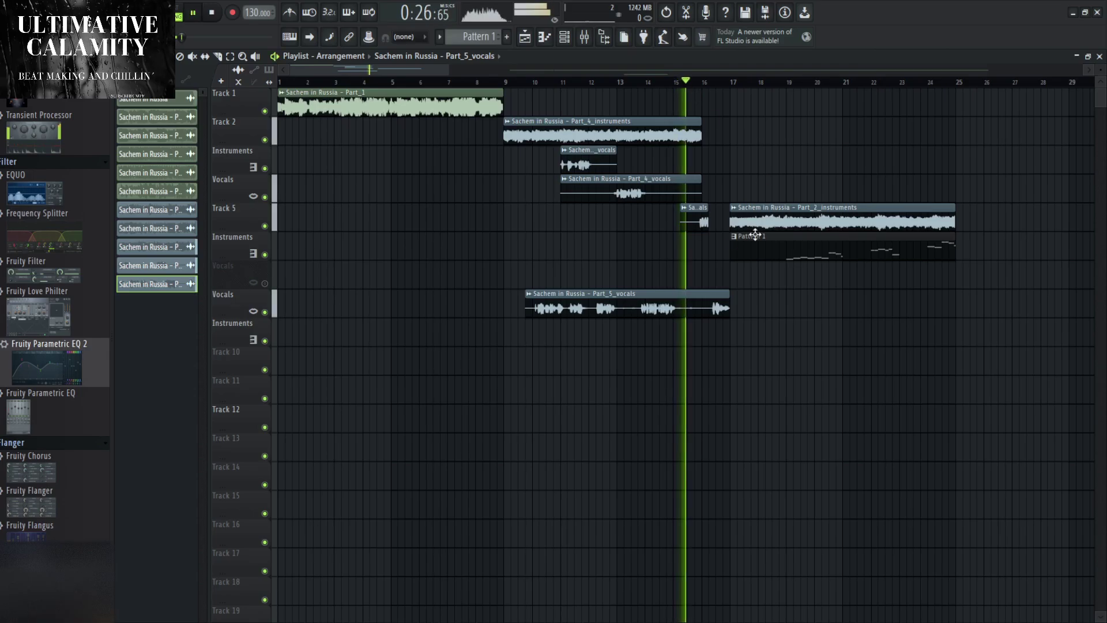
Extend the Part_4 instruments clip to end at about bar 16.5, and replay the transition into Part_2.
scroll(692, 173, "up", 4)
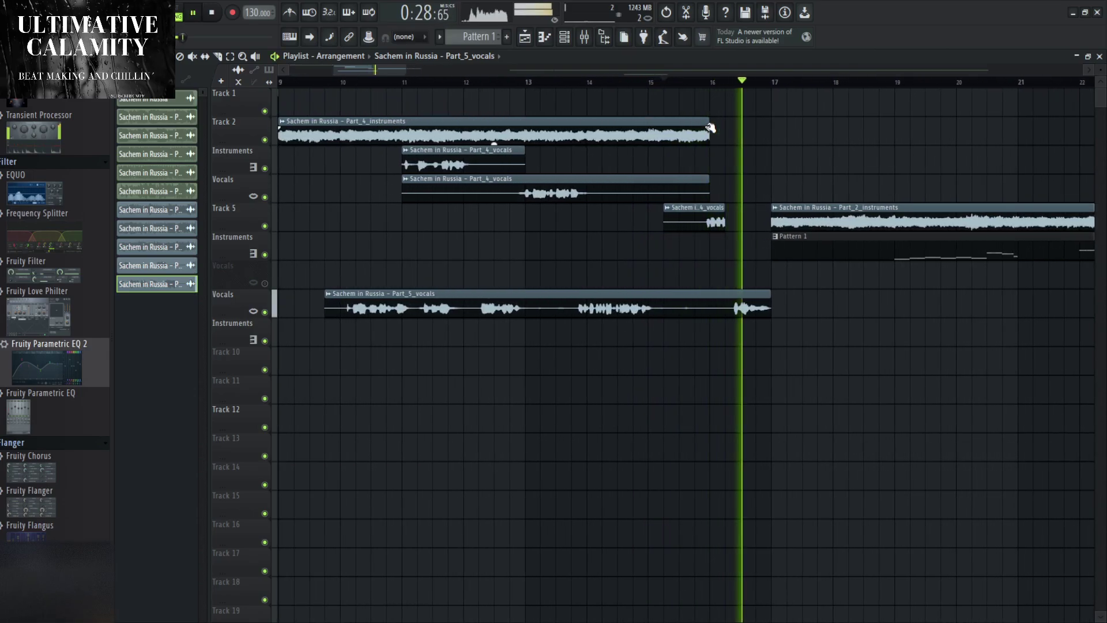
key("space")
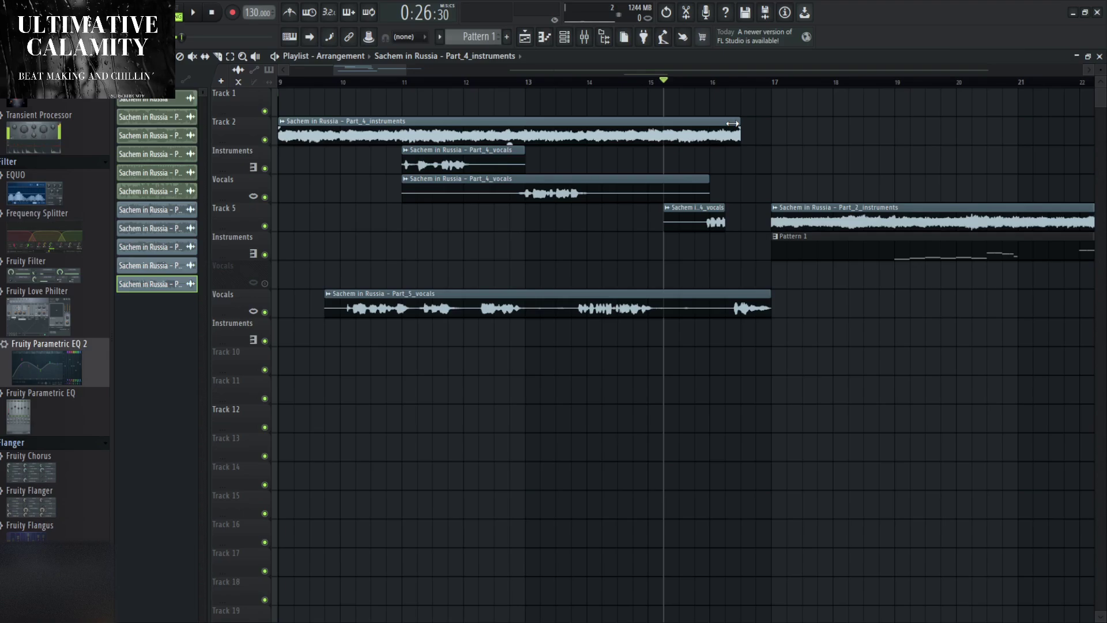
key("space")
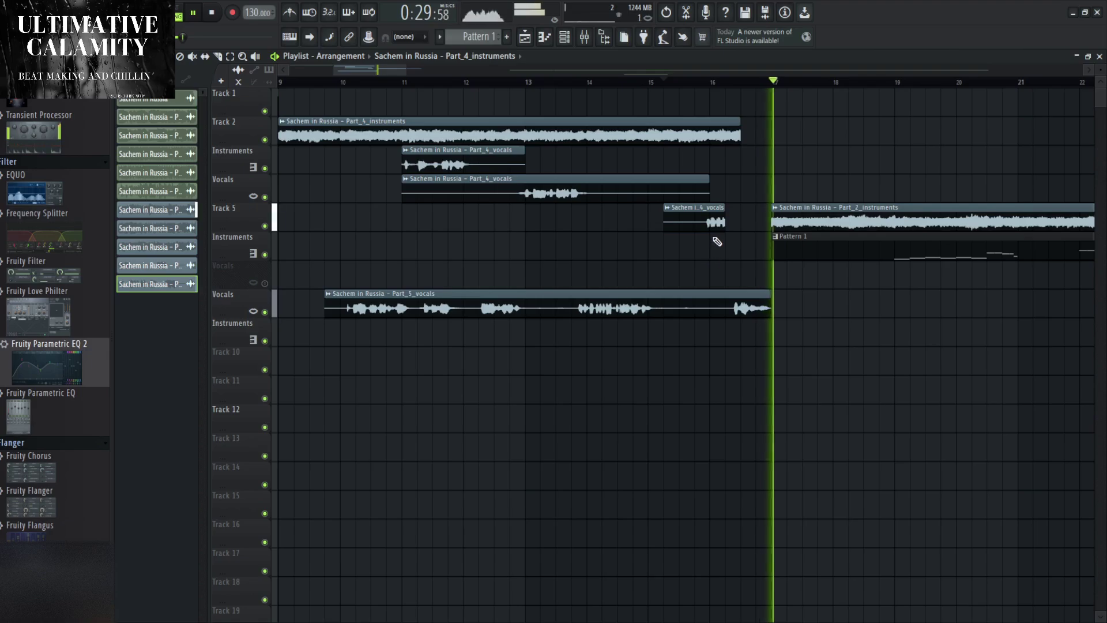
Delete the last Part_4 vocals slice on Track 5, and slice the Part_5 vocals clip at about bar 16.25.
right_click(704, 216)
key("space")
key("space")
key("c")
left_click_drag(731, 315, 731, 306)
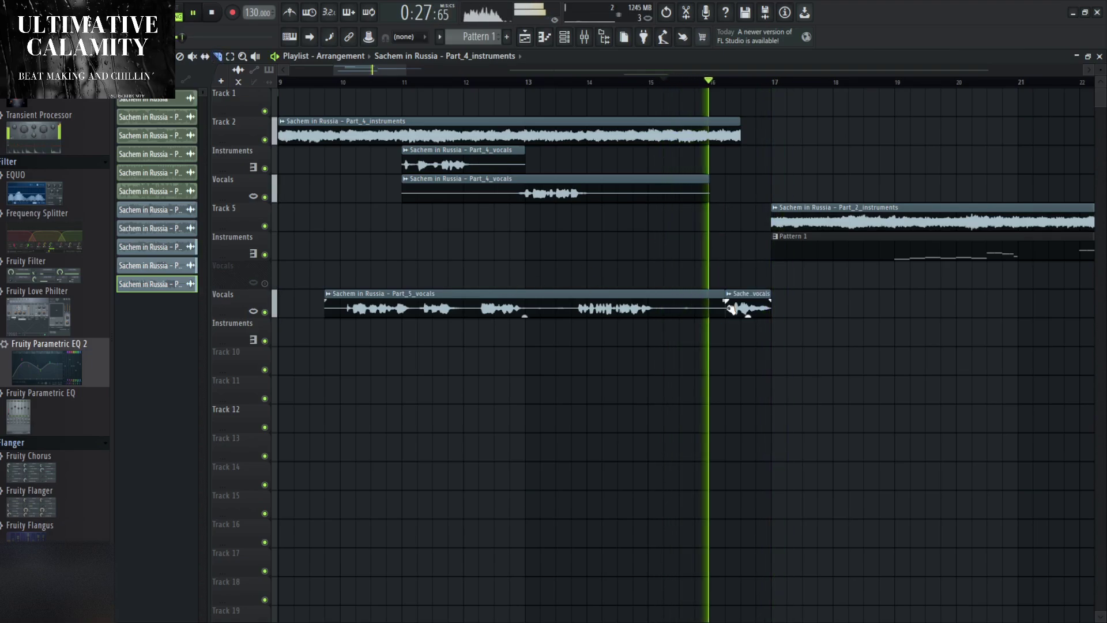
Try the long Part_5 vocals piece beneath Part_1, ending at bar 9, and slice it at bar 6.
left_click_drag(628, 305, 681, 259)
key("space")
scroll(602, 236, "down", 5)
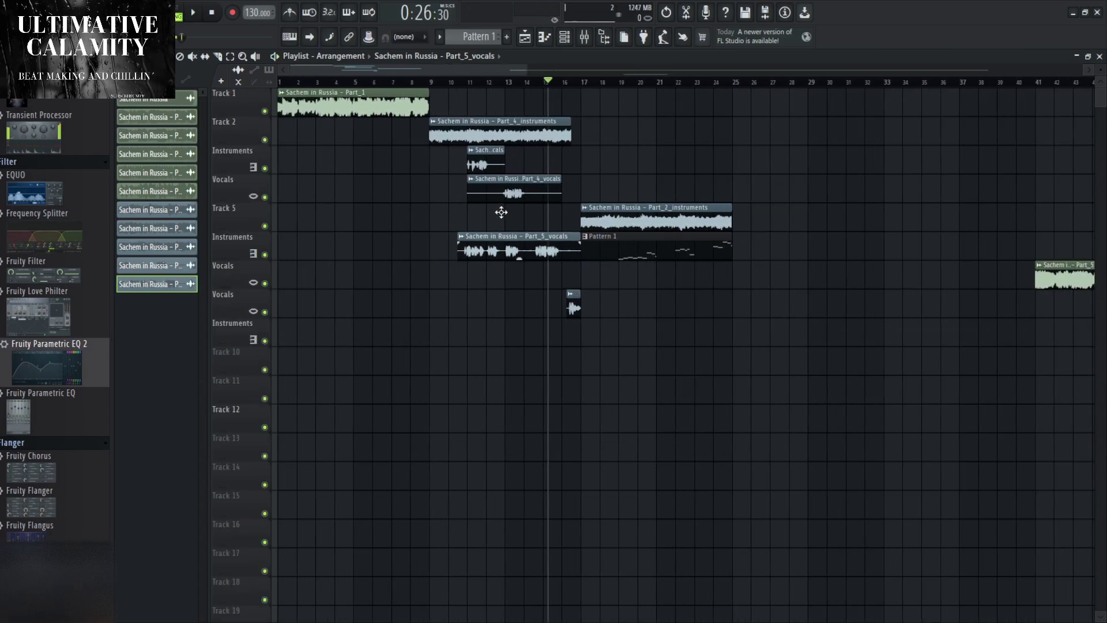
left_click_drag(465, 233, 374, 142)
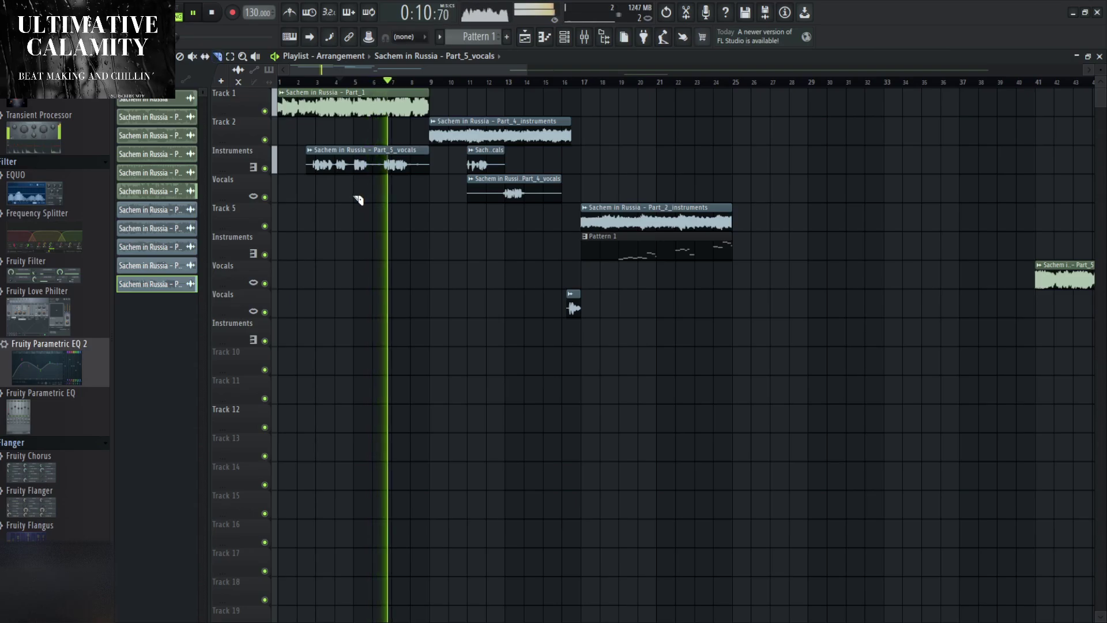
scroll(358, 200, "up", 6)
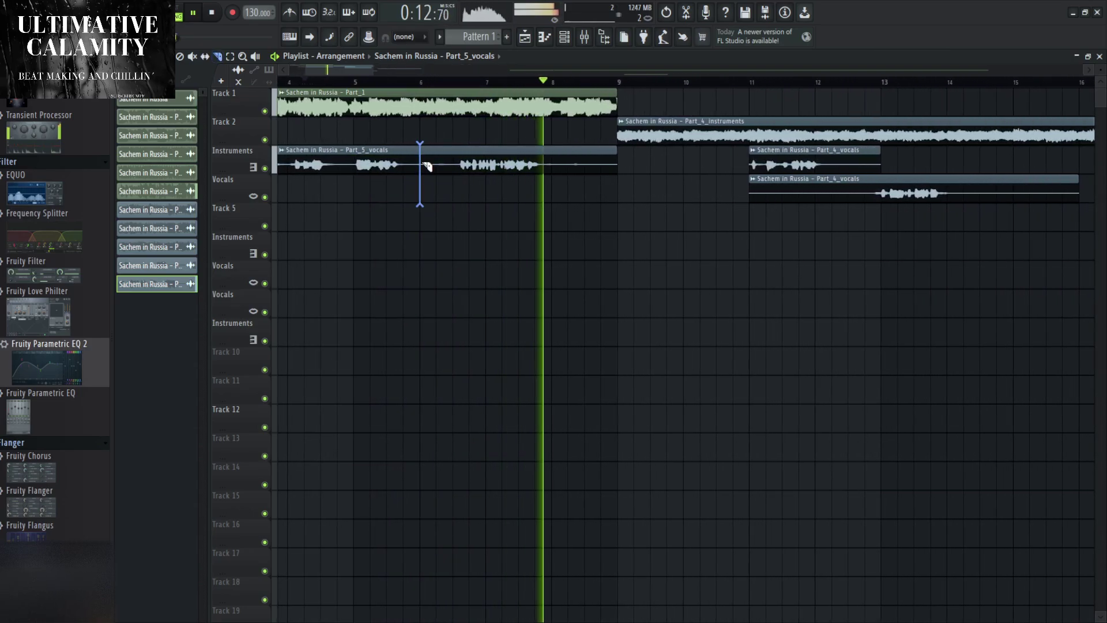
left_click(420, 167)
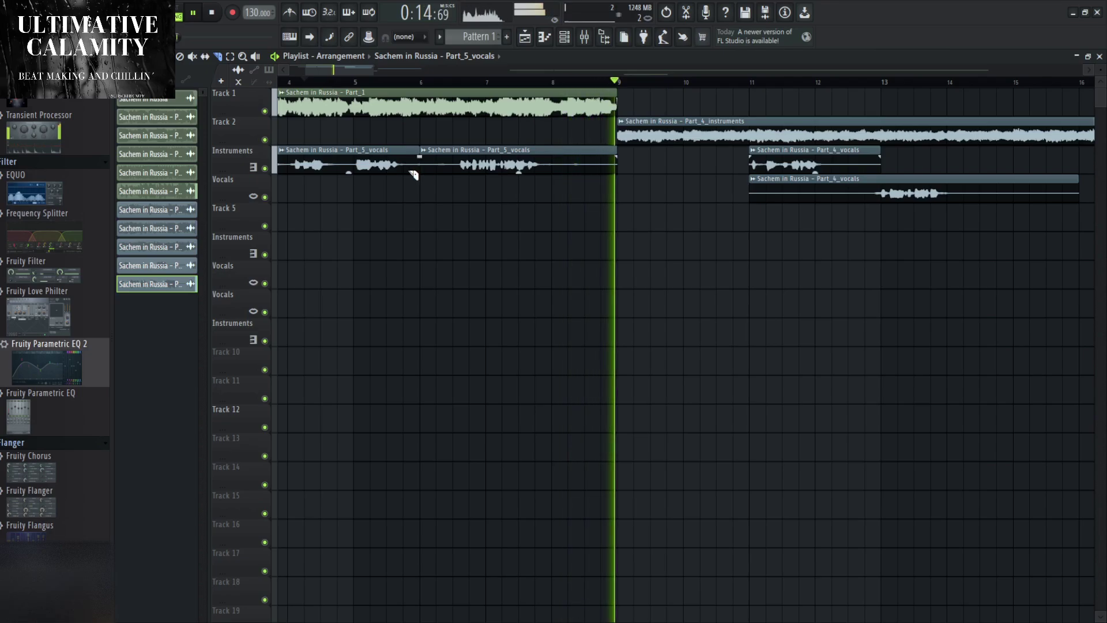
Delete both sliced Part_5 vocals pieces beneath the Part_1 clip.
right_click(388, 163)
scroll(569, 272, "down", 8)
right_click(470, 158)
scroll(516, 258, "down", 1)
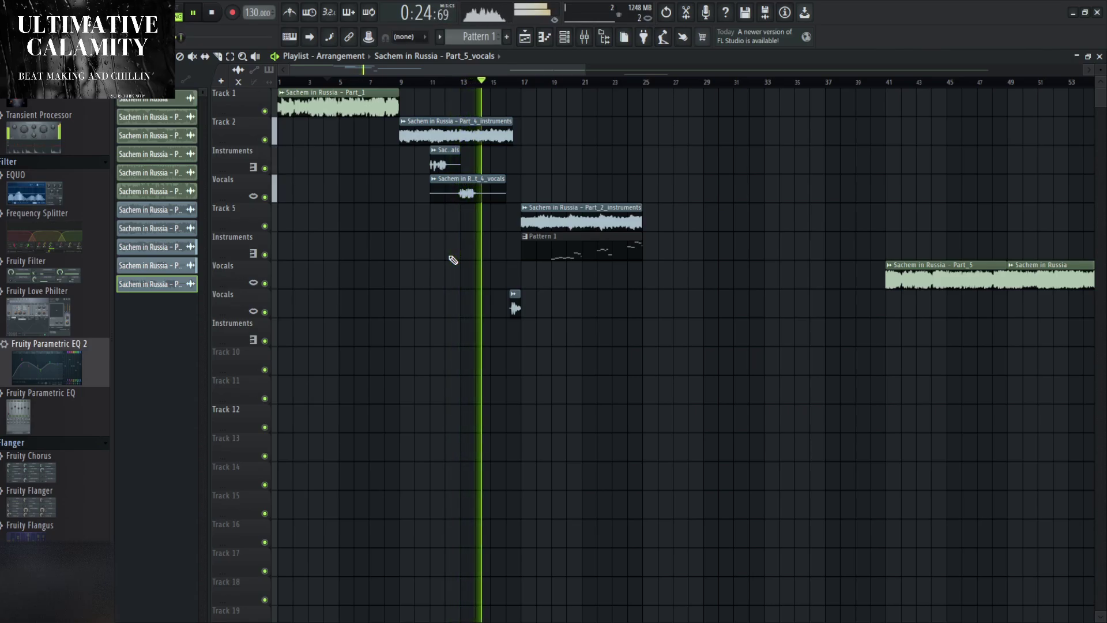
Try ending the Part_4 instruments clip at about bar 16.75, replay the transition, and shorten it back to bar 16.5.
scroll(488, 270, "up", 8)
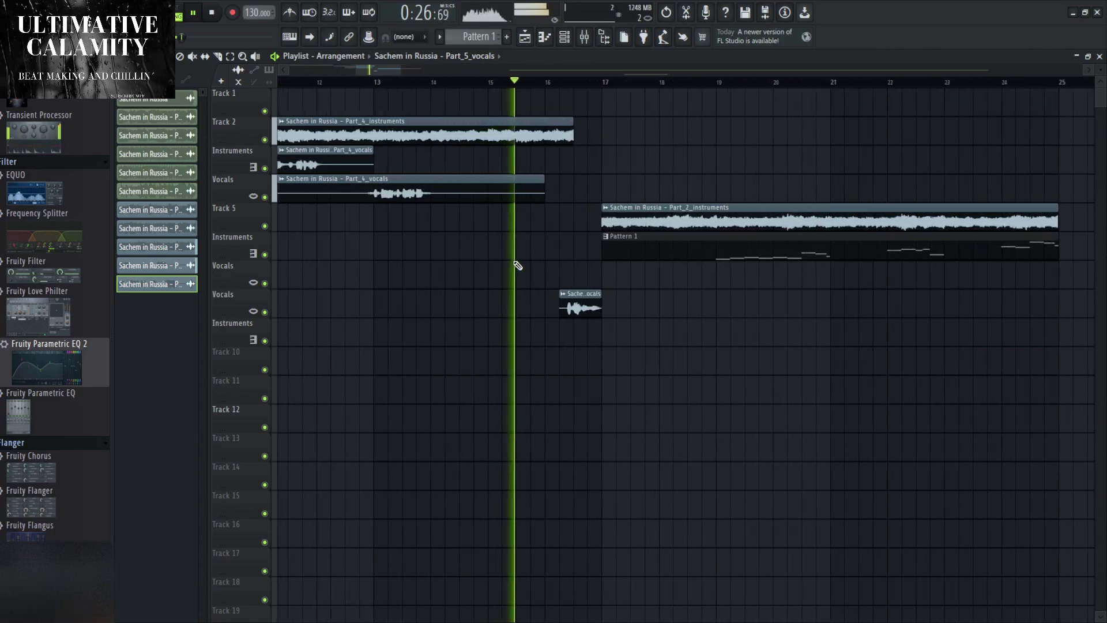
left_click_drag(652, 122, 699, 122)
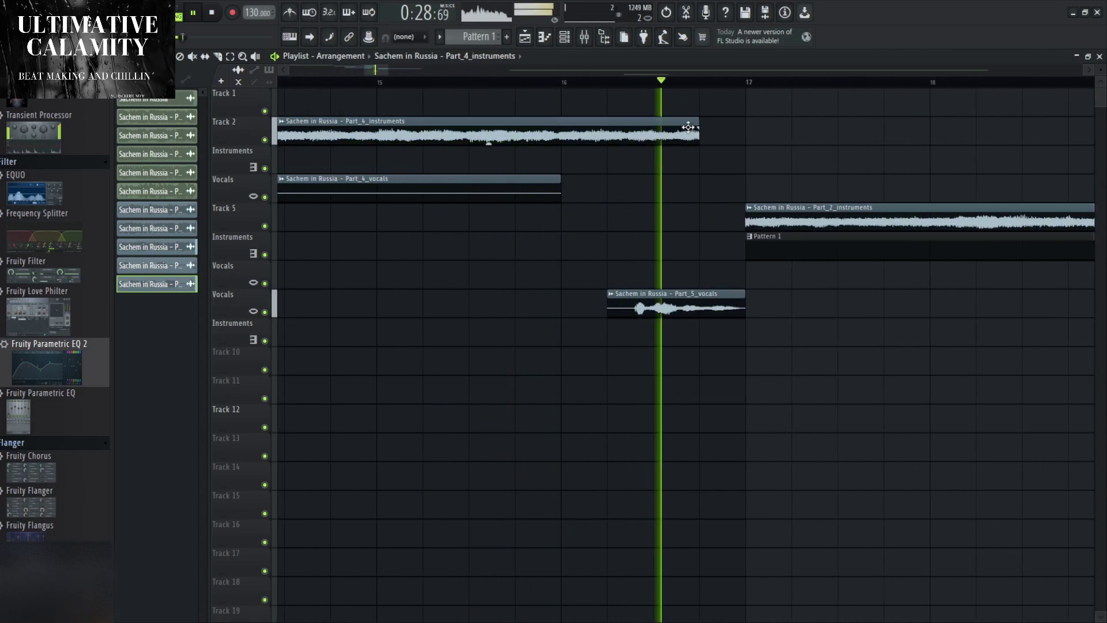
key("space")
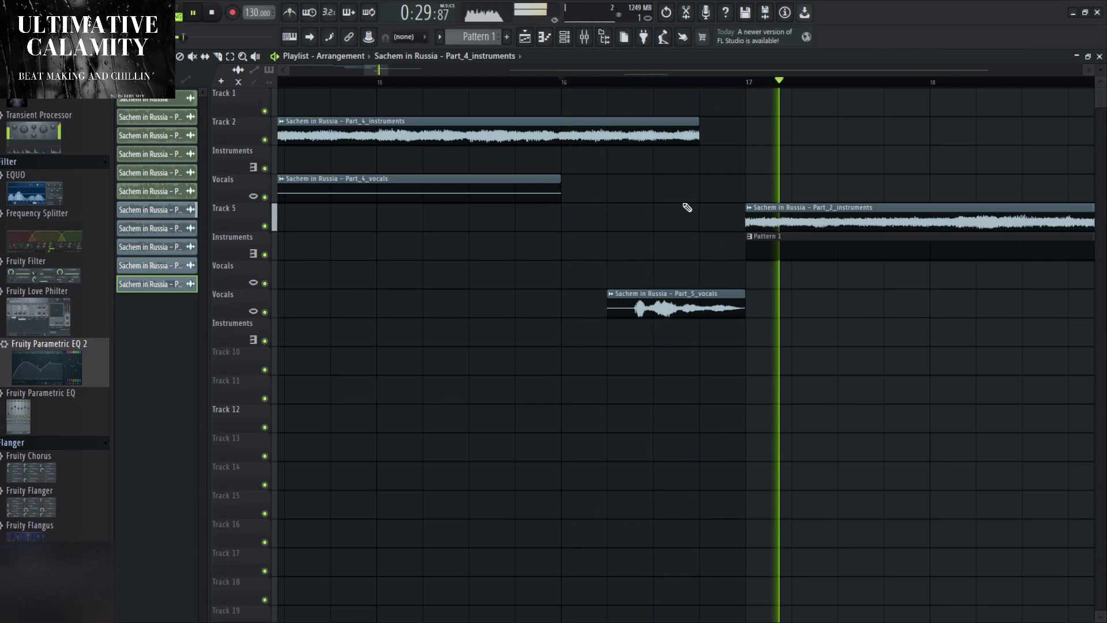
left_click_drag(699, 129, 654, 130)
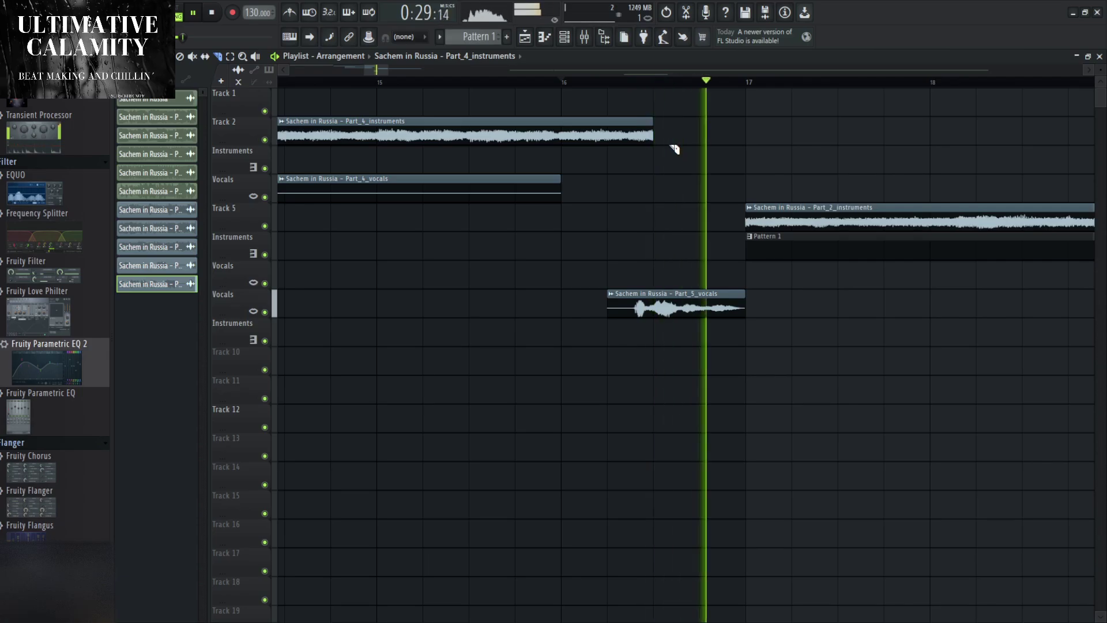
Move the short Part_5 vocals slice up to the Instruments track directly beneath Track 2, keeping its end at bar 17.
scroll(552, 297, "down", 5, "ctrl")
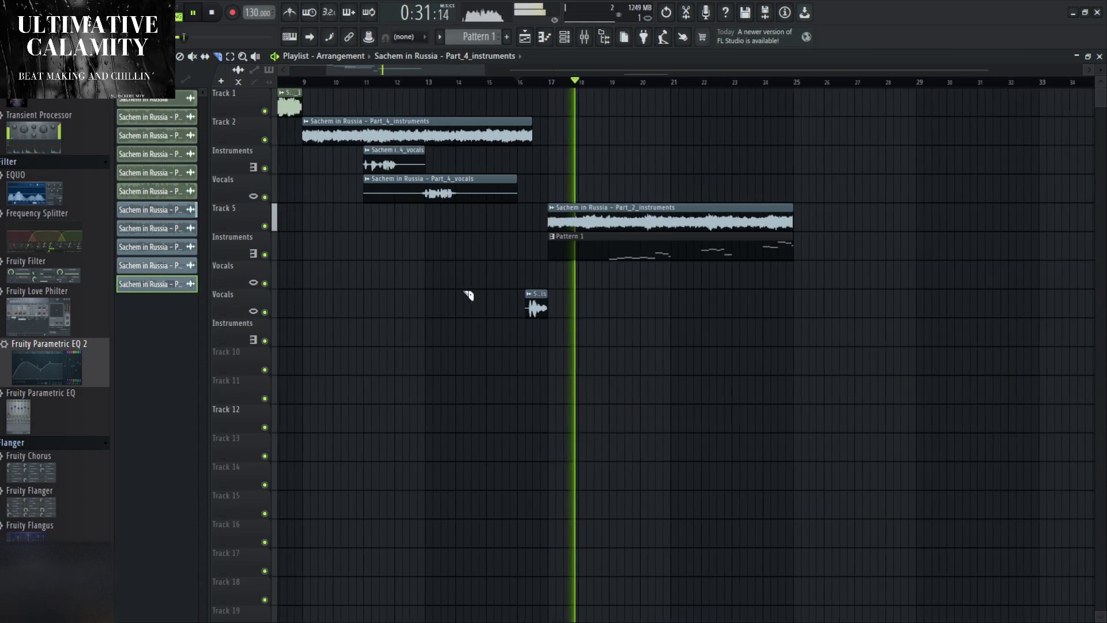
scroll(491, 297, "up", 3, "ctrl")
scroll(501, 322, "down", 2, "ctrl")
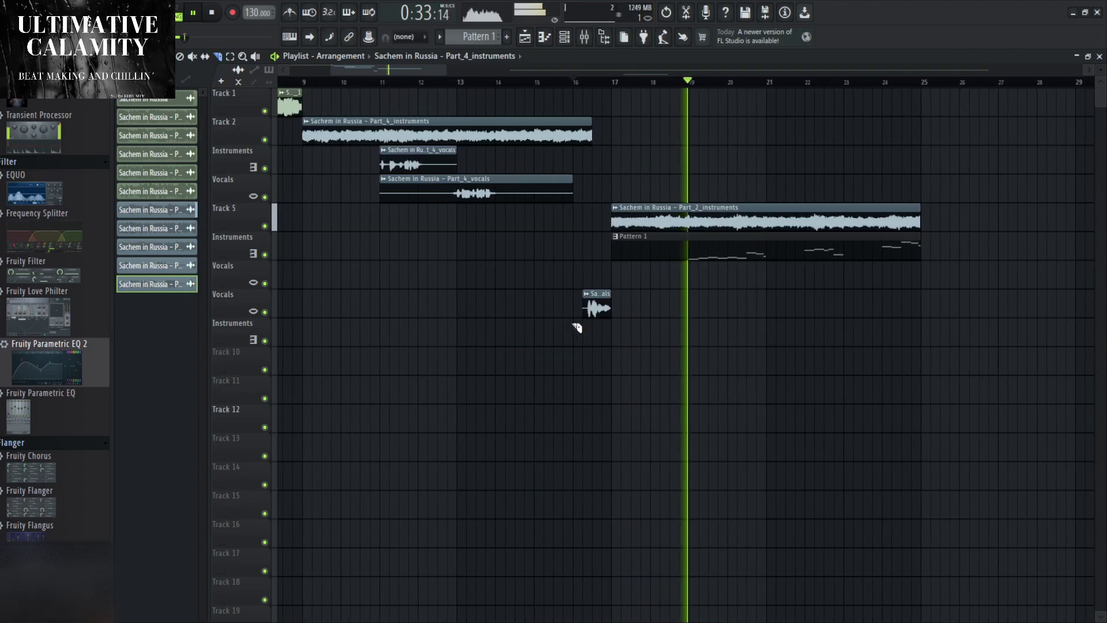
key("space")
scroll(577, 314, "down", 3, "ctrl")
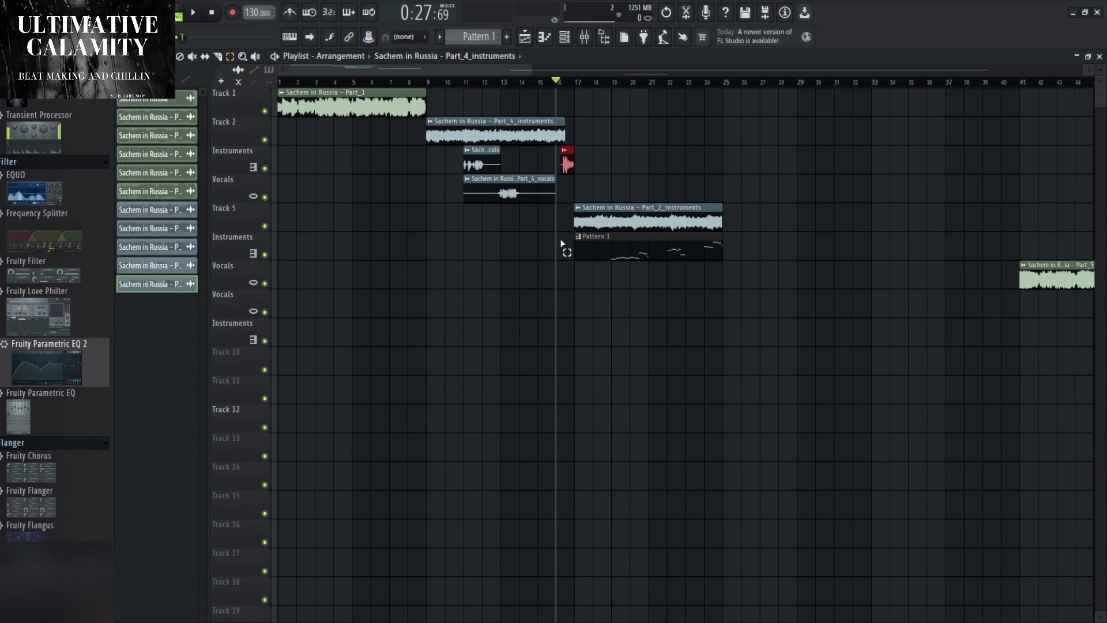
scroll(621, 313, "down", 2, "ctrl")
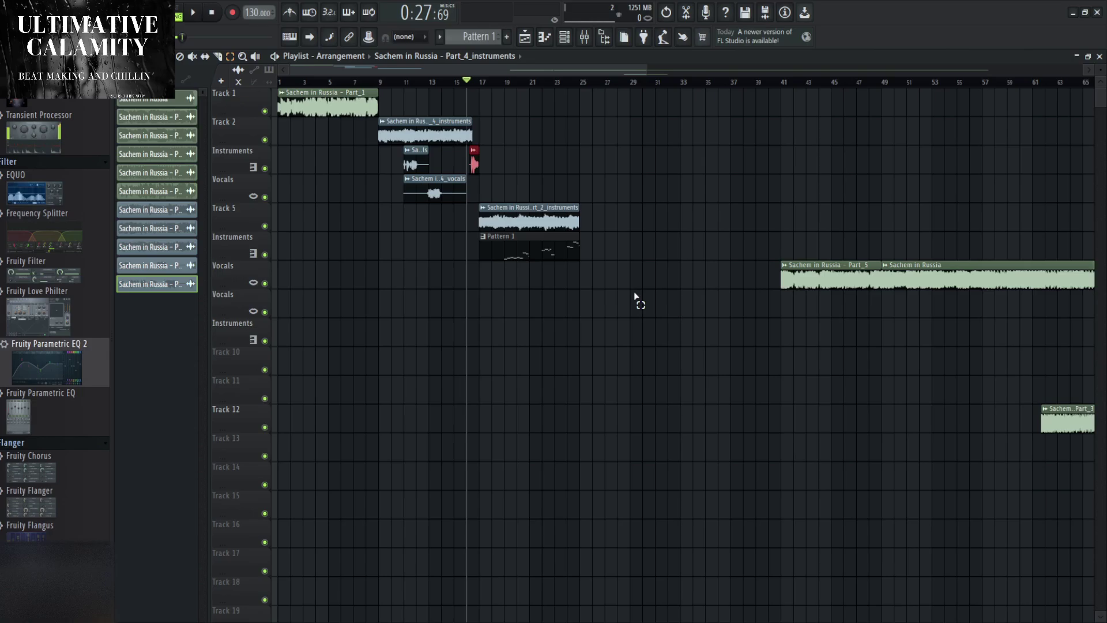
Trim the two Part_4 vocals clips to meet at about bar 12.5, place both on the same Instruments track, and play the result.
key("c")
scroll(398, 252, "up", 5, "ctrl")
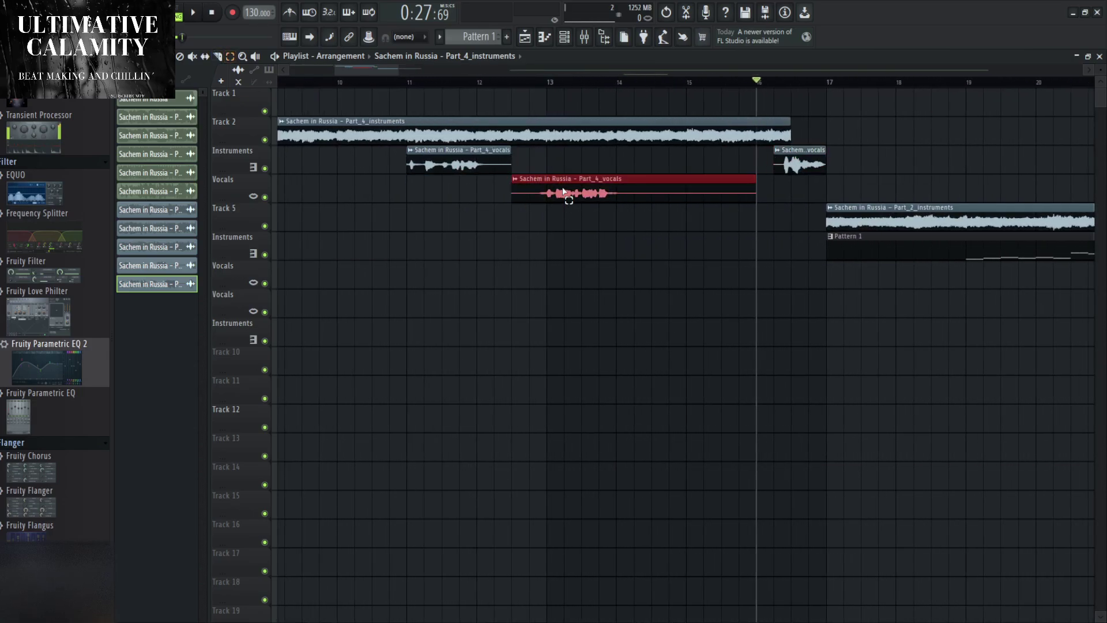
left_click_drag(564, 192, 564, 163)
key("space")
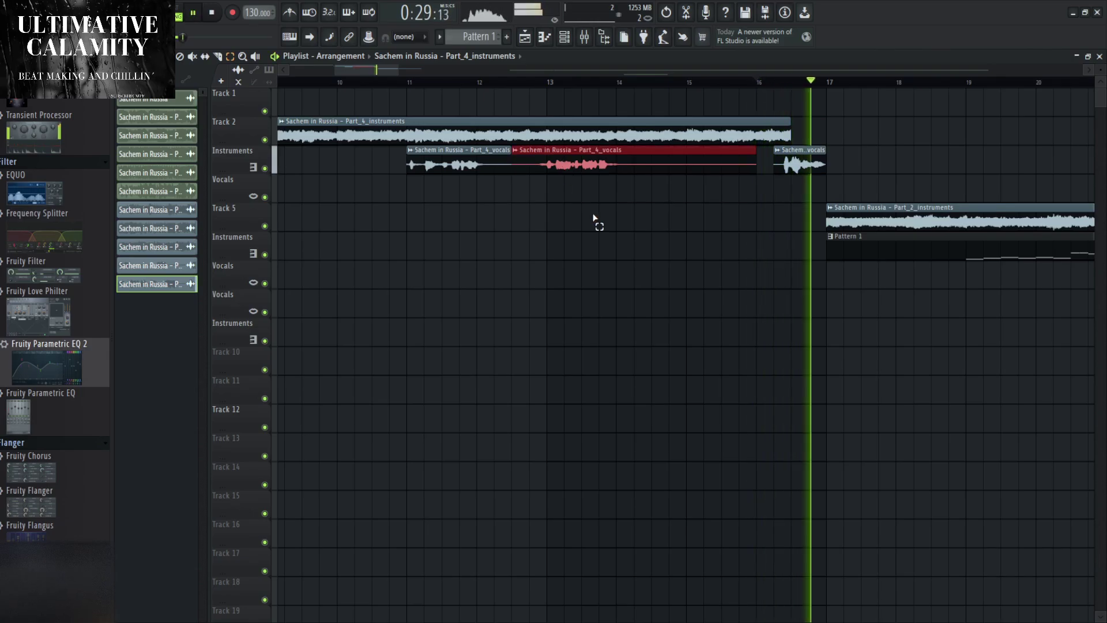
scroll(502, 311, "down", 5, "ctrl")
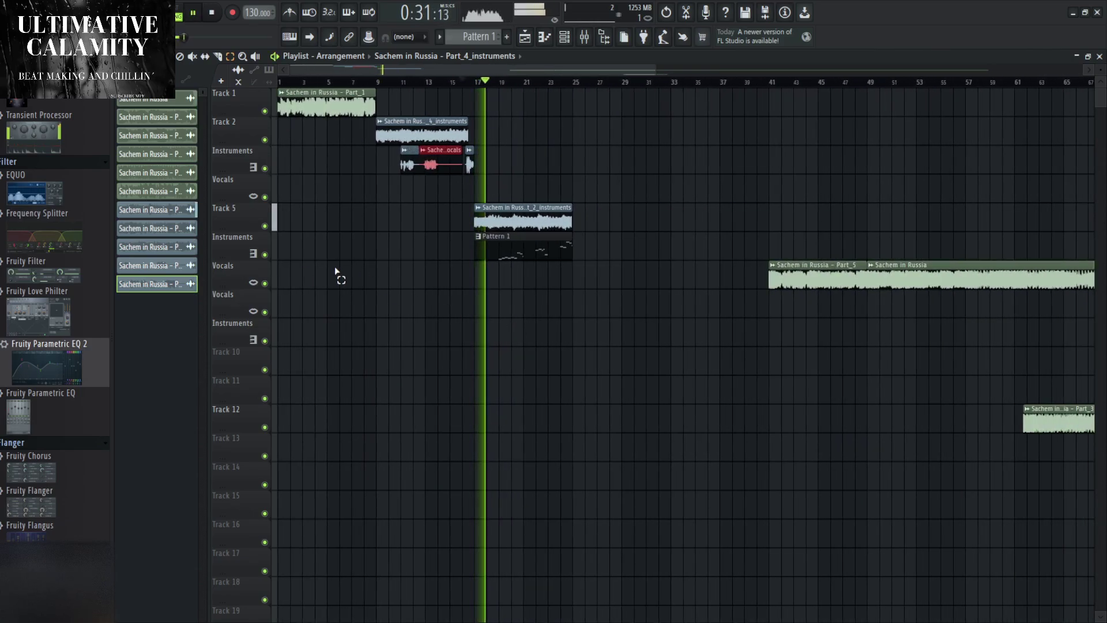
key("space")
Create Pattern 2 and load the Part_5 vocals clip into Fruity Slicer, dumping its beat slices into that pattern.
left_click(171, 268)
left_click(159, 270)
left_click(159, 270)
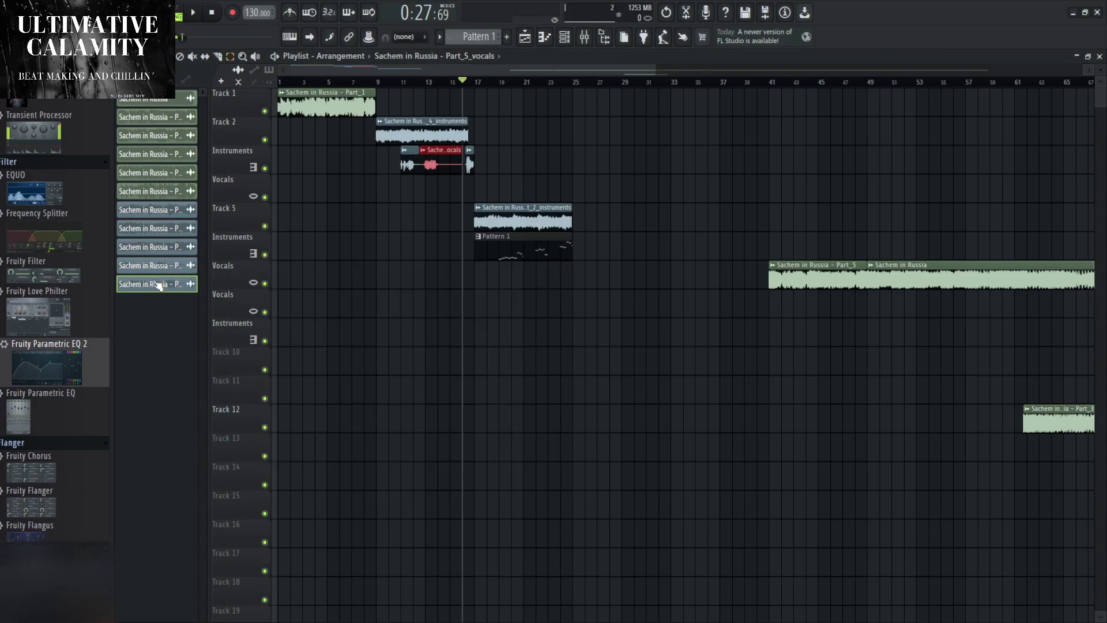
left_click(153, 282)
left_click(467, 128)
left_click(166, 286)
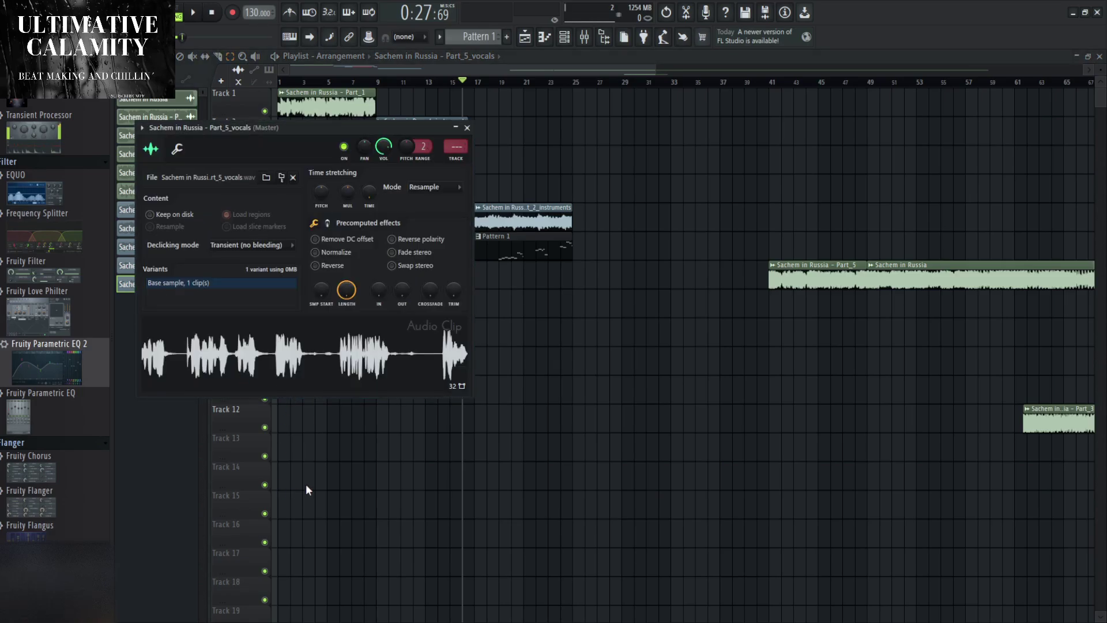
left_click(130, 79)
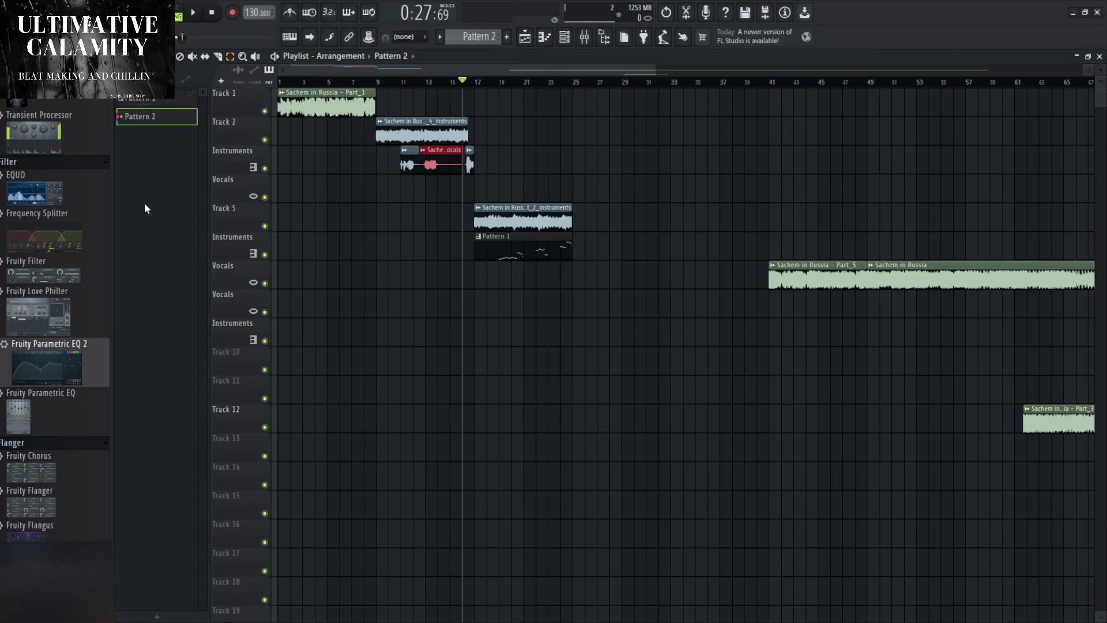
left_click(130, 80)
left_click(160, 288)
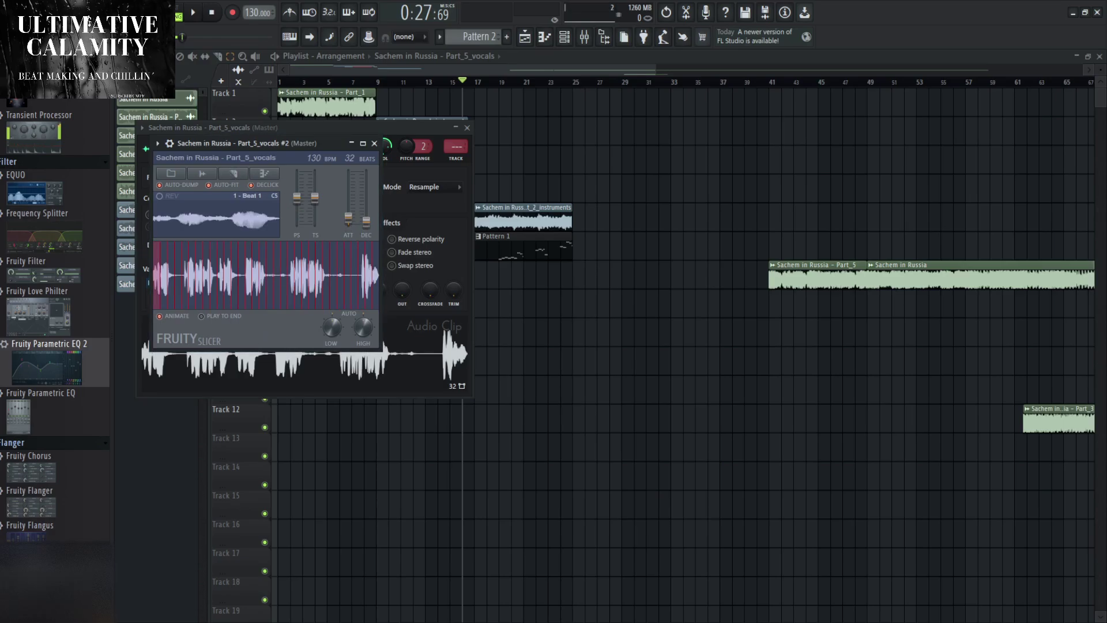
left_click(374, 143)
key("Escape")
left_click_drag(382, 285, 436, 277)
scroll(453, 310, "up", 3)
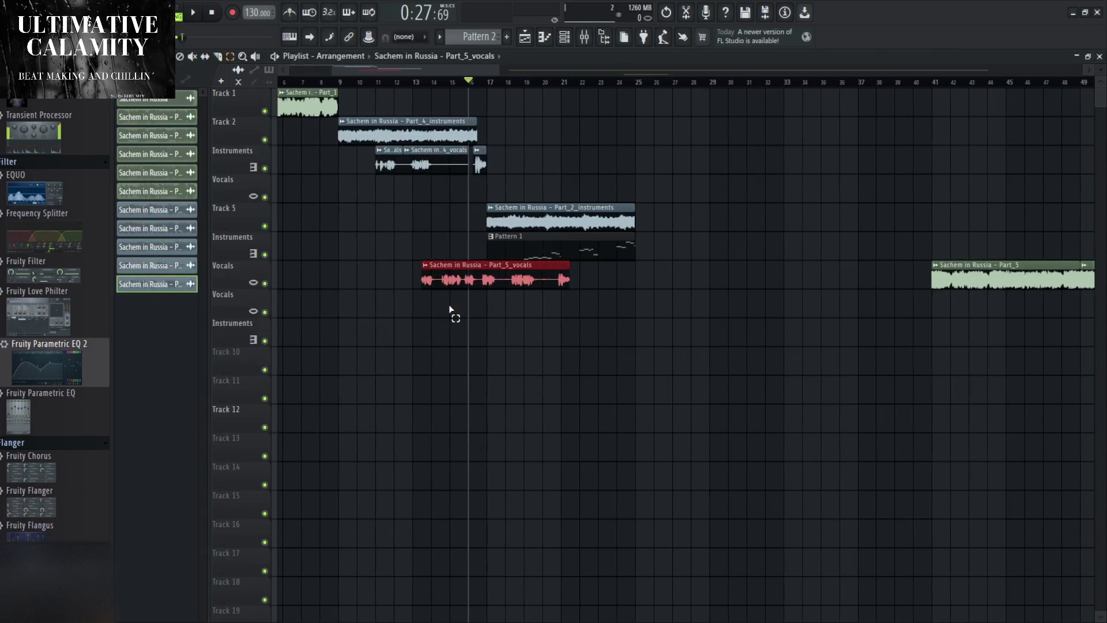
right_click(556, 268)
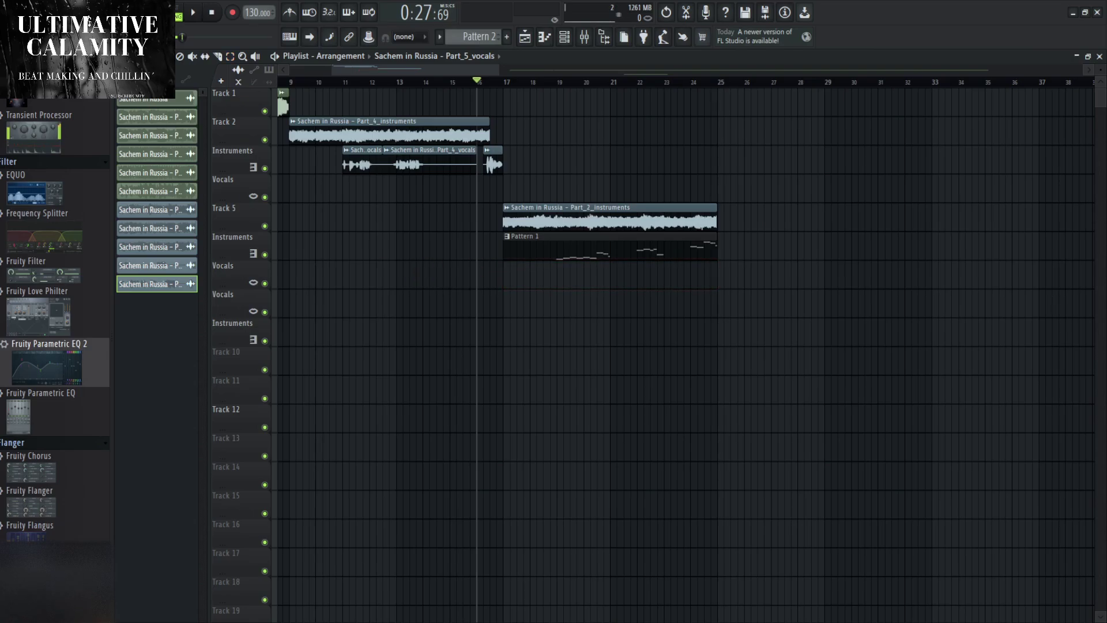
Place Pattern 2 at bar 17 beneath Pattern 1, and play its Part_5 vocals slices in the piano roll.
left_click(157, 116)
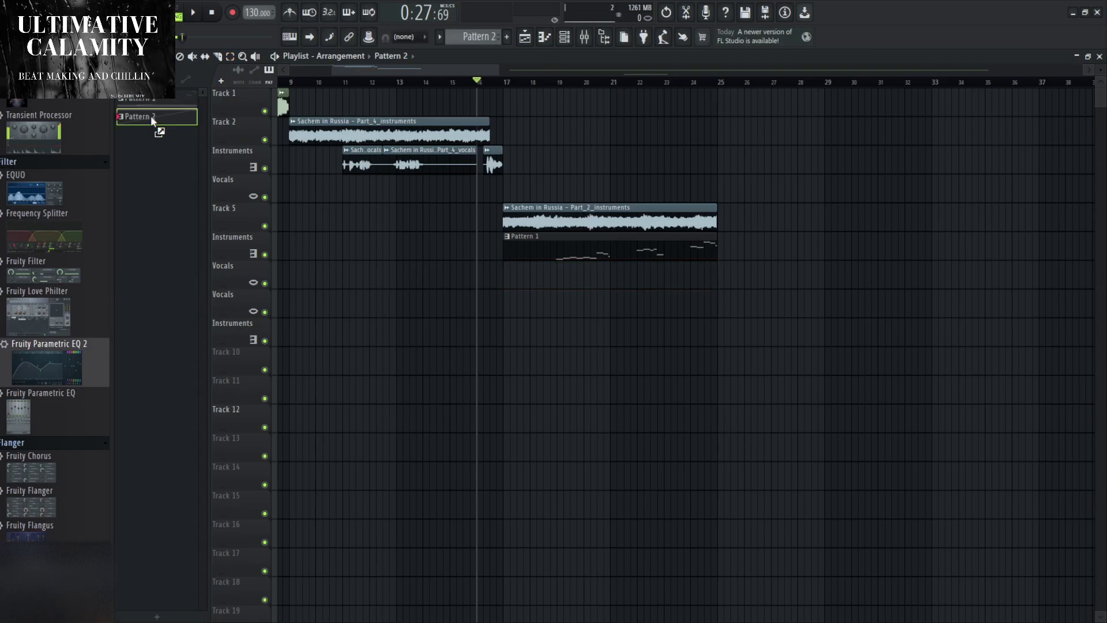
left_click_drag(507, 276, 508, 276)
double_click(515, 276)
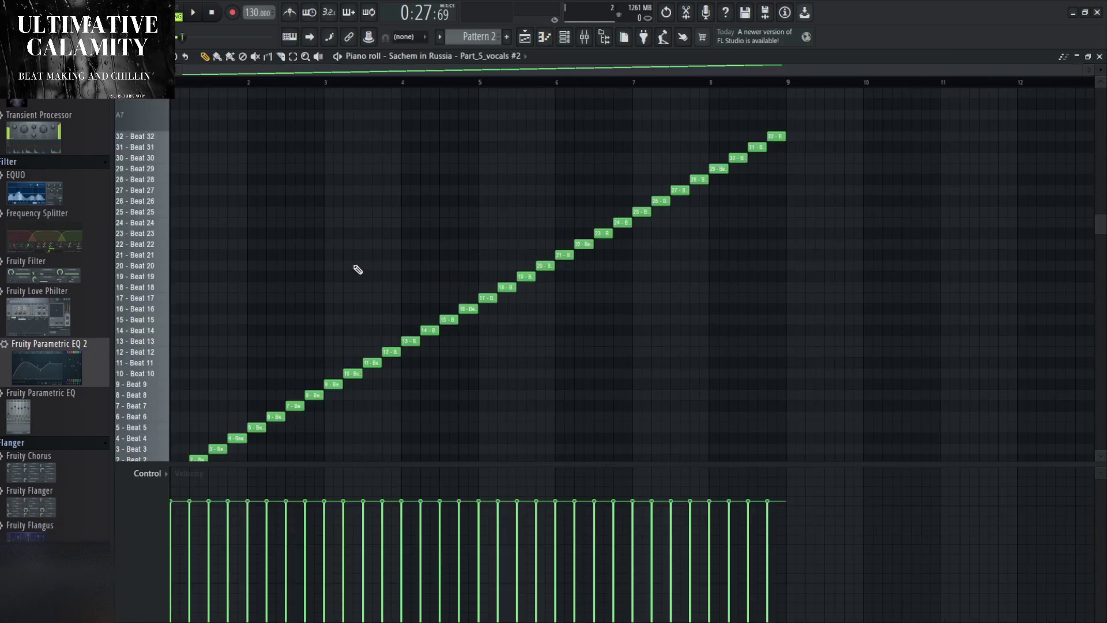
scroll(221, 283, "up", 5)
key("space")
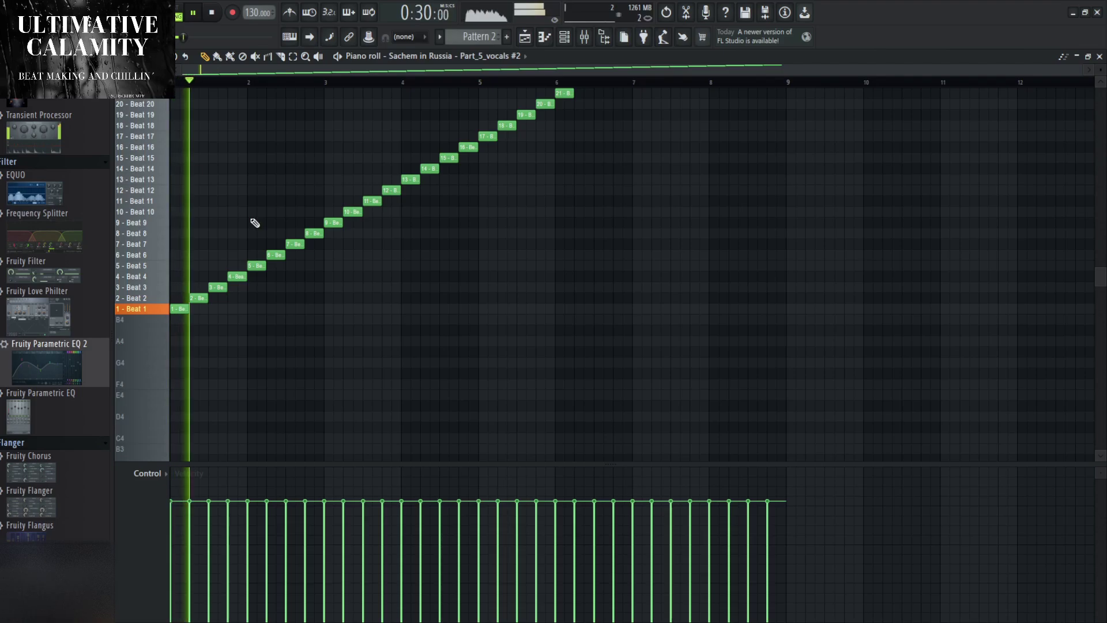
scroll(346, 353, "up", 4)
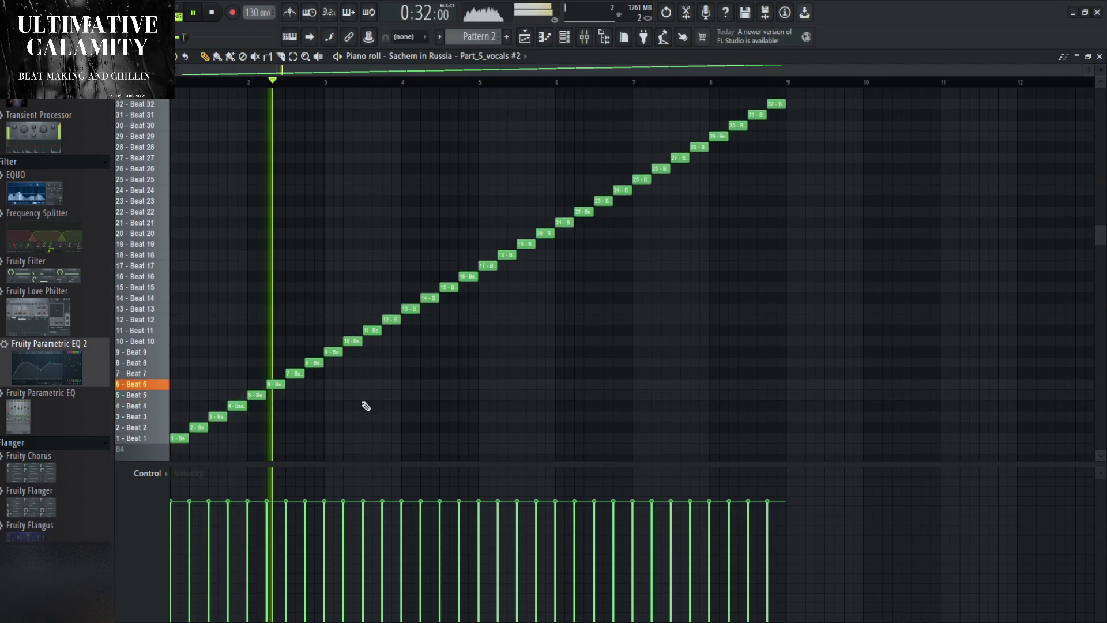
scroll(484, 404, "up", 4)
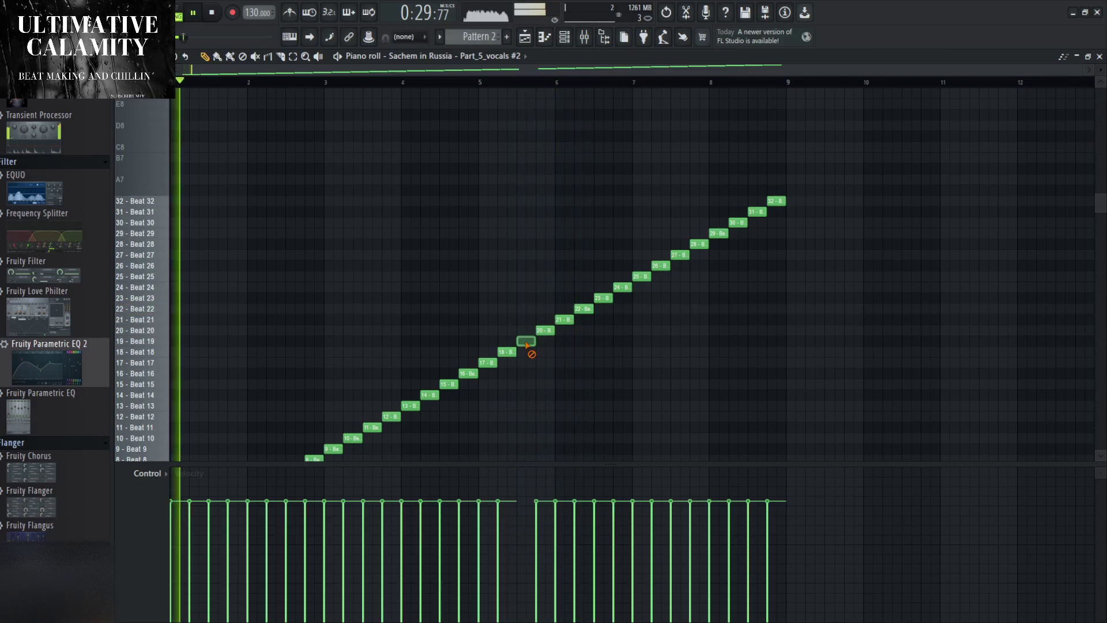
Delete the Beat 1 to Beat 19 slice notes from Pattern 2.
right_click(526, 340)
scroll(381, 403, "down", 3)
right_click(408, 279)
right_click(199, 395)
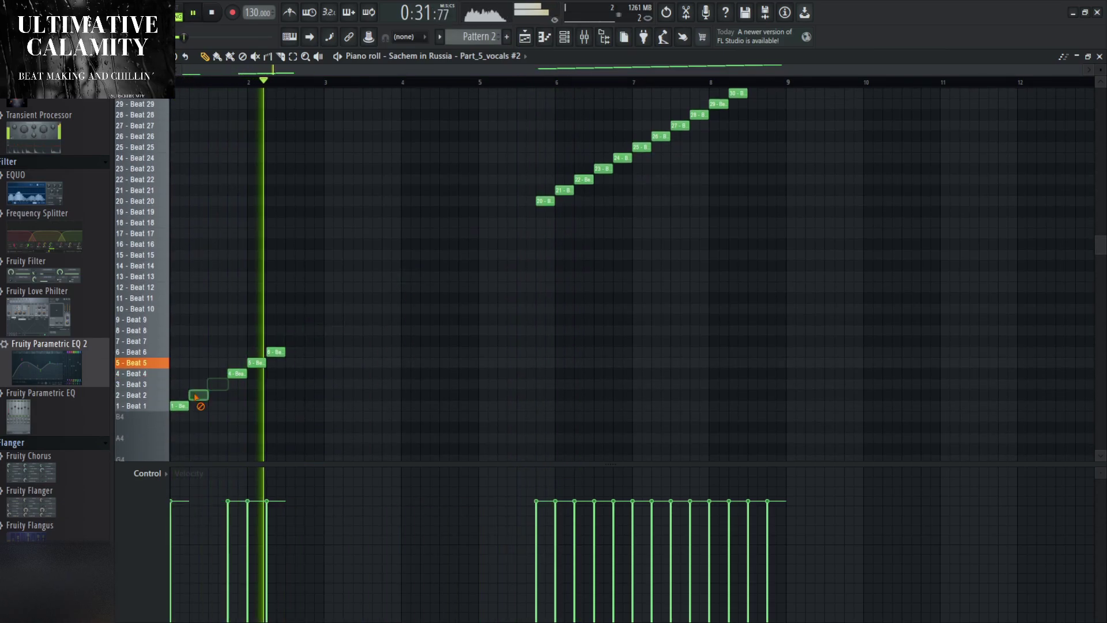
right_click(199, 395)
scroll(432, 319, "up", 3)
right_click(256, 395)
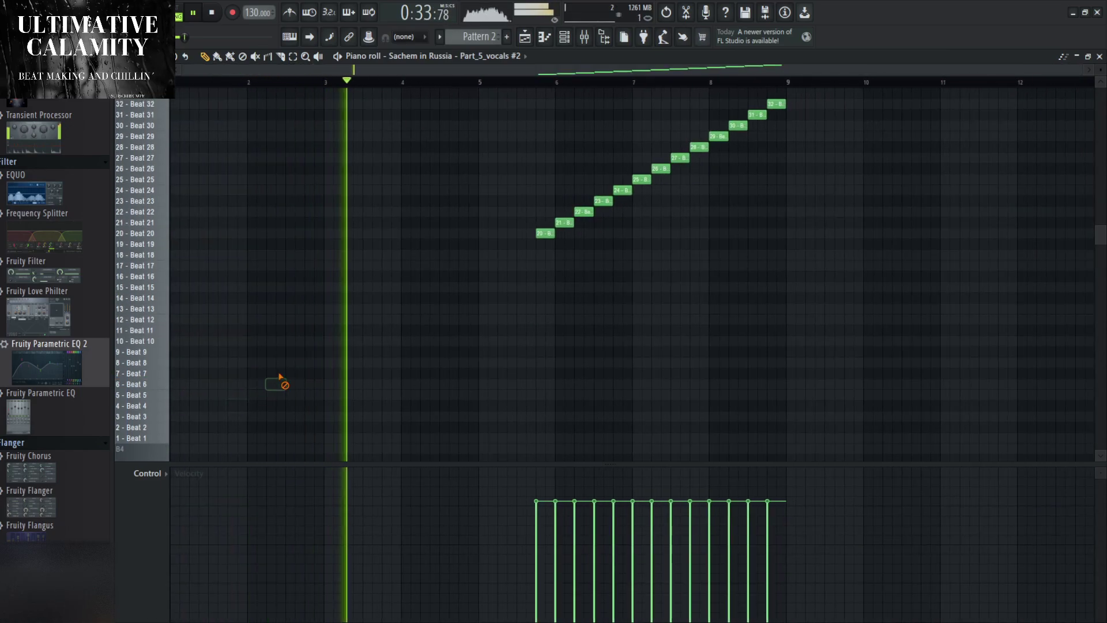
Add the Beat 20 to Beat 23 slices consecutively from bar 5, and delete the original Beat 20 to Beat 24 notes.
scroll(479, 309, "up", 4)
left_click(488, 363)
right_click(545, 363)
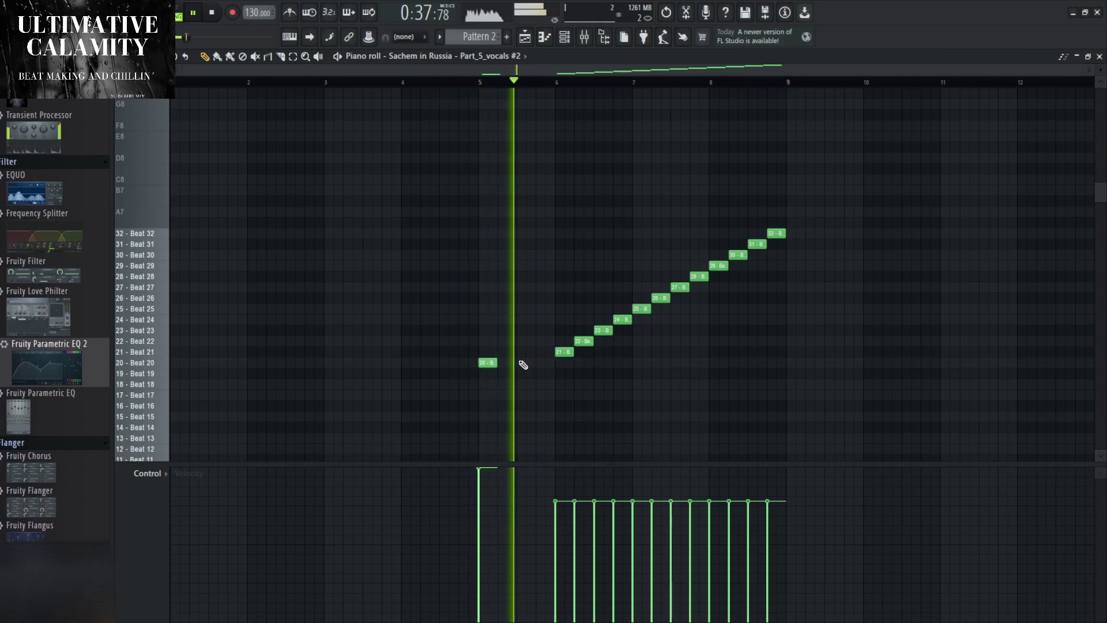
key("space")
left_click(526, 341)
key("space")
right_click(564, 352)
right_click(583, 341)
right_click(603, 330)
right_click(622, 319)
left_click(539, 330)
Add the Beat 24 and Beat 25 slices from bar 6, and delete the original Beat 25 to Beat 32 notes.
left_click(459, 82)
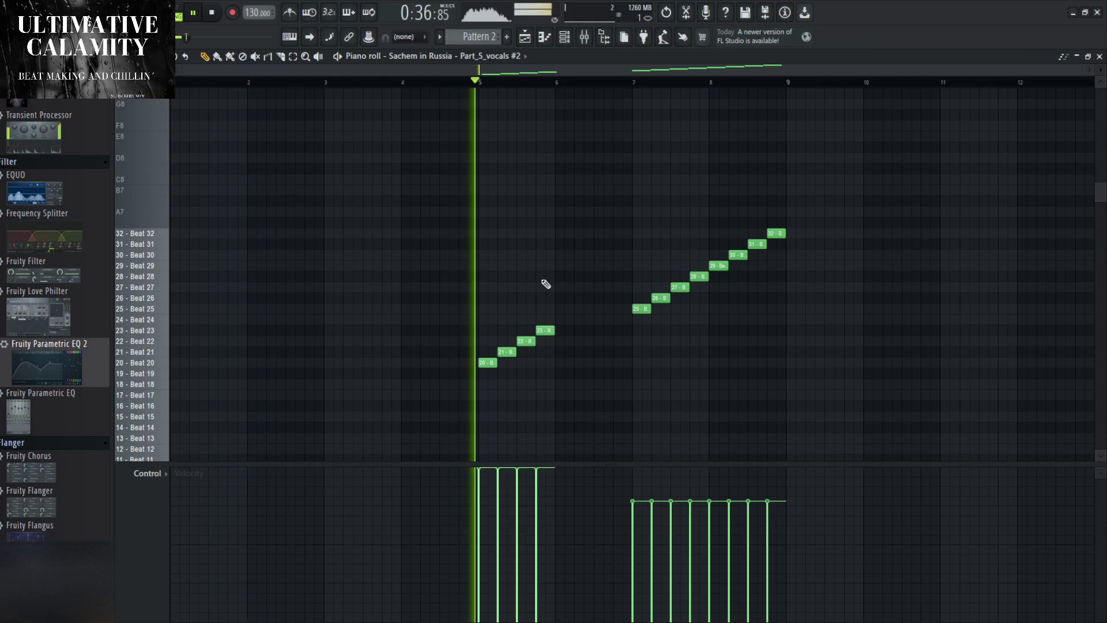
left_click(564, 320)
left_click(583, 309)
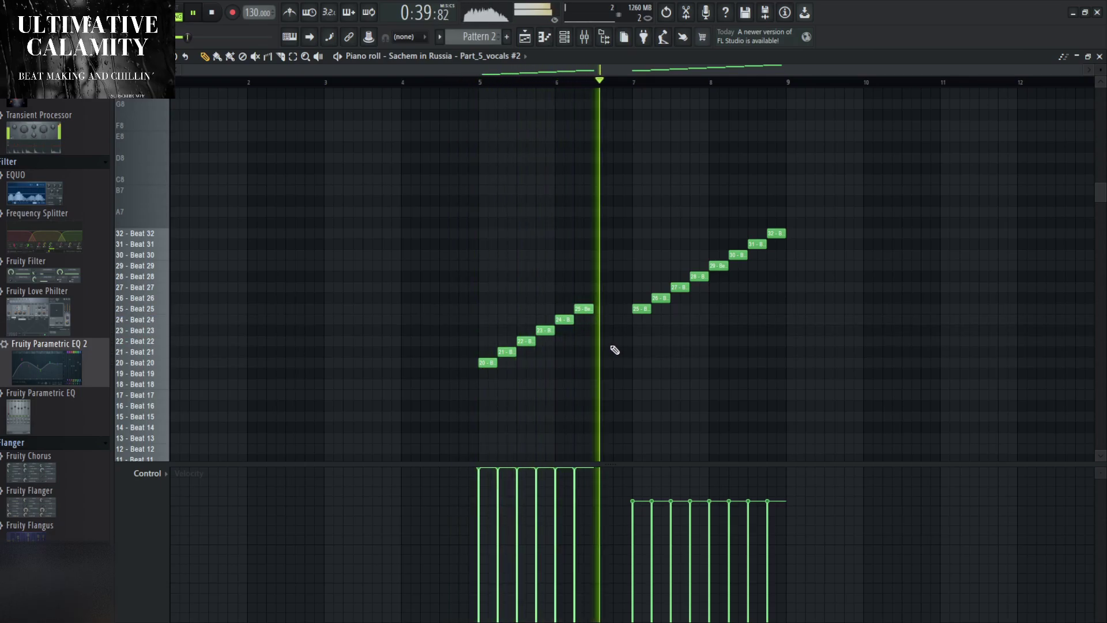
right_click(642, 308)
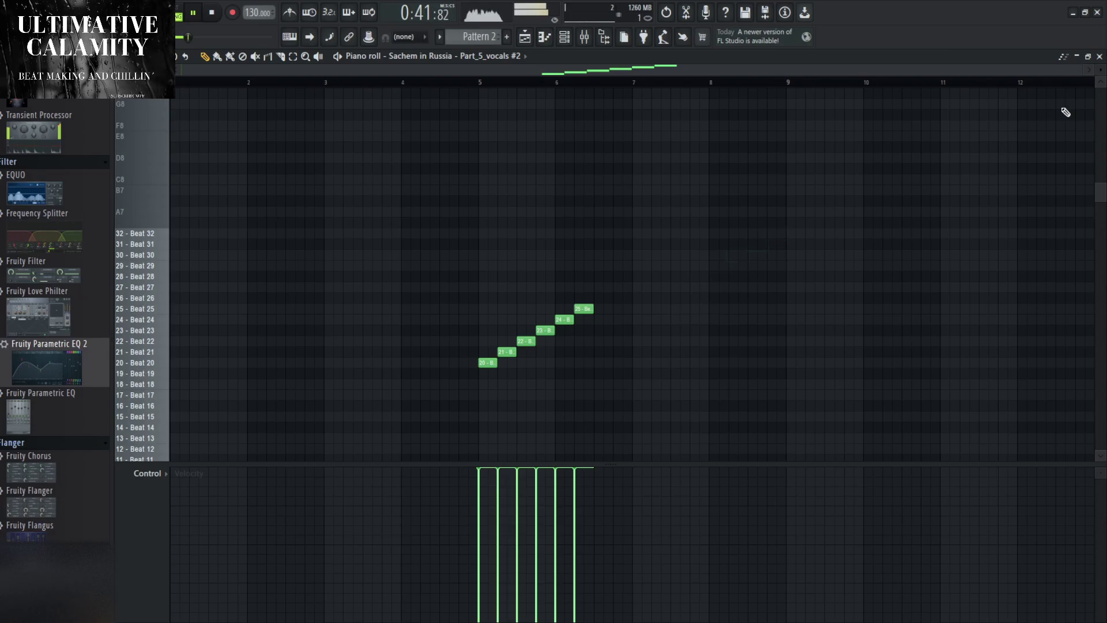
Return to the playlist and play the Part_2 section with the Pattern 2 vocal chops.
left_click(1098, 58)
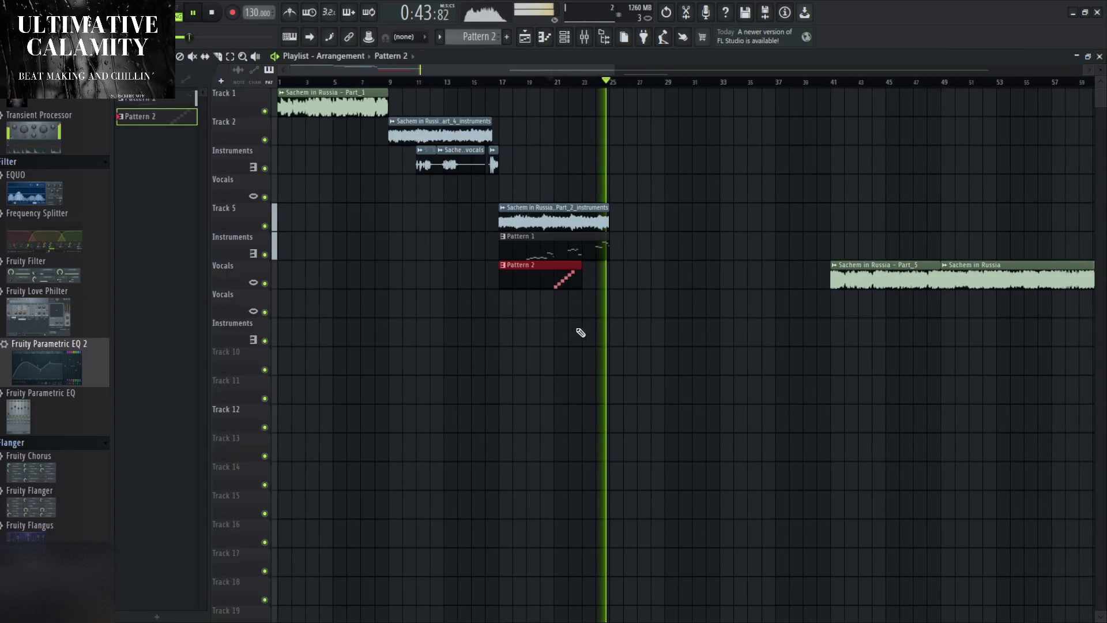
scroll(838, 333, "down", 3)
key("space")
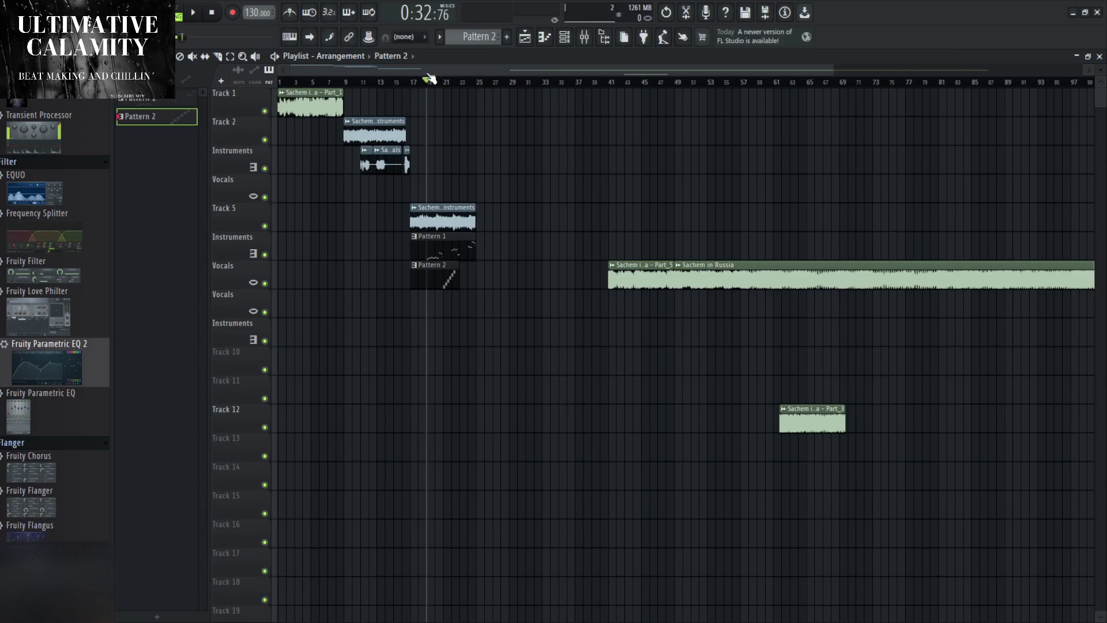
Duplicate the Part_2 instruments, Pattern 1 and Pattern 2 clips to bar 25, delete the first Pattern 1 clip, and play the result.
left_click_drag(494, 317, 429, 209)
key("ctrl+b")
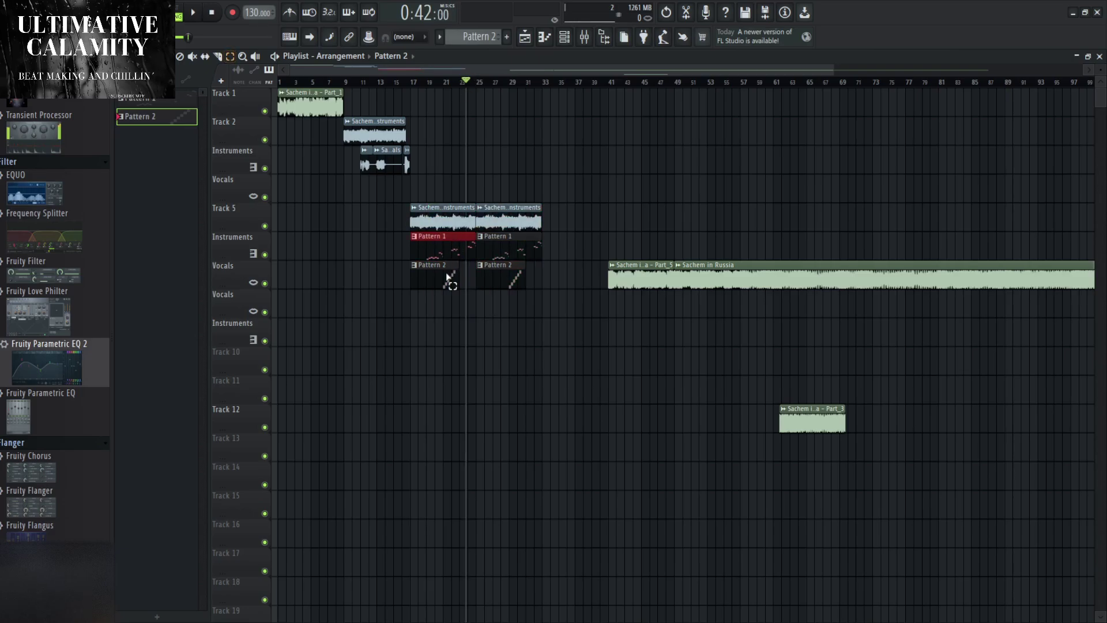
scroll(412, 155, "down", 2, "ctrl")
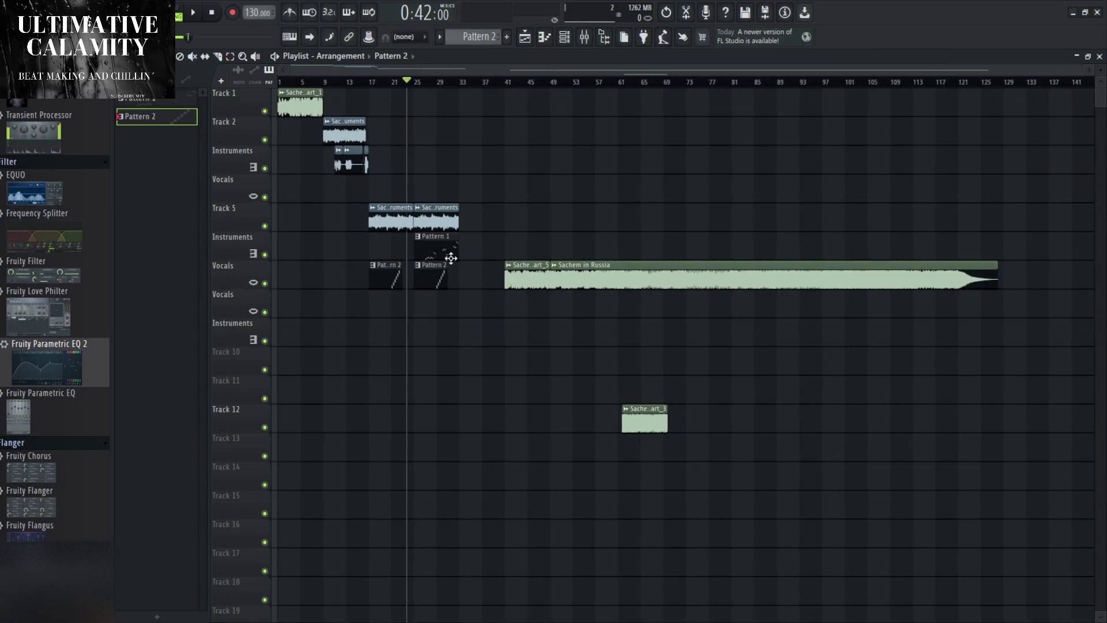
key("space")
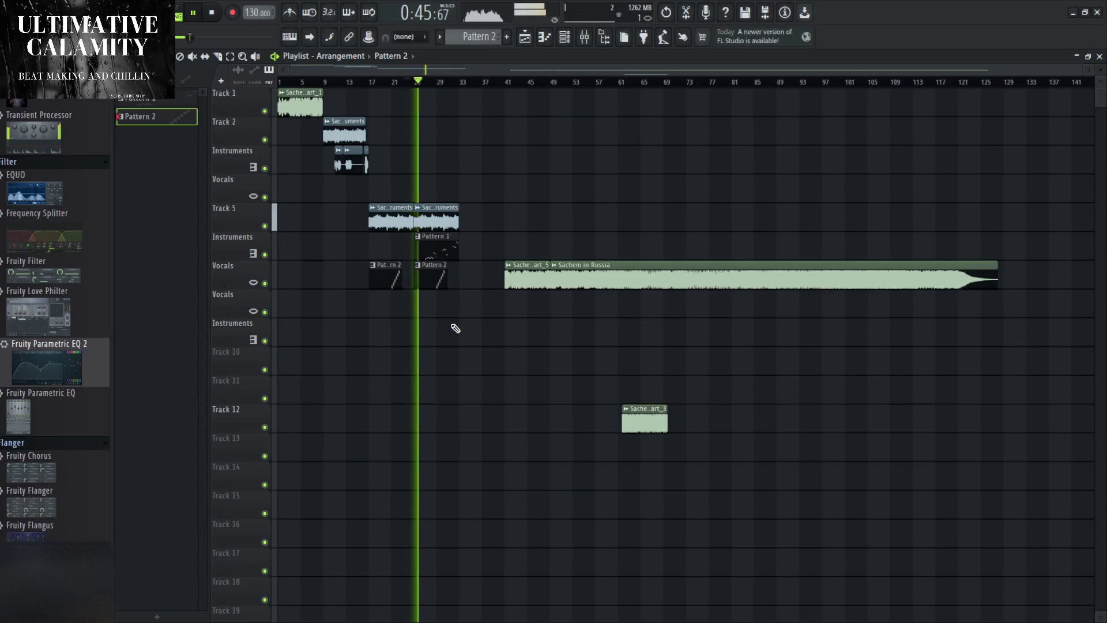
scroll(536, 343, "up", 3)
scroll(539, 354, "down", 3)
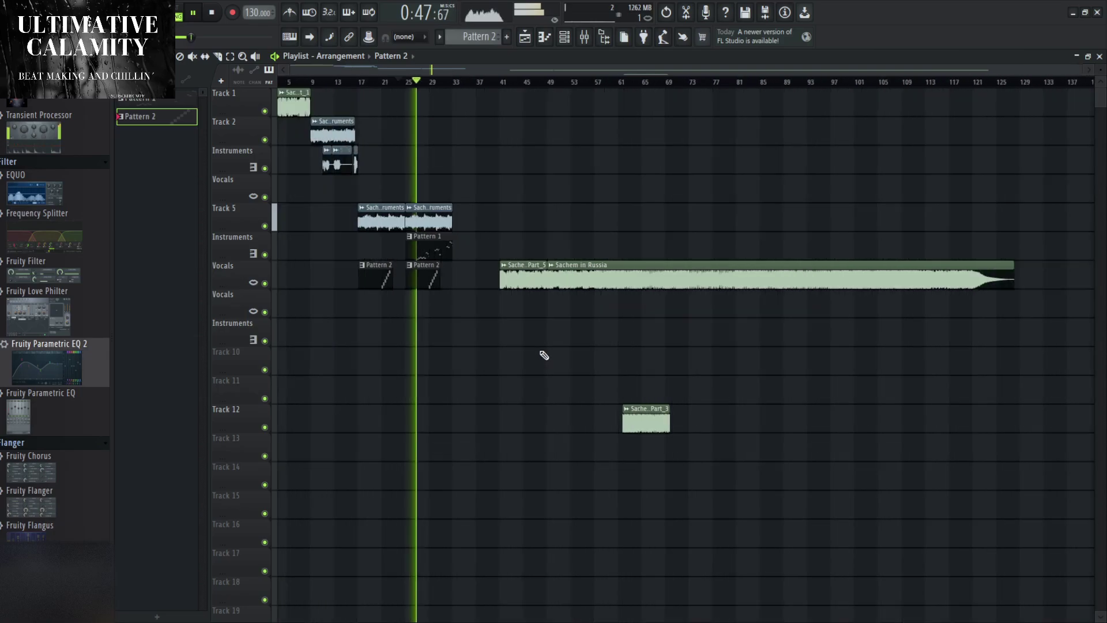
key("space")
Audition the Part_3 clip at bar 25 on Track 5 in place of the duplicated Part_2 instruments, and delete it.
left_click_drag(642, 408, 450, 190)
scroll(468, 296, "up", 5)
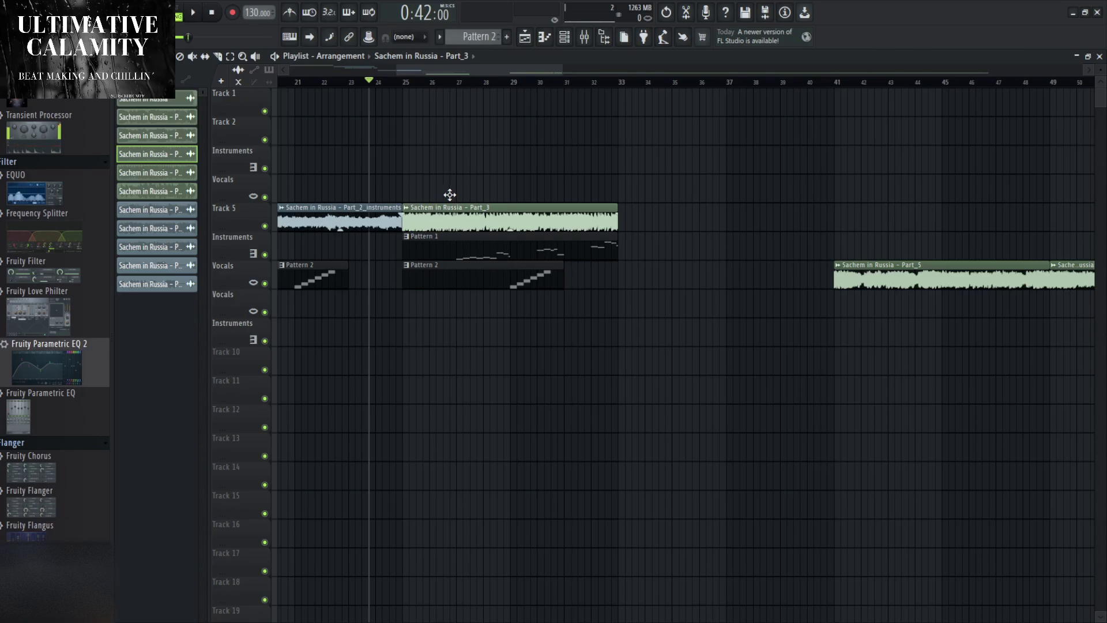
key("space")
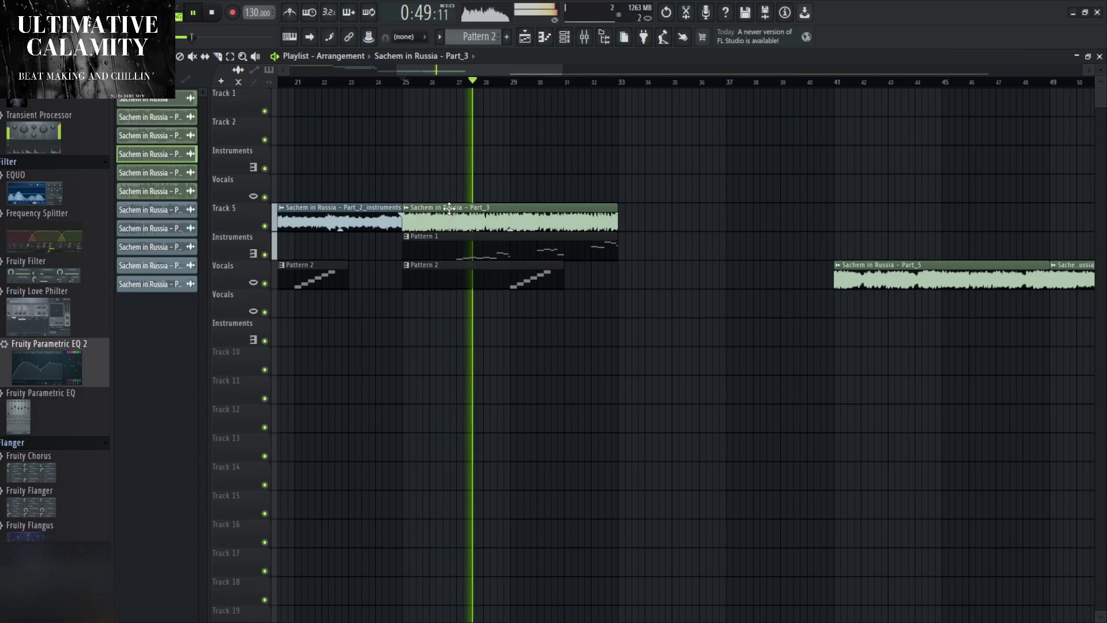
right_click(450, 207)
key("space")
Move the Part_5 clip to about bar 37 on the third track, and compare it in playback with the Part_2 section.
scroll(634, 220, "down", 4)
left_click_drag(744, 269, 706, 154)
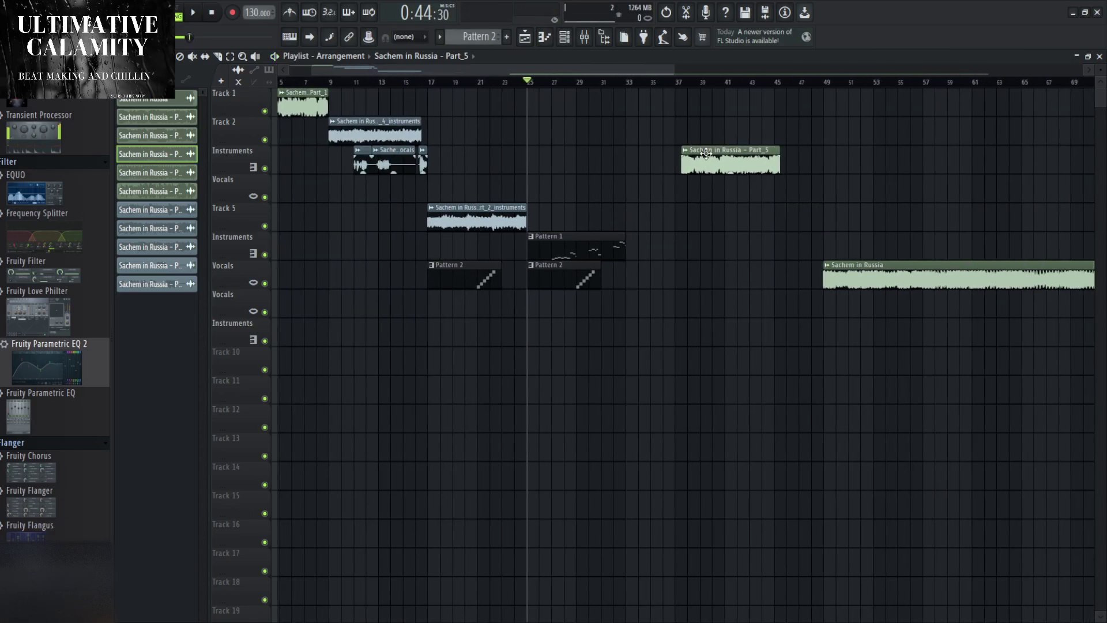
left_click(681, 81)
key("space")
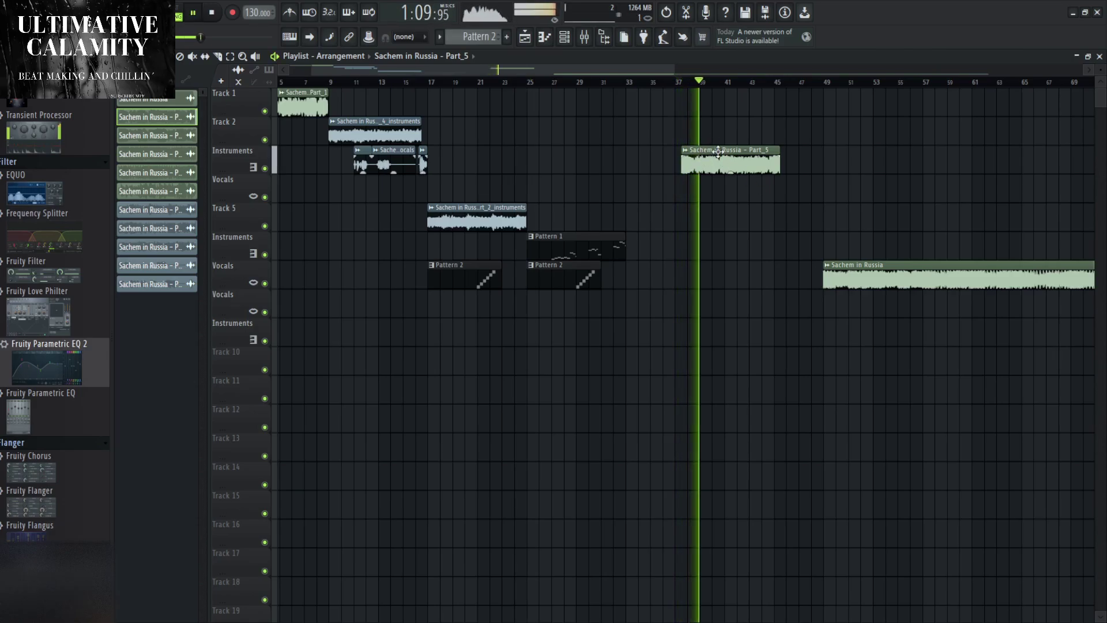
key("space")
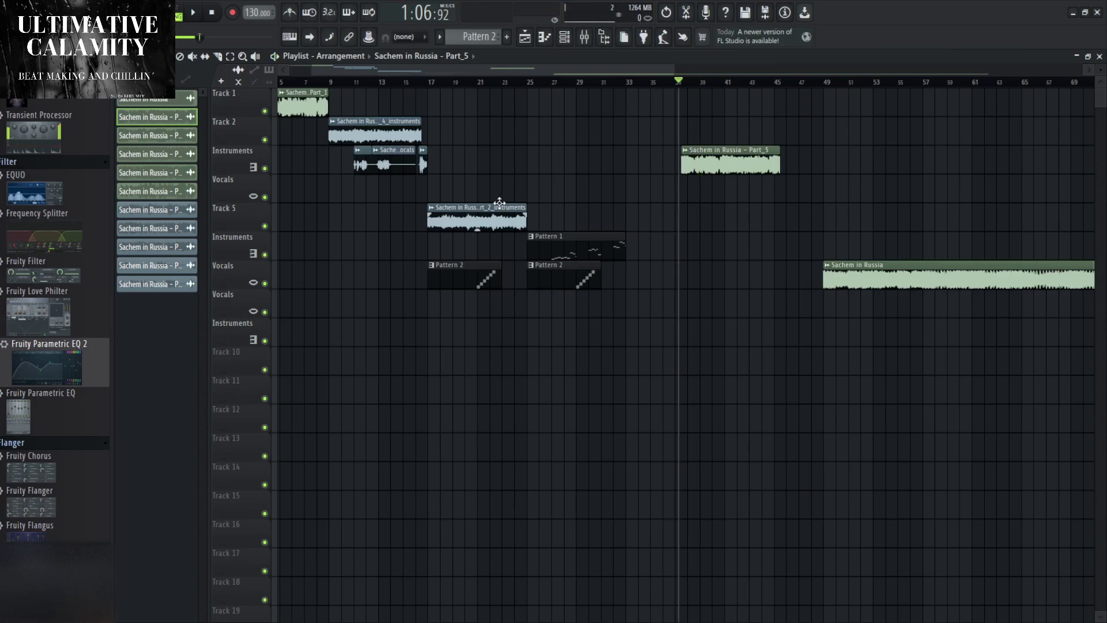
left_click(424, 84)
key("space")
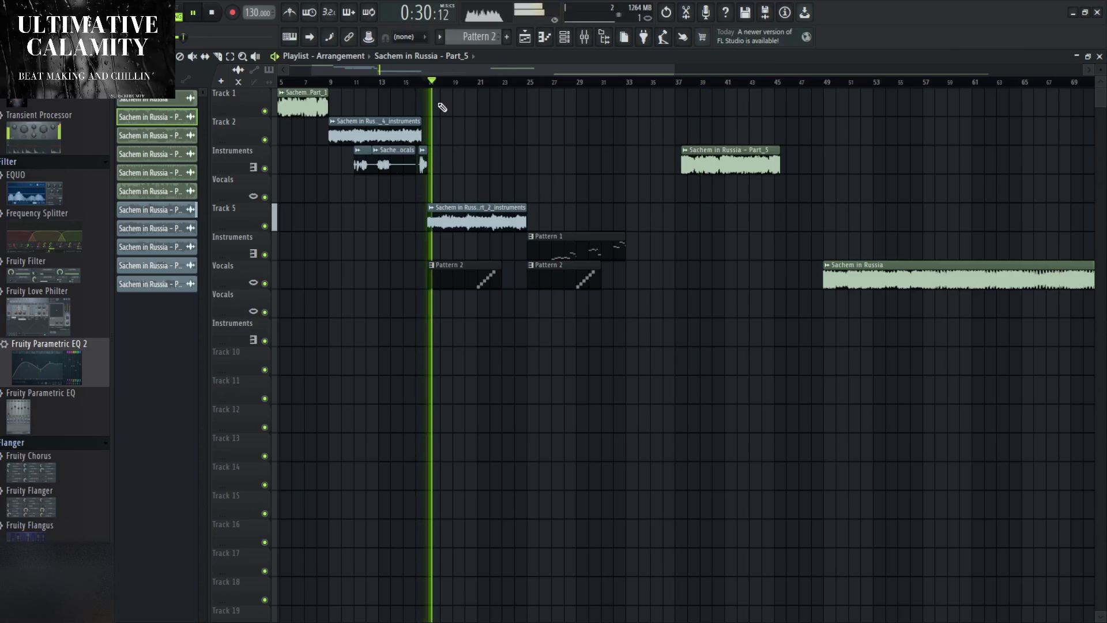
key("space")
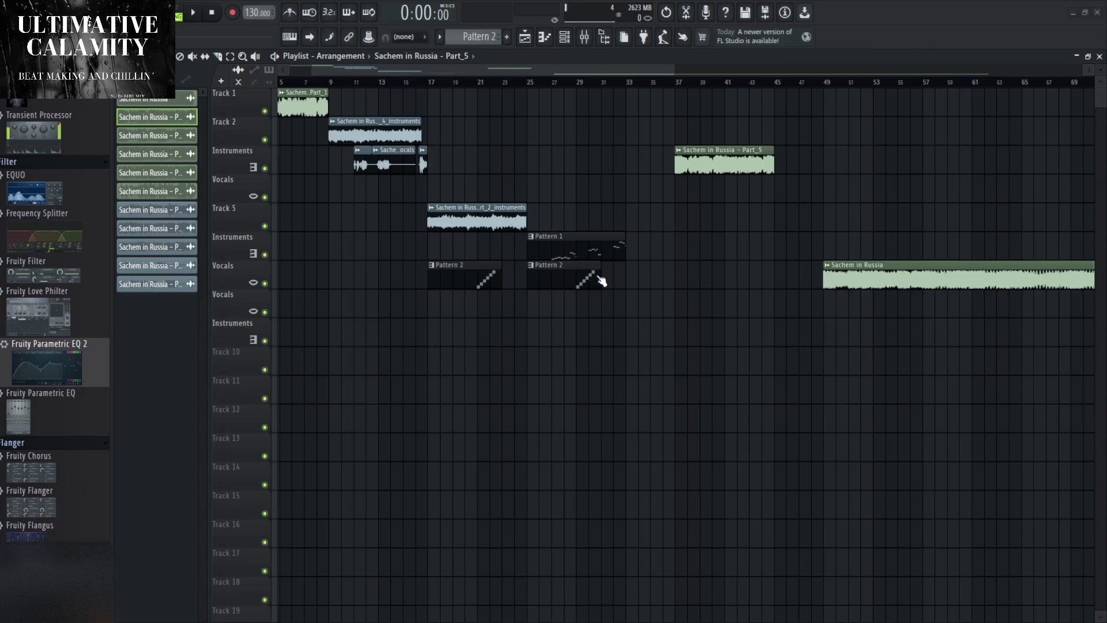
Place the Part_5_instruments stem at bar 25, and duplicate the Part_2 instruments clip to bar 25 on the track below.
left_click_drag(704, 192, 555, 194)
double_click(536, 218)
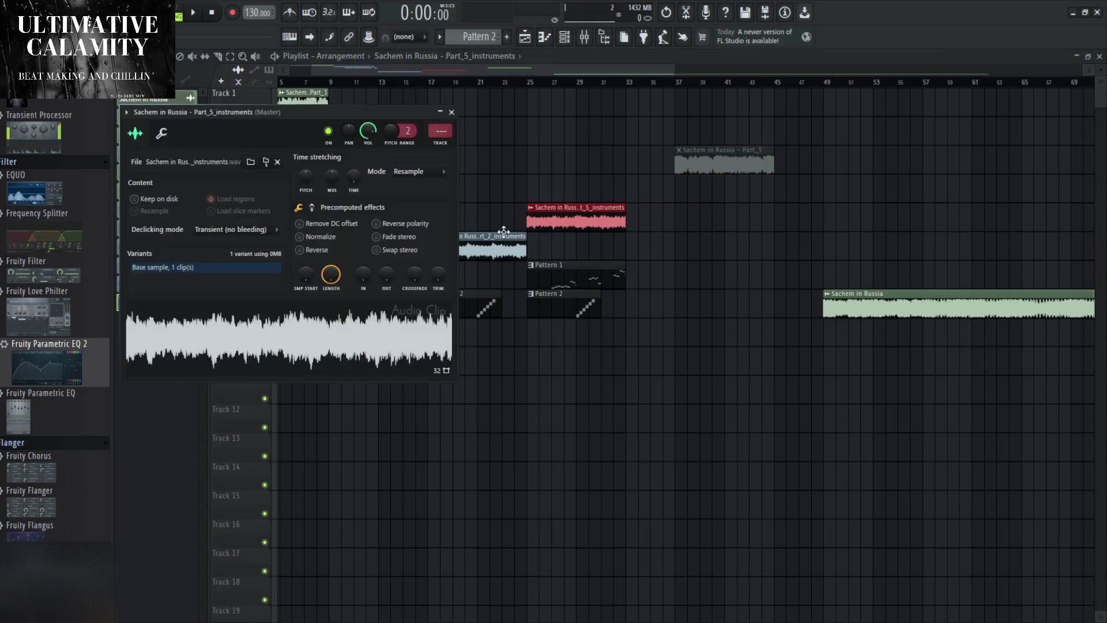
left_click(441, 112)
left_click(512, 249)
key("ctrl+b")
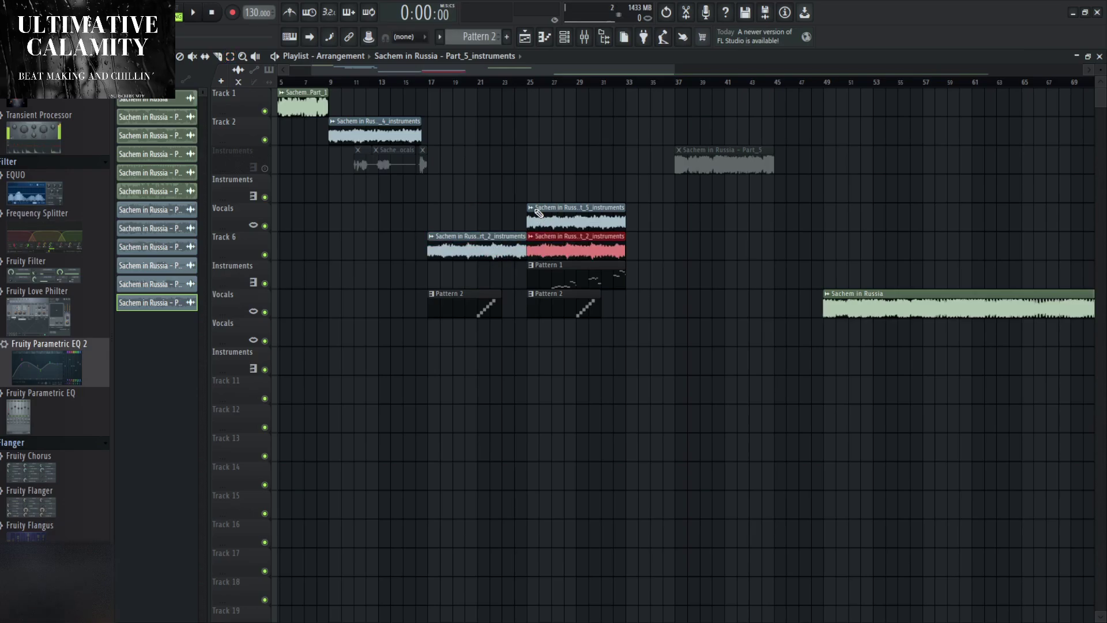
Play the layered Part_2 and Part_5 instruments from just before bar 25 while checking the Part_5_instruments channel settings.
double_click(538, 213)
left_click(519, 81)
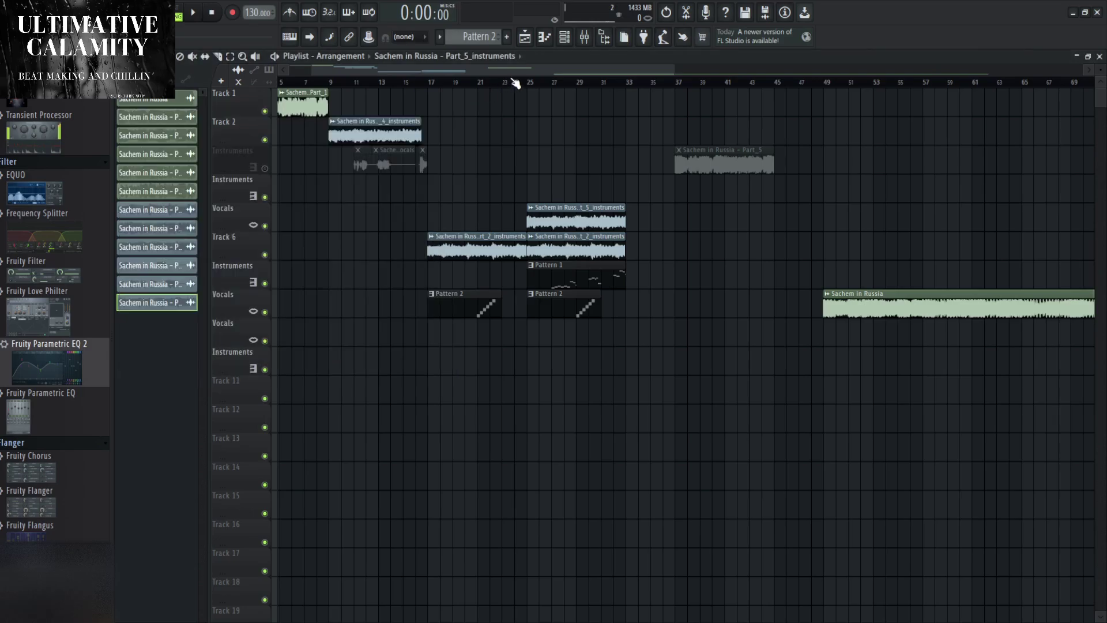
key("space")
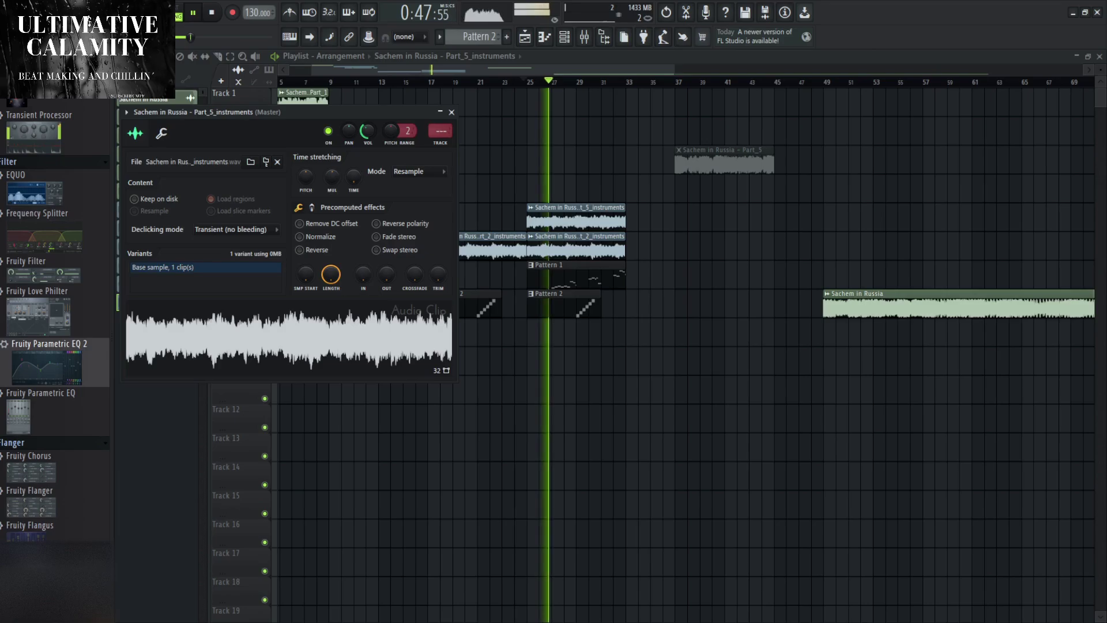
left_click(451, 112)
key("space")
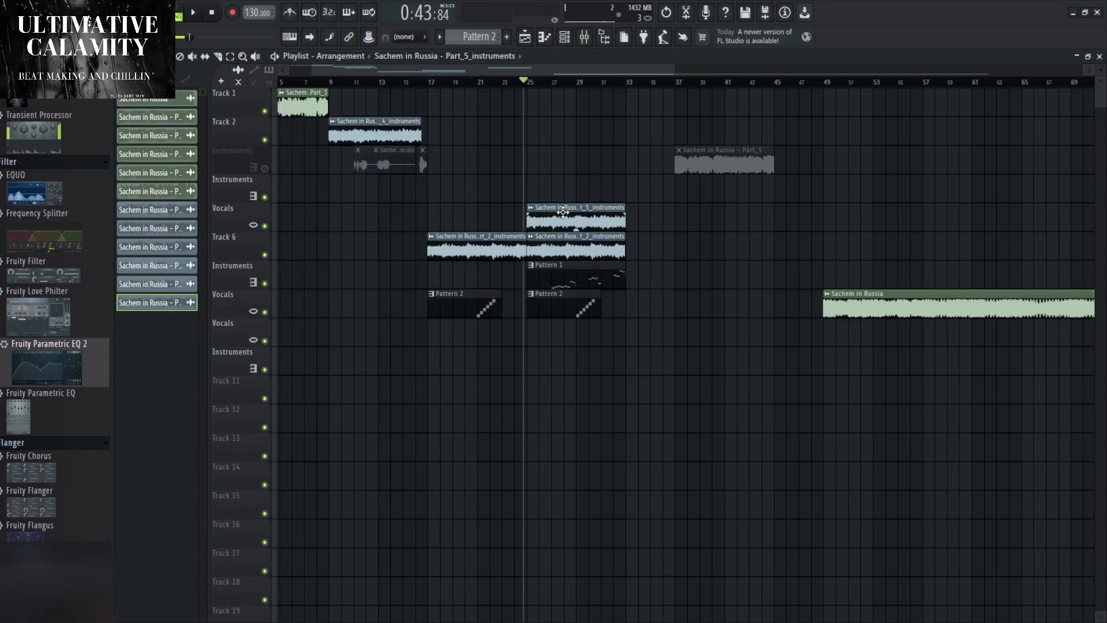
double_click(581, 224)
left_click(452, 112)
Move the instrument and pattern clips between bars 17 and 33 up one track, and unmute the third track.
scroll(510, 216, "down", 2)
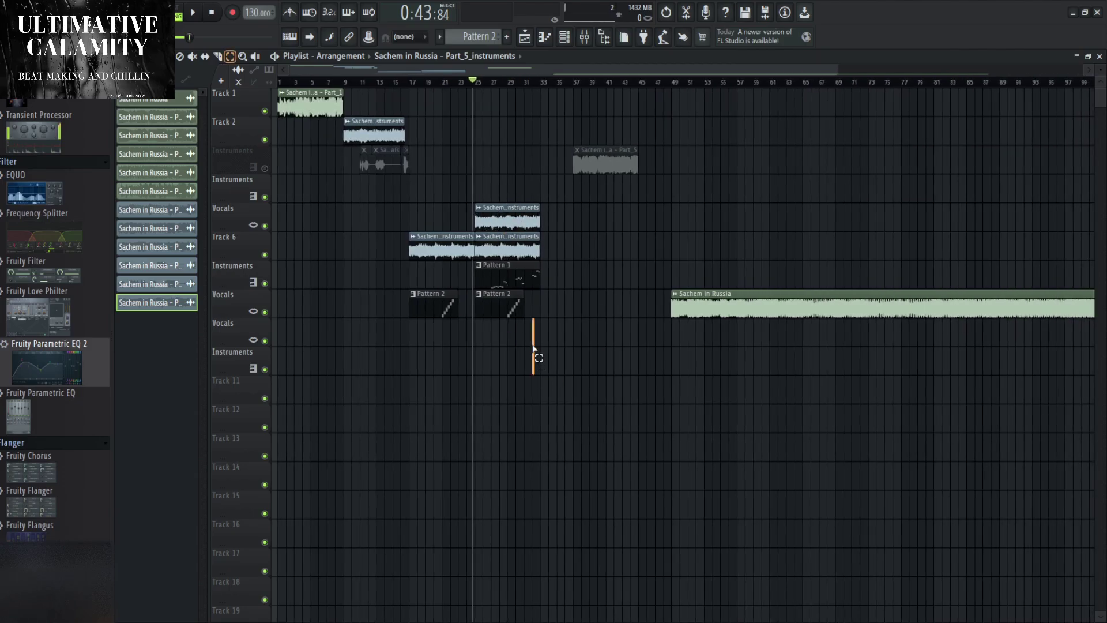
left_click_drag(535, 350, 413, 200)
key("shift+Up")
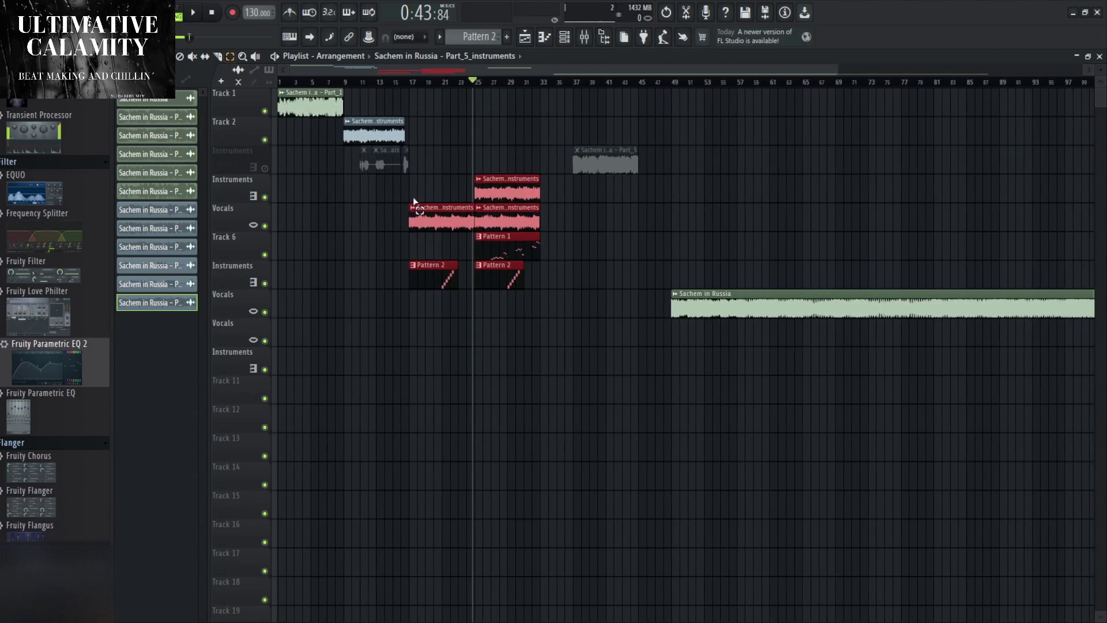
left_click(265, 167)
Delete the original Part_5 clip from the third track, and move the full Sachem in Russia clip to bar 33.
left_click_drag(597, 212, 621, 141)
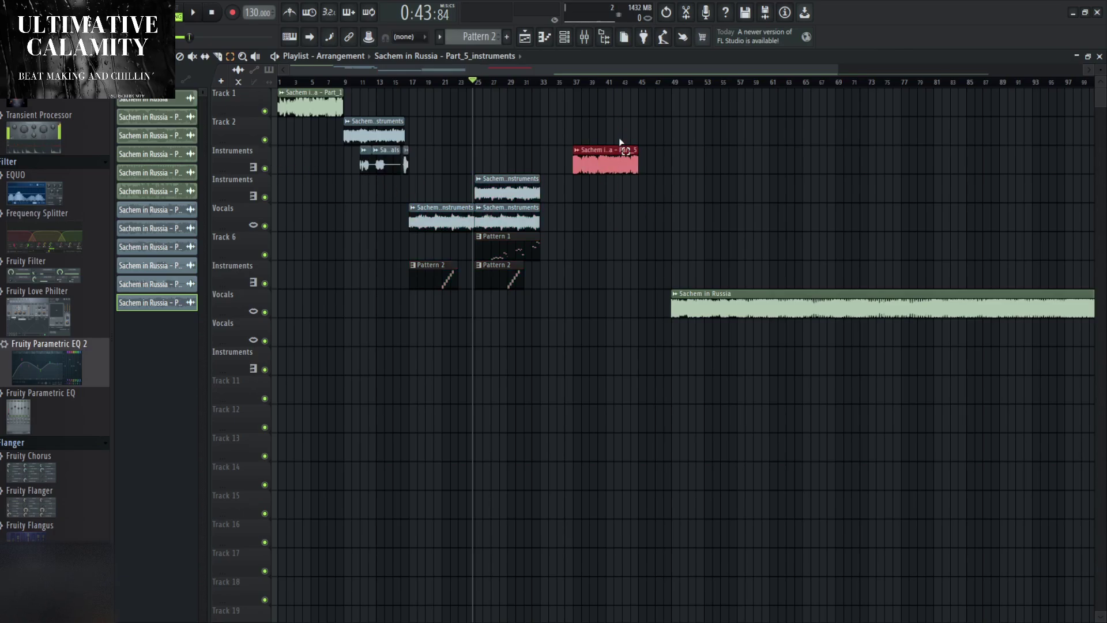
left_click_drag(761, 294, 676, 294)
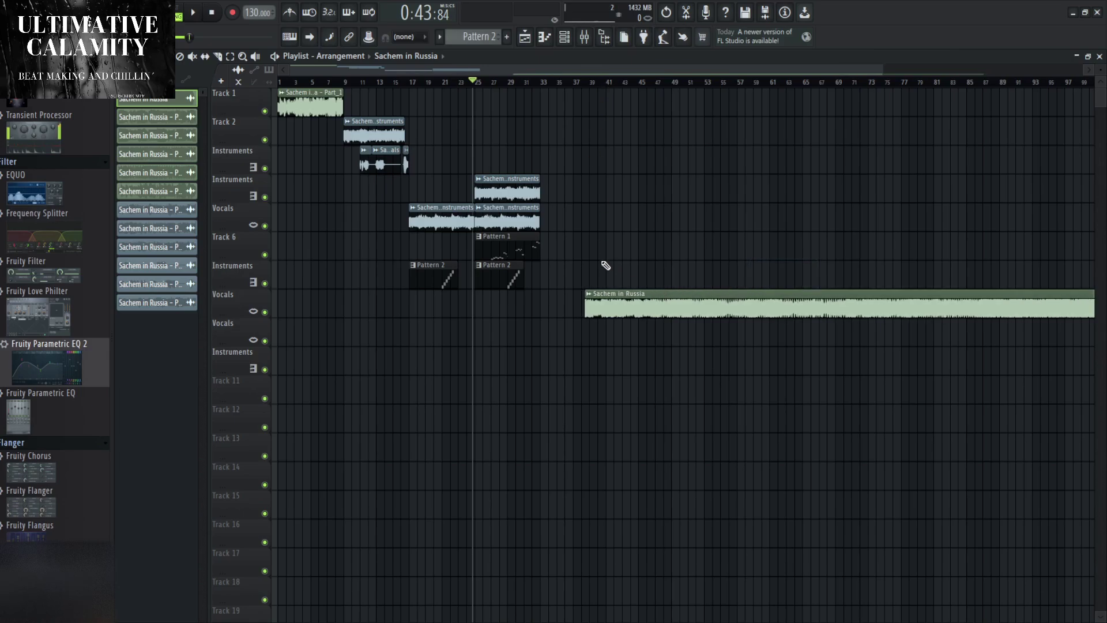
left_click_drag(563, 297, 560, 297)
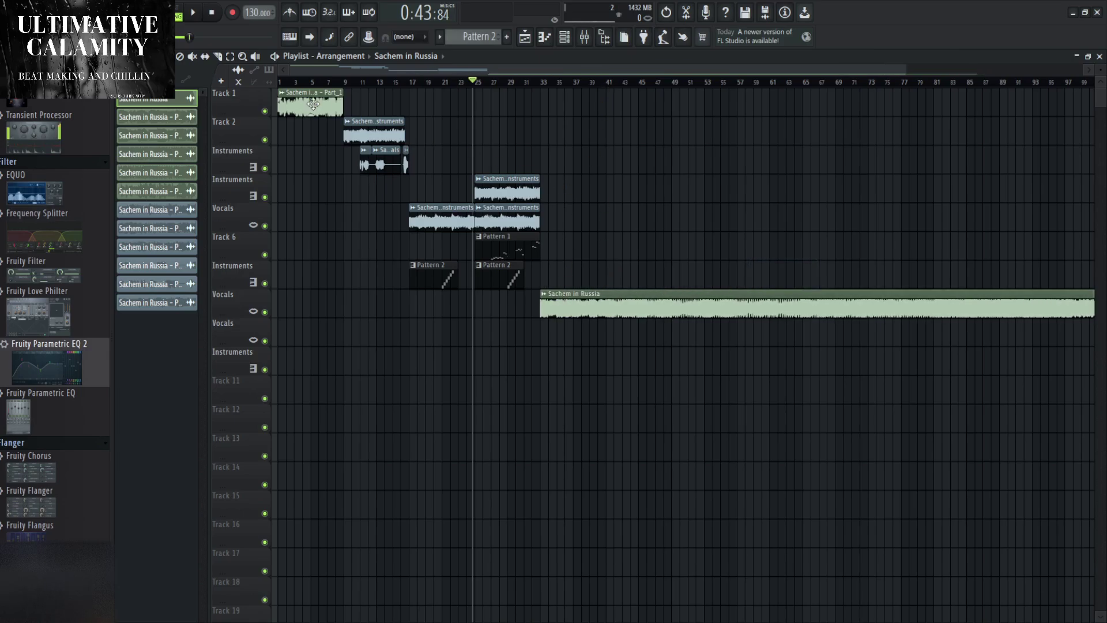
Play Part_1 briefly, and audition the full Sachem in Russia clip from several positions to look for another usable section.
left_click(299, 84)
key("space")
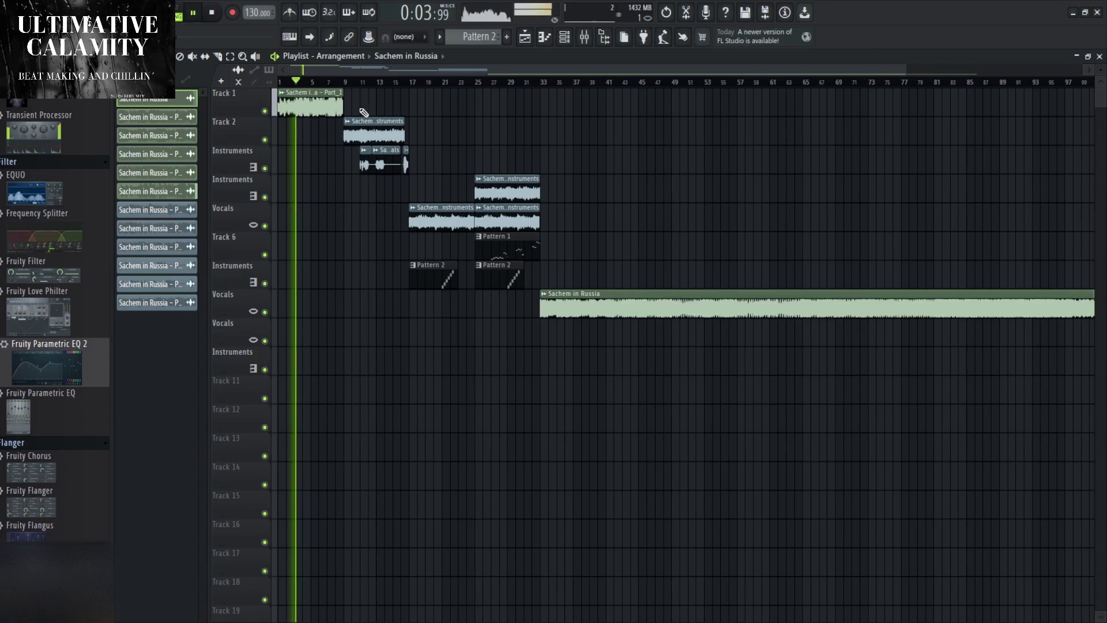
left_click(559, 84)
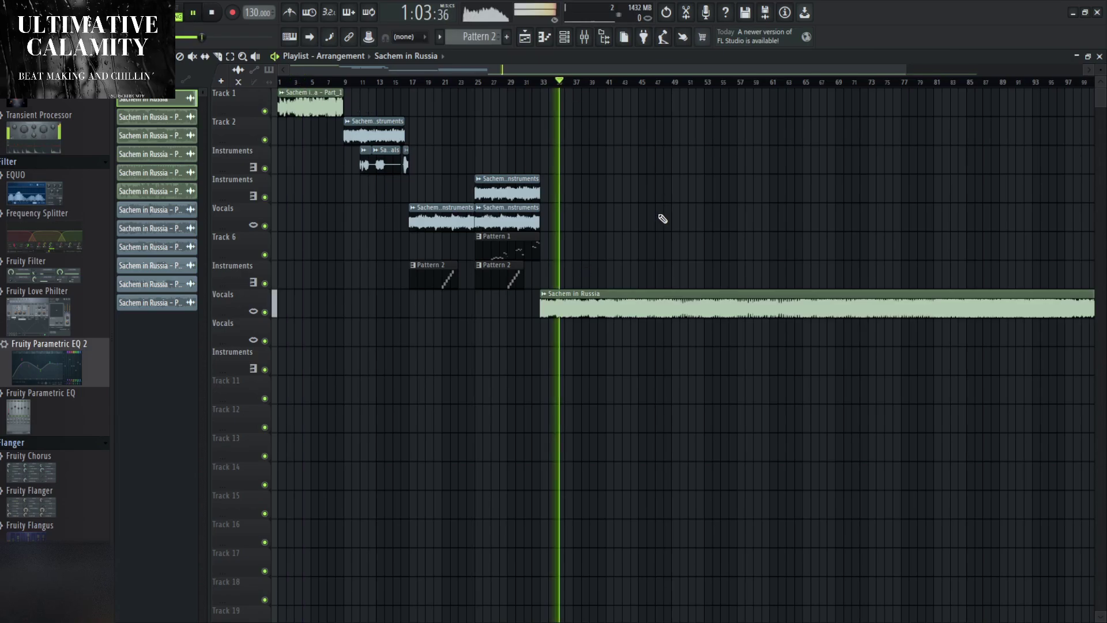
scroll(669, 184, "down", 2)
left_click(682, 82)
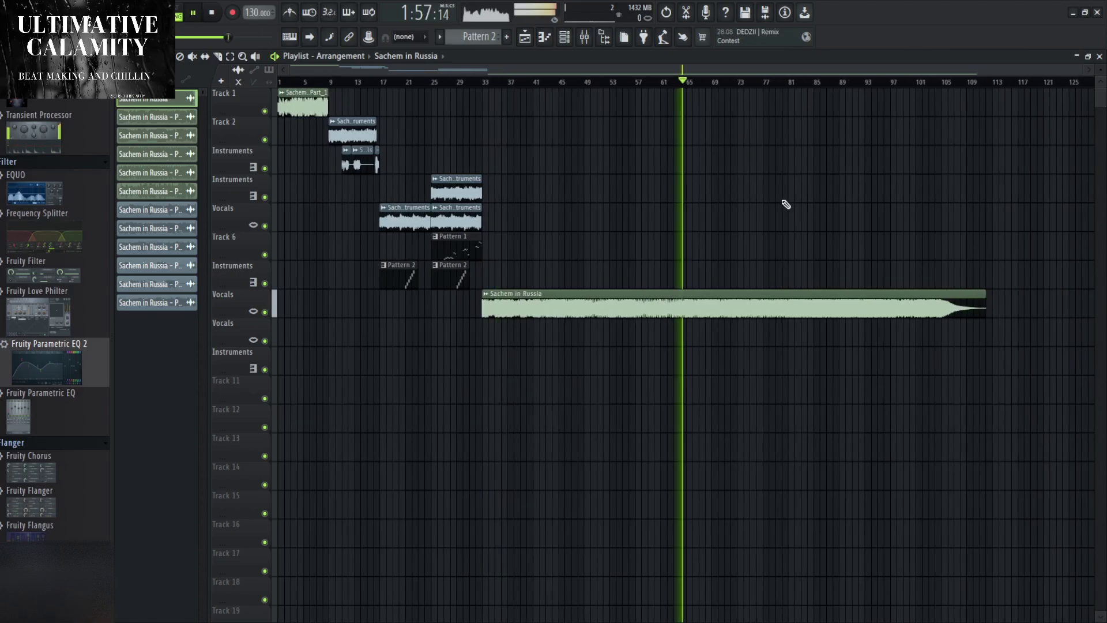
left_click(901, 82)
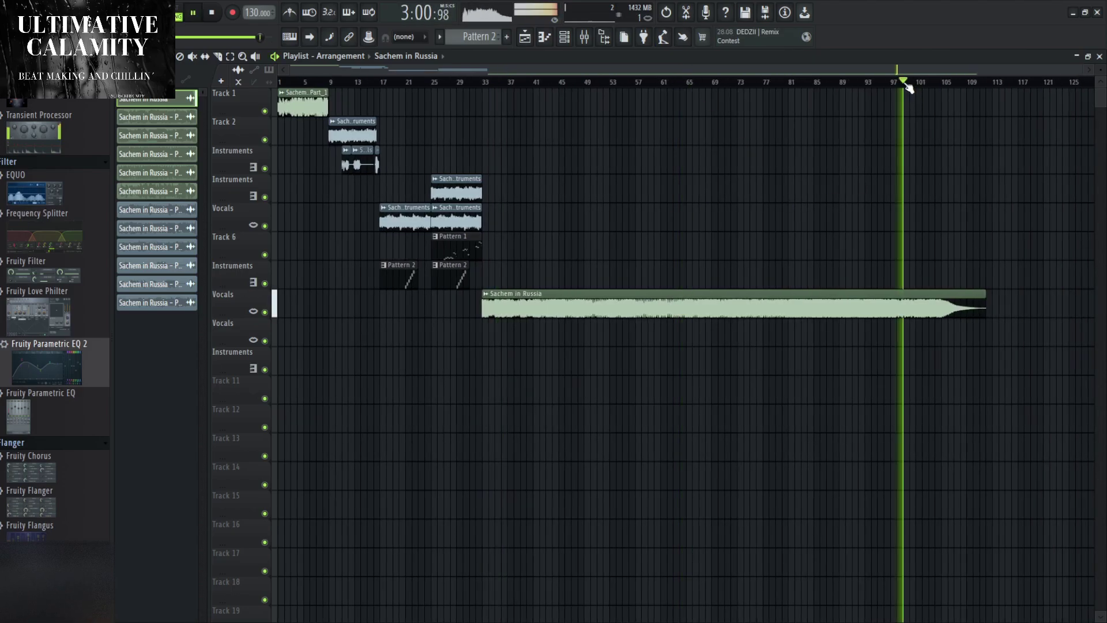
left_click(865, 83)
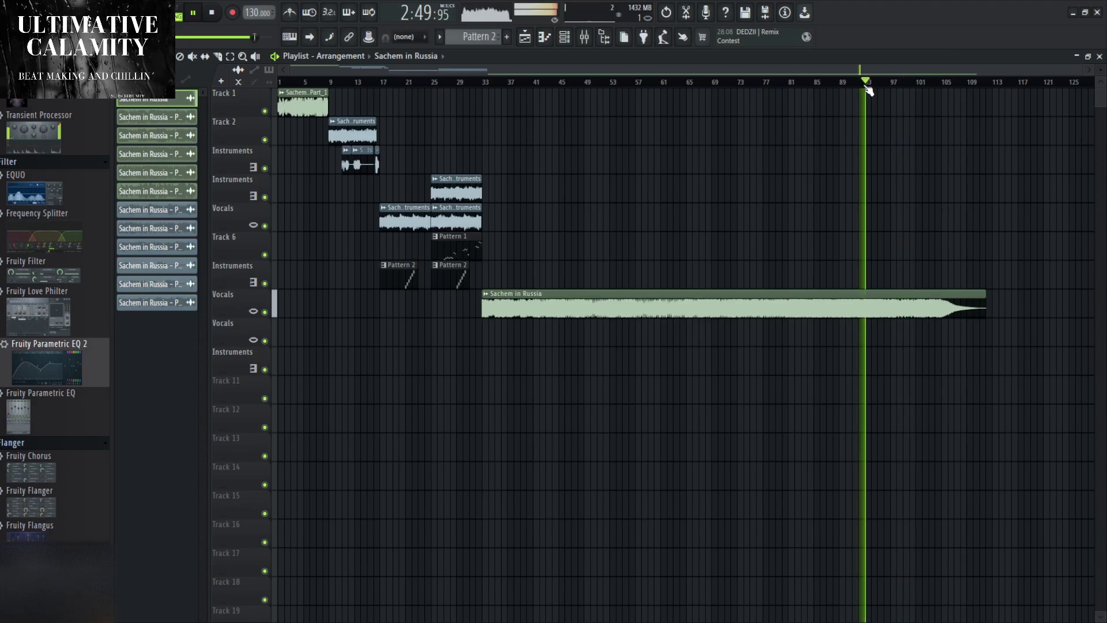
left_click(806, 83)
left_click(708, 86)
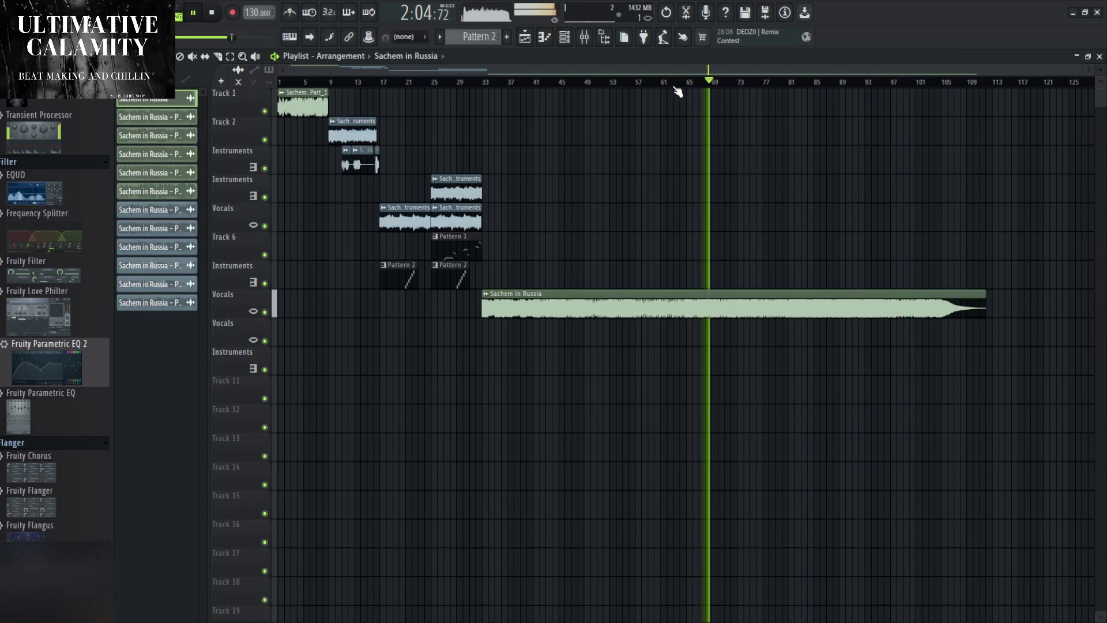
left_click(634, 84)
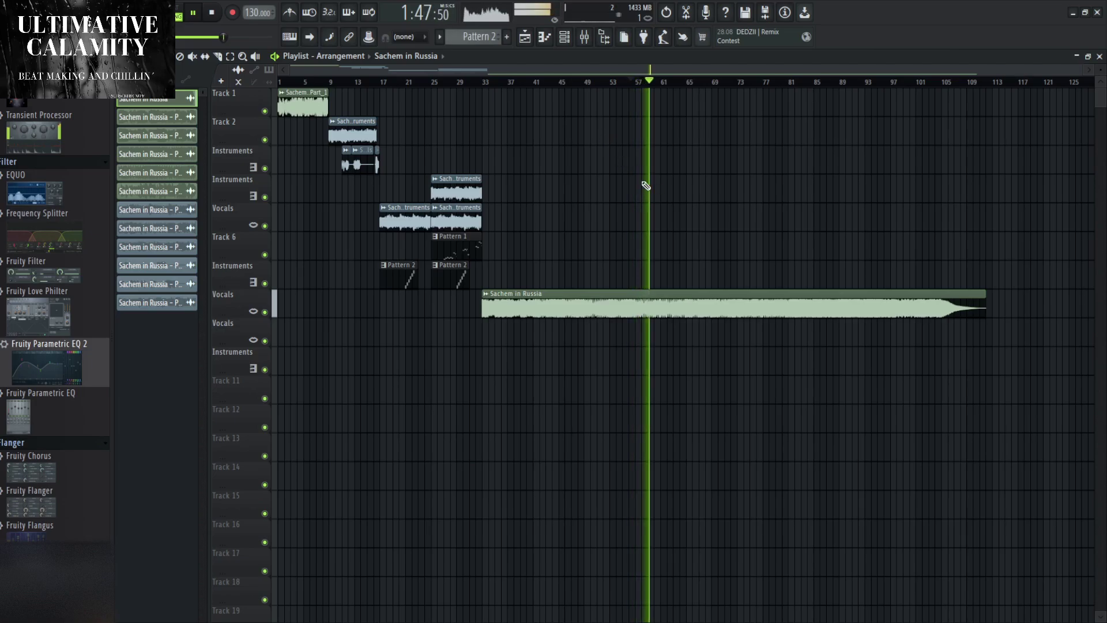
left_click(555, 83)
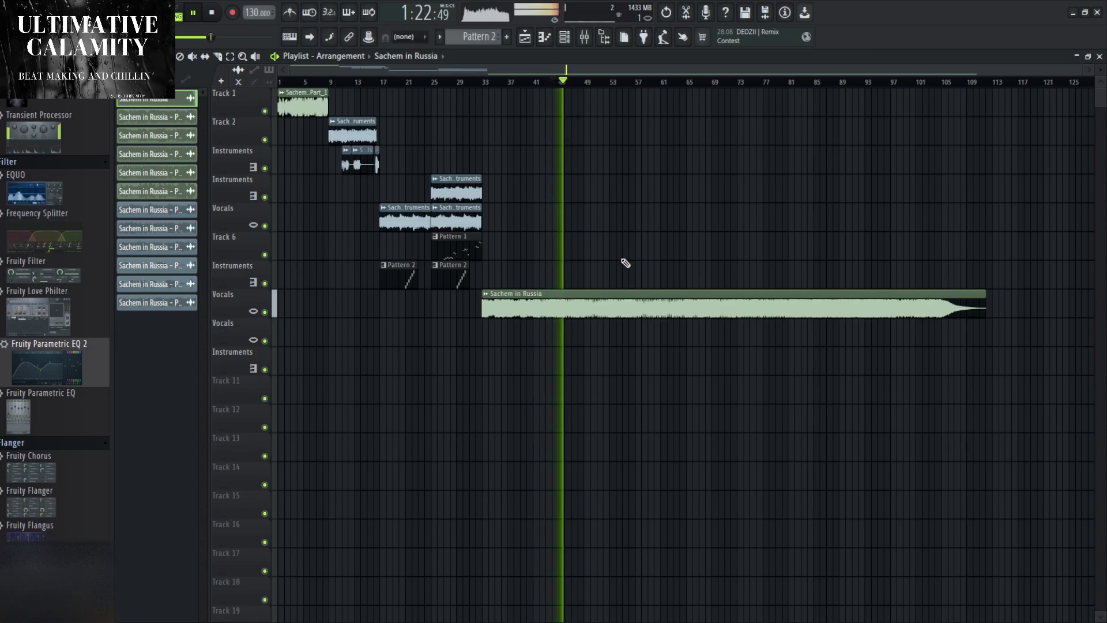
left_click(536, 83)
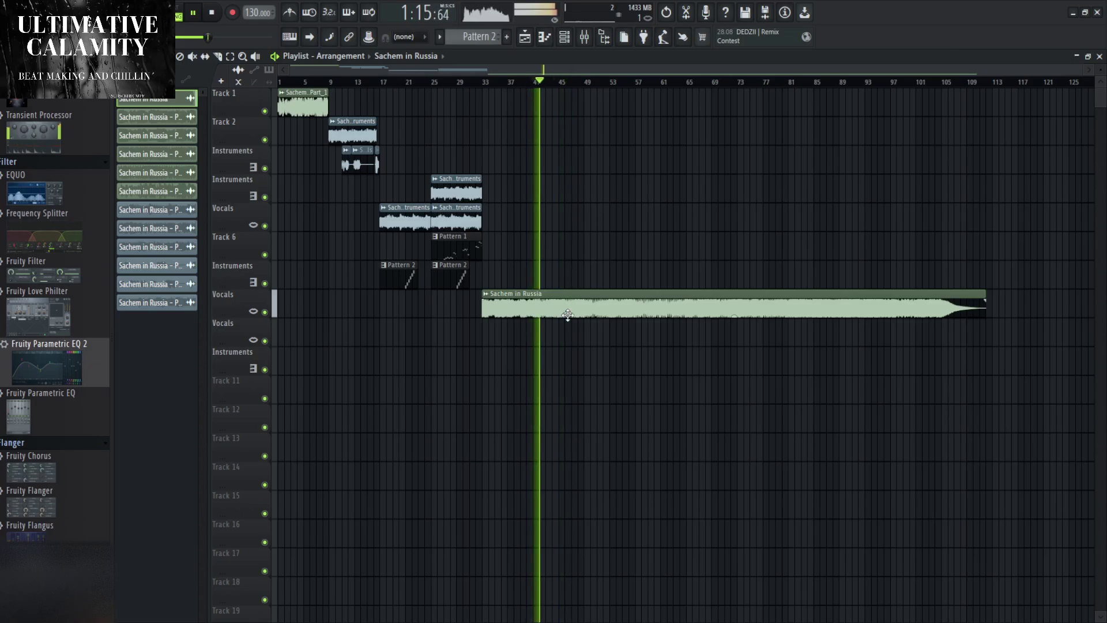
Split the full Sachem in Russia clip at bar 41, and move the section from bars 33 to 41 to bar 41.
scroll(567, 315, "up", 5)
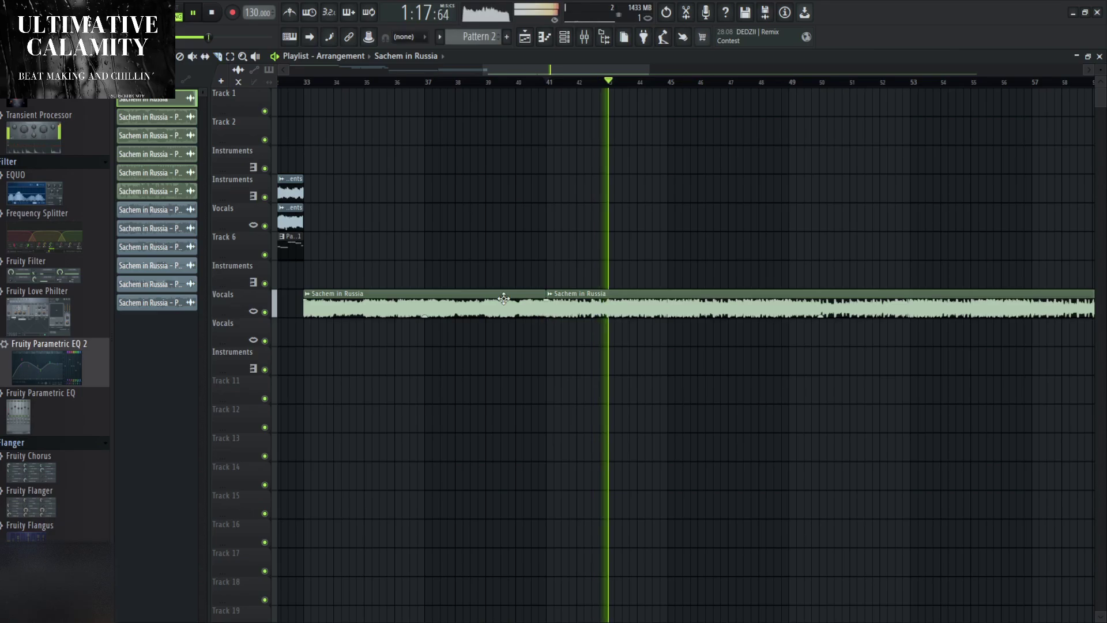
left_click_drag(505, 299, 748, 301)
scroll(670, 331, "down", 2)
right_click(799, 316)
key("ctrl+z")
Audition the Sachem in Russia clip from several positions between about bar 60 and its end.
scroll(770, 373, "down", 2)
scroll(770, 372, "down", 2)
left_click(658, 82)
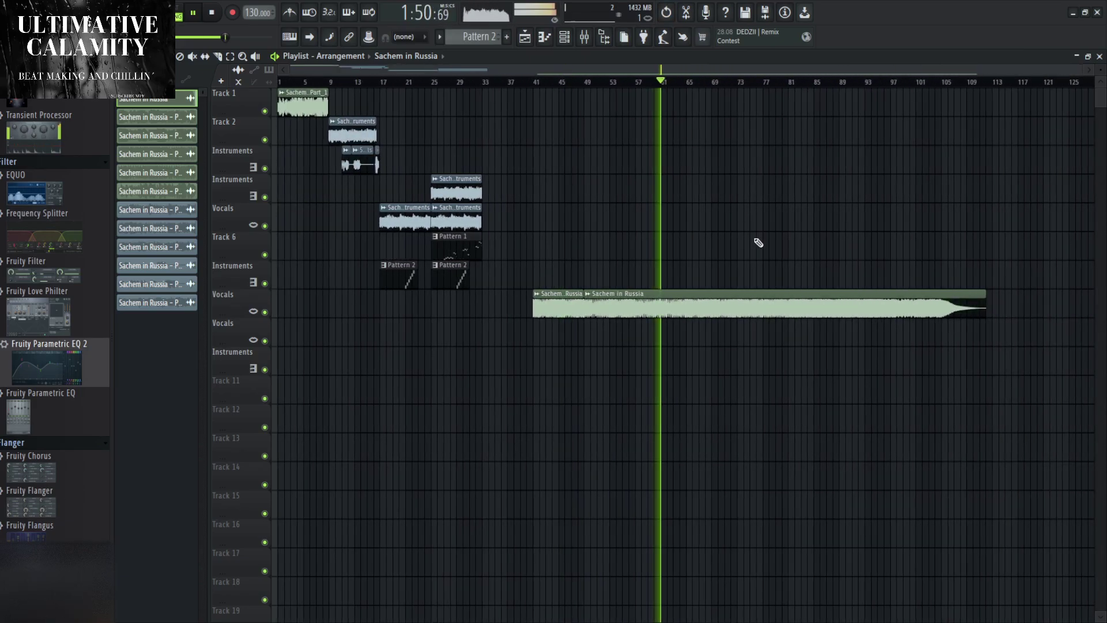
left_click(768, 82)
left_click(850, 83)
left_click(921, 82)
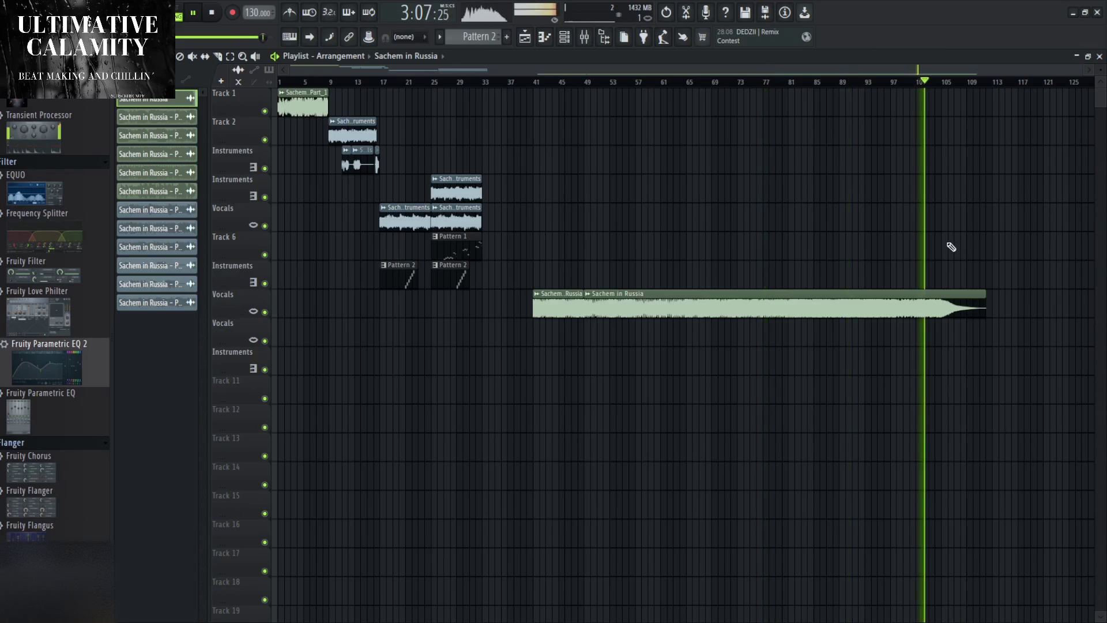
left_click(956, 82)
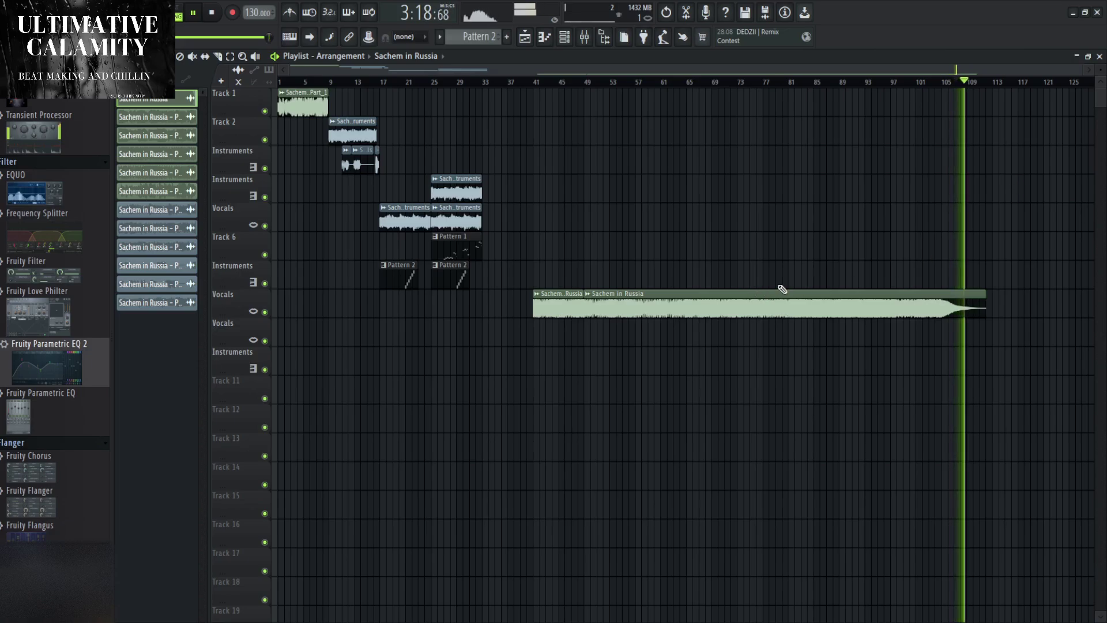
left_click(895, 82)
left_click(848, 83)
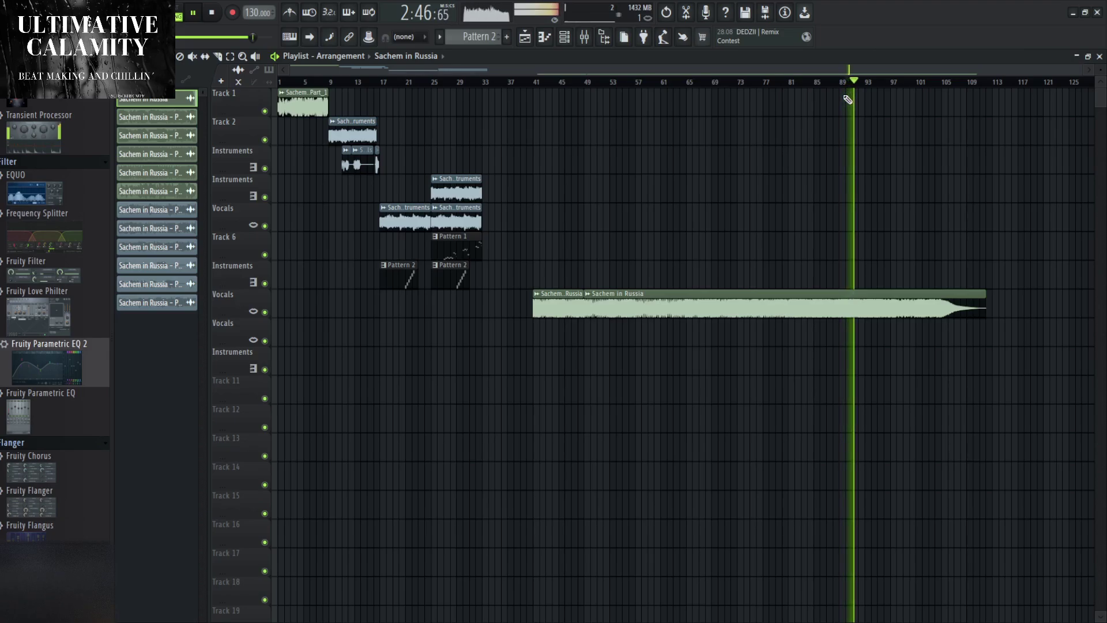
Split the long Sachem in Russia clip at bar 81 and delete the section between bars 49 and 81.
scroll(869, 221, "up", 3)
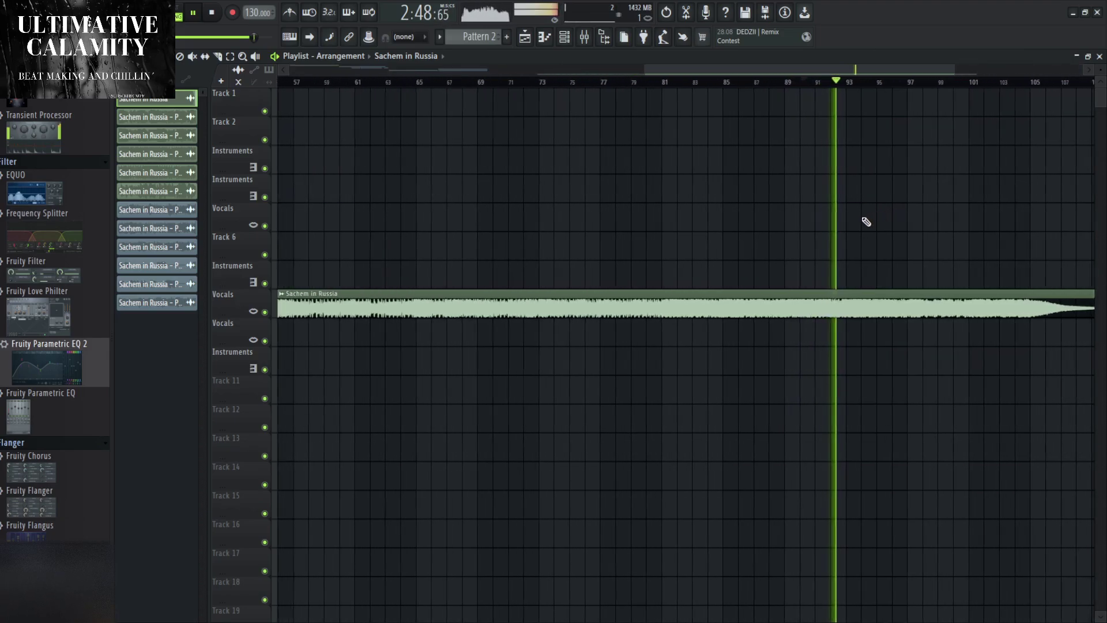
left_click(671, 82)
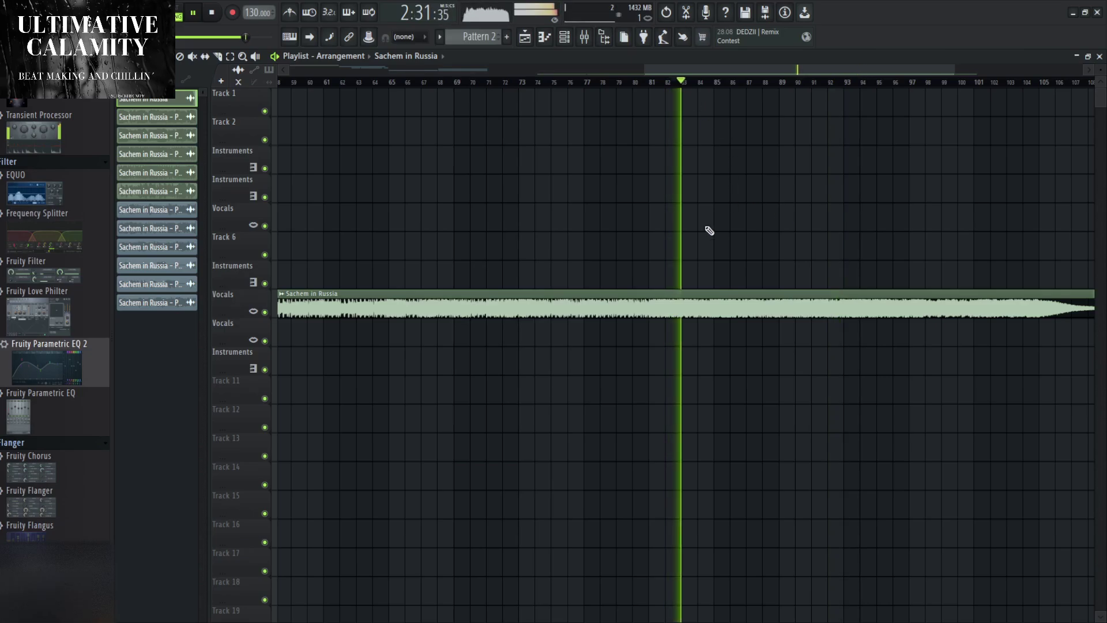
left_click(600, 82)
scroll(650, 245, "up", 4)
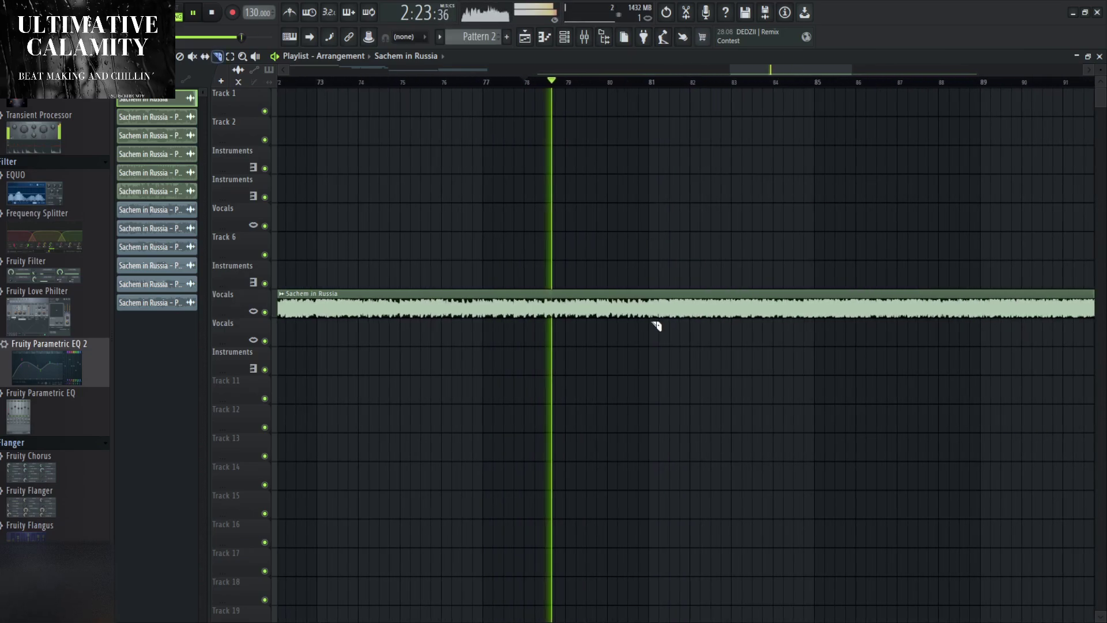
scroll(640, 338, "down", 5)
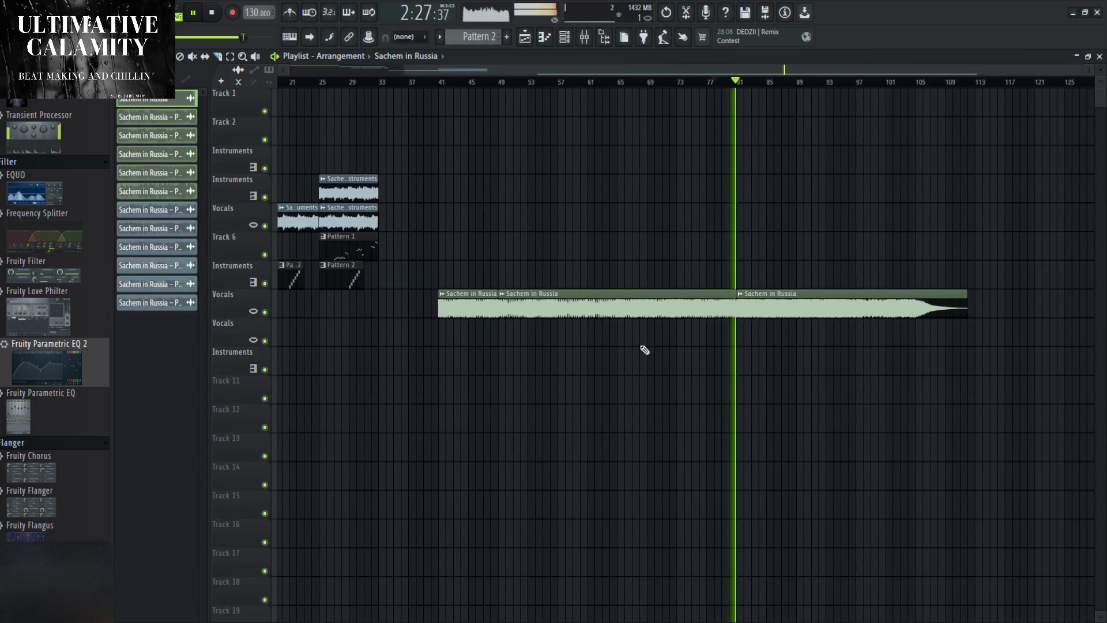
right_click(621, 301)
Split the remaining Sachem in Russia clip at bar 97 and delete the fading tail after it.
scroll(687, 364, "up", 2)
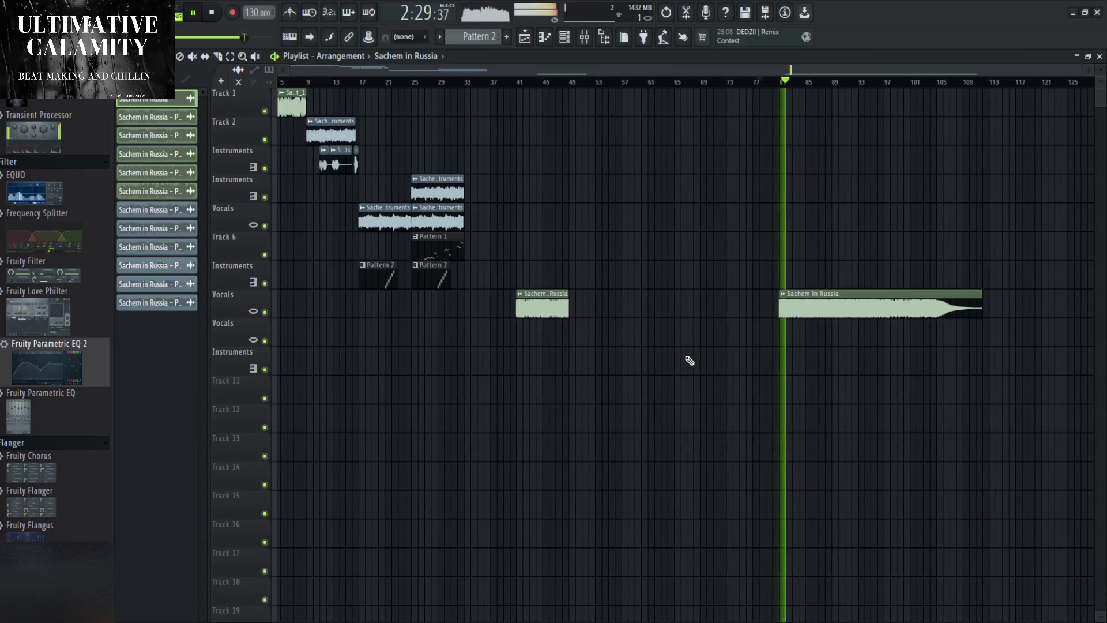
scroll(863, 343, "up", 2)
scroll(863, 342, "up", 1)
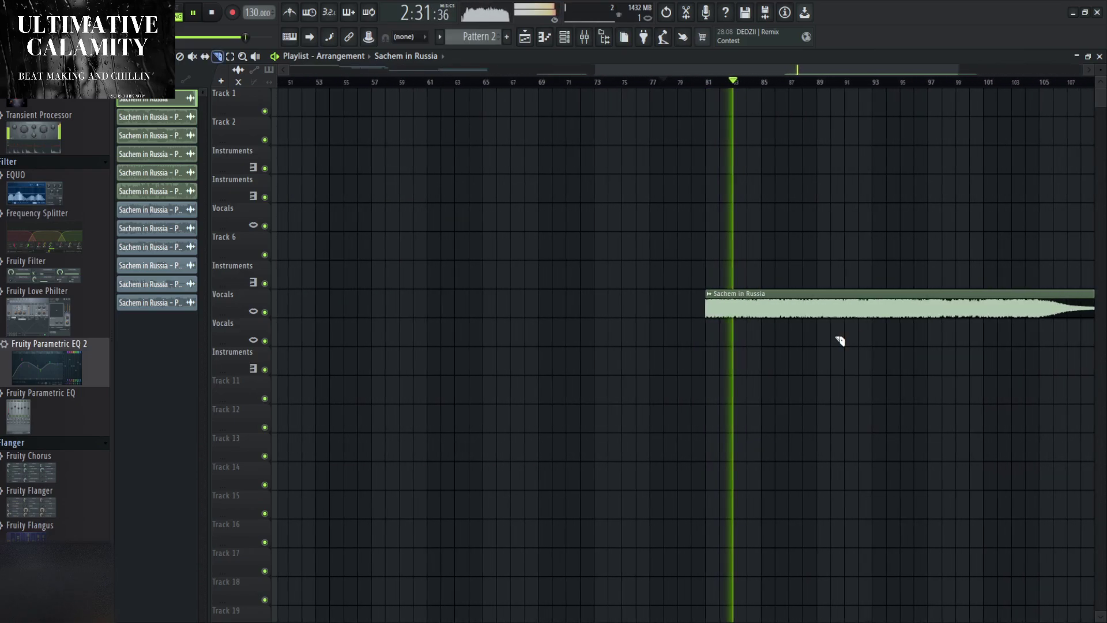
left_click(886, 83)
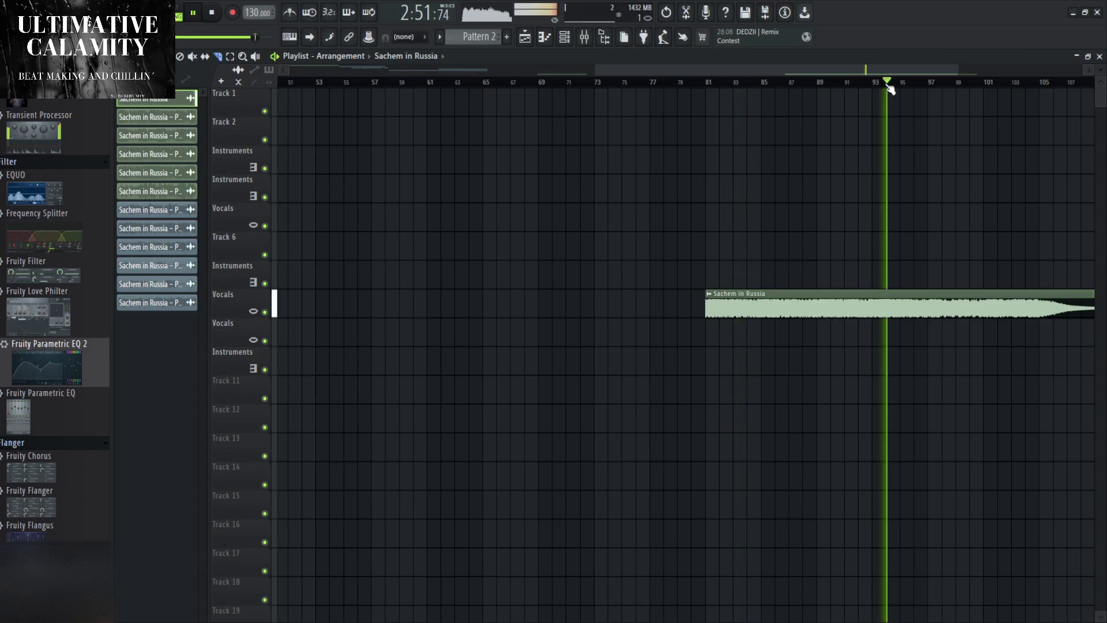
scroll(924, 242, "up", 2)
left_click(932, 312)
scroll(750, 357, "down", 5)
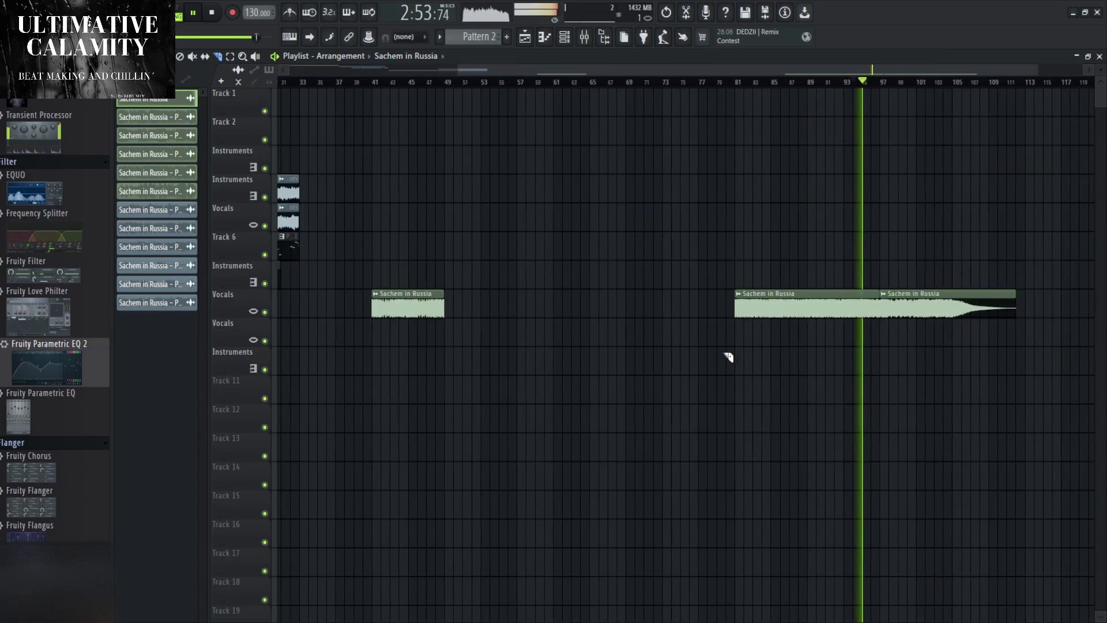
key("p")
right_click(914, 298)
key("space")
Move the 16-bar Sachem in Russia section to Track 6 around bar 50, and the eight-bar section to bar 33.
left_click_drag(846, 297, 665, 239)
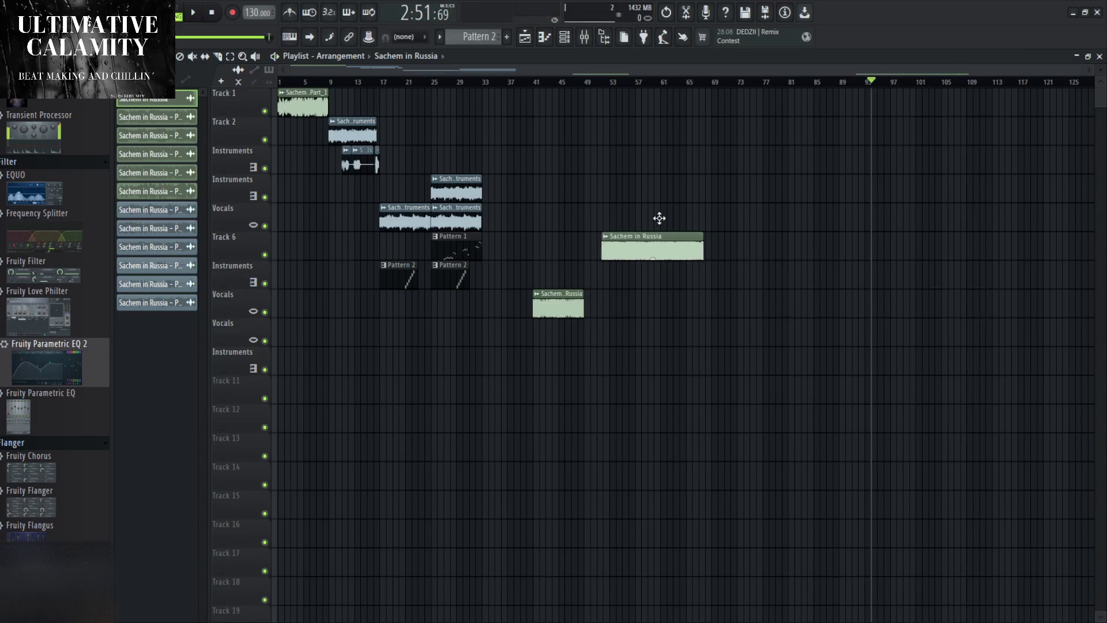
scroll(529, 306, "up", 4)
left_click_drag(744, 305, 596, 300)
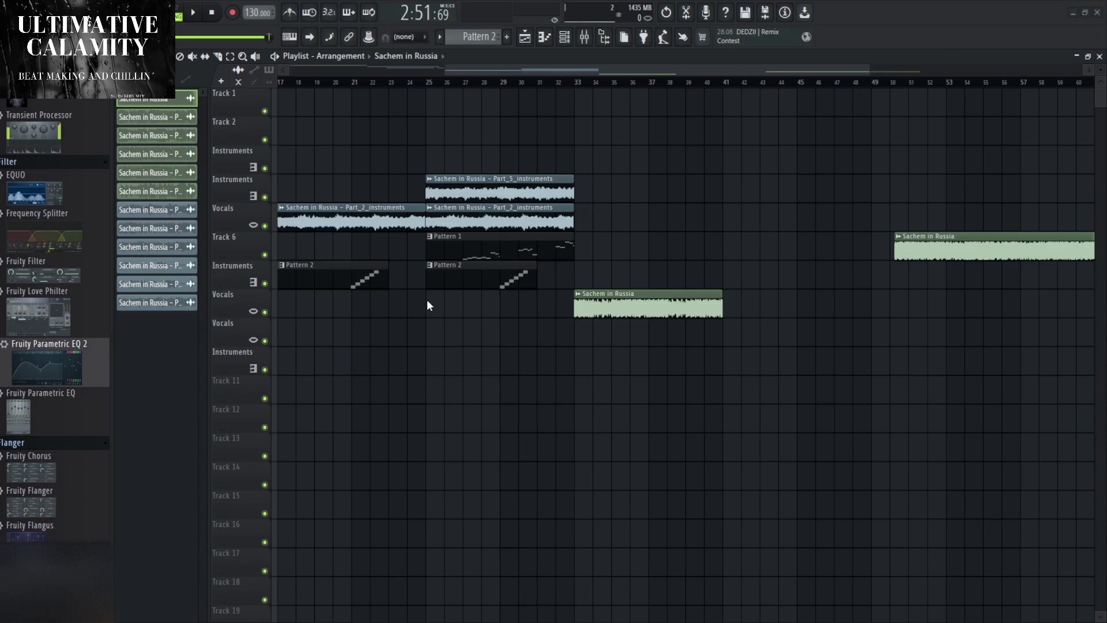
Replace the Sachem in Russia clip at bar 33 with its Part_6_instruments stem on the muted Vocals track, and unmute that track.
left_click(606, 316)
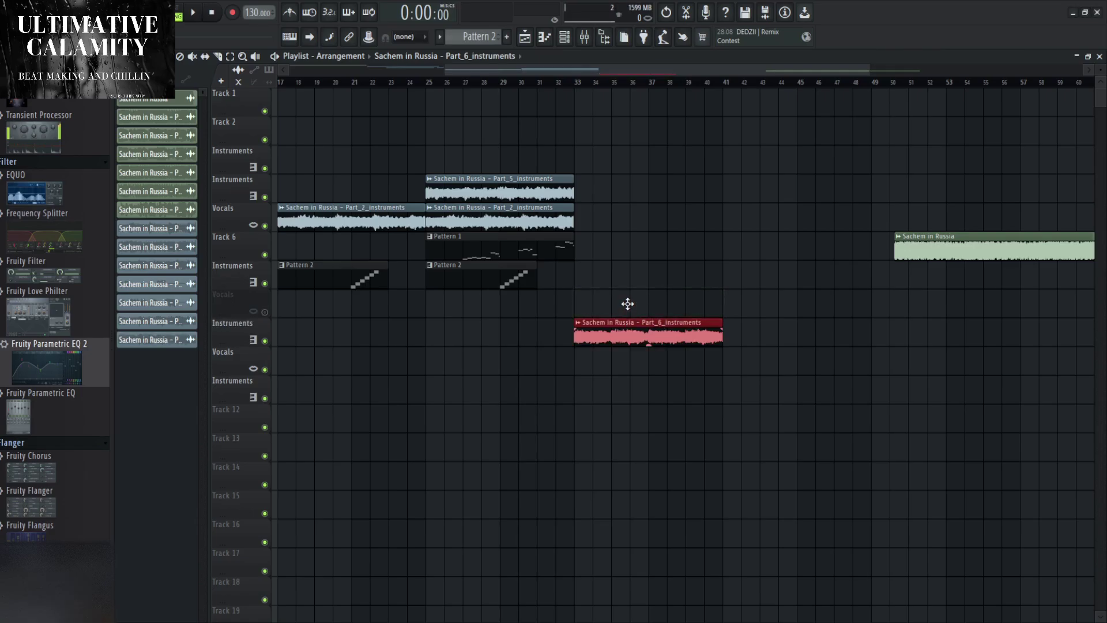
left_click_drag(627, 304, 623, 295)
left_click(266, 312)
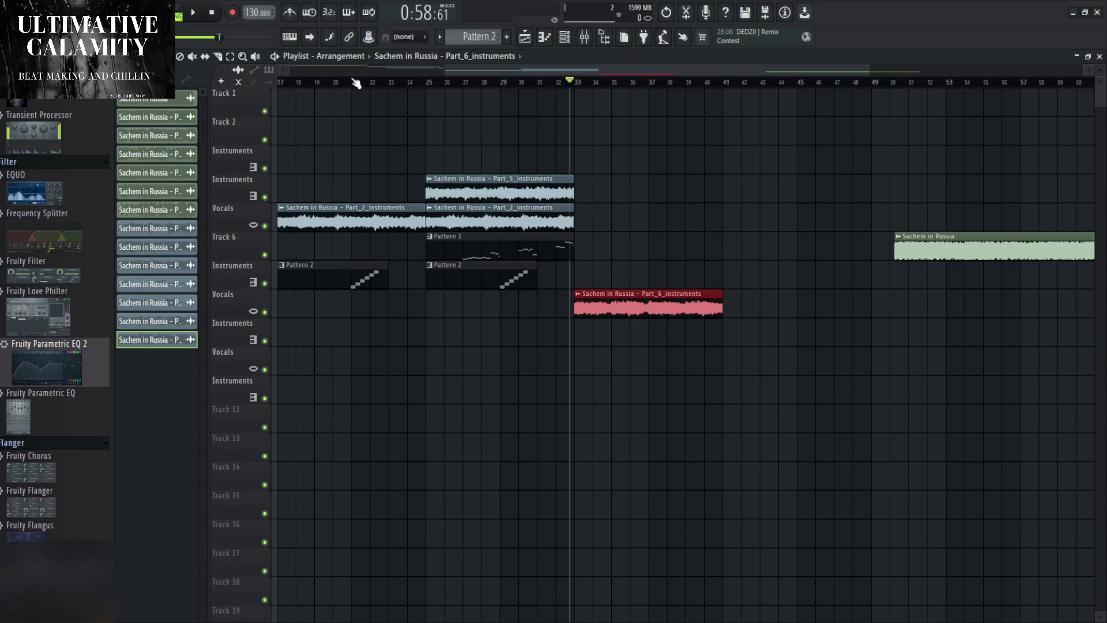
Audition Part_6_instruments from just before bar 33 and duplicate the clip to bar 41.
key("space")
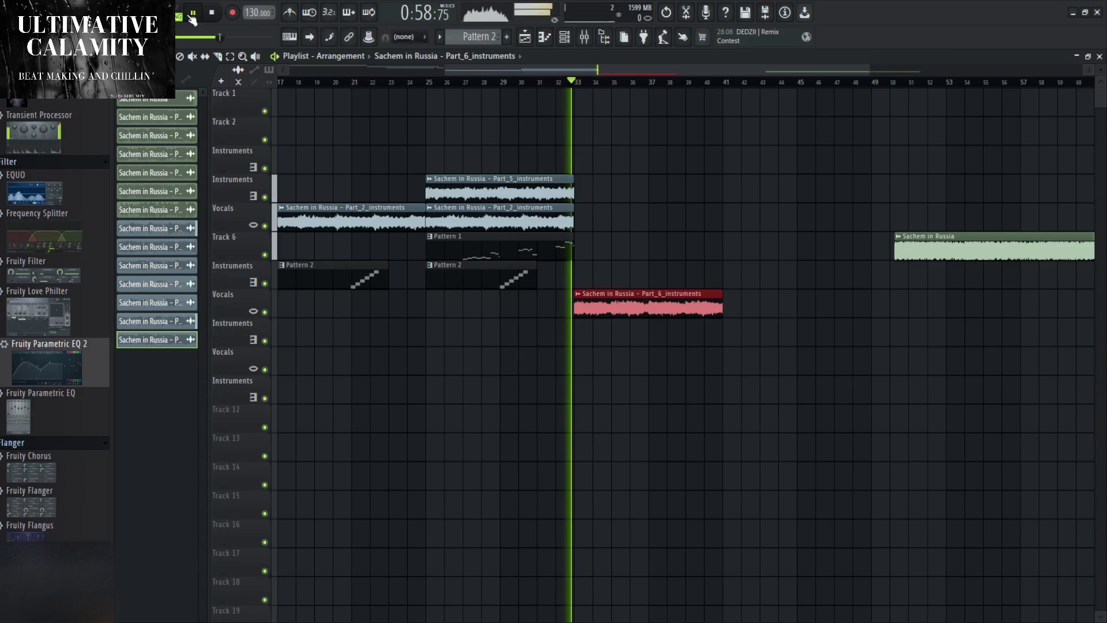
double_click(609, 300)
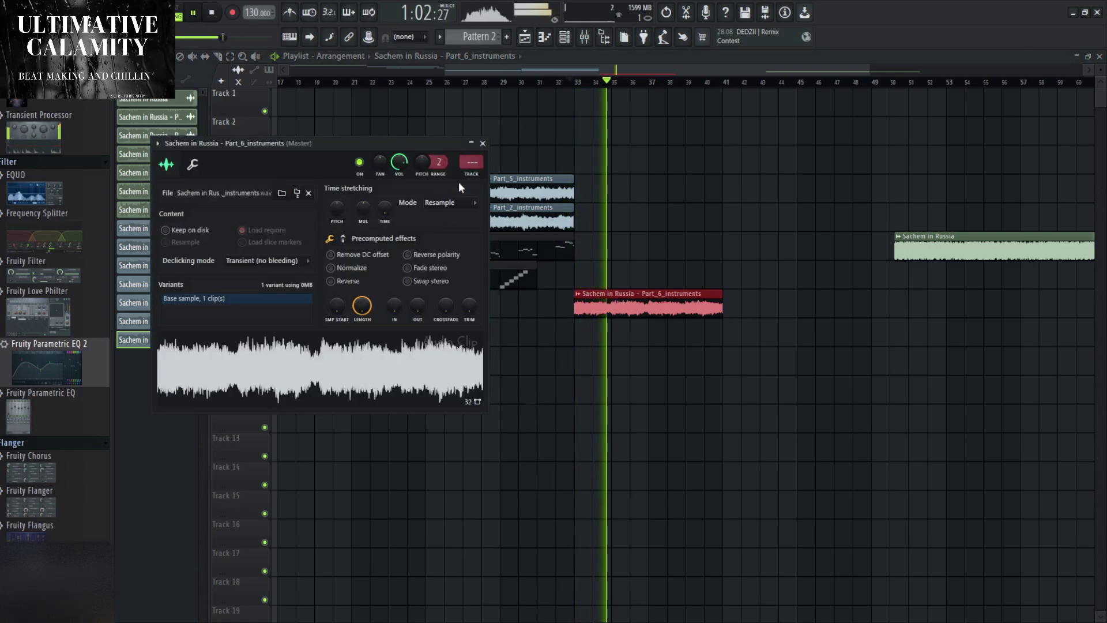
left_click(483, 143)
key("ctrl+b")
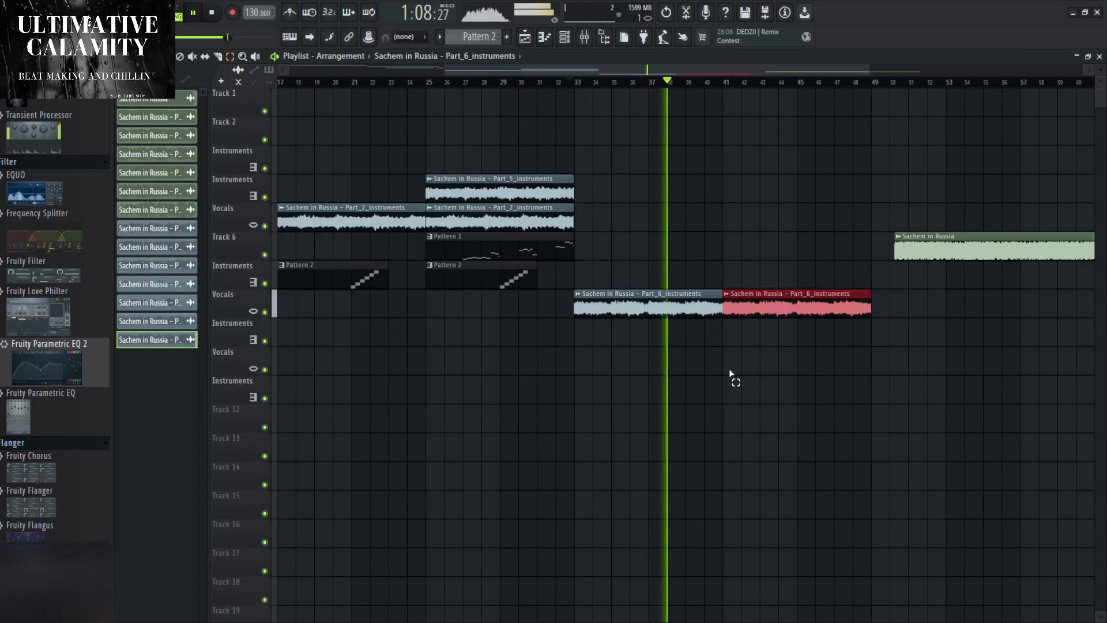
Repeat the Part_5_instruments clip at bar 41 above the second Part_6_instruments clip, leaving bars 33 to 41 empty on its track.
scroll(737, 371, "down", 3)
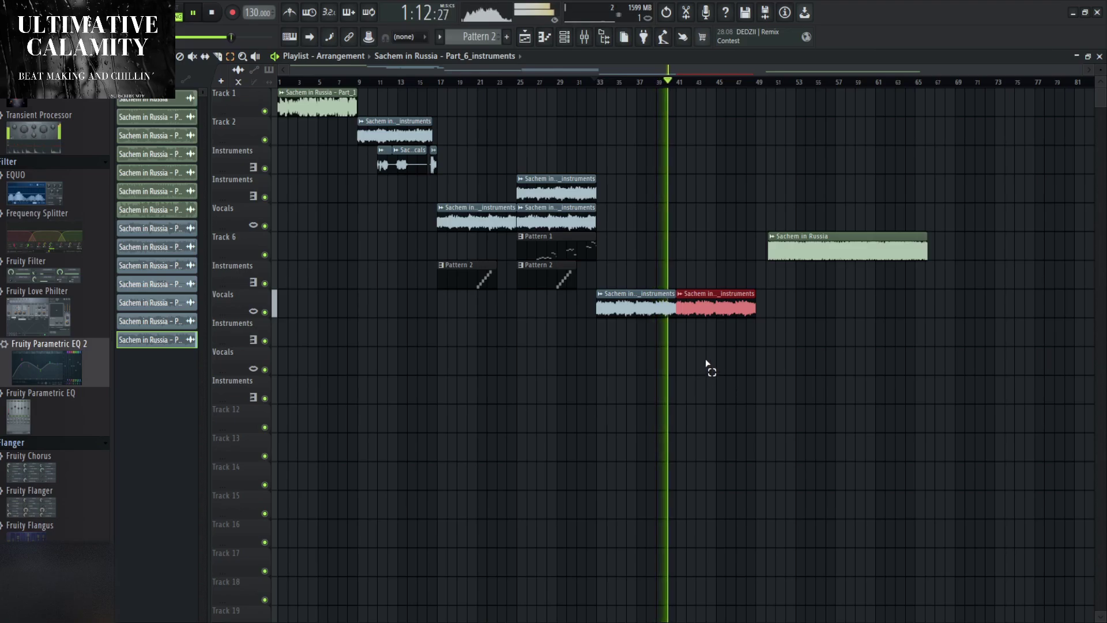
left_click_drag(744, 312, 664, 193)
key("ctrl+b")
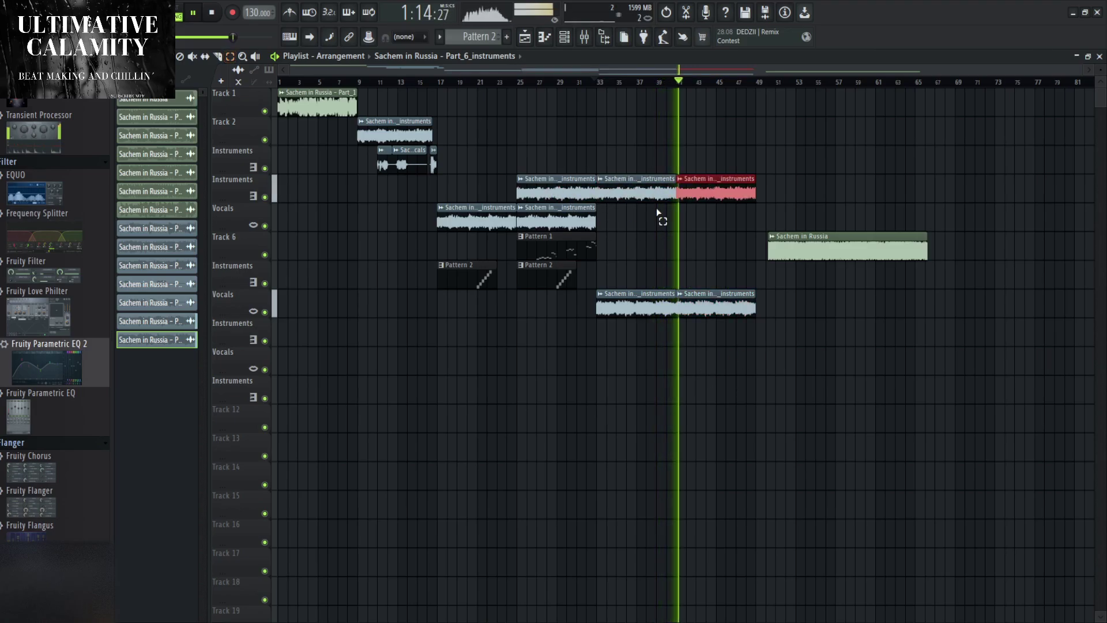
right_click(658, 190)
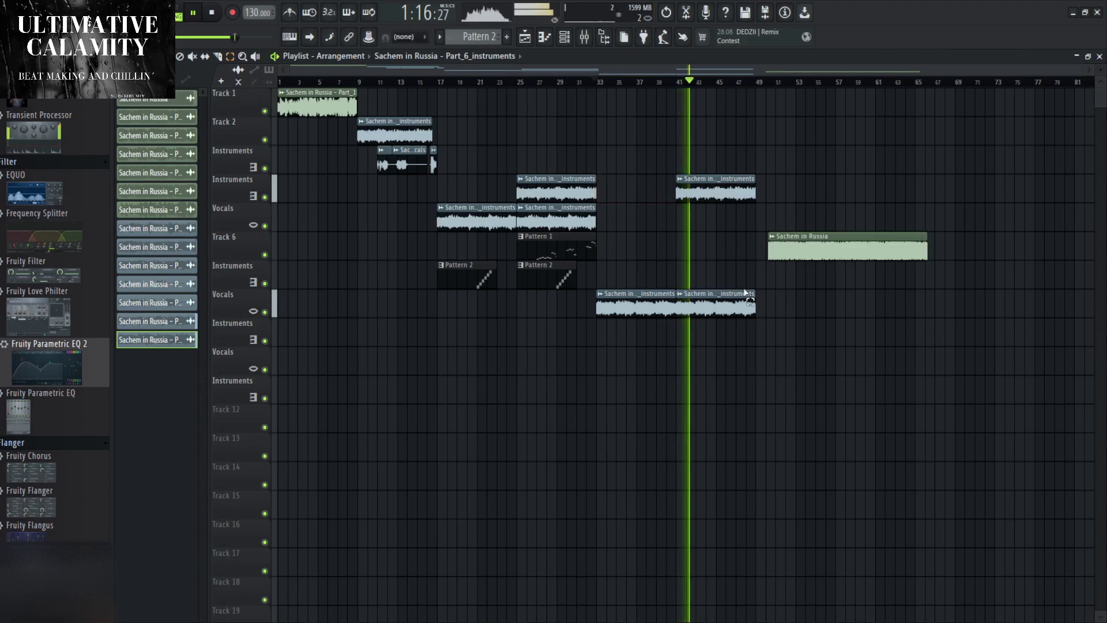
Trim the ends of the Part_5_instruments and Part_6_instruments clips to slightly before bar 49.
scroll(756, 311, "up", 3)
scroll(756, 314, "up", 1)
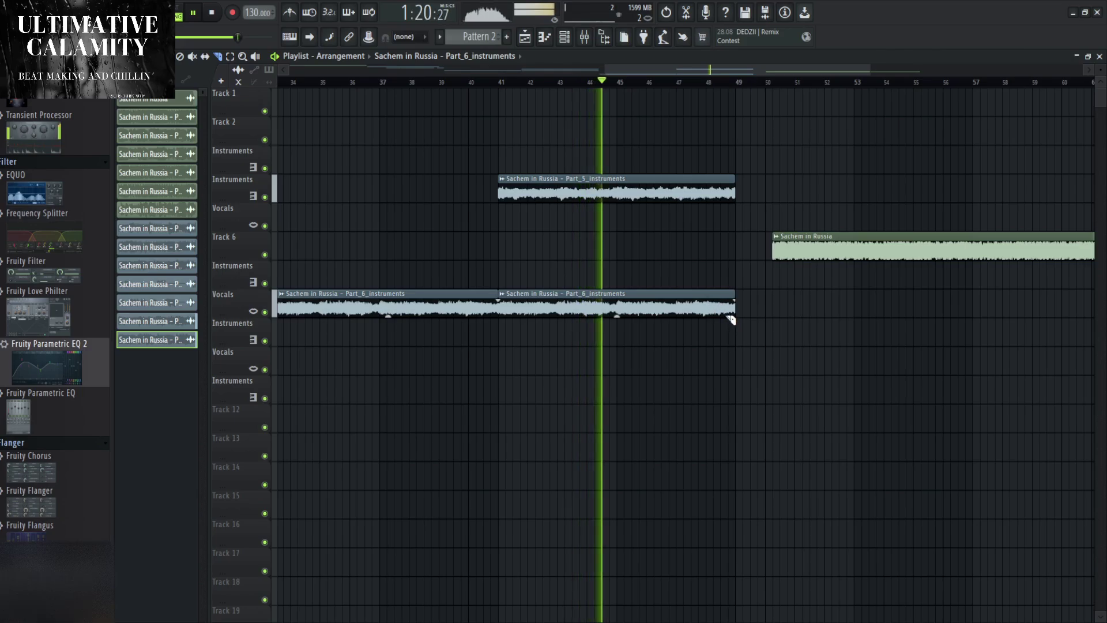
scroll(732, 320, "up", 3)
left_click_drag(734, 322, 728, 320)
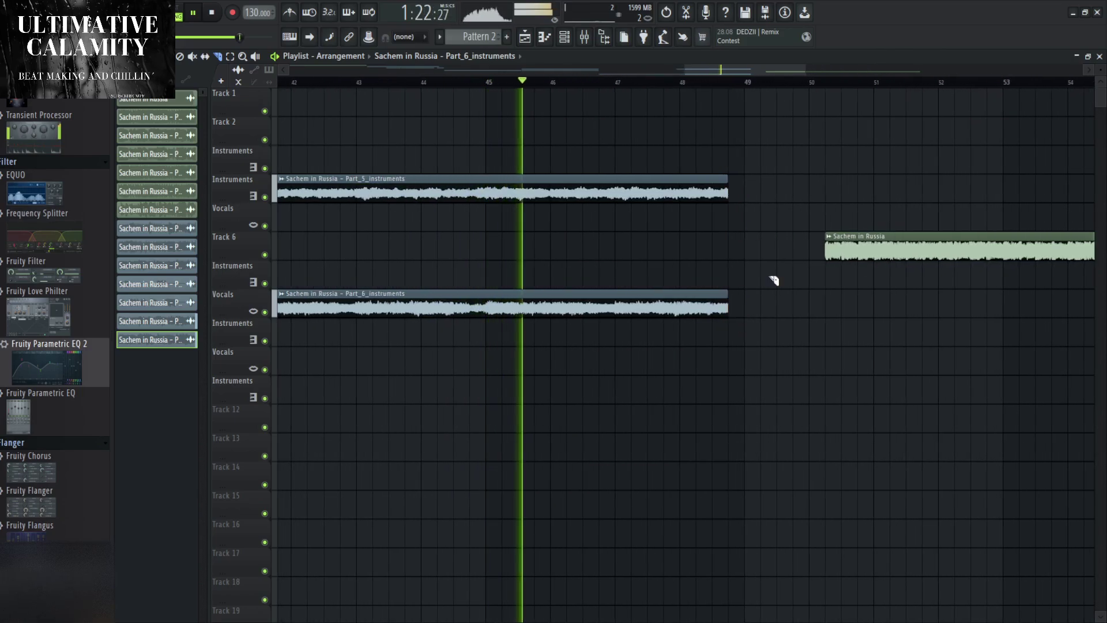
Move the leftover Sachem in Russia section to about bar 61, and duplicate all clips between bars 17 and 49 directly after them.
scroll(772, 269, "down", 6)
left_click_drag(845, 237, 910, 237)
left_click_drag(756, 351, 470, 185)
key("ctrl+b")
scroll(841, 354, "down", 1)
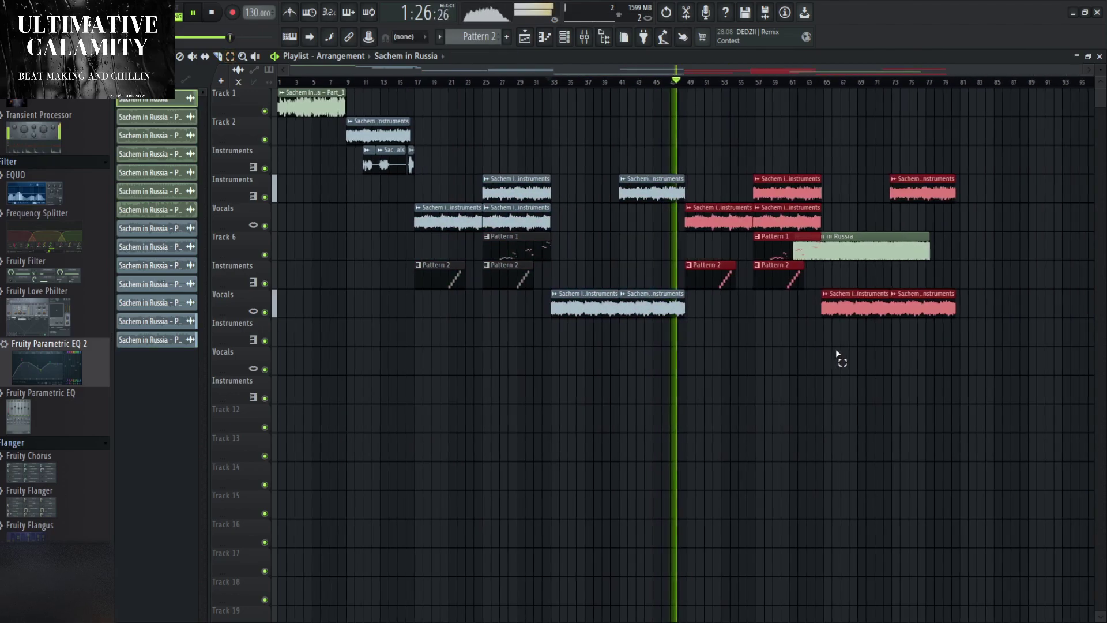
Delete the duplicated Pattern 1, Part_5_instruments, second Pattern 2, second Part_2_instruments and second Part_6_instruments clips.
right_click(791, 276)
right_click(790, 248)
right_click(789, 219)
right_click(788, 187)
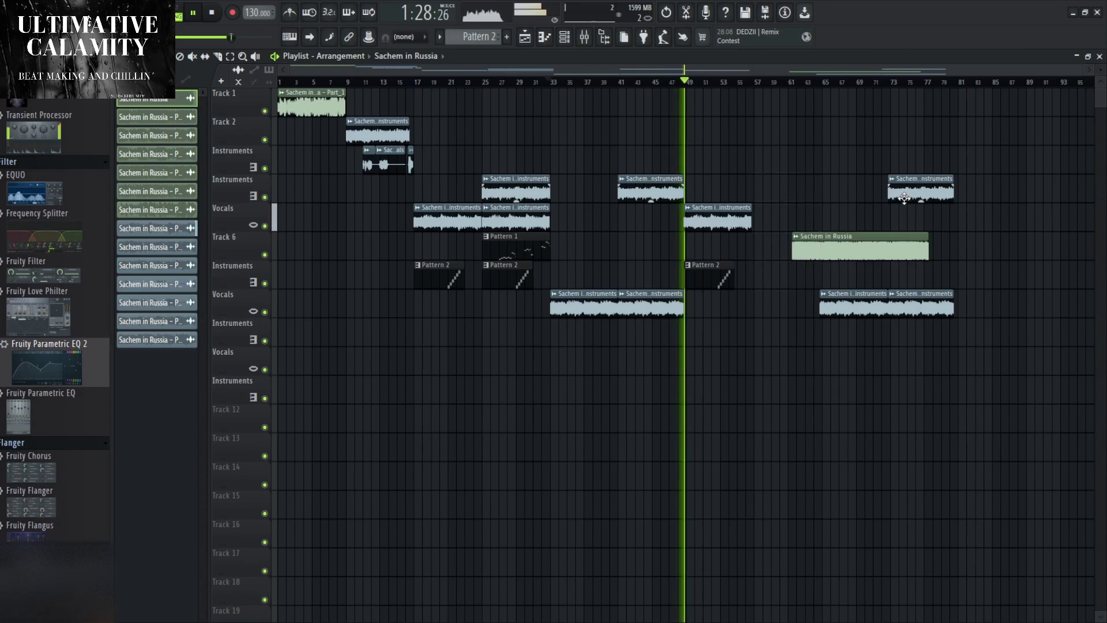
right_click(919, 179)
right_click(921, 304)
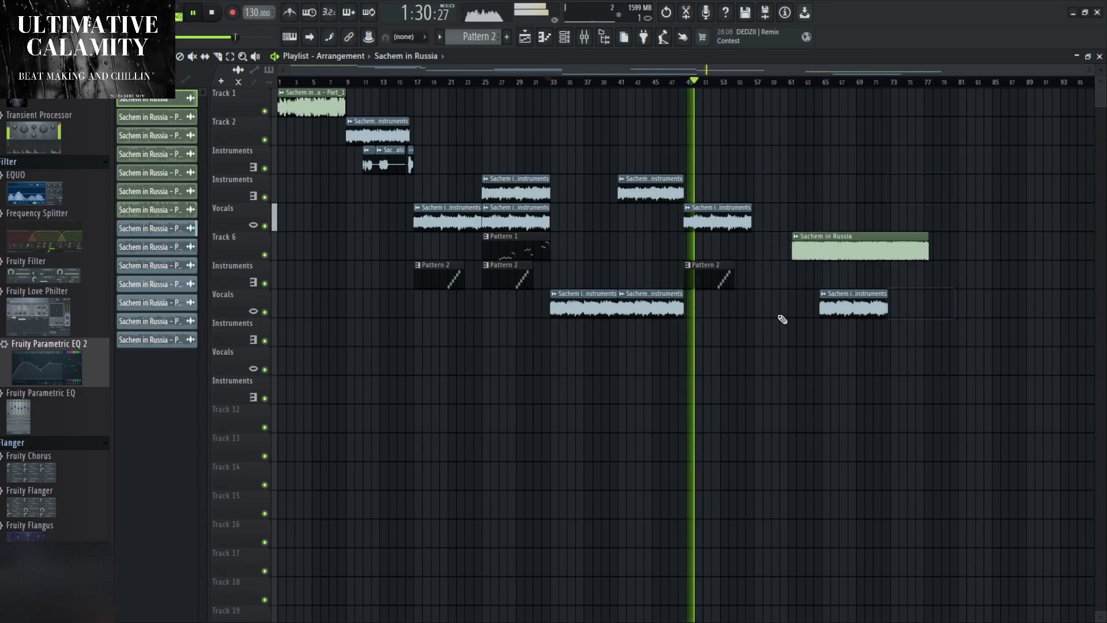
Move the copied Part_2_instruments and Pattern 2 clips to start at bar 49, and play the transition into them.
scroll(588, 326, "up", 5)
key("space")
left_click_drag(569, 321, 606, 215)
left_click(429, 82)
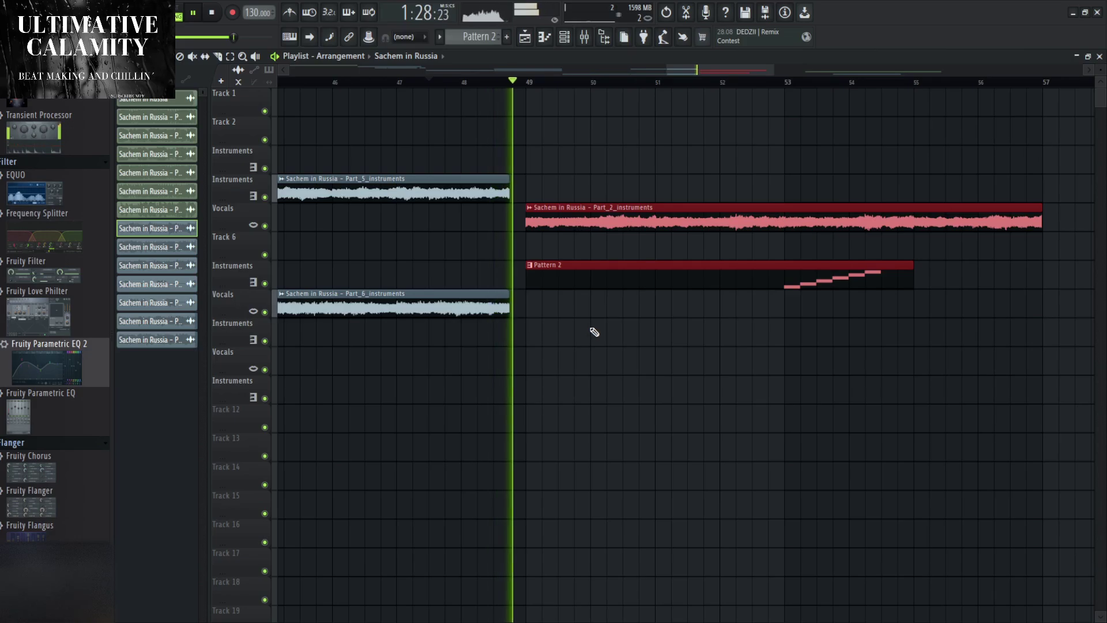
key("space")
key("space")
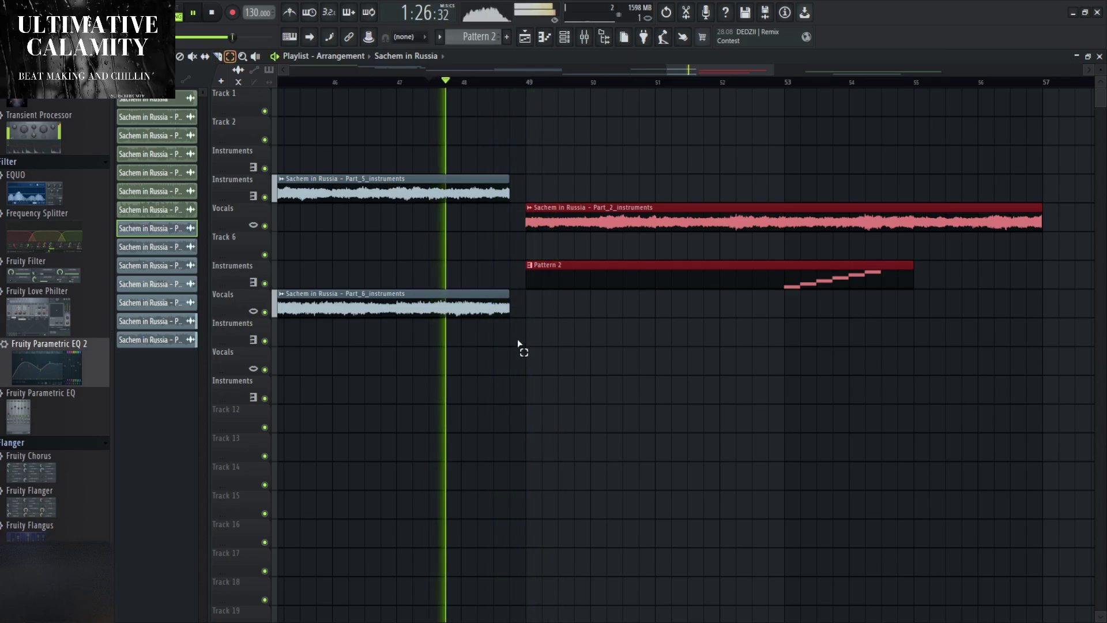
Try cutting the ends of the Part_5 and Part_6 instruments clips shorter before bar 49, and play across the transition.
left_click_drag(519, 346, 452, 267)
left_click_drag(507, 301, 494, 186)
key("space")
key("space")
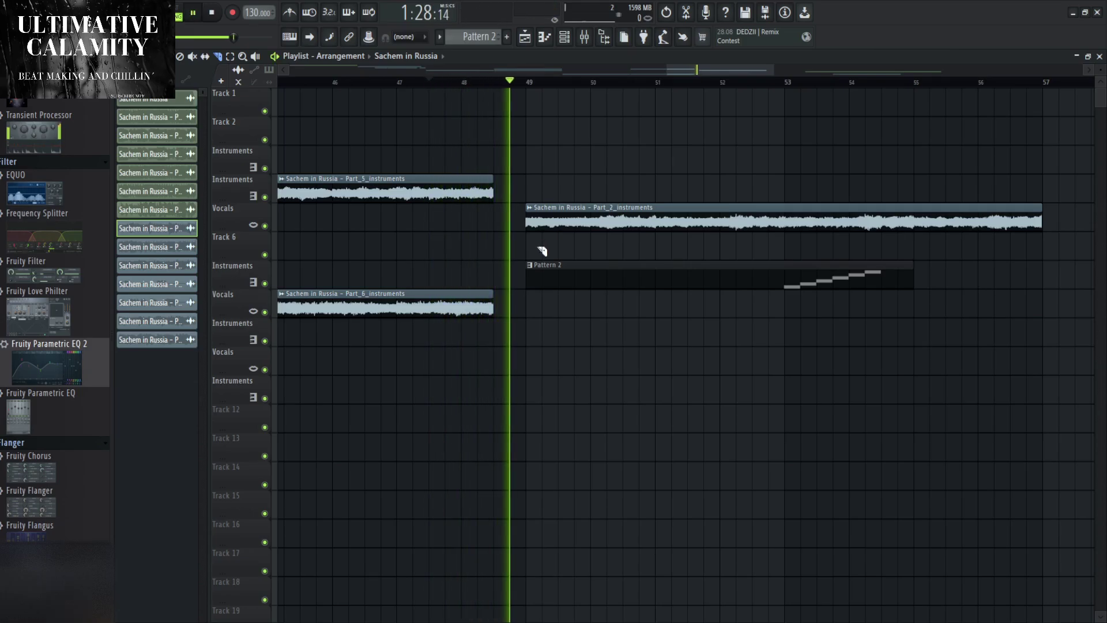
scroll(605, 348, "down", 8)
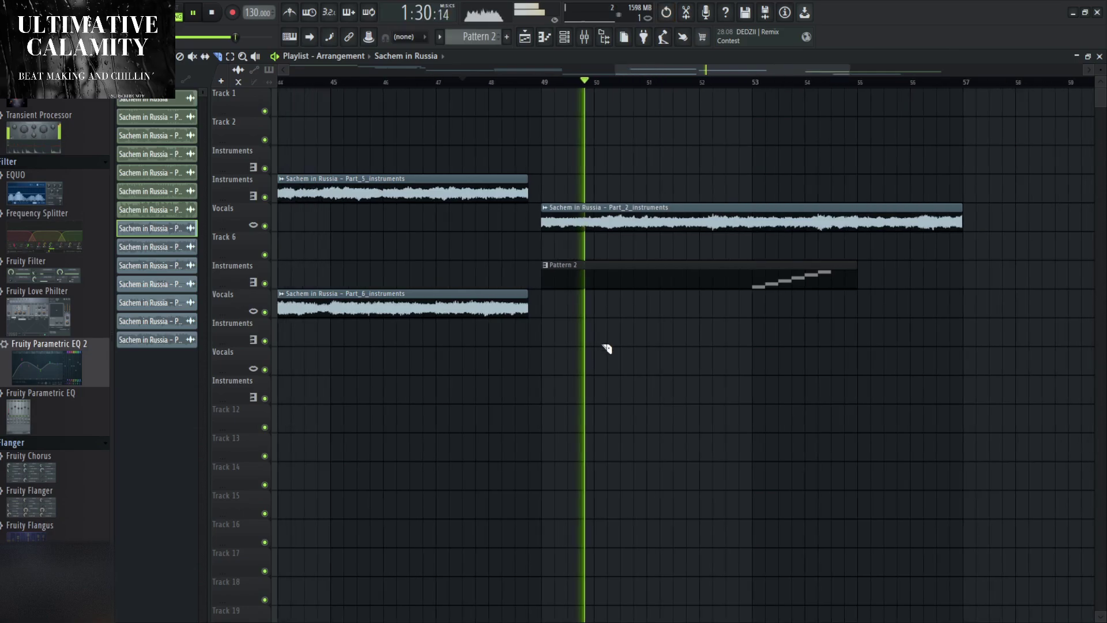
key("space")
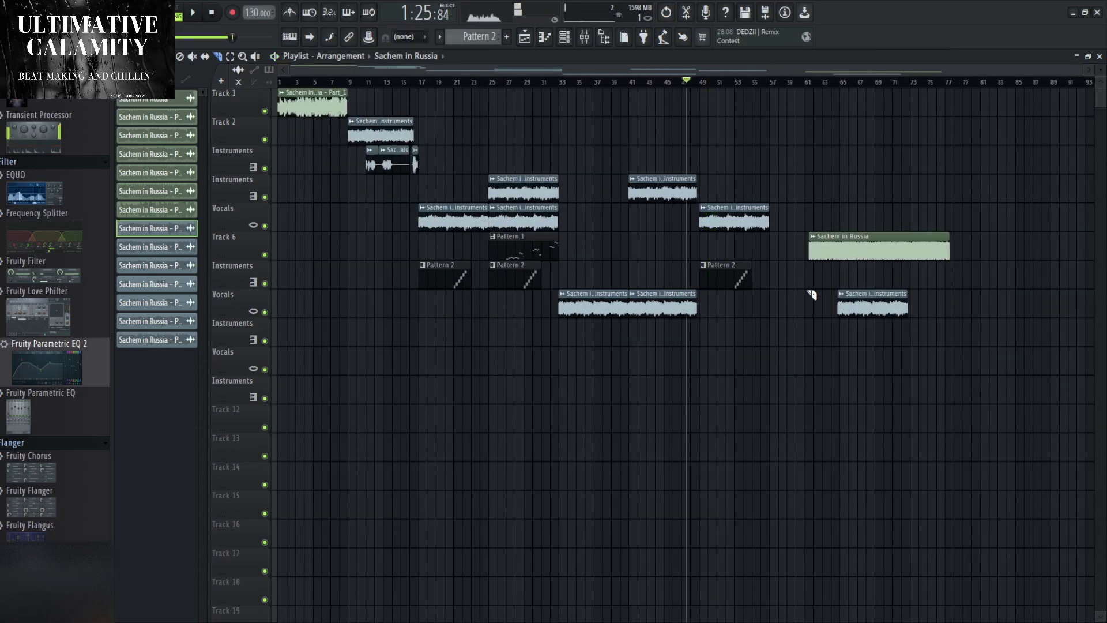
Move the full Sachem in Russia clip to the fourth track so that it starts at bar 57.
left_click_drag(872, 237, 837, 174)
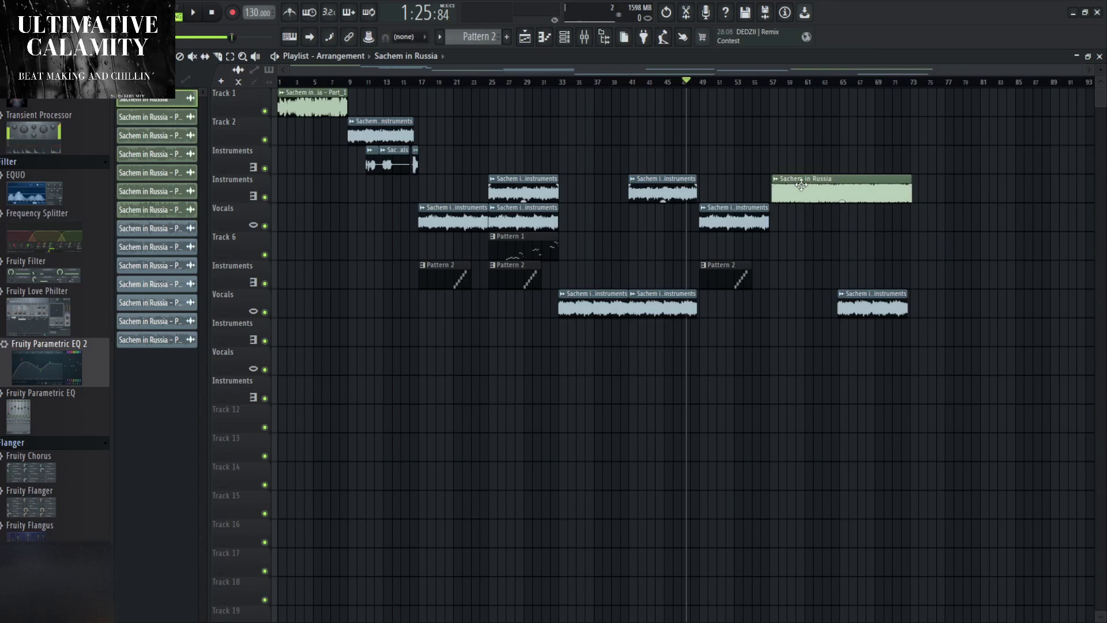
scroll(869, 324, "up", 4)
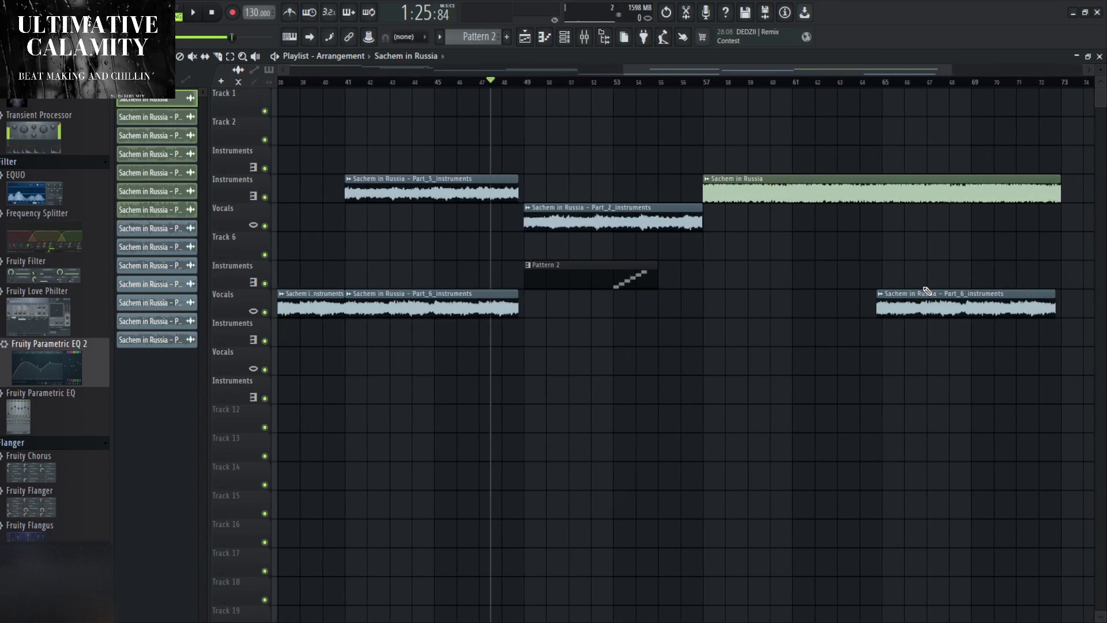
Solo the Vocals track holding the Part_6 clips, delete its stray clip at bar 65, and restore all tracks.
right_click(265, 341)
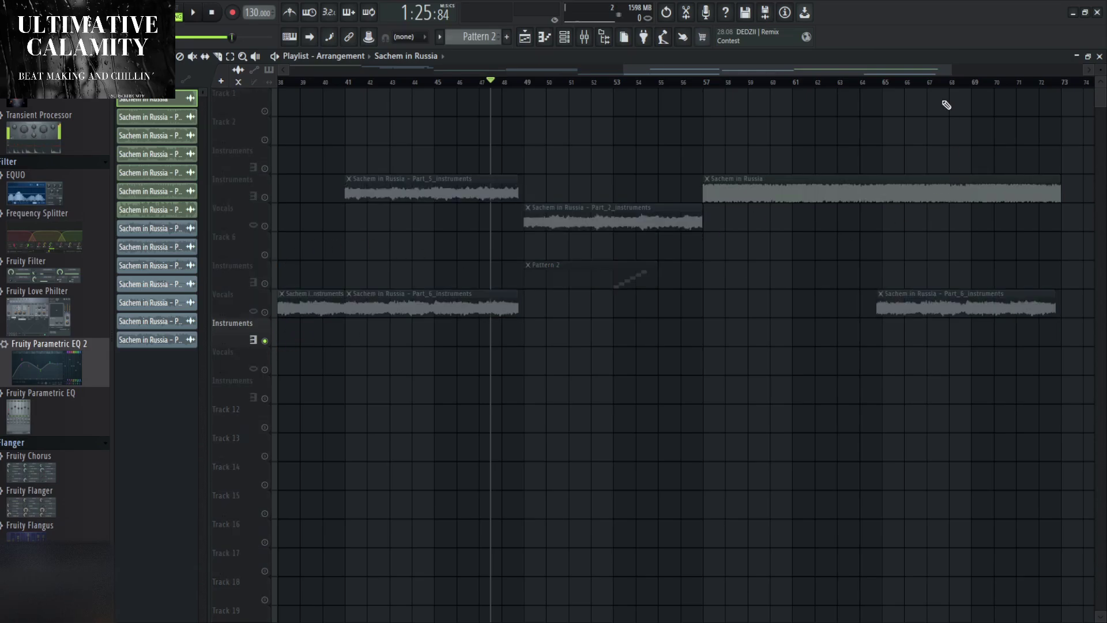
right_click(264, 312)
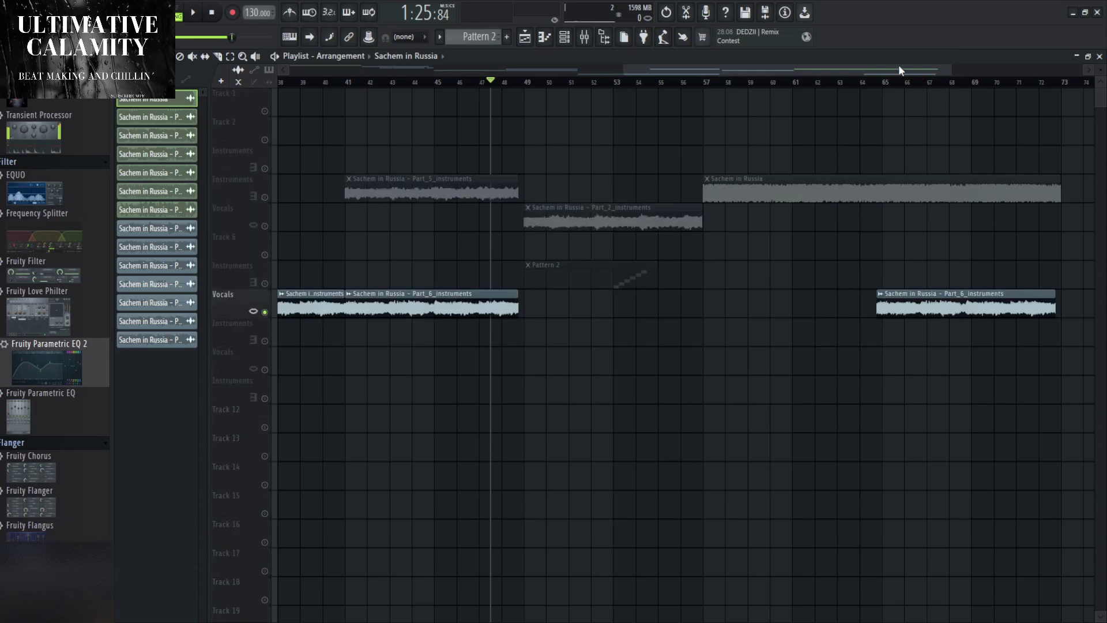
key("space")
right_click(922, 305)
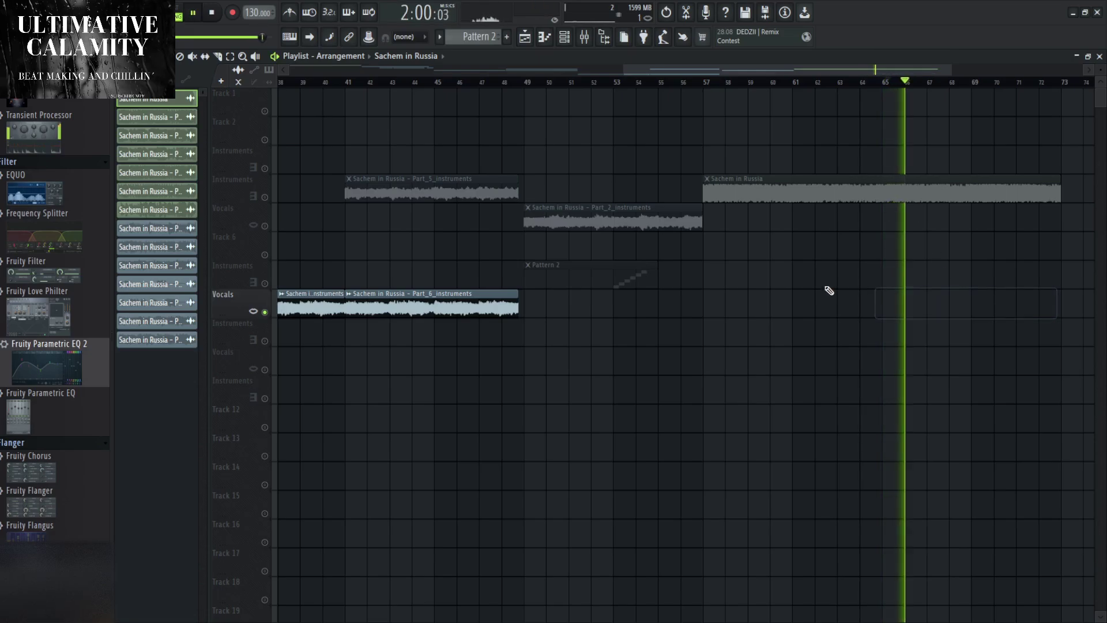
scroll(831, 290, "down", 4)
right_click(264, 312)
scroll(798, 213, "up", 3)
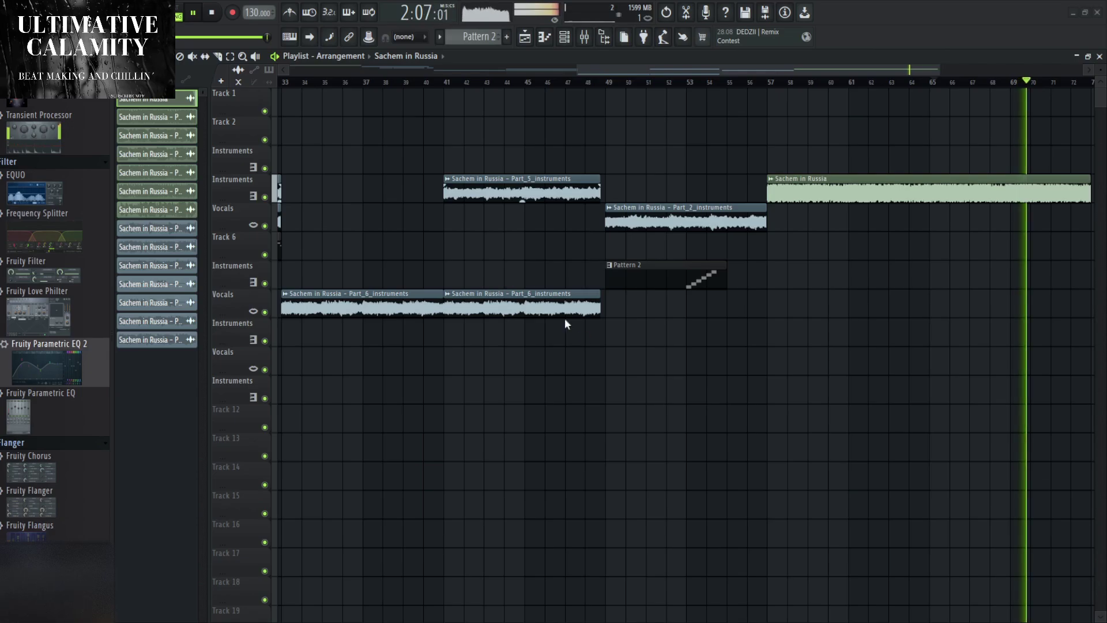
key("space")
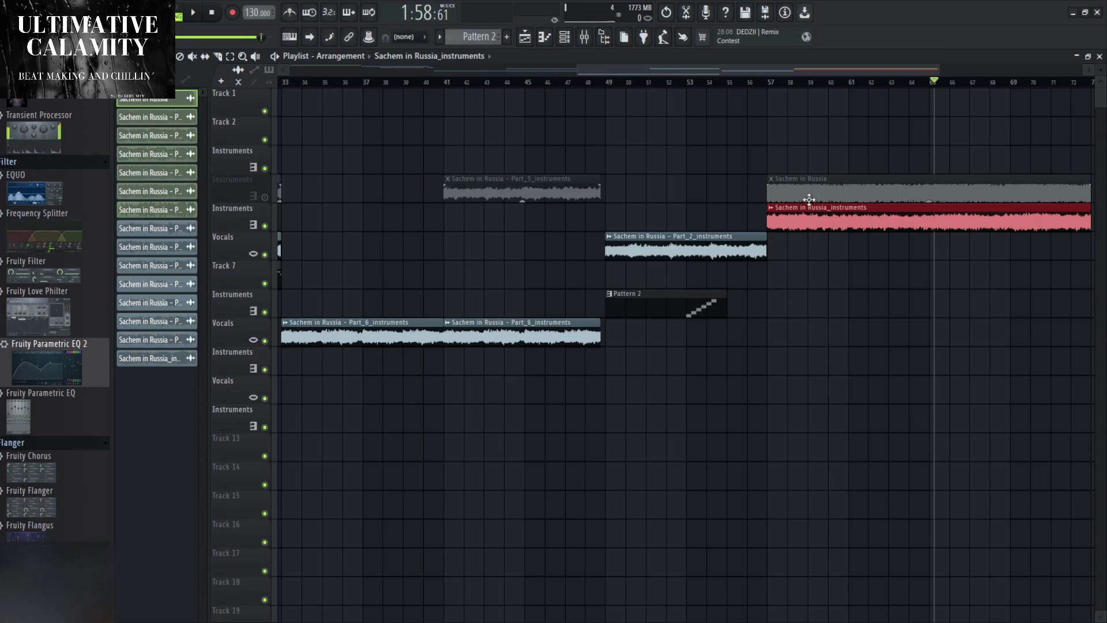
Unmute the fourth track and replace its original Sachem in Russia clip at bar 57 with the Sachem in Russia_instruments clip.
scroll(850, 309, "down", 3)
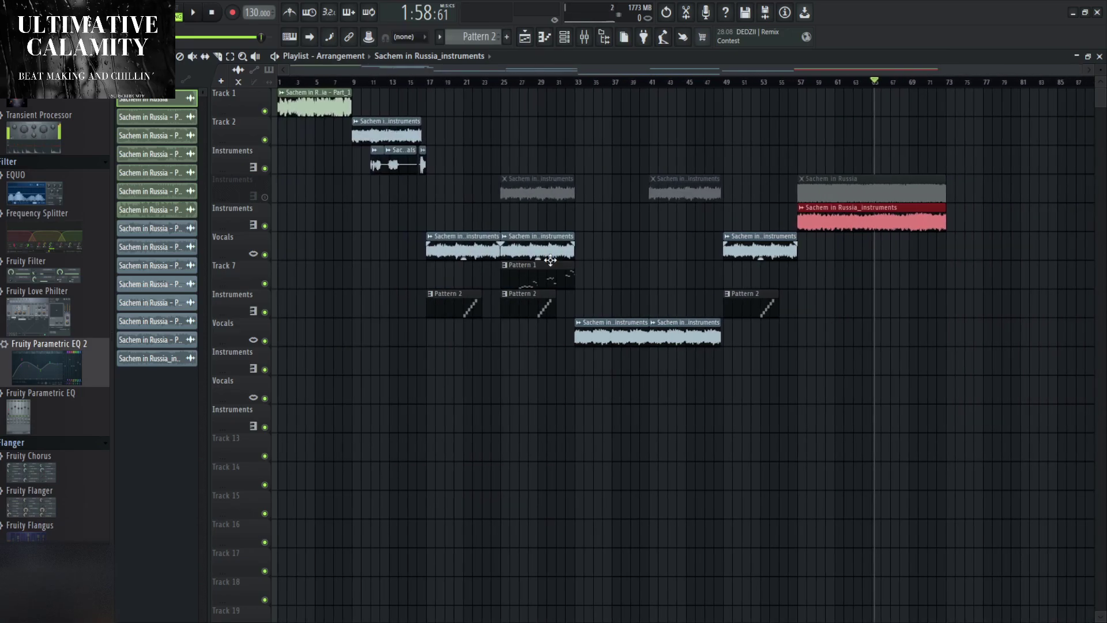
left_click(265, 197)
right_click(824, 196)
left_click_drag(830, 212, 827, 184)
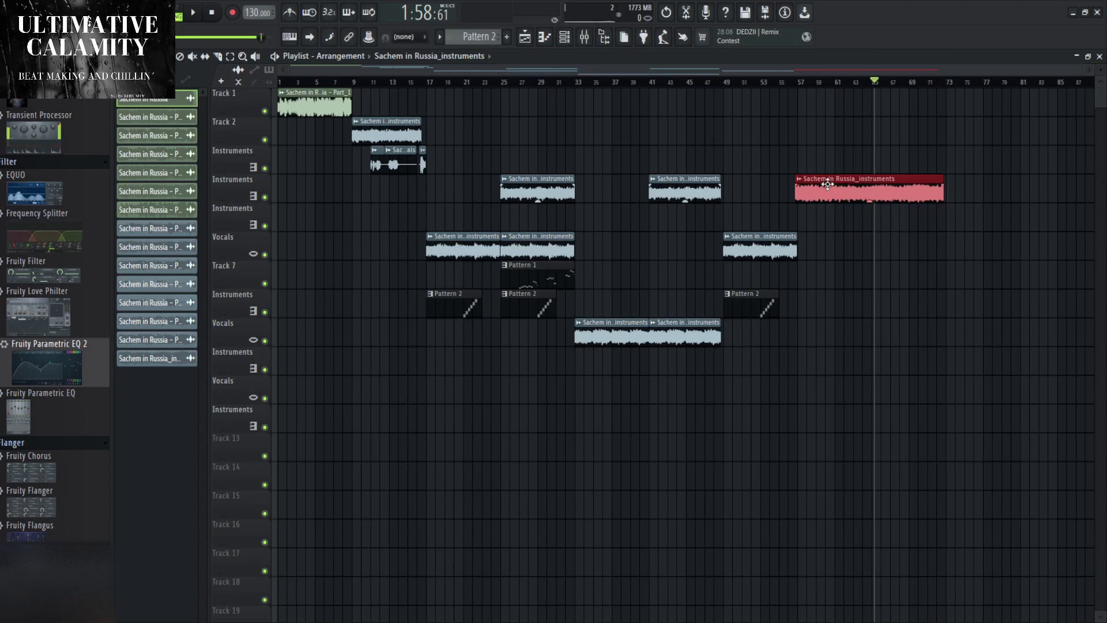
scroll(827, 183, "up", 5)
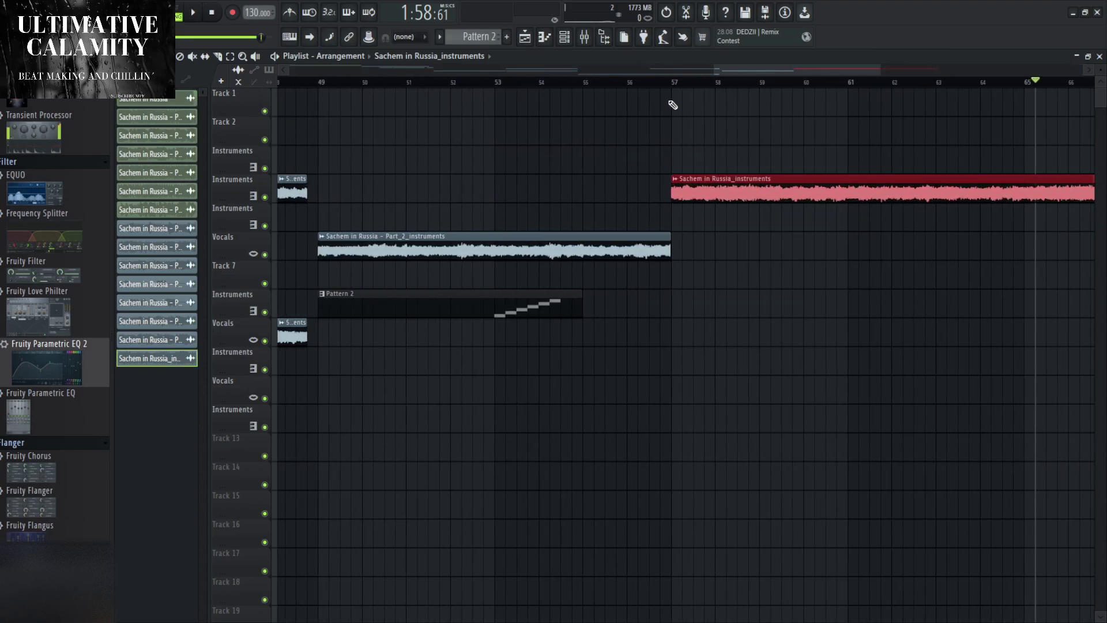
Play the arrangement from just before bar 57 to audition the transition into the Sachem in Russia_instruments clip.
left_click(661, 82)
key("space")
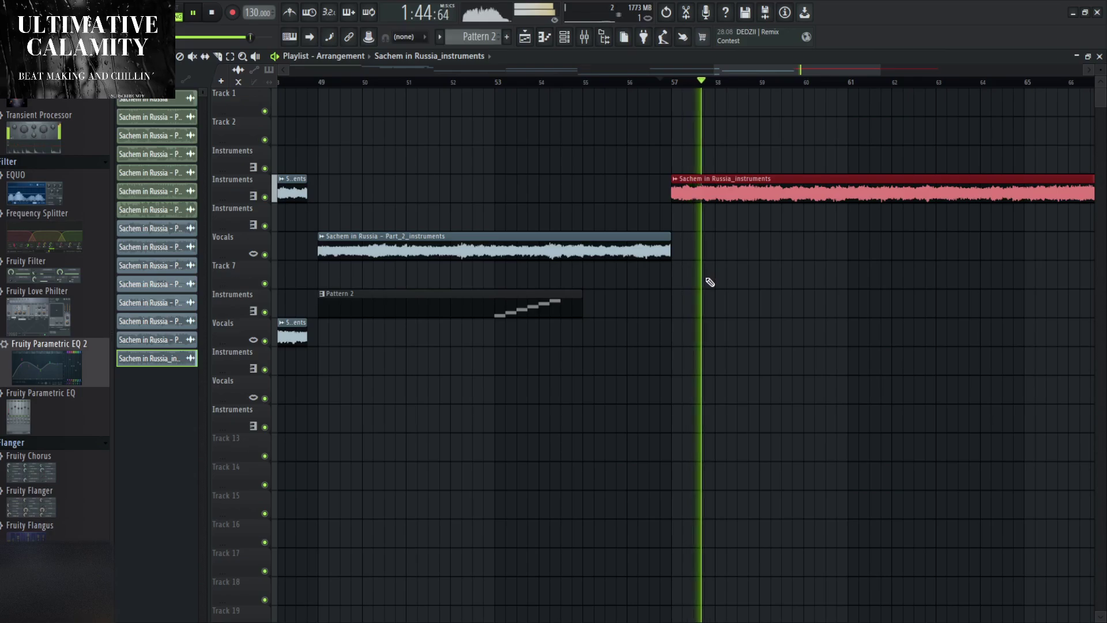
scroll(710, 282, "down", 5)
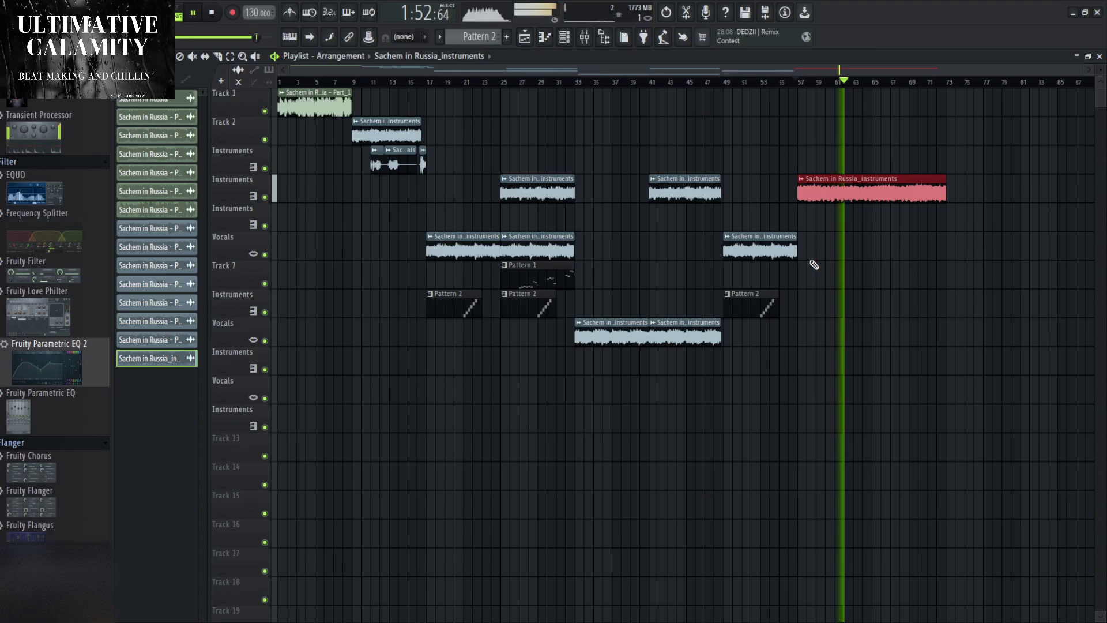
Slice the Sachem in Russia_instruments clip at bars 61 and 65.
scroll(860, 279, "up", 5)
key("c")
left_click(769, 198)
left_click(974, 196)
scroll(844, 320, "down", 1)
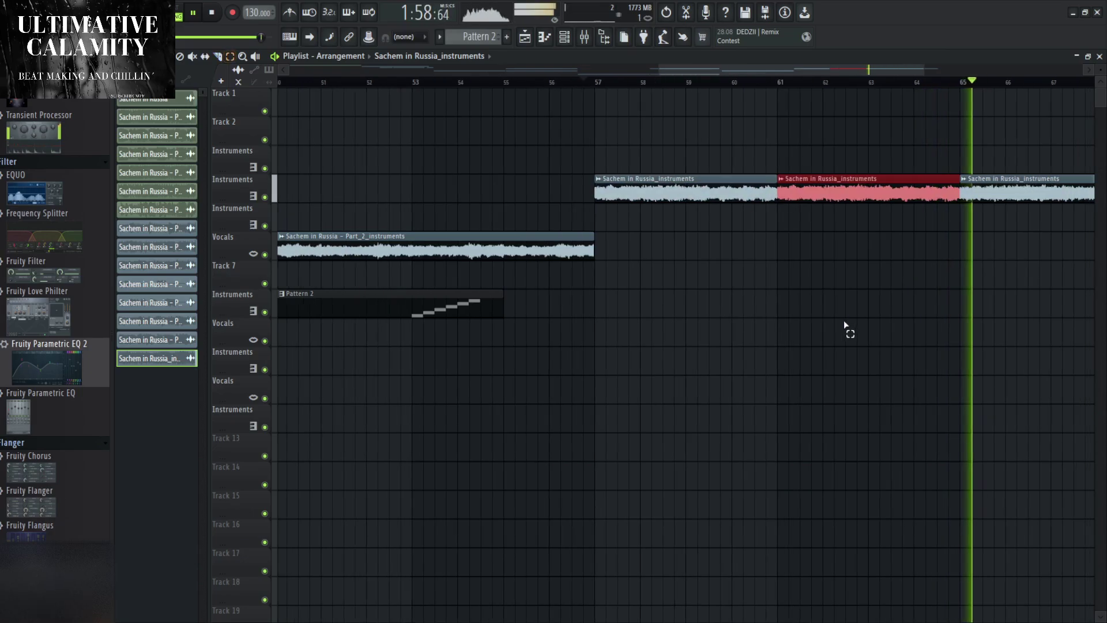
Listen to the last slice of the Sachem in Russia_instruments clip from bar 65 and stop playback.
scroll(921, 323, "down", 5)
left_click(922, 210)
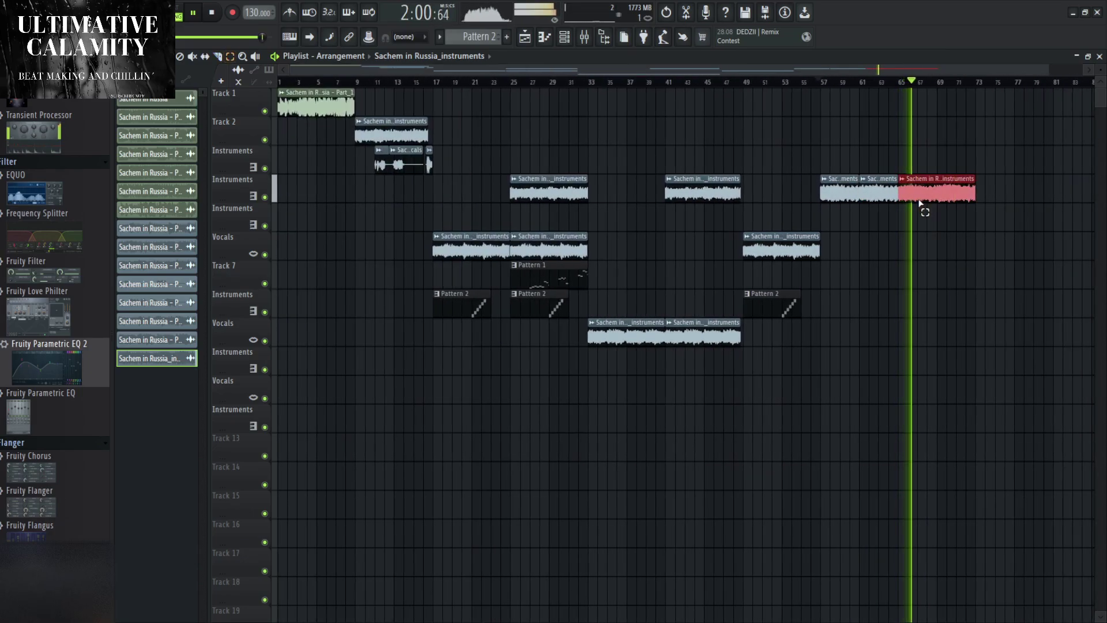
scroll(935, 218, "up", 2)
scroll(939, 213, "up", 1)
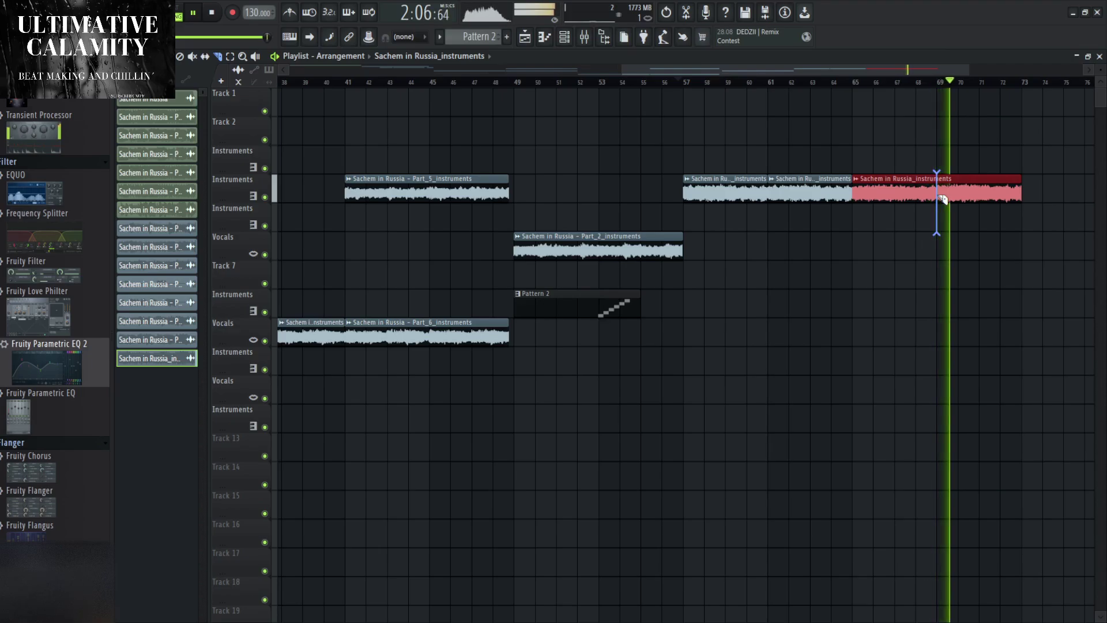
left_click(946, 286)
key("F5")
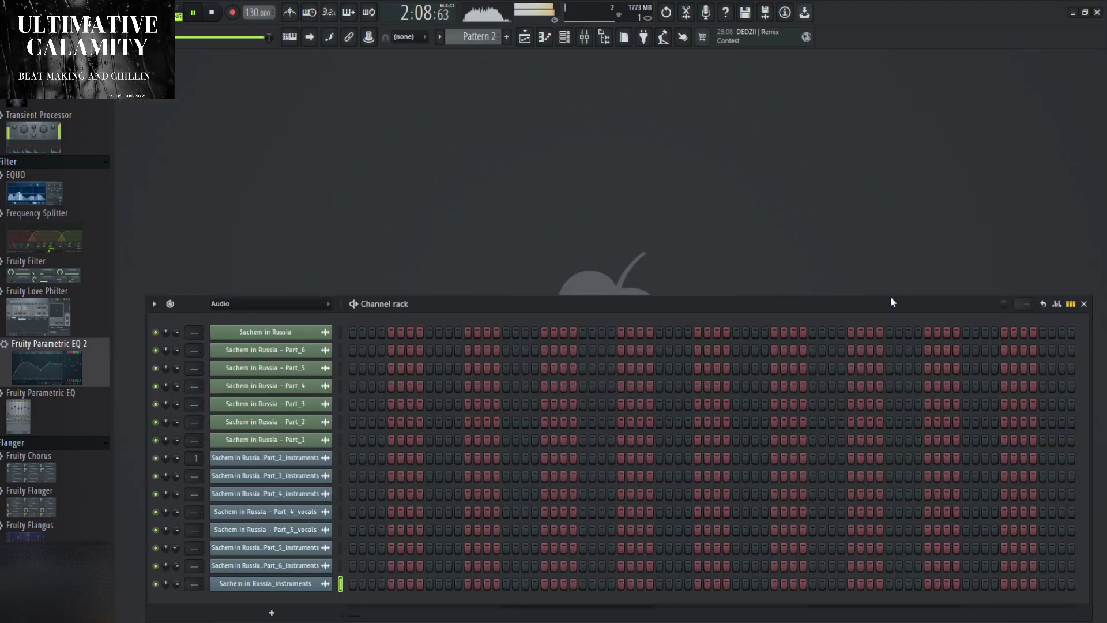
left_click(524, 37)
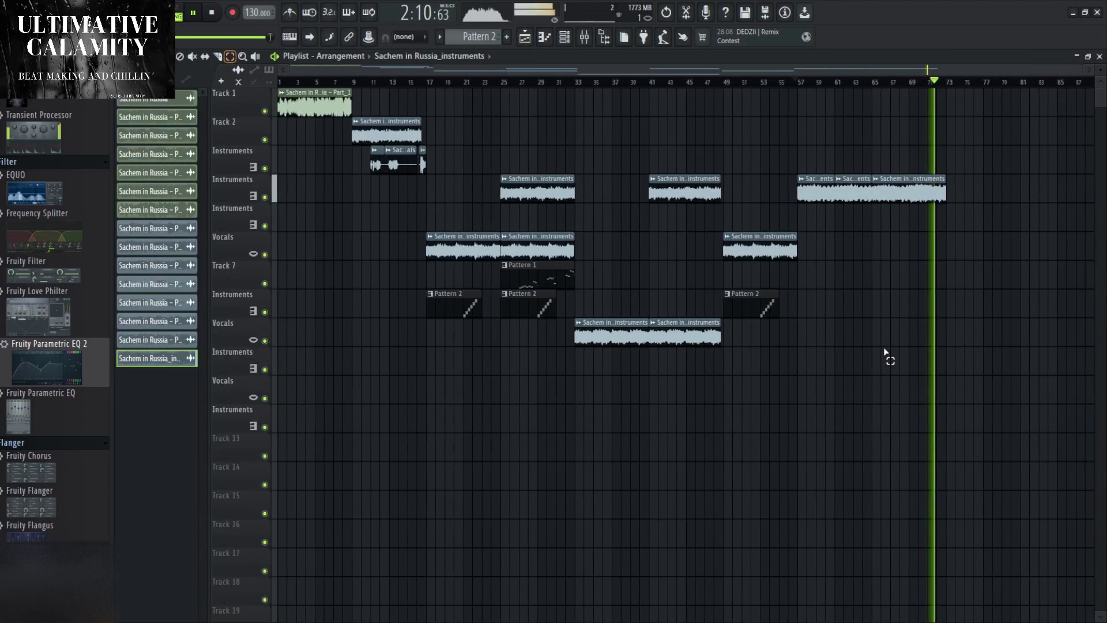
key("space")
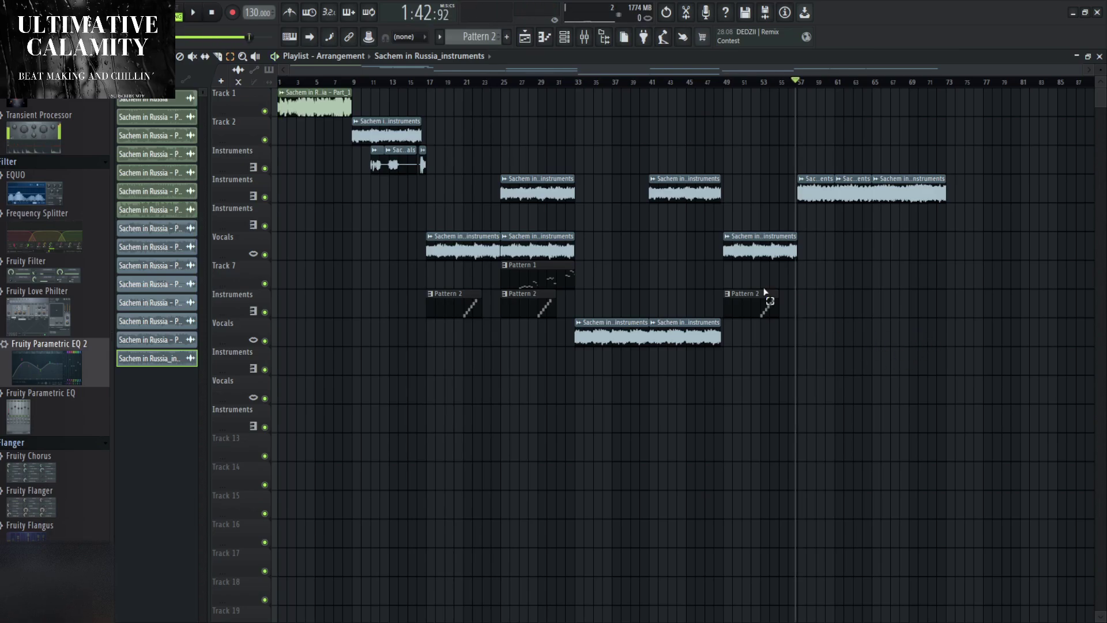
Move all audio and pattern clips below the empty fifth track up by one track.
left_click_drag(916, 375, 310, 86)
left_click(909, 330)
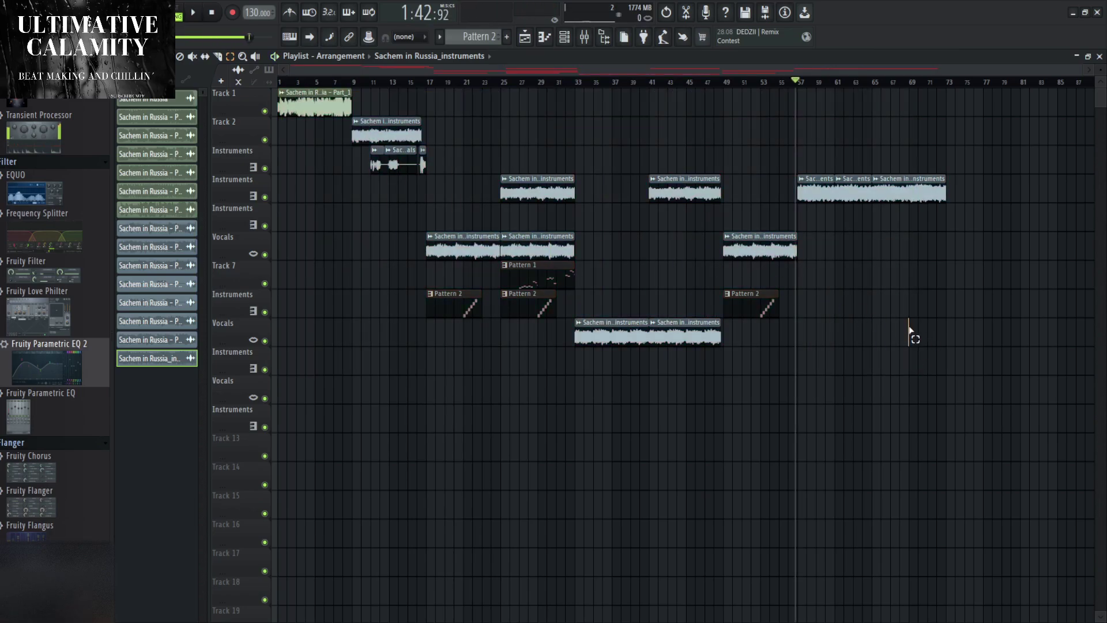
left_click_drag(779, 372, 434, 231)
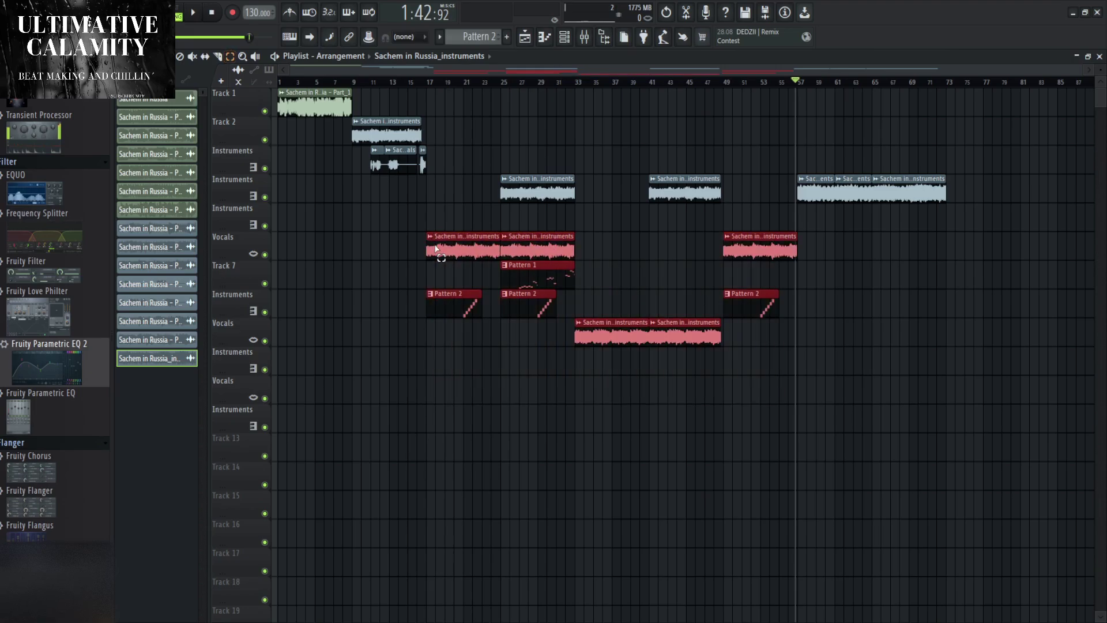
left_click_drag(437, 278, 436, 249)
Try shifting all clips from bar 17 onward to higher tracks, and return them to their previous tracks.
left_click_drag(876, 347, 465, 153)
key("shift+Up")
key("shift+Up")
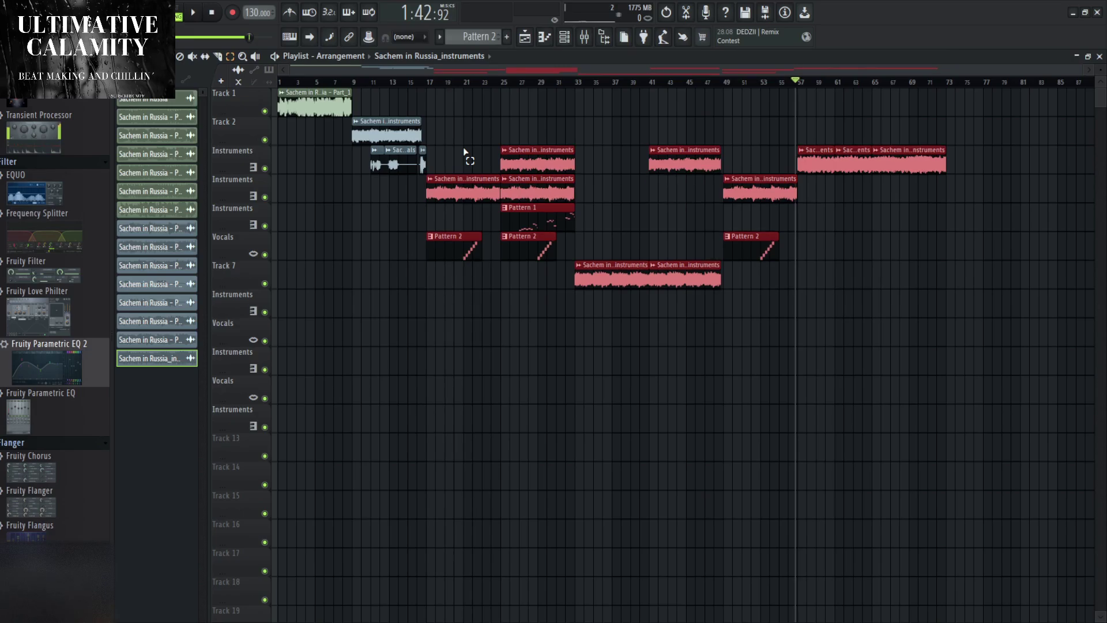
key("shift+Down")
key("shift+Down")
key("shift+Up")
key("shift+Up")
key("shift+Up")
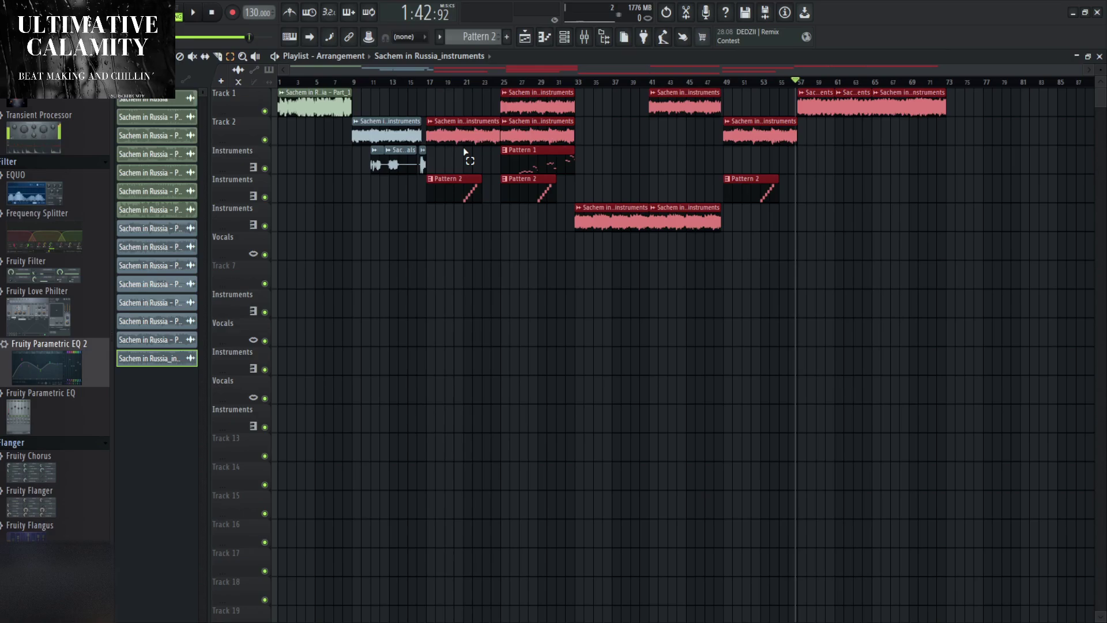
key("shift+Down")
key("shift+Down")
key("shift+Down")
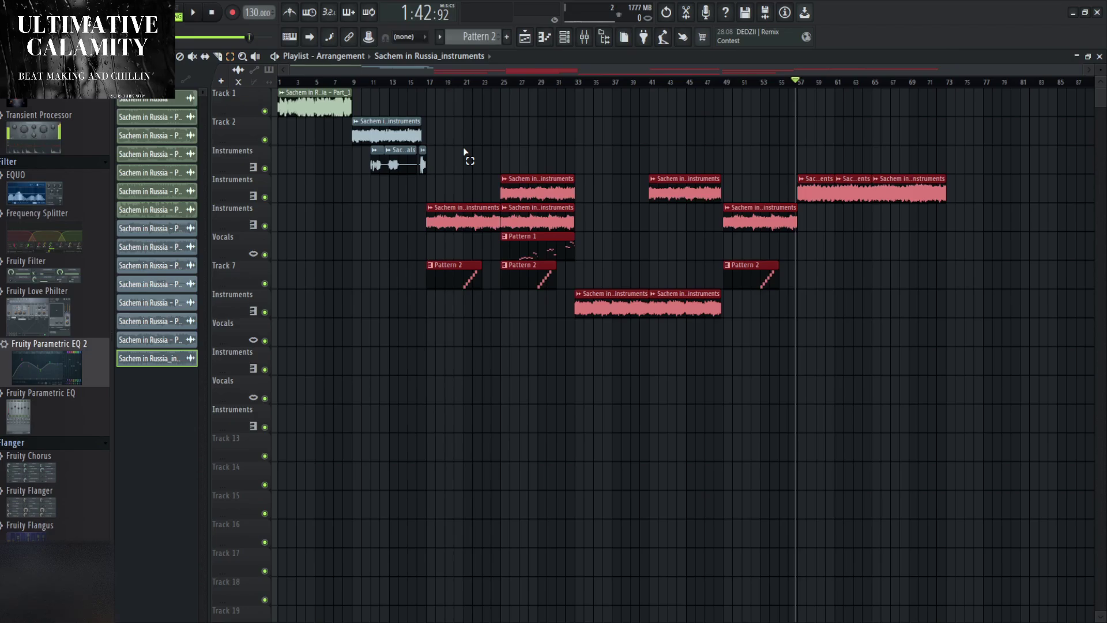
Try moving the Part_5 instruments clip at bar 41 below the Part_6 clips, and shift it back up.
left_click(623, 354)
left_click_drag(620, 345, 718, 190)
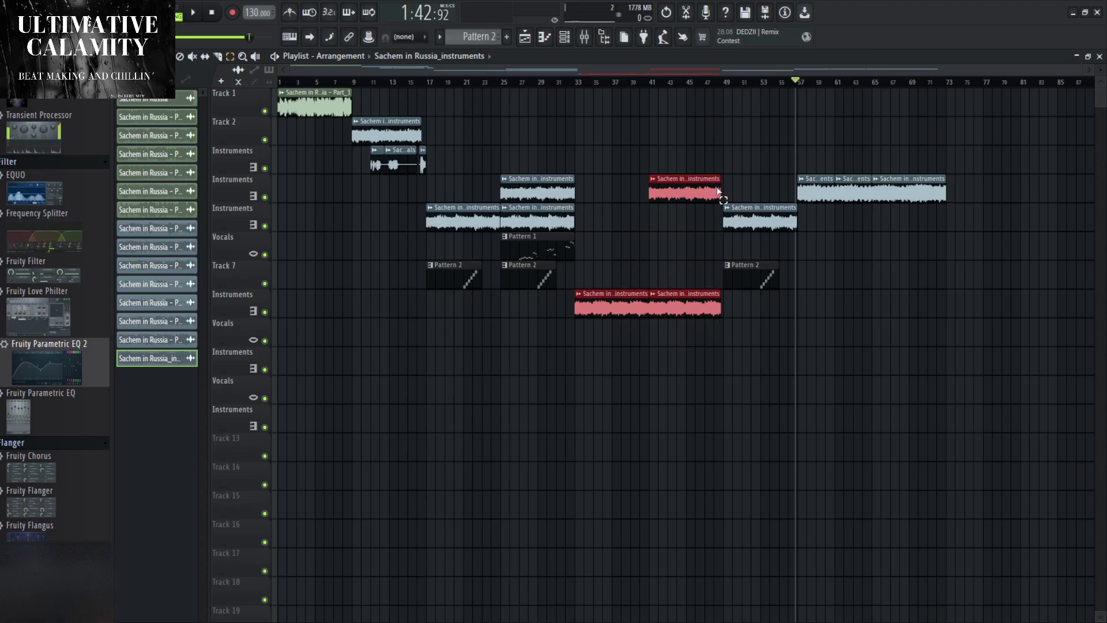
left_click(708, 182)
key("shift+Down")
key("shift+Down")
key("shift+Down")
key("shift+Down")
key("shift+Down")
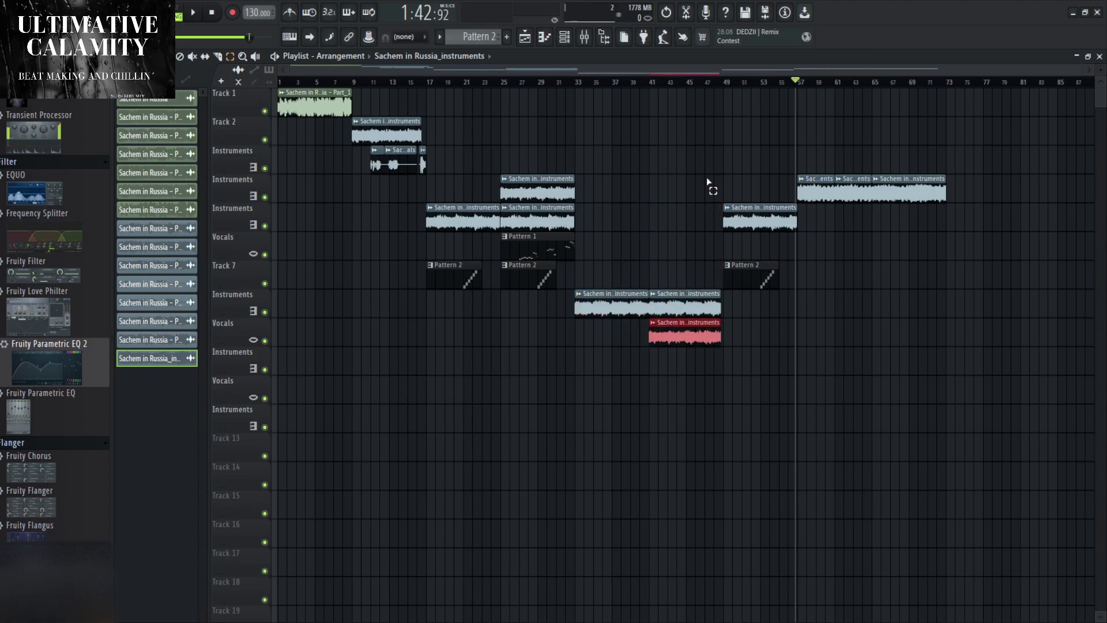
key("shift+Up")
key("shift+Up")
key("shift+Up")
key("shift+Up")
key("shift+Up")
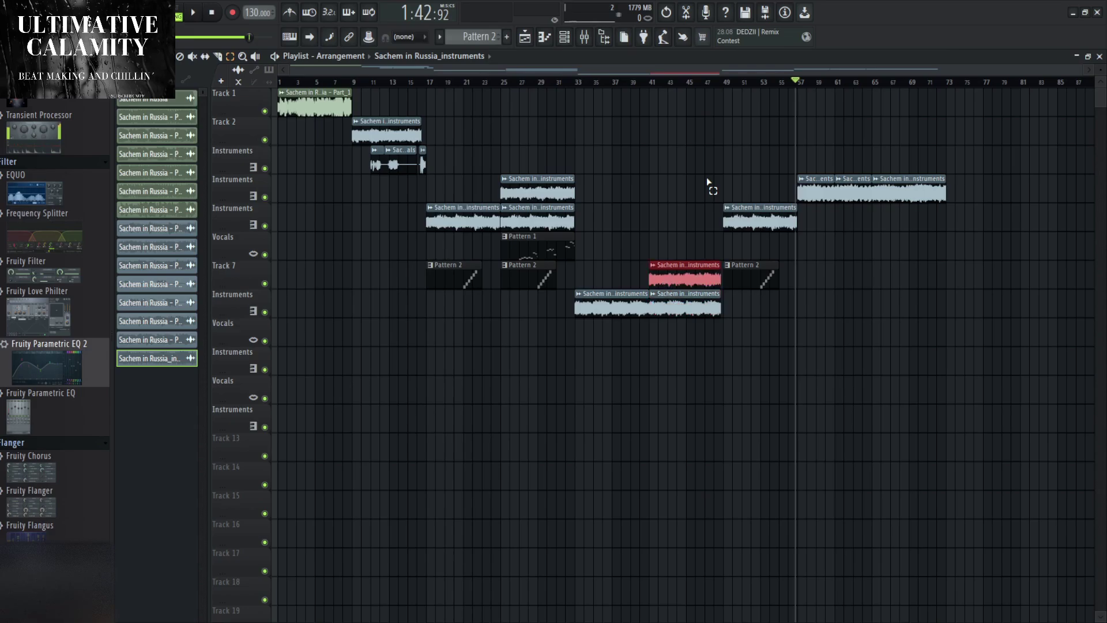
Move the Pattern 1 clip and all three Pattern 2 clips down two tracks, to the eighth and ninth tracks.
left_click_drag(470, 303, 565, 258)
key("shift+Down")
key("shift+Down")
key("shift+Down")
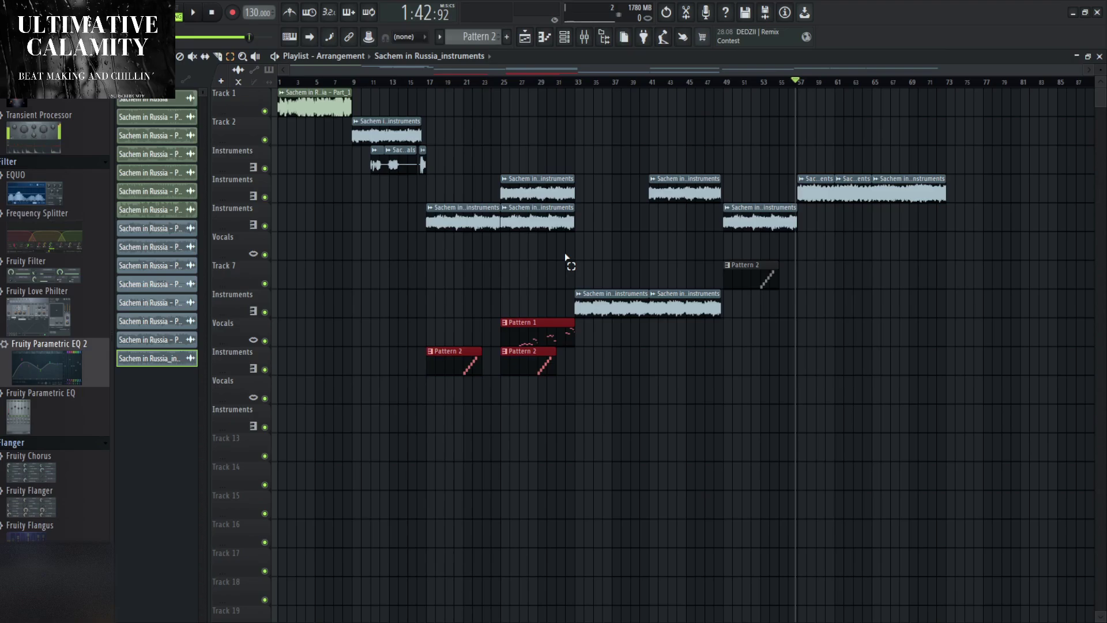
key("shift+Up")
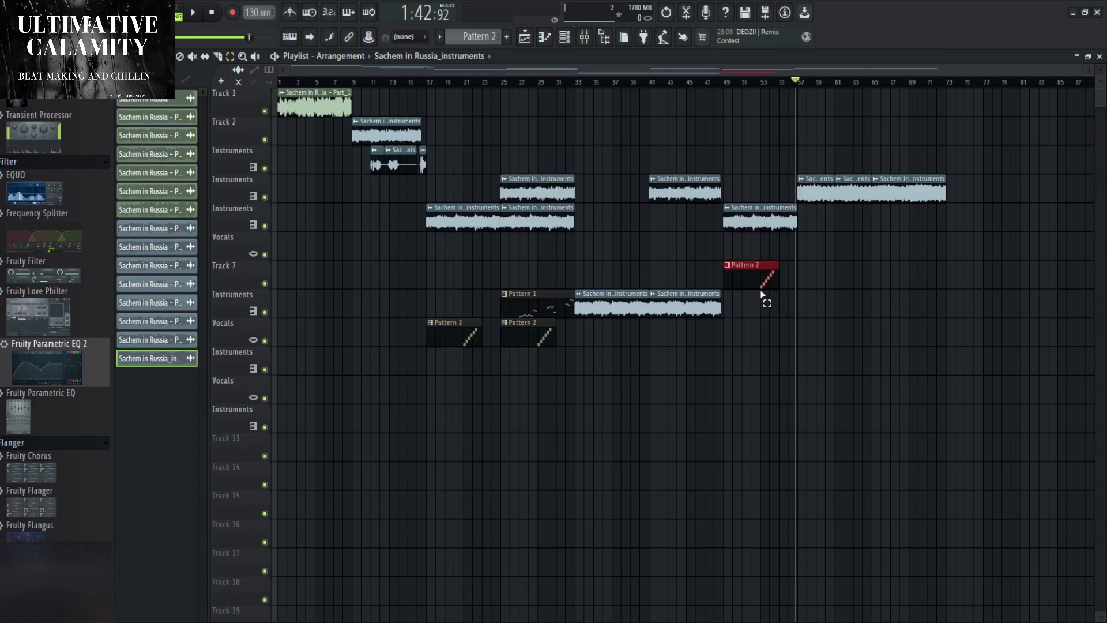
key("shift+Down")
key("shift+Down")
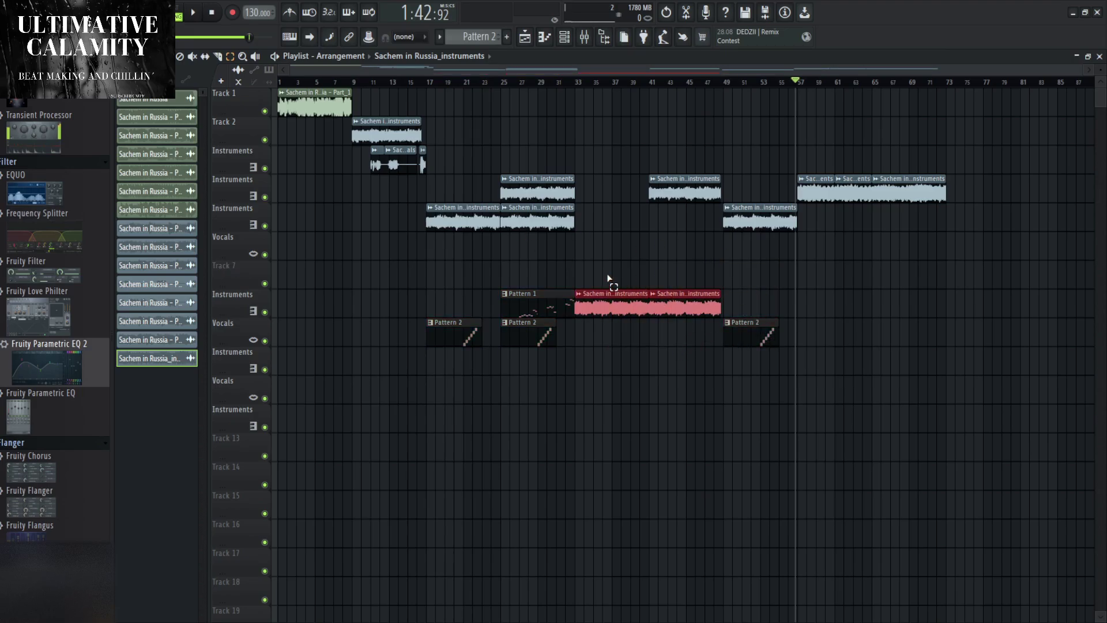
Move the two Part_6 instruments clips at bars 33 and 41 up to Track 7.
key("shift+Up")
scroll(608, 278, "up", 4)
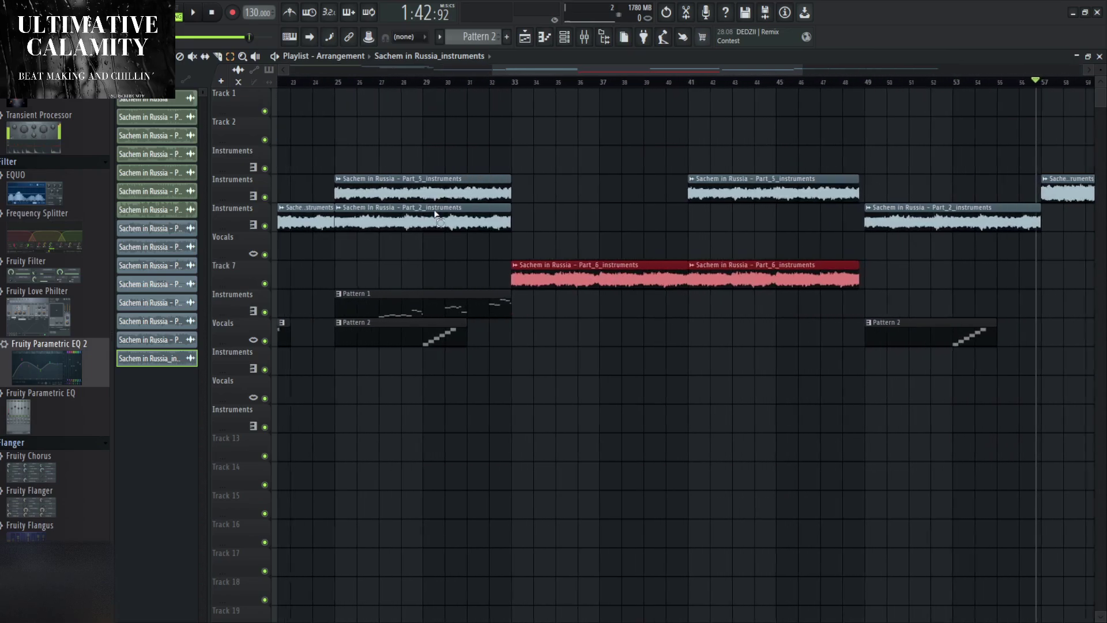
scroll(888, 225, "down", 4)
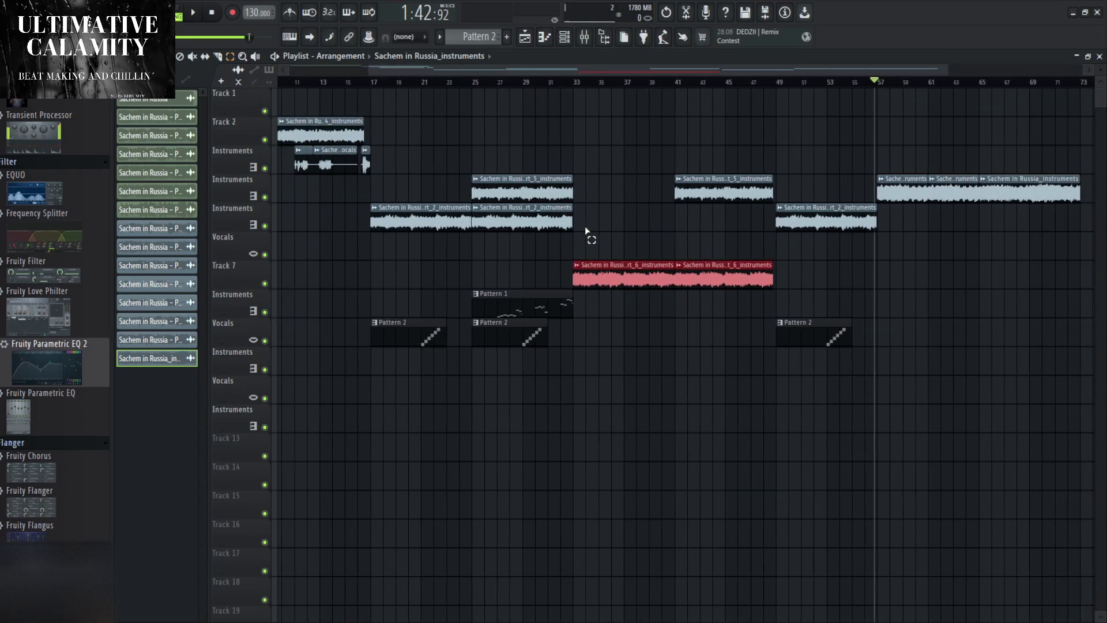
scroll(846, 246, "up", 7)
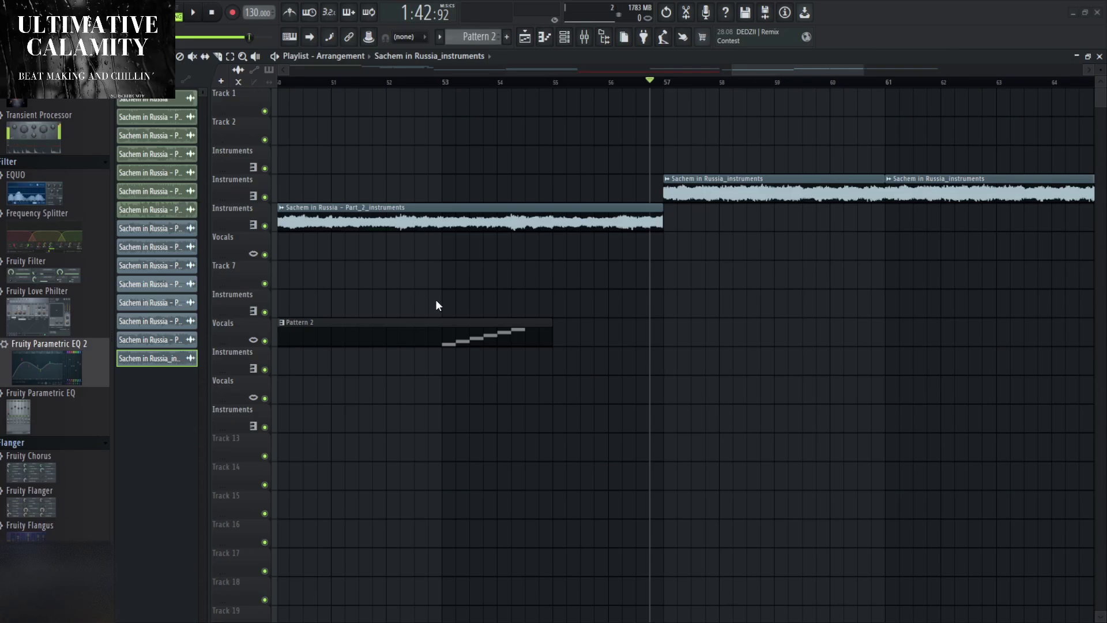
Replace the instruments clip at bar 61 with Part_1 and make the clip at bar 65 its own Part_2 sample.
scroll(728, 299, "down", 5)
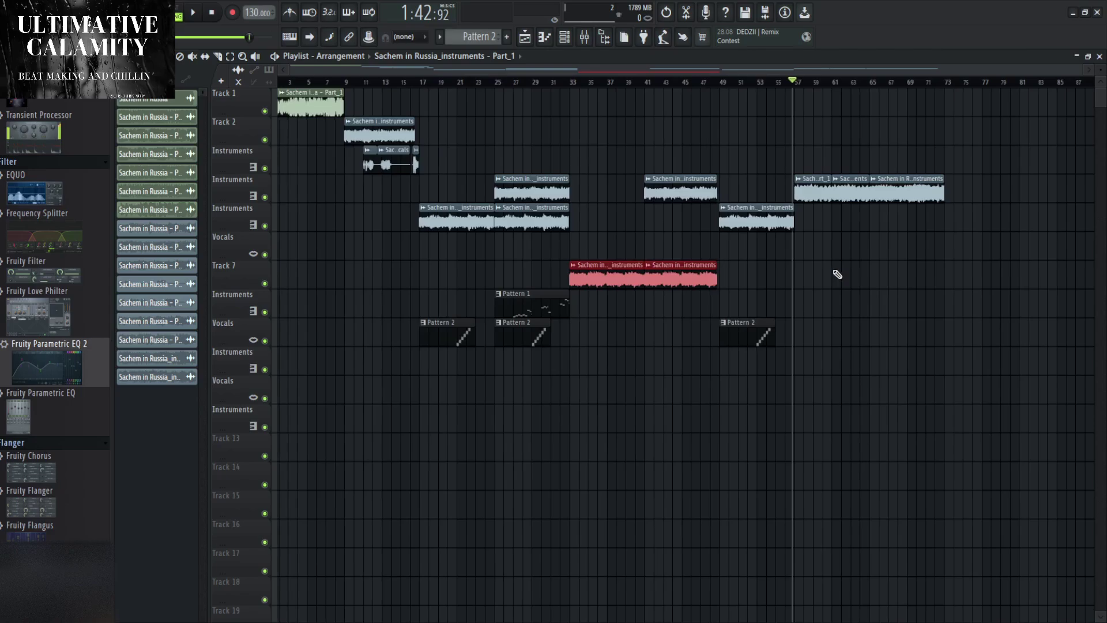
scroll(852, 247, "up", 5)
right_click(635, 190)
left_click(634, 191)
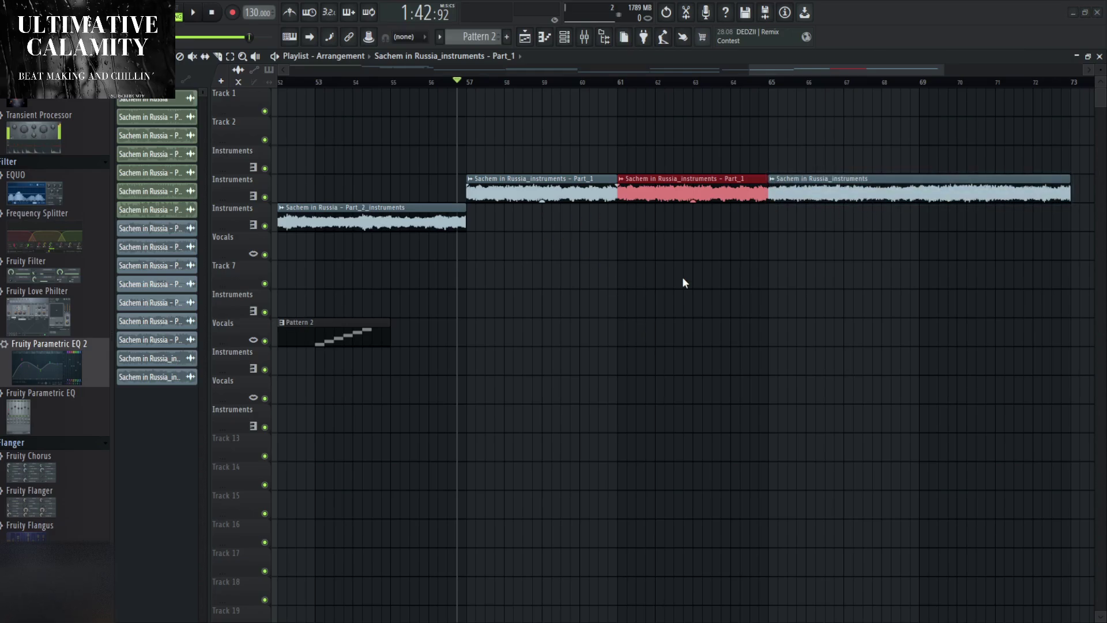
left_click(775, 182)
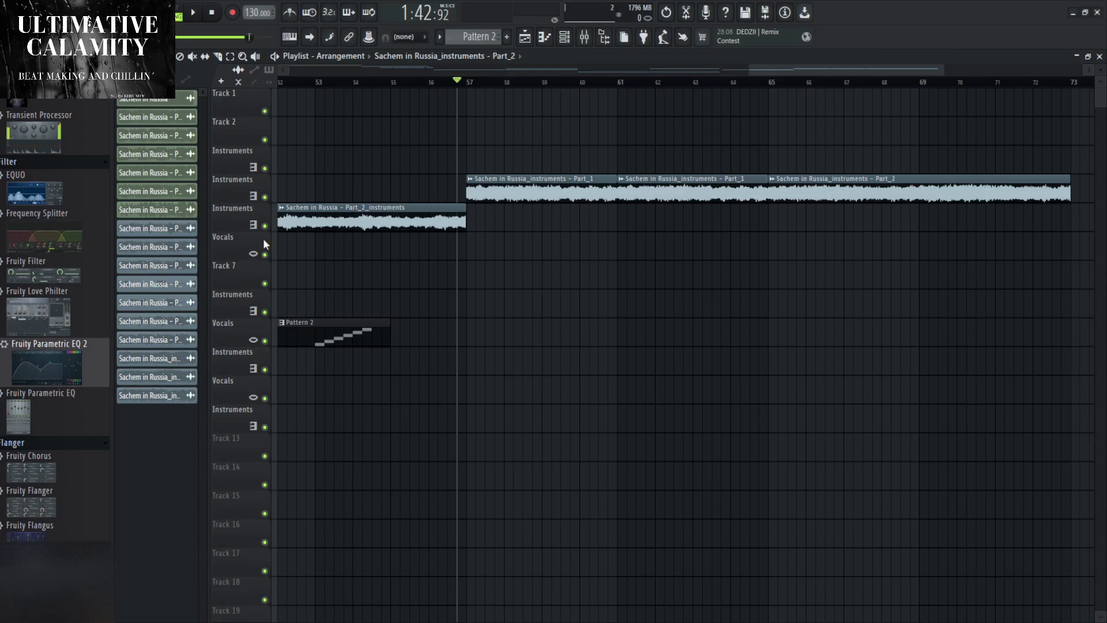
scroll(395, 295, "down", 1)
scroll(395, 295, "down", 4)
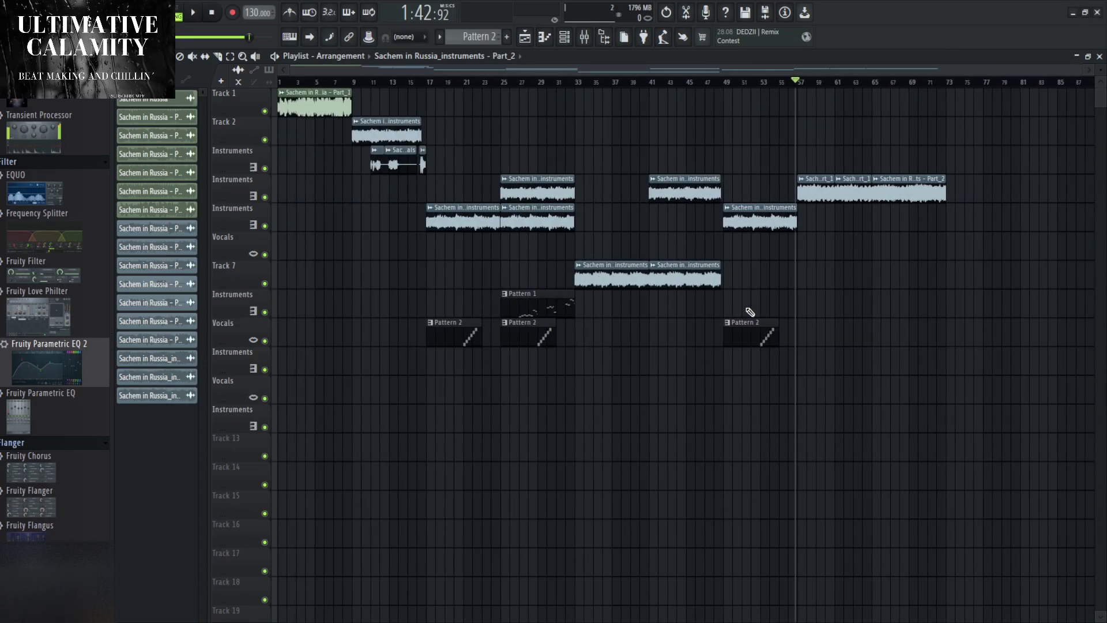
Play the arrangement briefly from the beginning and stop playback.
left_click(212, 13)
key("space")
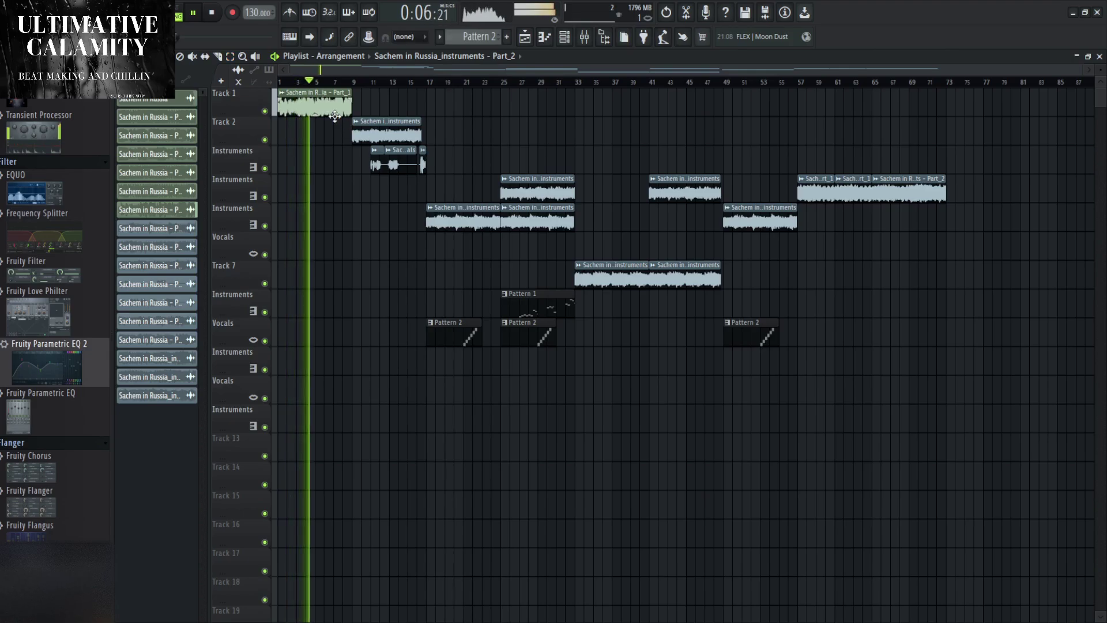
key("space")
Colour the Part_1 clip on Track 1 blue-violet and the Part_4 instruments clip on Track 2 violet.
scroll(327, 148, "up", 5)
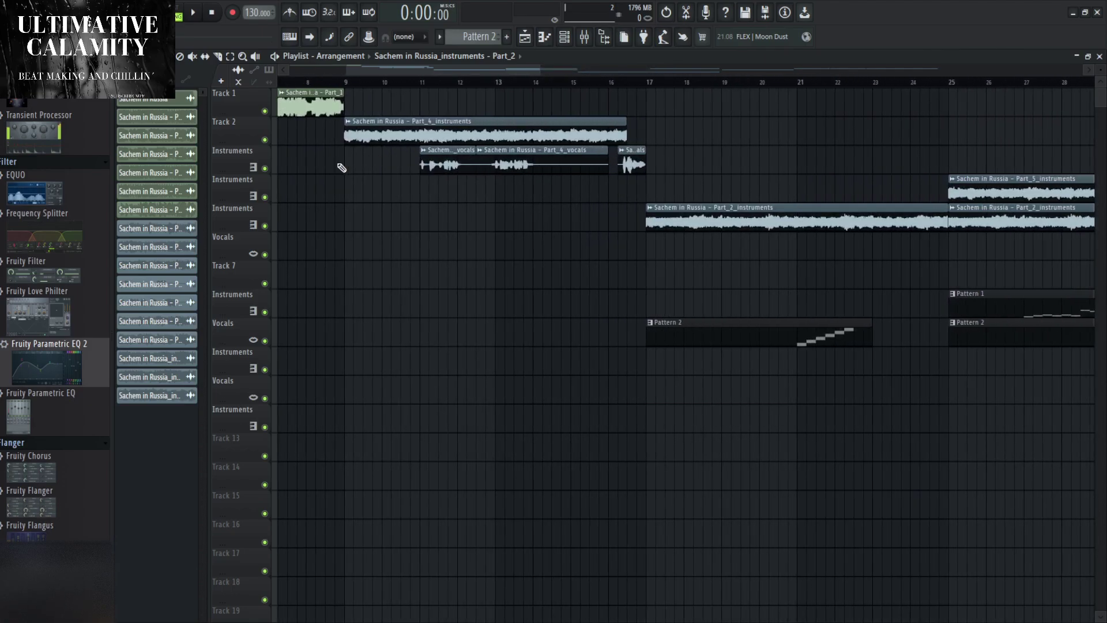
scroll(329, 173, "down", 3)
key("Page_Up")
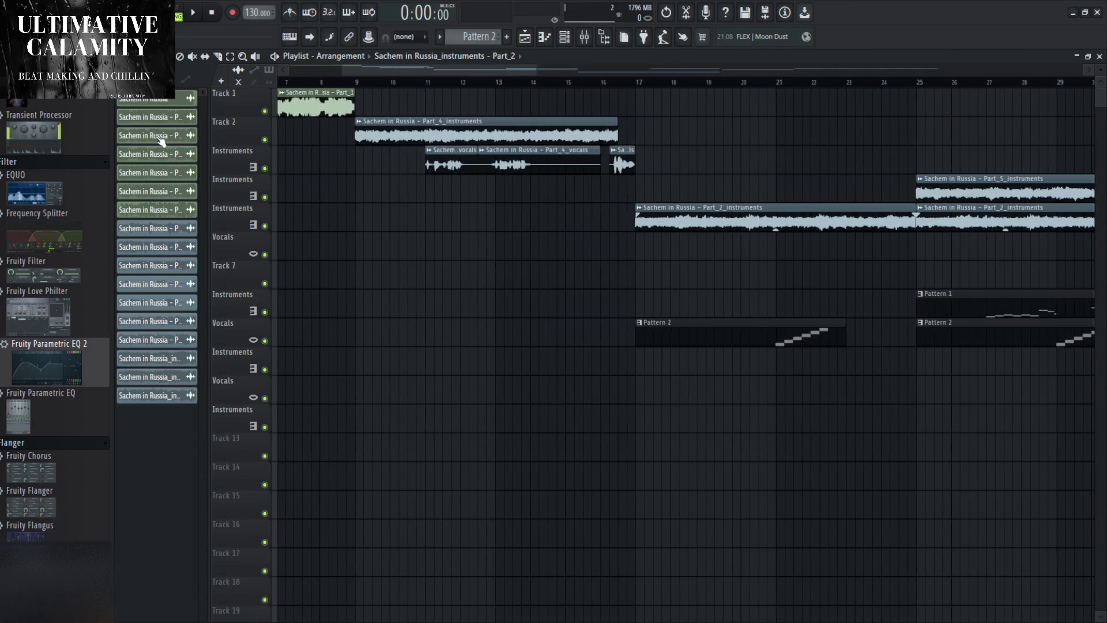
left_click(159, 213)
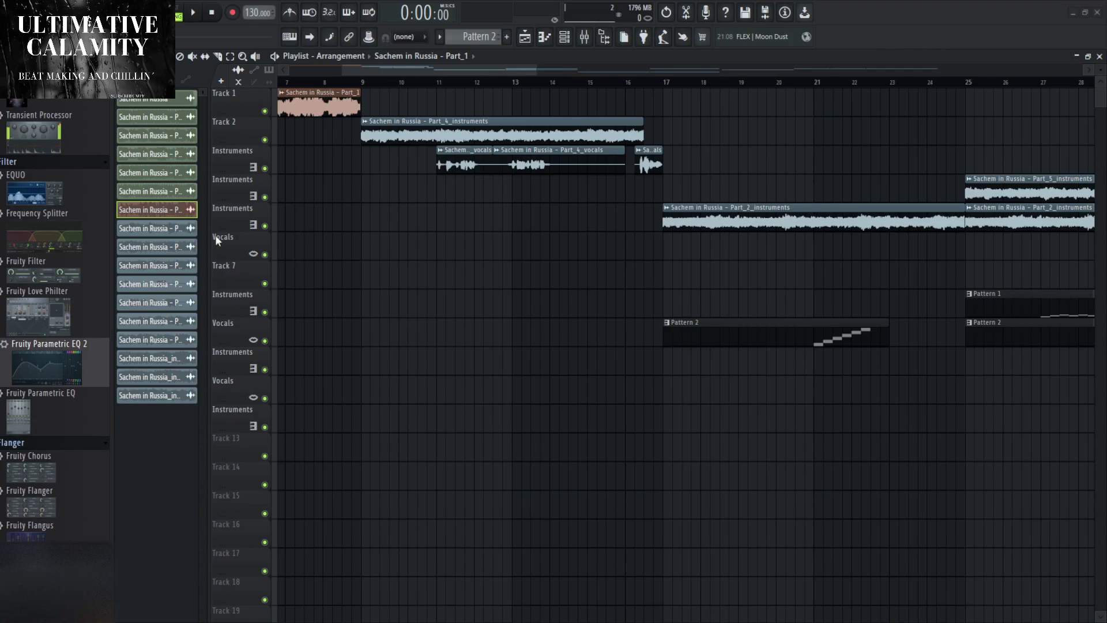
left_click(372, 121)
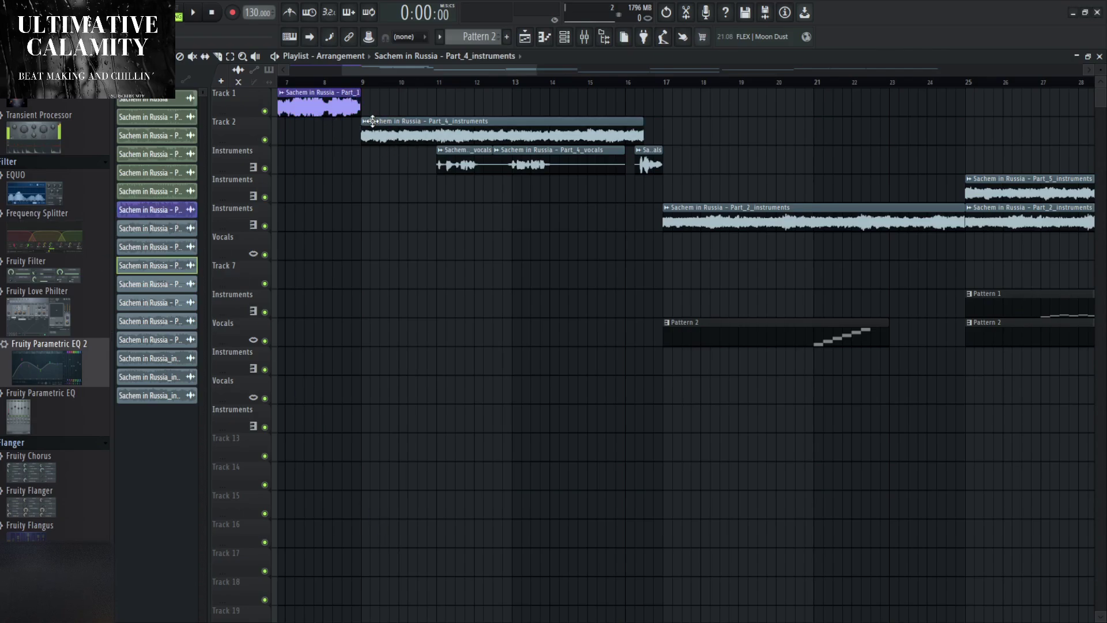
left_click(153, 266)
key("Escape")
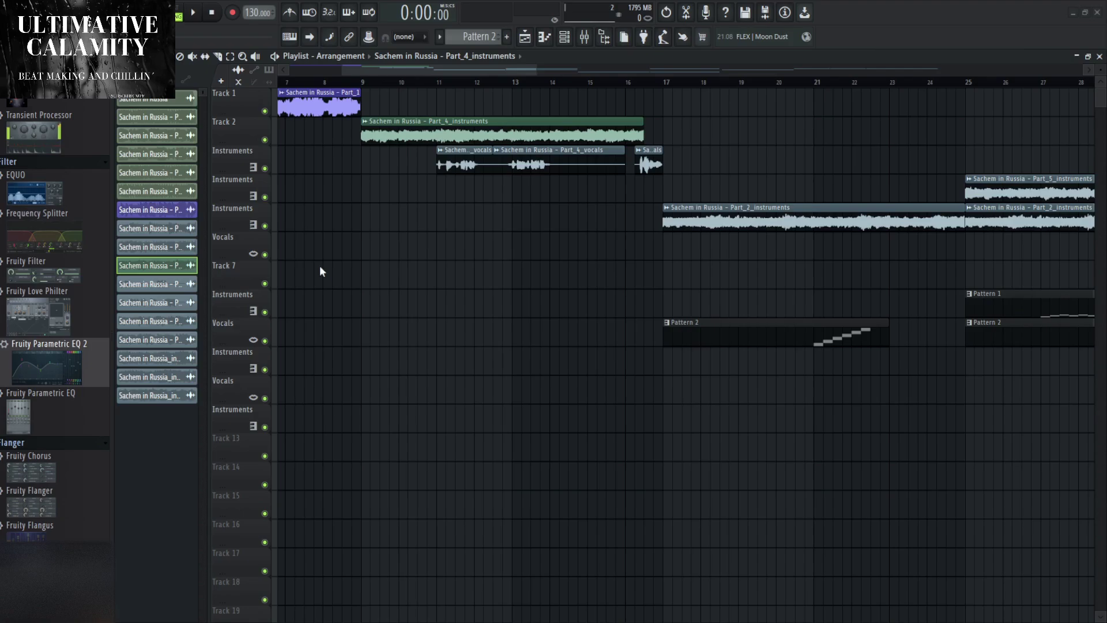
Colour the Part_4 vocals clips on the third track light violet.
scroll(450, 268, "down", 3)
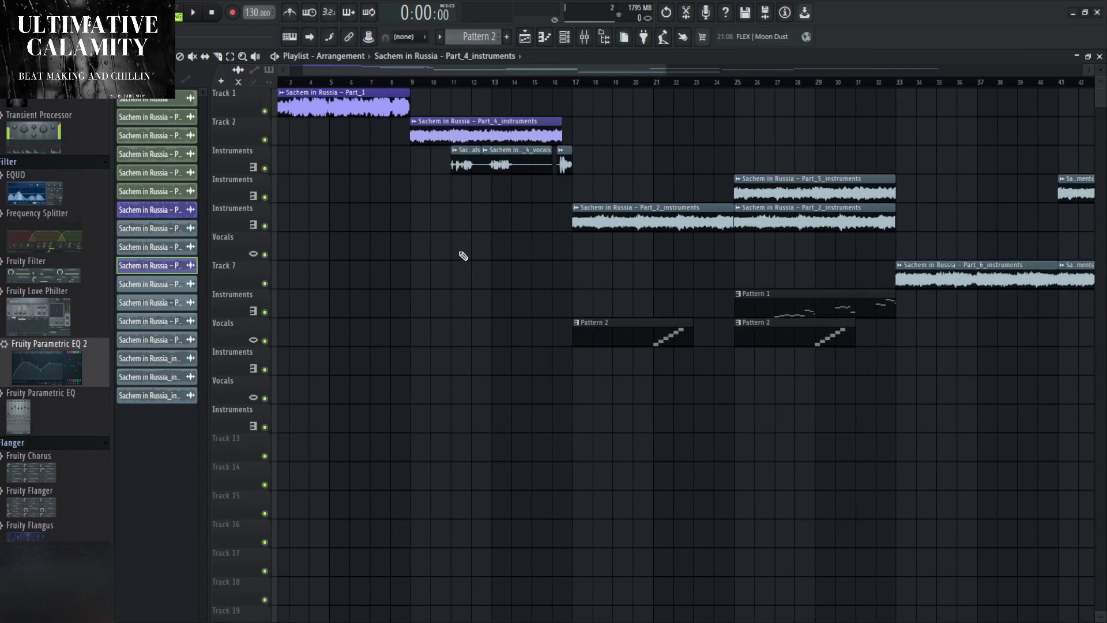
scroll(474, 234, "up", 5)
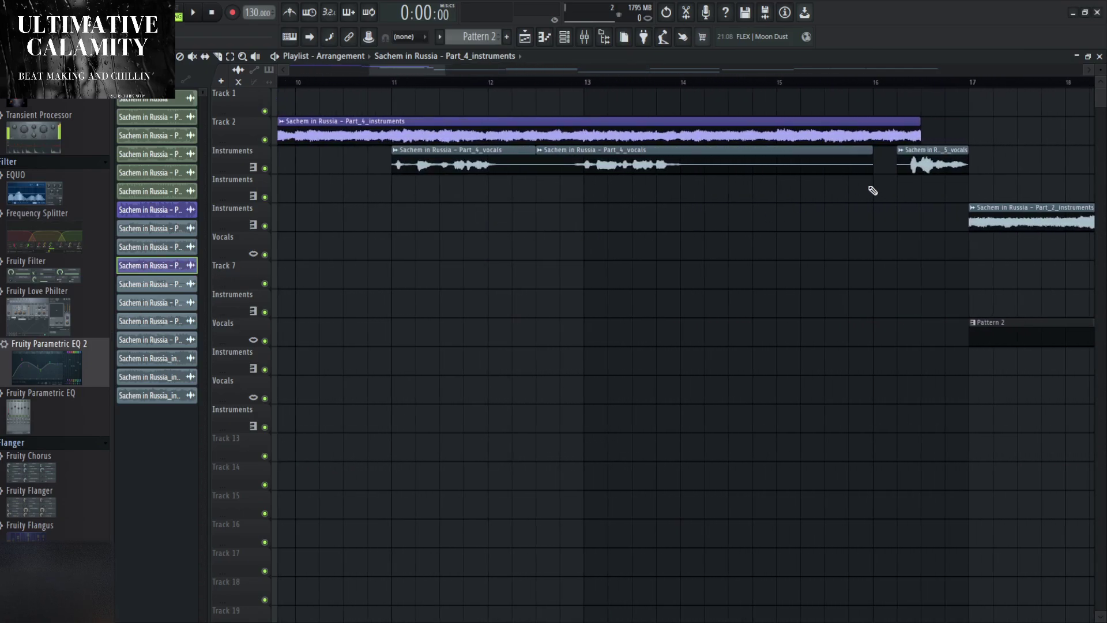
scroll(796, 237, "up", 2)
scroll(635, 240, "down", 2)
scroll(488, 245, "down", 2)
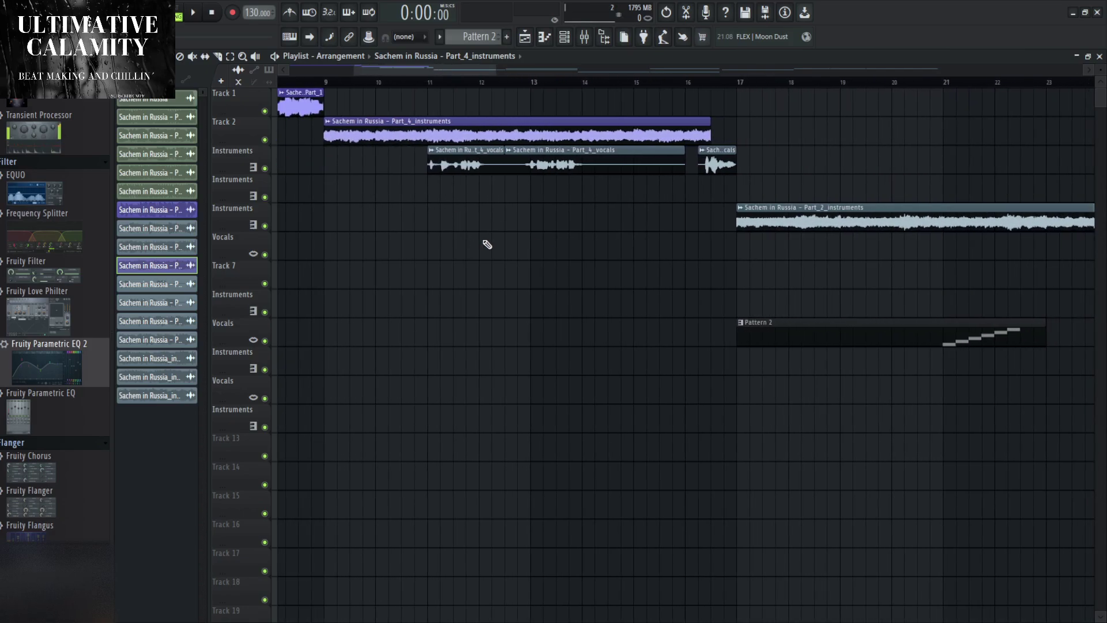
left_click(451, 154)
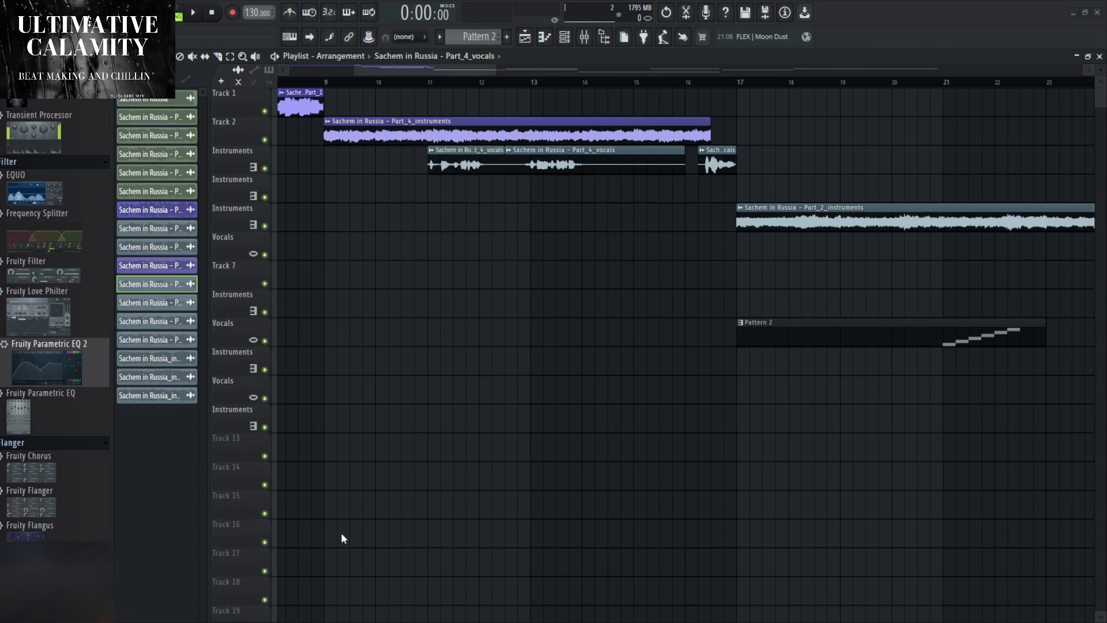
Move the Part_1, Part_4 instruments and Part_4 vocals entries to the end of the audio clip list.
left_click_drag(164, 210, 159, 407)
left_click(164, 248)
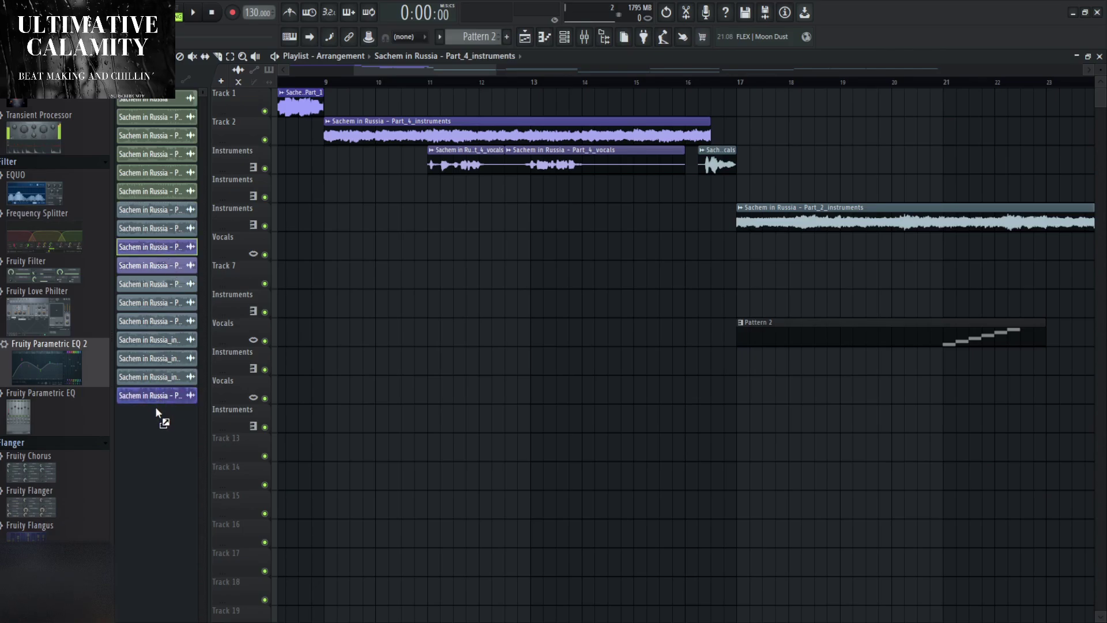
left_click_drag(161, 267, 163, 404)
Colour the Part_5 vocals clip before bar 17 pale violet and move its entry to the end of the audio clip list.
scroll(559, 326, "down", 3)
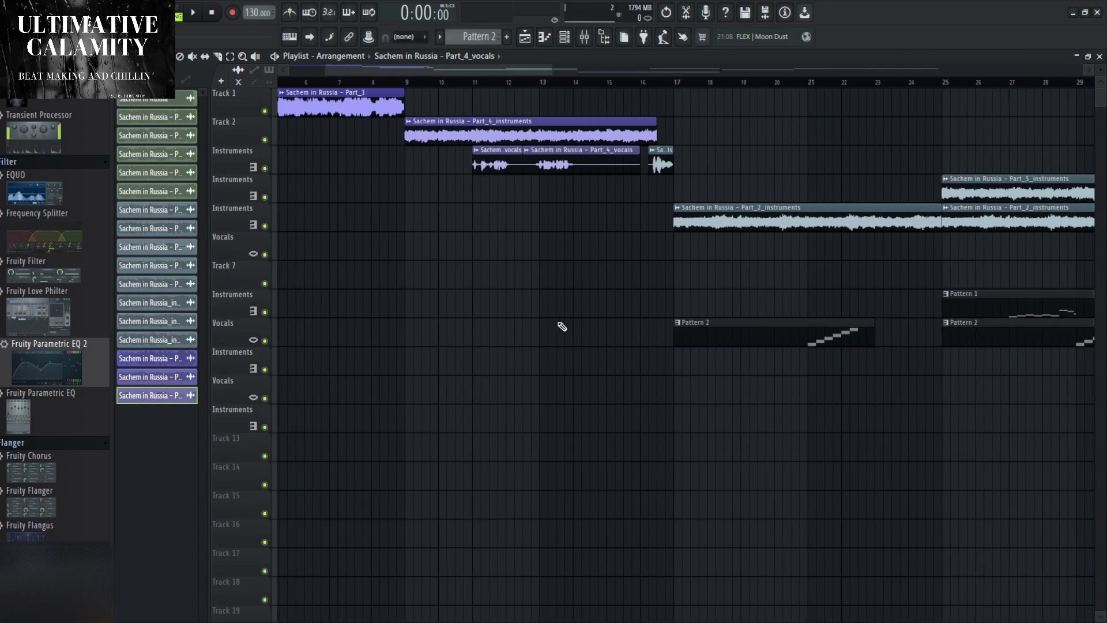
double_click(656, 149)
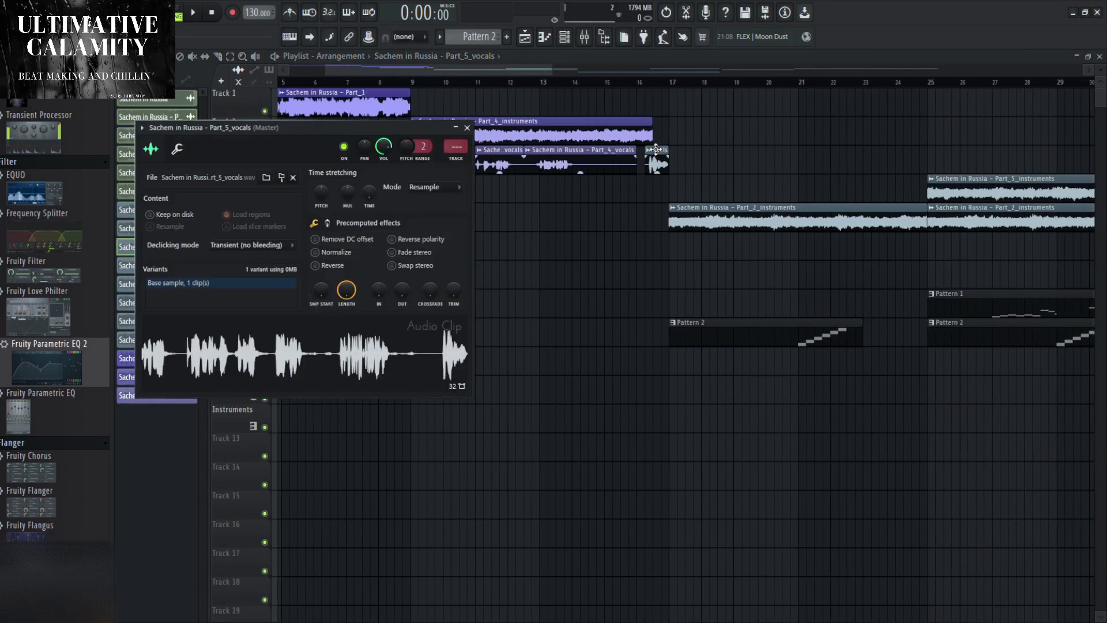
left_click(467, 127)
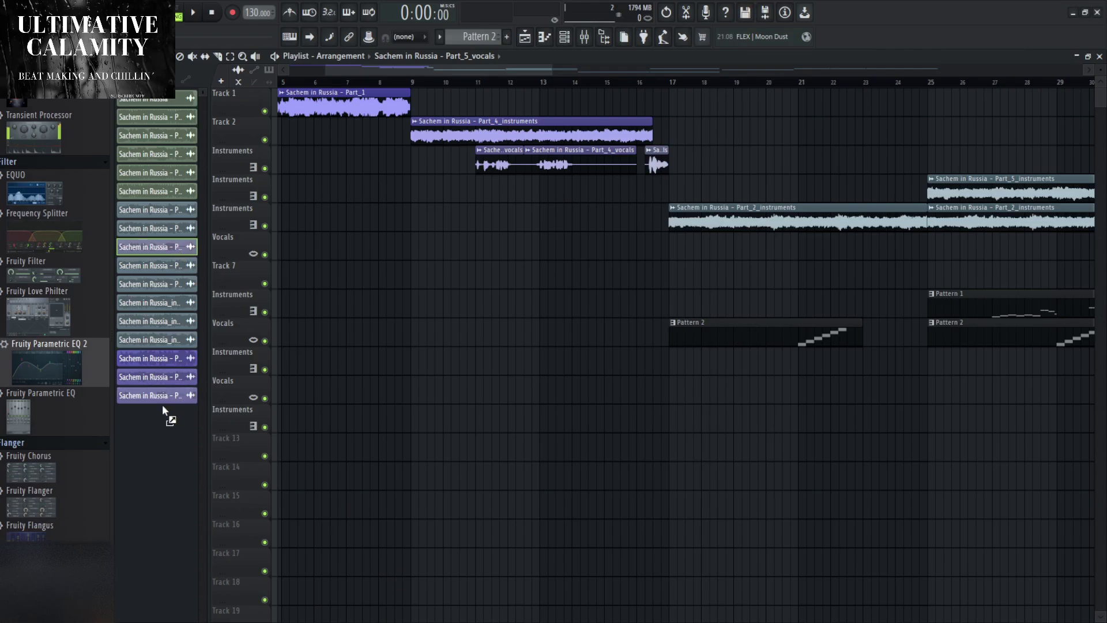
Colour the Part_2 instruments clips purple and move their entry to the end of the audio clip list.
scroll(549, 329, "down", 6)
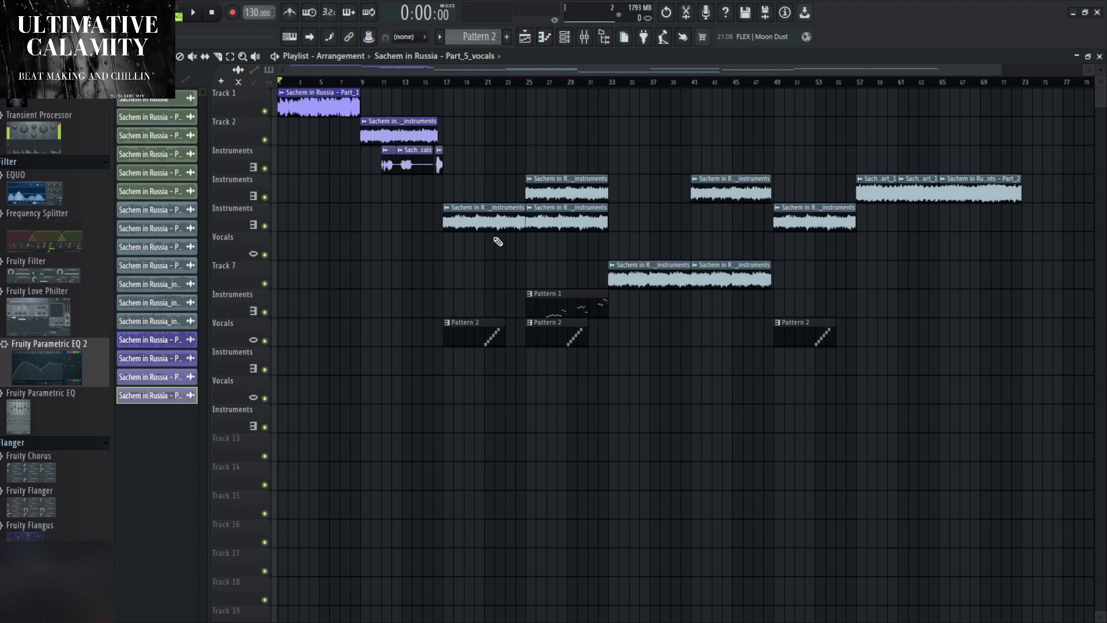
scroll(499, 264, "up", 4)
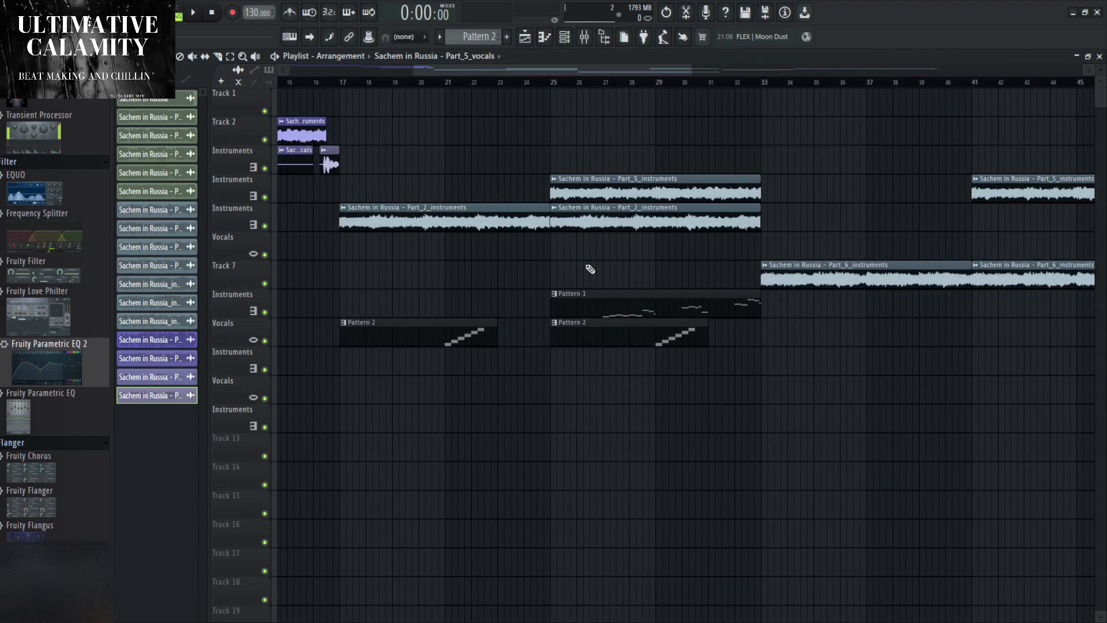
scroll(797, 331, "right", 6)
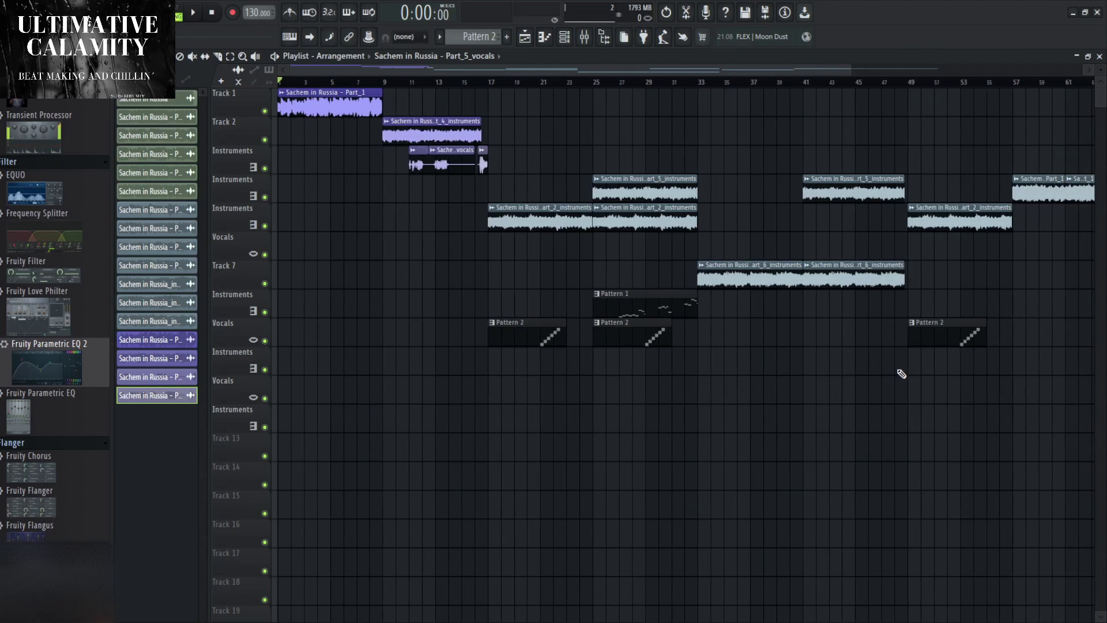
scroll(1013, 410, "down", 5)
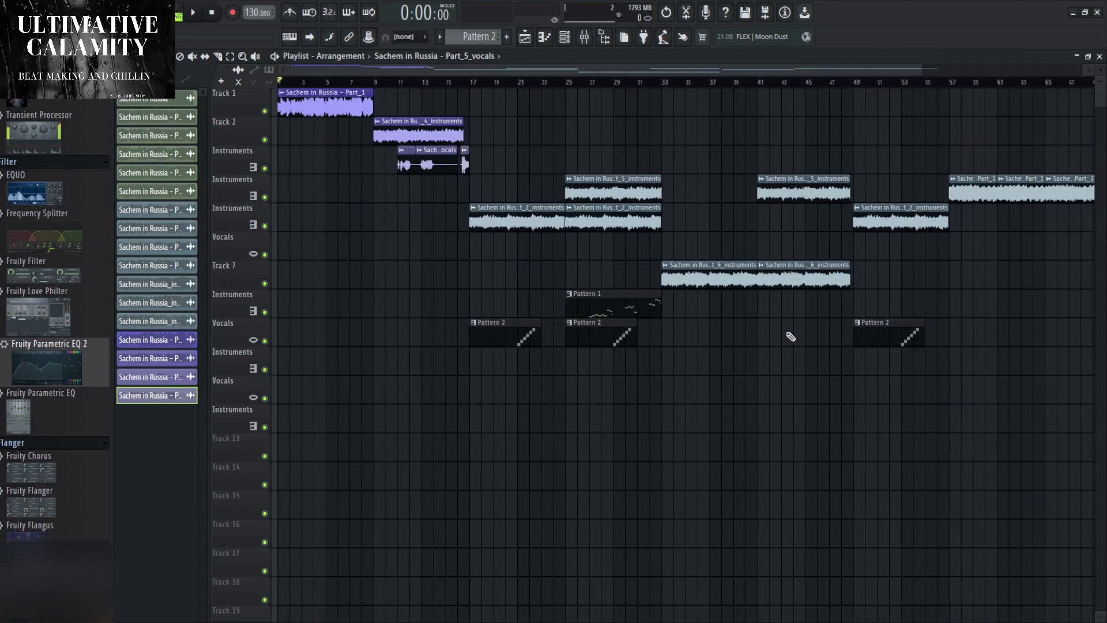
left_click(528, 206)
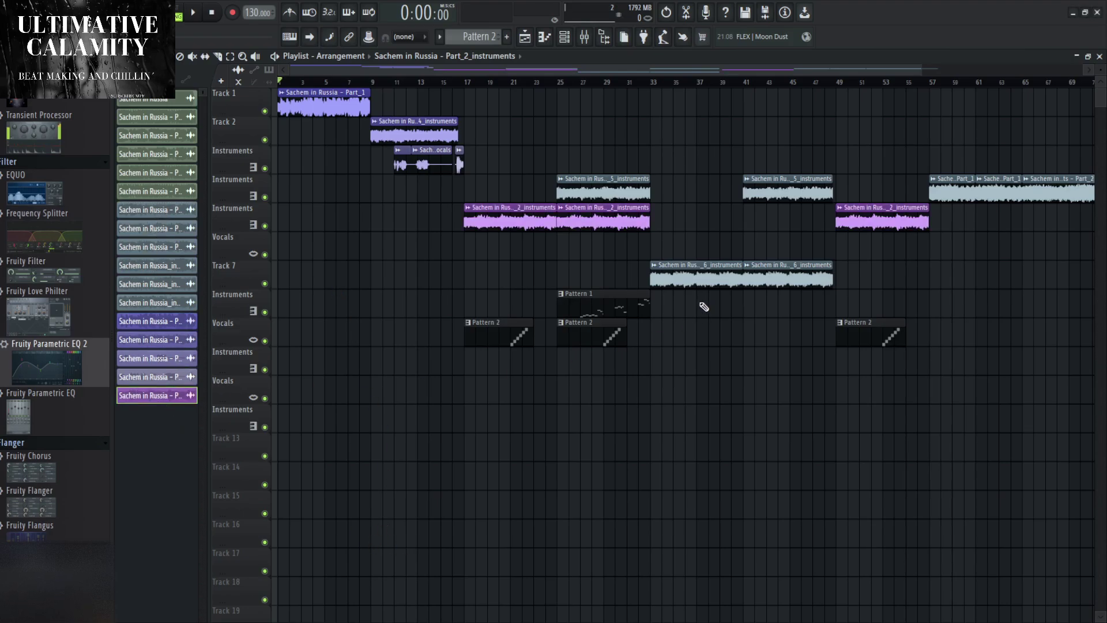
Colour the Part_5 instruments clips pink and the Part_6 instruments clips pale mauve, moving both entries to the end of the audio clip list.
left_click(173, 228)
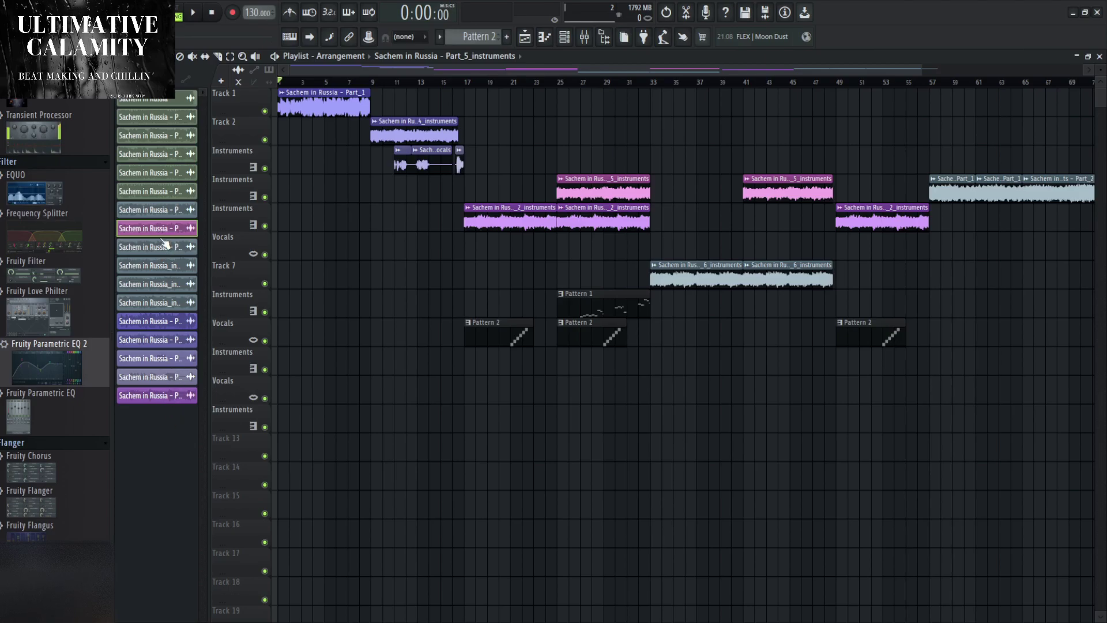
left_click(164, 396)
scroll(632, 357, "down", 2)
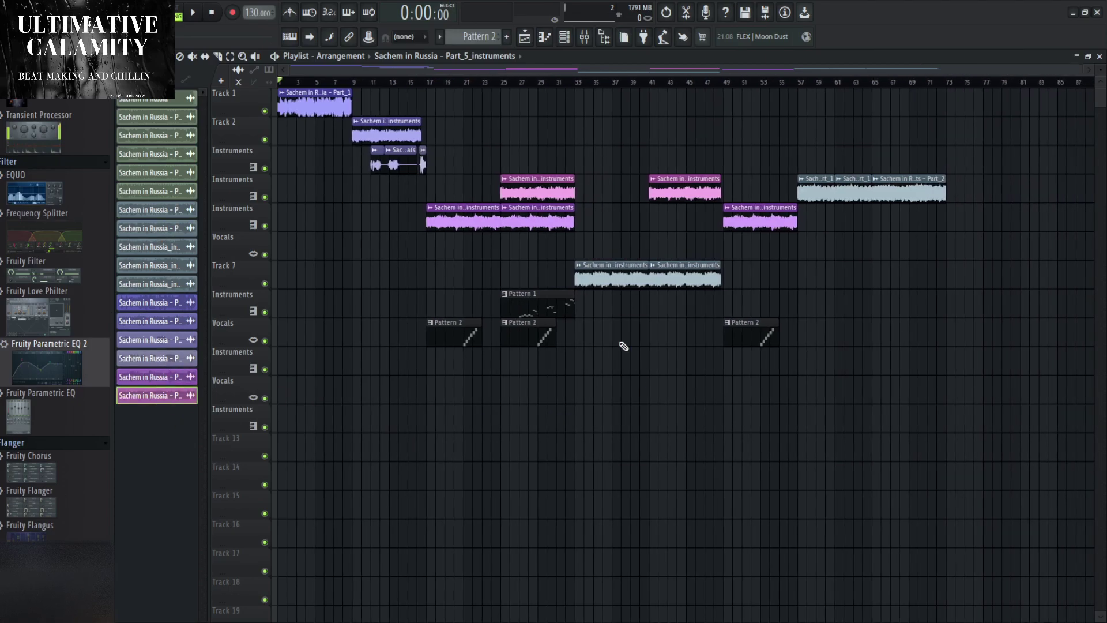
left_click(154, 230)
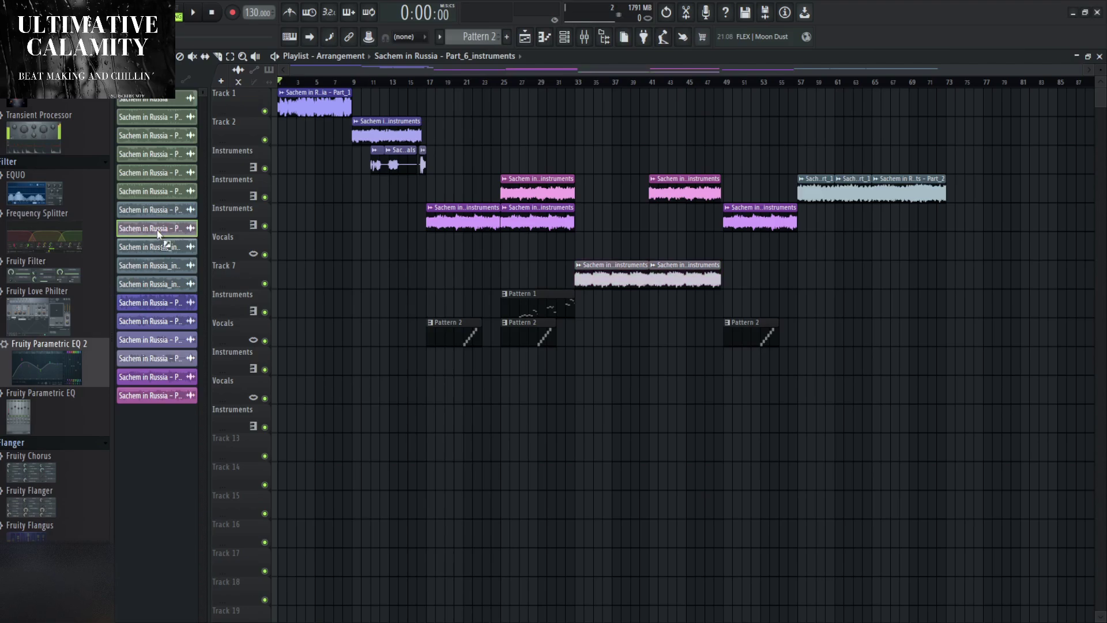
left_click(166, 396)
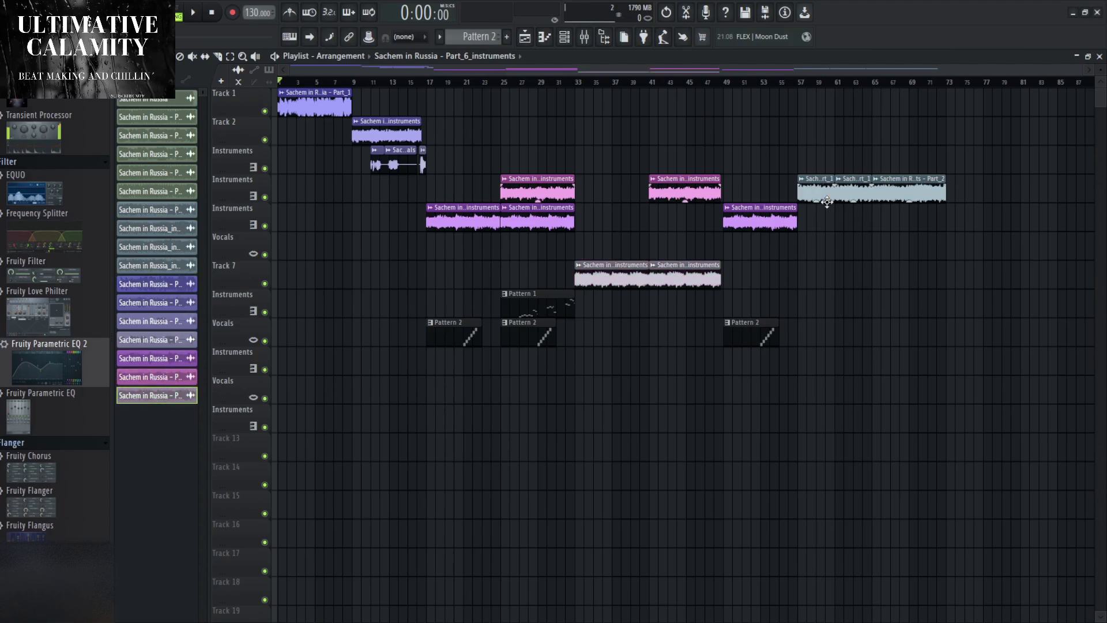
Colour the Sachem in Russia_instruments Part_1 and Part_2 clips from bar 57 rose red and move their entries to the list's end.
scroll(819, 186, "up", 3)
double_click(724, 180)
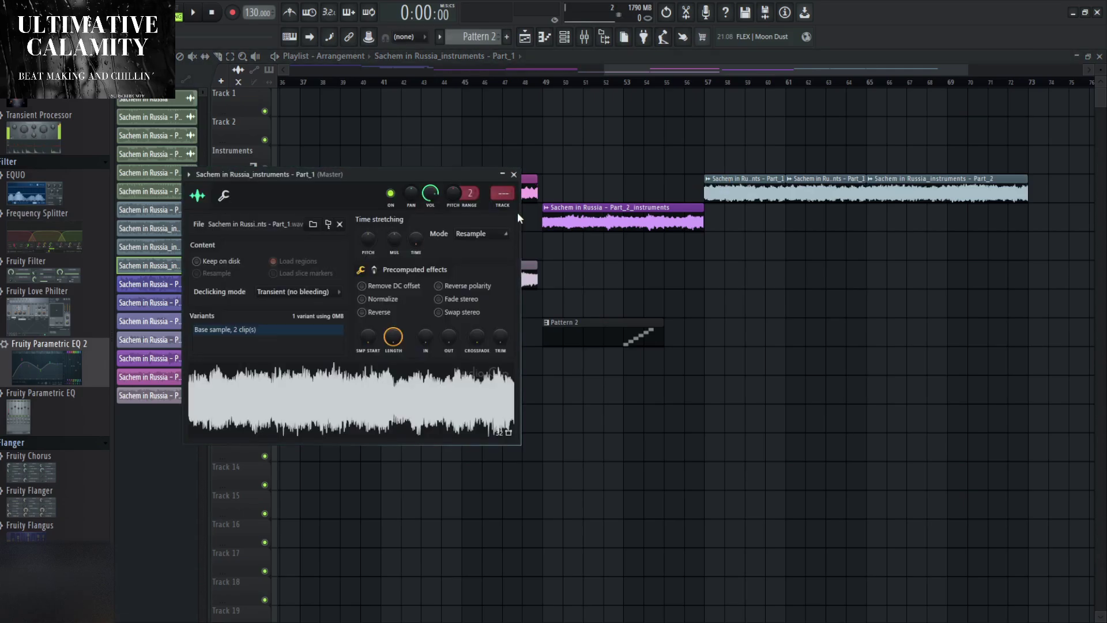
left_click(516, 175)
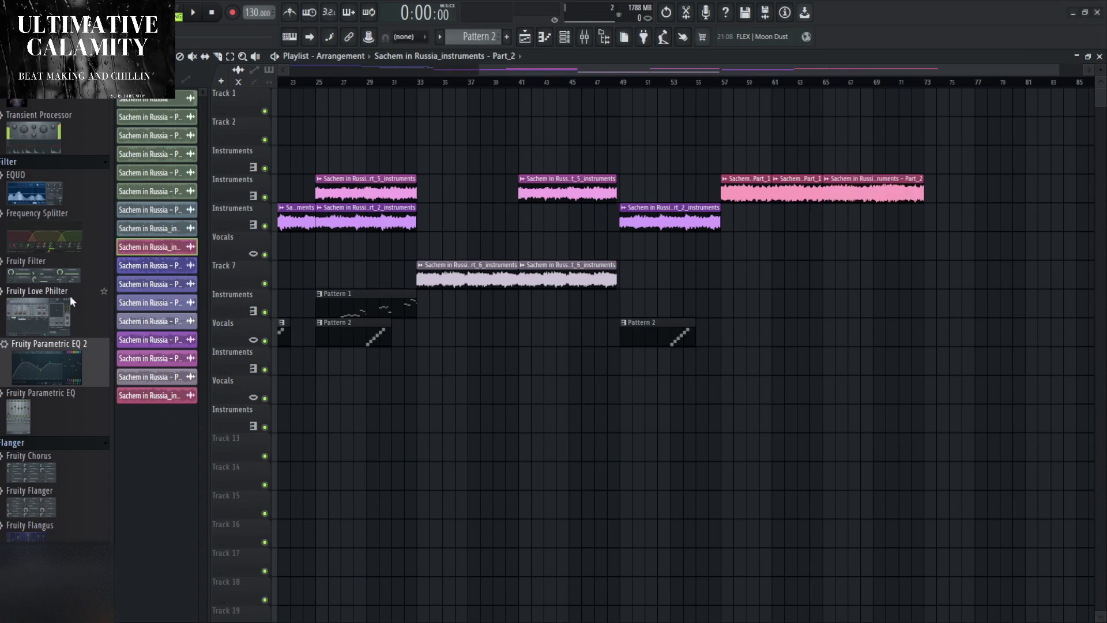
left_click_drag(144, 254, 159, 402)
scroll(453, 413, "down", 4)
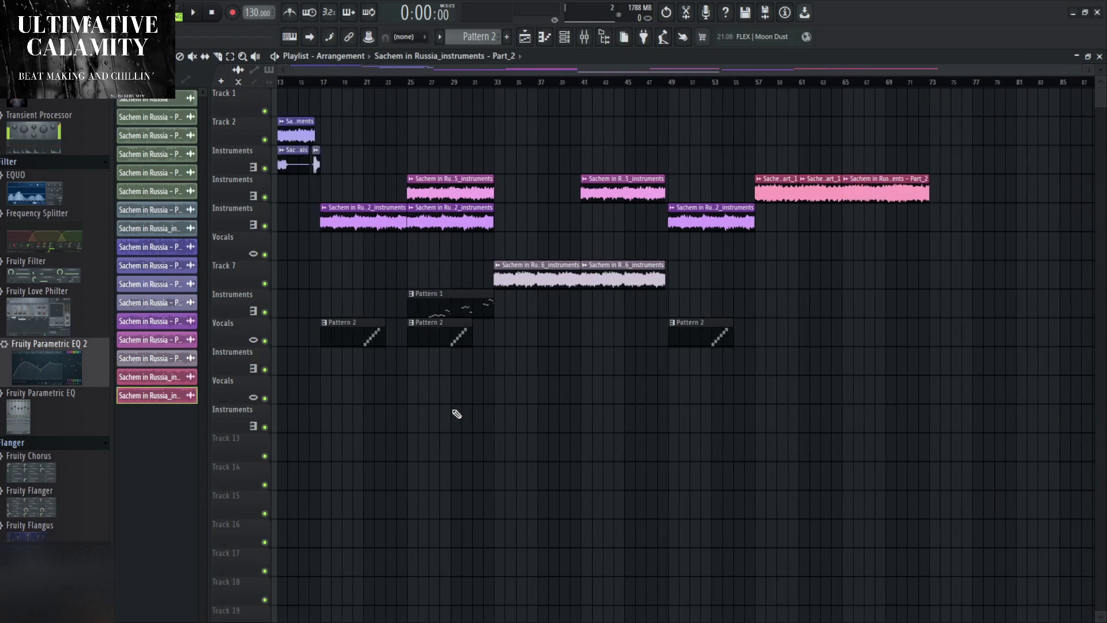
Set the mixer track routing for the recoloured audio channels in the channel rack.
left_click(565, 36)
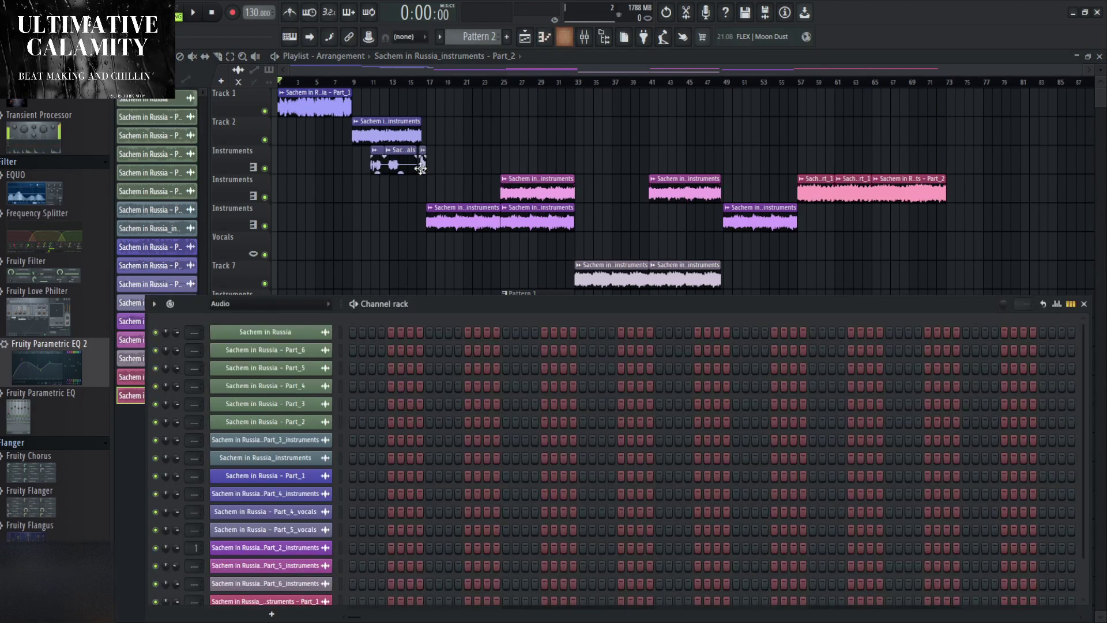
scroll(368, 390, "down", 1)
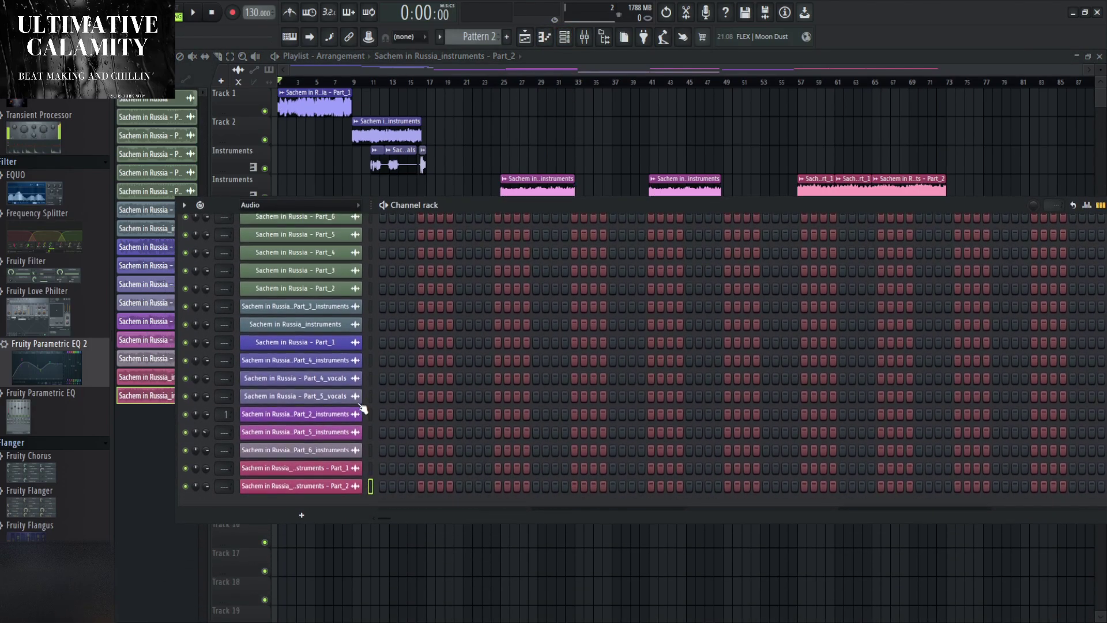
left_click_drag(227, 343, 225, 388)
left_click_drag(226, 432, 225, 429)
left_click_drag(225, 468, 226, 482)
key("F6")
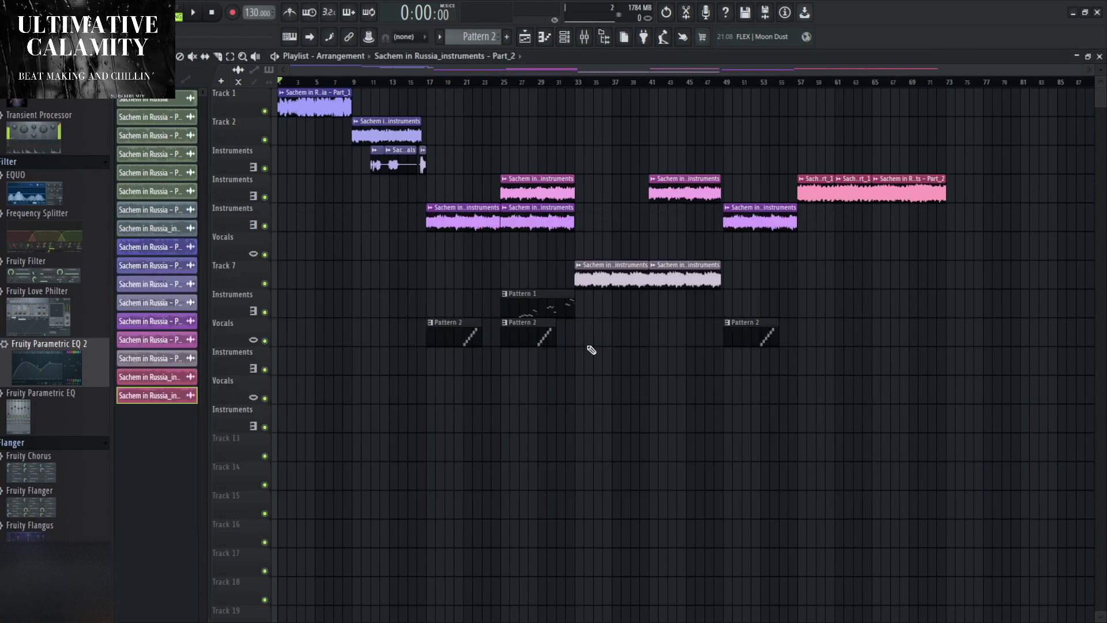
Check Pattern 1's notes in the piano roll and route the Part_3_instruments #2 channel to mixer track 9.
left_click(128, 84)
left_click(140, 102)
left_click(545, 37)
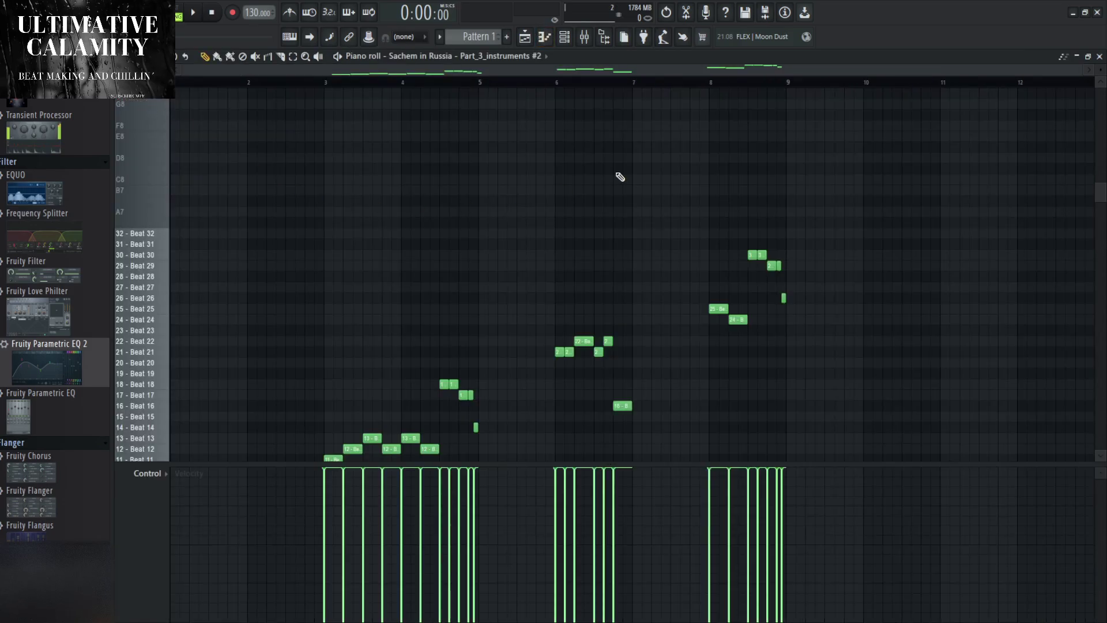
left_click(1100, 56)
left_click(564, 36)
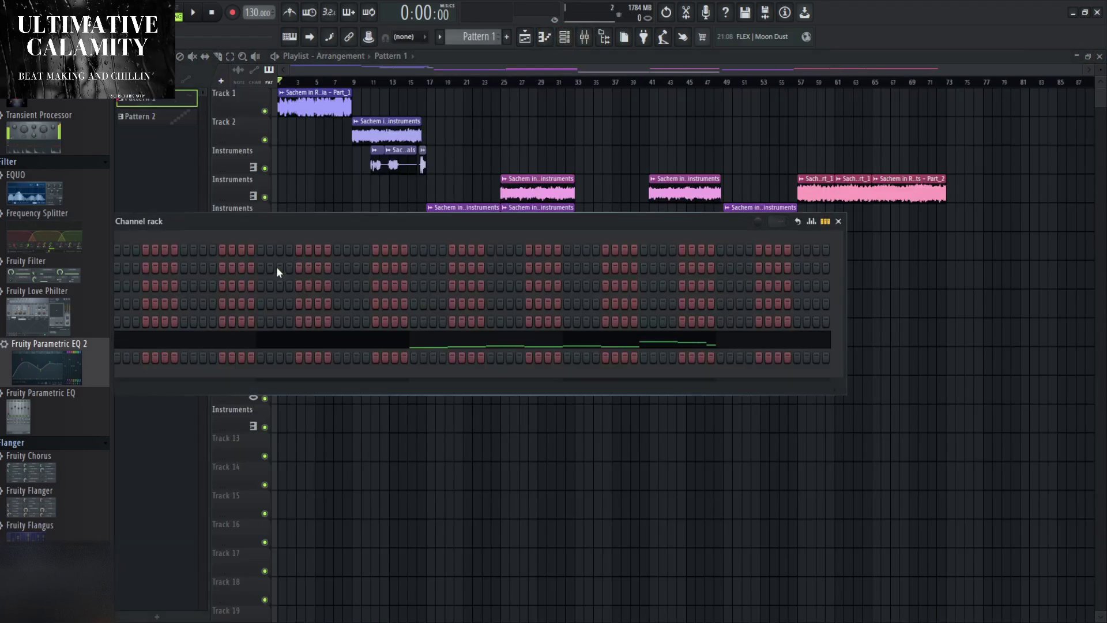
left_click_drag(211, 367, 211, 346)
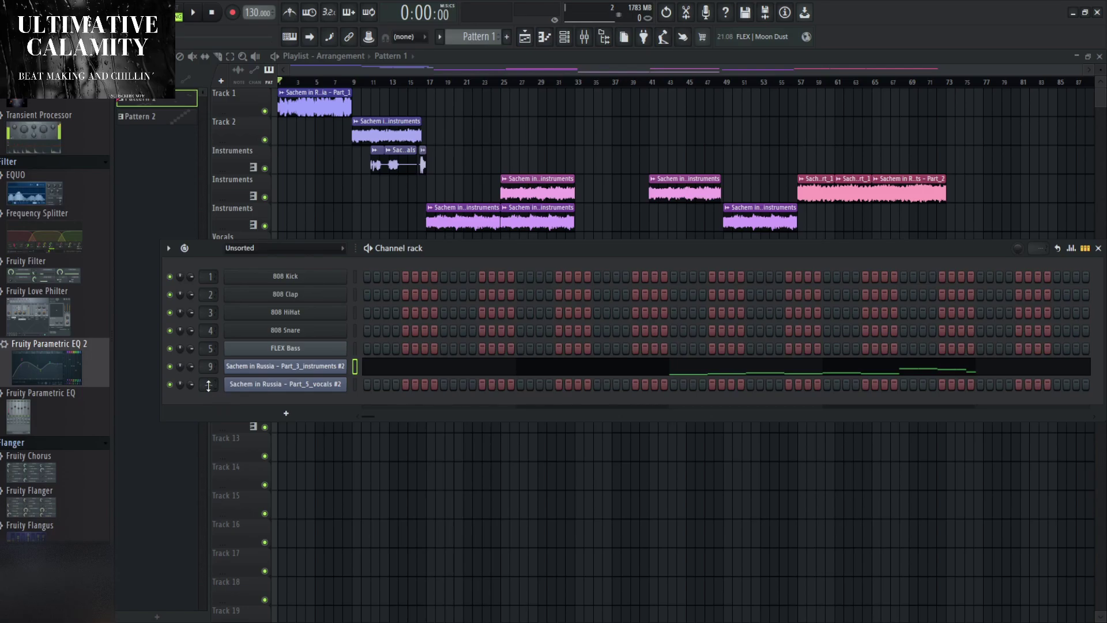
Compare the routing of all channels, then route Part_3_instruments #2 to mixer track 4 and Part_5_vocals #2 to mixer track 9.
left_click(564, 37)
left_click(584, 36)
left_click(585, 41)
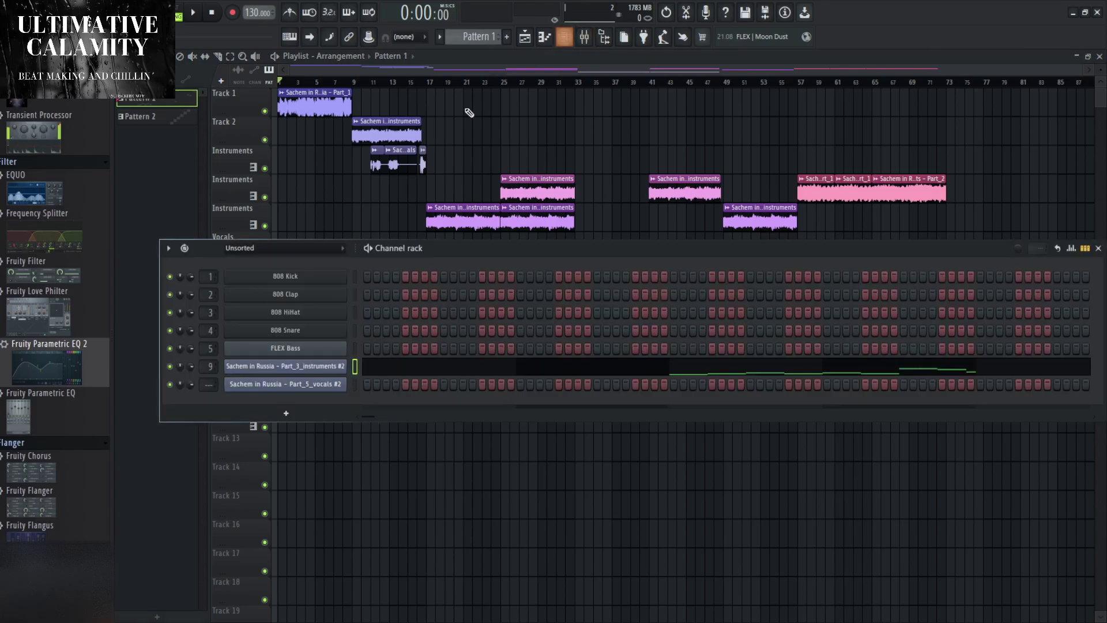
scroll(279, 253, "up", 1)
scroll(297, 531, "down", 2)
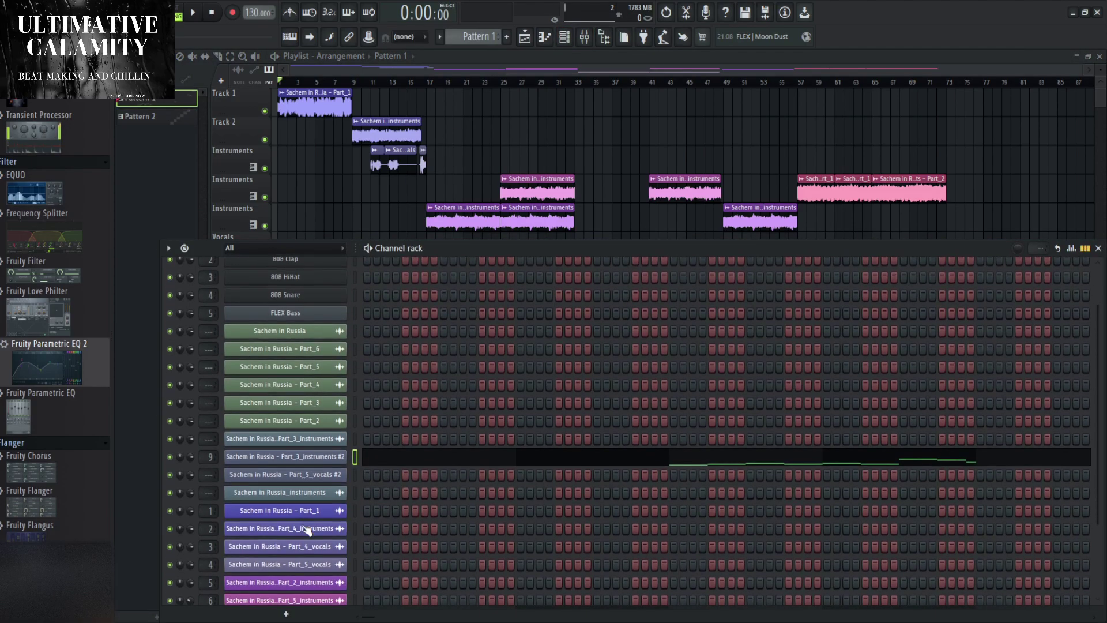
key("F6")
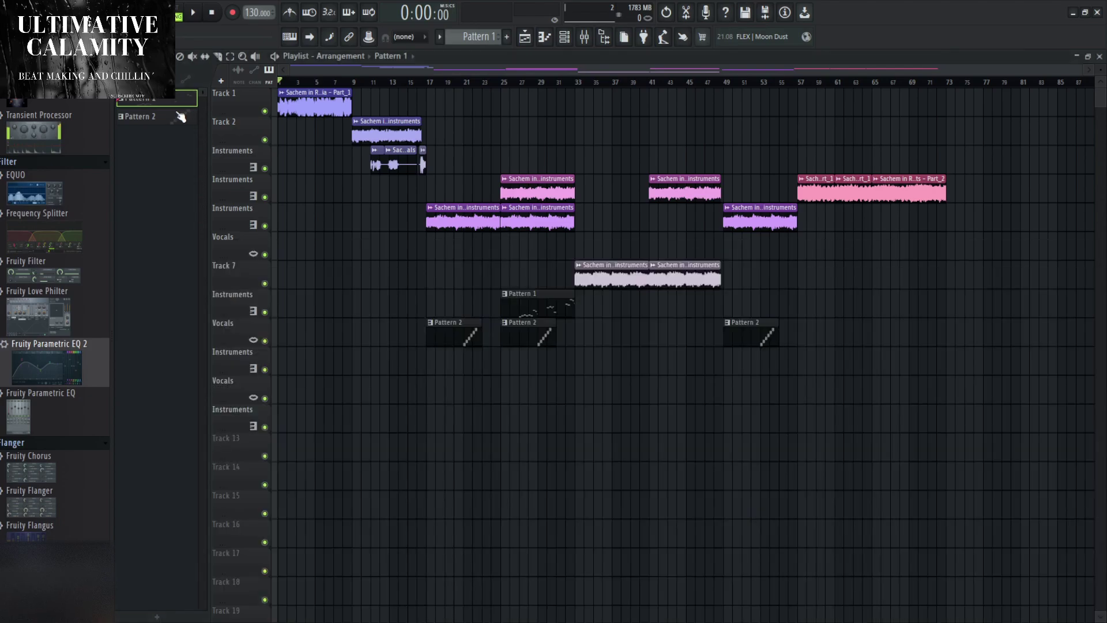
key("F6")
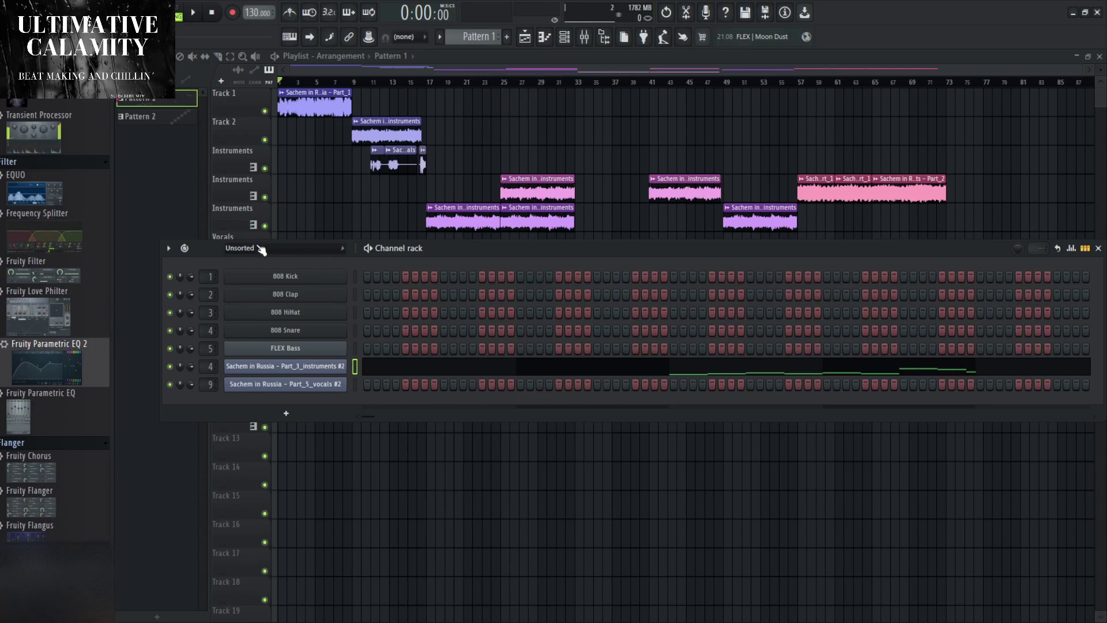
scroll(249, 257, "up", 1)
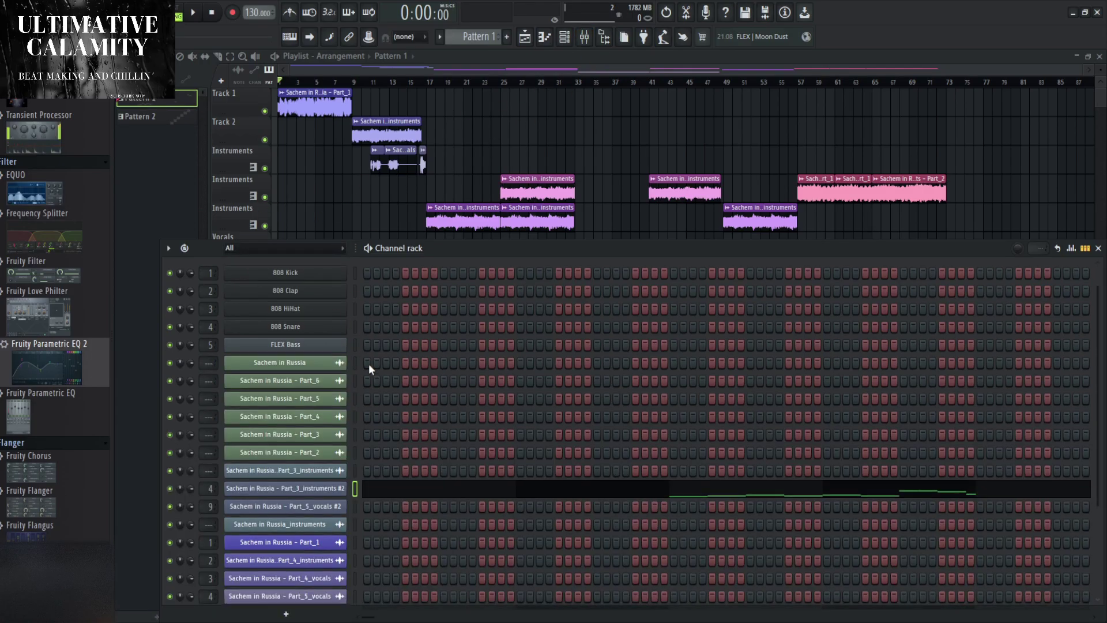
scroll(380, 381, "down", 3)
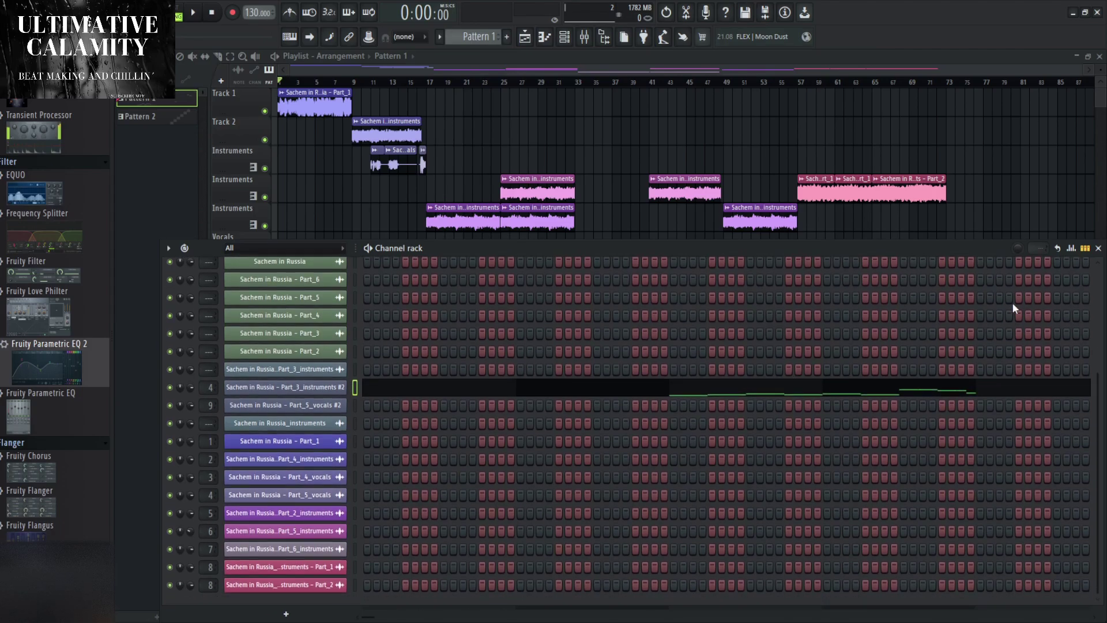
left_click(1098, 248)
Widen the mixer so that the inserts up to Insert 30 are shown.
left_click(568, 38)
left_click(585, 37)
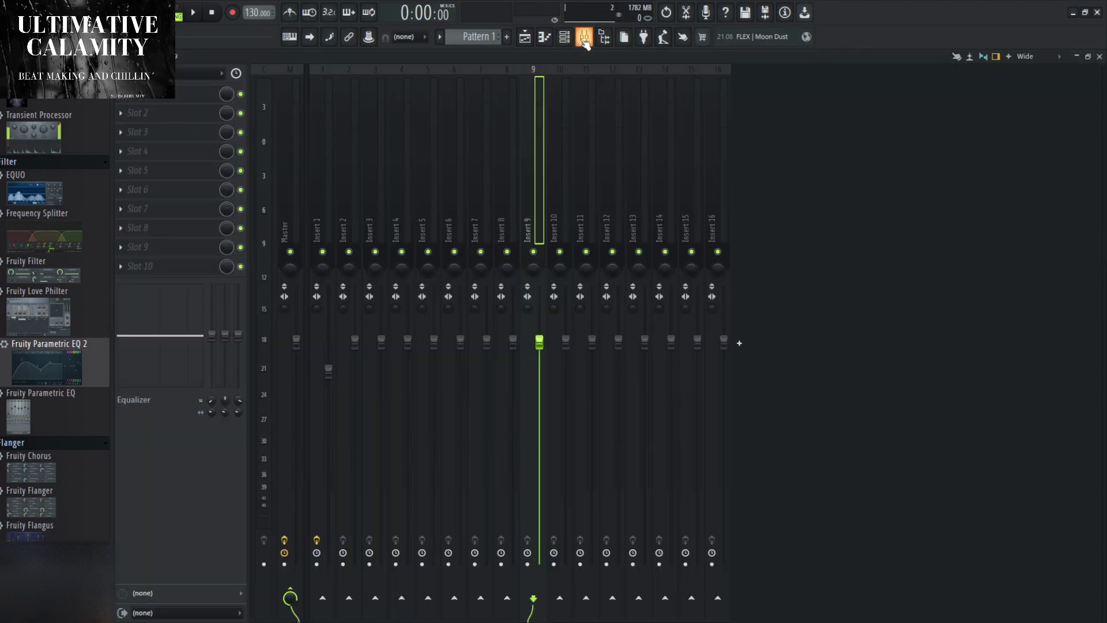
left_click_drag(746, 343, 1065, 122)
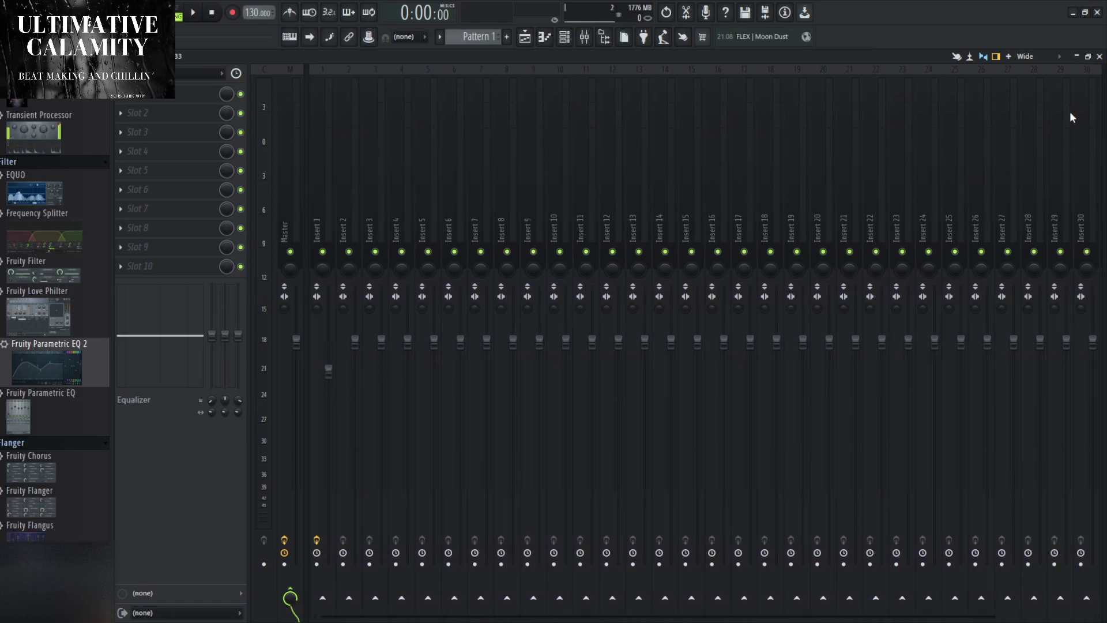
left_click(1100, 56)
left_click(585, 36)
During playback, move the low cut to a lower frequency and the high cut to a higher one in Insert 1's Fruity Parametric EQ 2.
key("space")
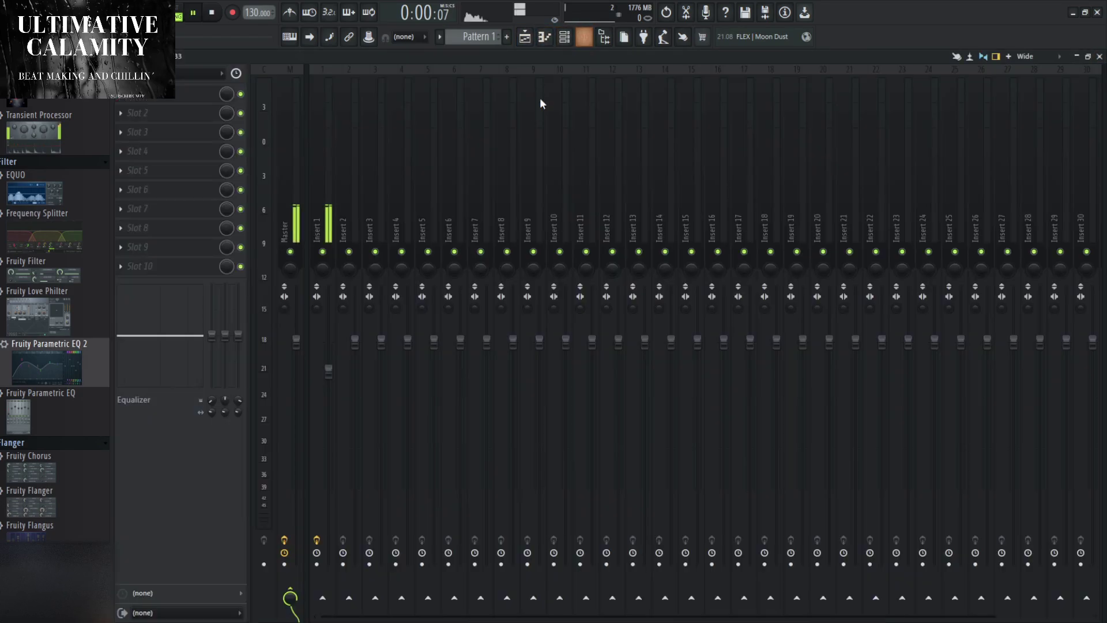
left_click(323, 173)
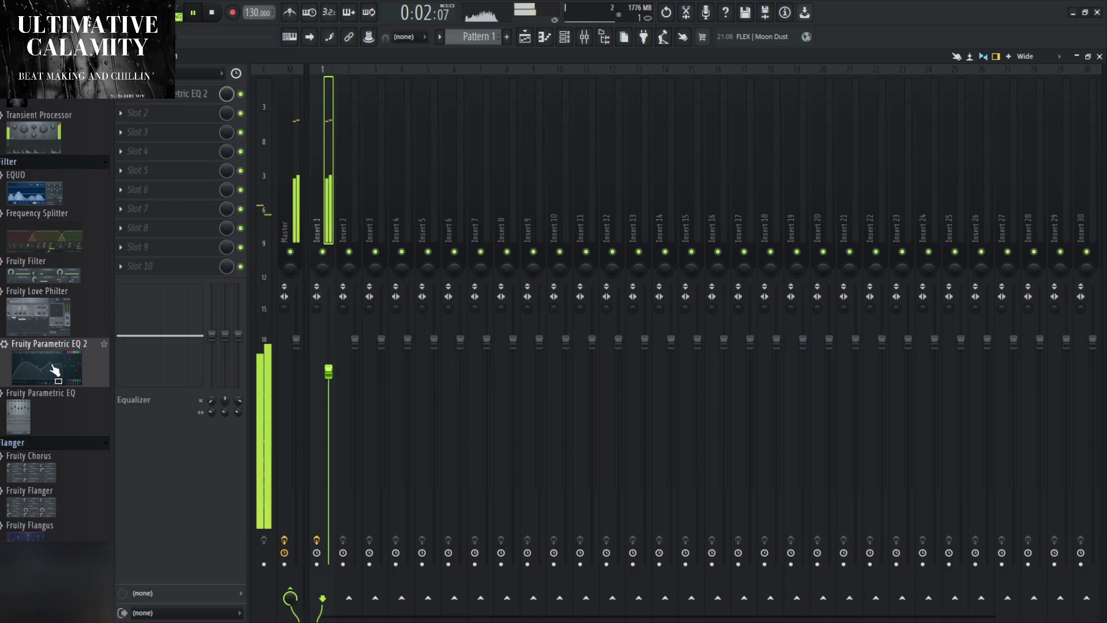
left_click_drag(186, 102, 27, 369)
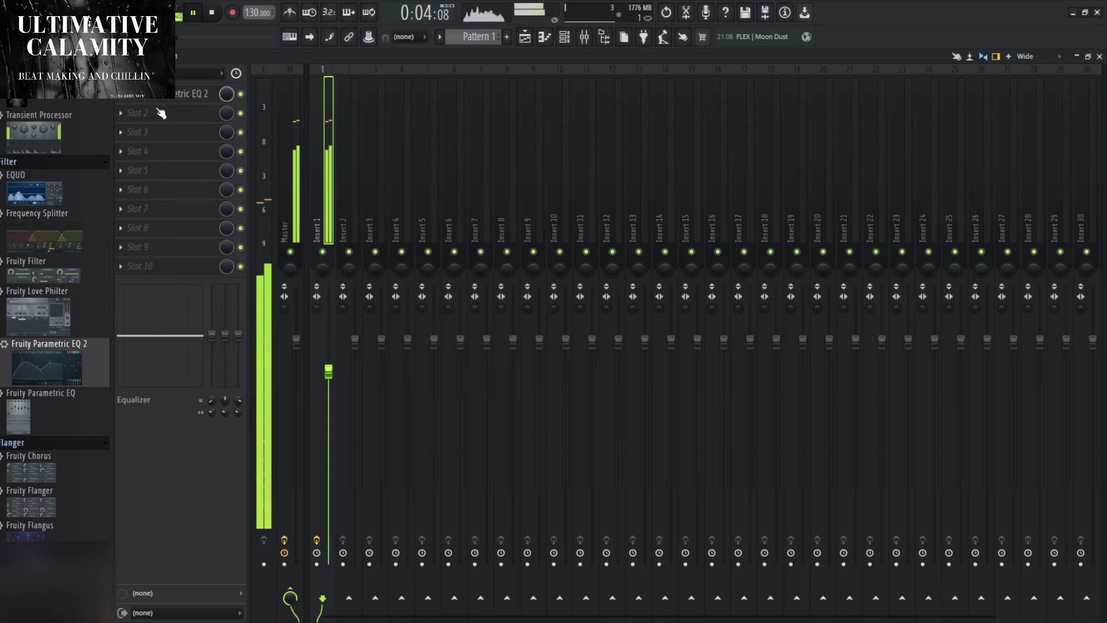
left_click(190, 93)
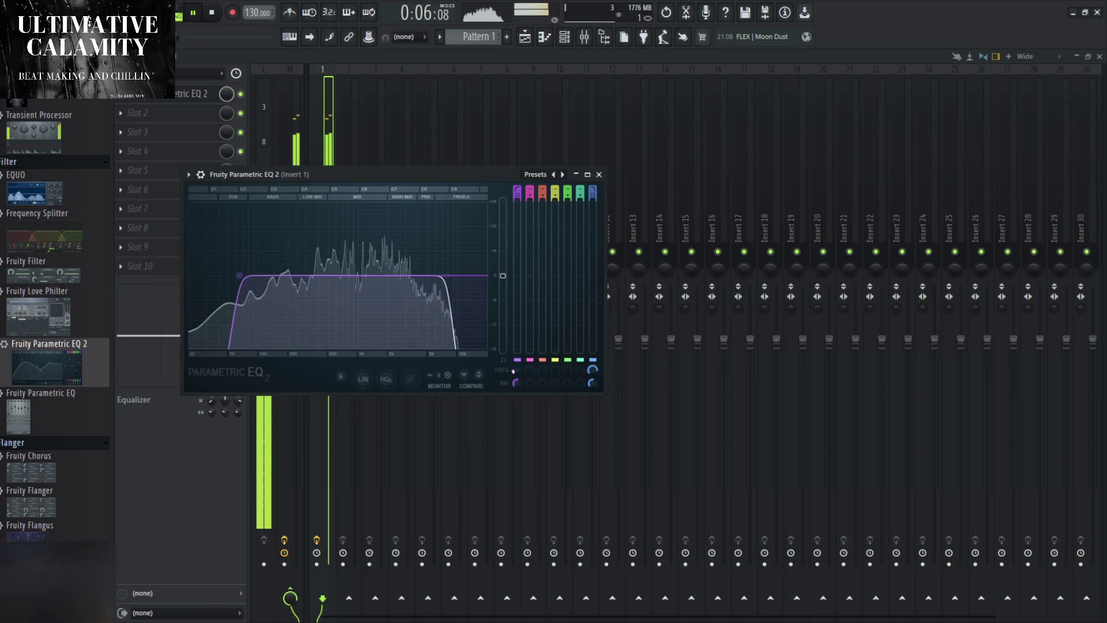
left_click_drag(215, 275, 201, 275)
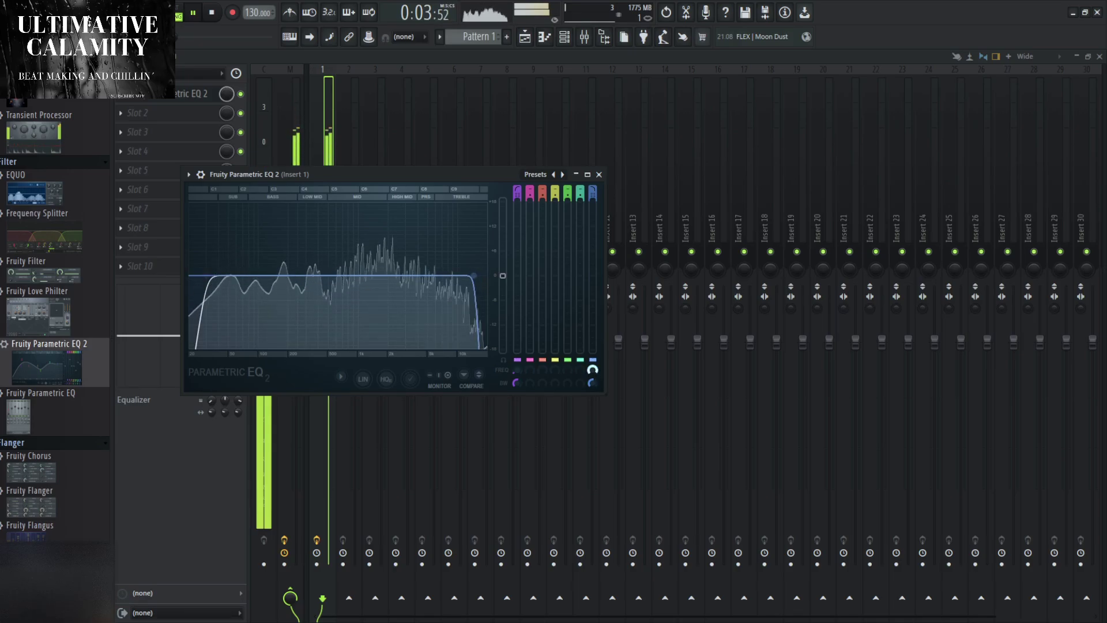
left_click(599, 174)
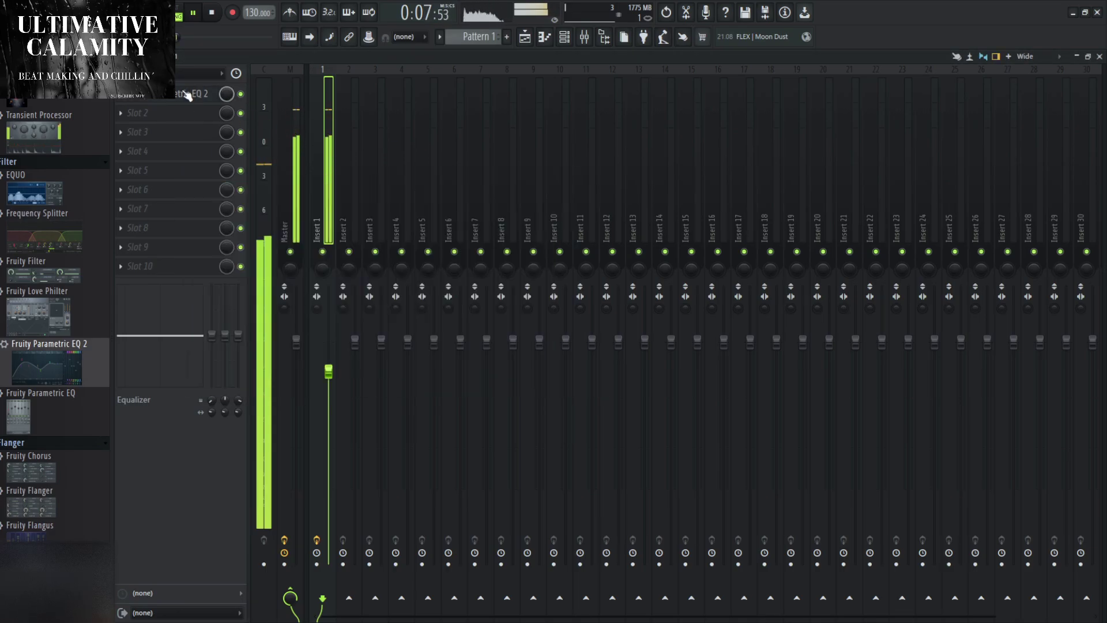
Create an automation clip for the Band 7 frequency of Insert 1's Fruity Parametric EQ 2.
left_click(192, 94)
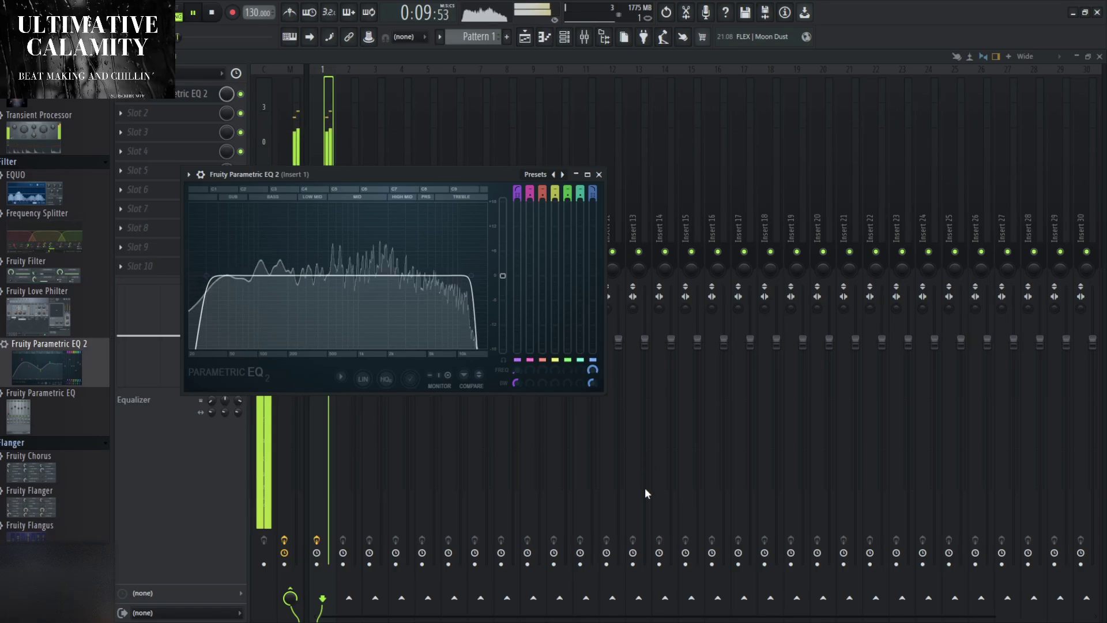
left_click(599, 174)
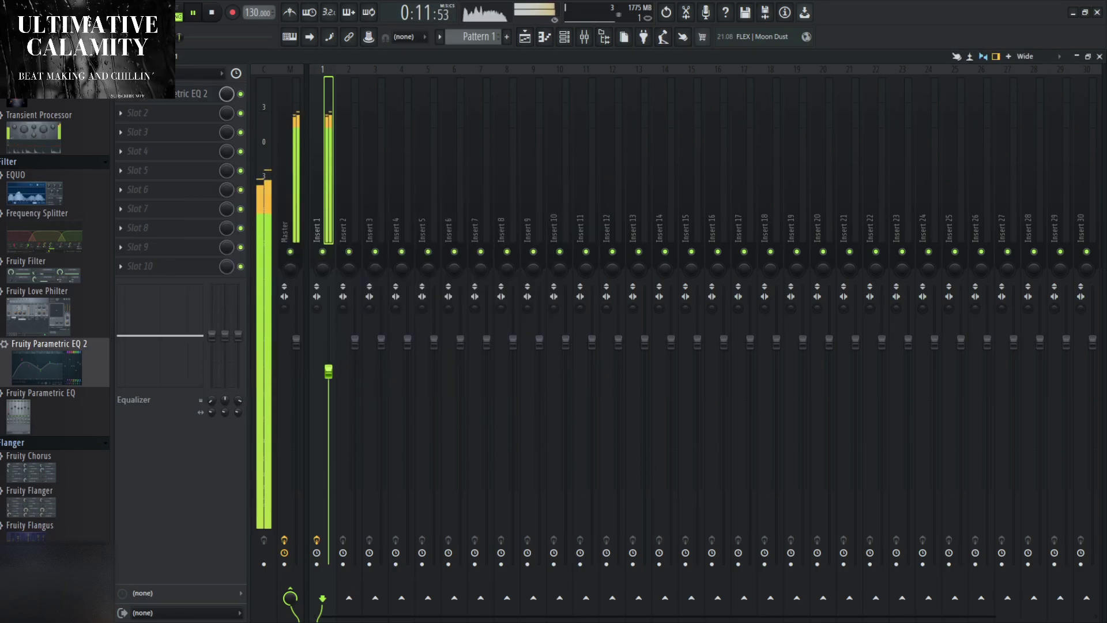
key("F9")
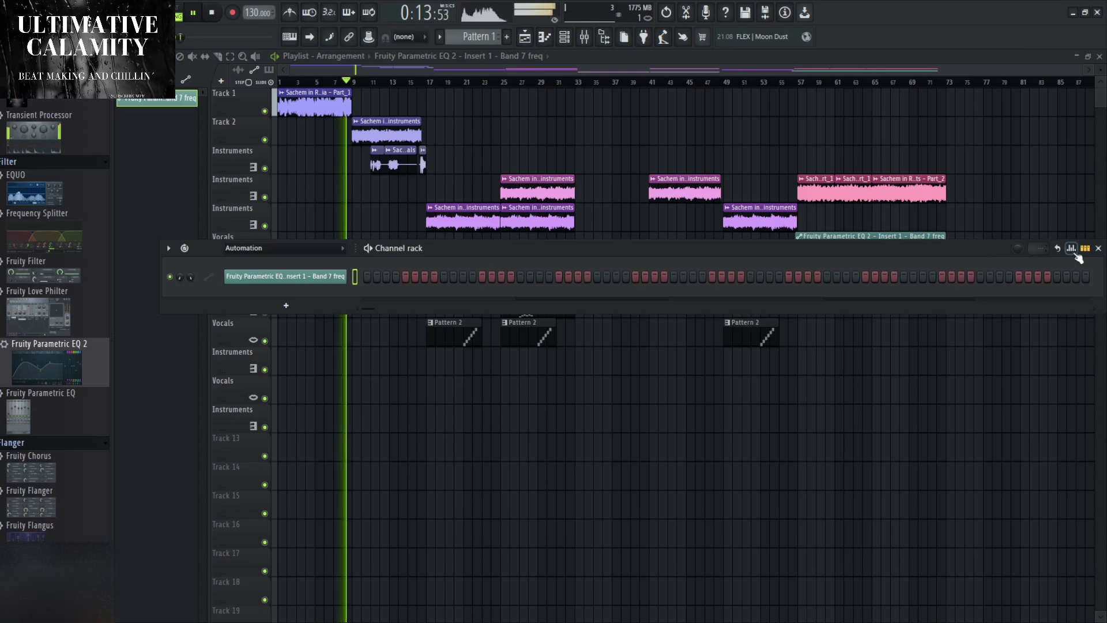
left_click(1098, 248)
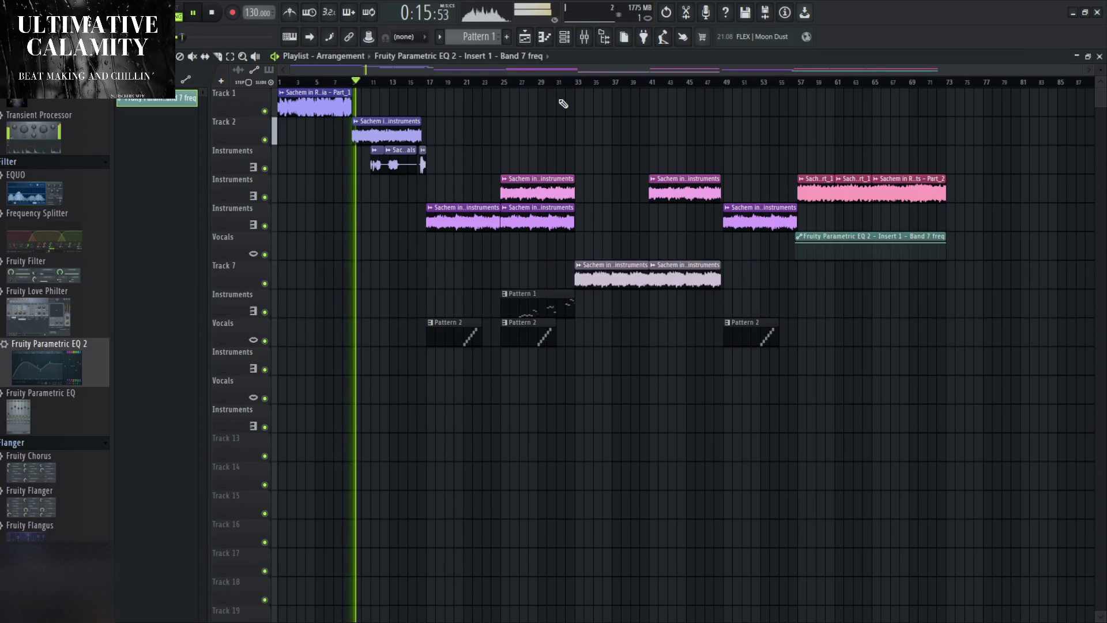
key("space")
left_click(584, 36)
left_click(196, 94)
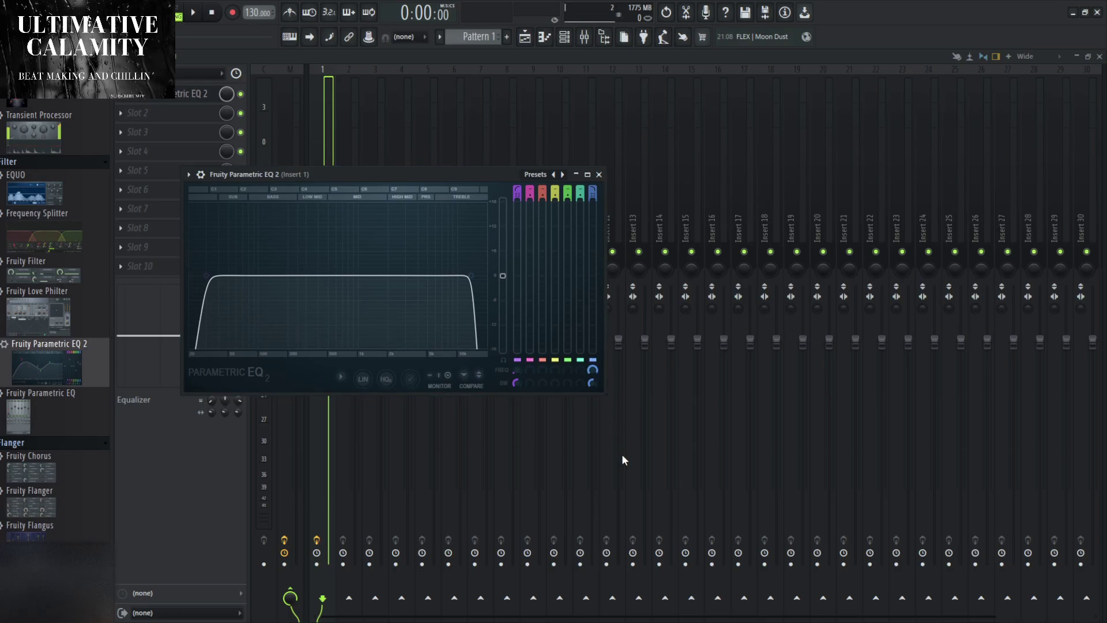
left_click(1099, 56)
left_click(599, 174)
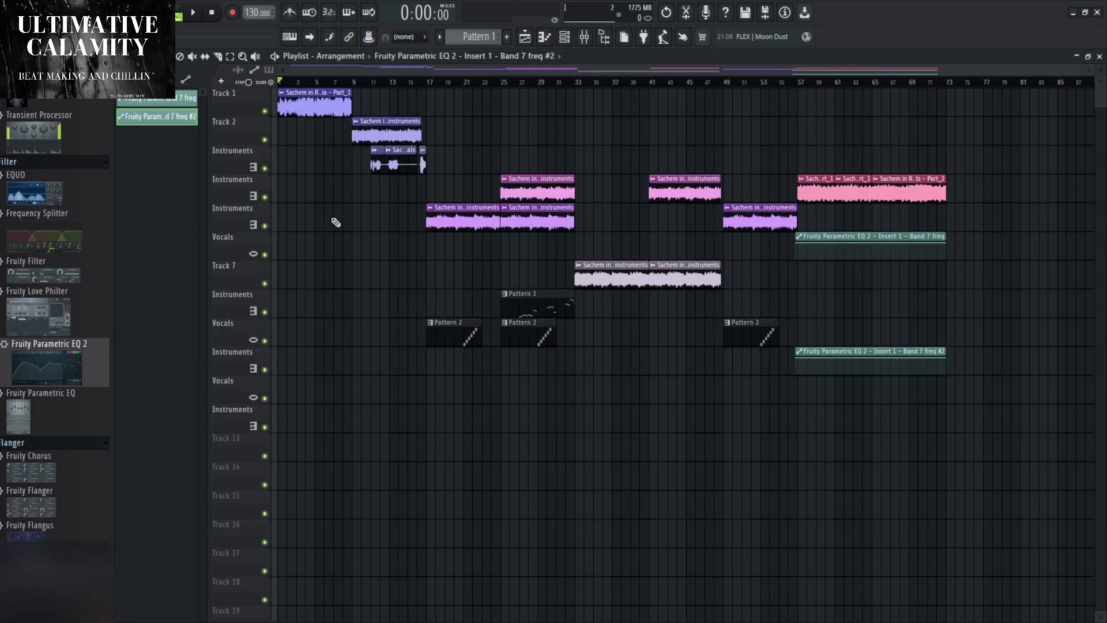
left_click(160, 101)
right_click(162, 119)
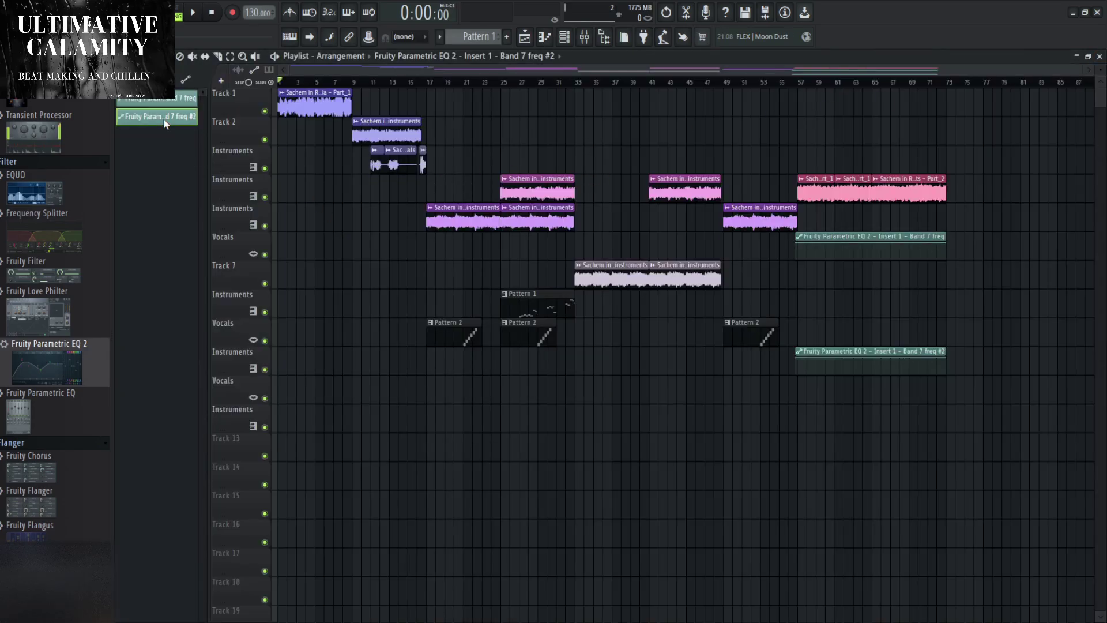
left_click(206, 278)
Move the Band 7 freq automation clip to bar 1 on the tenth playlist track and shorten it to end at bar 9.
left_click_drag(155, 99, 317, 353)
right_click(835, 240)
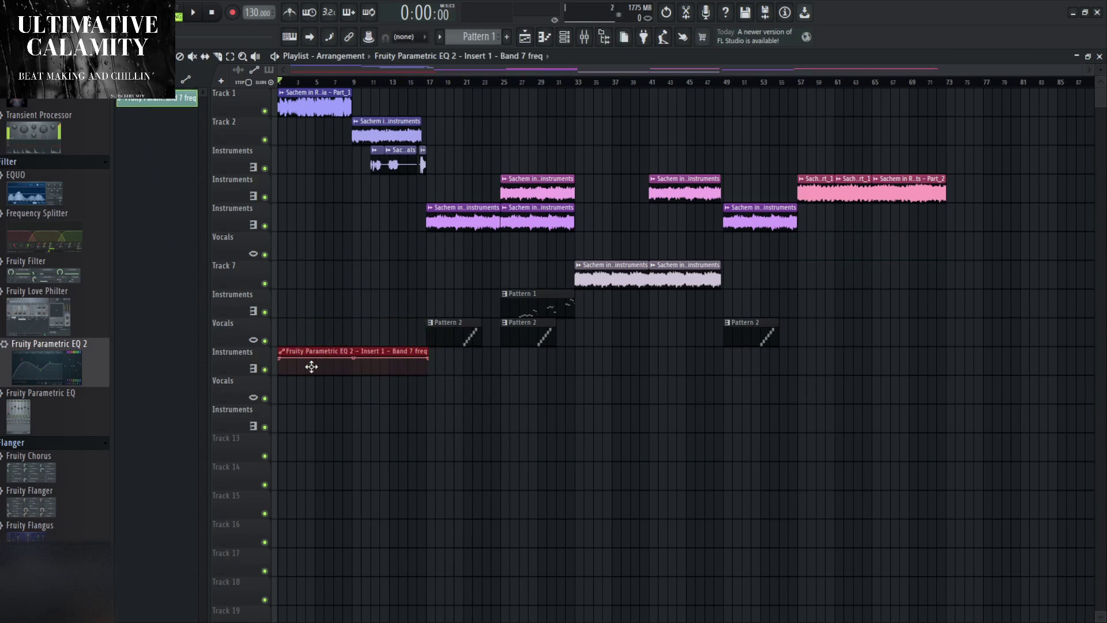
scroll(438, 353, "up", 3)
left_click_drag(455, 351, 295, 353)
left_click_drag(538, 360, 293, 351)
scroll(282, 386, "up", 5)
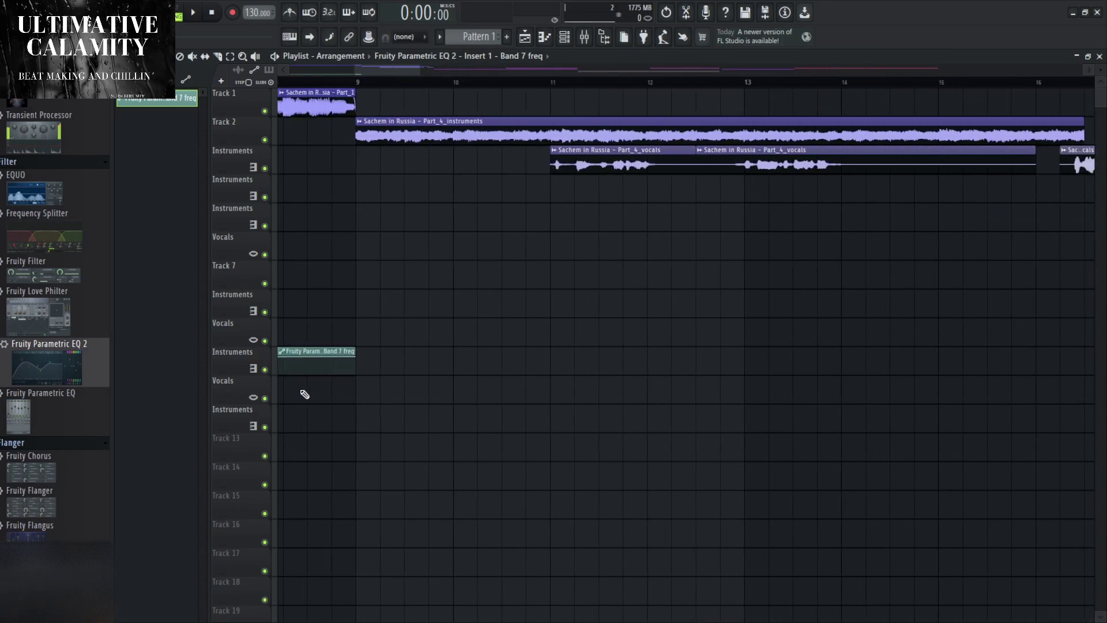
Extend the Band 7 freq clip slightly past bar 9 and lower its end point at bar 9 for a gently falling curve.
left_click_drag(410, 355, 482, 360)
left_click_drag(411, 363, 412, 361)
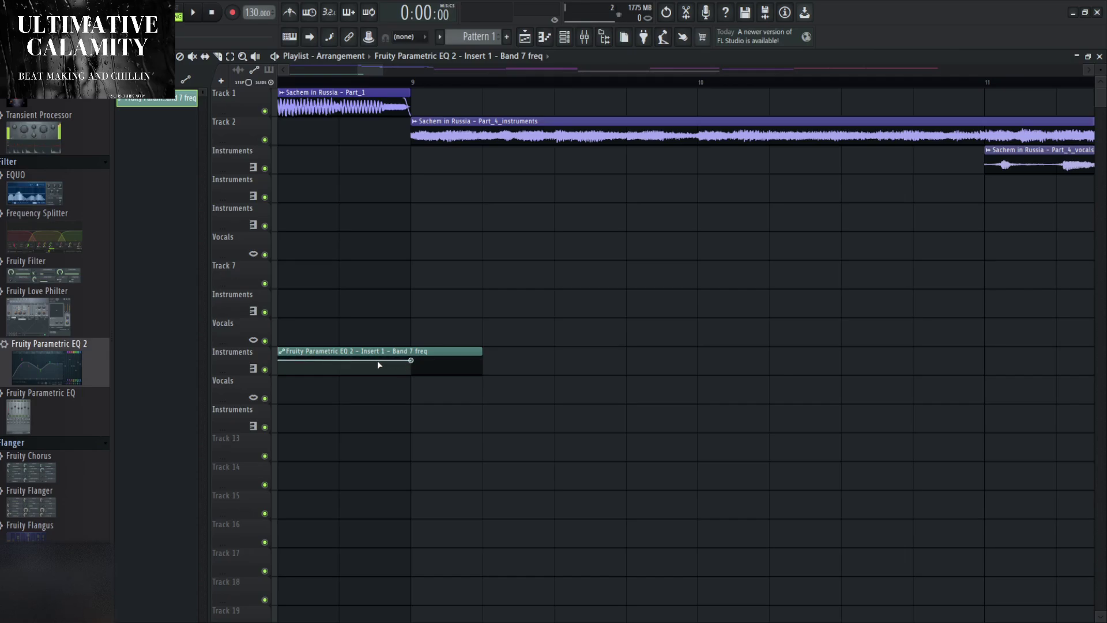
scroll(358, 379, "down", 10)
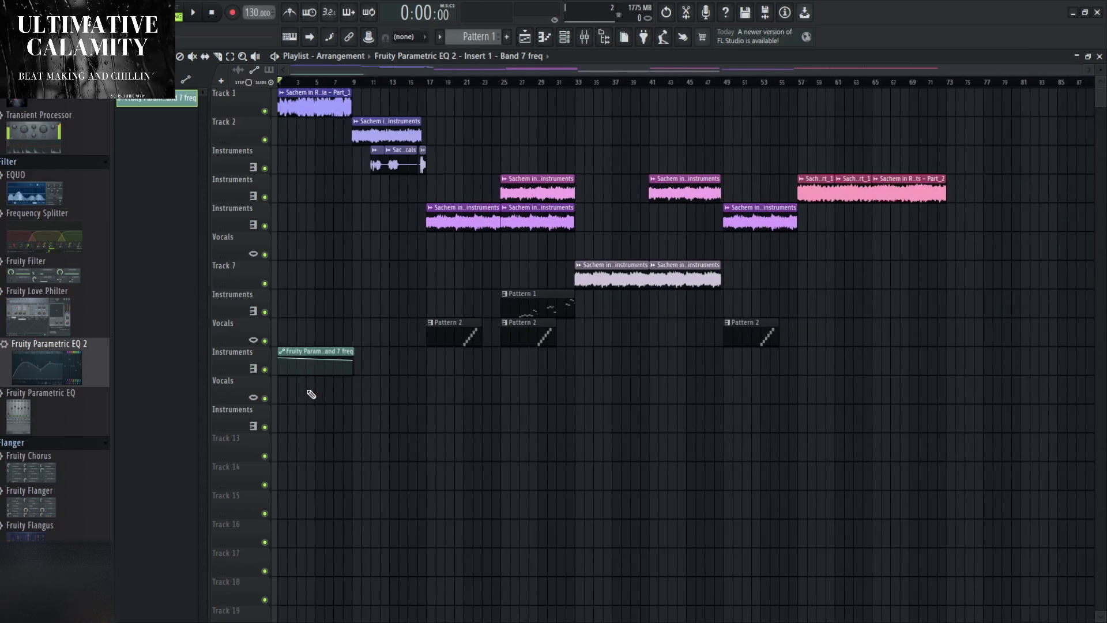
Play the opening section and check the automated high cut in Insert 1's Fruity Parametric EQ 2.
key("space")
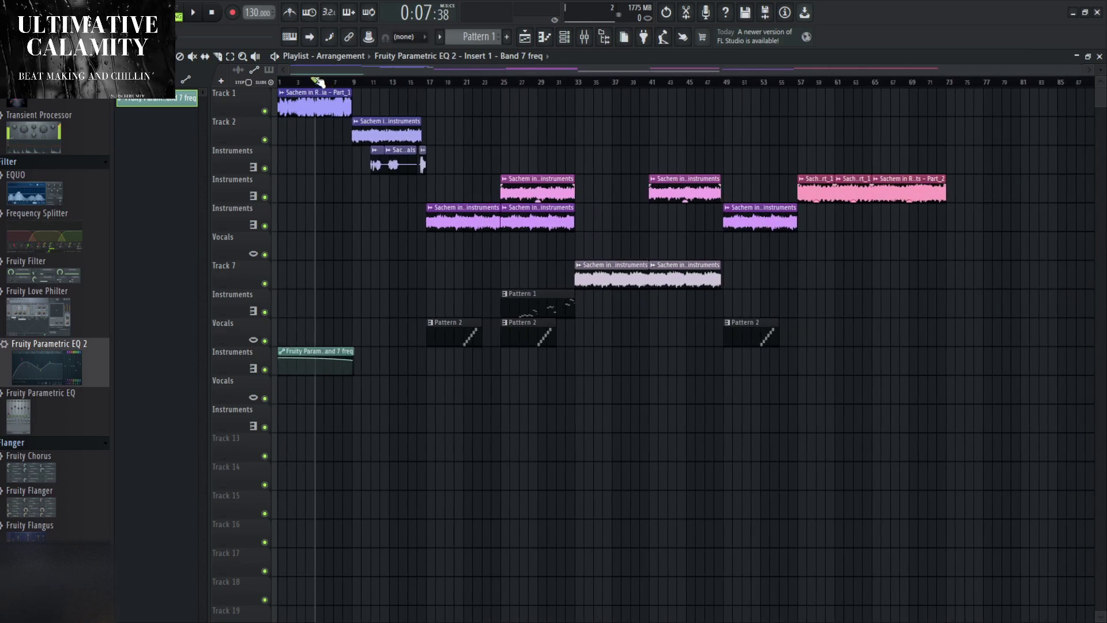
scroll(399, 326, "up", 3)
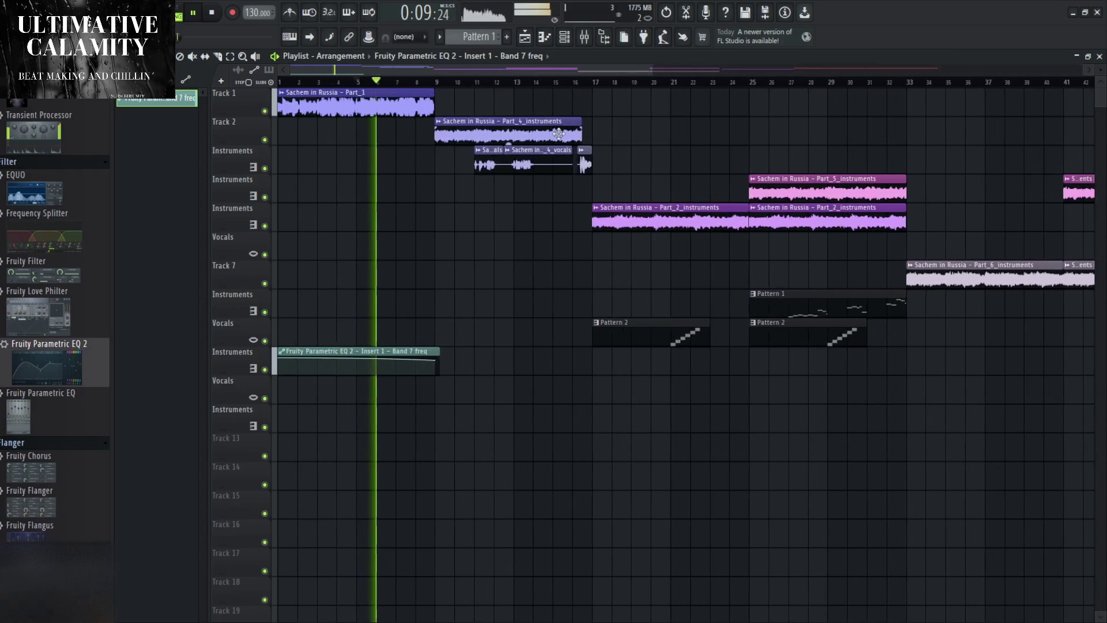
left_click(175, 98)
left_click_drag(453, 275, 443, 275)
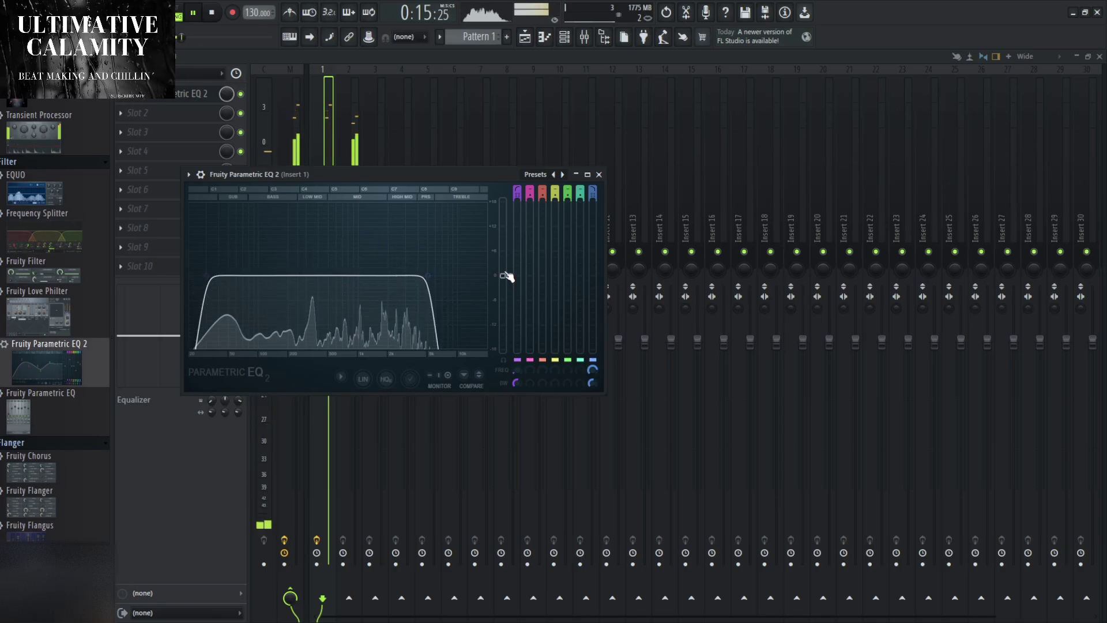
left_click(601, 175)
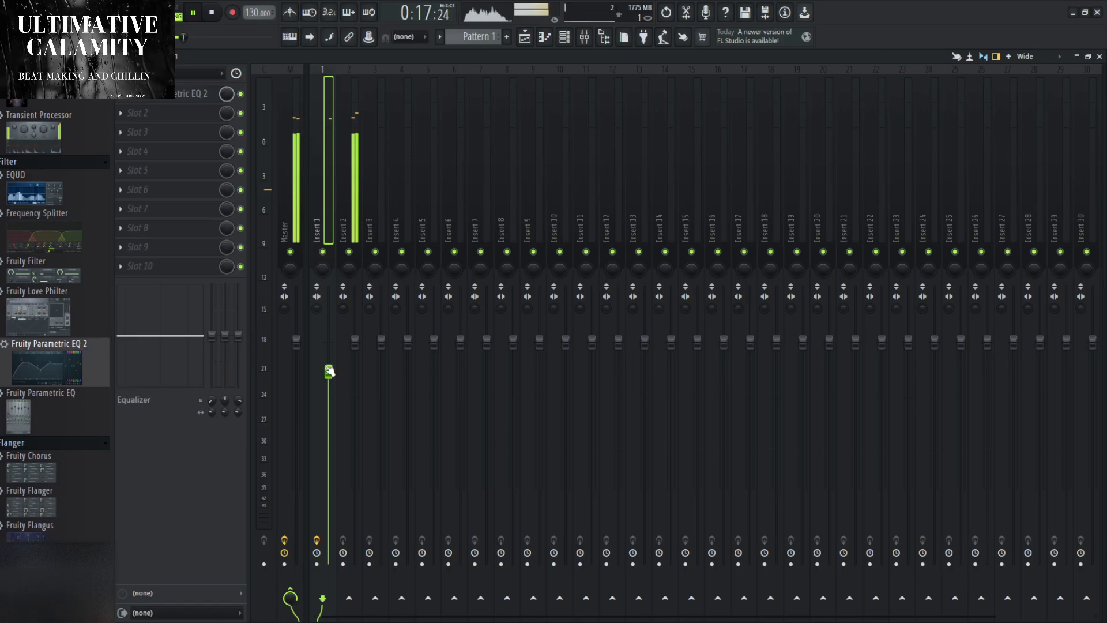
Create an Insert 1 volume automation clip on the eleventh playlist track, spanning bars 1 to 9 with a falling curve.
left_click(1100, 56)
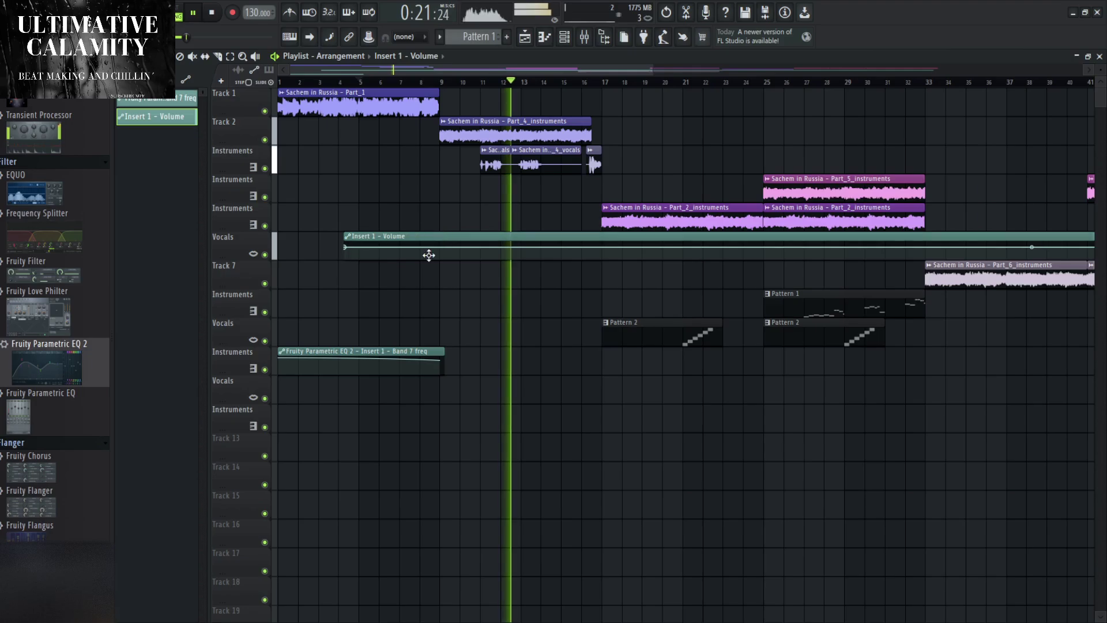
left_click_drag(436, 242, 329, 391)
scroll(512, 487, "down", 2)
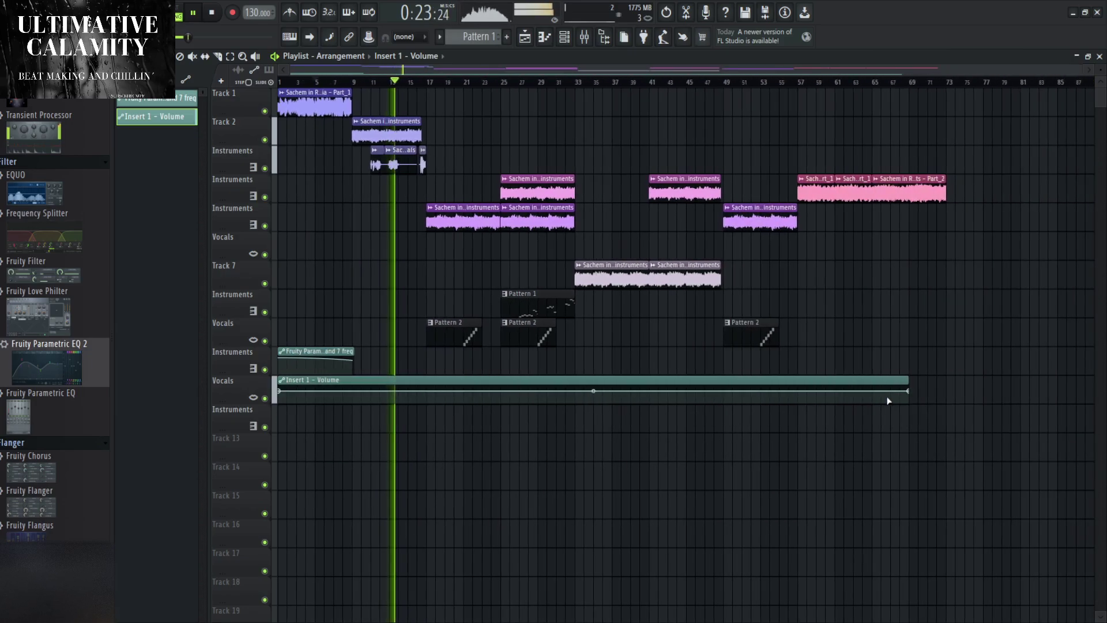
left_click_drag(907, 397, 357, 397)
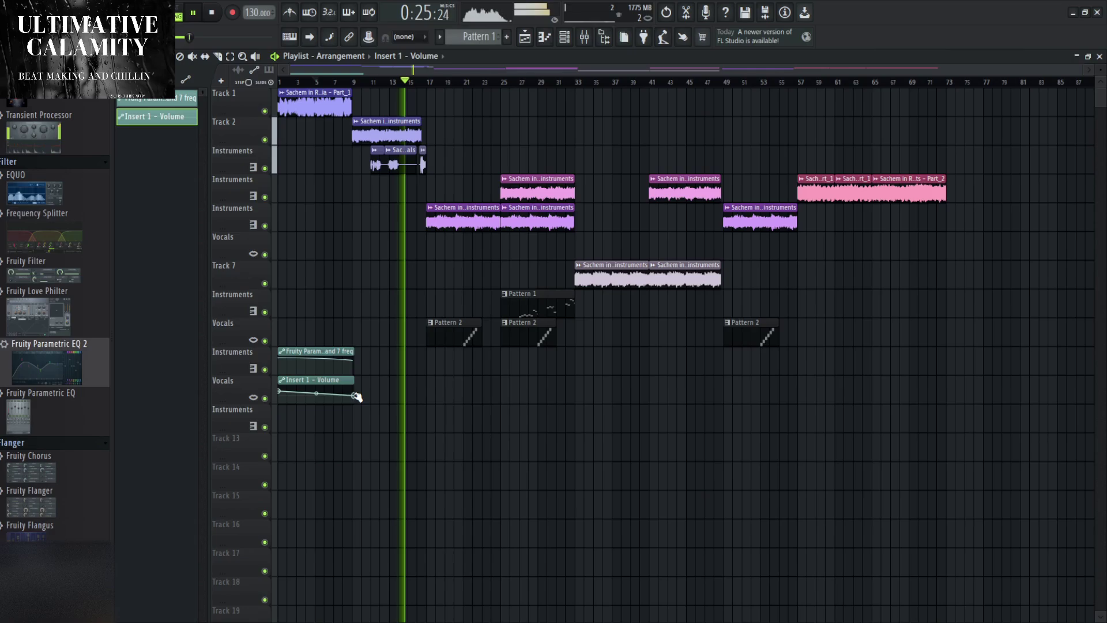
Delete the Insert 1 volume automation clip, stop playback and load Fruity Balance into Insert 1's second effect slot.
right_click(353, 395)
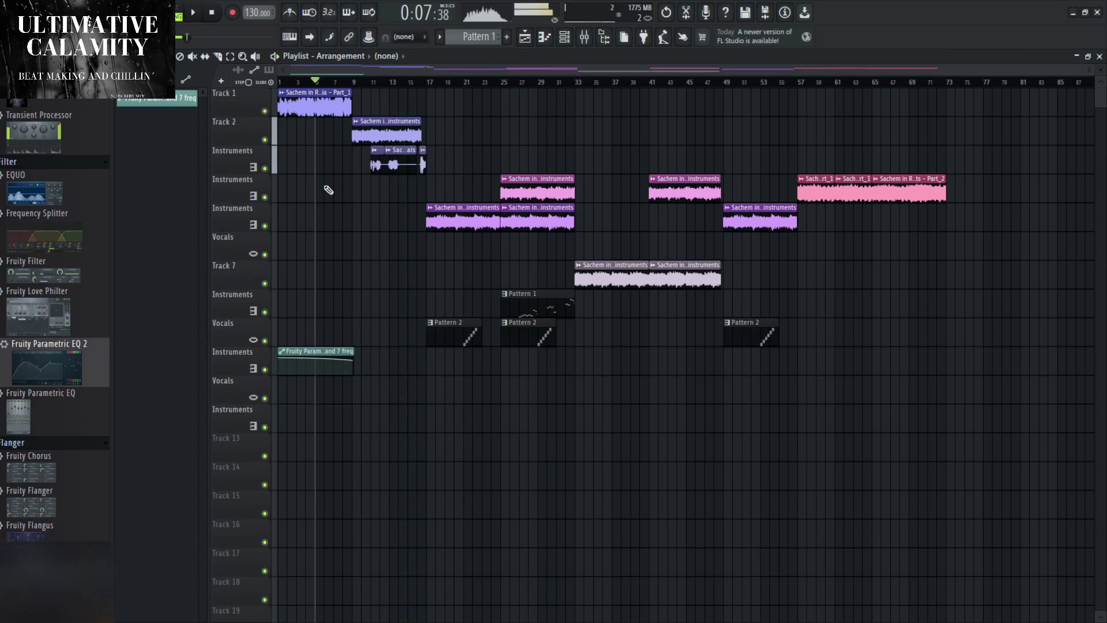
key("space")
key("F9")
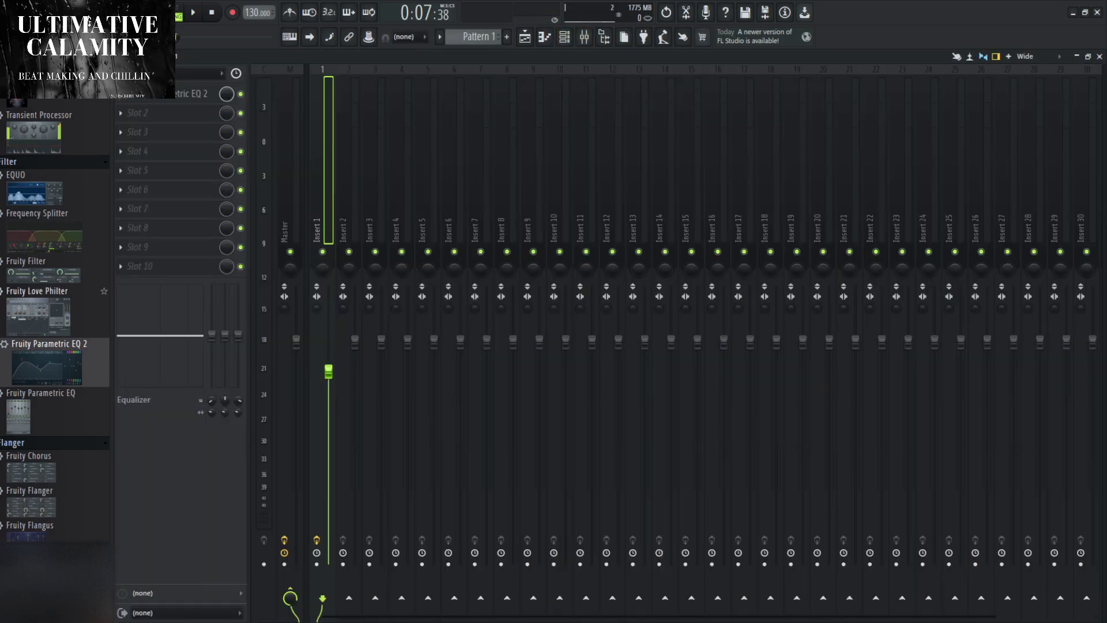
scroll(28, 334, "up", 15)
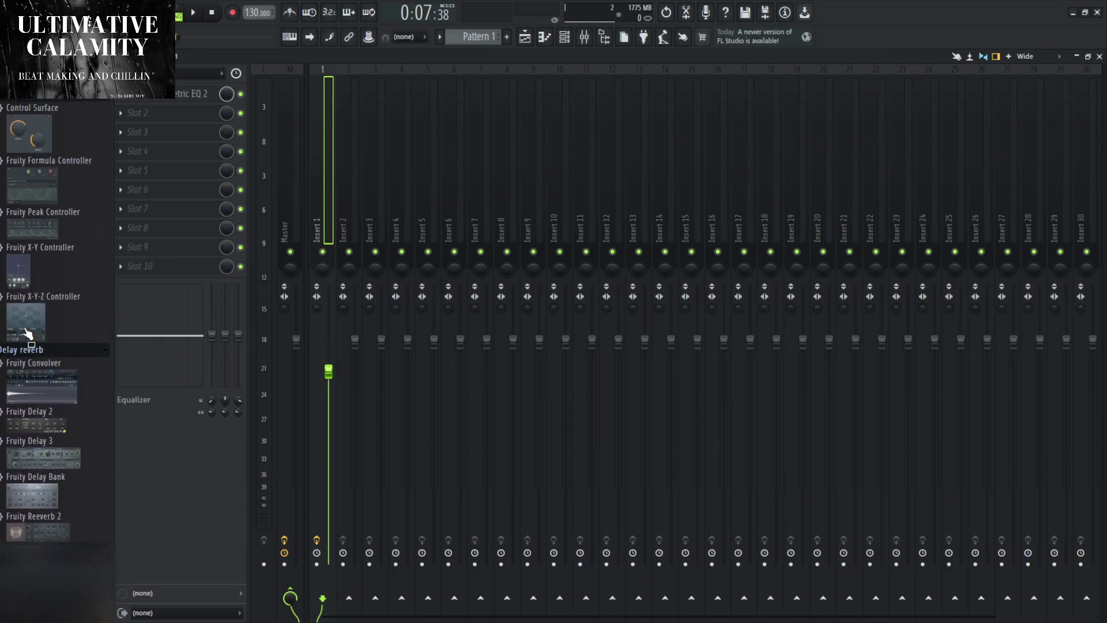
scroll(27, 334, "down", 5)
scroll(27, 362, "down", 3)
scroll(27, 362, "down", 10)
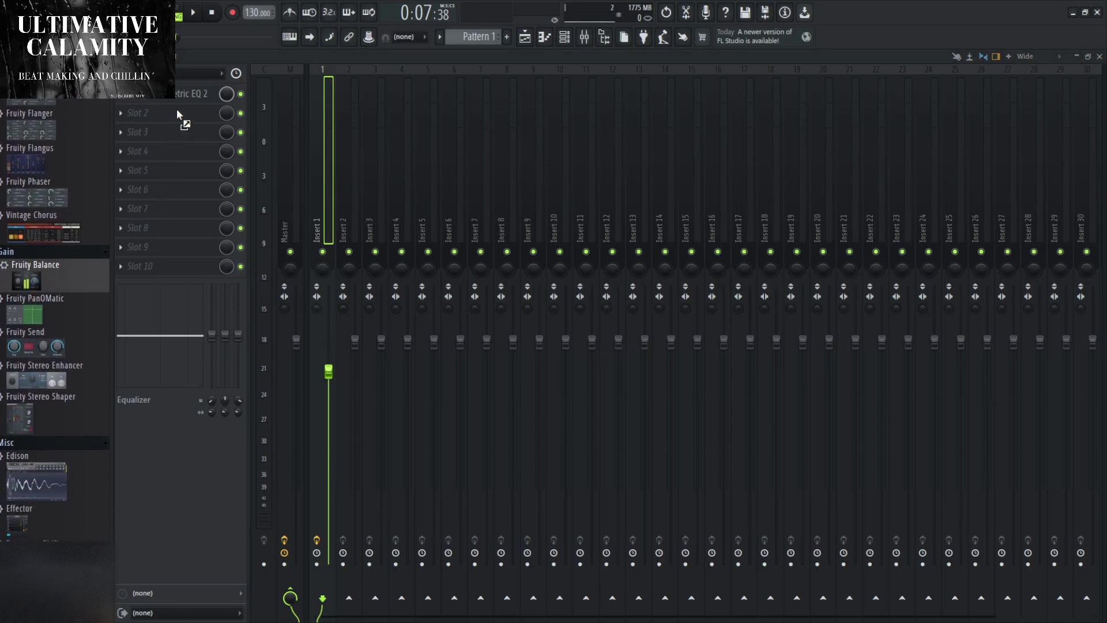
left_click_drag(176, 109, 176, 113)
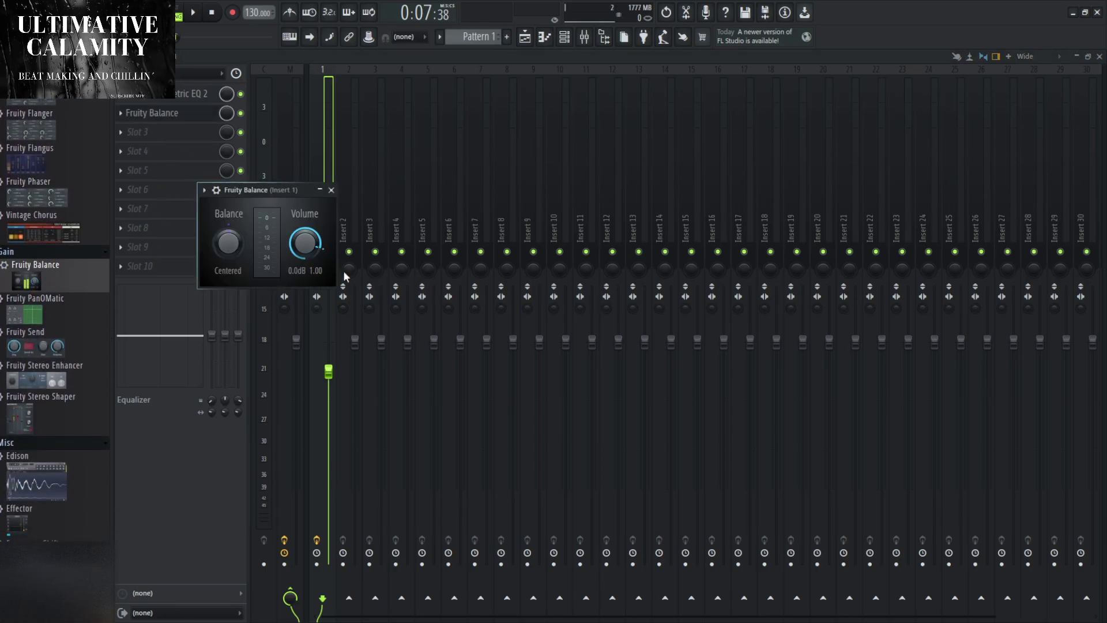
Create an automation clip for Fruity Balance's volume and fit it to bars 1 to 9 on the eleventh playlist track with a falling curve.
left_click(331, 190)
left_click(1101, 56)
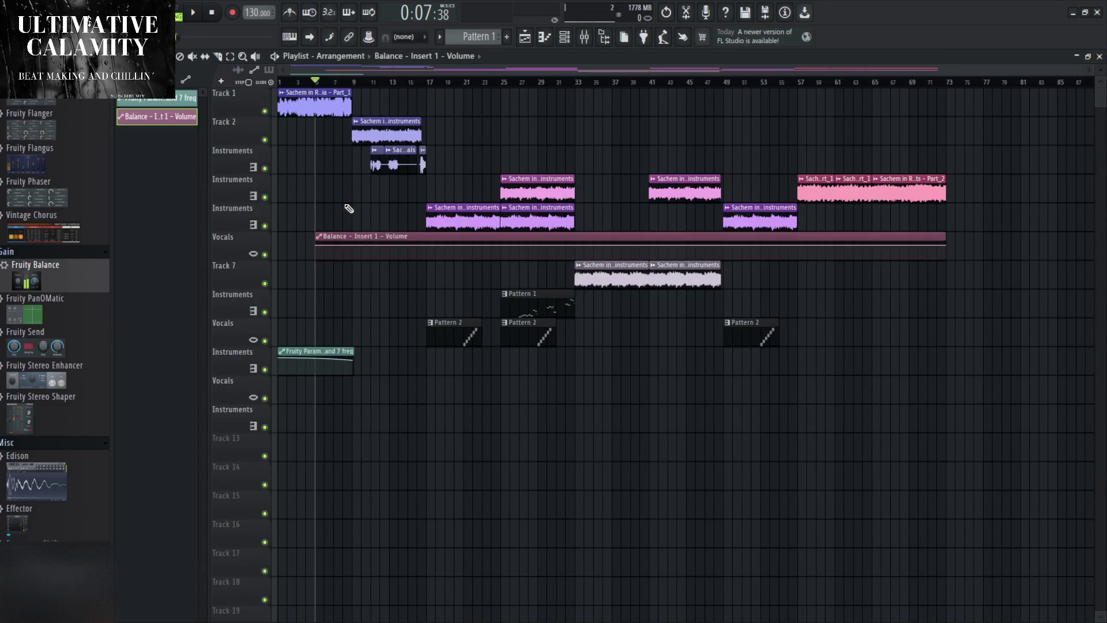
left_click_drag(325, 245, 289, 389)
left_click_drag(911, 392, 356, 396)
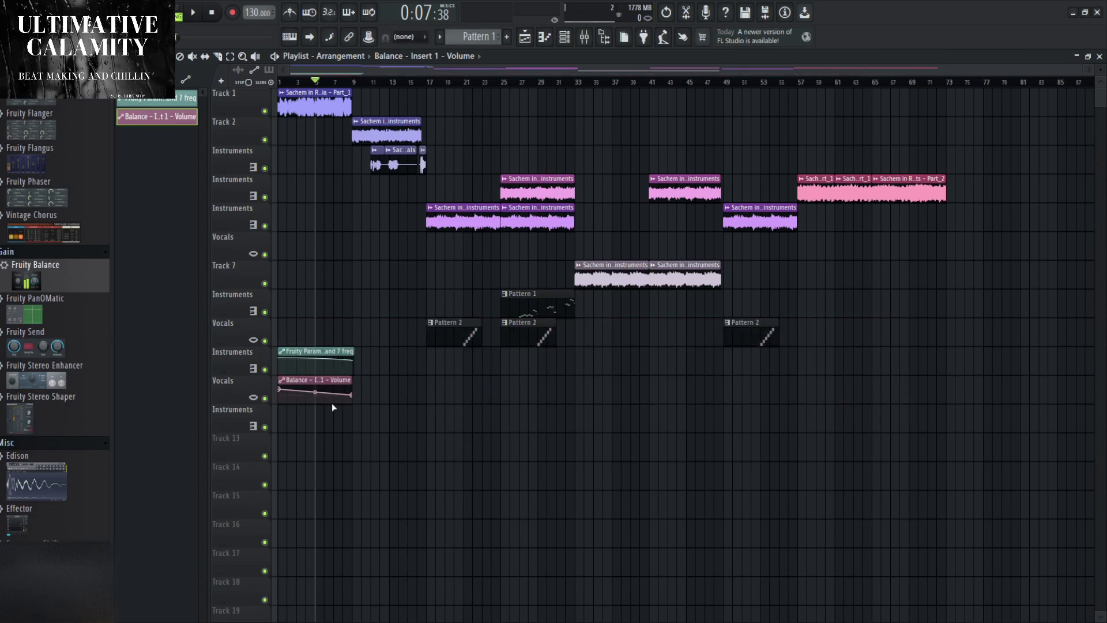
Adjust the Band 7 freq clip's end point, play the intro, and trim the clip to end at bar 9.
scroll(331, 448, "up", 5)
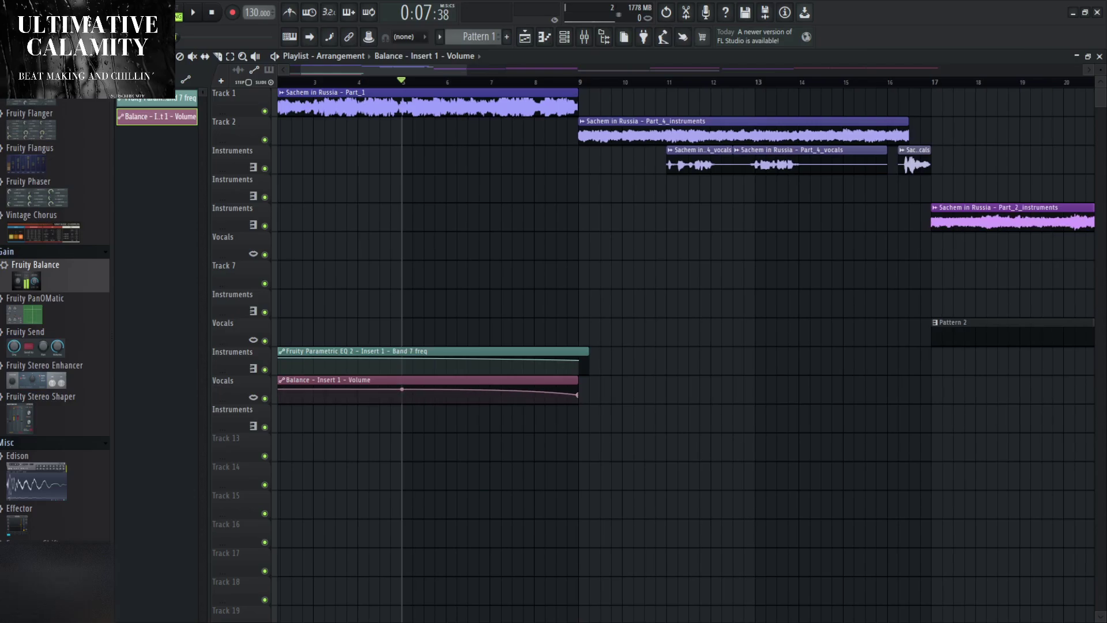
left_click_drag(580, 362, 578, 364)
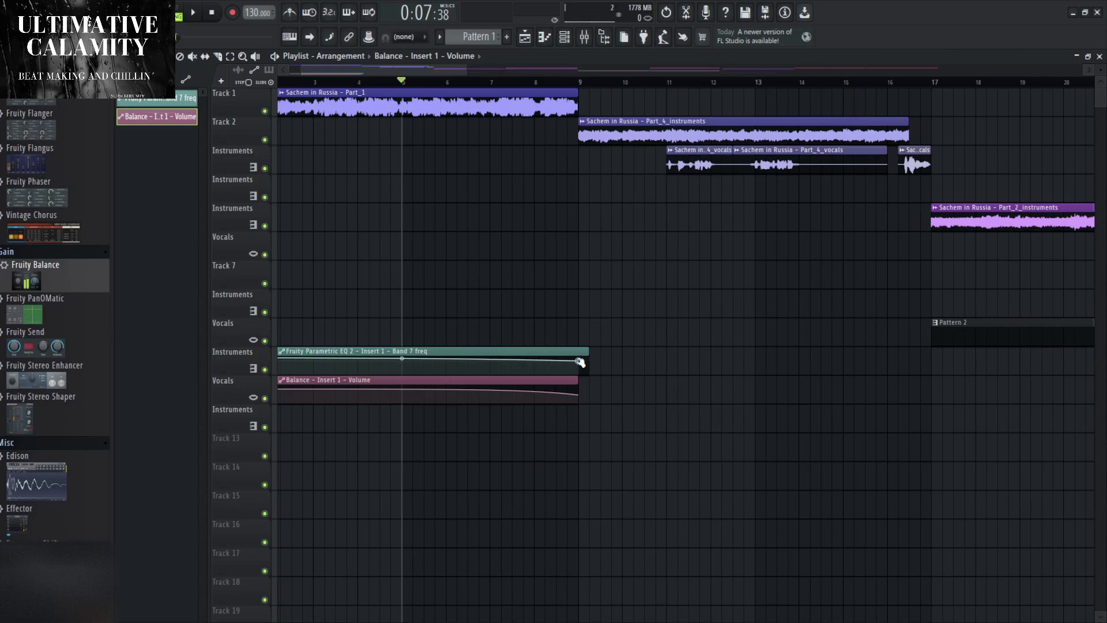
key("space")
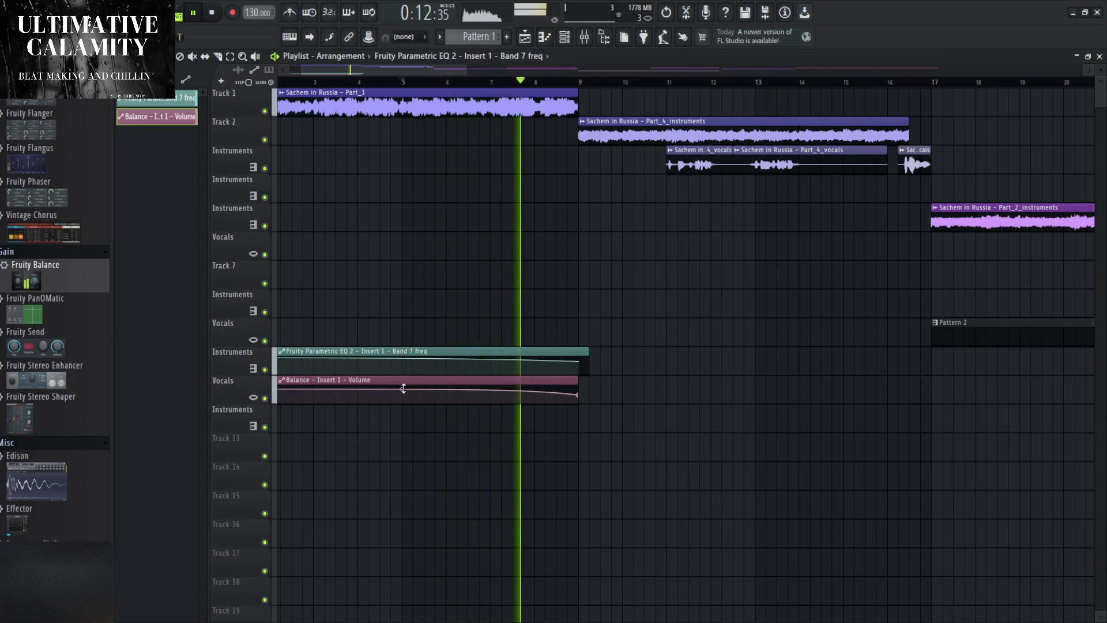
left_click(421, 398)
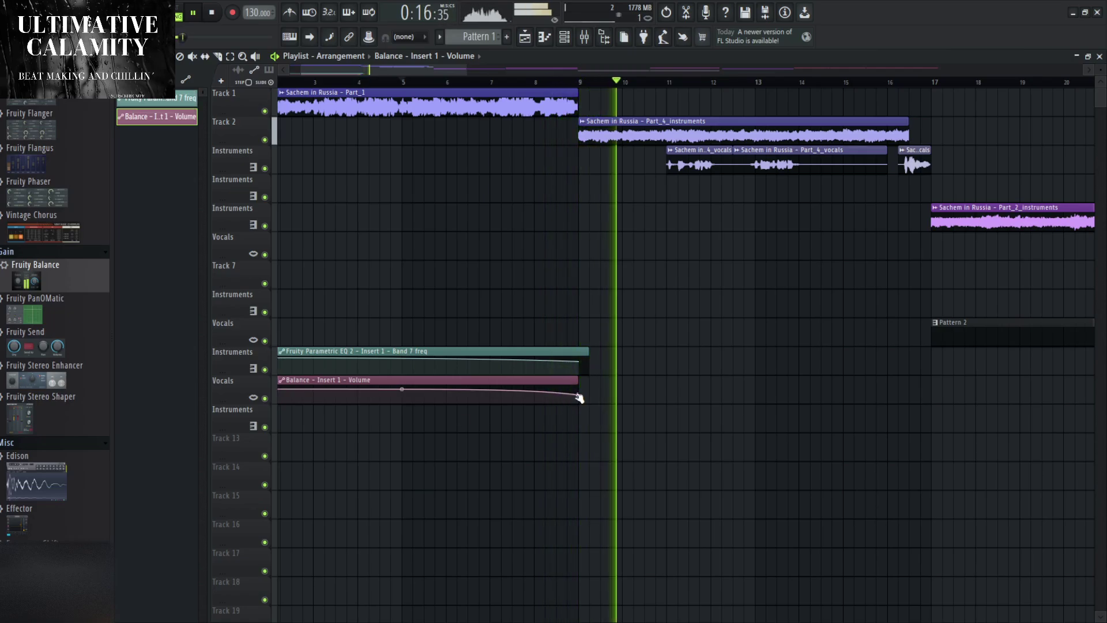
left_click_drag(587, 369, 578, 369)
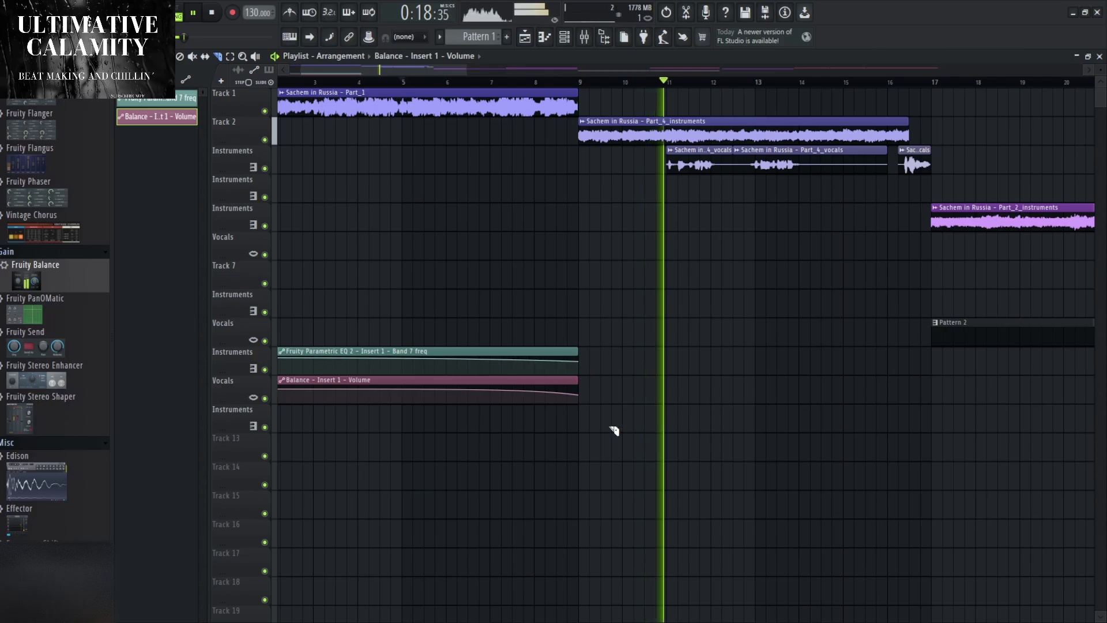
Play the intro's transition into the following sections and check the mixer levels.
scroll(606, 449, "down", 4)
scroll(600, 447, "down", 4)
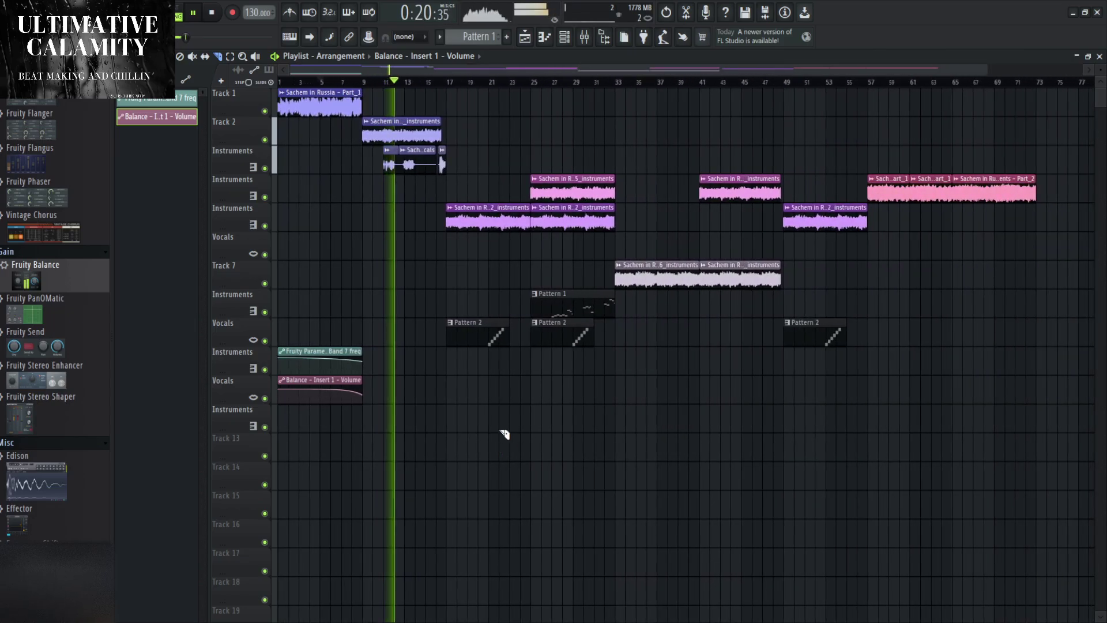
left_click(584, 37)
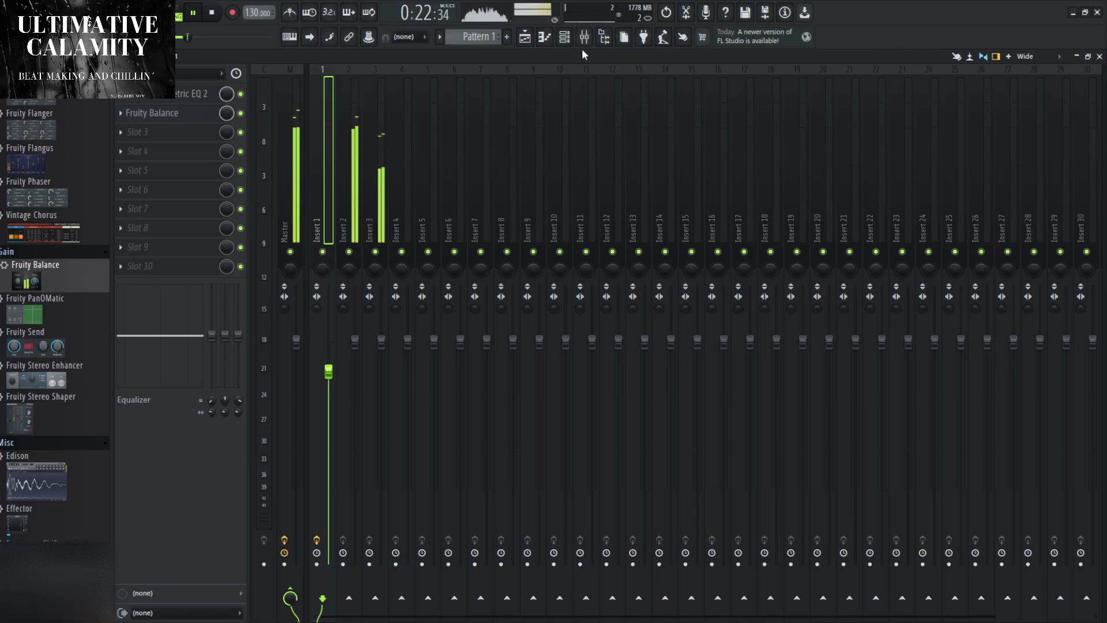
left_click(584, 37)
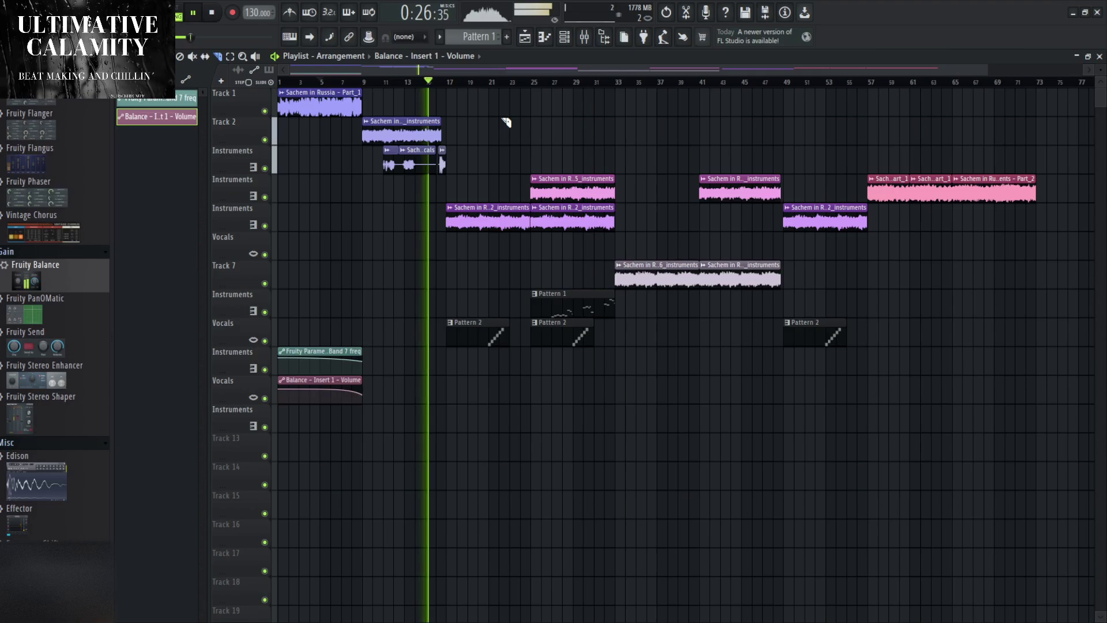
scroll(441, 254, "up", 4)
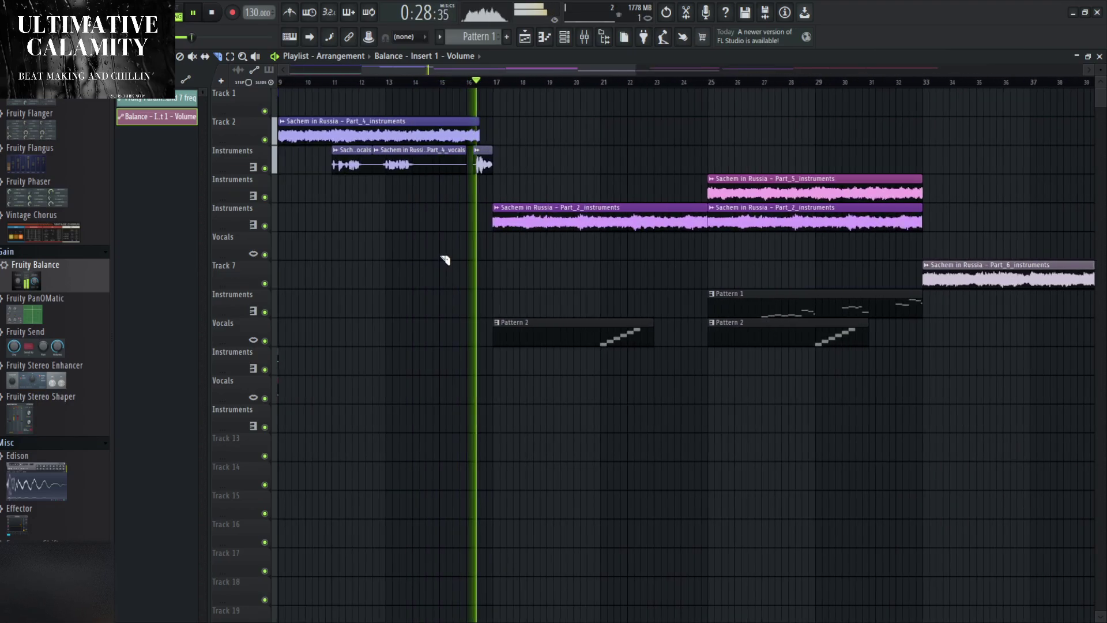
scroll(452, 289, "down", 4)
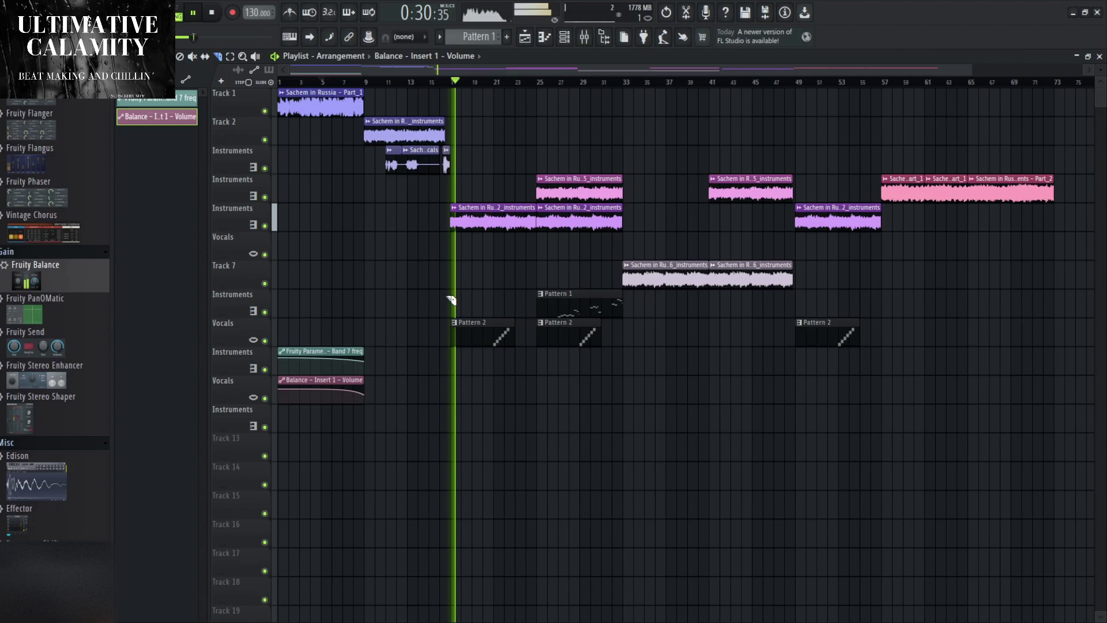
key("space")
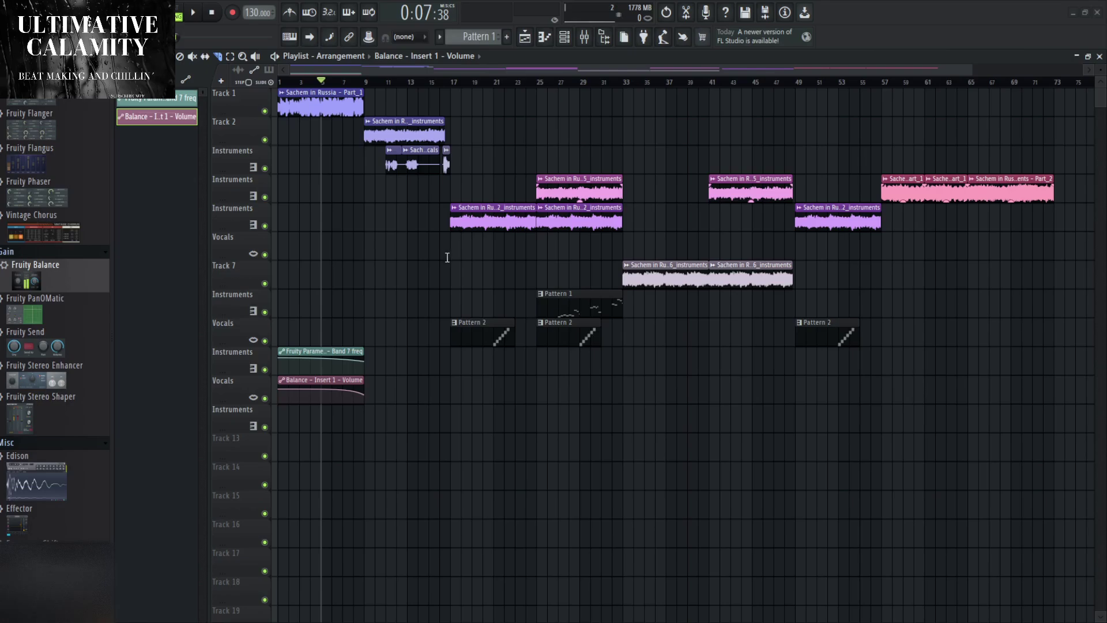
key("space")
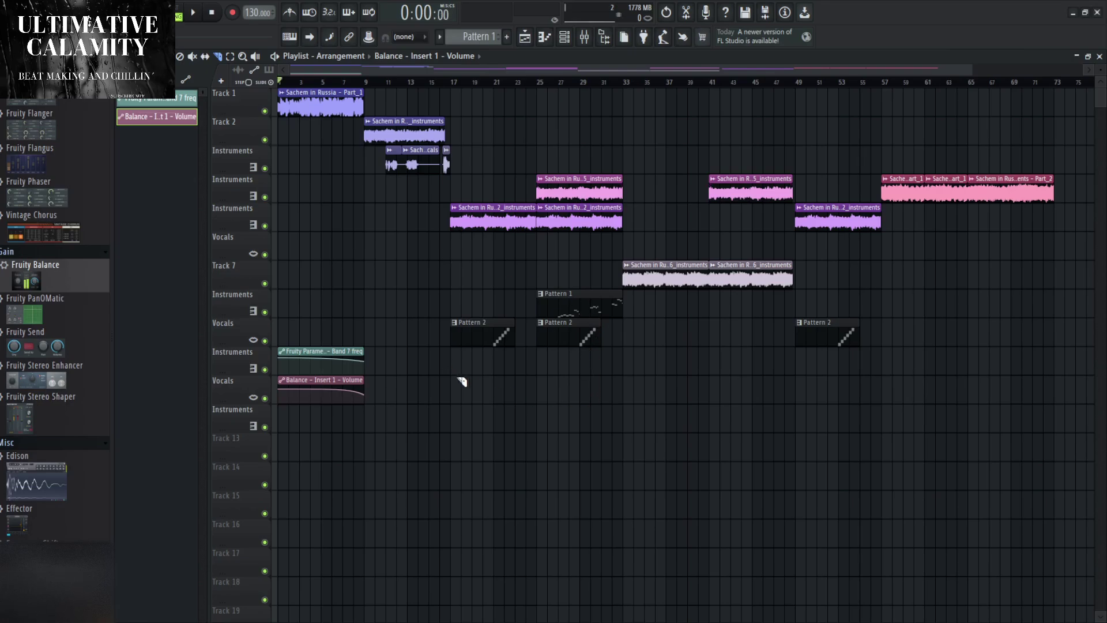
left_click(351, 81)
key("space")
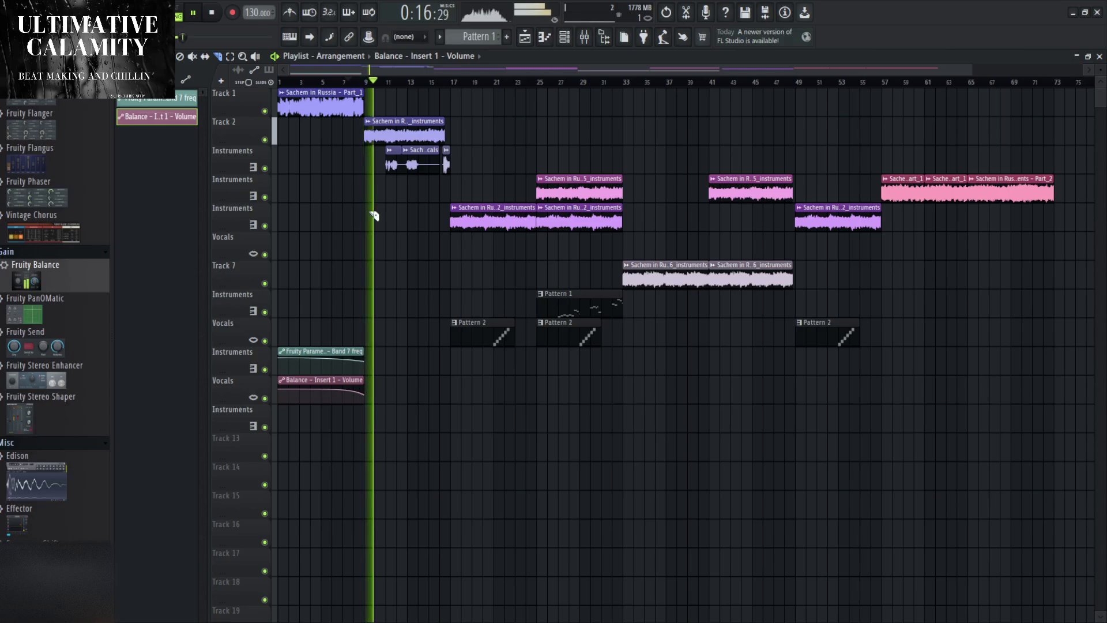
Load Fruity Parametric EQ 2 into Insert 2's first effect slot and apply the 20Hz + 18kHz cut preset.
left_click(586, 41)
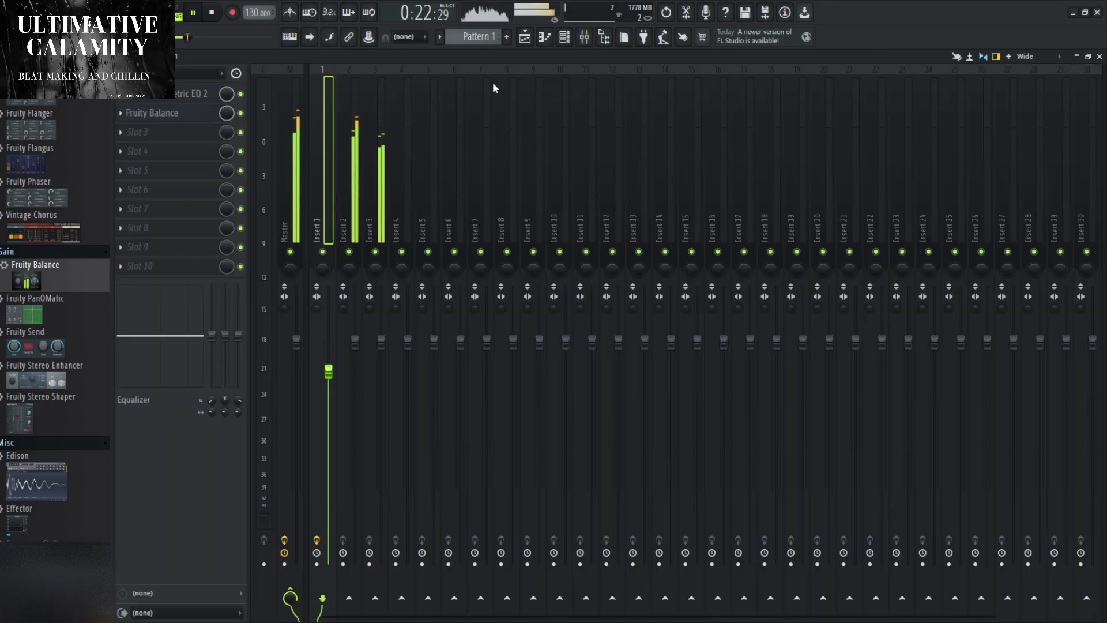
left_click(343, 155)
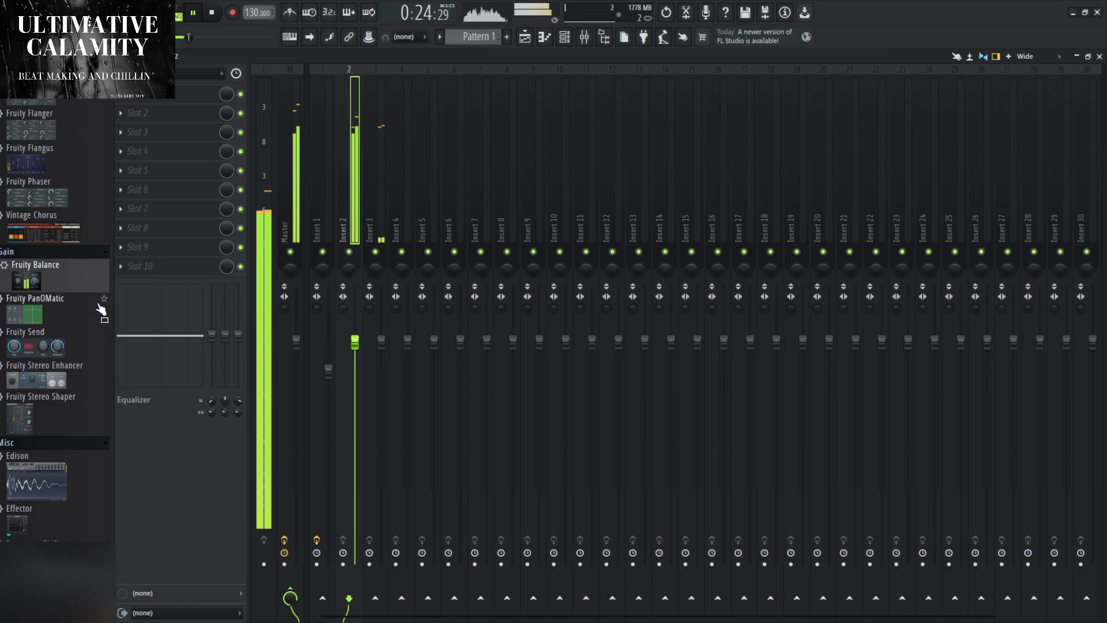
scroll(71, 269, "up", 10)
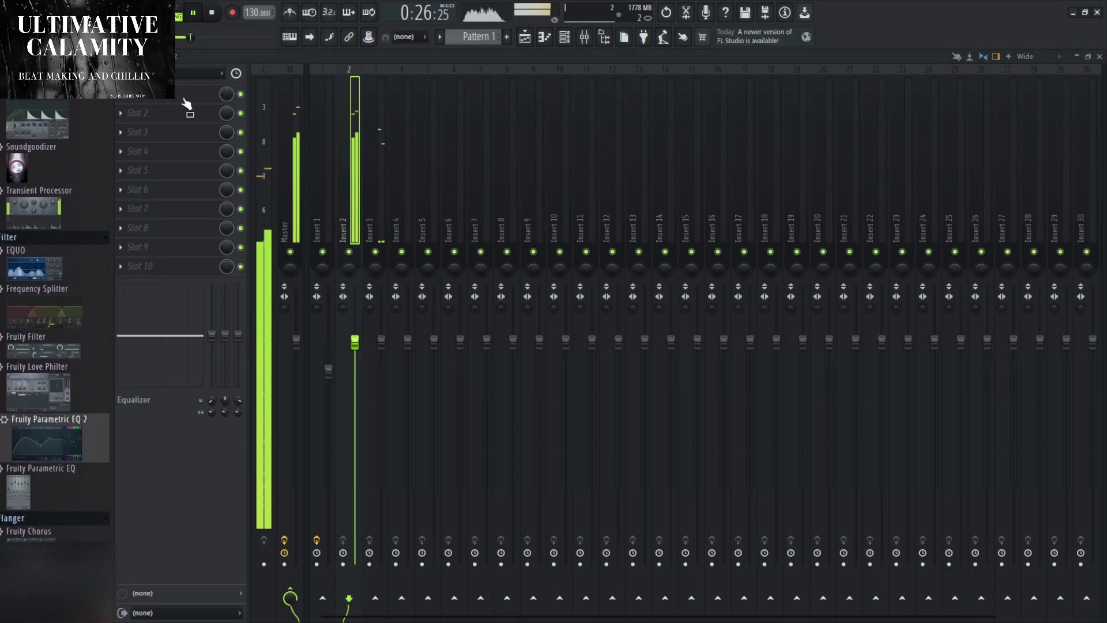
left_click_drag(186, 104, 188, 95)
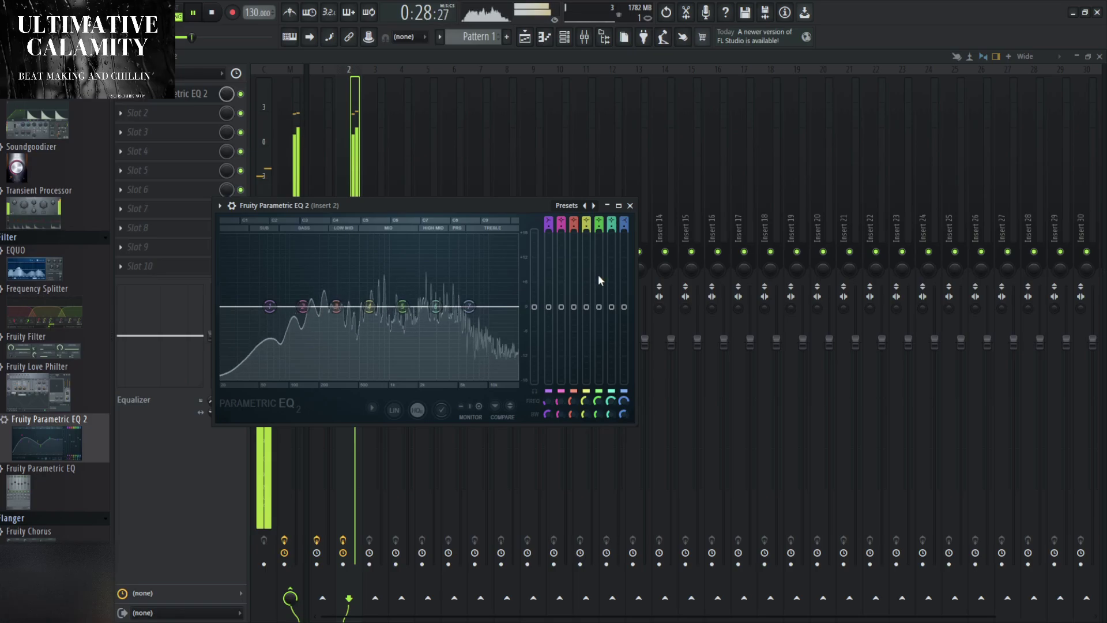
left_click(593, 205)
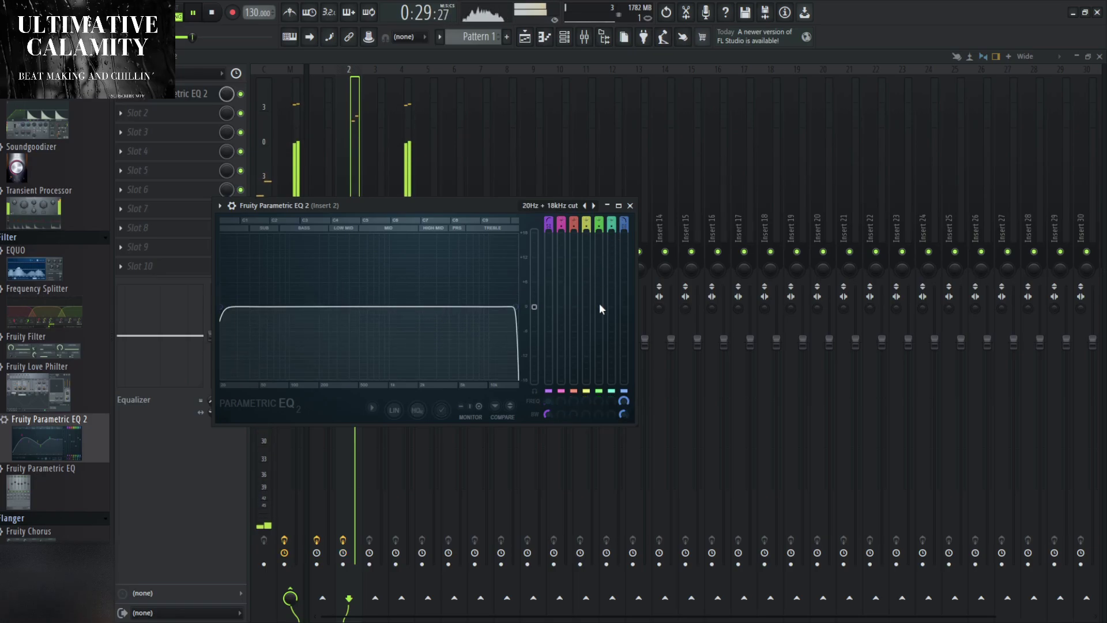
Replay the transition around bar 9, then raise the low cut and lower the high cut in Insert 2's Fruity Parametric EQ 2.
left_click(619, 206)
key("F5")
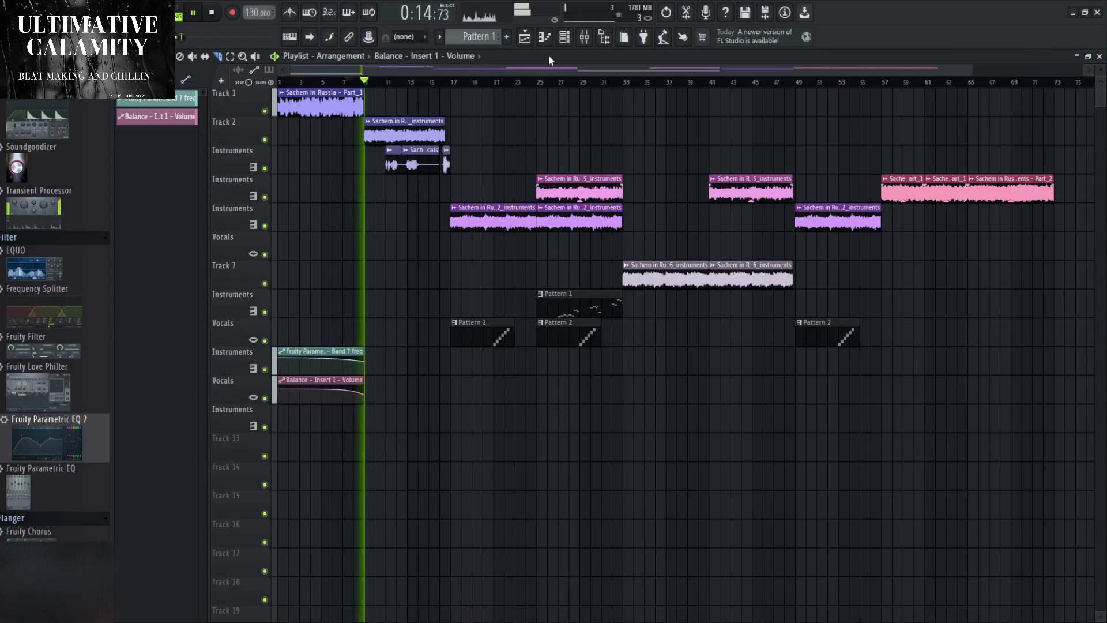
key("F9")
left_click(187, 104)
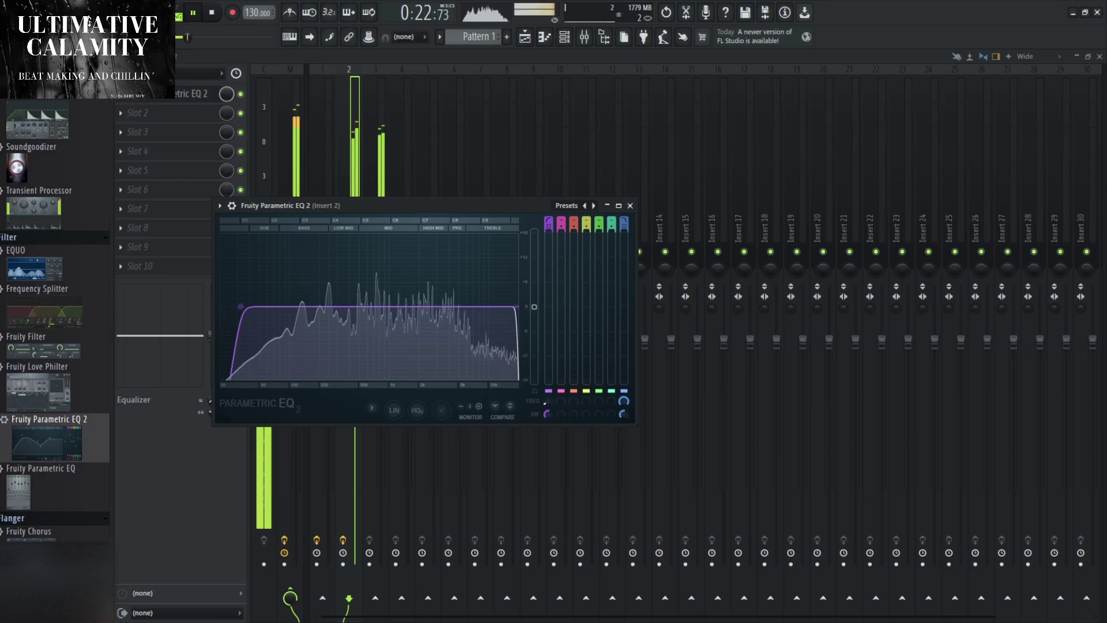
left_click_drag(494, 306, 466, 306)
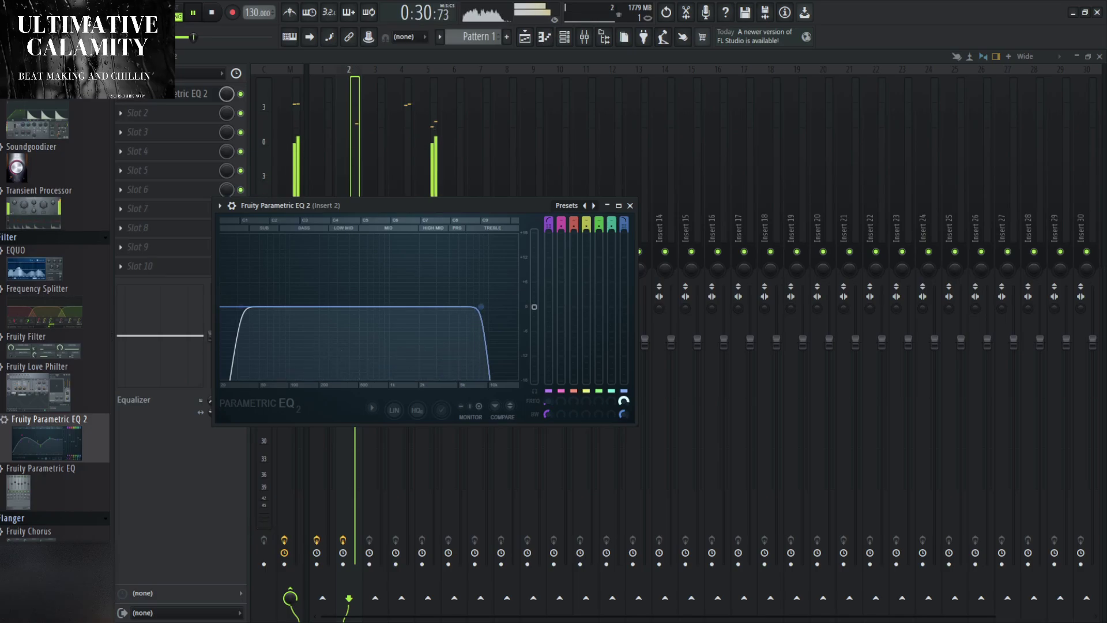
left_click(629, 206)
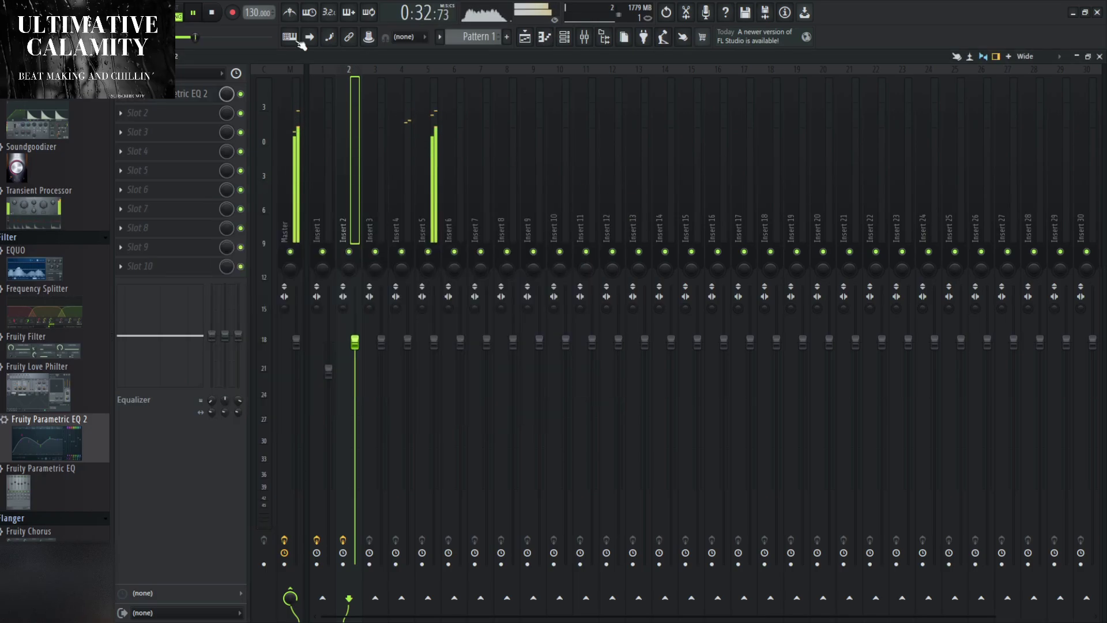
left_click(1097, 55)
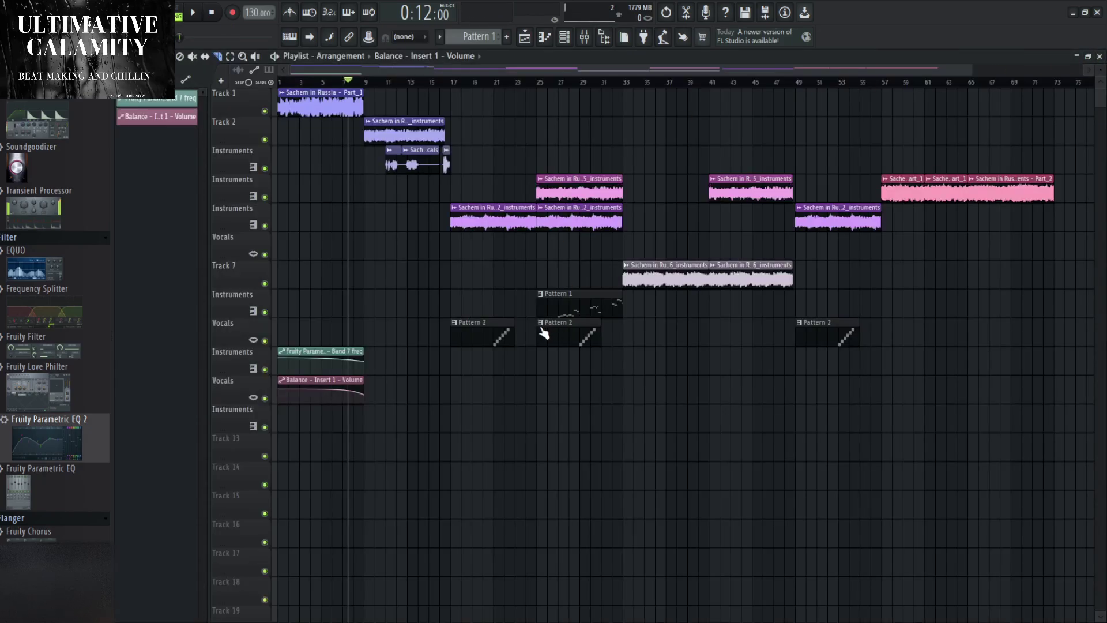
Try the Auto time-stretching mode on the Sachem in Russia - Part_1 sample.
double_click(297, 91)
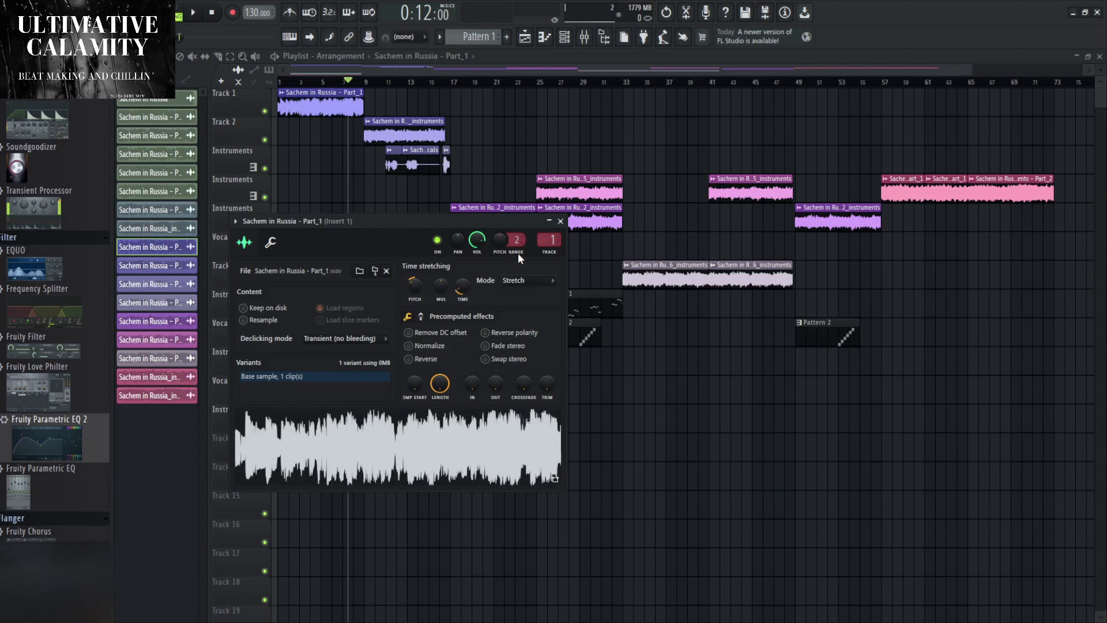
key("ctrl+z")
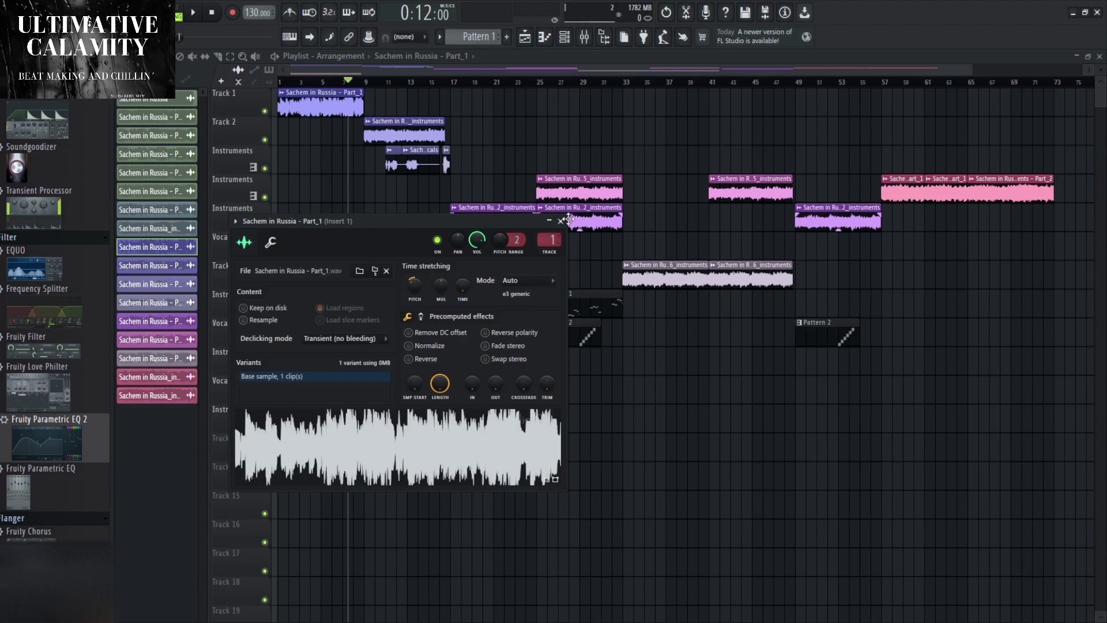
left_click(561, 221)
mouse_move(248, 12)
left_mouse_down()
mouse_move(248, 2)
mouse_move(251, 17)
left_mouse_up()
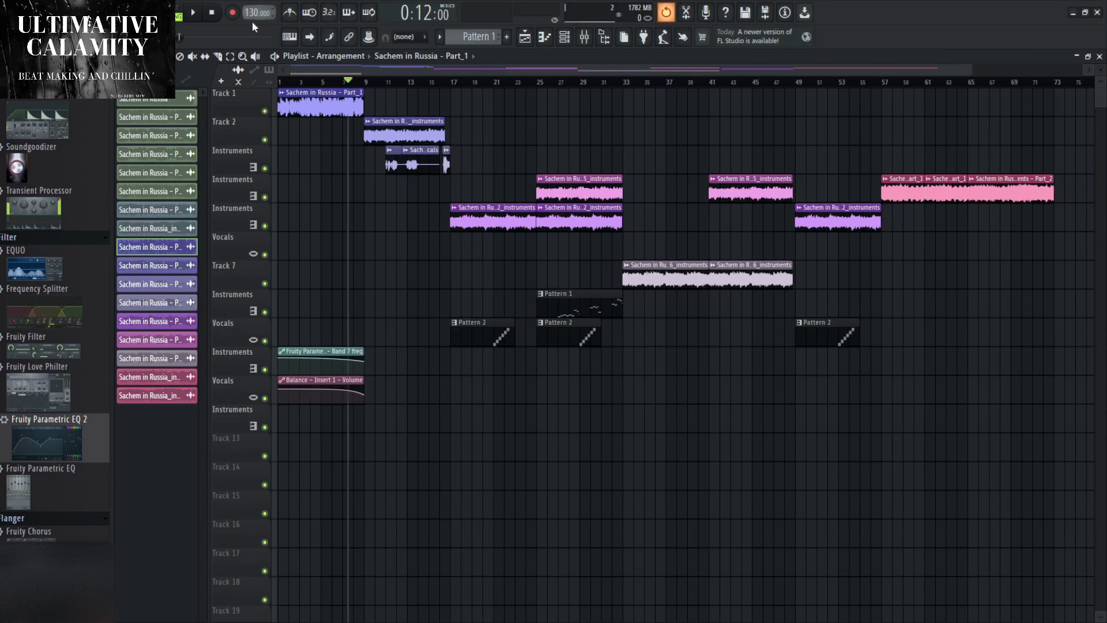
Set the Part_1 sample's time-stretching mode to Stretch and play the intro from about bar 7.
double_click(335, 94)
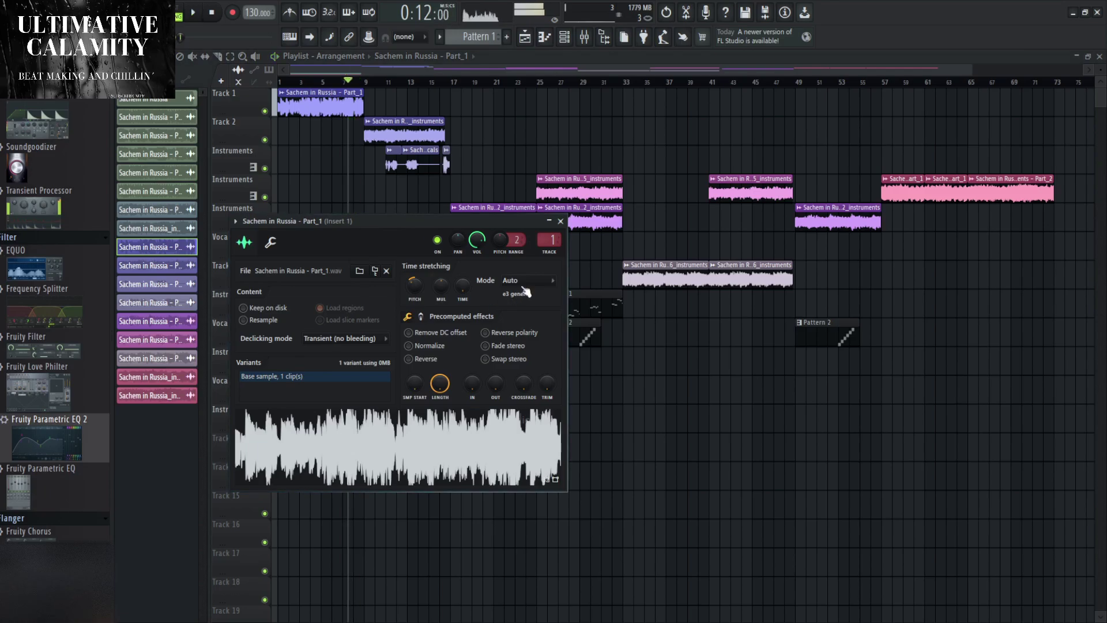
key("space")
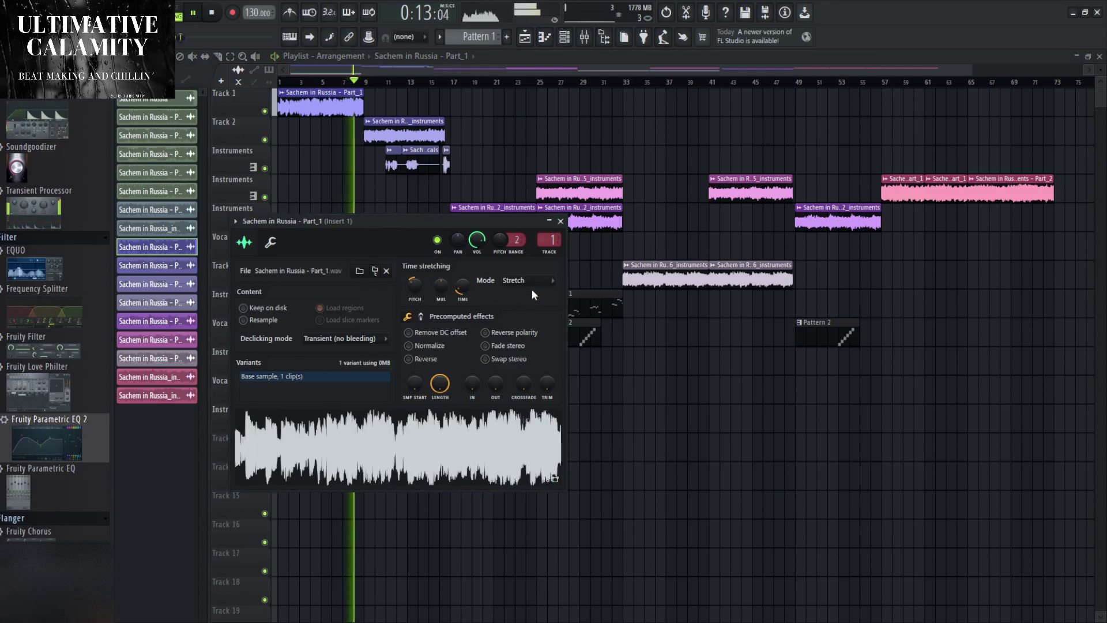
Try a faster project tempo and replay the transition from about bar 7, then restore 130 BPM.
key("space")
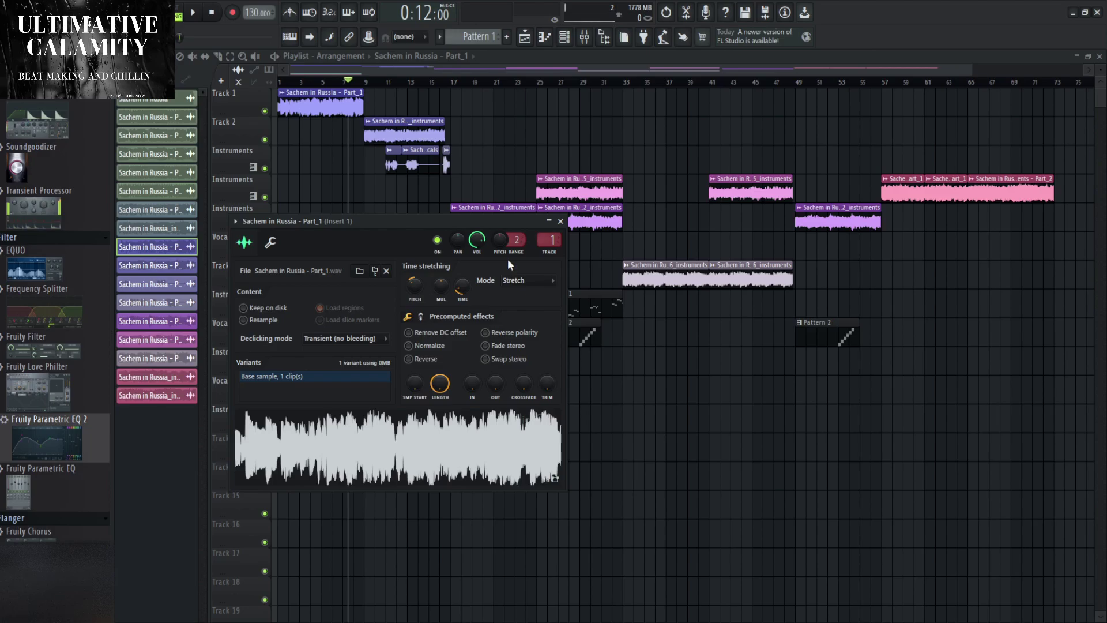
mouse_move(262, 20)
left_mouse_down()
mouse_move(262, 43)
mouse_move(252, 7)
left_mouse_up()
scroll(252, 12, "down", 10)
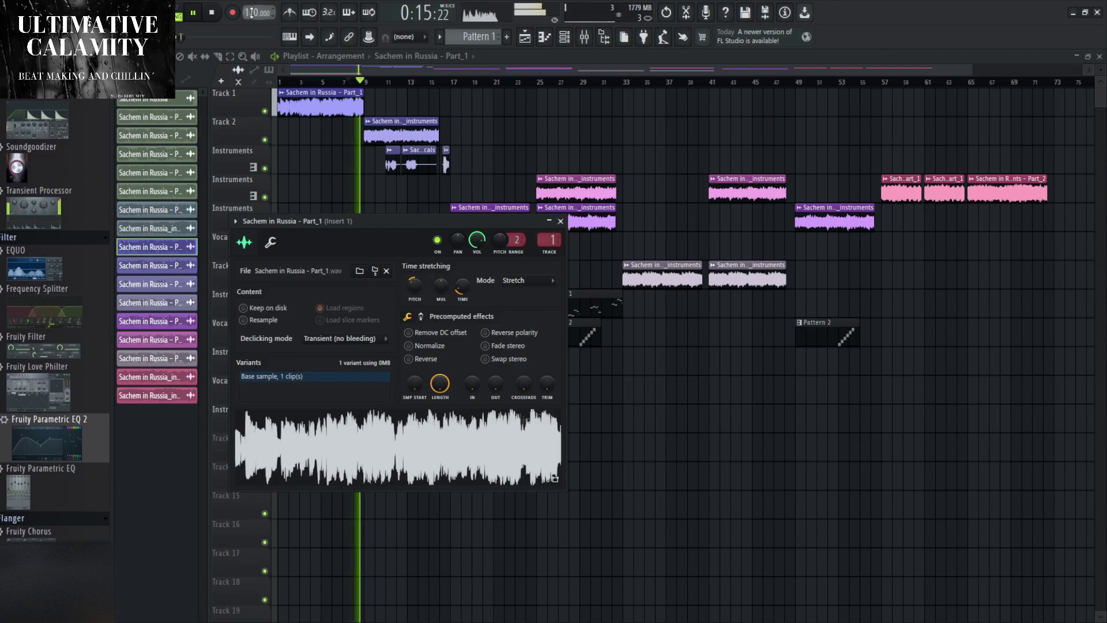
left_click_drag(252, 13, 252, 6)
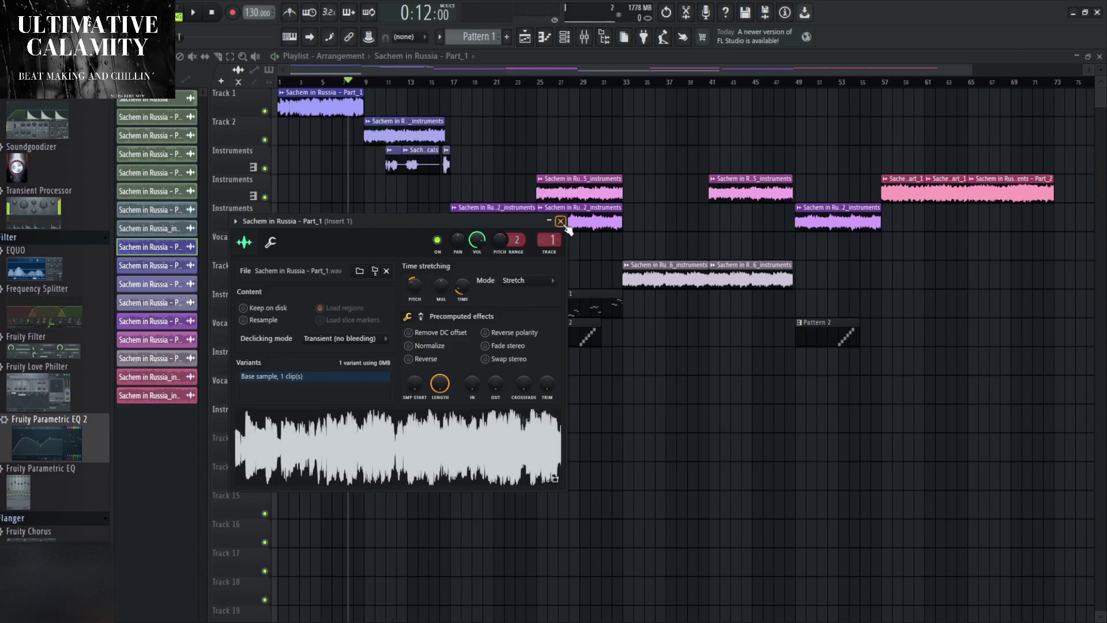
Set the time-stretching mode of the Part_4_instruments and Part_4_vocals samples to Stretch.
left_click(560, 221)
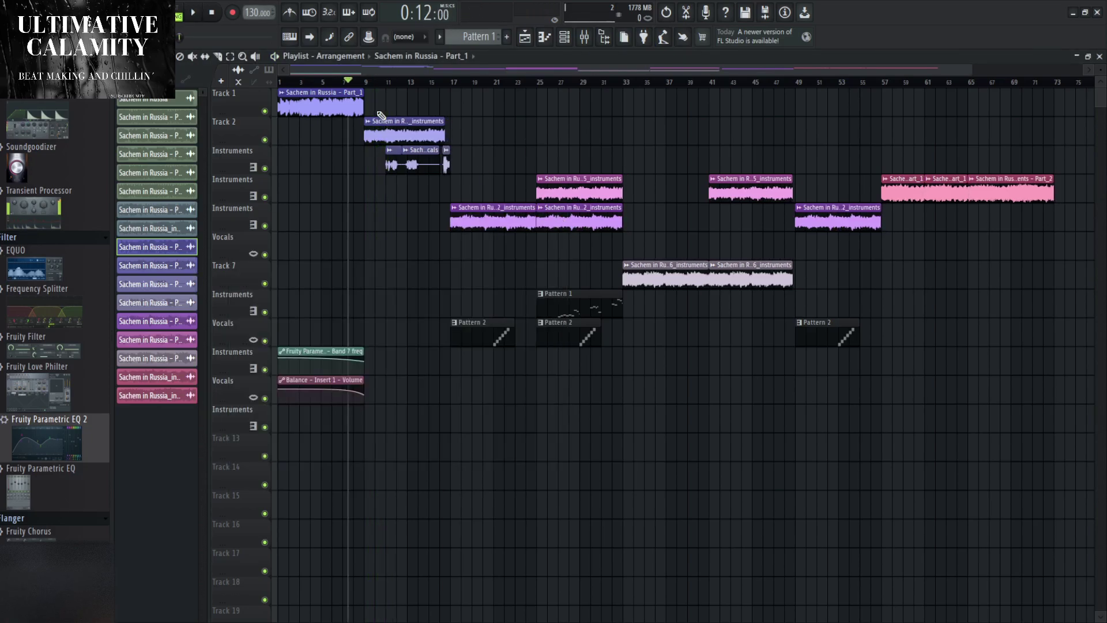
left_click(381, 121)
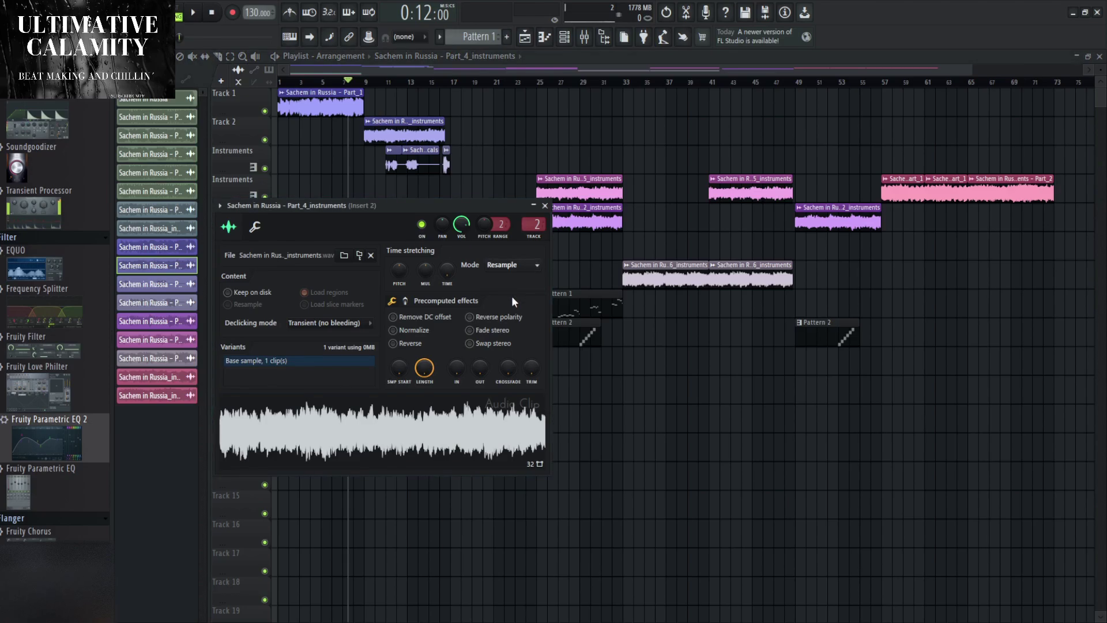
left_click(544, 206)
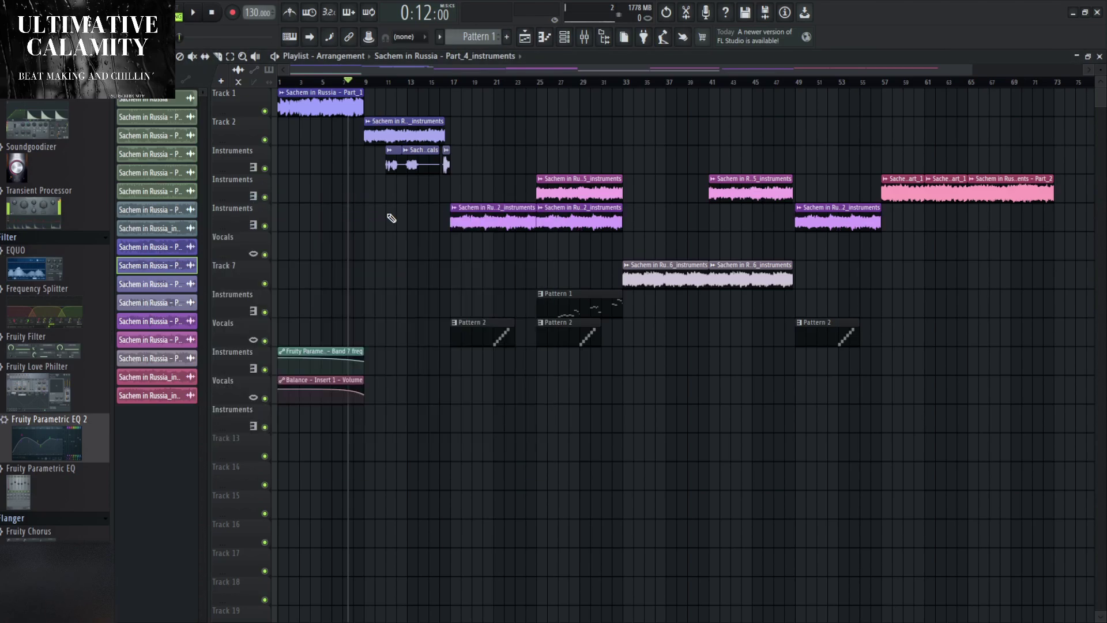
left_click(413, 151)
left_click(517, 206)
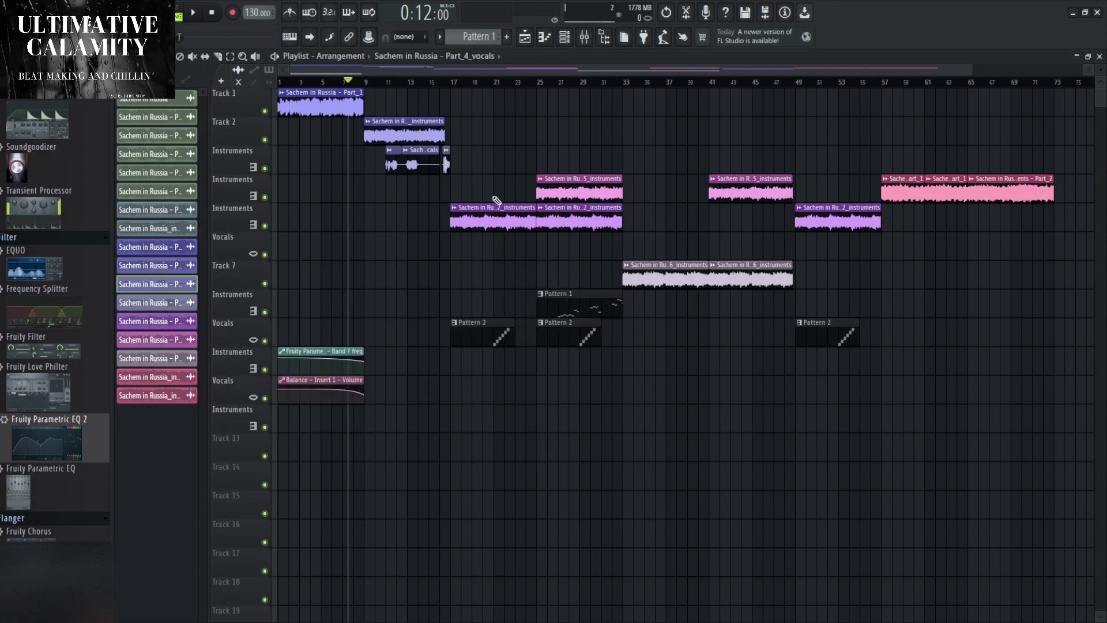
left_click(398, 151)
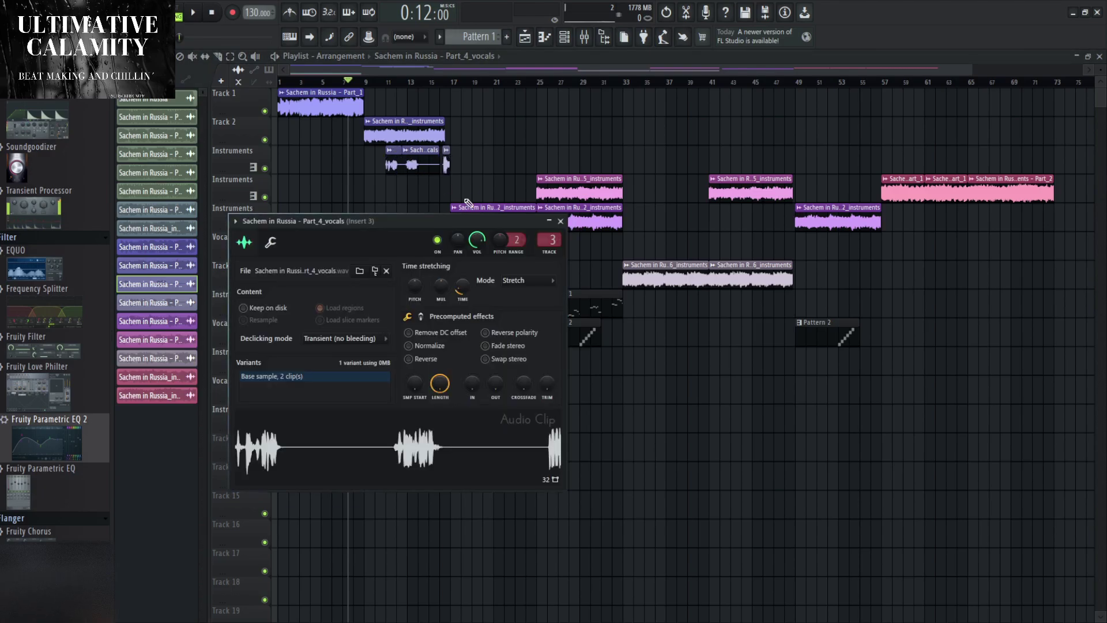
left_click(561, 222)
scroll(456, 158, "up", 6)
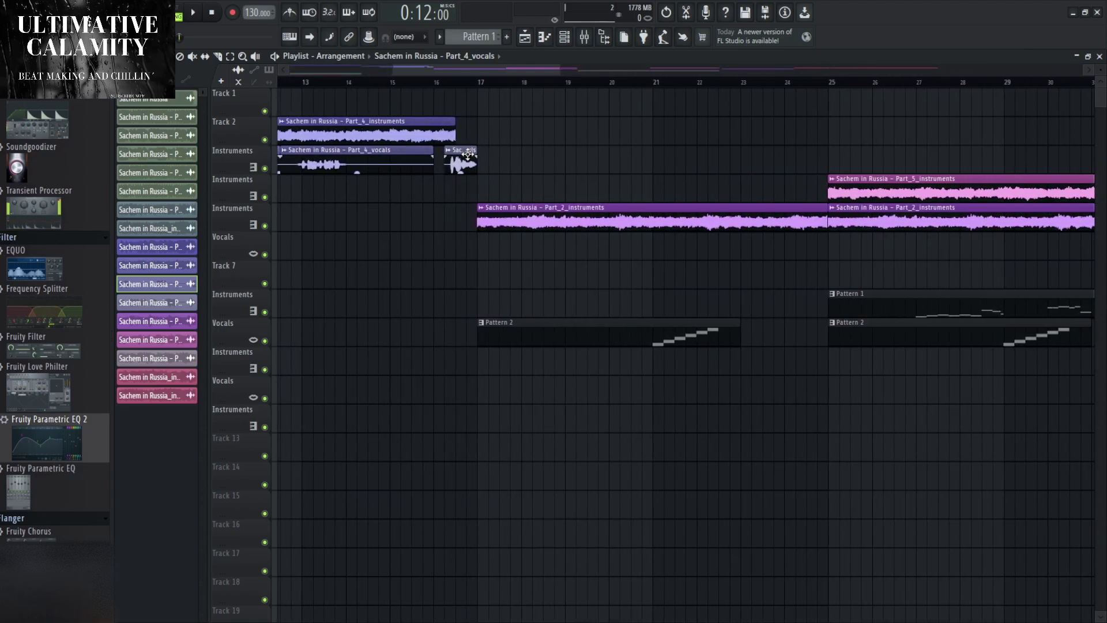
Set the Part_5_vocals and Part_2_instruments samples to the Stretch time-stretching mode.
left_click(467, 152)
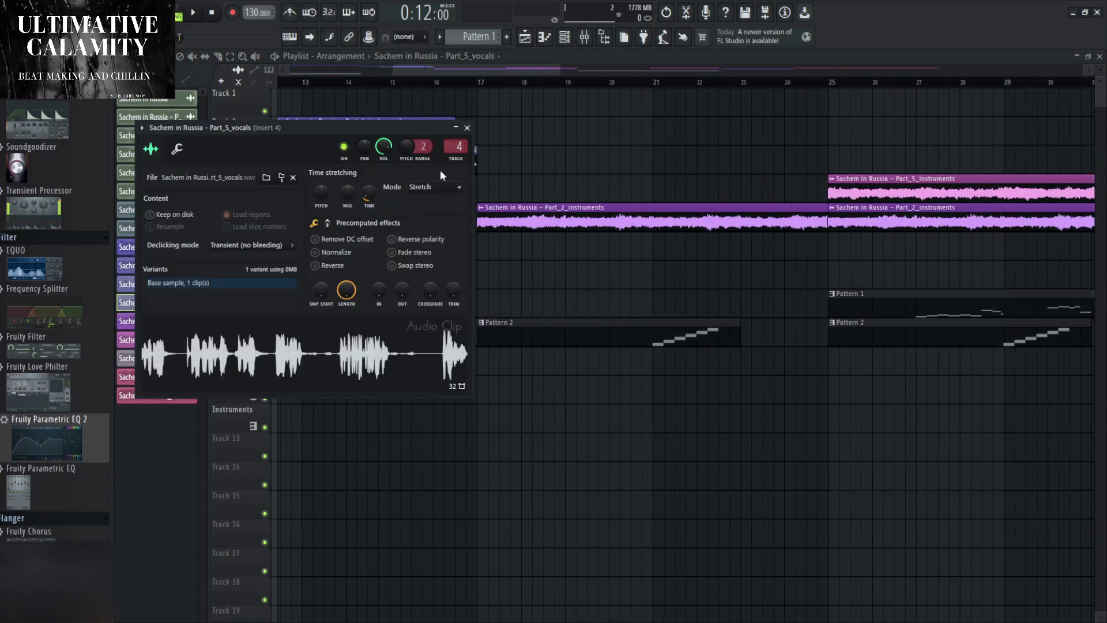
left_click(467, 128)
scroll(477, 267, "down", 3)
scroll(477, 272, "up", 4)
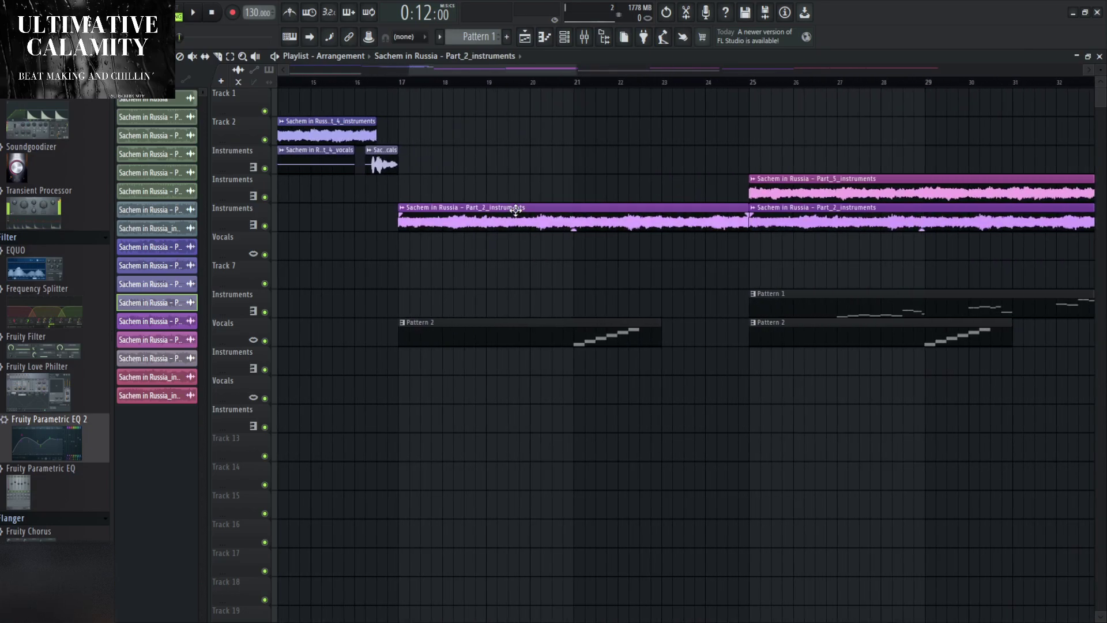
left_click(516, 209)
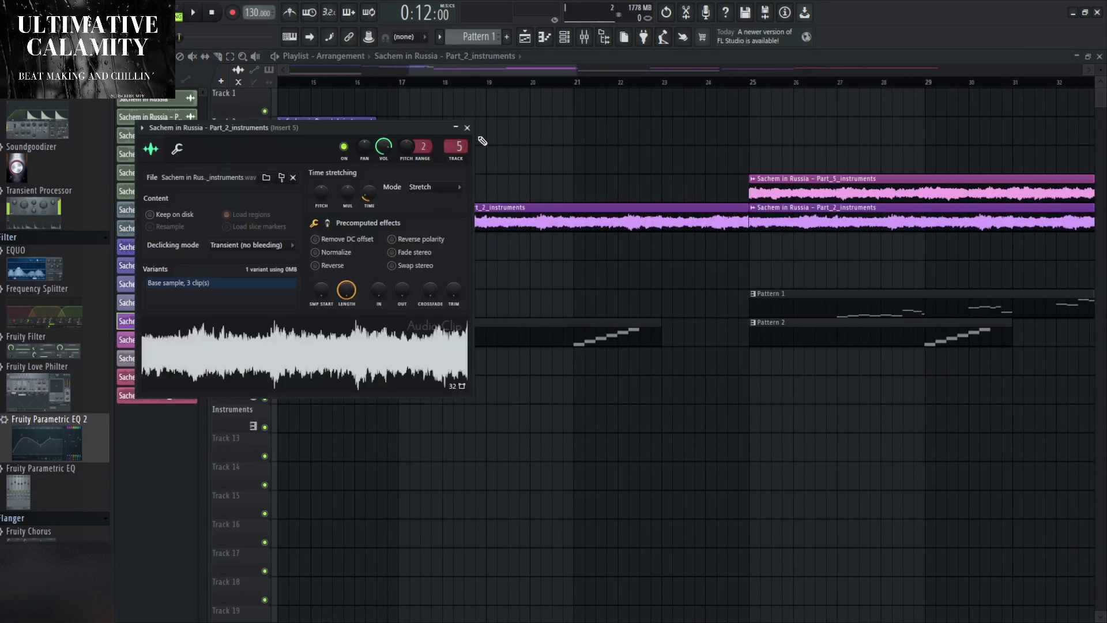
left_click(467, 127)
Switch the Part_5_instruments and Part_6_instruments samples from Resample to Stretch mode.
left_click(804, 178)
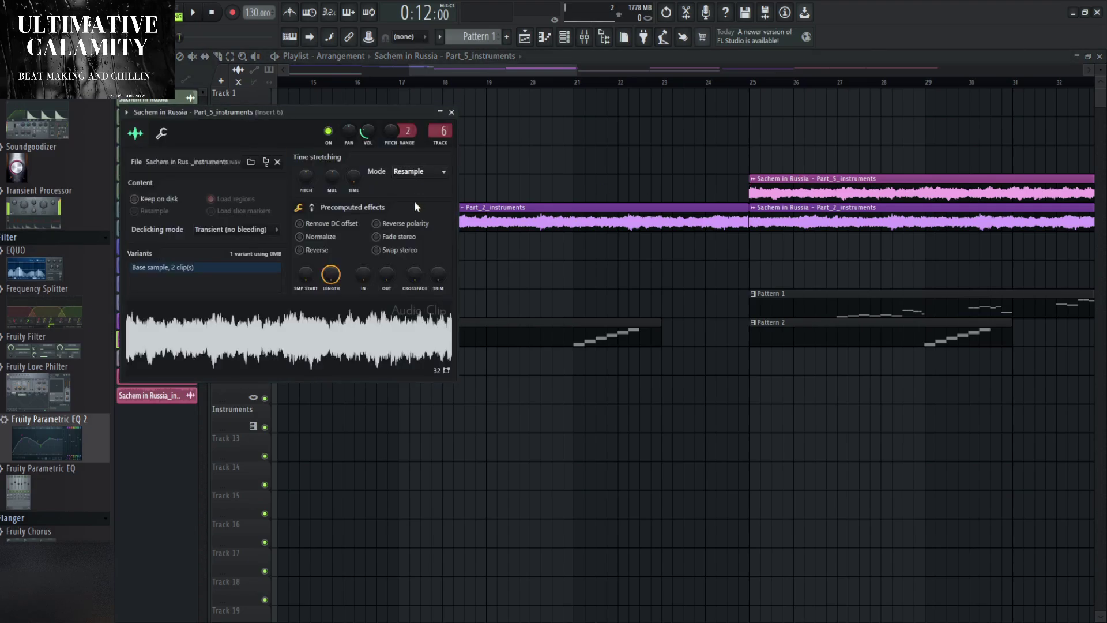
scroll(552, 267, "down", 2)
left_click(461, 124)
scroll(655, 317, "up", 2)
scroll(648, 416, "down", 5)
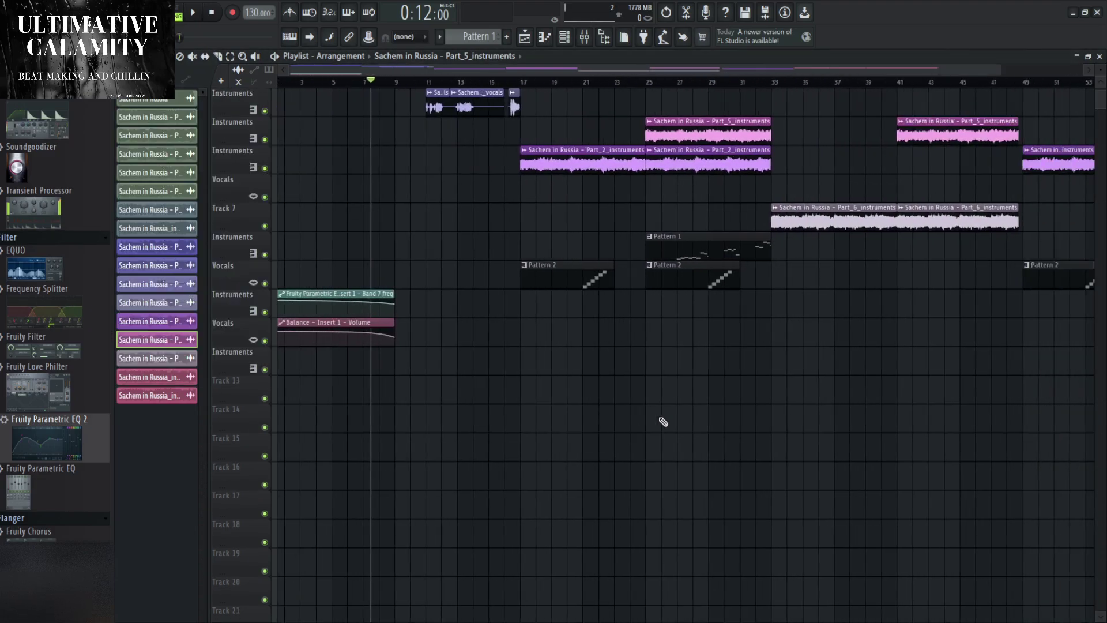
left_click(601, 210)
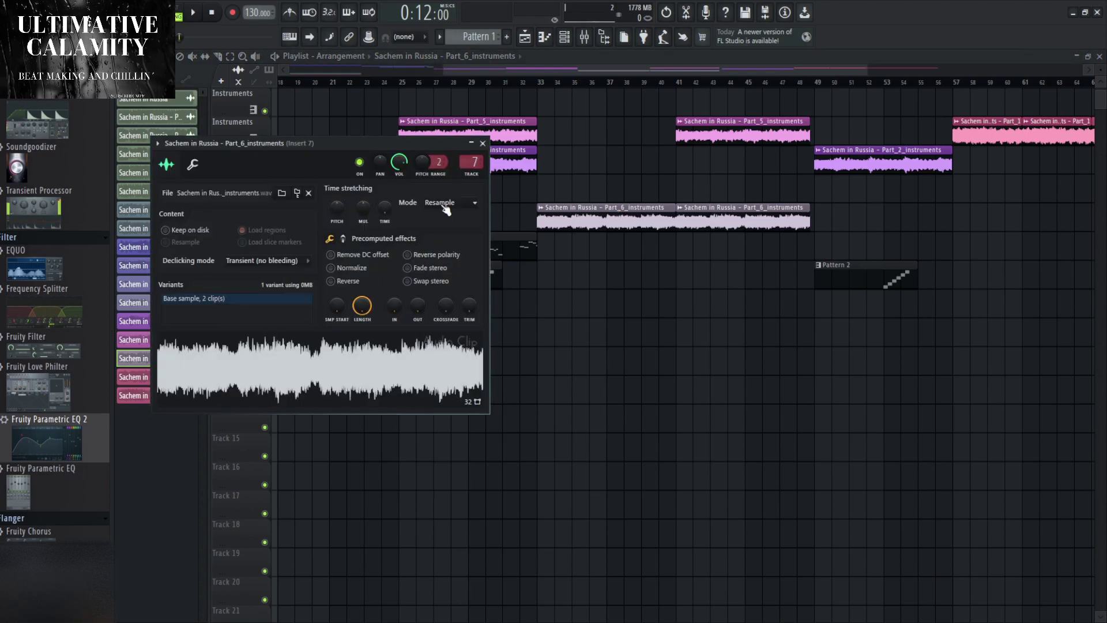
left_click(482, 143)
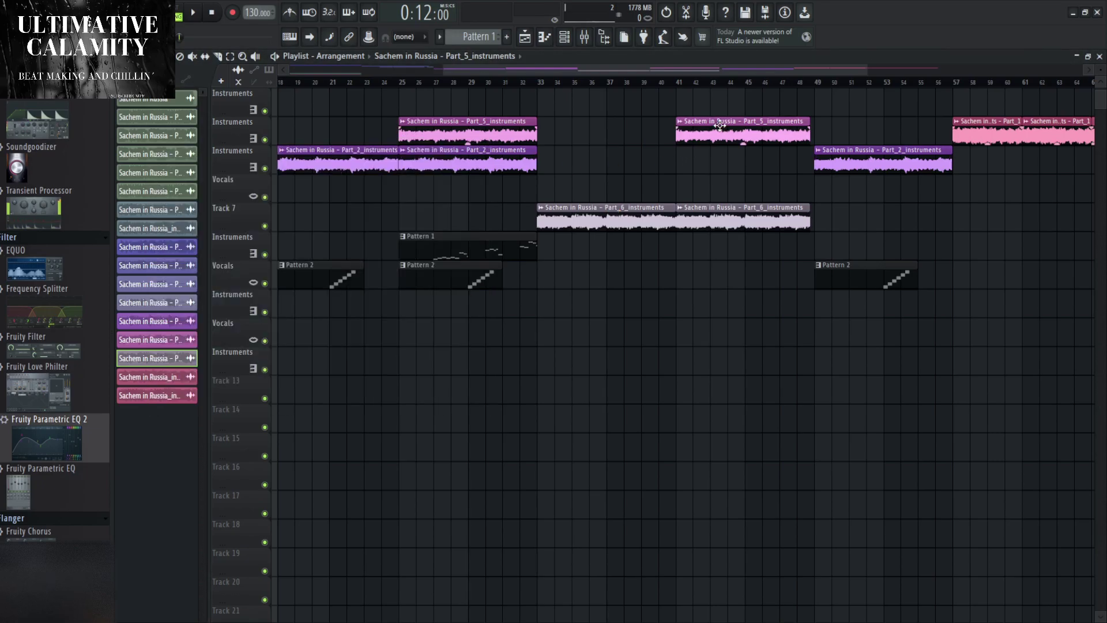
Check the time-stretching mode of the Part_5_instruments and Part_2_instruments samples again.
left_click(720, 125)
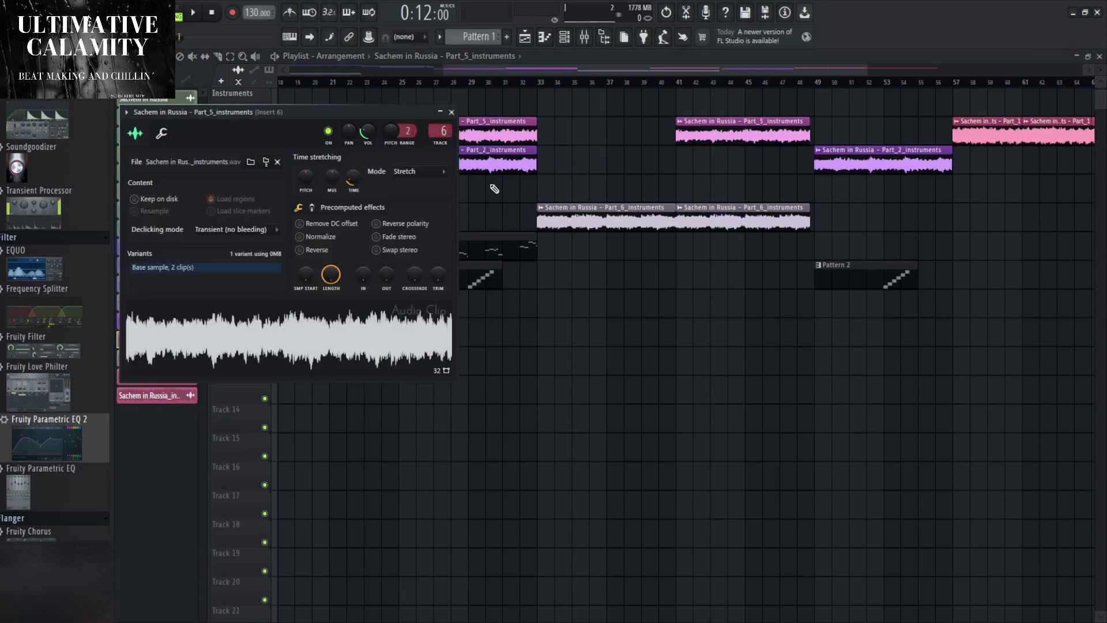
left_click(452, 111)
scroll(885, 240, "down", 3)
left_click(475, 150)
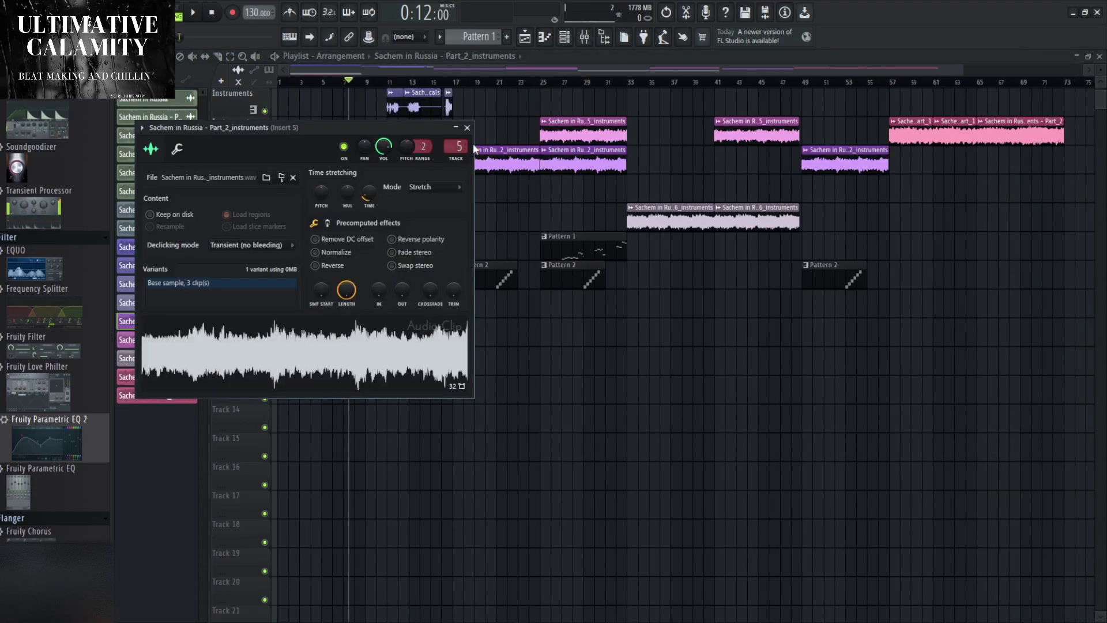
left_click(467, 127)
scroll(818, 201, "up", 6)
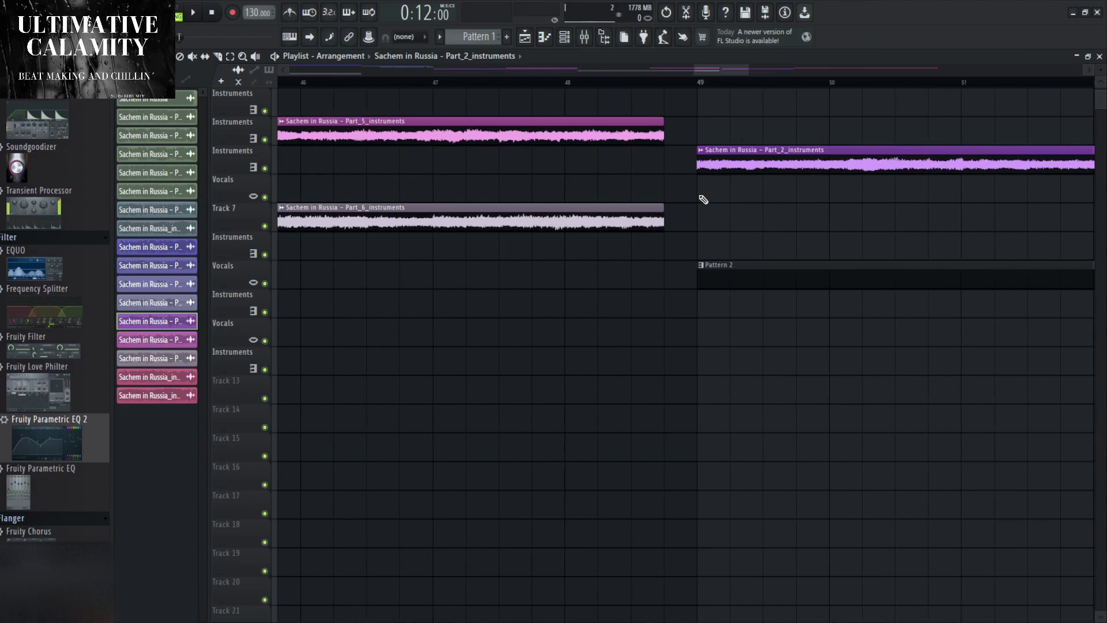
scroll(703, 199, "down", 6)
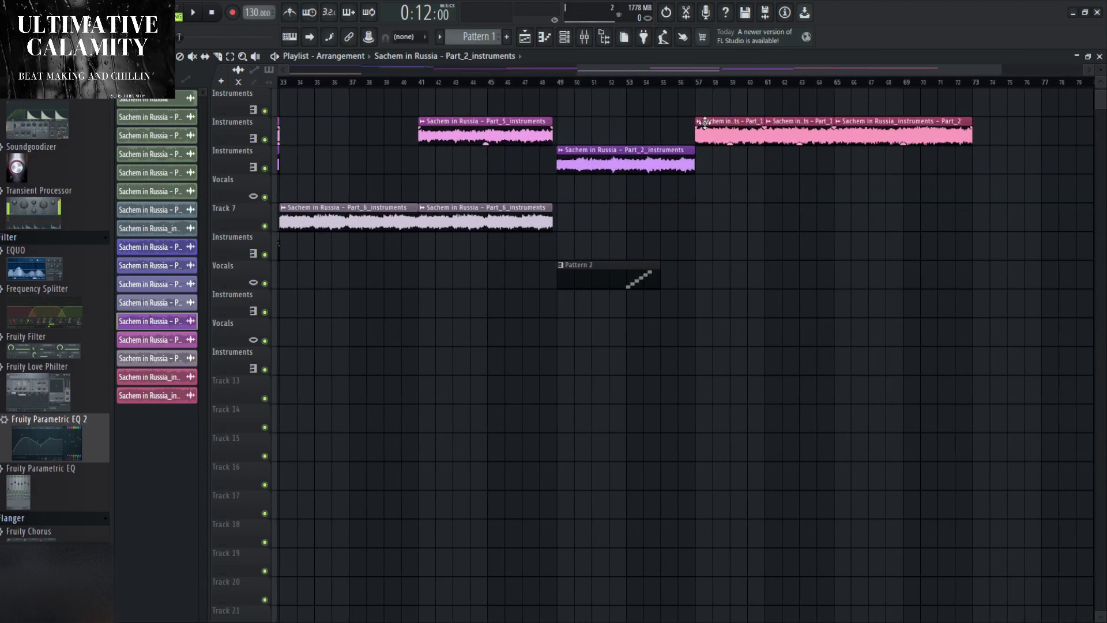
Set the Sachem in Russia_instruments Part_1 and Part_2 samples to the Stretch time-stretching mode.
left_click(705, 122)
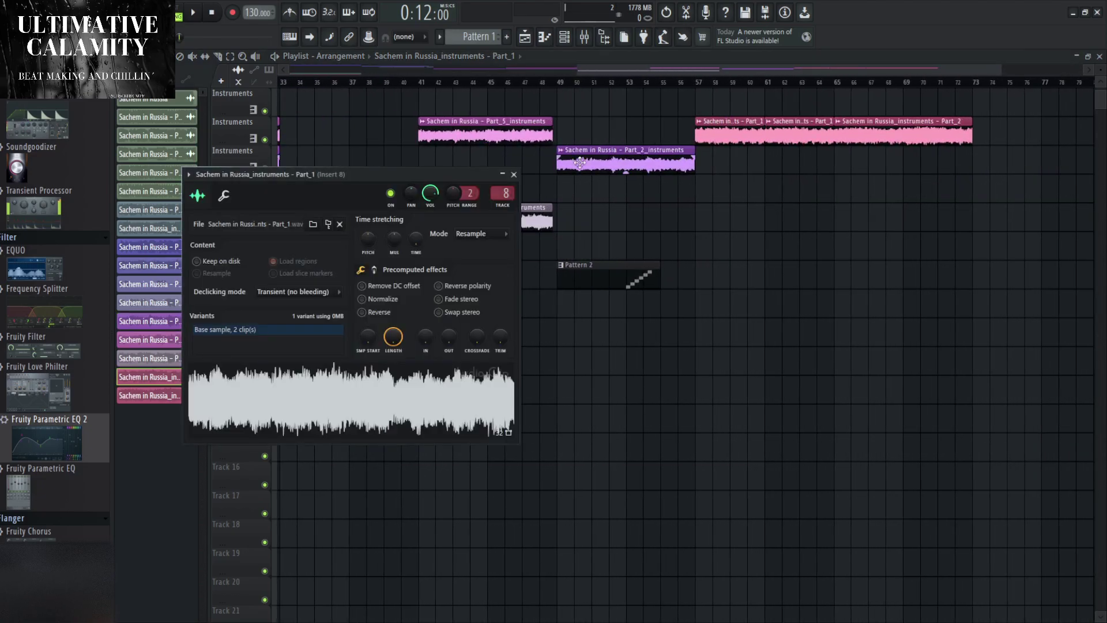
left_click(514, 174)
left_click(882, 122)
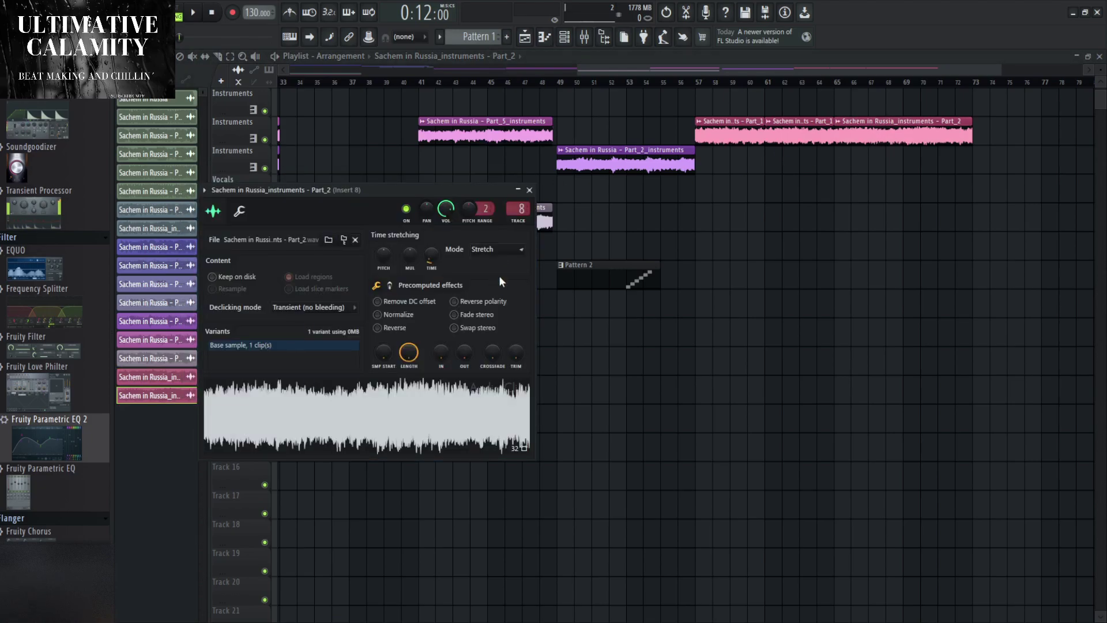
left_click(529, 190)
Set the project tempo to 138 BPM and play the arrangement from about bar 7.
scroll(594, 408, "down", 4)
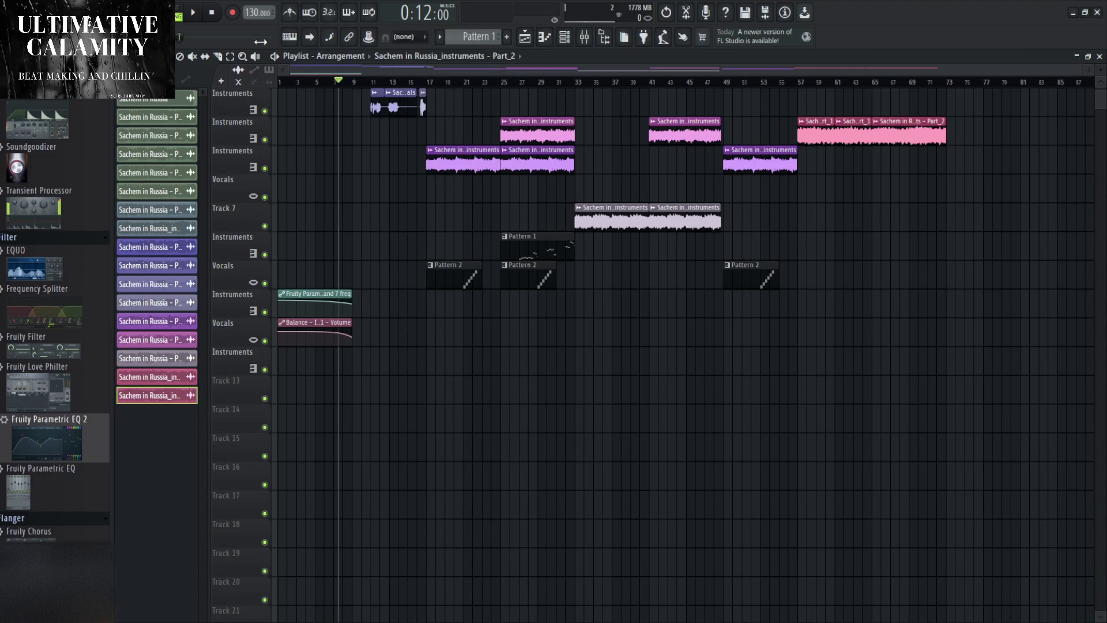
left_click(194, 12)
scroll(364, 120, "up", 2)
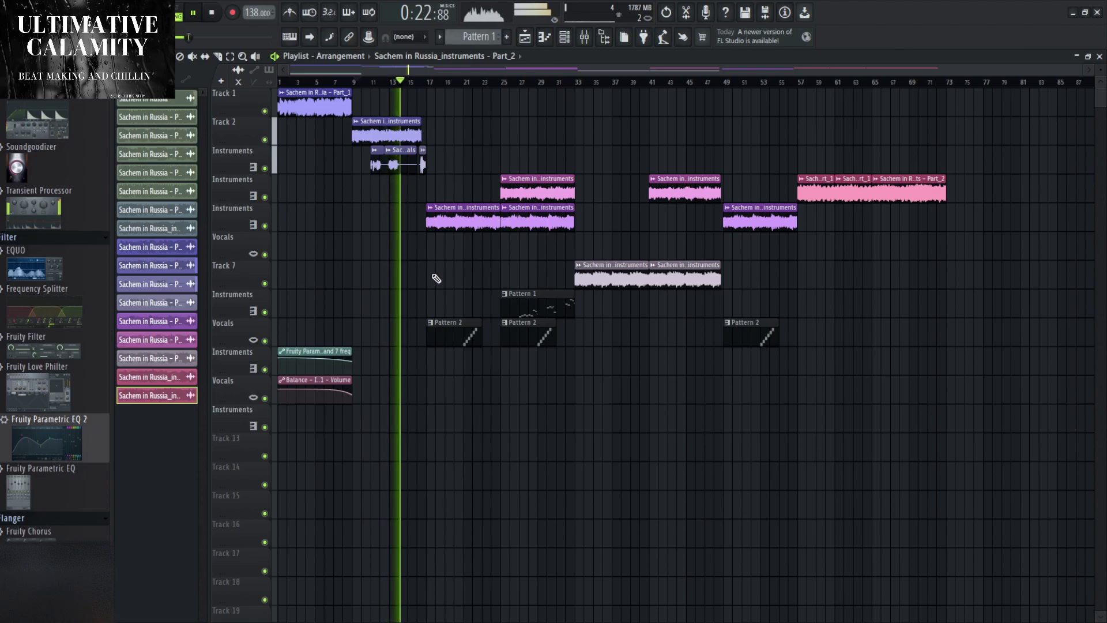
Check the channel settings of the short Part_5_vocals clip before bar 17 during playback.
scroll(430, 274, "up", 5)
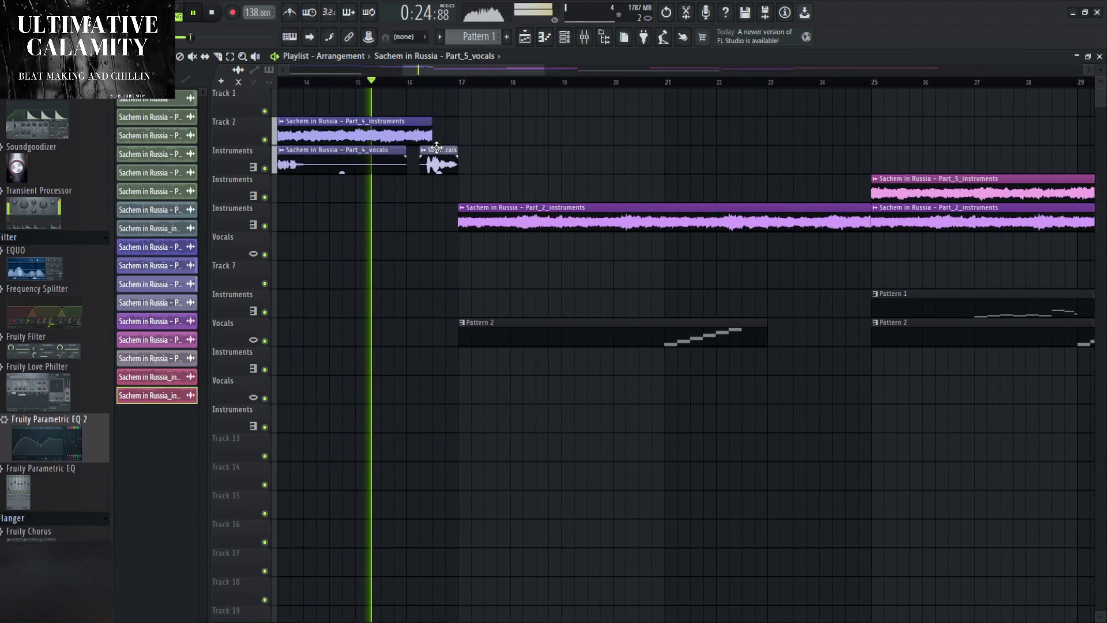
double_click(436, 146)
left_click(467, 128)
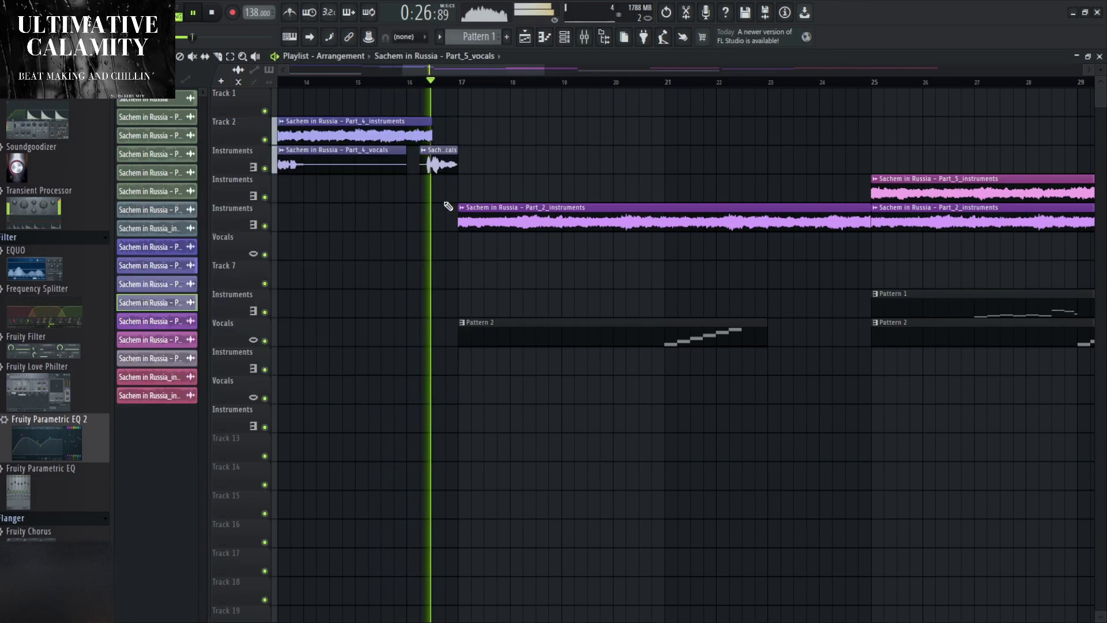
Continue playback to about bar 25 and lower the volume of the Part_5_instruments channel.
scroll(507, 311, "down", 6)
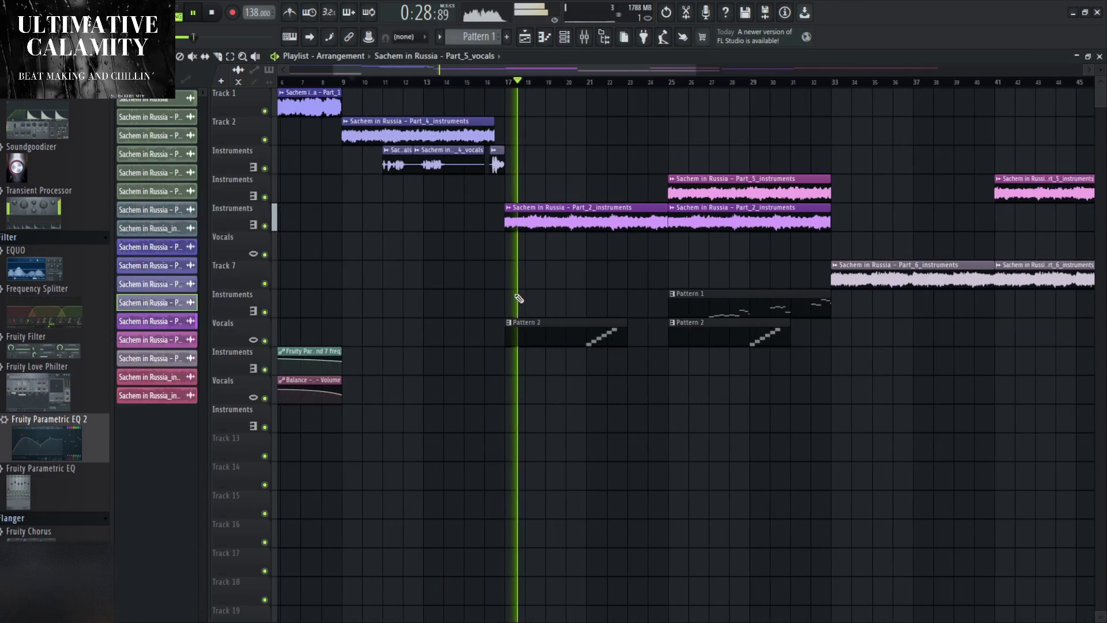
scroll(497, 268, "down", 2)
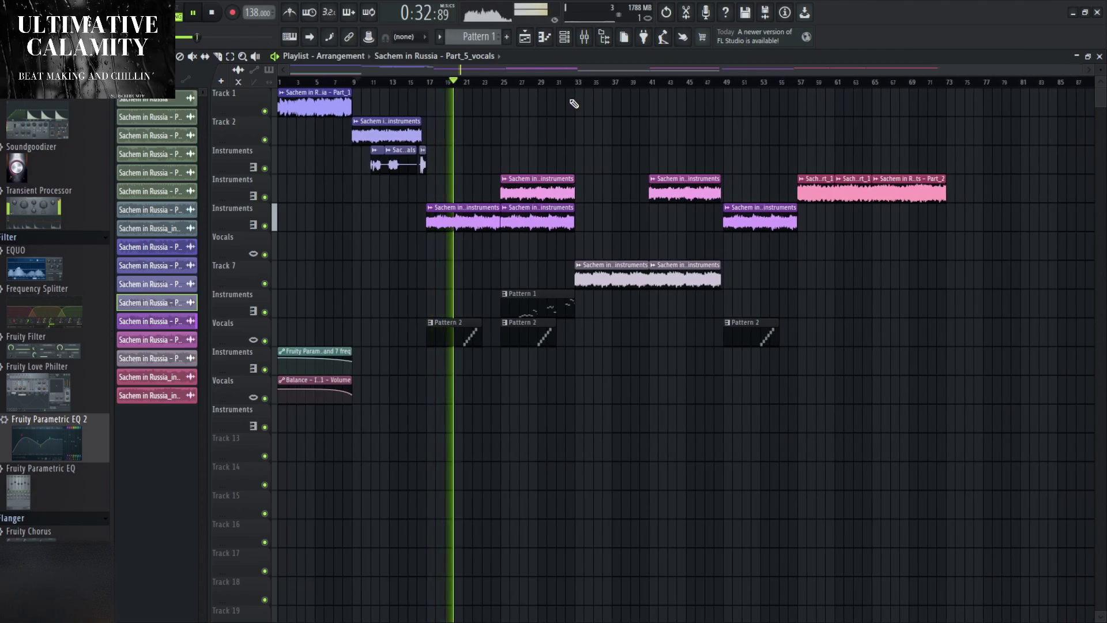
left_click(537, 200)
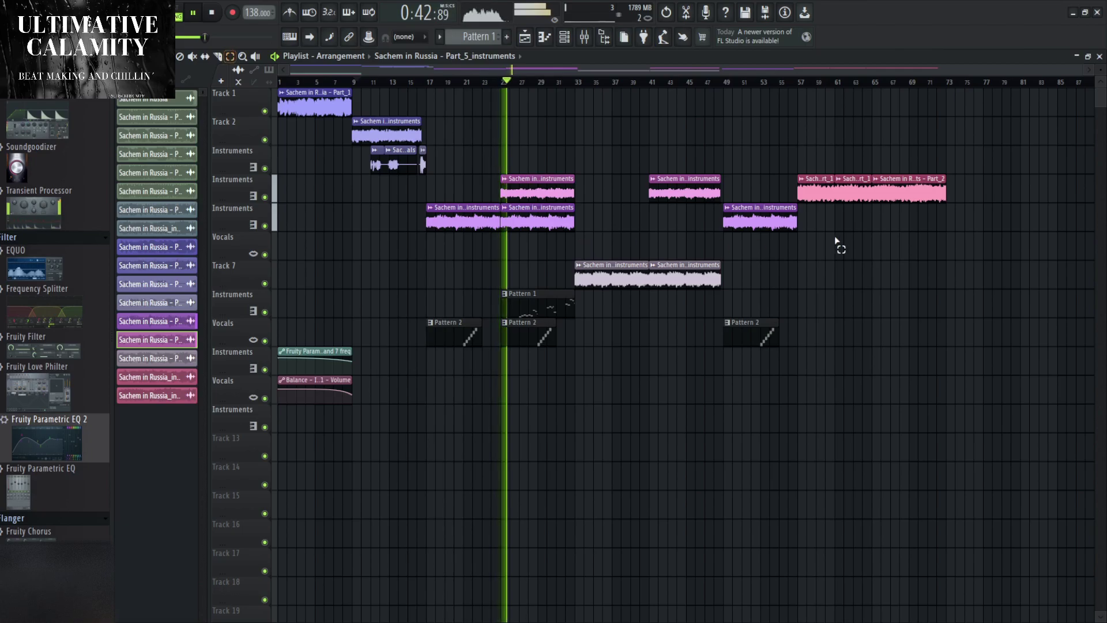
Select all clips on the first five tracks and add very short fade-outs at the clip ends near bar 33.
left_click_drag(834, 259, 295, 90)
left_click_drag(917, 256, 278, 92)
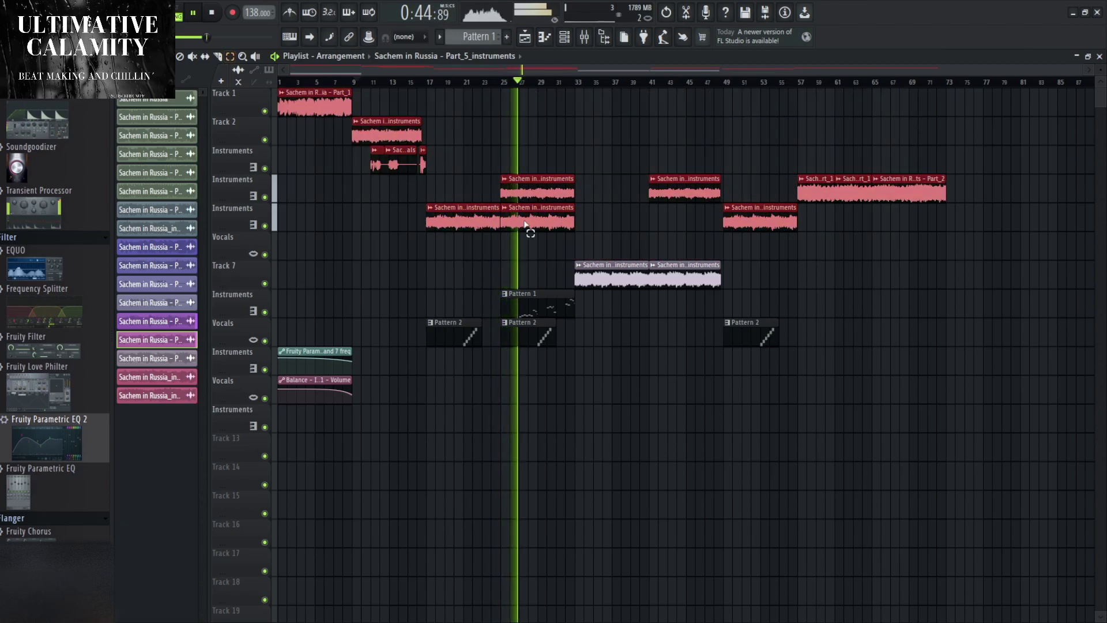
scroll(561, 227, "up", 8)
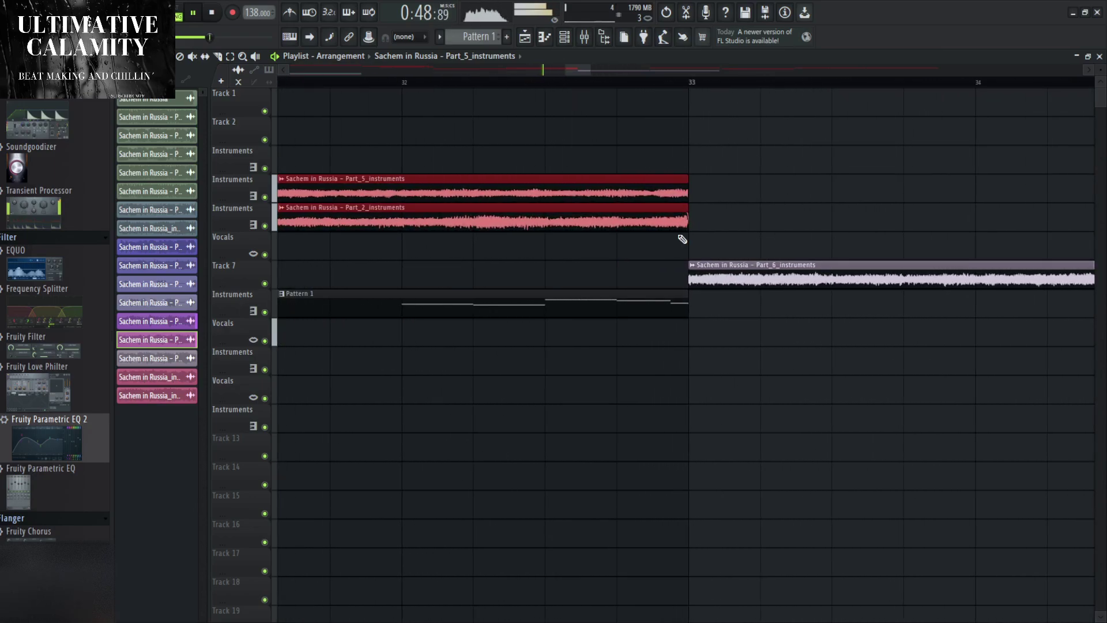
scroll(683, 238, "up", 3)
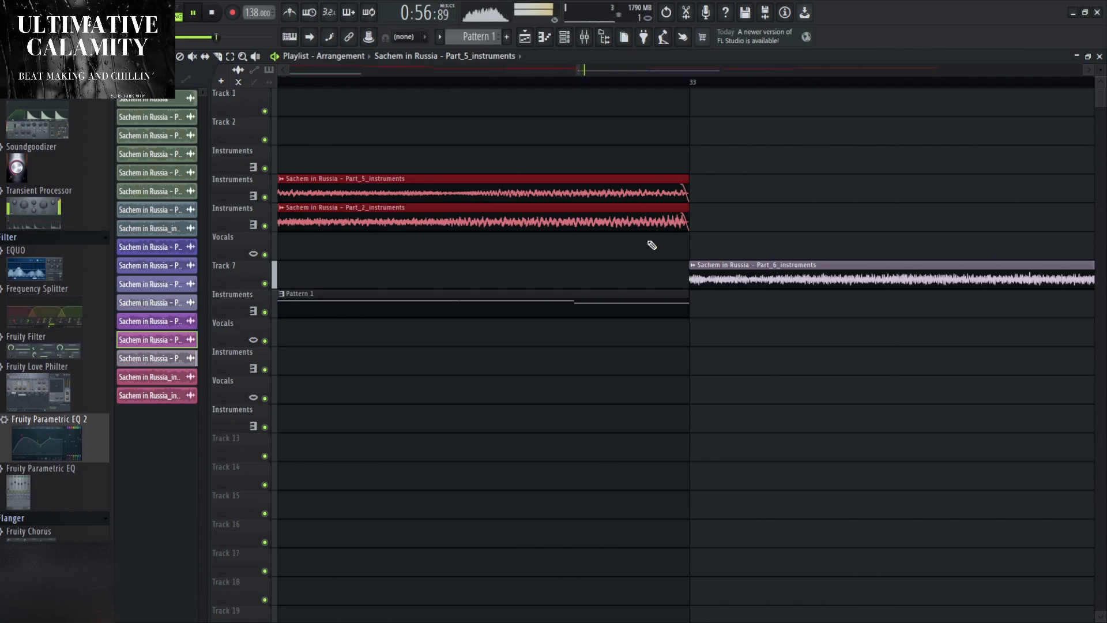
scroll(554, 261, "down", 5)
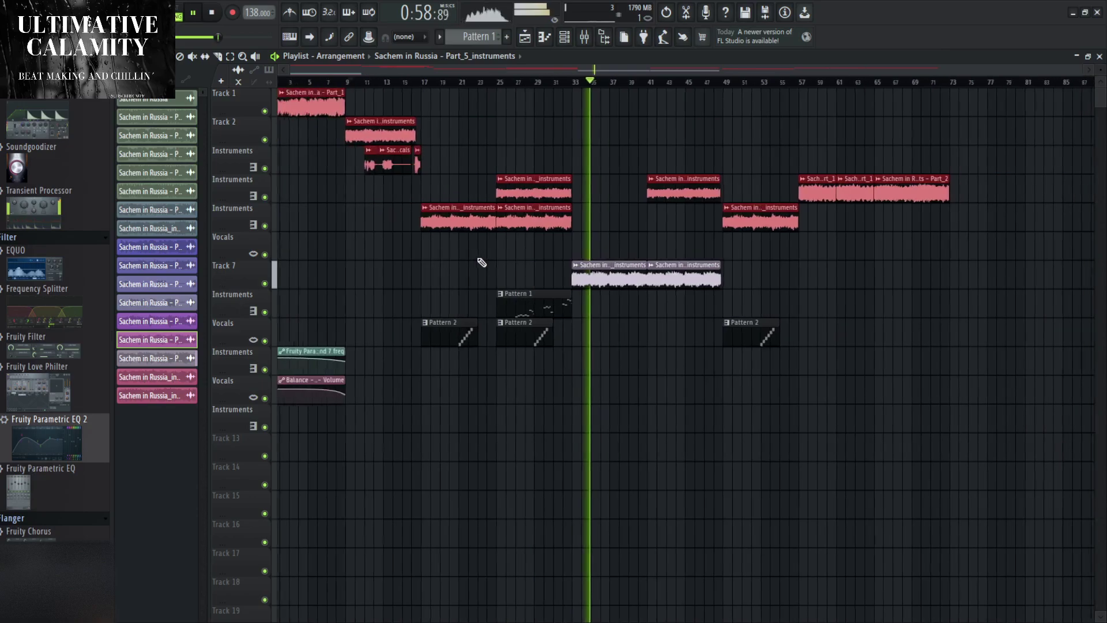
Inspect the clip edges where Part_5_vocals meets Part_2_instruments at bar 17.
scroll(445, 264, "up", 10)
scroll(433, 259, "up", 2)
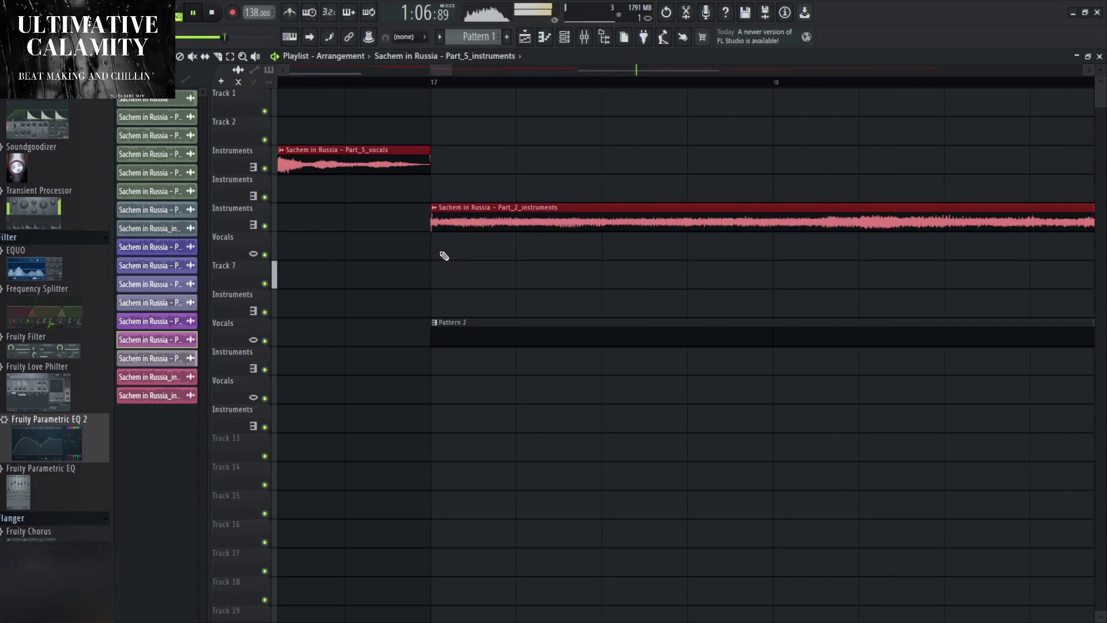
scroll(427, 266, "down", 5)
scroll(403, 281, "down", 2)
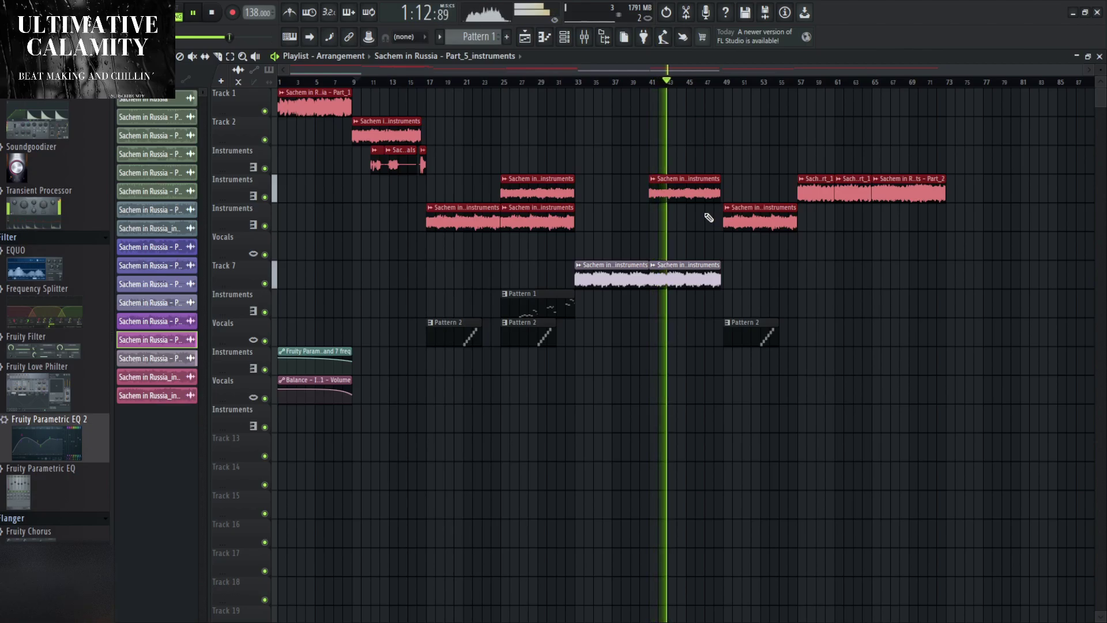
Clear the current selection and delete the Part_2_instruments clip at bar 49 on the fifth track.
key("ctrl+d")
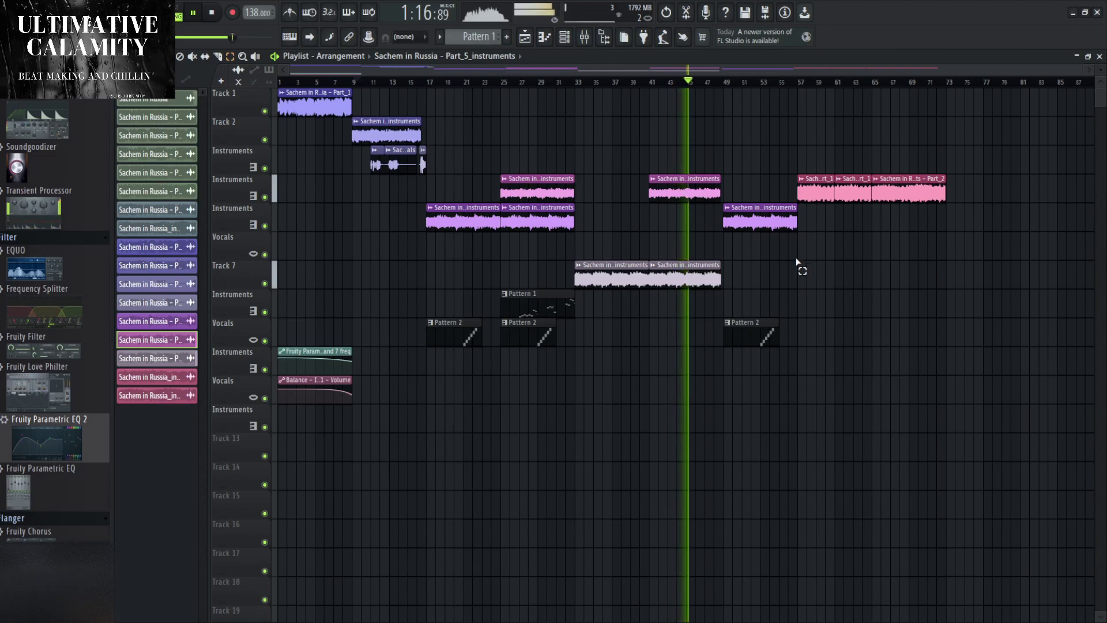
left_click_drag(793, 260, 724, 206)
key("Delete")
Move the three closing Part_1 and Part_2 instruments clips earlier to start at bar 49, and play the transition from about bar 48.
left_click_drag(825, 223, 904, 183)
left_click_drag(812, 178, 741, 174)
scroll(741, 234, "up", 5)
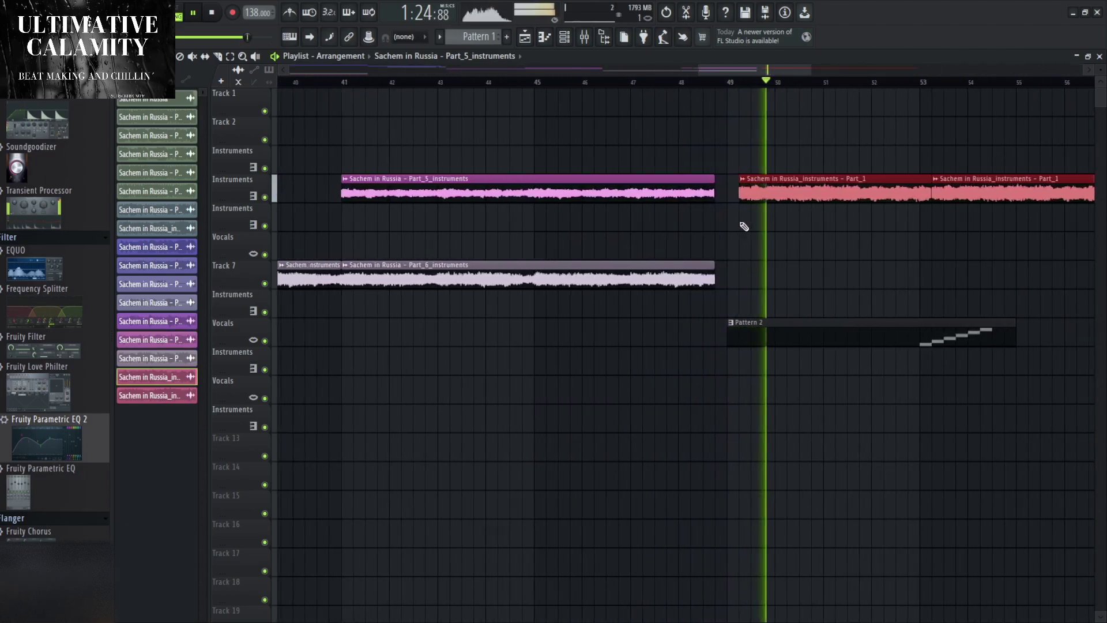
left_click(651, 82)
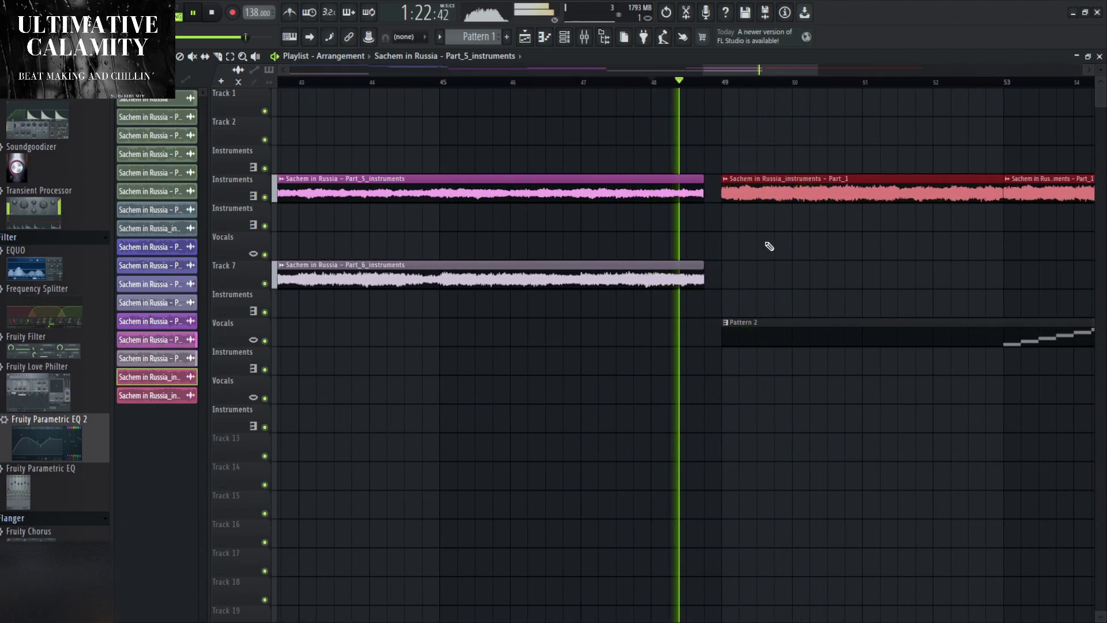
scroll(796, 265, "down", 6)
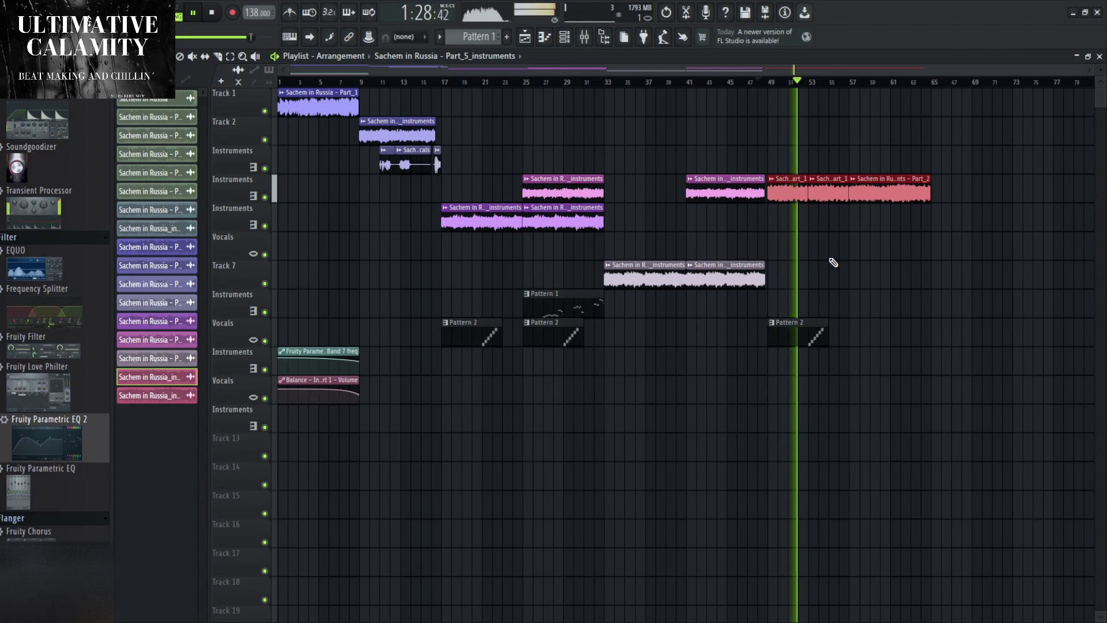
Try a copy of Pattern 1 at bar 57 and remove it, and delete the Pattern 2 clip at bar 25.
left_click(586, 303)
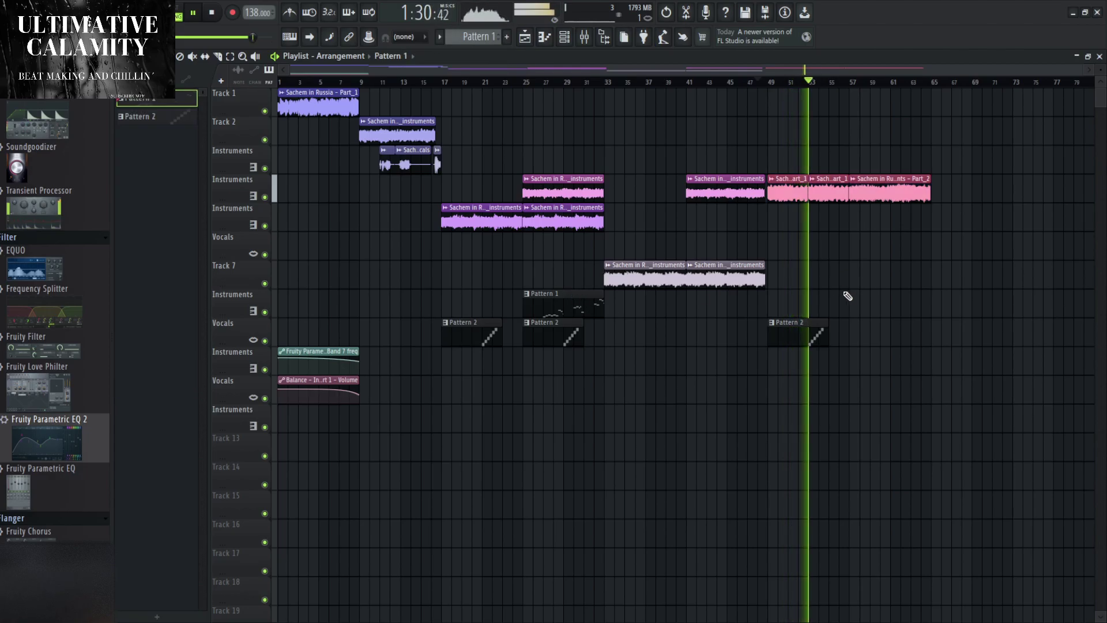
left_click(865, 300)
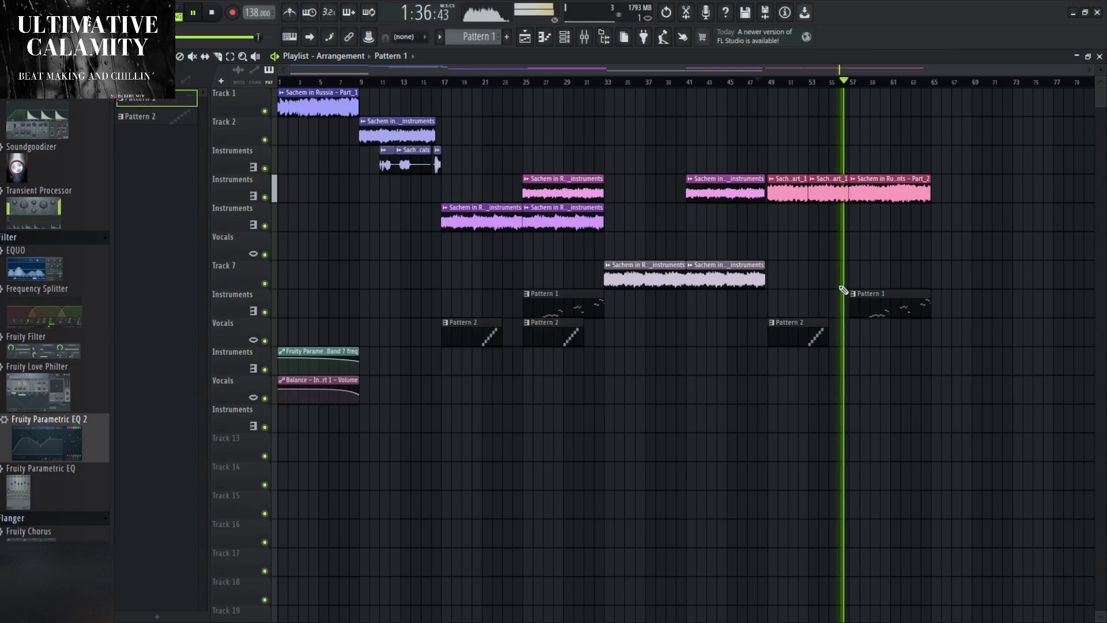
right_click(554, 333)
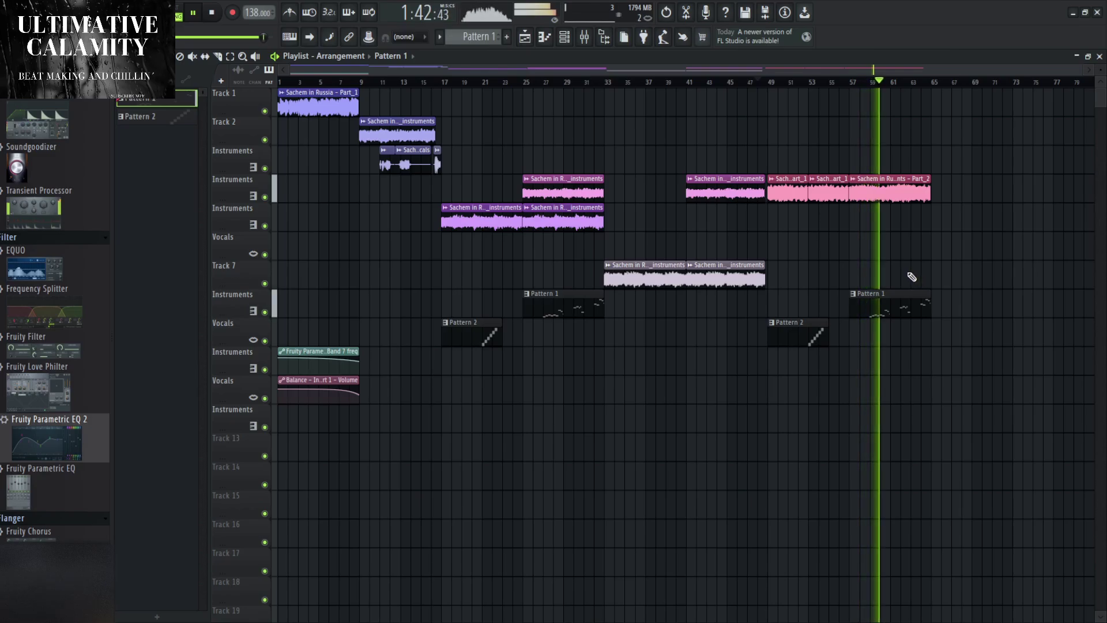
right_click(904, 302)
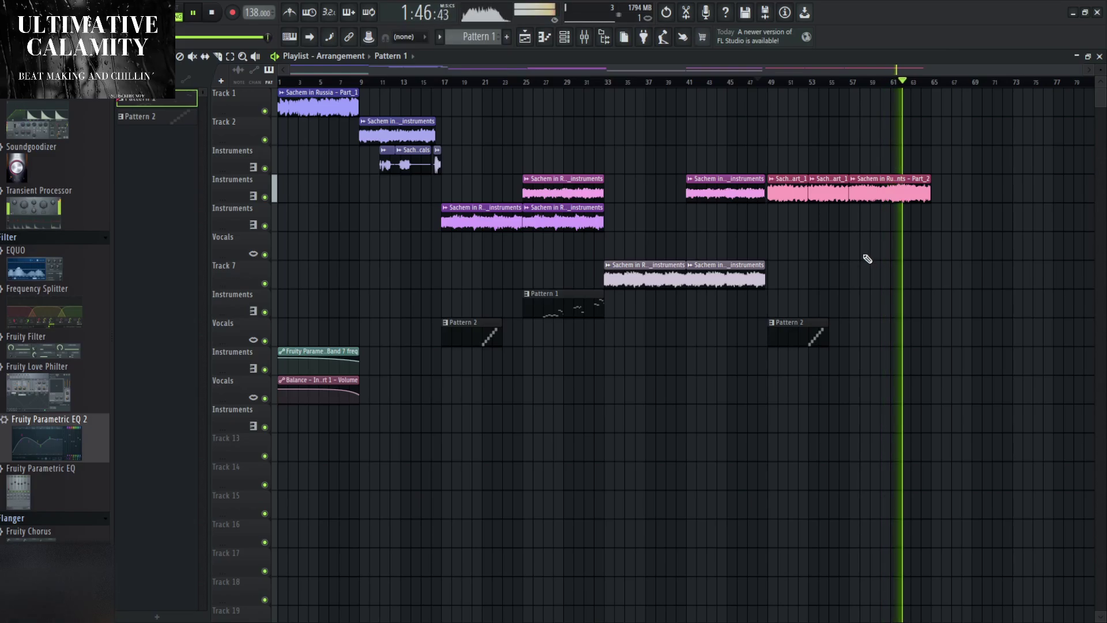
Duplicate the three closing clips at bar 65 and delete the last two copies, keeping only the first Part_1 copy.
left_click_drag(892, 201, 791, 147)
key("ctrl+b")
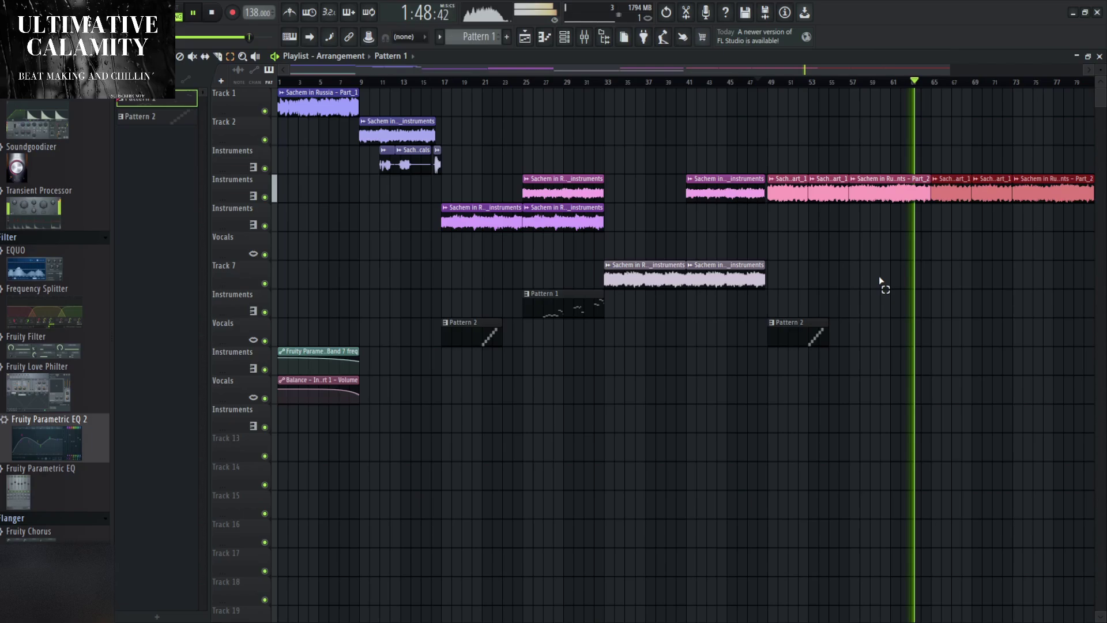
scroll(891, 282, "down", 2)
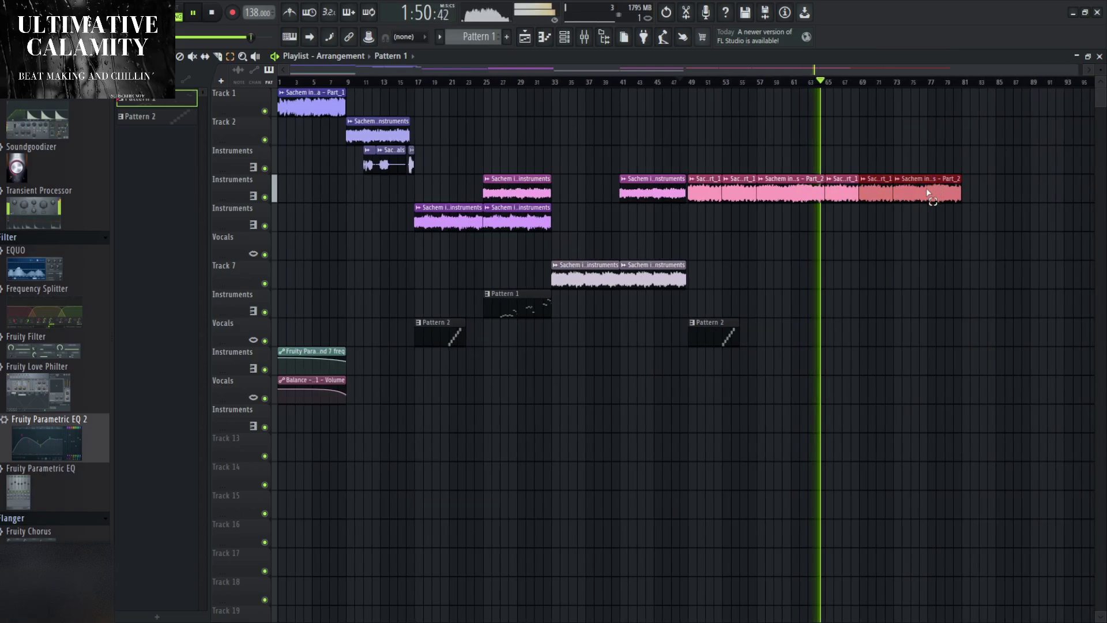
right_click(929, 190)
Add a fade-out spanning the whole final Part_1 clip from bar 65 to 69, and briefly play the song's opening.
scroll(855, 242, "up", 3)
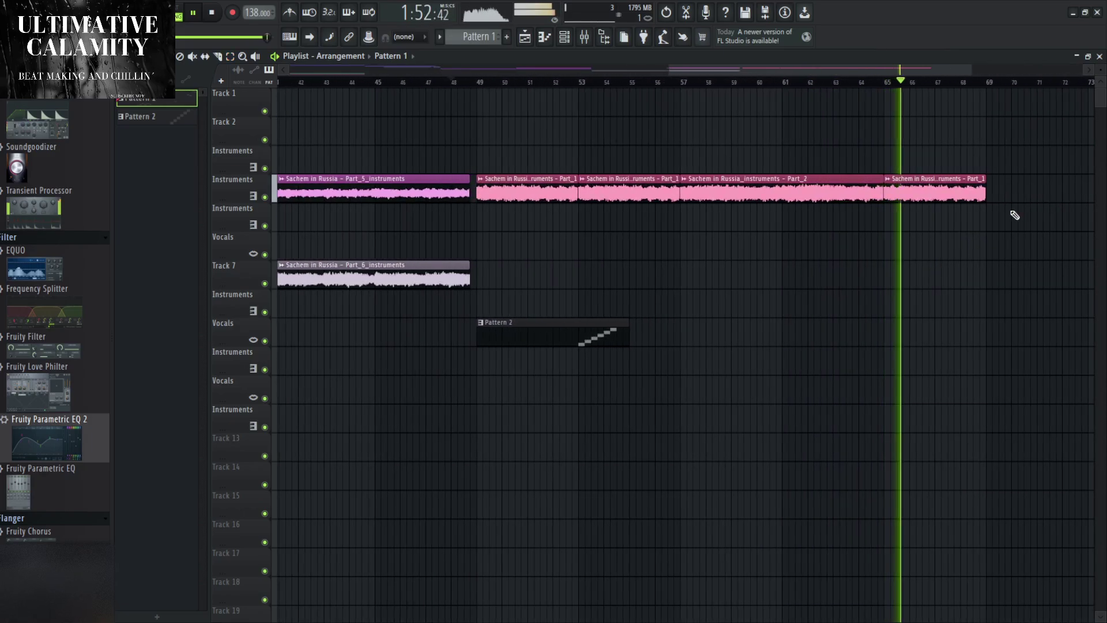
left_click_drag(985, 180, 887, 181)
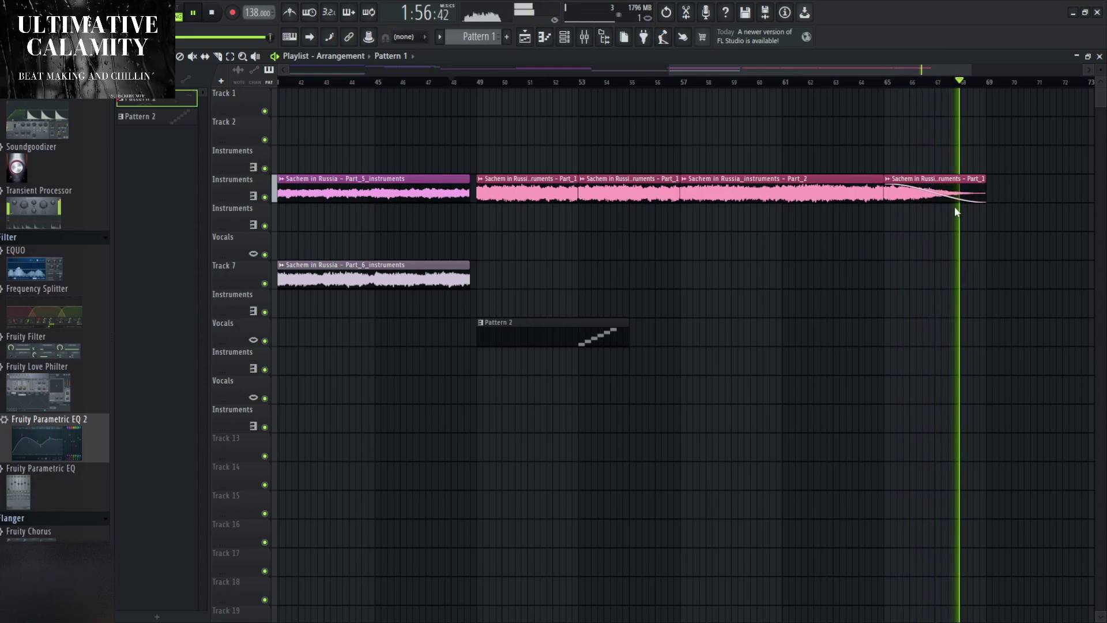
scroll(894, 267, "down", 4)
key("space")
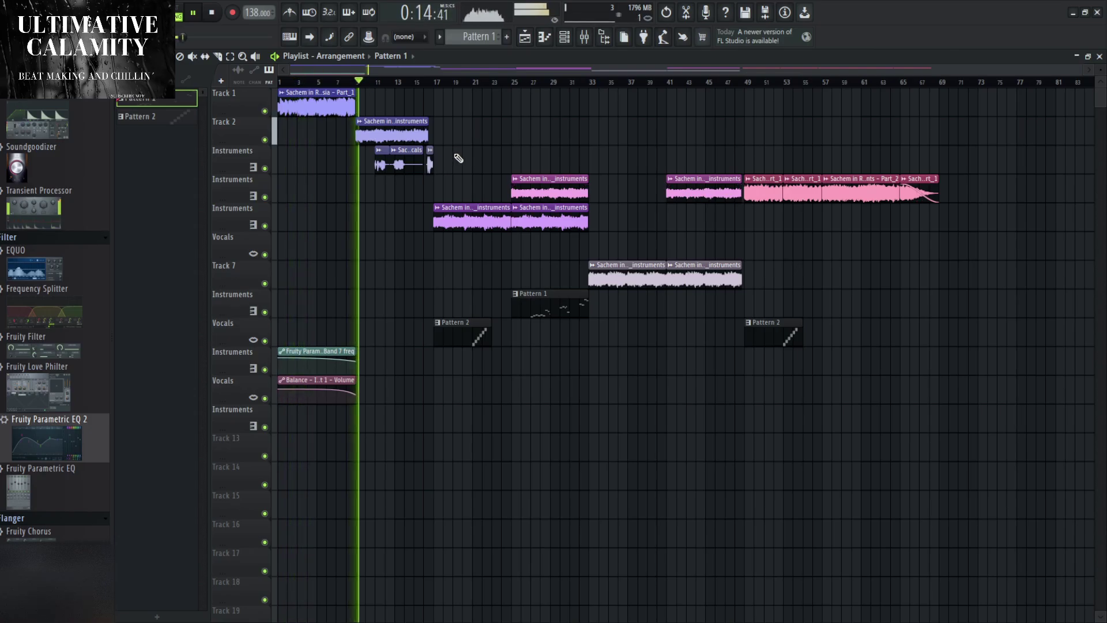
left_click(213, 13)
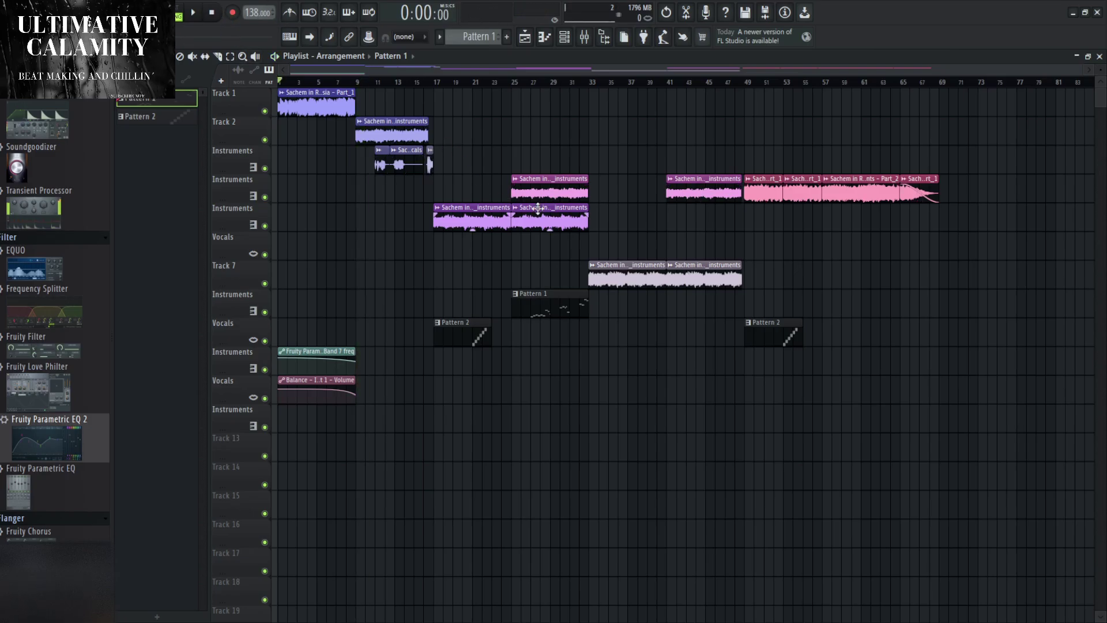
Select all audio, pattern and automation clips from Track 7 downward and move them up one track.
left_click_drag(816, 439, 291, 290)
key("shift+Up")
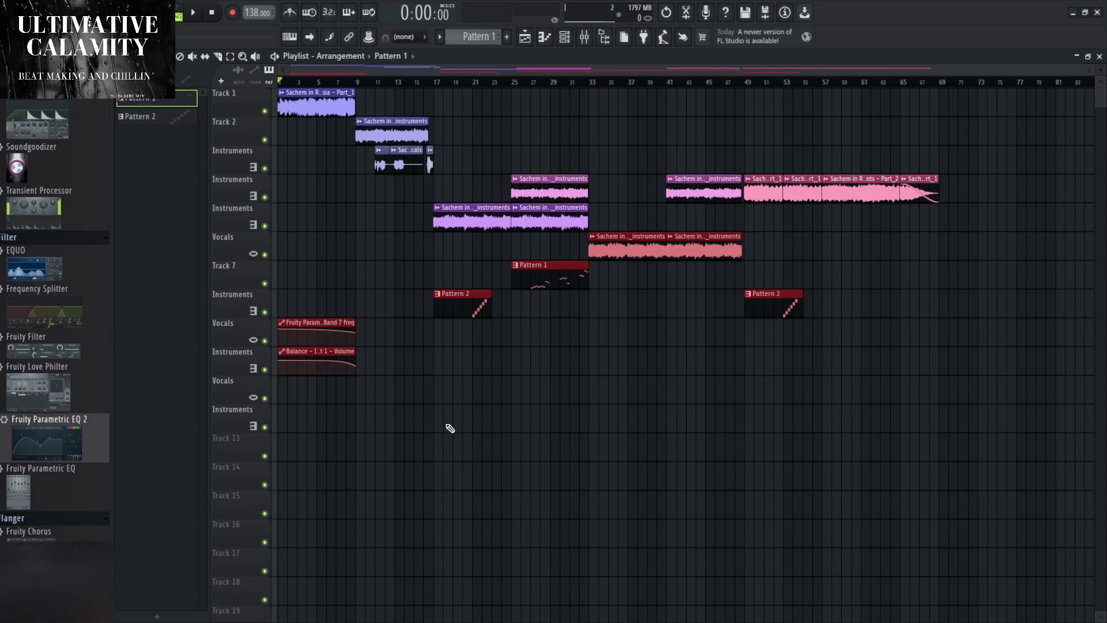
left_click(438, 103)
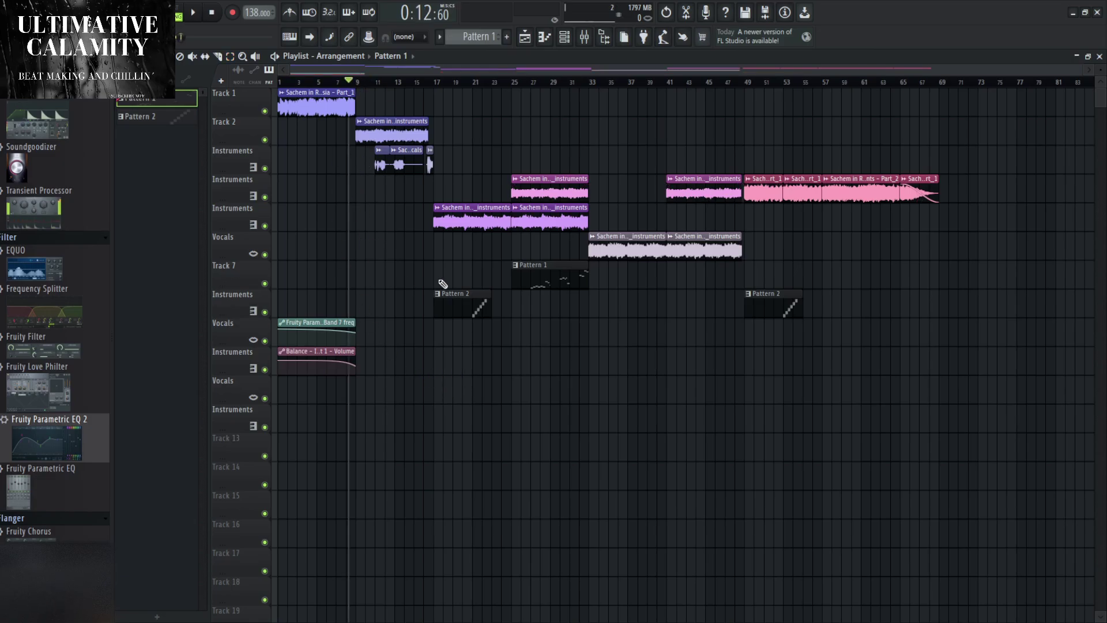
Check the Insert 1 effects in the mixer and the dynamics plugins in the browser, and return to the playlist around bar 9.
scroll(407, 283, "up", 5)
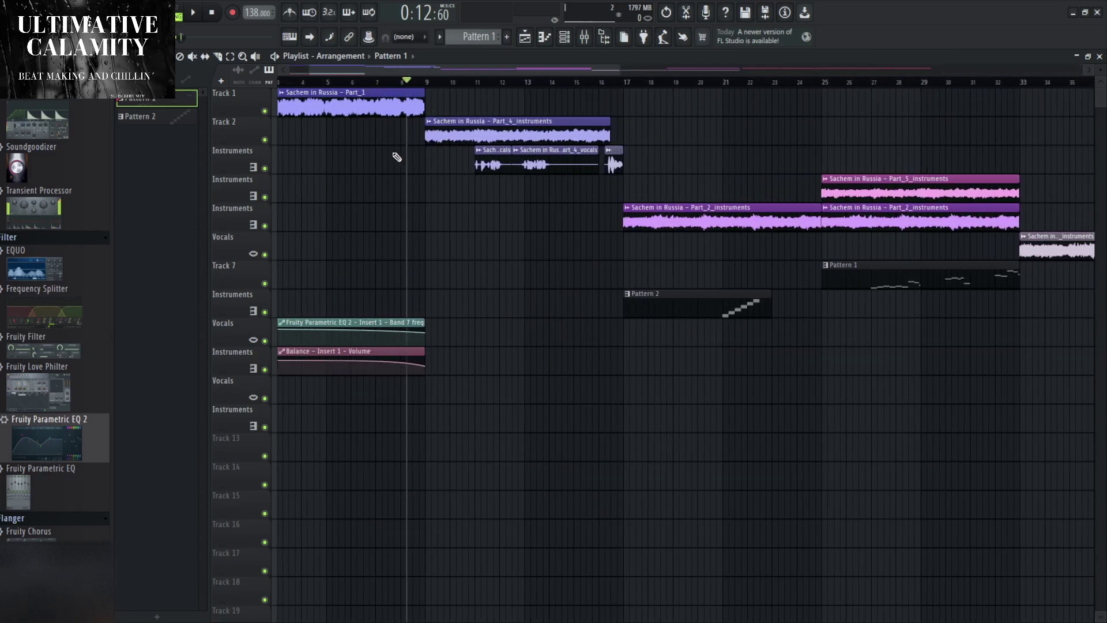
scroll(394, 149, "up", 3)
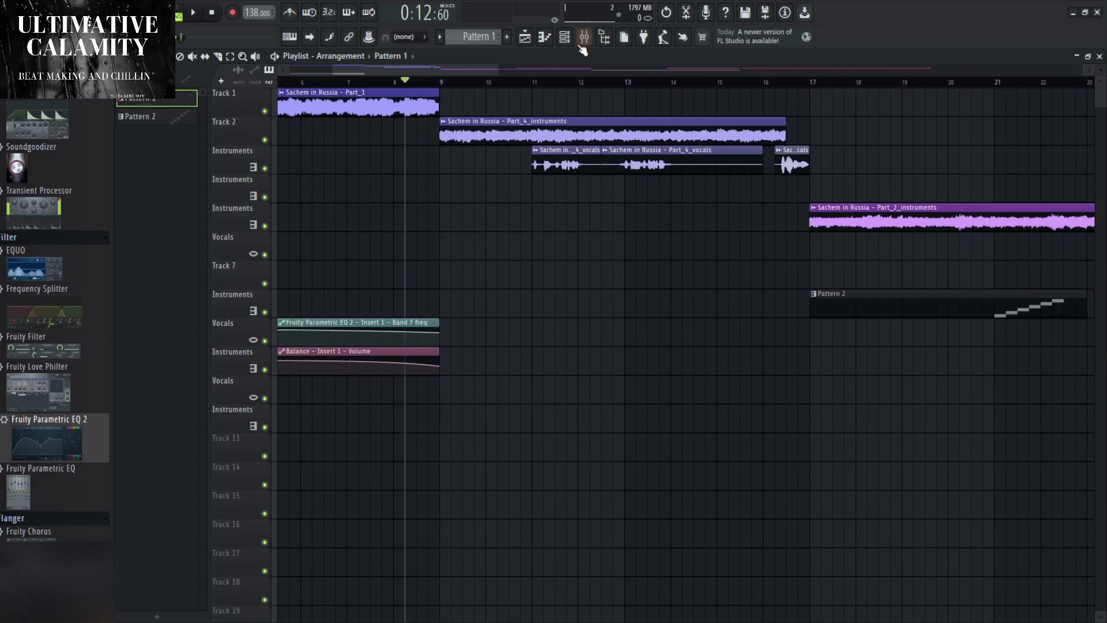
key("F9")
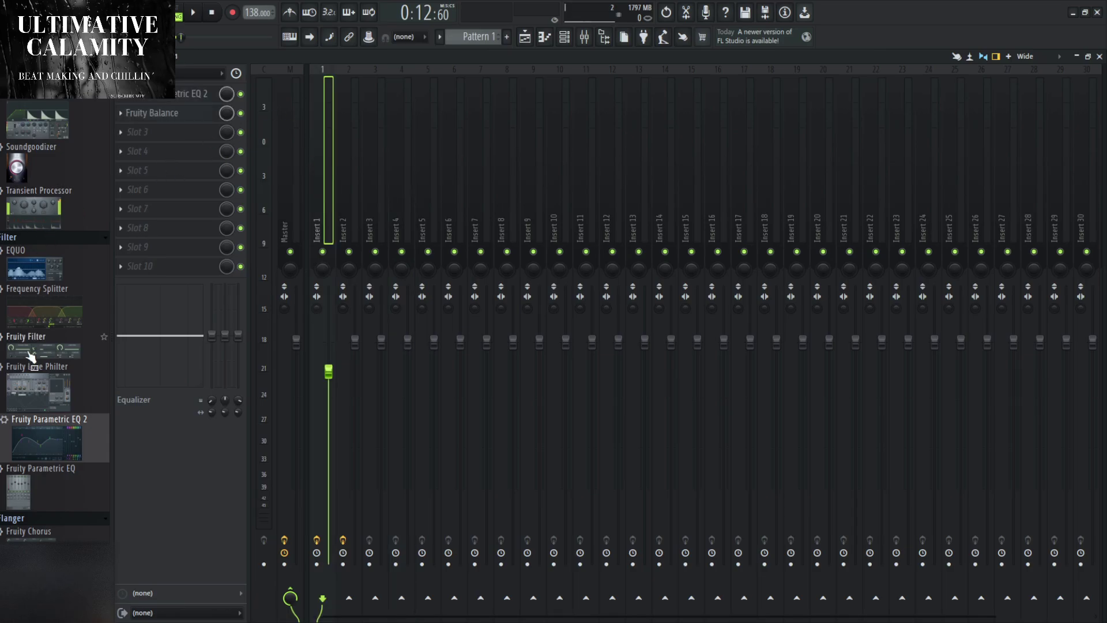
scroll(28, 351, "up", 6)
left_click(1099, 56)
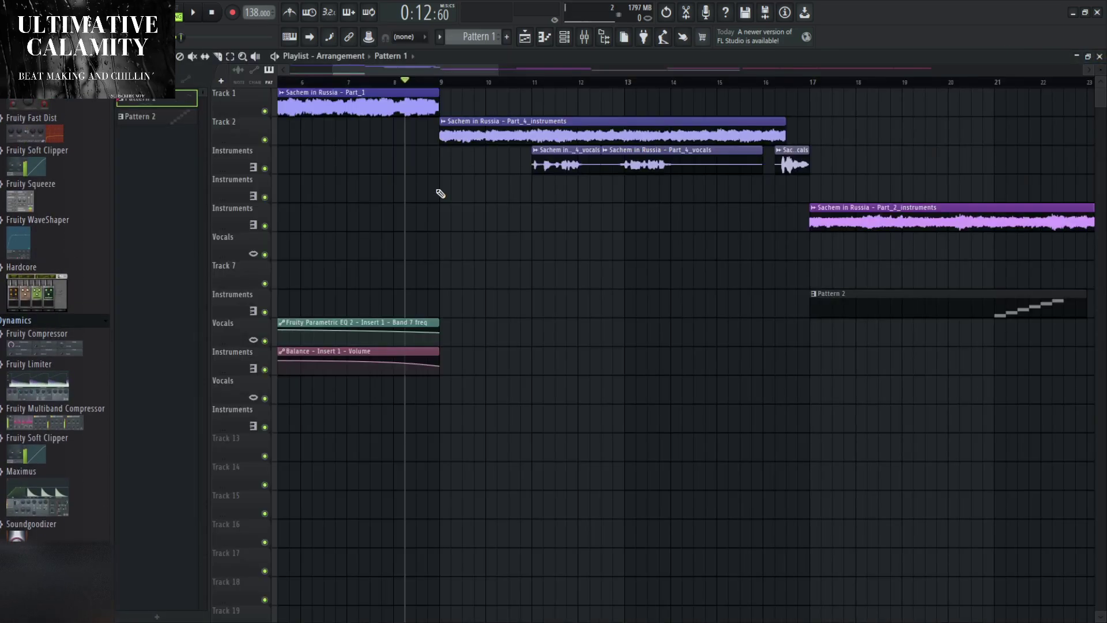
scroll(391, 249, "down", 4)
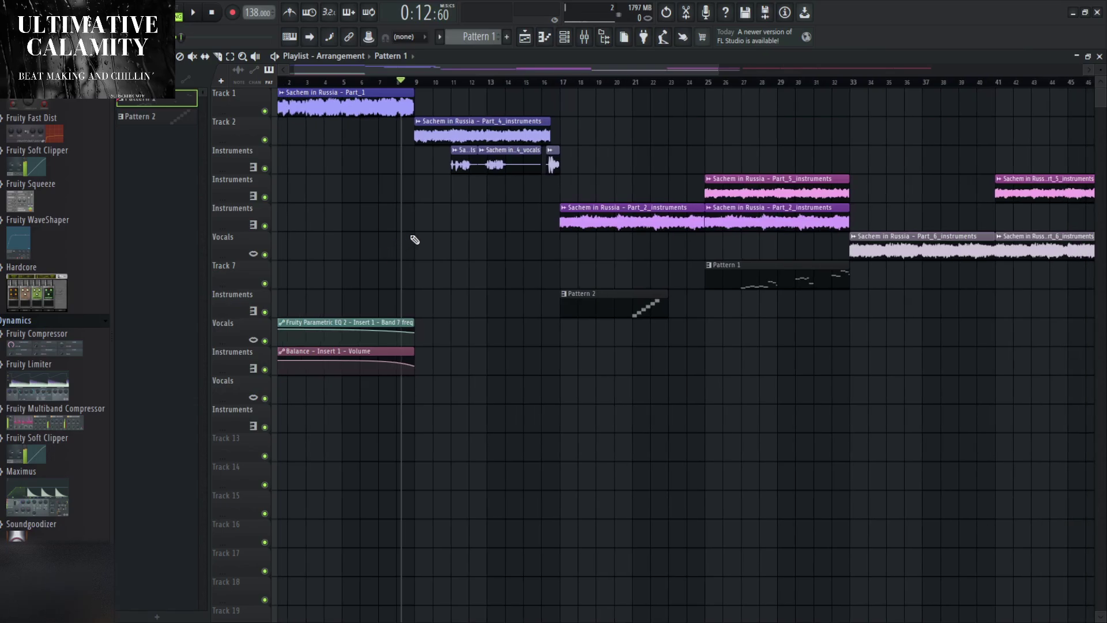
scroll(412, 233, "up", 4)
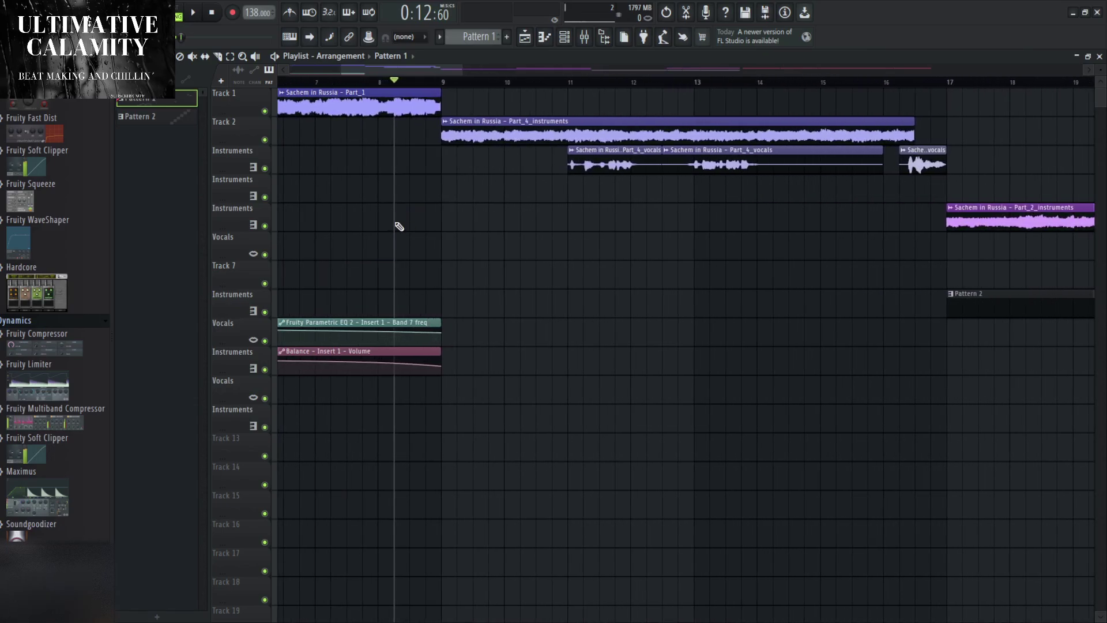
Play short passages before bar 9 to check the transition from Part_1 into Part_4_instruments.
key("space")
key("space")
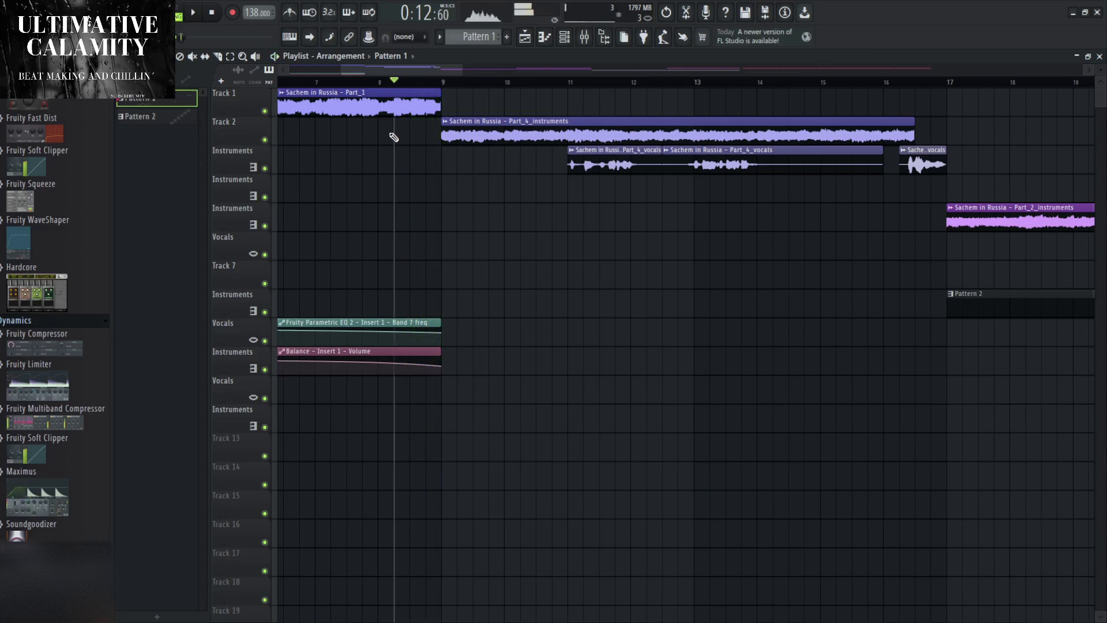
scroll(427, 190, "down", 2)
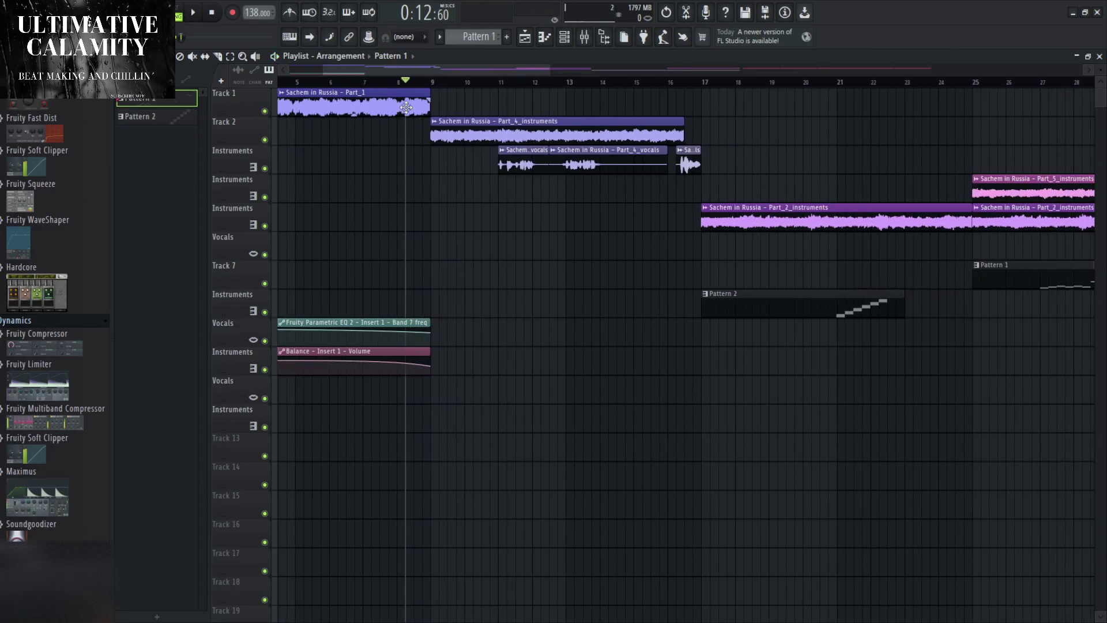
scroll(453, 265, "down", 2)
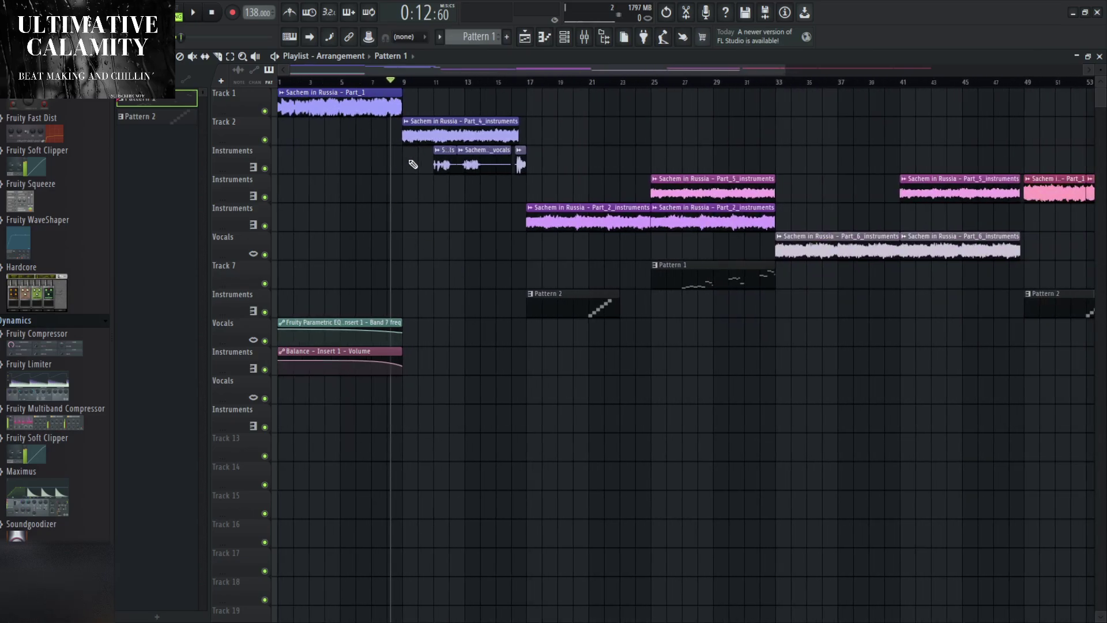
scroll(383, 188, "up", 3)
key("space")
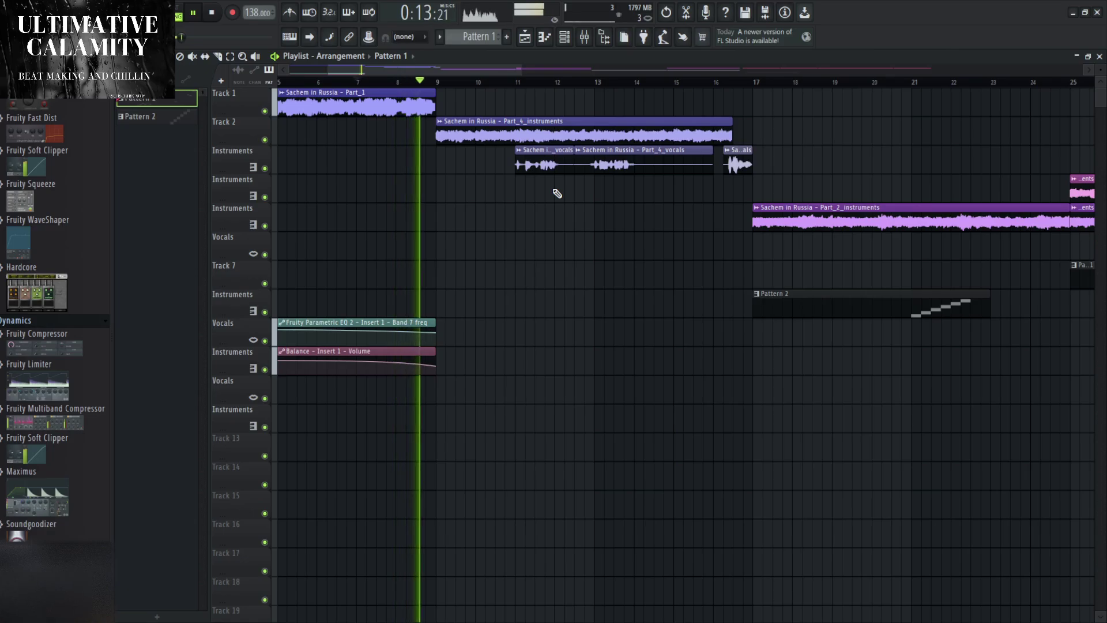
key("space")
scroll(440, 231, "down", 2)
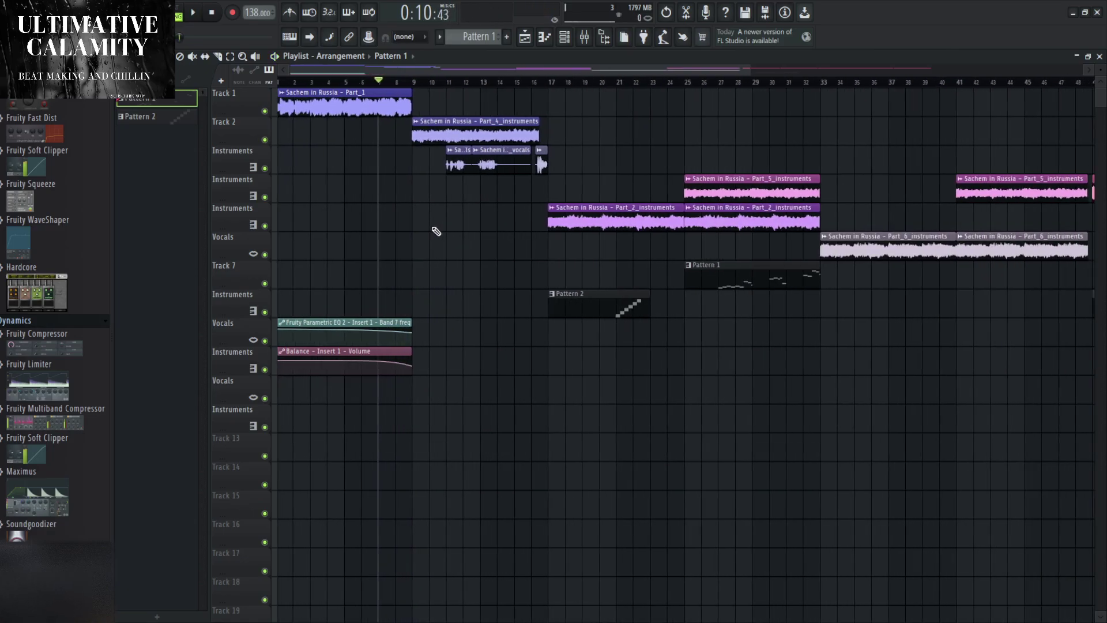
scroll(403, 225, "down", 2)
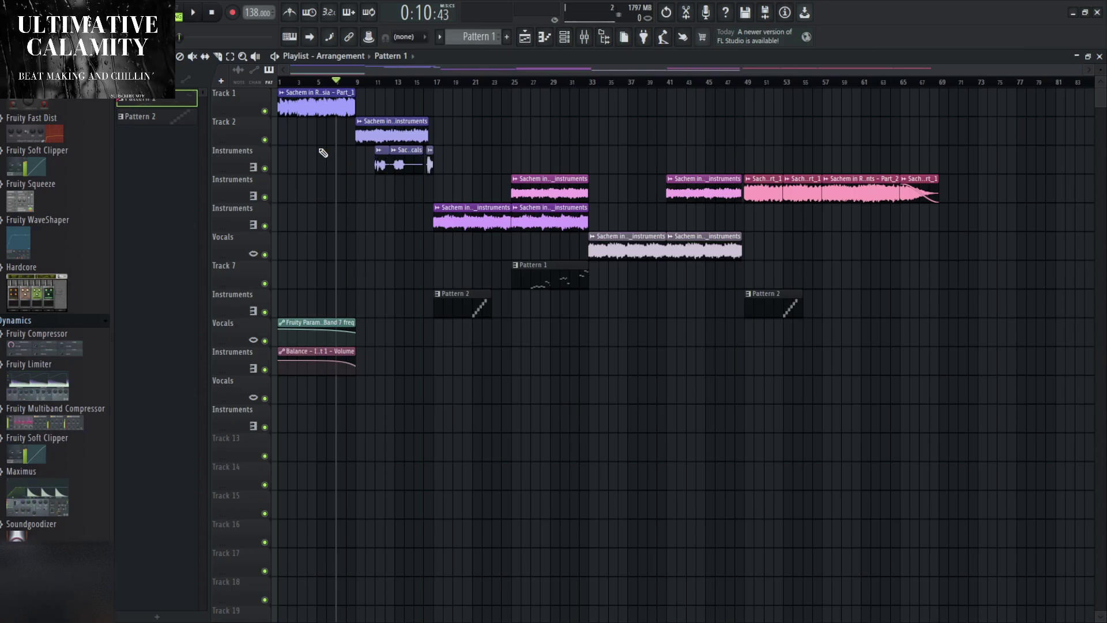
left_click(352, 84)
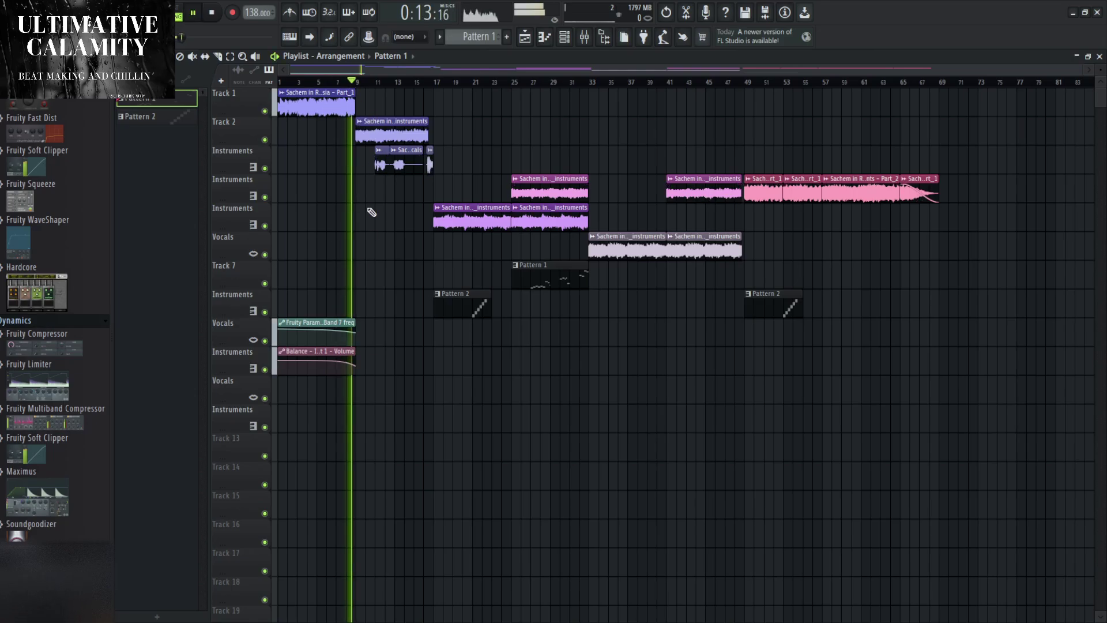
scroll(369, 237, "up", 3)
scroll(392, 271, "down", 2)
scroll(380, 259, "down", 1)
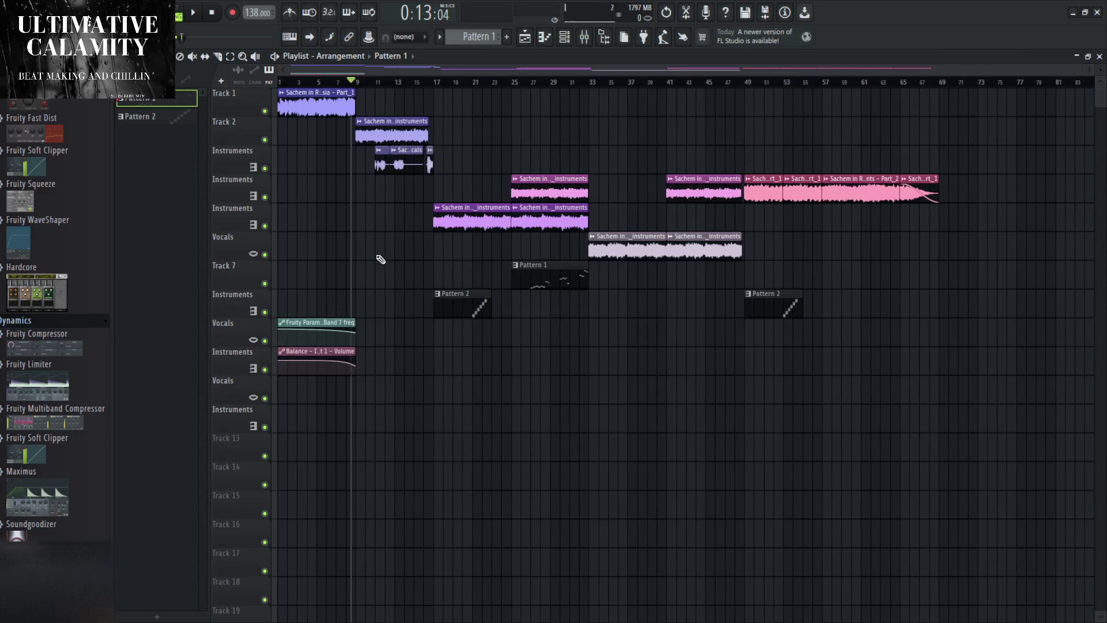
Play the transition into Part_2_instruments at bar 17 and raise the project tempo to 154 BPM.
scroll(404, 254, "up", 5)
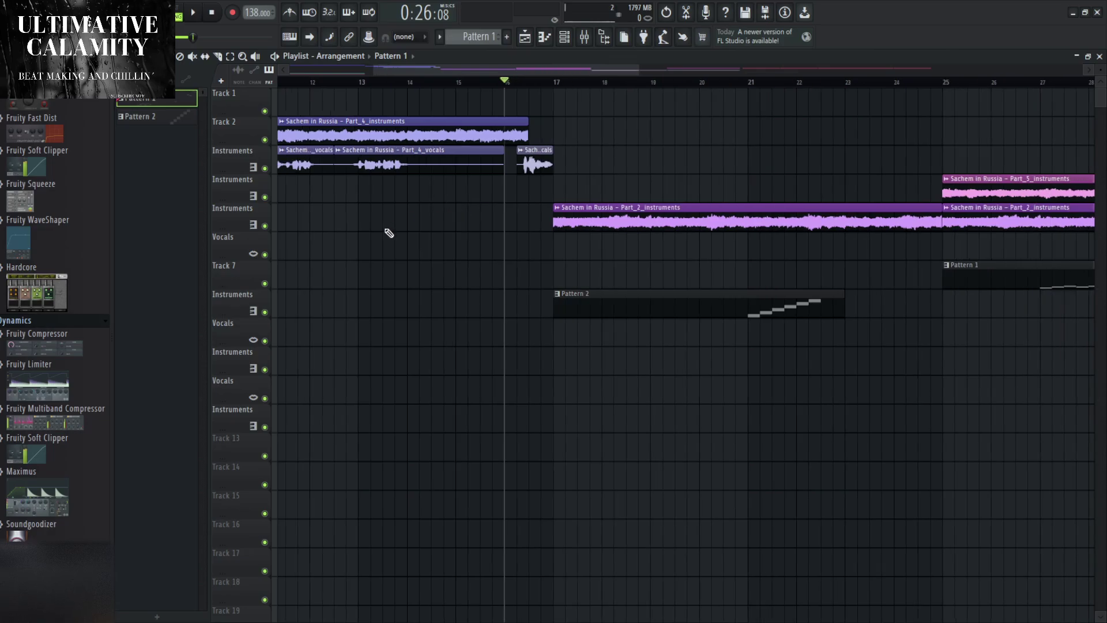
scroll(363, 252, "down", 4)
scroll(358, 241, "up", 5)
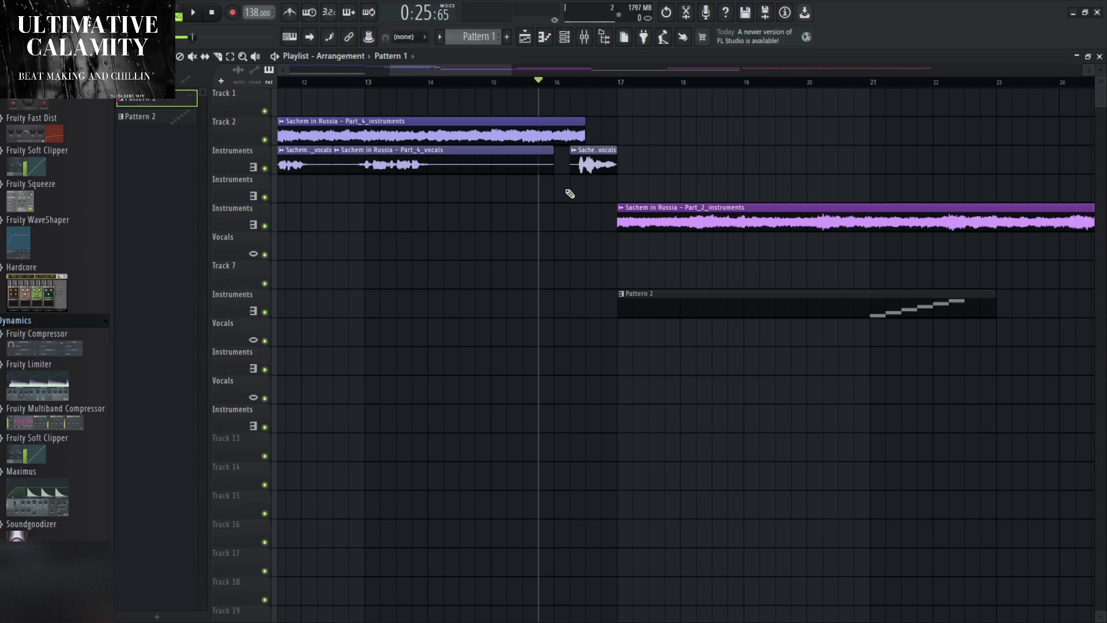
key("space")
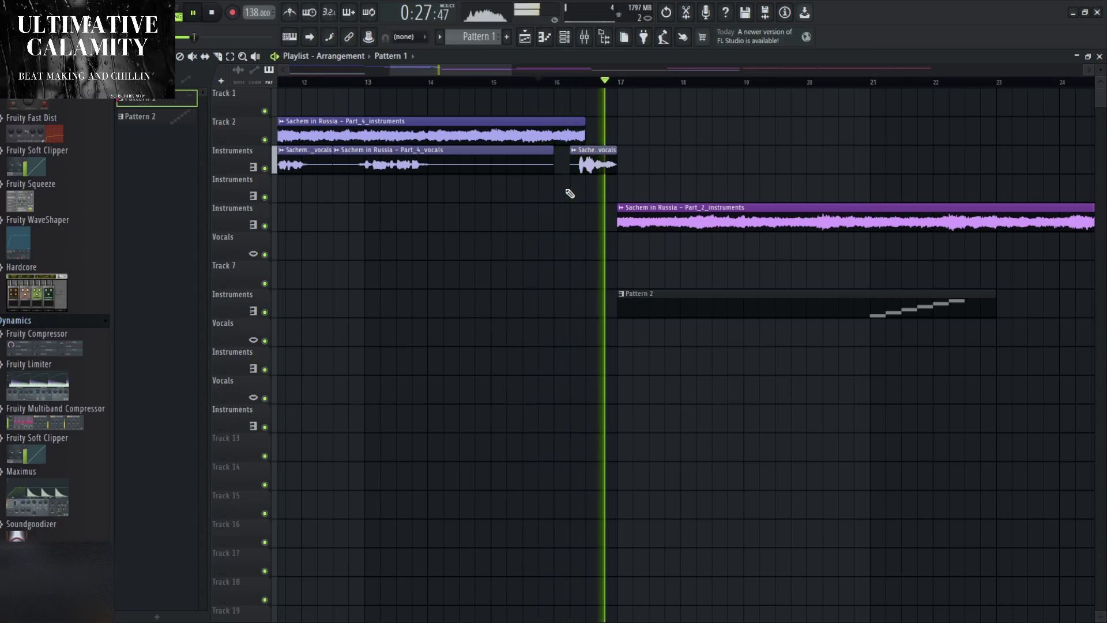
scroll(438, 271, "down", 5)
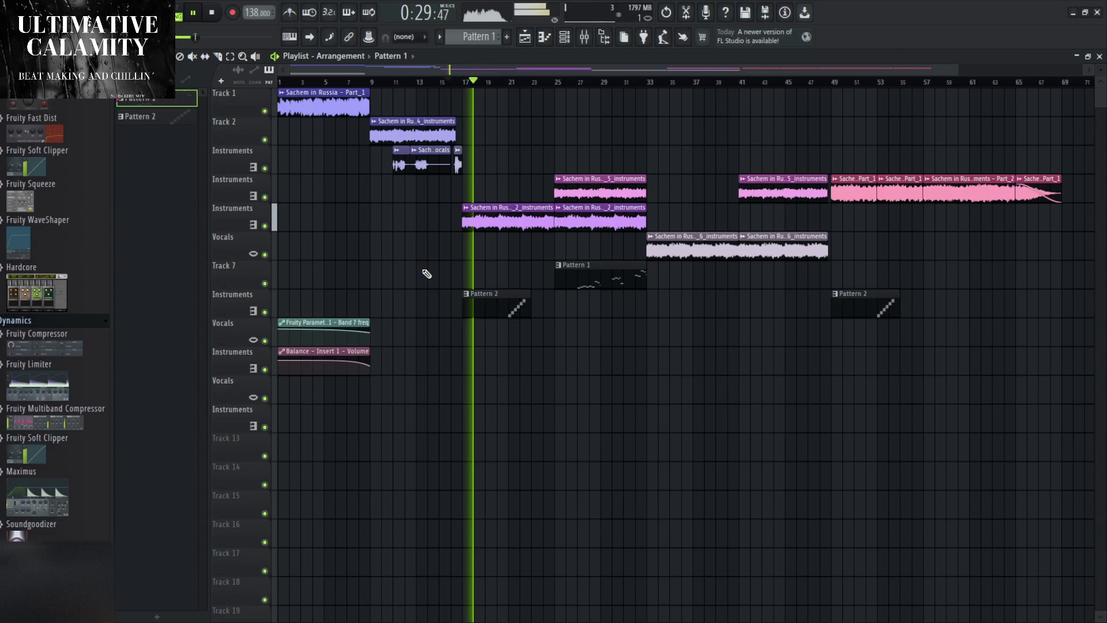
scroll(254, 17, "up", 16)
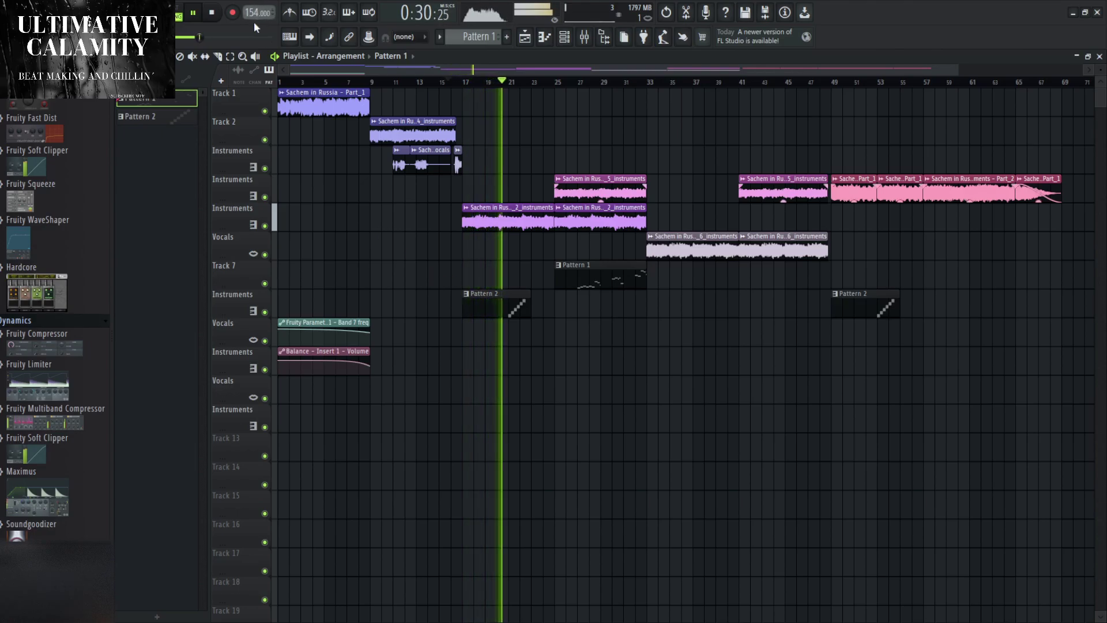
Lower the project tempo to 138 BPM during playback.
scroll(254, 20, "down", 19)
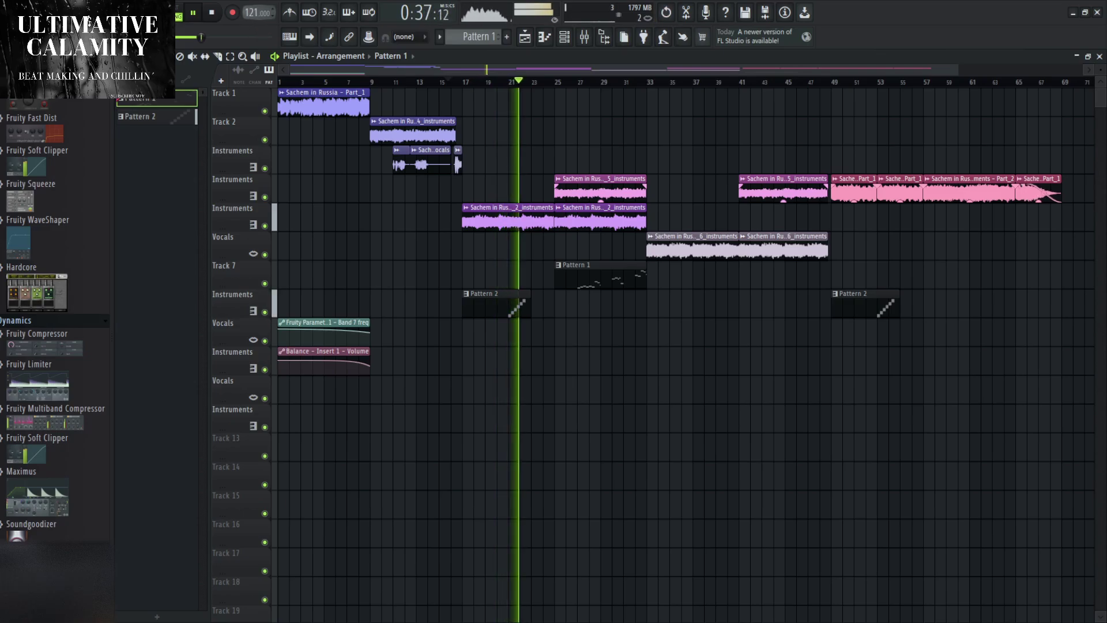
scroll(256, 13, "down", 20)
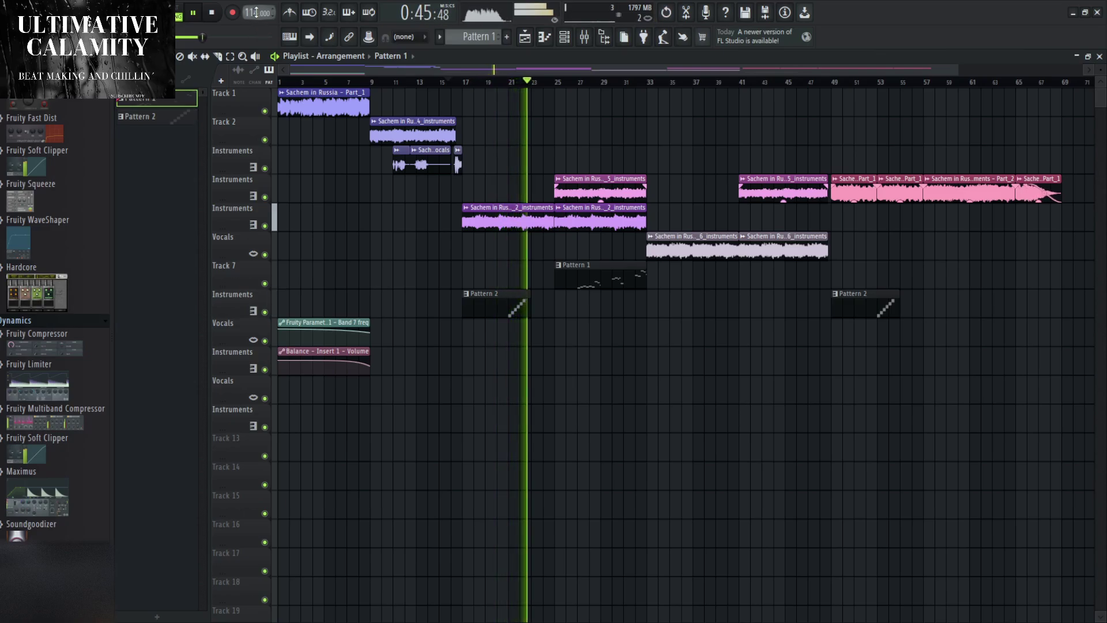
scroll(255, 12, "up", 20)
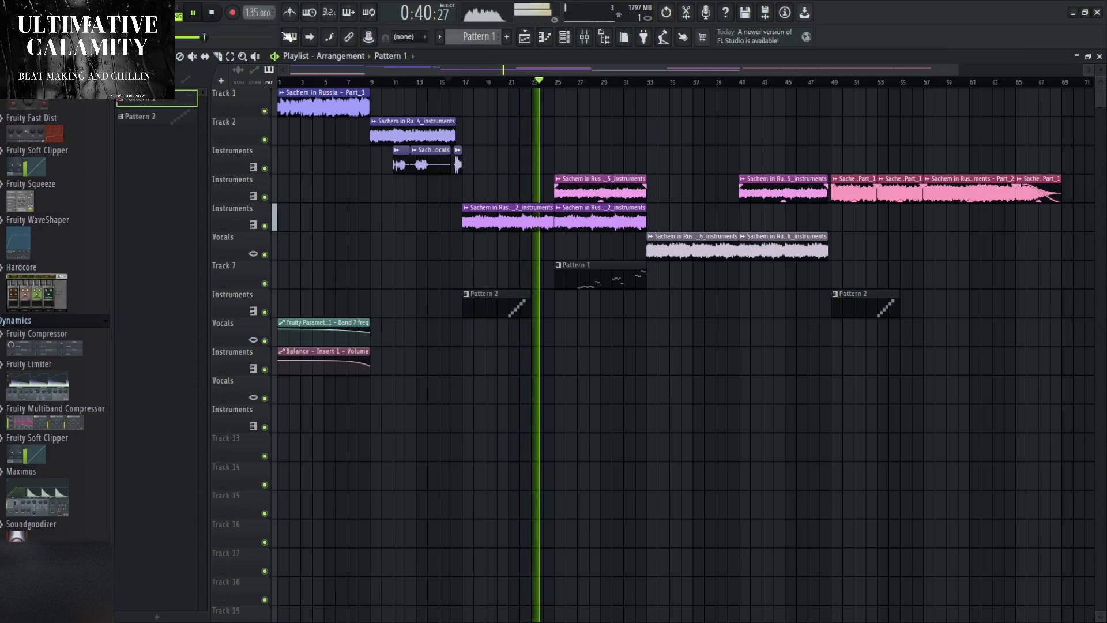
scroll(254, 13, "up", 3)
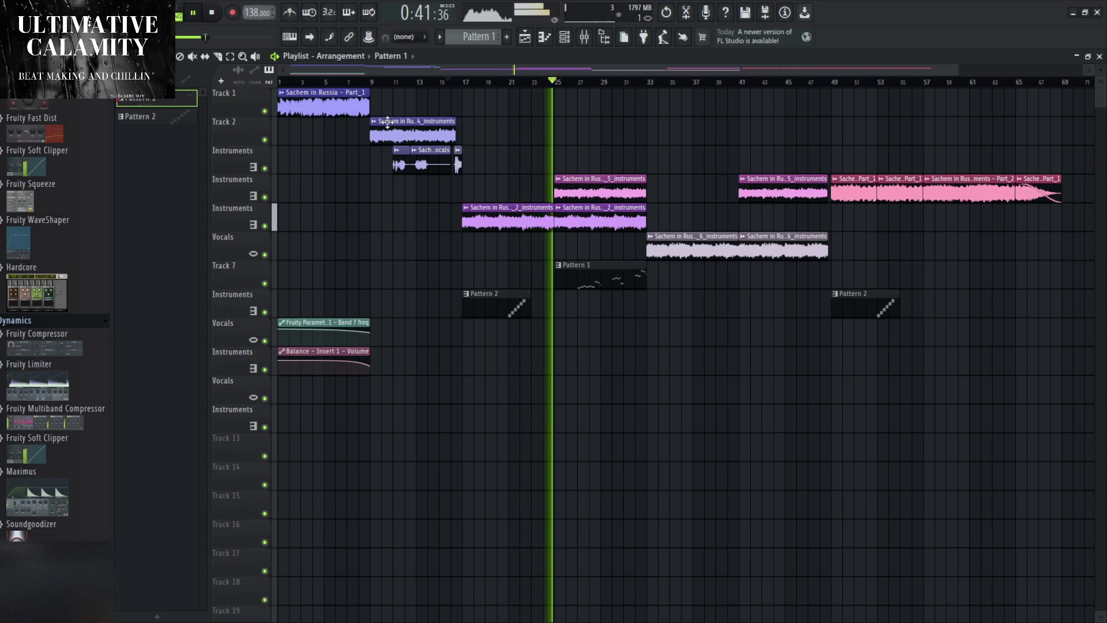
Try a copy of the Part_4_instruments clip at bar 33 on Track 2 with a longer Part_5_instruments fade-out before it, and delete the copy.
scroll(662, 335, "down", 1)
scroll(663, 334, "down", 1)
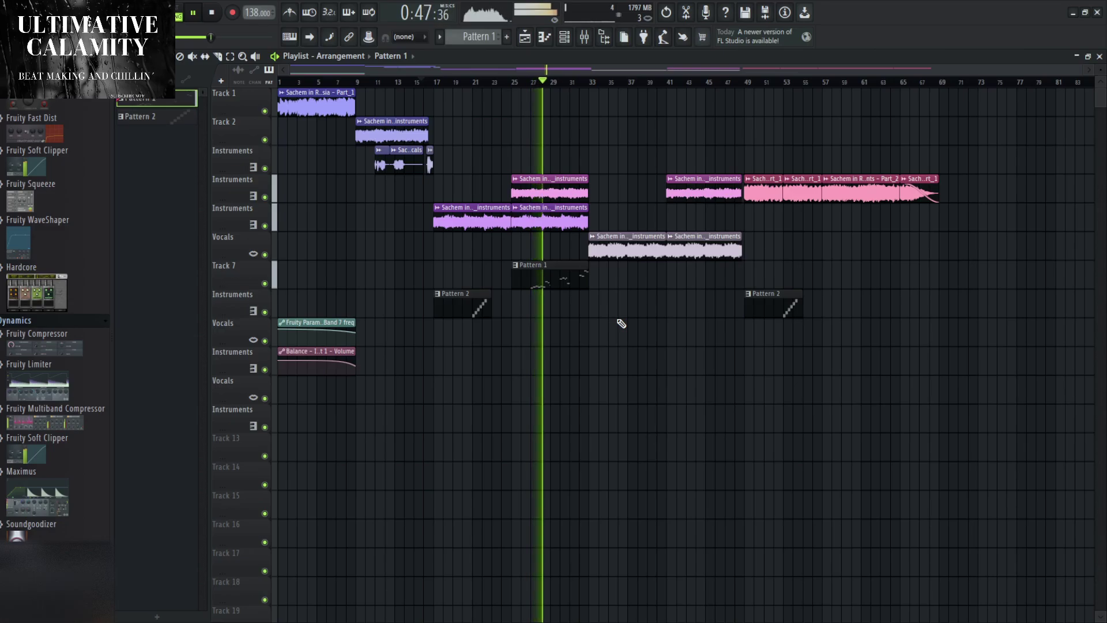
left_click(394, 119)
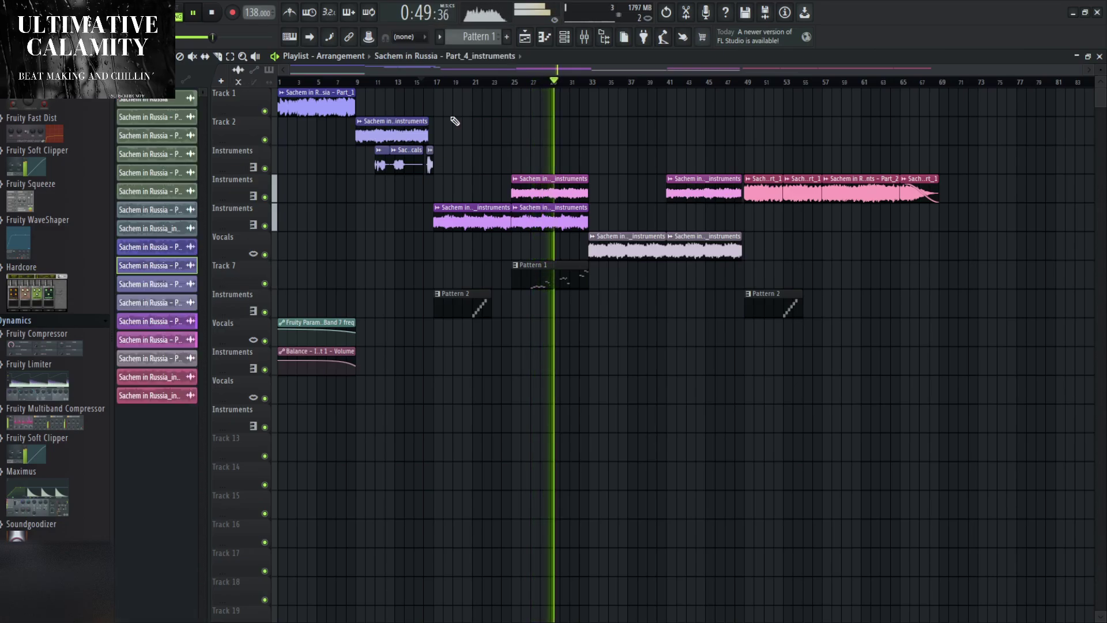
left_click(594, 138)
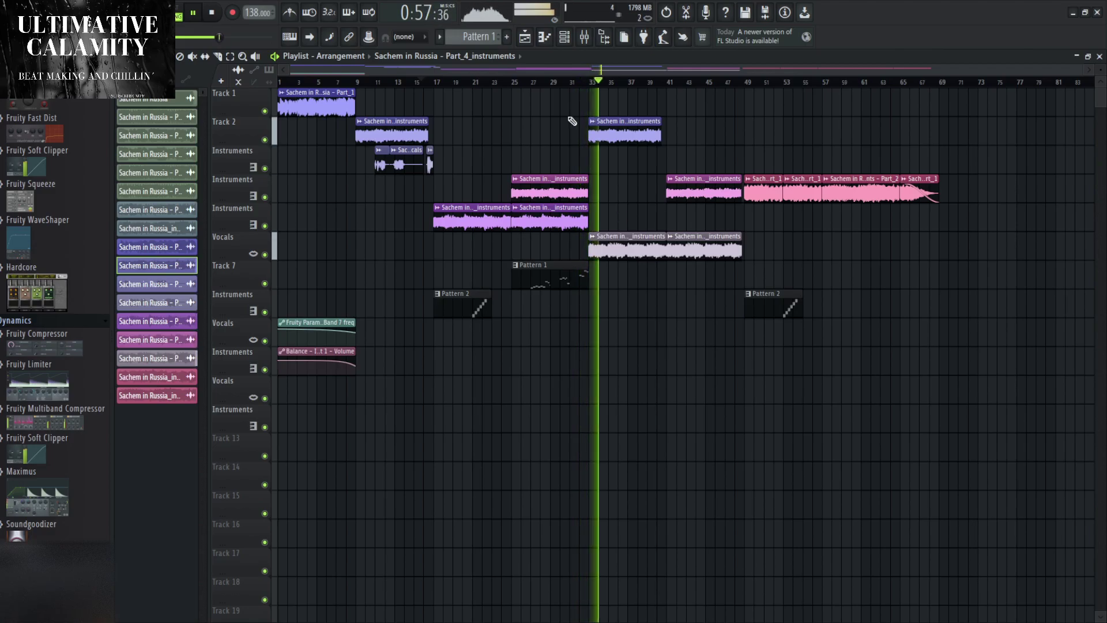
left_click(558, 83)
scroll(599, 214, "up", 2)
scroll(599, 214, "up", 5)
left_click_drag(495, 190, 426, 194)
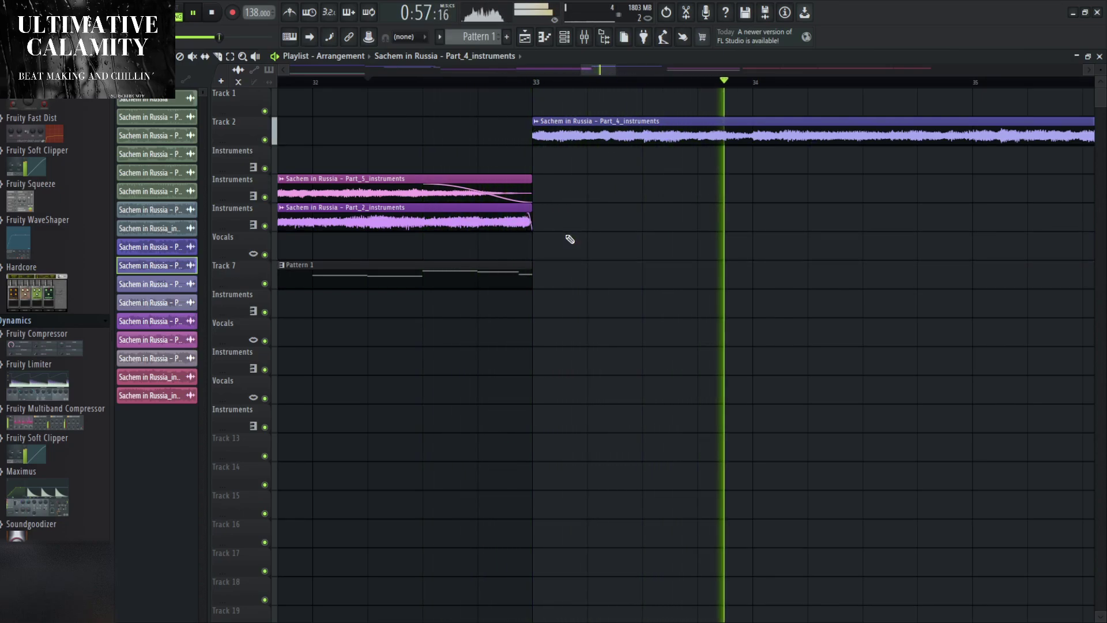
right_click(600, 136)
Replace the Part_5 and Part_2 clips at bar 25 with Sachem in Russia_instruments - Part_2, and move the bar 41 Part_5_instruments clip up one track.
scroll(714, 214, "down", 5)
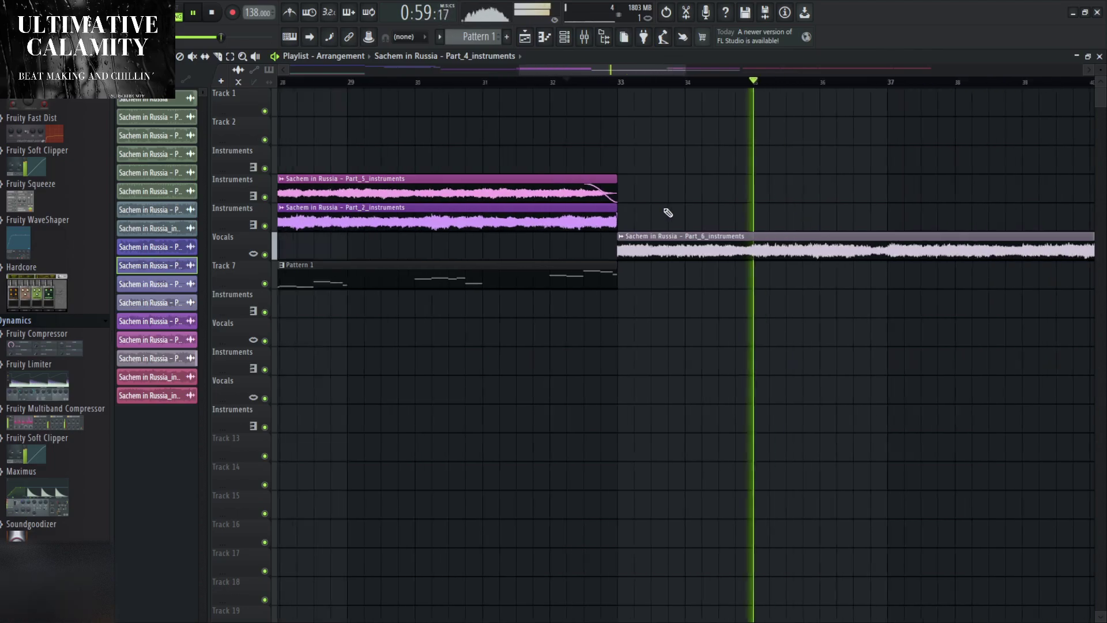
scroll(760, 215, "down", 2)
scroll(681, 208, "up", 6)
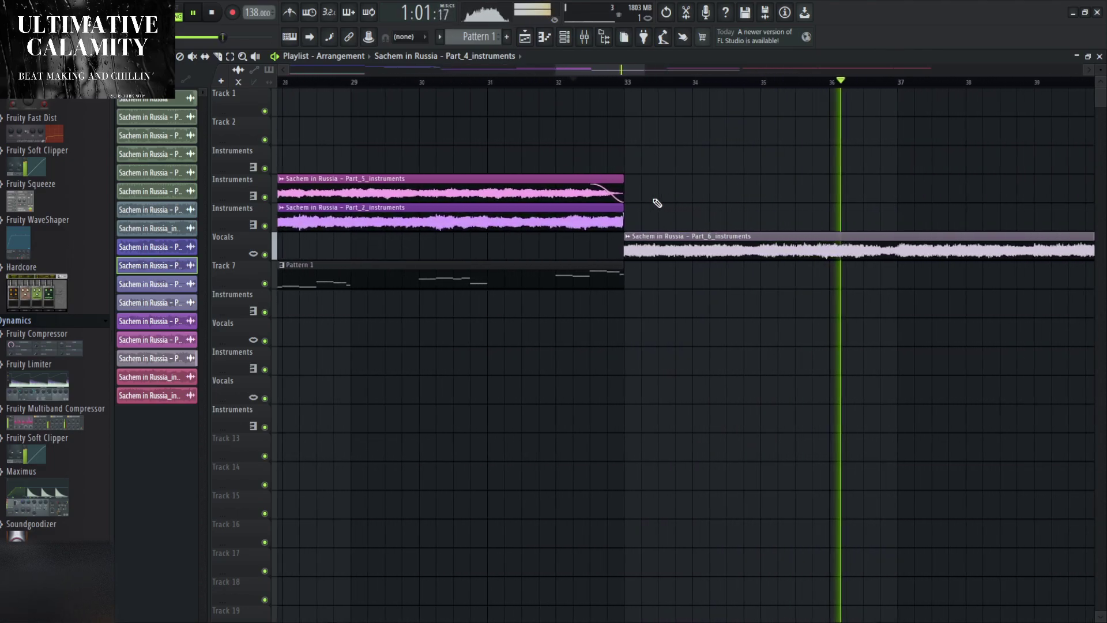
scroll(594, 188, "up", 6)
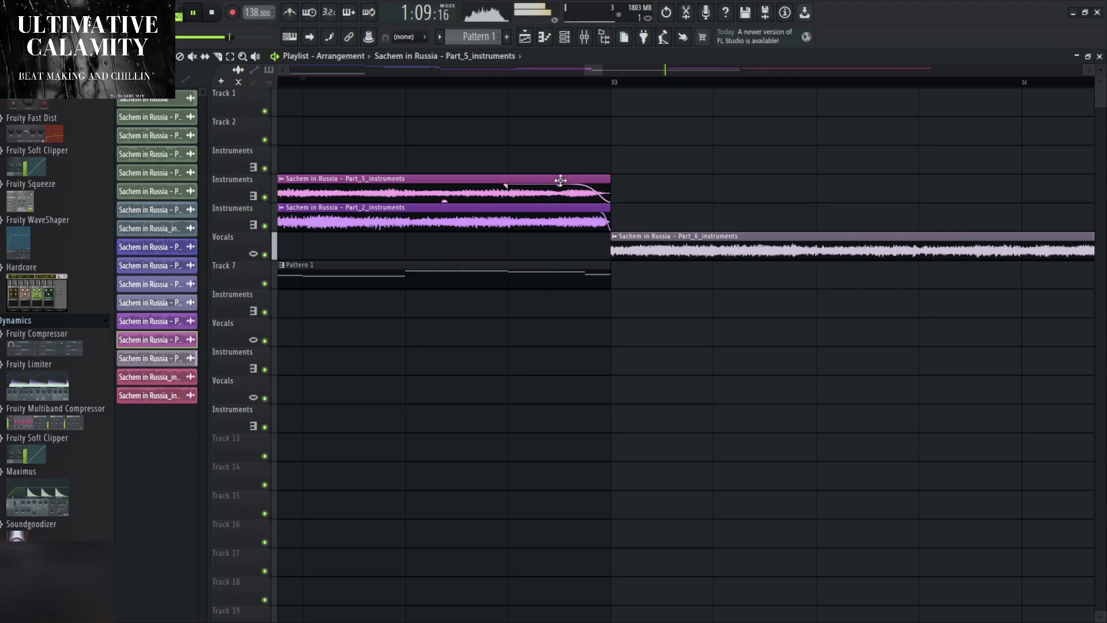
scroll(712, 190, "down", 10)
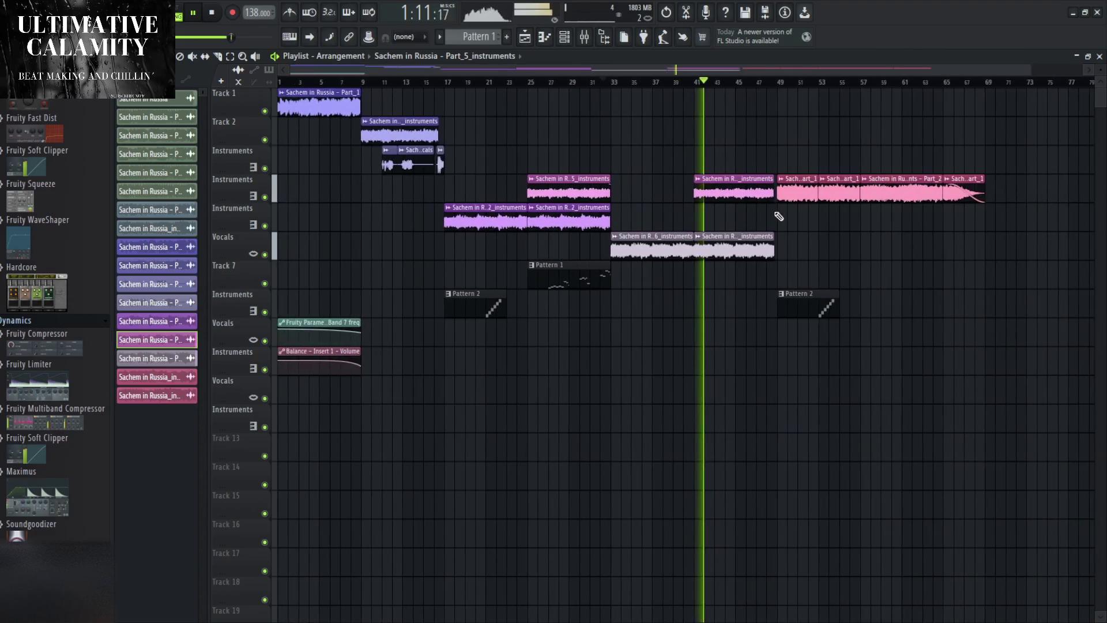
scroll(767, 225, "down", 1)
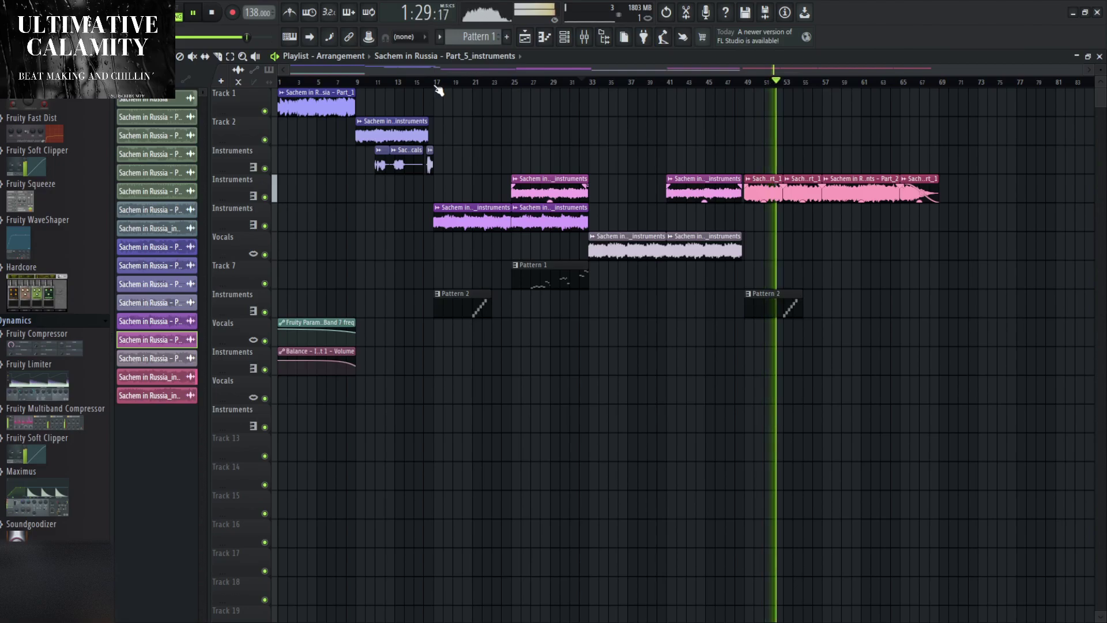
right_click(548, 189)
left_click(523, 193)
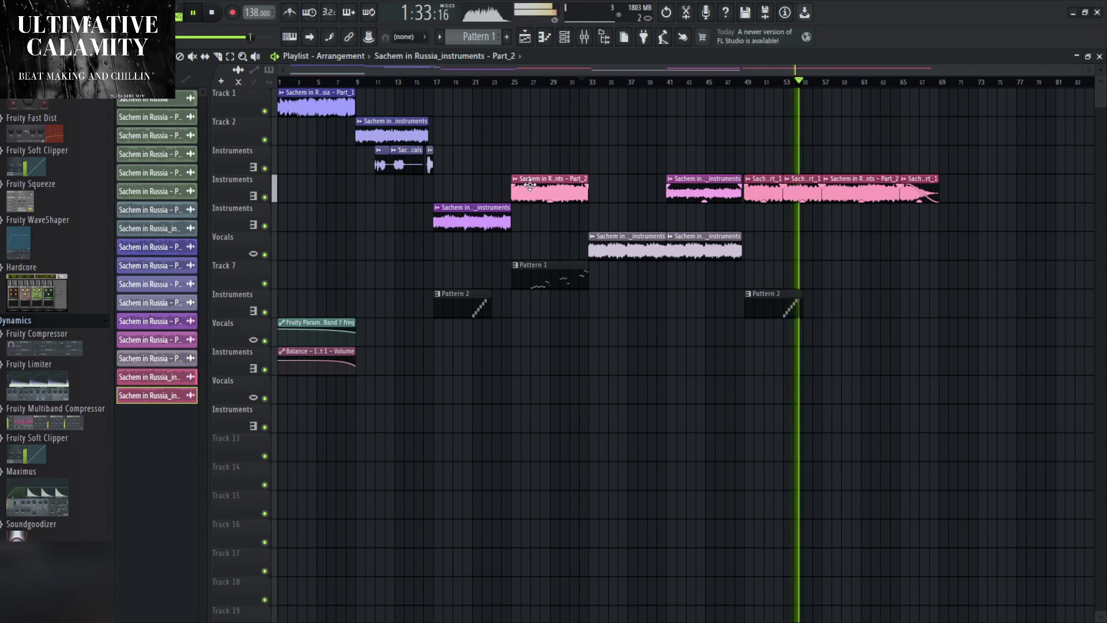
left_click_drag(693, 181, 696, 152)
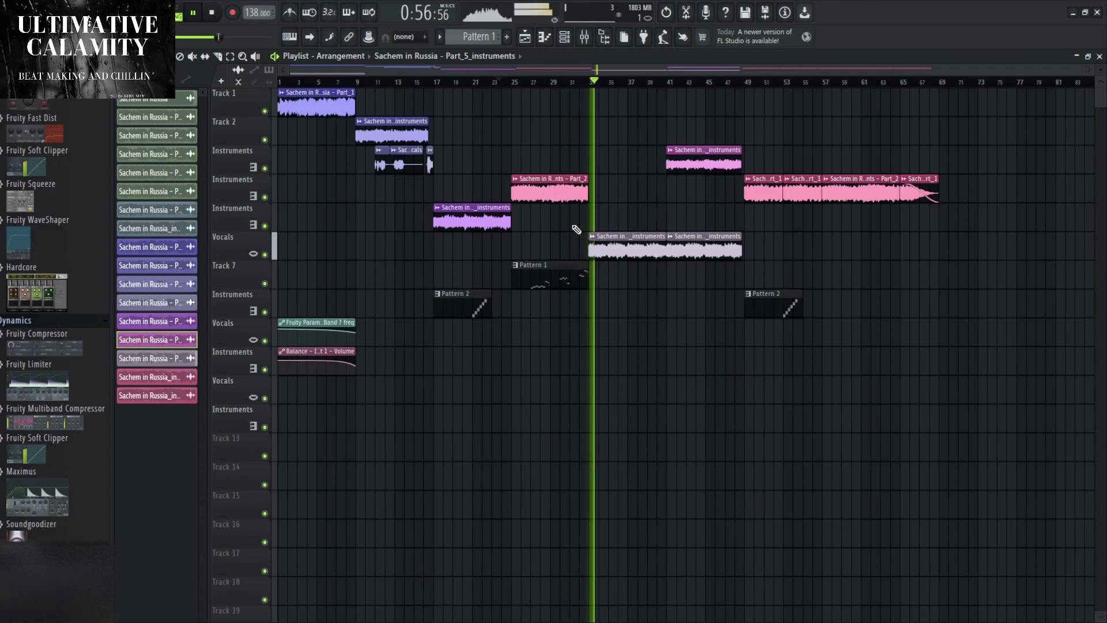
Add two more Beat 30 notes at the end of bar 8 in Pattern 1's piano roll.
double_click(580, 274)
right_click(244, 297)
right_click(233, 266)
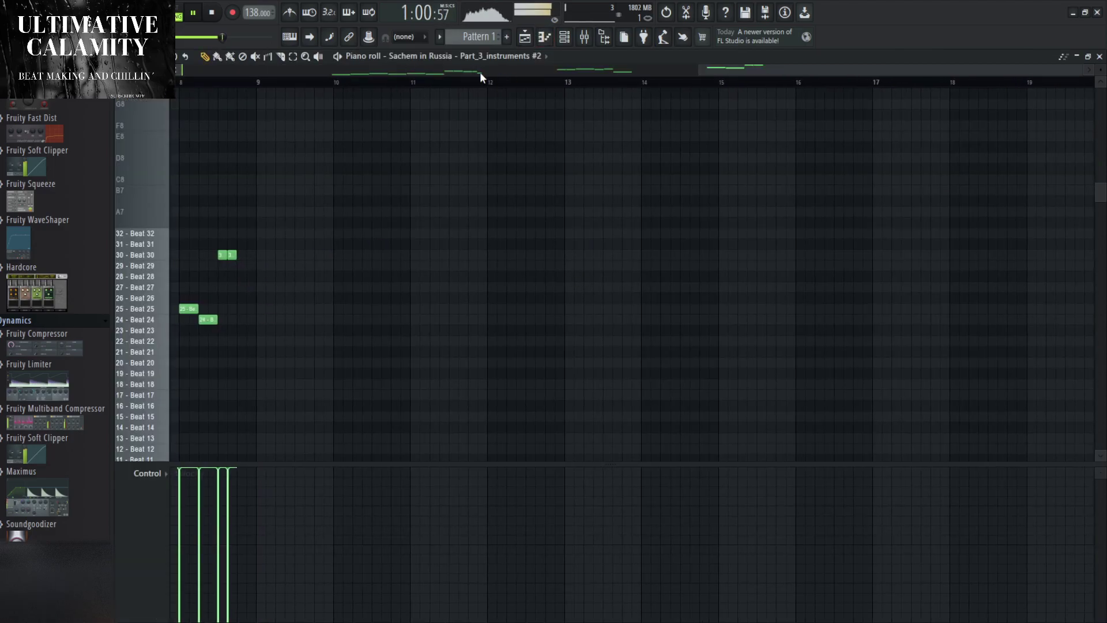
scroll(270, 99, "left", 2)
left_click(224, 82)
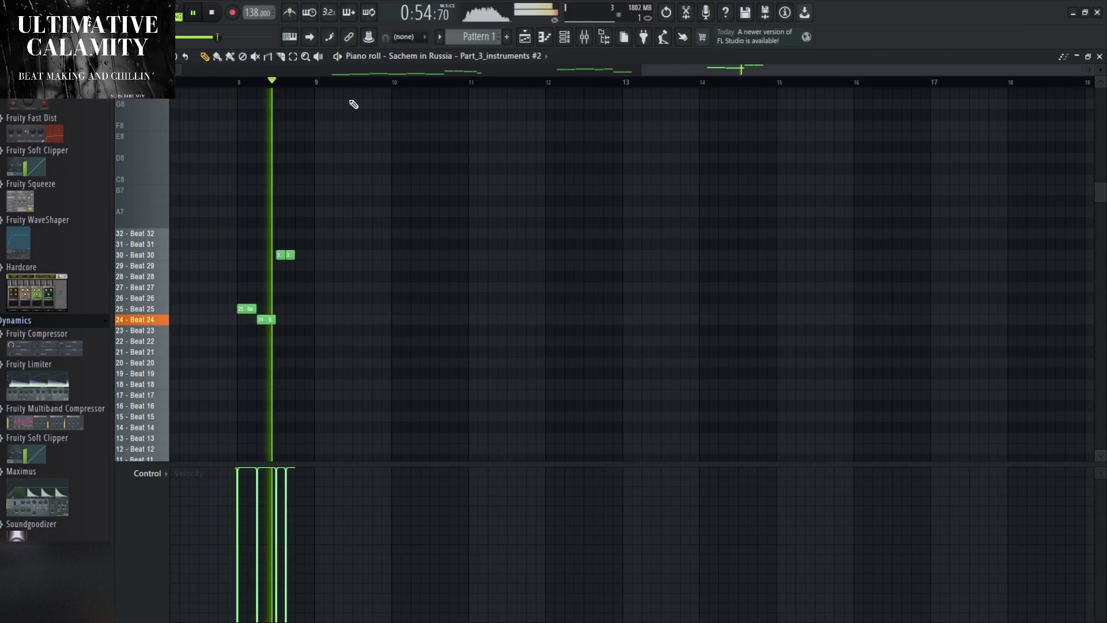
left_click_drag(301, 255, 296, 255)
left_click(311, 255)
Play the ending of Pattern 1 on its own and within the playlist from about bar 31.
left_click(230, 82)
key("space")
left_click(223, 82)
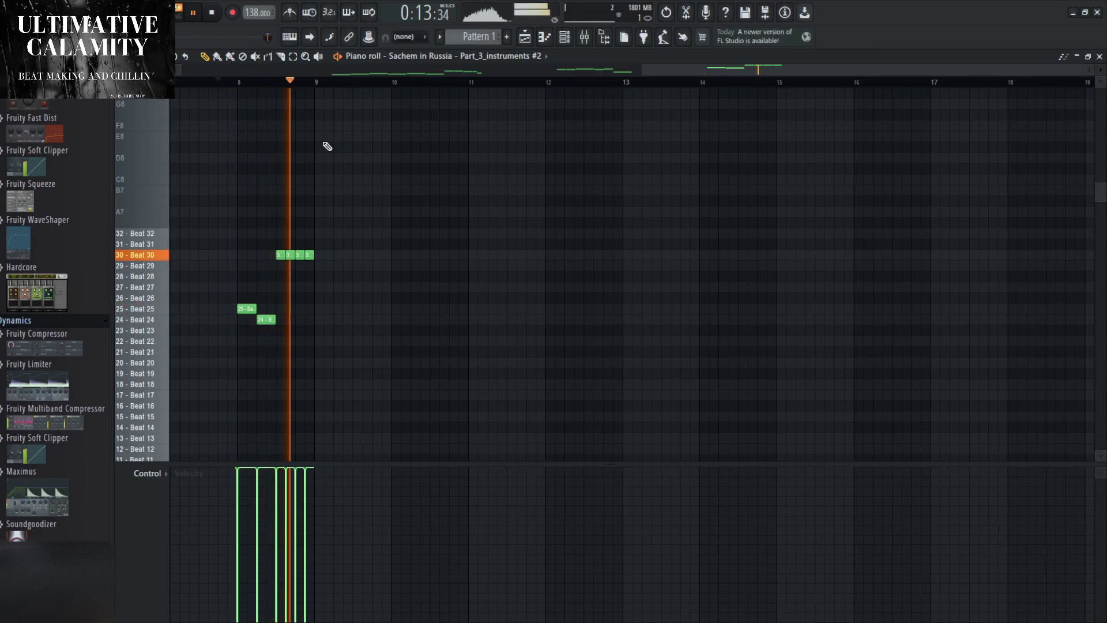
key("space")
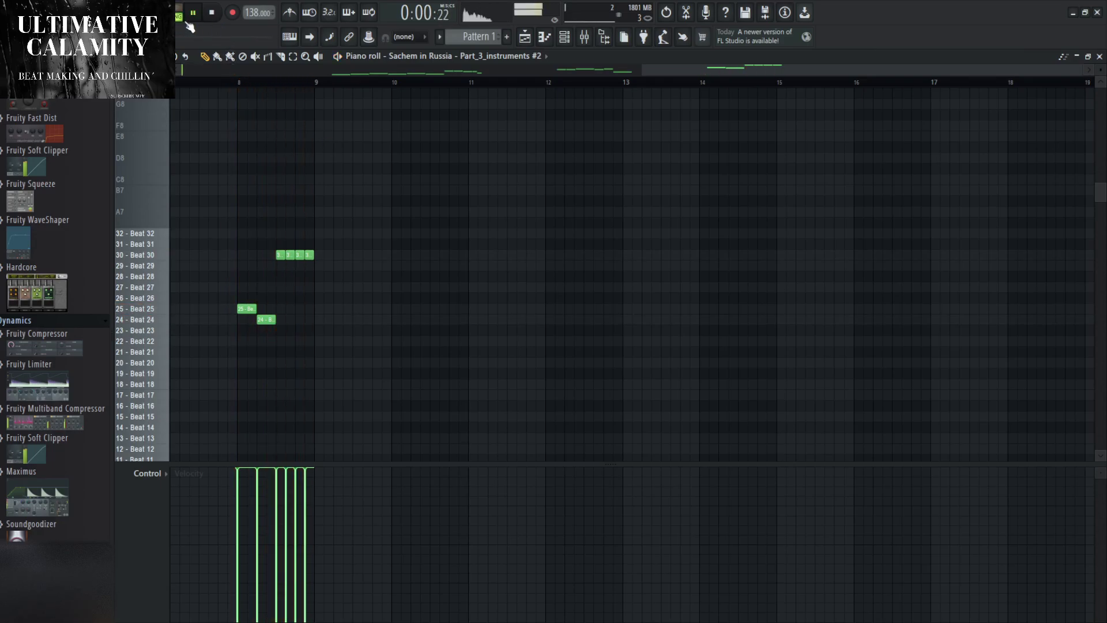
key("F5")
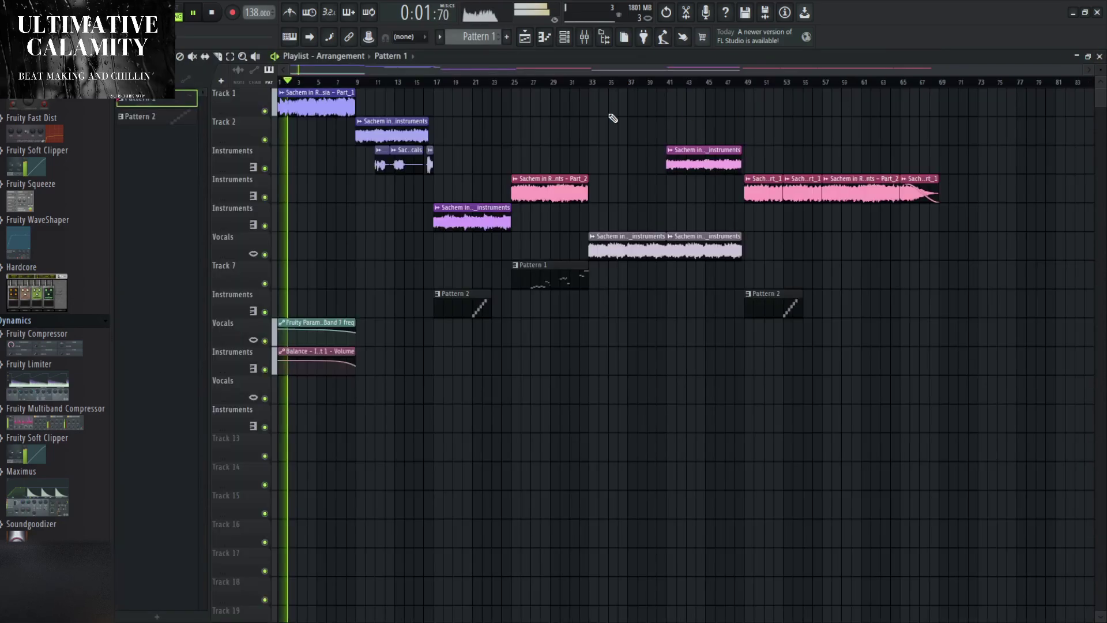
left_click(574, 82)
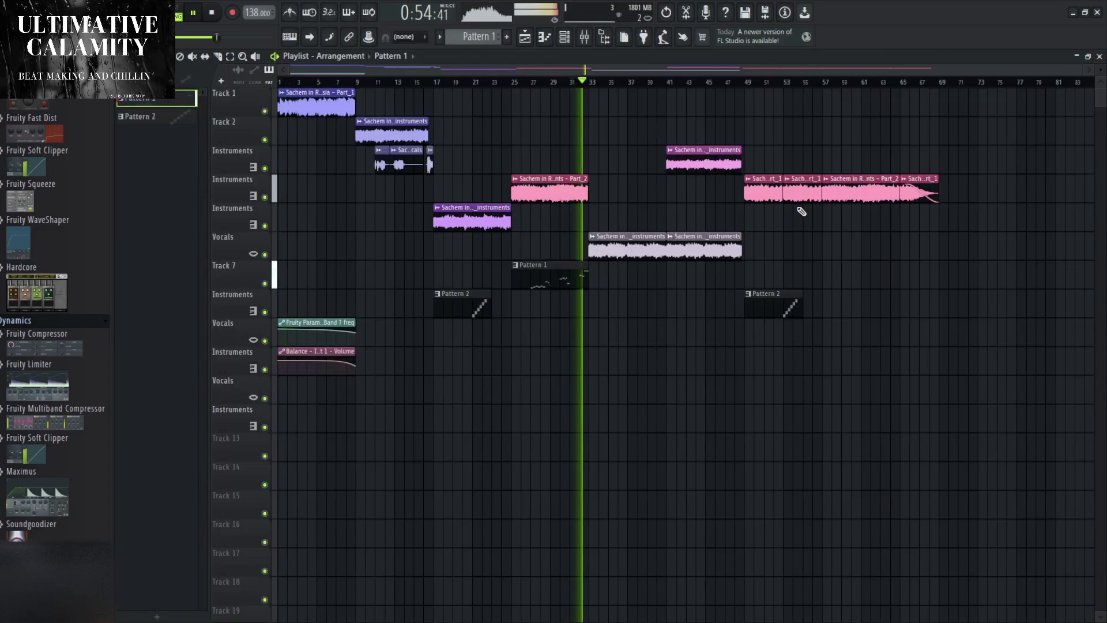
Add Fruity Parametric EQ 2 to the first effect slot of Insert 7 in the mixer.
double_click(557, 266)
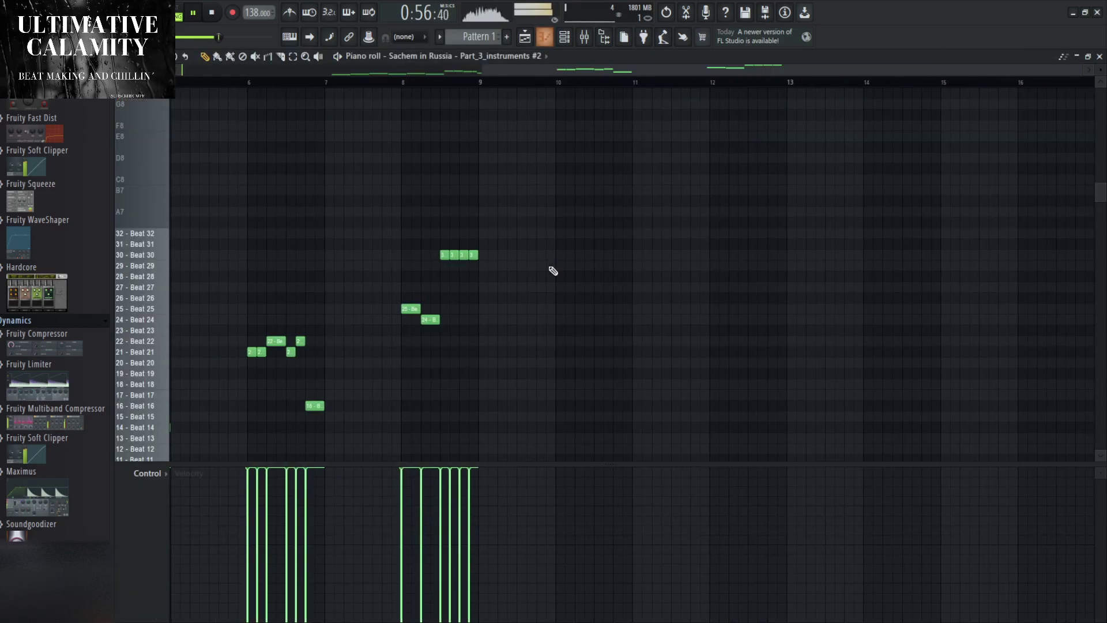
left_click(473, 536)
key("F9")
left_click(1100, 57)
left_click(584, 38)
left_click(484, 154)
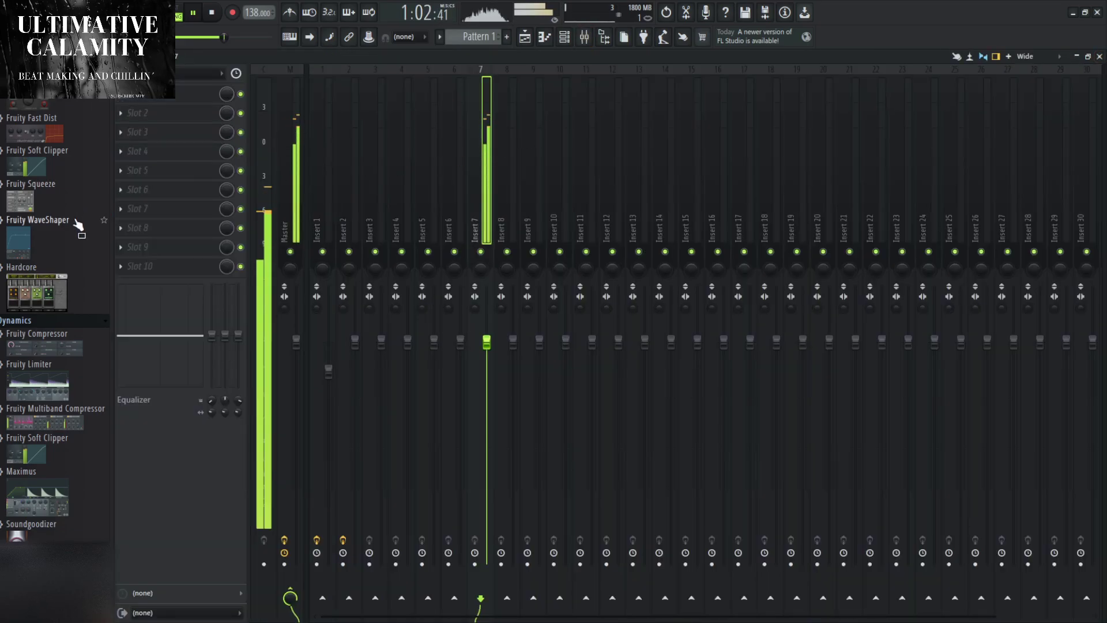
scroll(58, 289, "down", 5)
left_click_drag(47, 438, 136, 102)
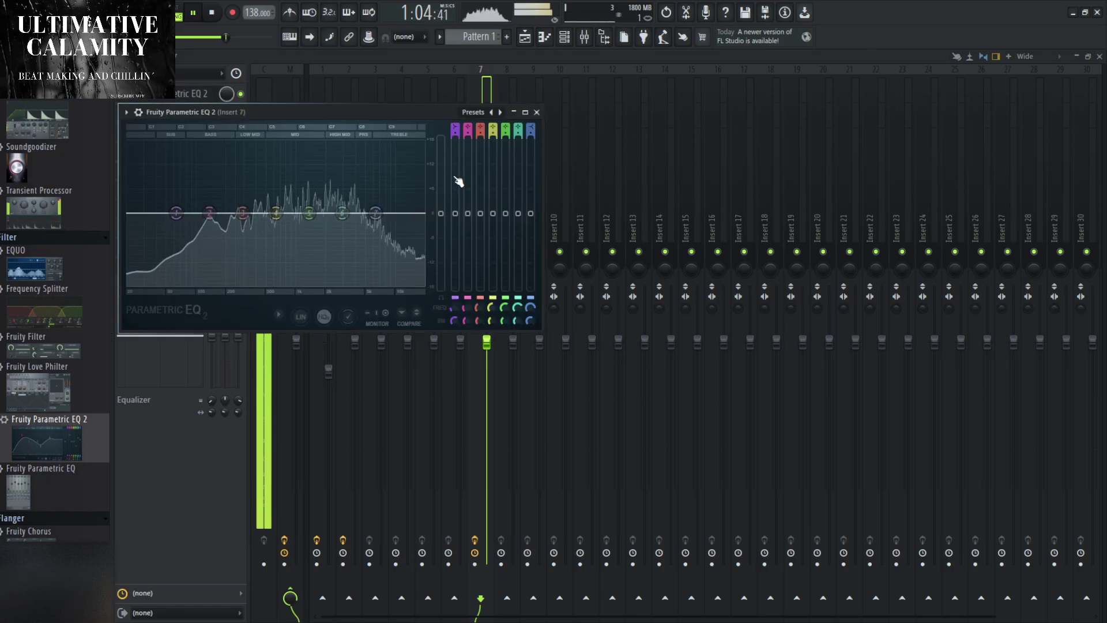
Try the EQ's 30Hz + 18kHz cut, Mid High, Kick and 20Hz + 18kHz cut presets, and return to the Default preset.
left_click(500, 112)
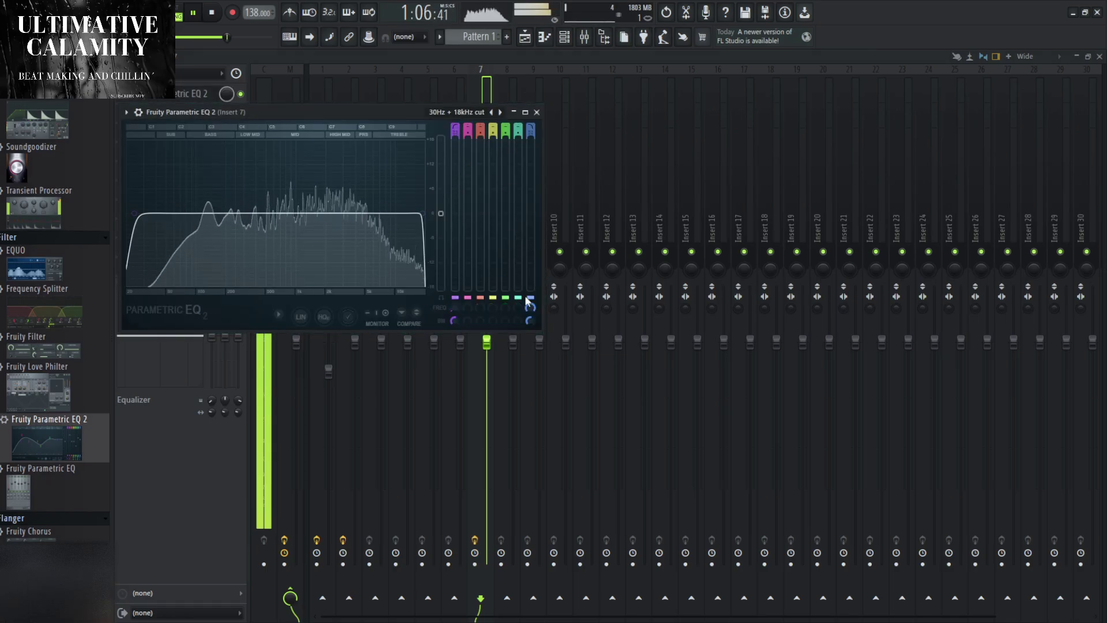
left_click_drag(134, 213, 178, 213)
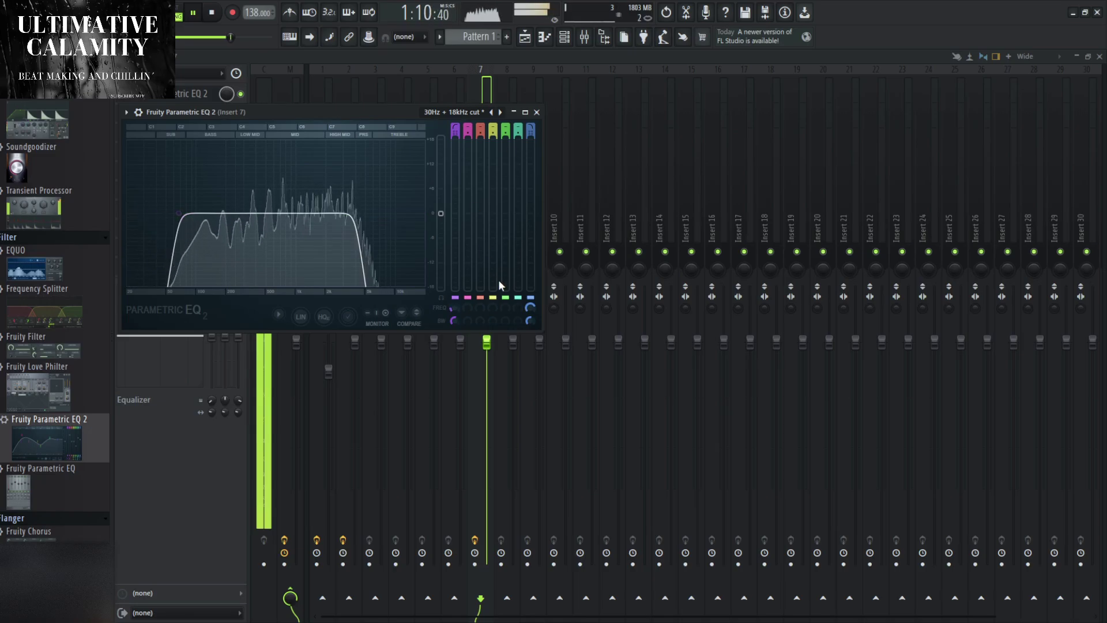
left_click(491, 111)
left_click(491, 112)
left_click(500, 112)
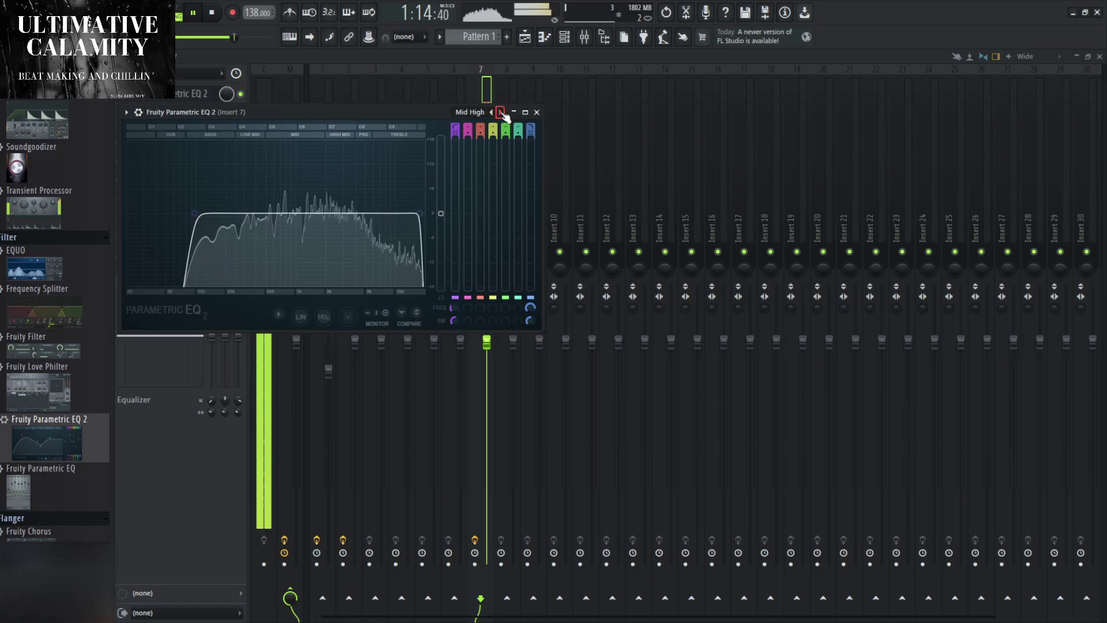
left_click(500, 112)
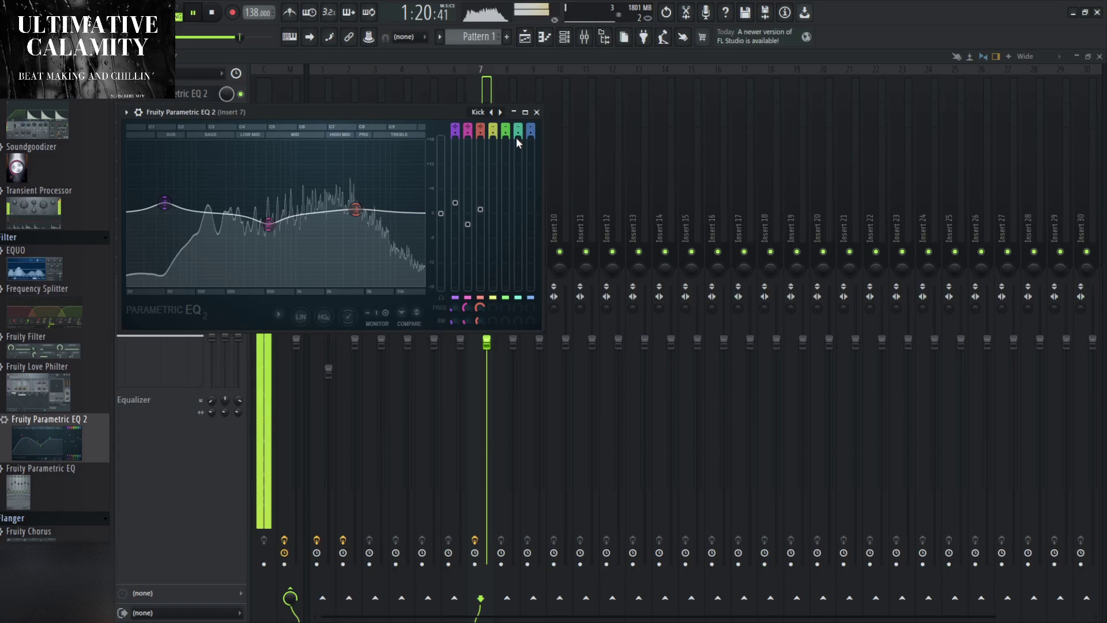
left_click(500, 111)
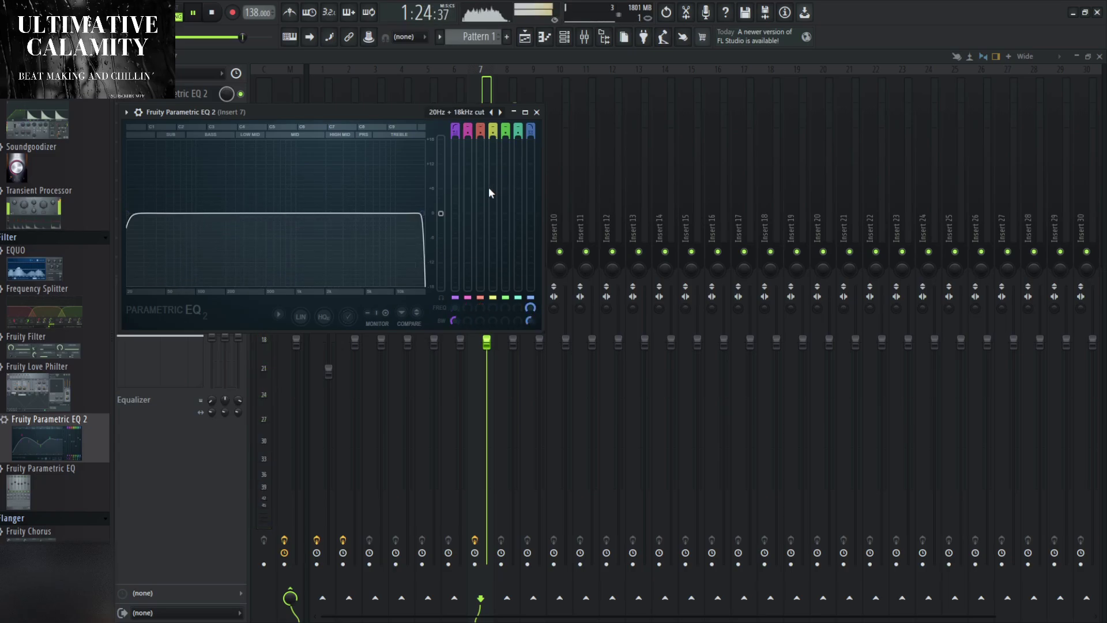
left_click(492, 112)
Turn EQ band 7 on Insert 7 into a low-pass filter, shift its cutoff slightly lower and close the plugin.
middle_click(377, 215)
mouse_move(374, 213)
left_mouse_down()
mouse_move(390, 213)
mouse_move(369, 213)
left_mouse_up()
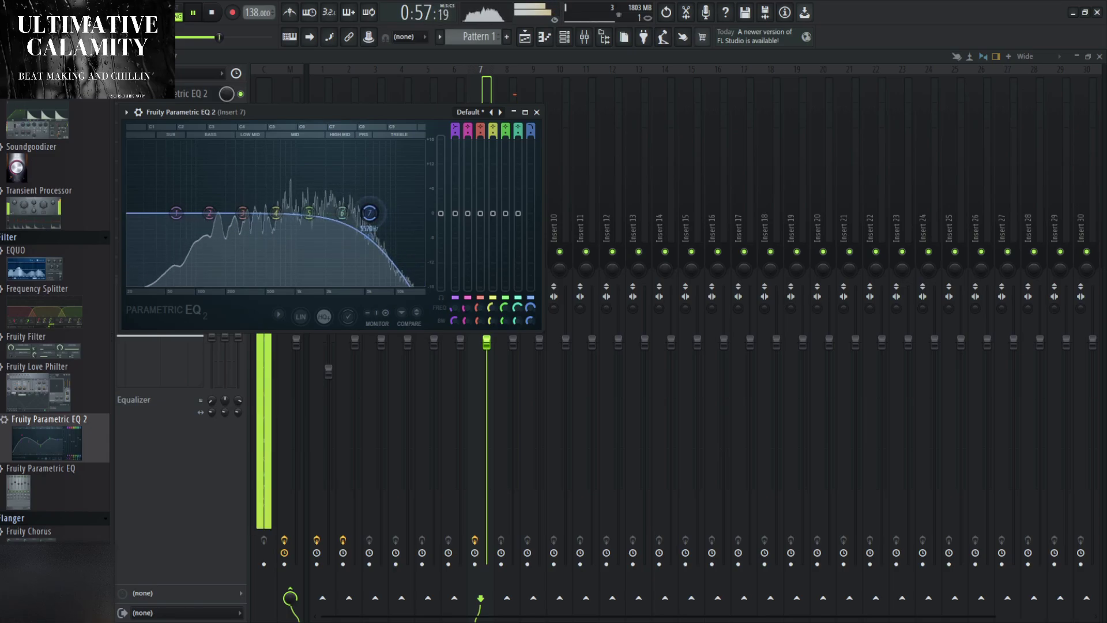
key("Escape")
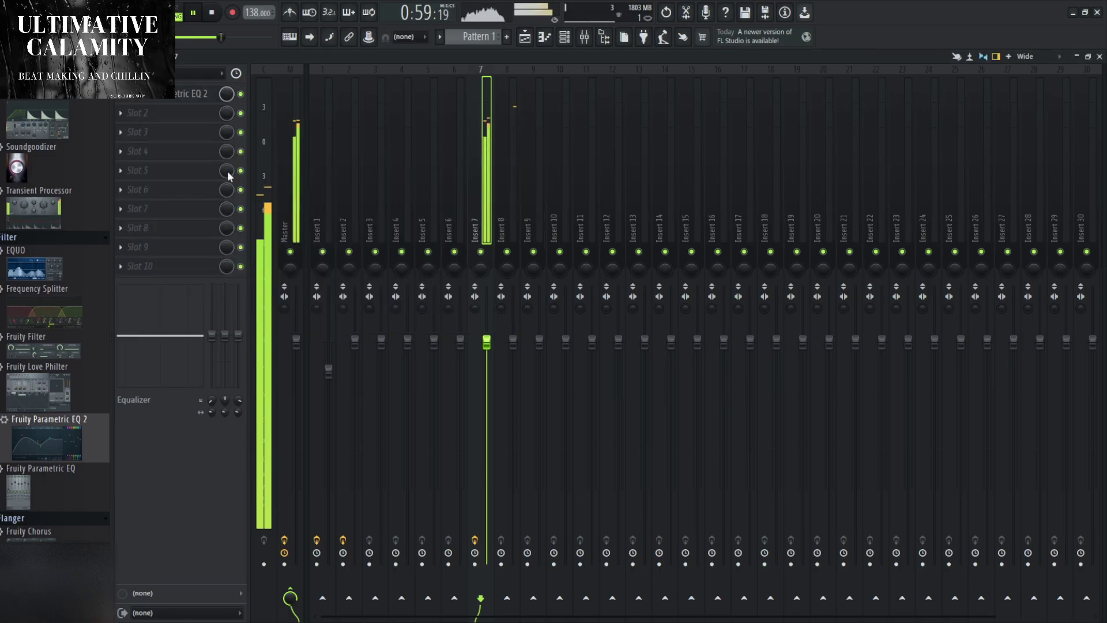
Add the Cymatics Origin effect to slot 2 of Insert 7 and resume playback.
scroll(47, 366, "down", 15)
scroll(47, 366, "up", 15)
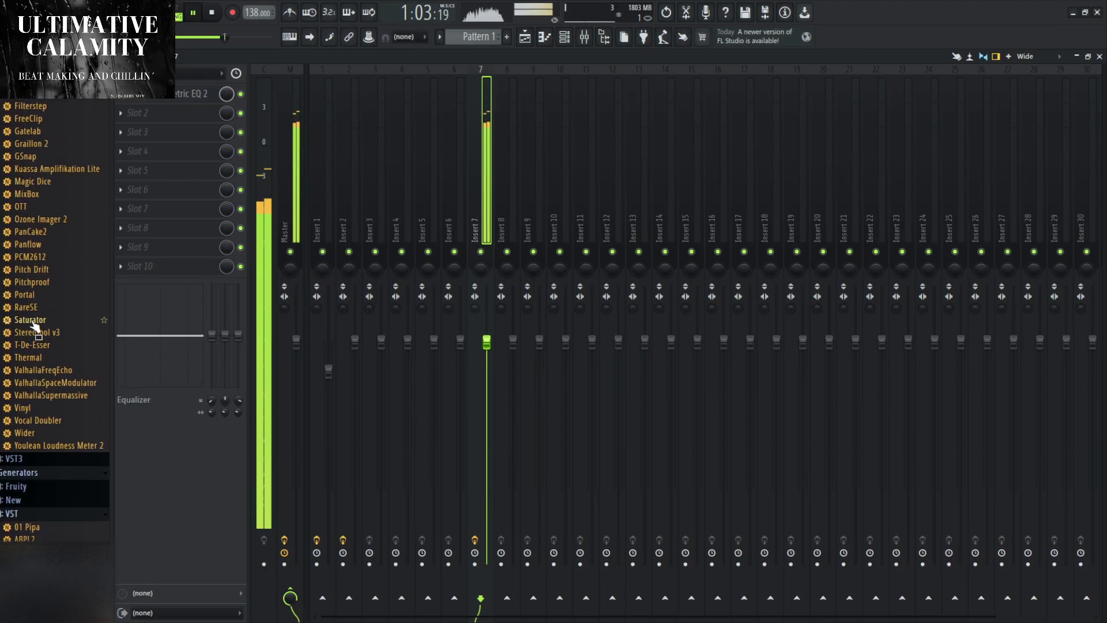
scroll(36, 327, "up", 8)
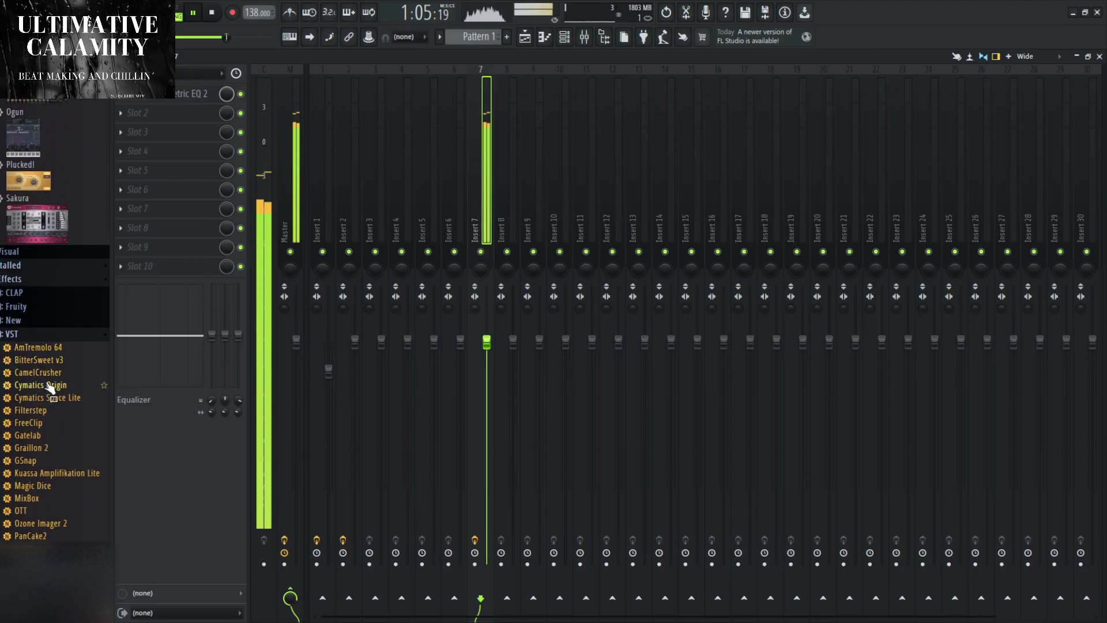
key("space")
left_click_drag(52, 385, 122, 206)
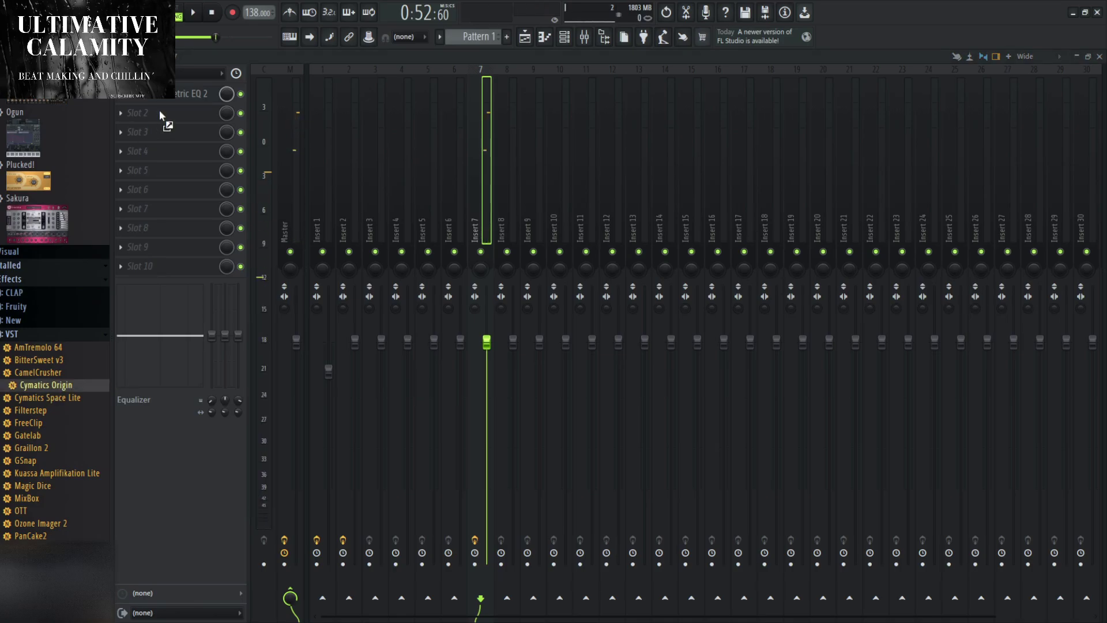
left_click_drag(159, 114, 161, 115)
key("space")
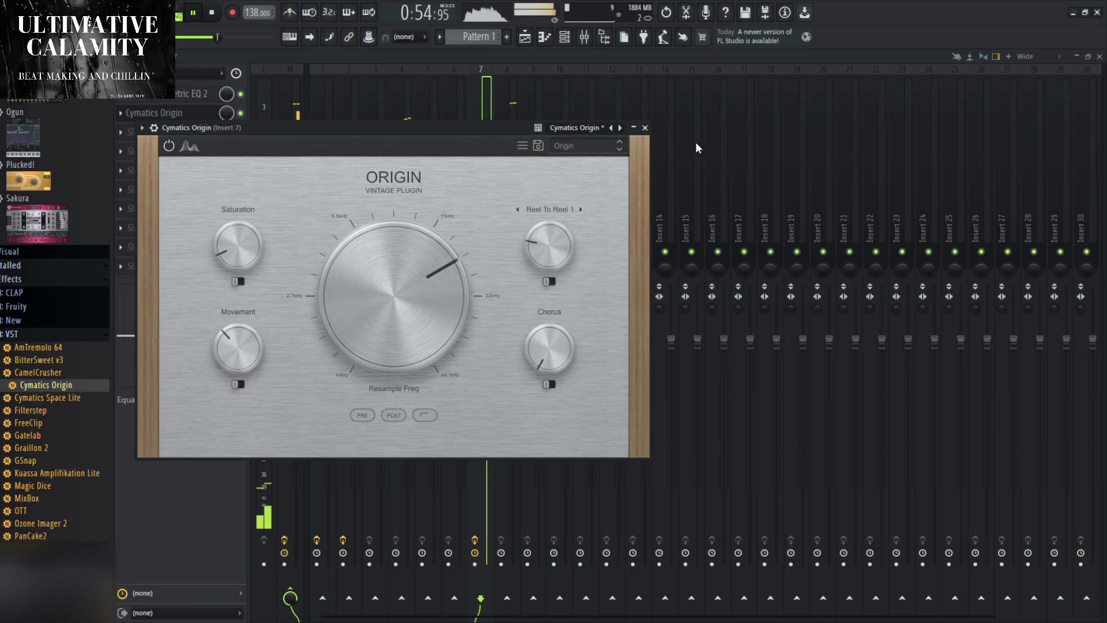
Load the Night Owl preset in Cymatics Origin, set the resample frequency to 8767 Hz, add some saturation, remove noise and chorus, and close the plugin.
left_click(619, 149)
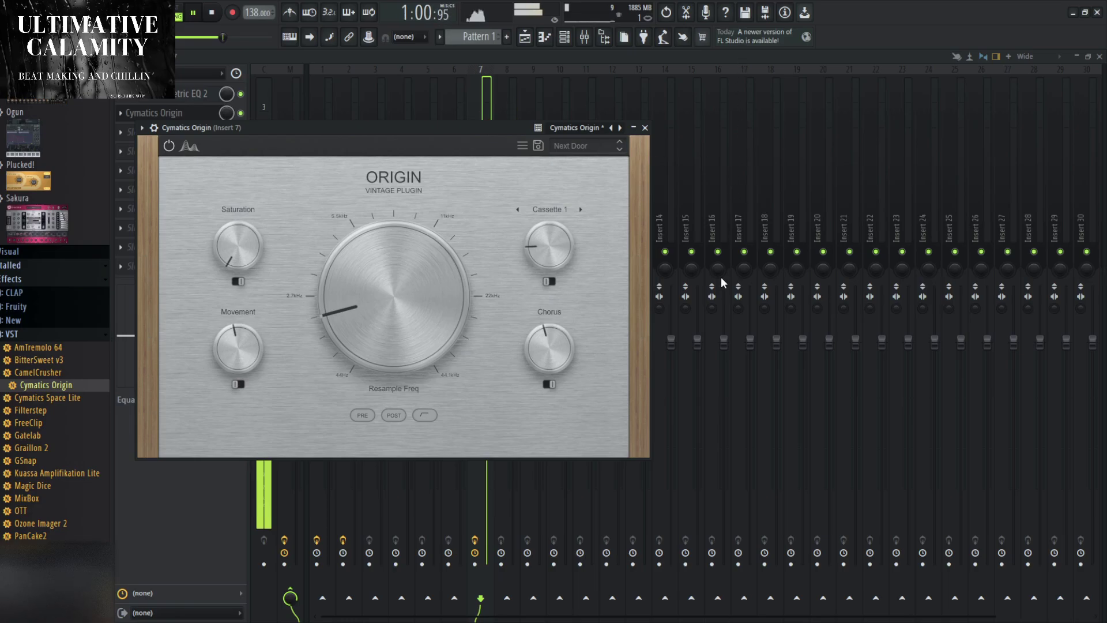
left_click(619, 148)
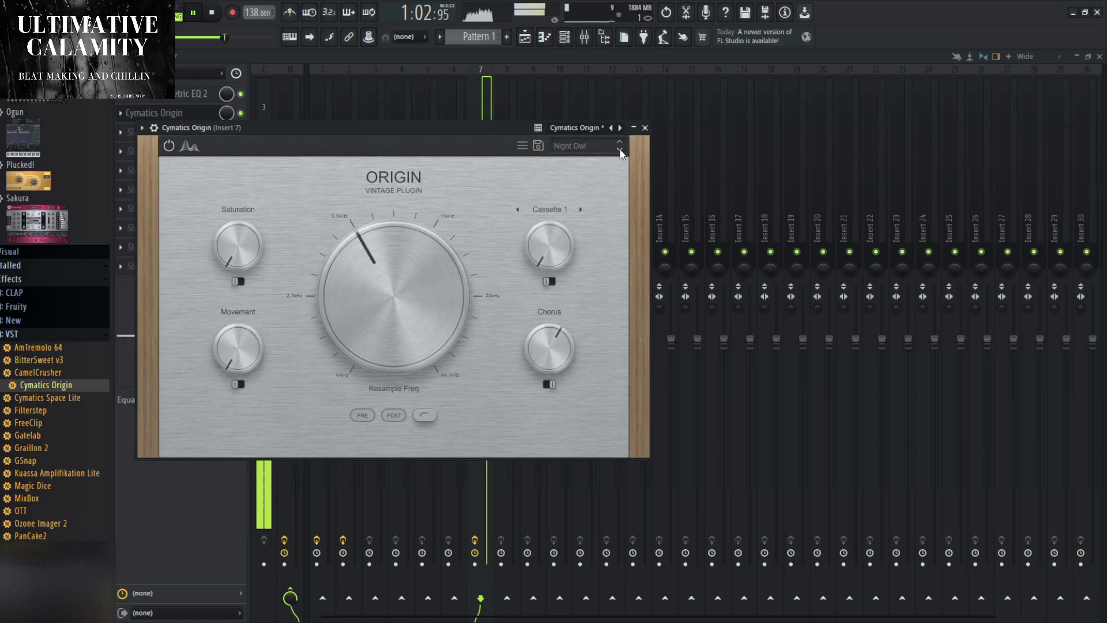
left_click_drag(434, 201, 500, 254)
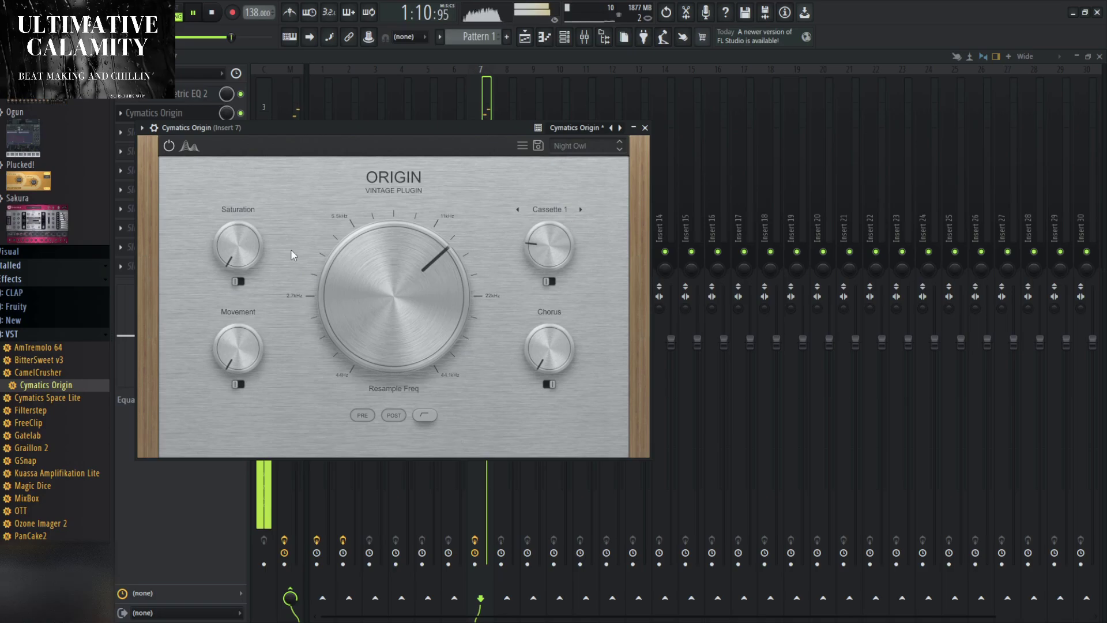
left_click_drag(427, 297, 435, 323)
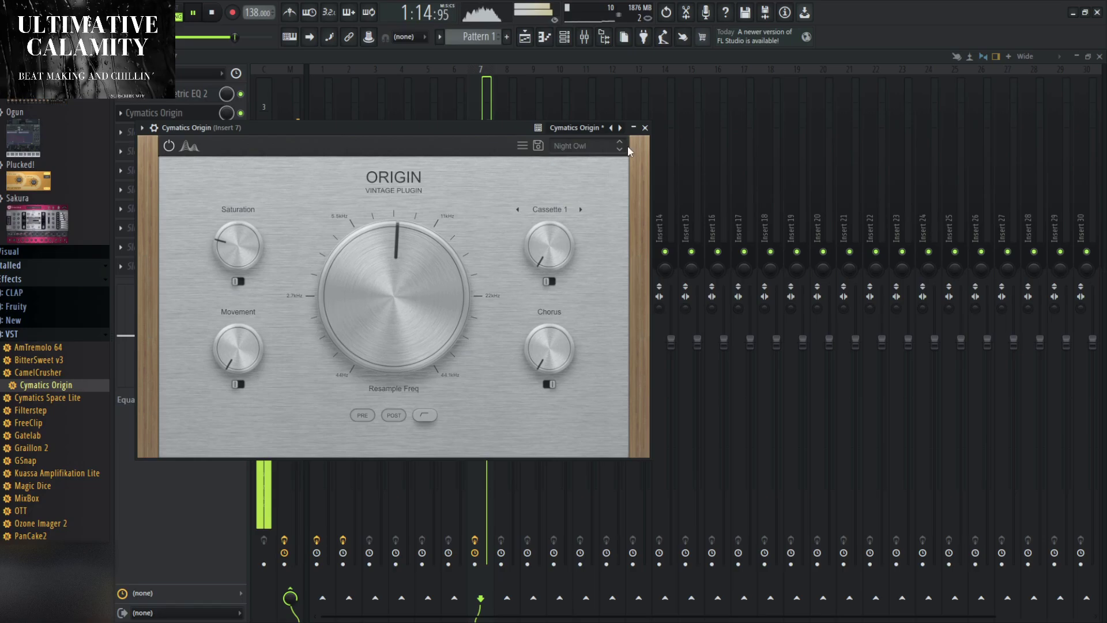
left_click(644, 127)
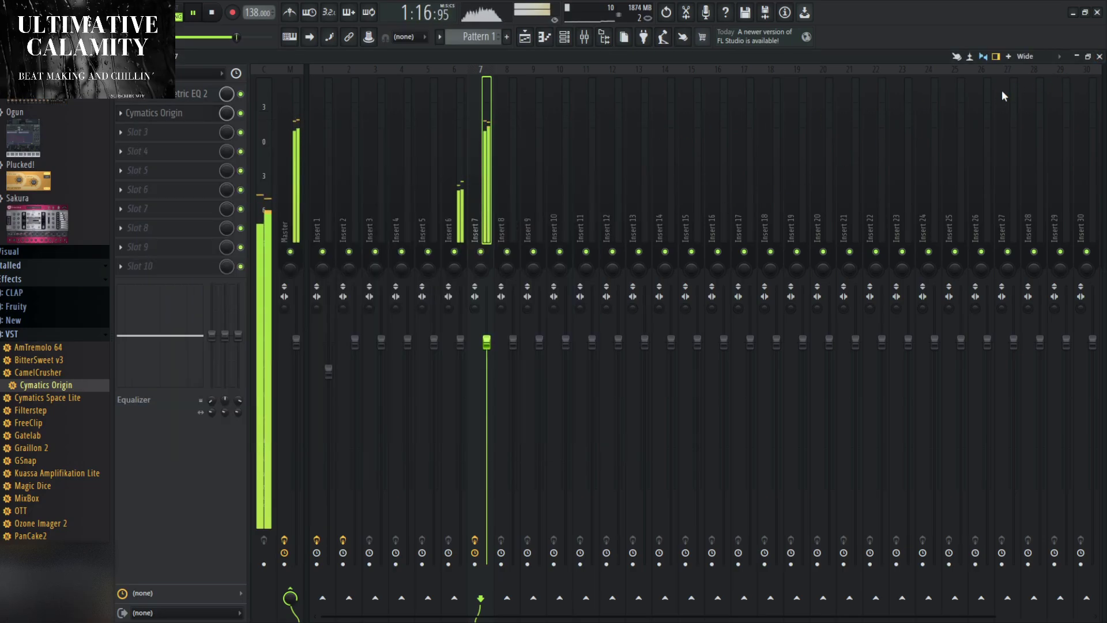
Return to the playlist and play the arrangement from about bar 32 to hear the transition into the vocals track clips.
left_click(1100, 56)
left_click(1100, 56)
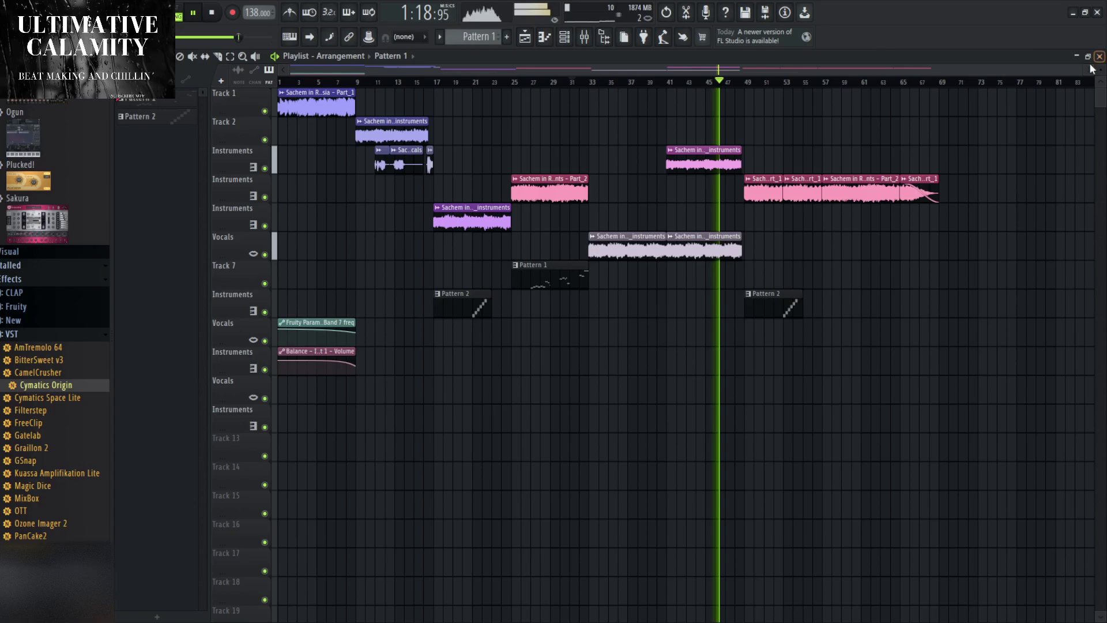
scroll(814, 411, "up", 5)
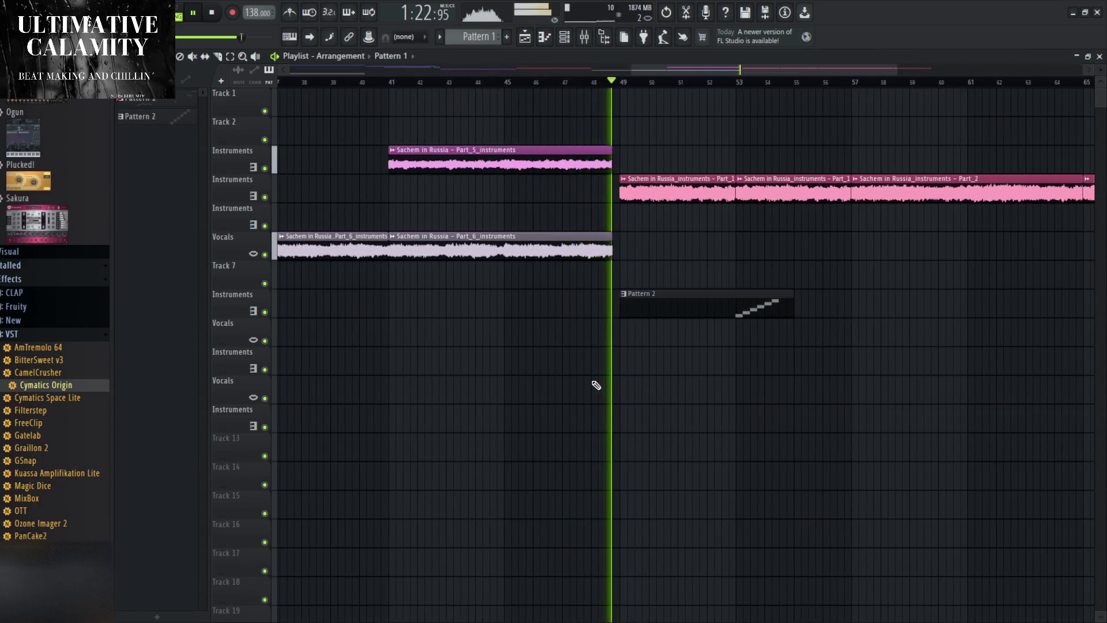
scroll(584, 403, "down", 5)
scroll(585, 403, "down", 2)
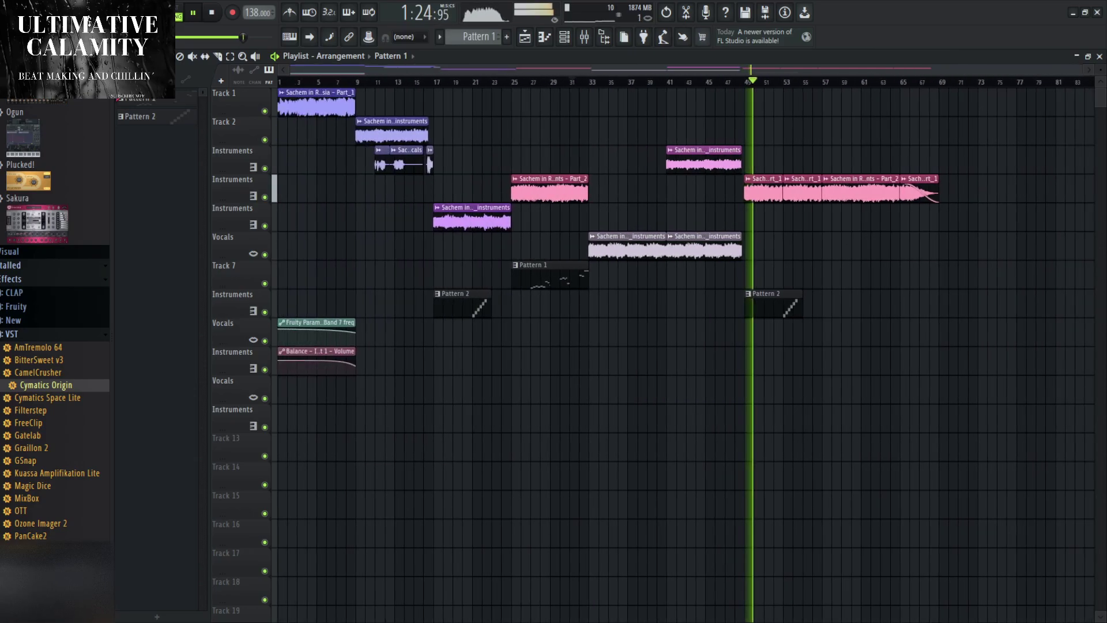
key("space")
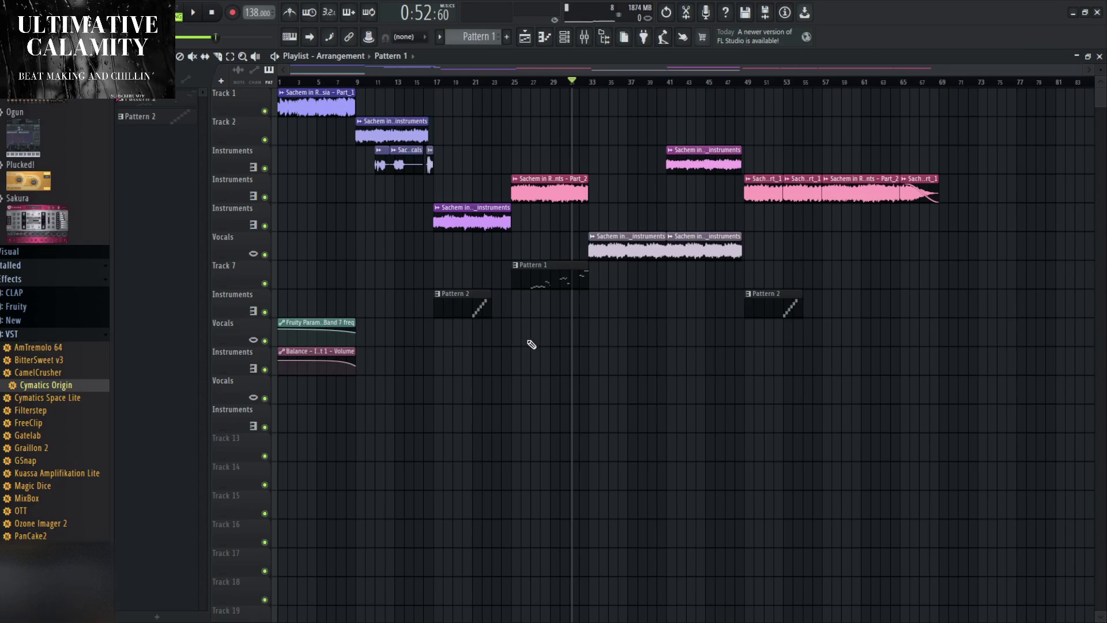
left_click(583, 83)
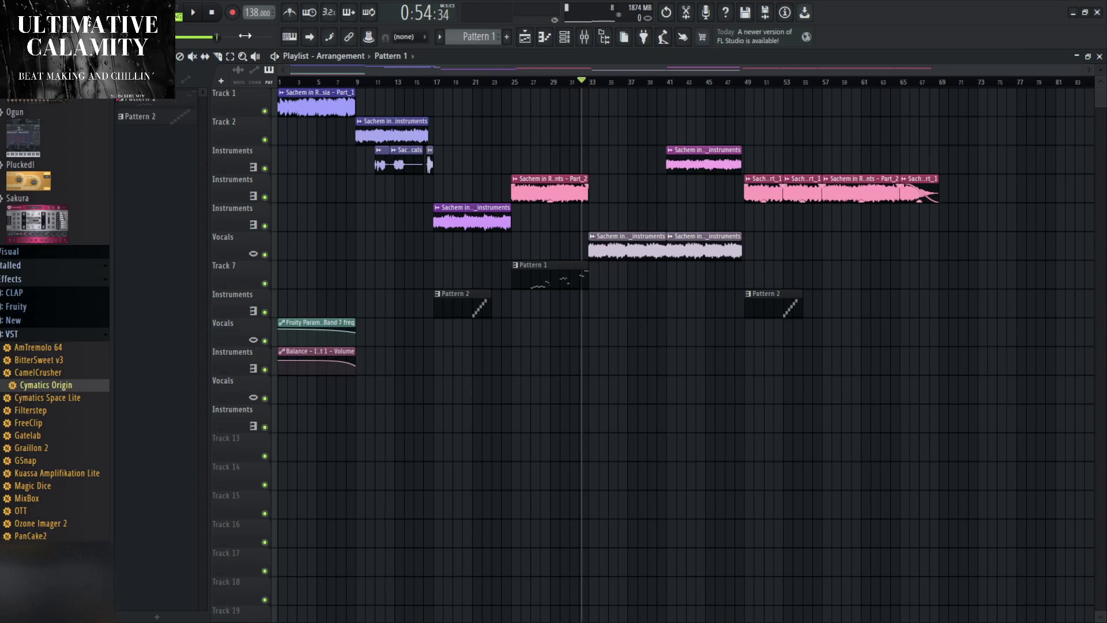
key("space")
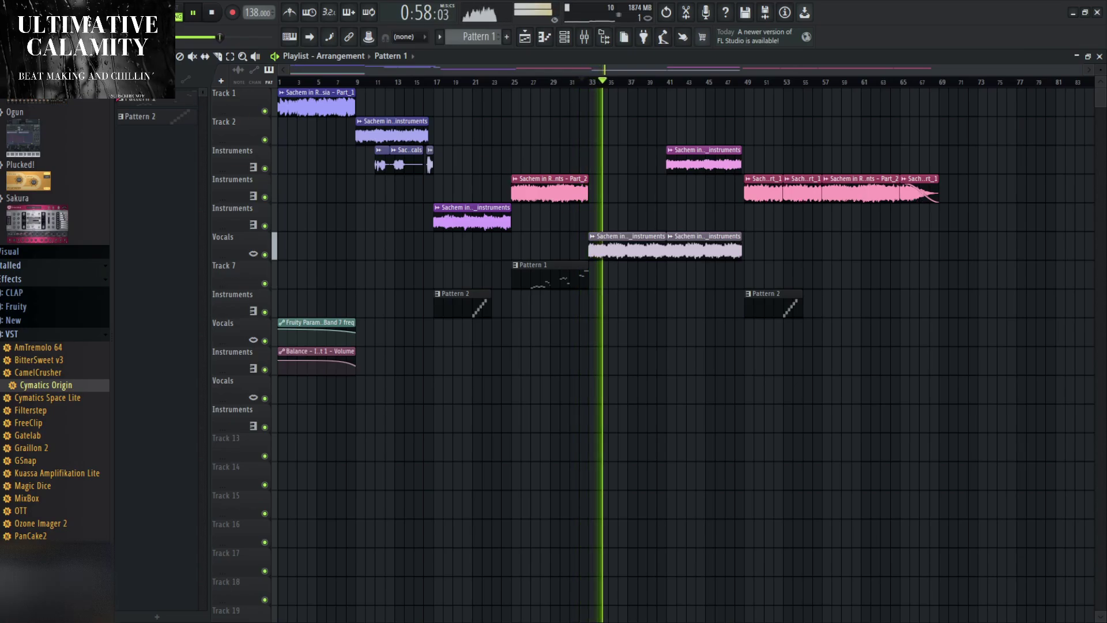
Reopen Cymatics Origin on Insert 7 and raise its resample frequency during playback.
left_click(584, 36)
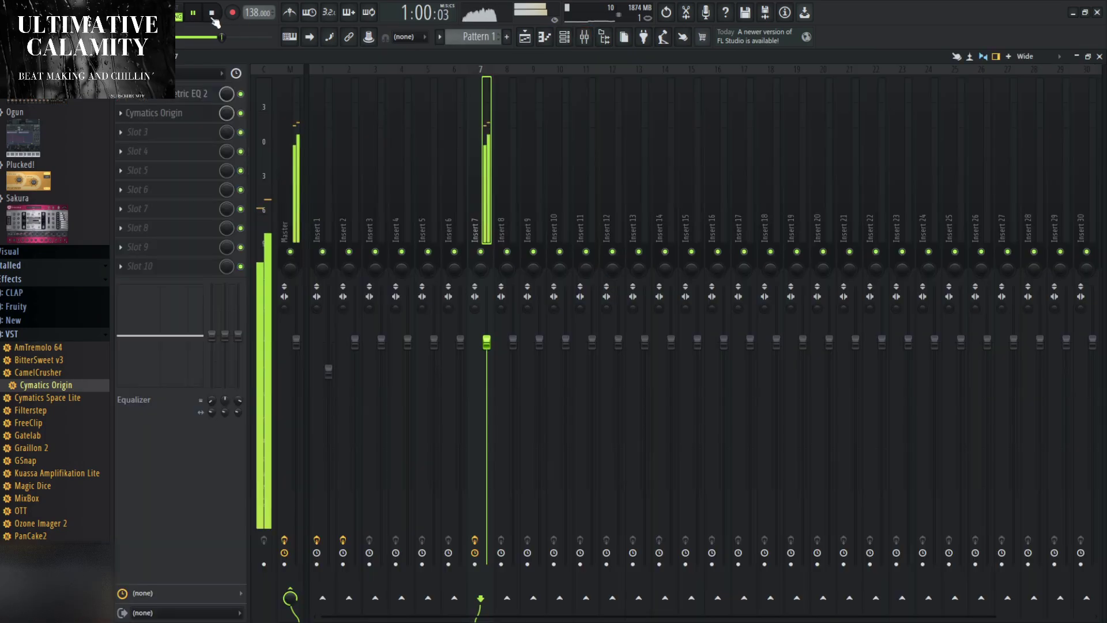
key("space")
left_click(156, 113)
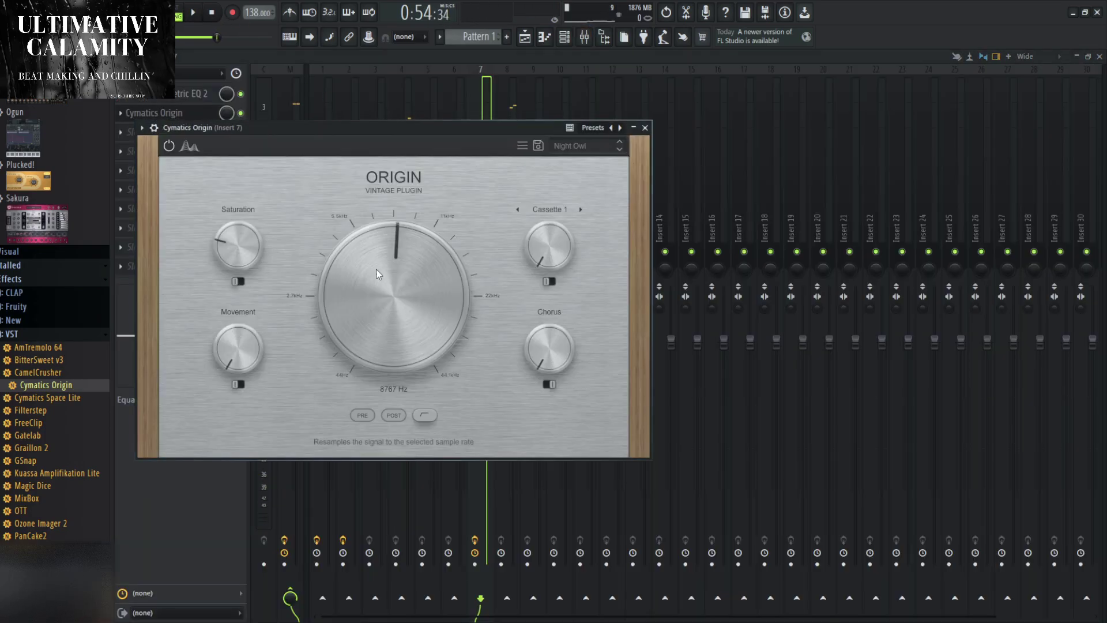
key("space")
left_click_drag(409, 282, 411, 296)
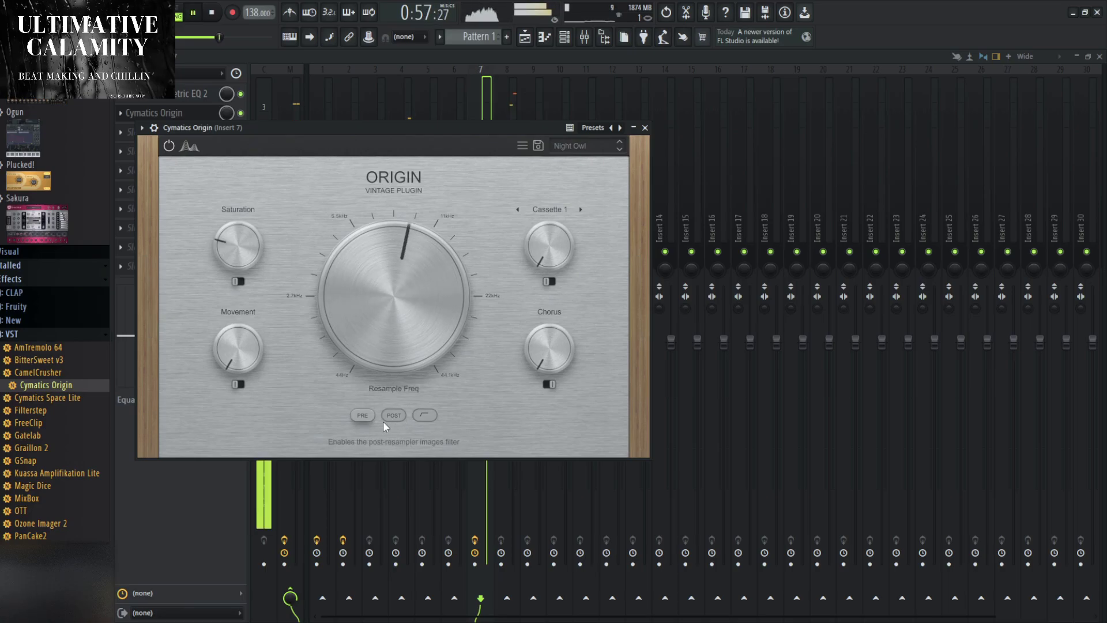
left_click_drag(407, 289, 423, 252)
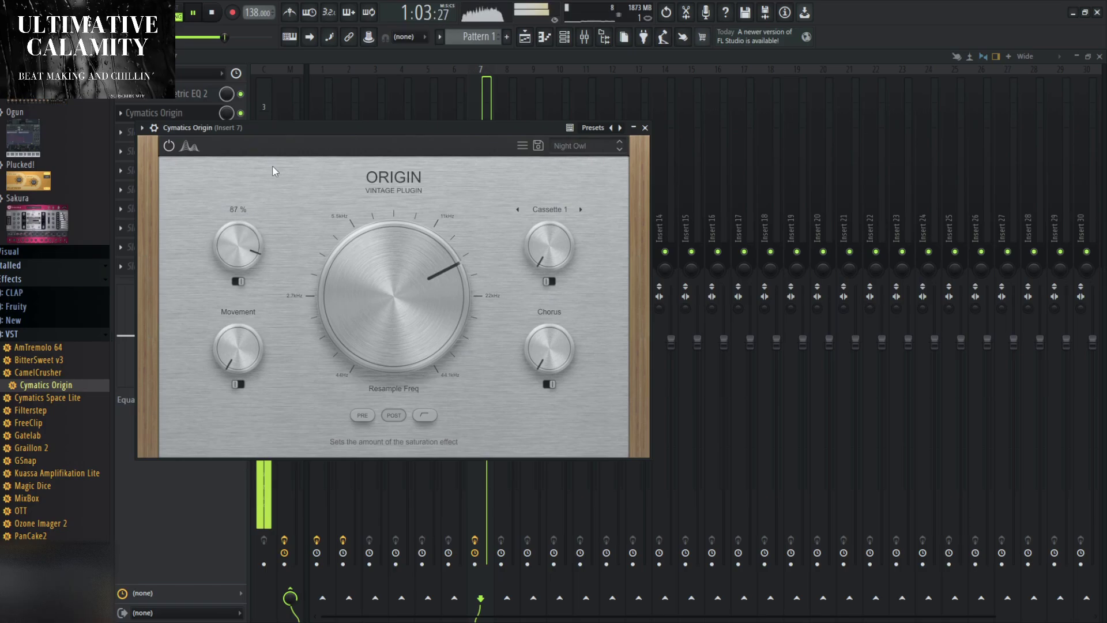
Balance Origin's saturation and resample frequency by ear, ending with low saturation and a resample frequency between 8767 Hz and 11 kHz.
left_click_drag(291, 274, 289, 252)
left_click_drag(379, 271, 391, 297)
left_click_drag(239, 236, 238, 222)
mouse_move(378, 269)
left_mouse_down()
mouse_move(386, 279)
mouse_move(389, 261)
left_mouse_up()
key("space")
left_click_drag(244, 265, 247, 275)
key("space")
Add some Cassette 1 noise, a slight chorus and 9% movement in Origin, and close the plugin.
left_click_drag(549, 263, 559, 241)
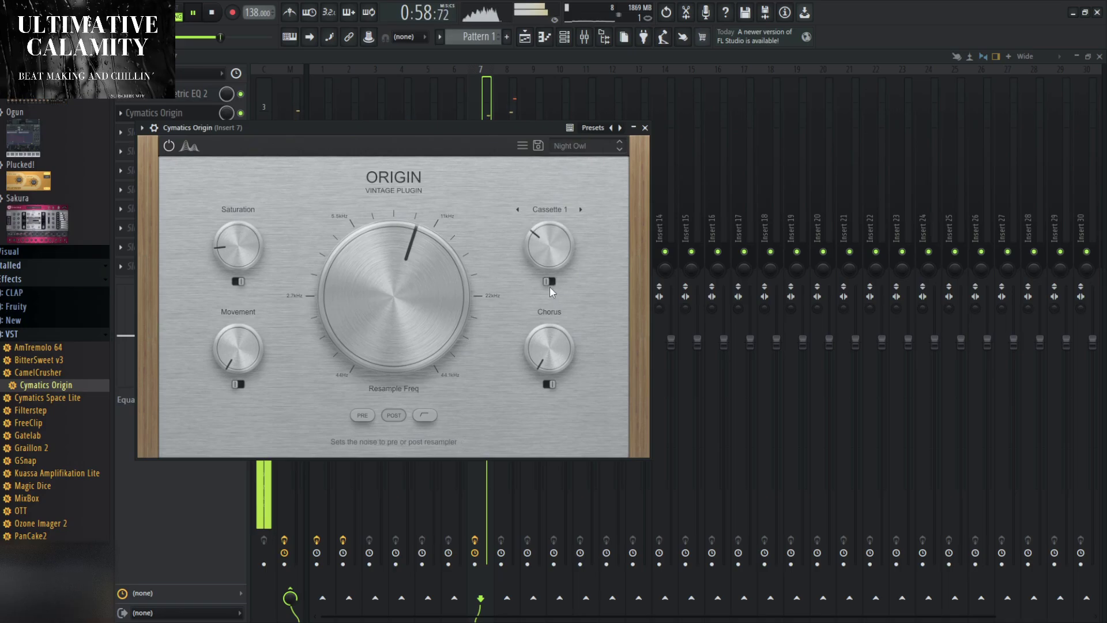
left_click_drag(551, 348, 557, 315)
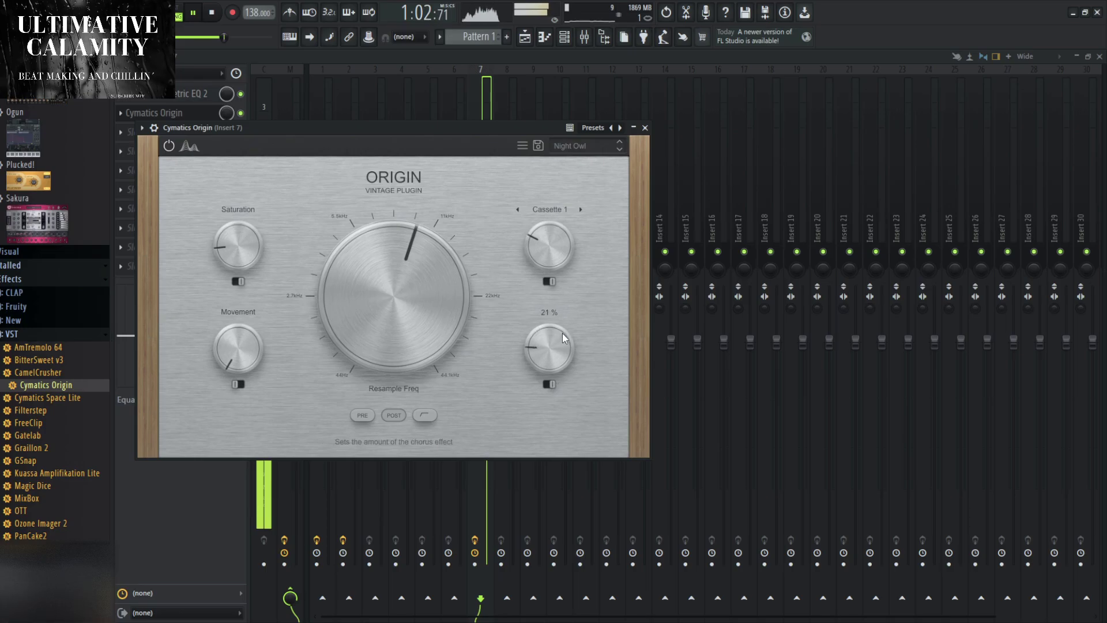
left_click_drag(559, 342, 552, 350)
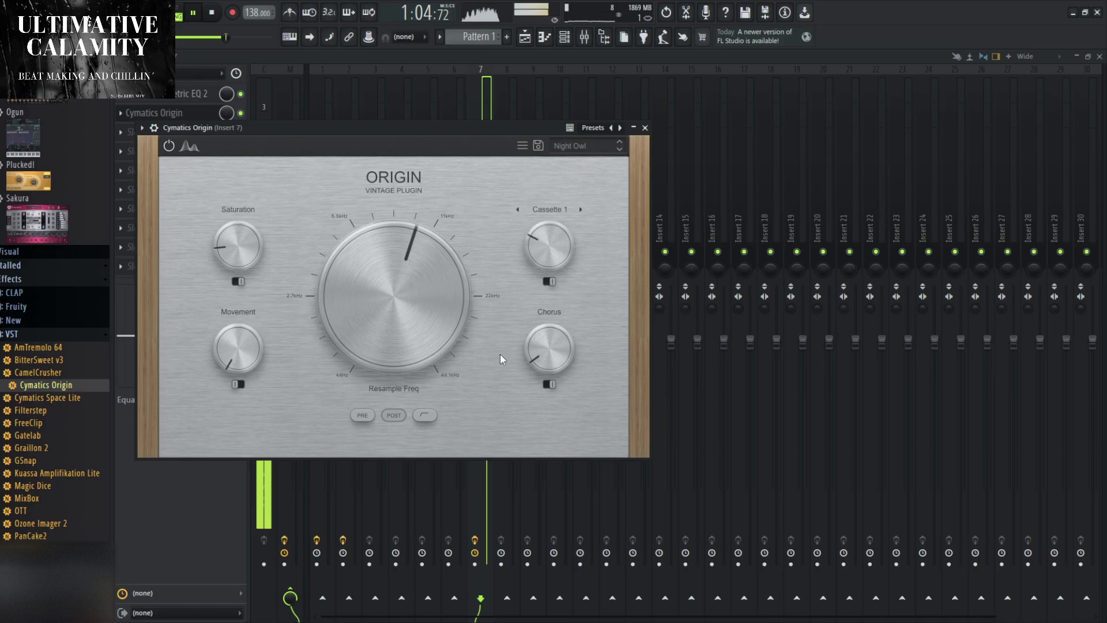
left_click(239, 383)
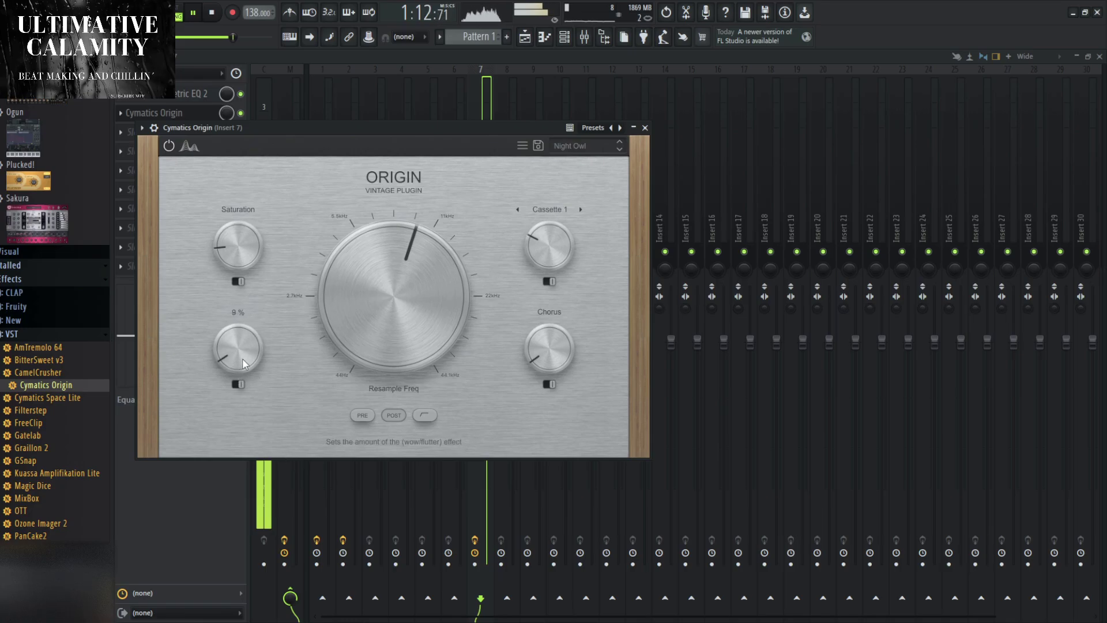
left_click(644, 128)
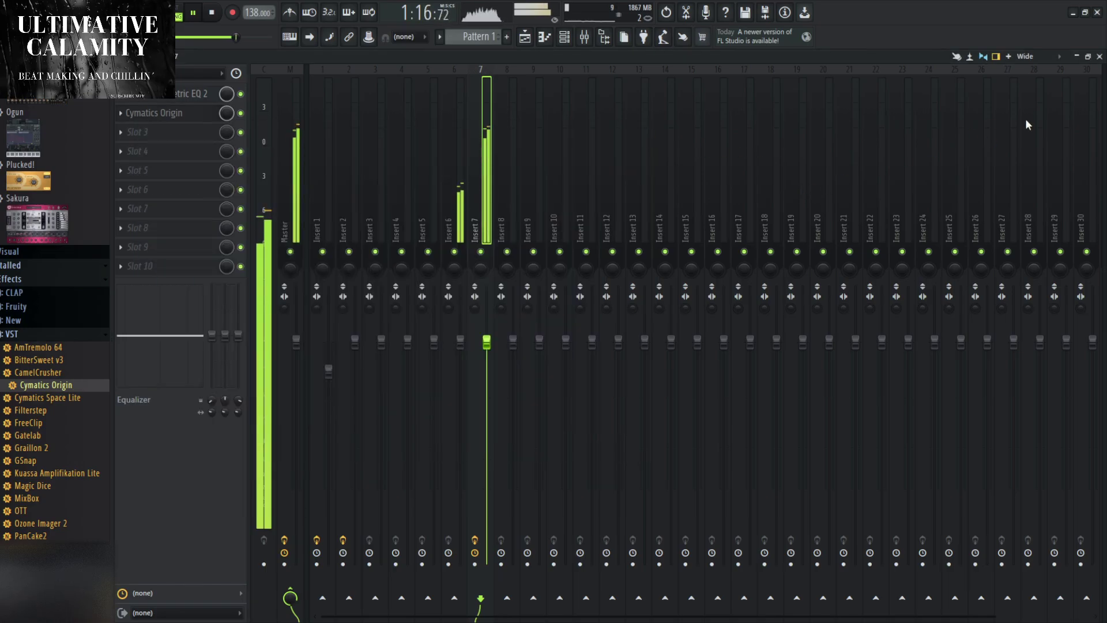
Lower the Insert 7 volume fader slightly, return to the playlist and stop playback.
left_click_drag(487, 342, 488, 360)
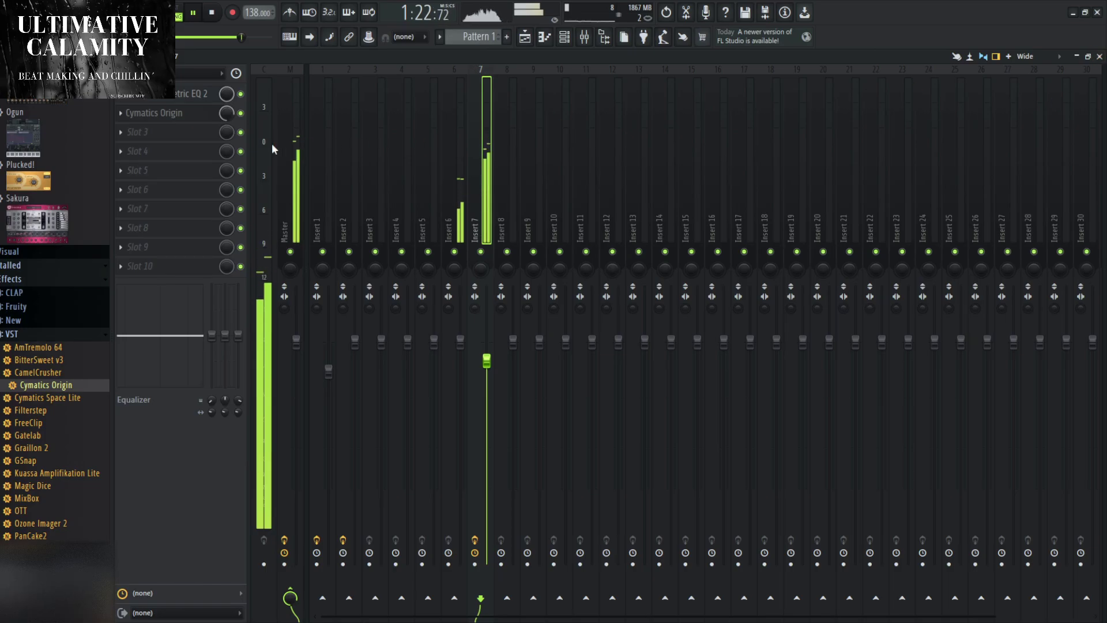
left_click(1100, 56)
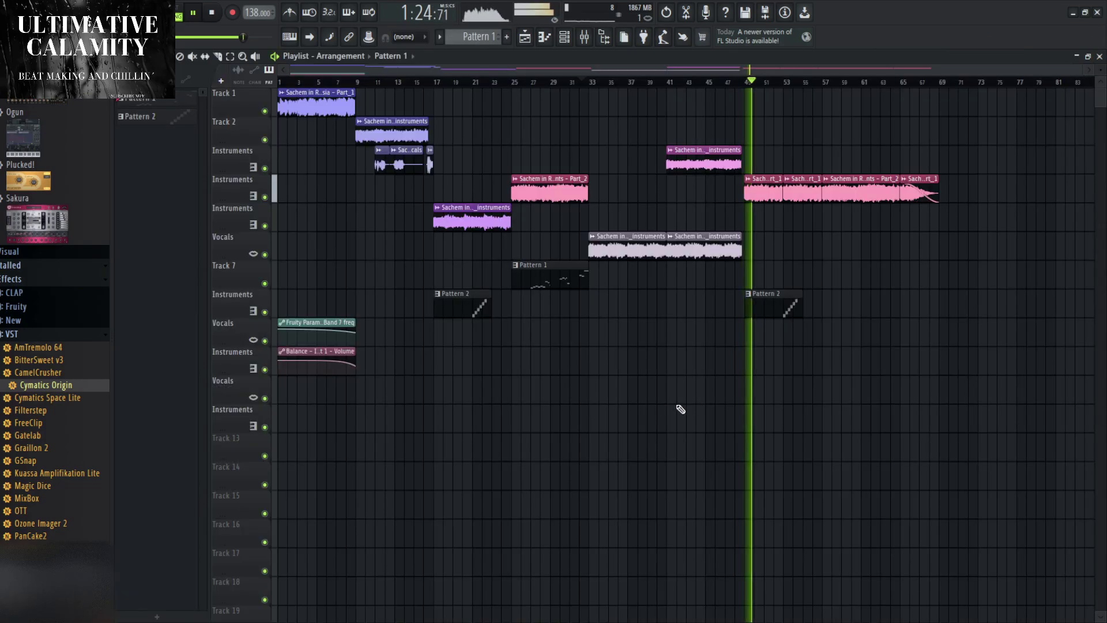
key("space")
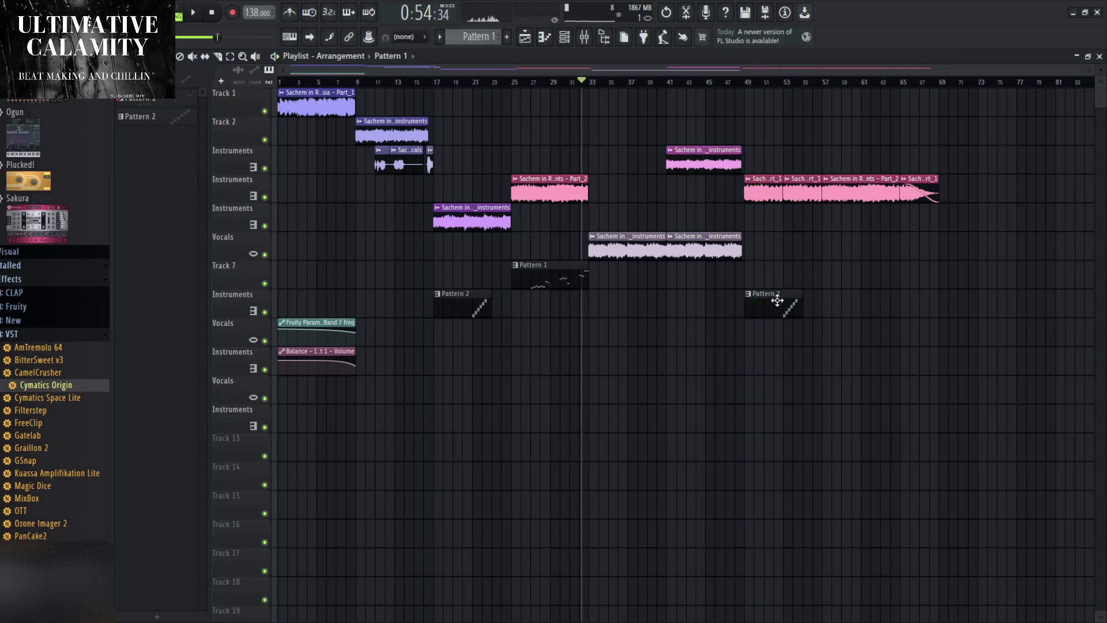
Play the arrangement from the start with Insert 1 selected in the mixer and browse the available effect plugins.
left_click(372, 84)
left_click(602, 46)
left_click(601, 47)
left_click(352, 83)
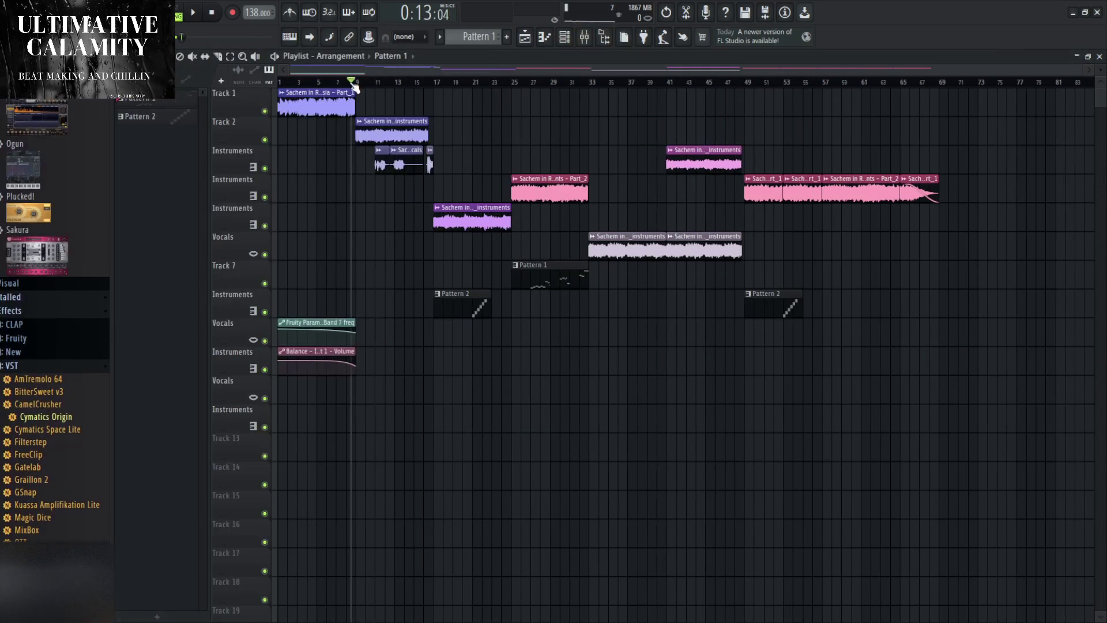
left_click(584, 37)
left_click(212, 14)
key("space")
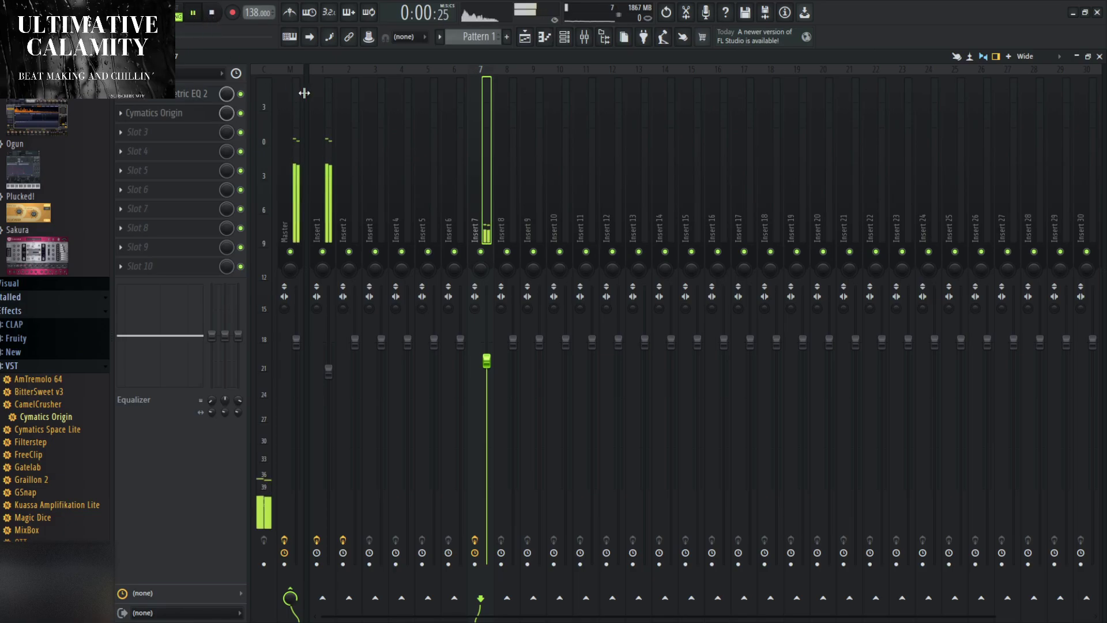
left_click(318, 133)
scroll(17, 293, "up", 15)
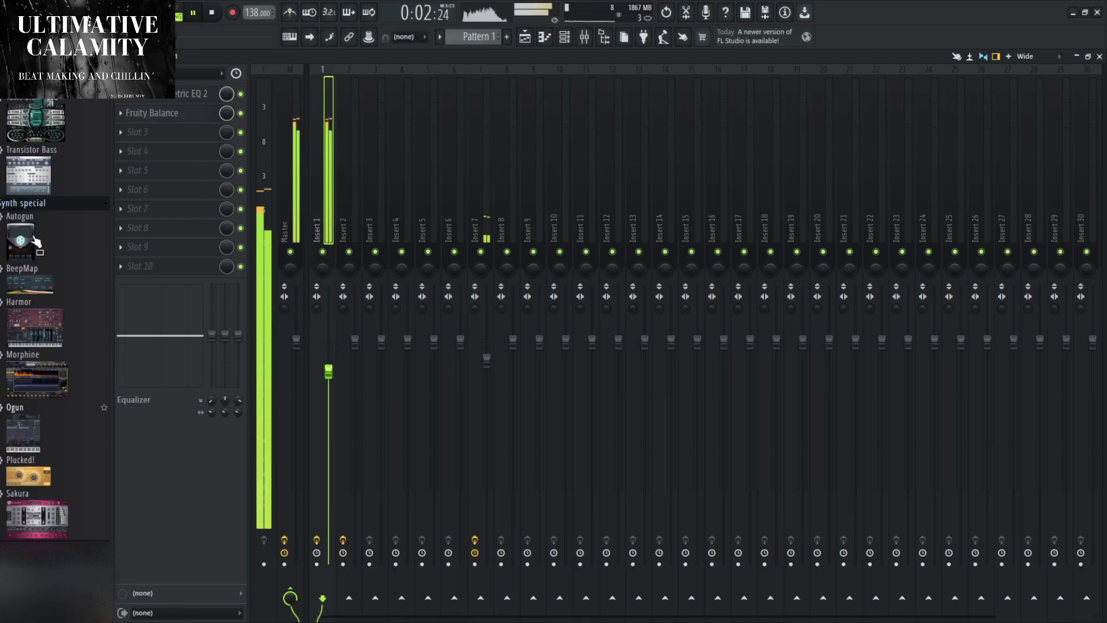
scroll(16, 291, "up", 15)
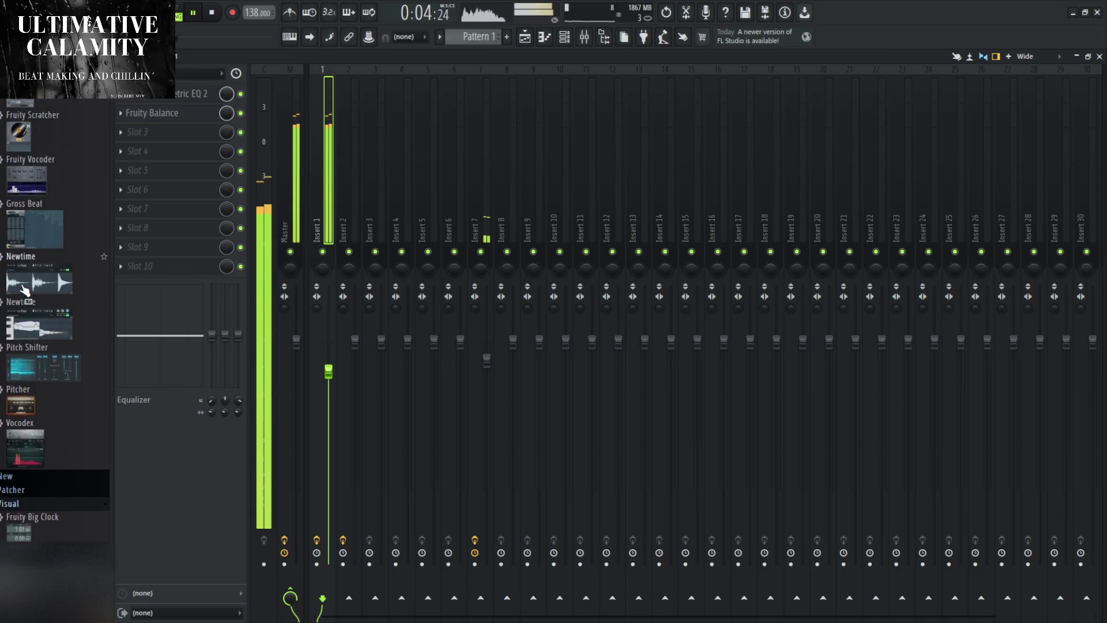
scroll(35, 317, "down", 8)
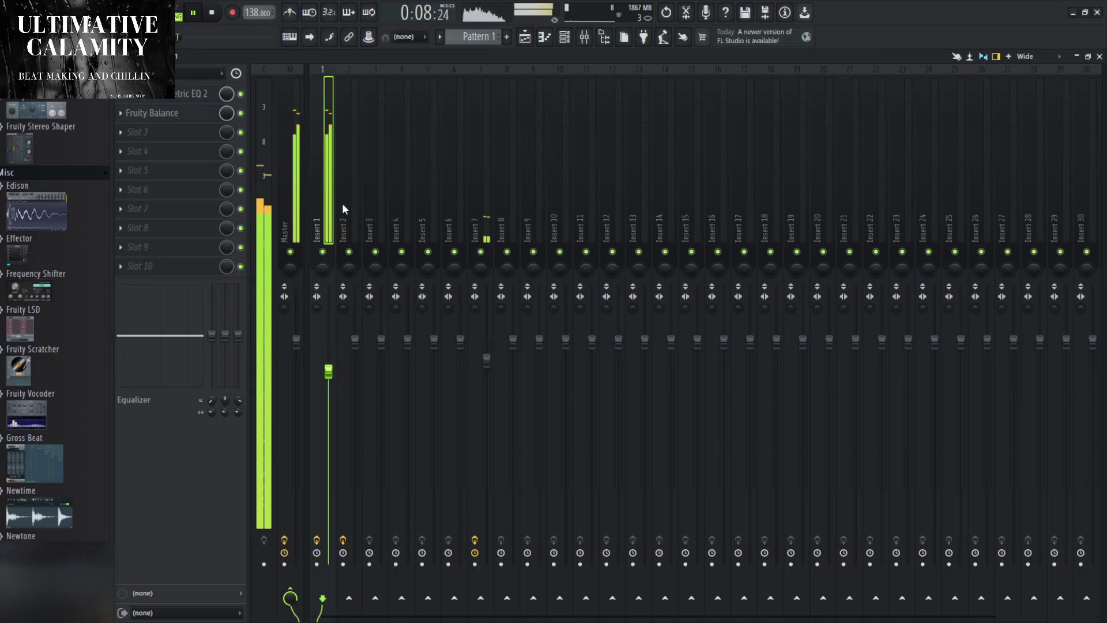
Route Inserts 1 to 9 to Insert 10 only, instead of directly to the master, and select Insert 10.
left_click_drag(316, 211, 552, 218)
left_click(557, 219)
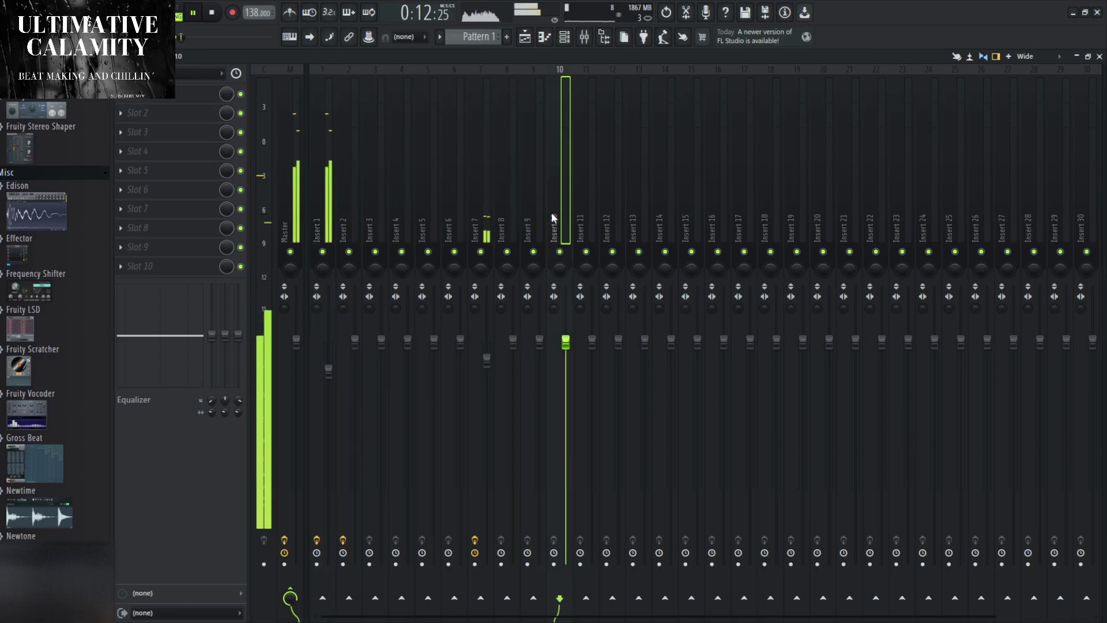
left_click_drag(316, 214, 527, 217)
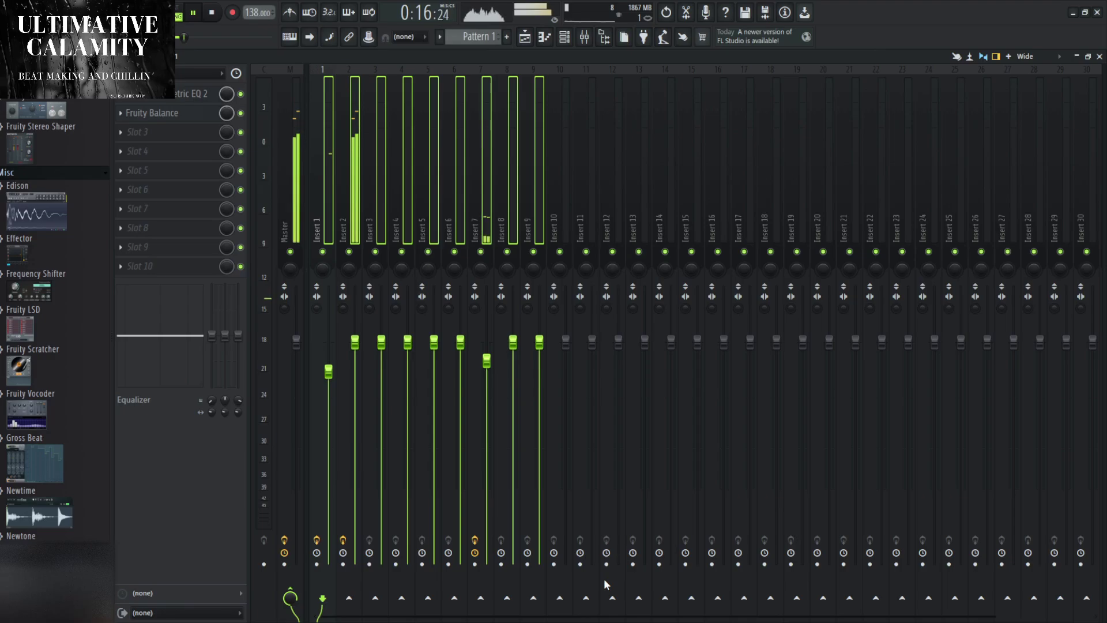
left_click(559, 597)
left_click(564, 202)
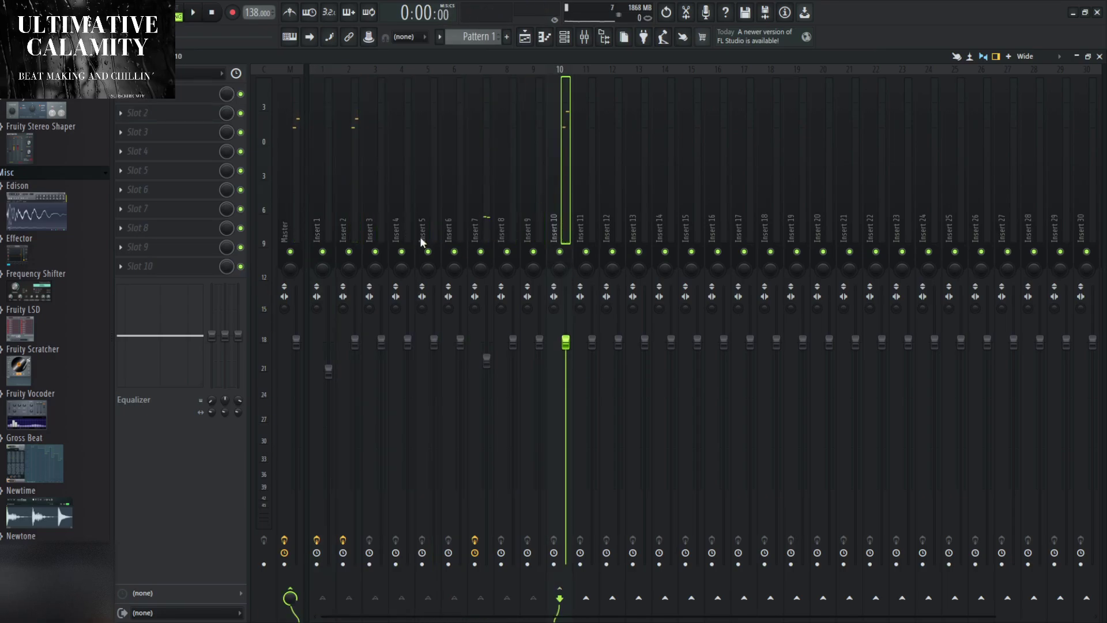
Select Insert 1 in the mixer and play the arrangement from the start.
scroll(35, 395, "up", 4)
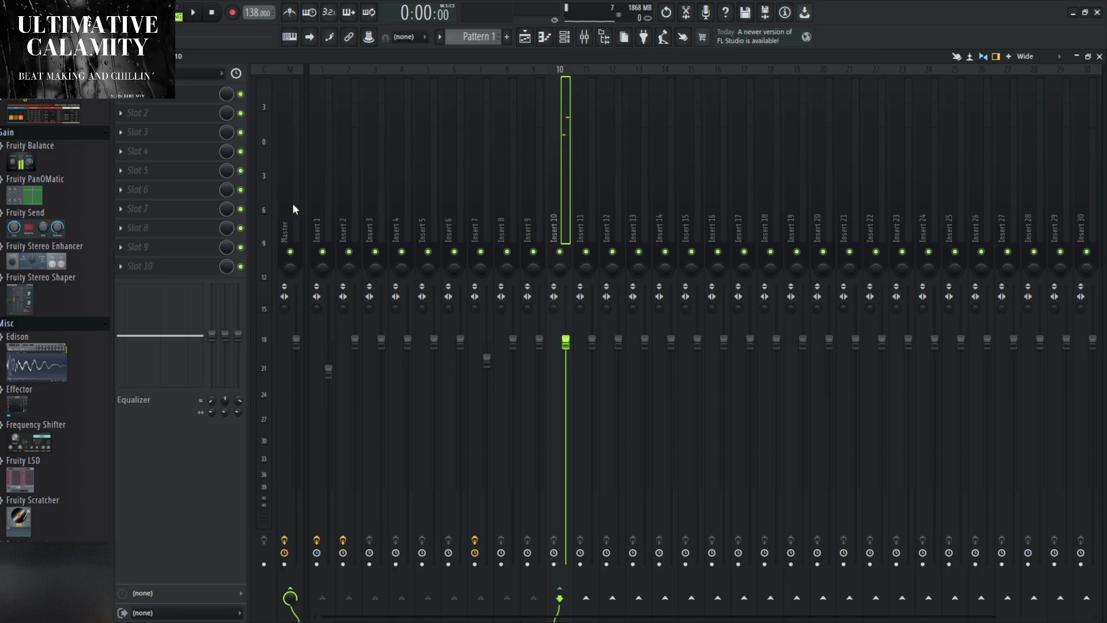
left_click(314, 207)
key("F6")
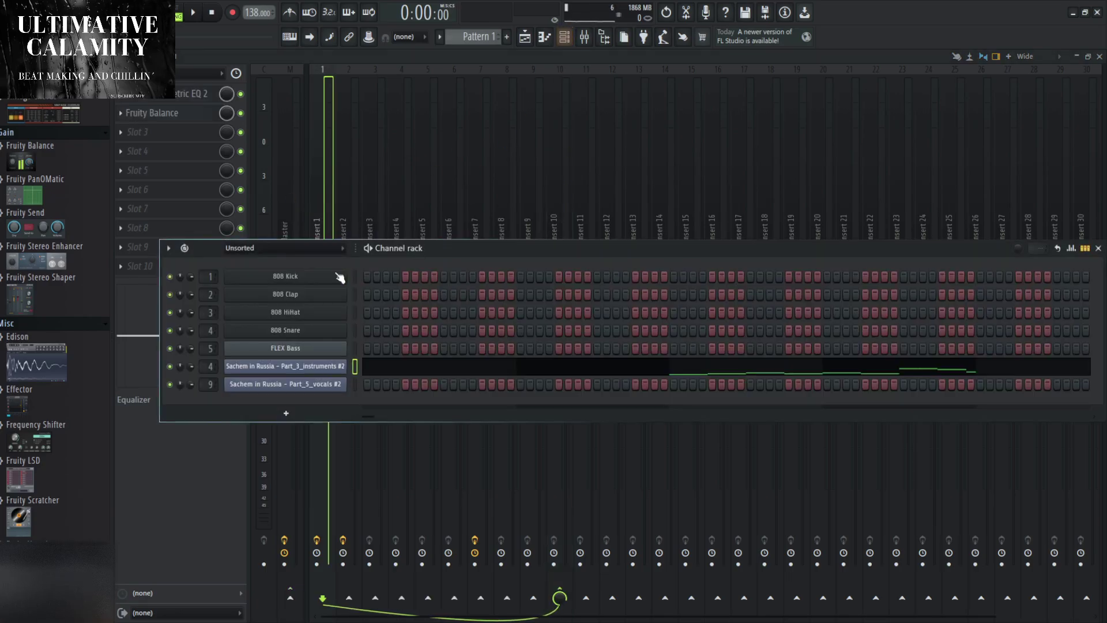
left_click(1098, 249)
key("space")
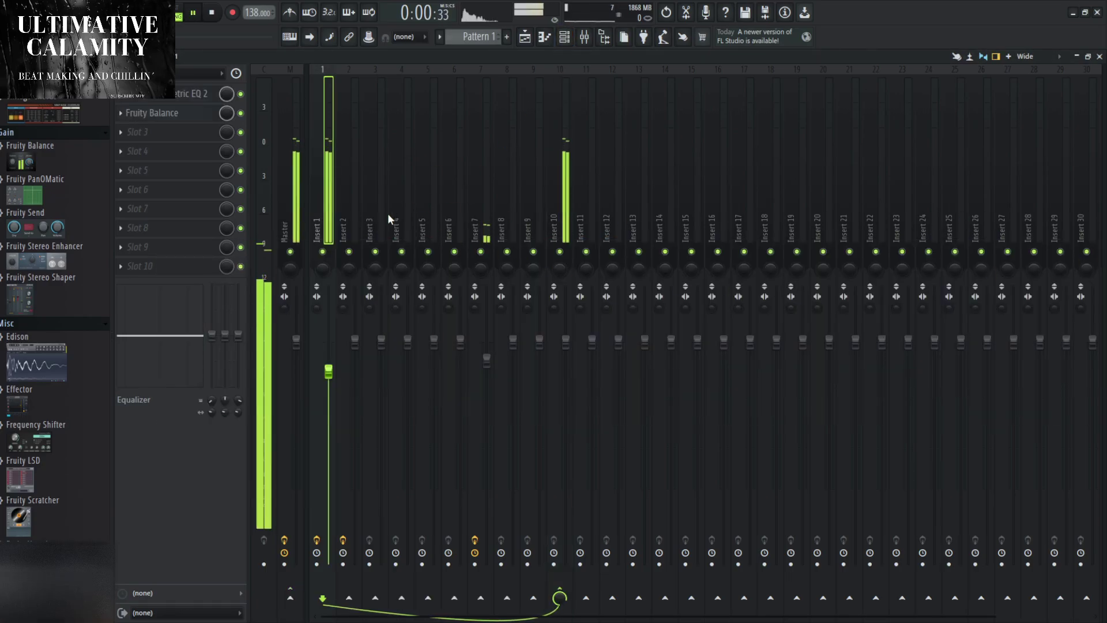
Add Fruity Reeverb 2 to slot 4 of Insert 1 with a larger room size and a slightly lower wet level.
scroll(43, 361, "up", 6)
scroll(43, 360, "up", 1)
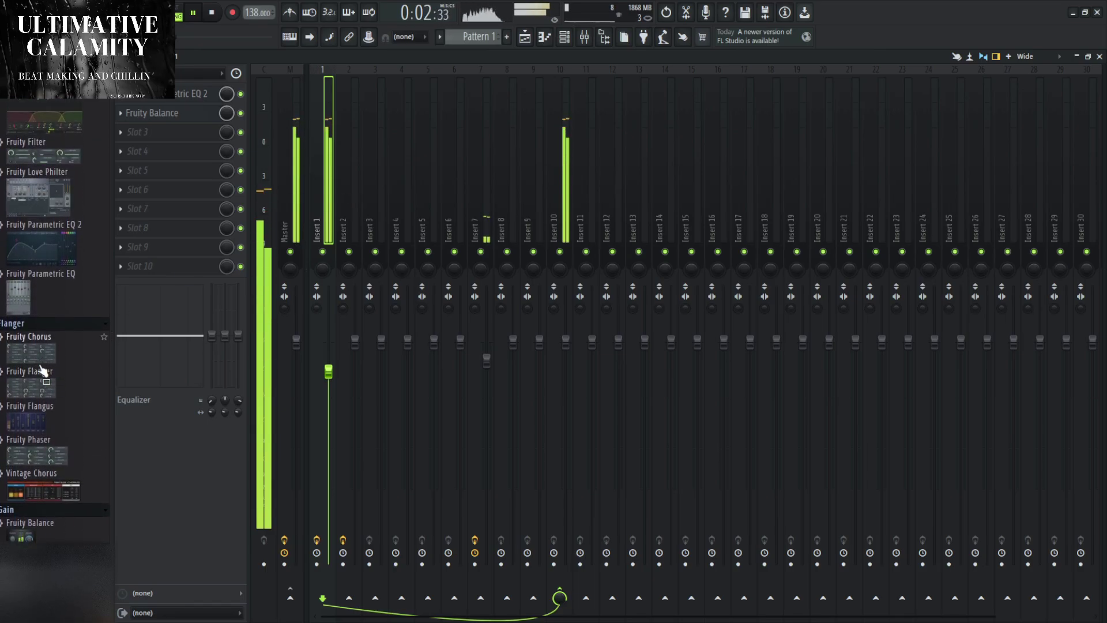
scroll(31, 355, "up", 15)
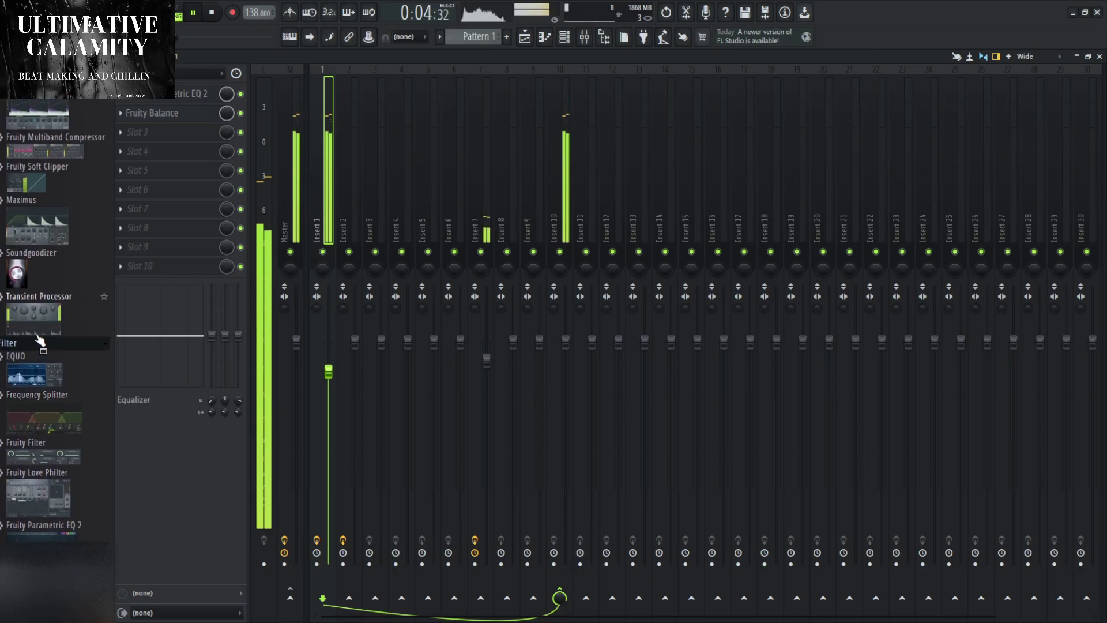
left_click_drag(37, 349, 163, 152)
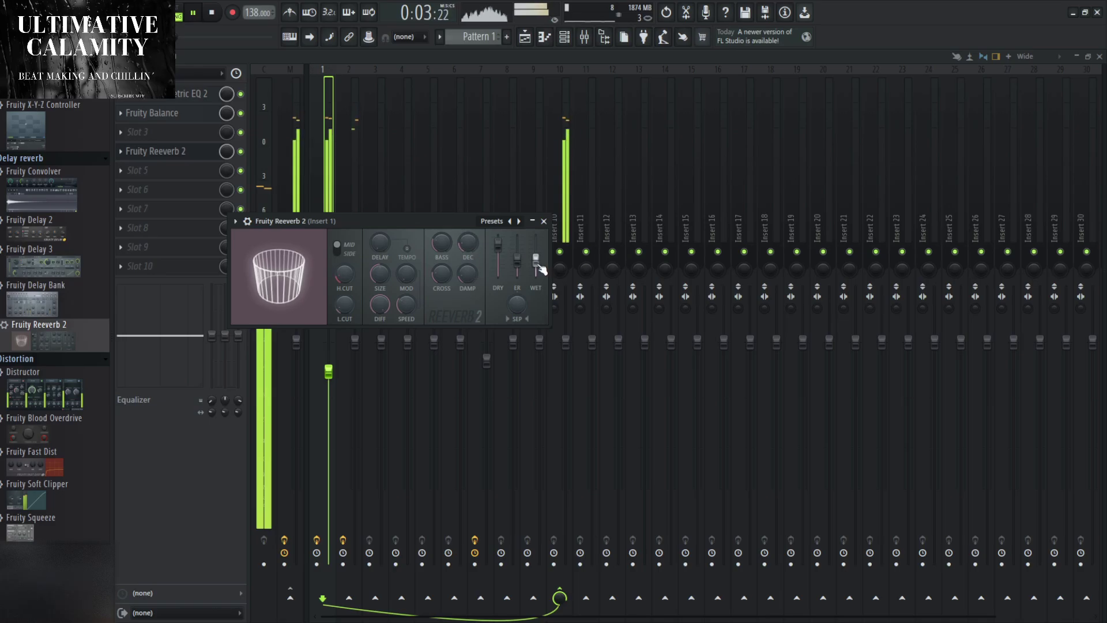
left_click_drag(379, 274, 379, 262)
left_click_drag(536, 265, 535, 264)
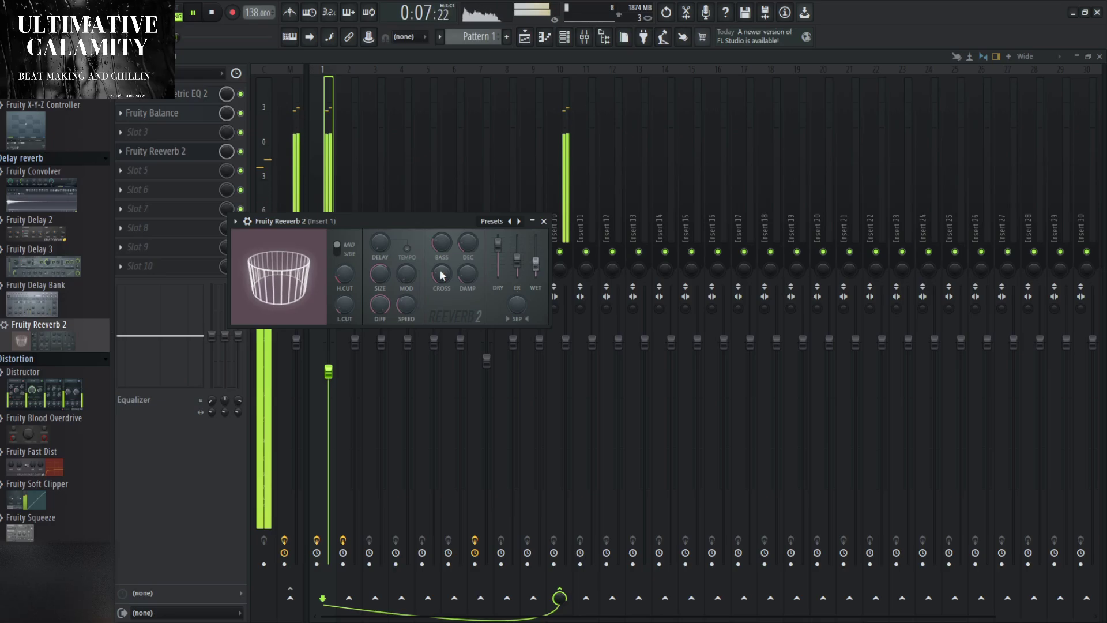
left_click(544, 221)
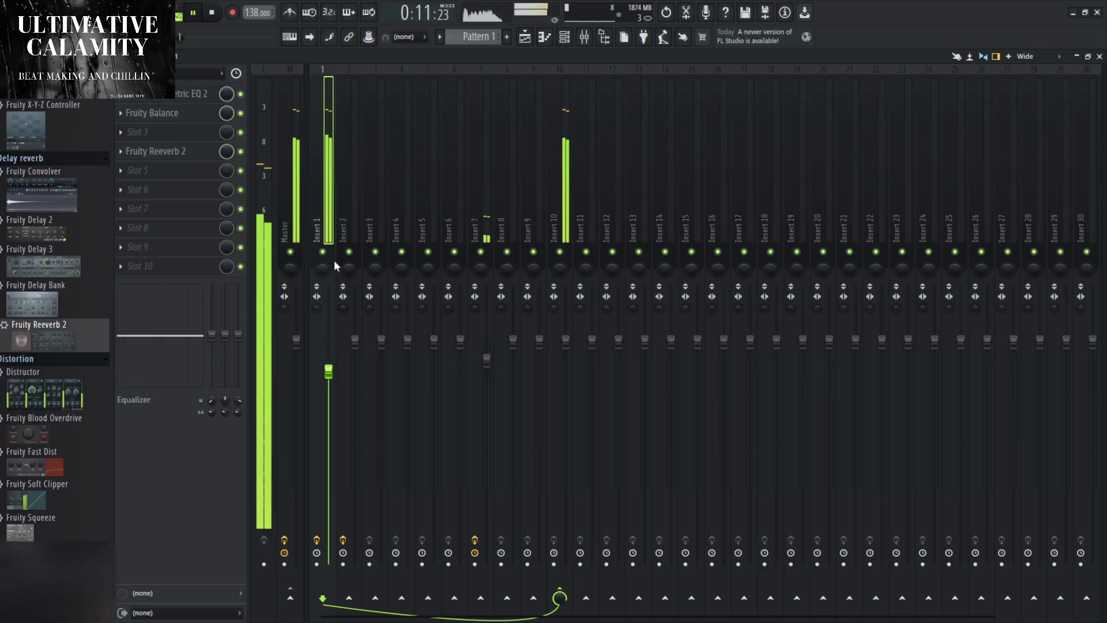
Lower the Insert 1 volume fader slightly and bring the Insert 2 fader down further from its default level.
left_click_drag(332, 382, 331, 386)
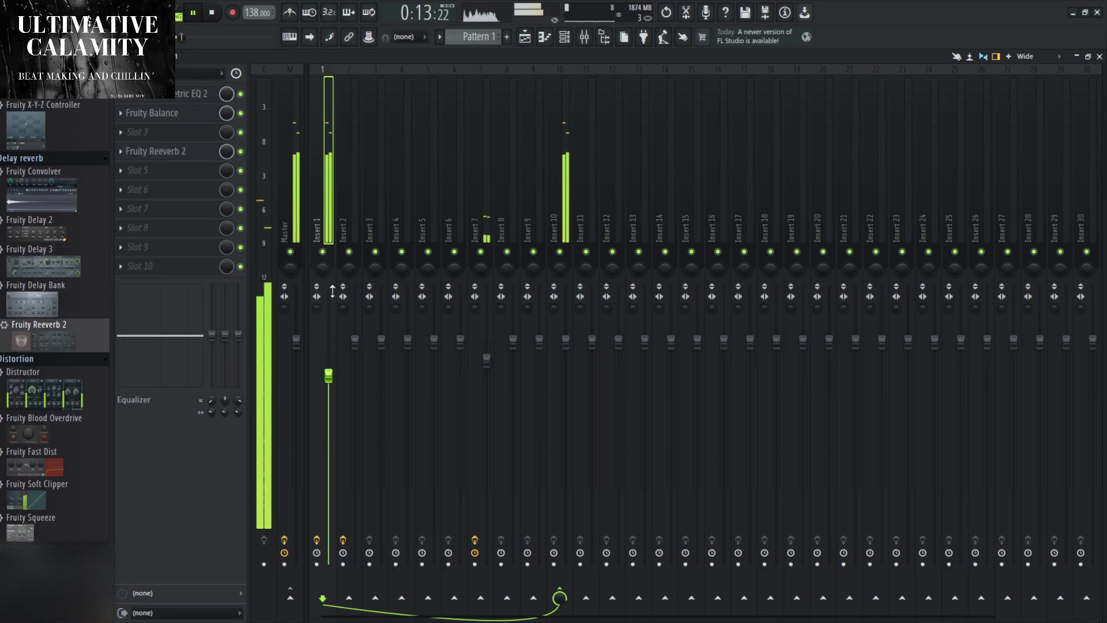
left_click(323, 252)
left_click(323, 252)
scroll(61, 404, "down", 5)
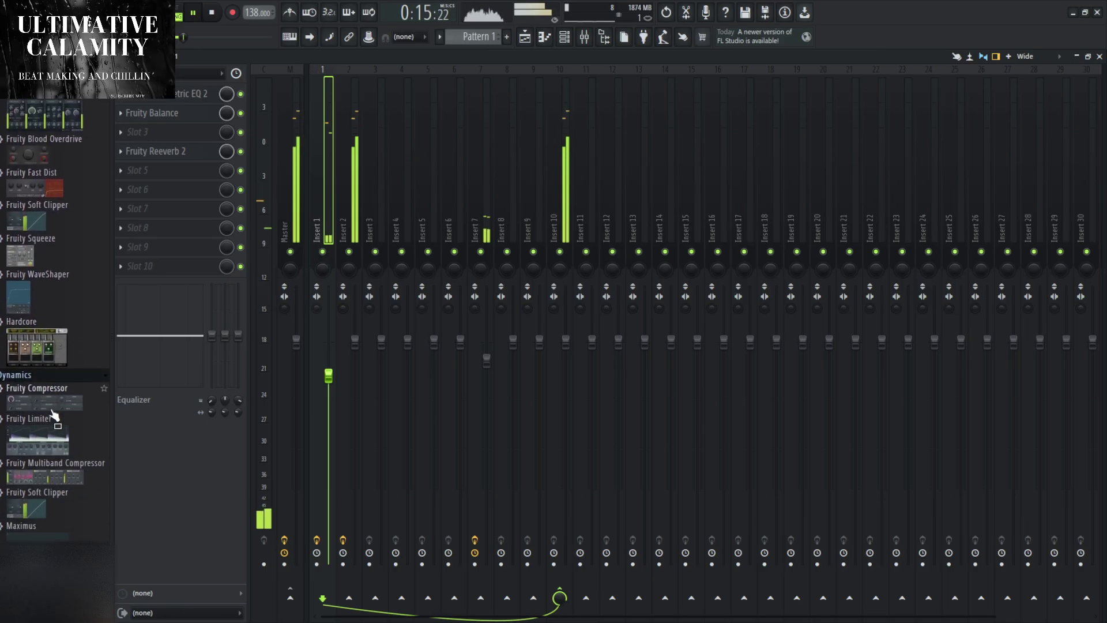
left_click(349, 248)
left_click_drag(354, 341, 355, 363)
Add a second Fruity Parametric EQ 2 in slot 2 of Insert 2.
scroll(40, 421, "down", 5)
scroll(39, 421, "down", 5)
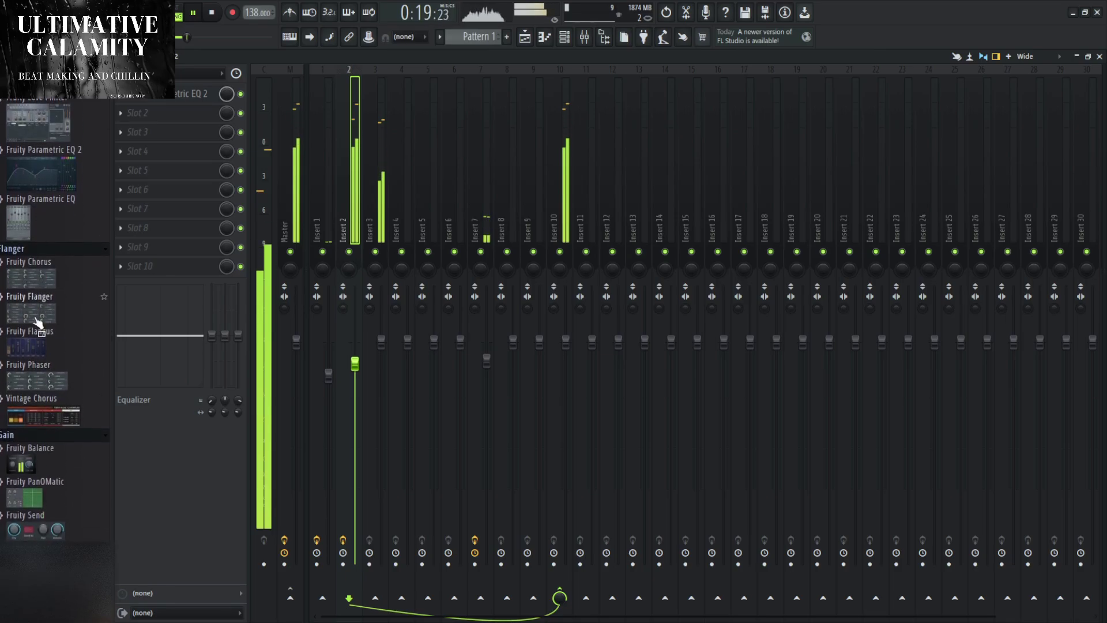
left_click_drag(46, 170, 178, 113)
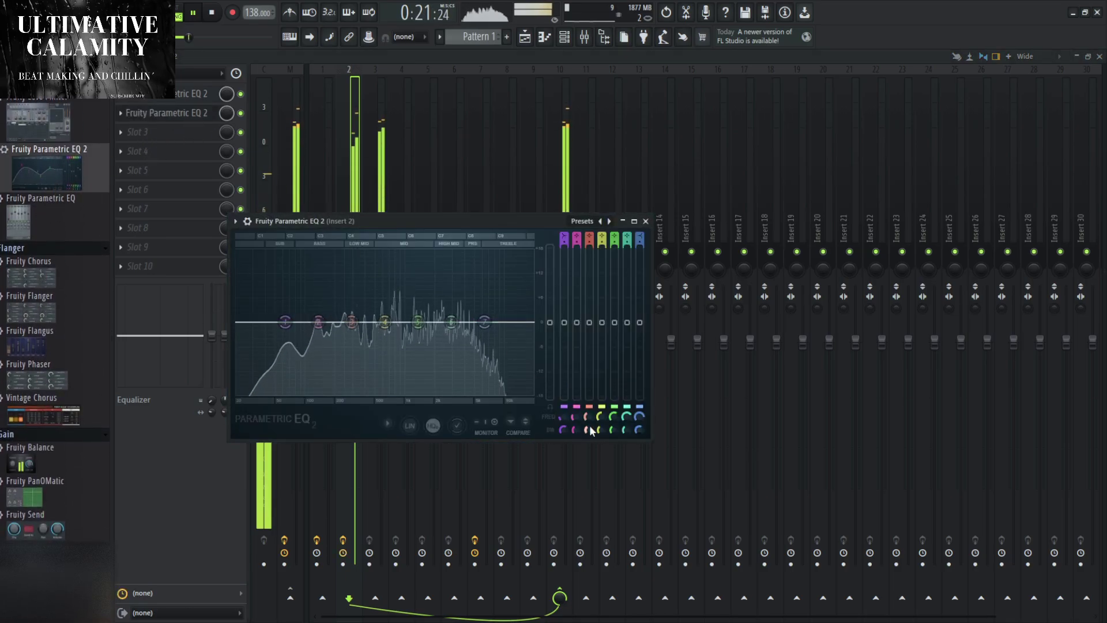
Sweep EQ bands 3 and 4 for resonances, cut band 3 slightly in the low mids and band 4 in the high mids.
left_click_drag(352, 321, 341, 254)
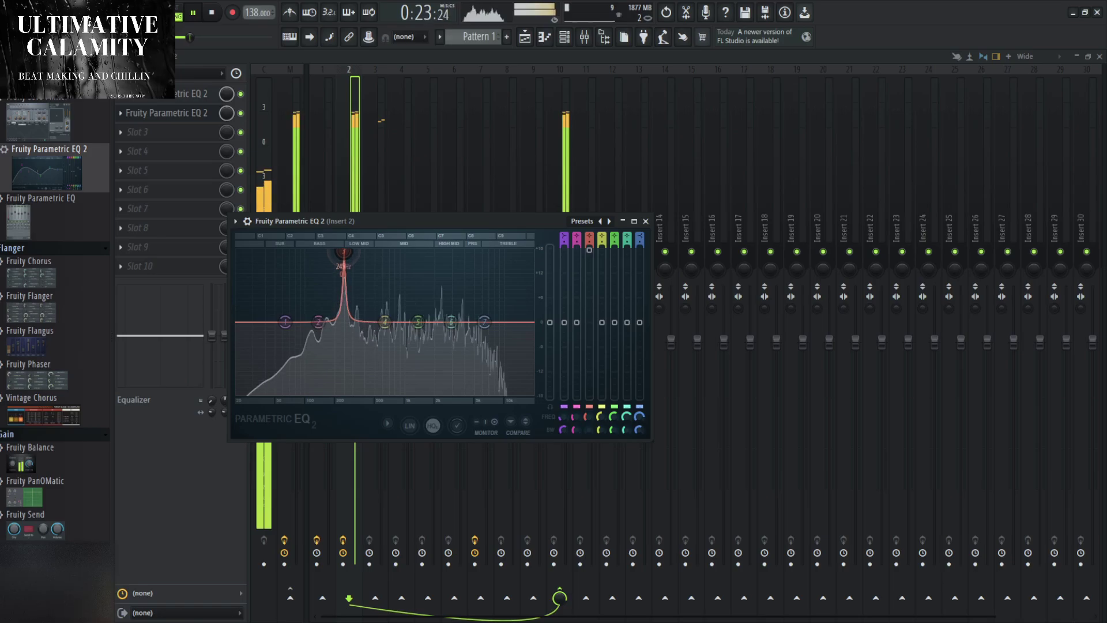
left_click_drag(591, 253, 589, 331)
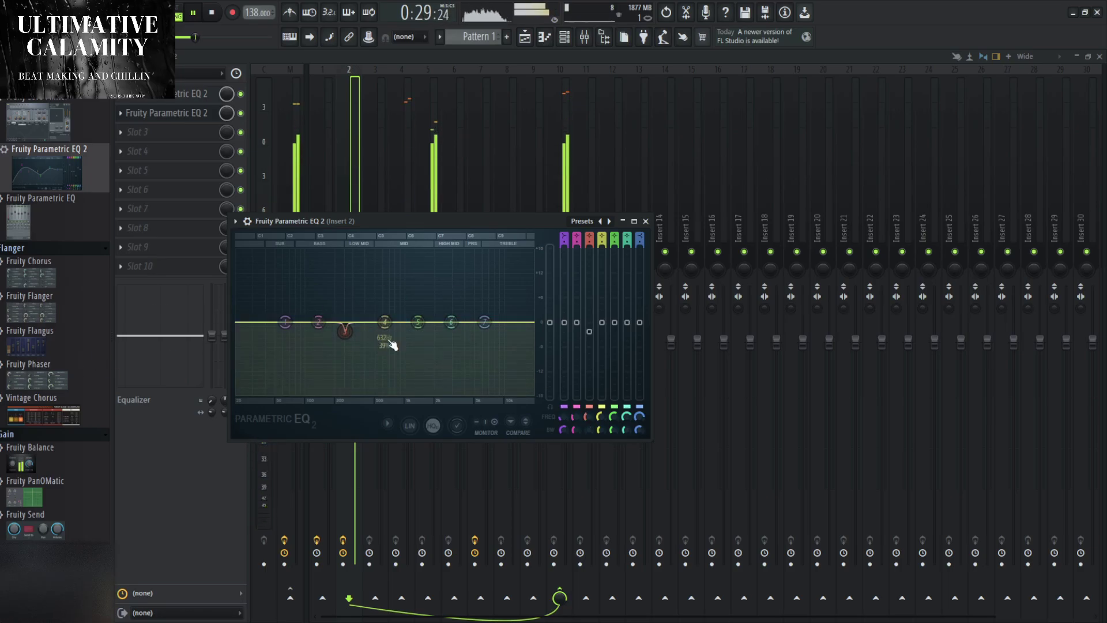
left_click_drag(590, 331, 590, 249)
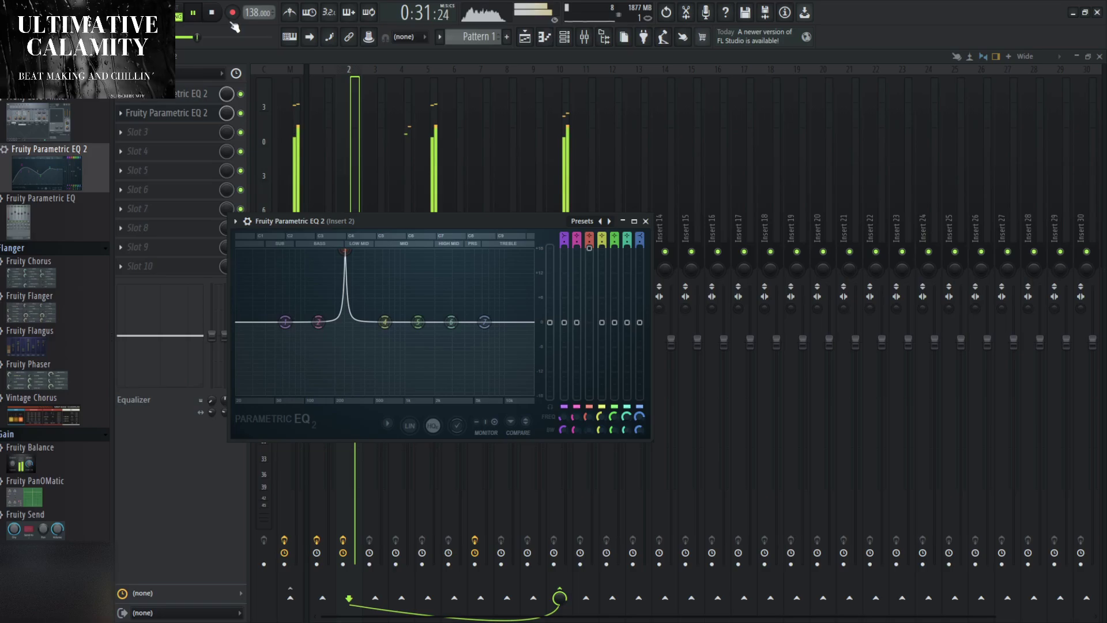
left_click(185, 37)
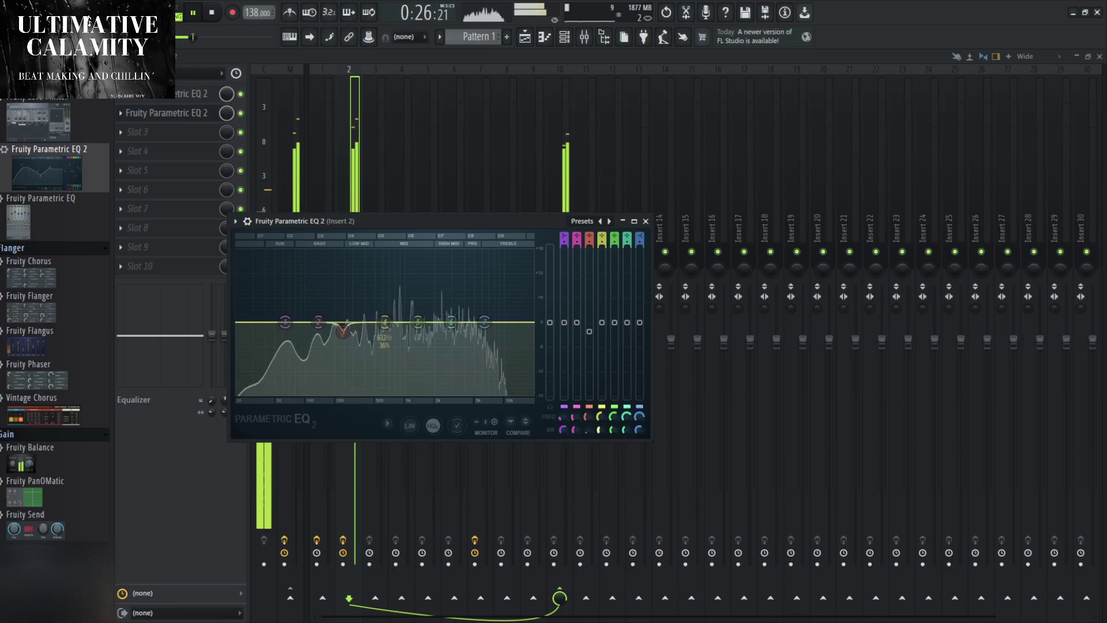
left_click_drag(384, 322, 437, 268)
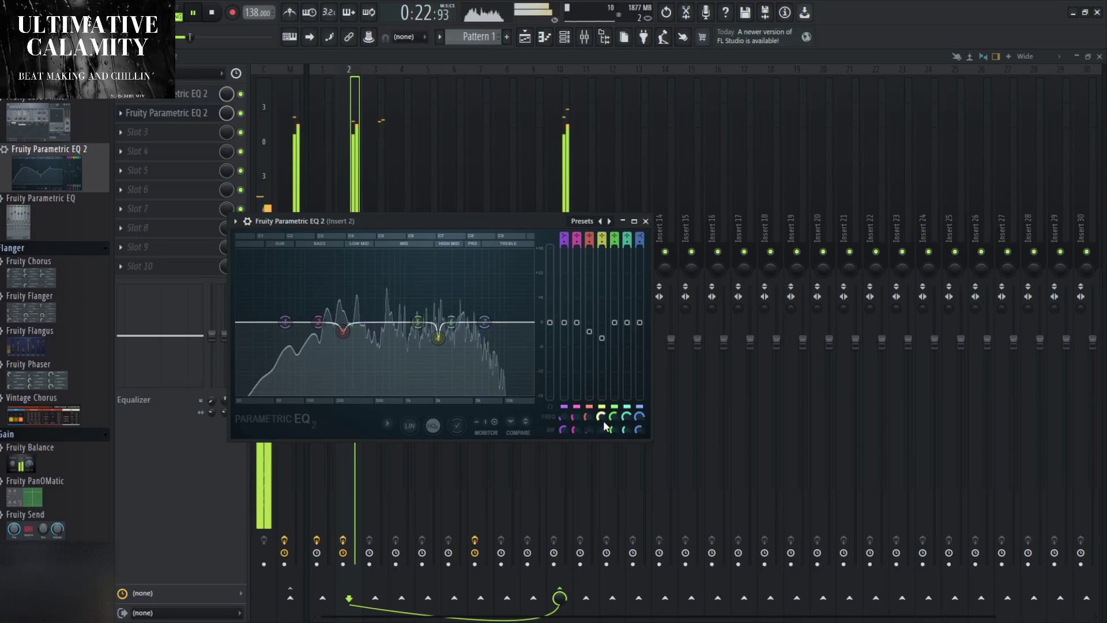
left_click(644, 221)
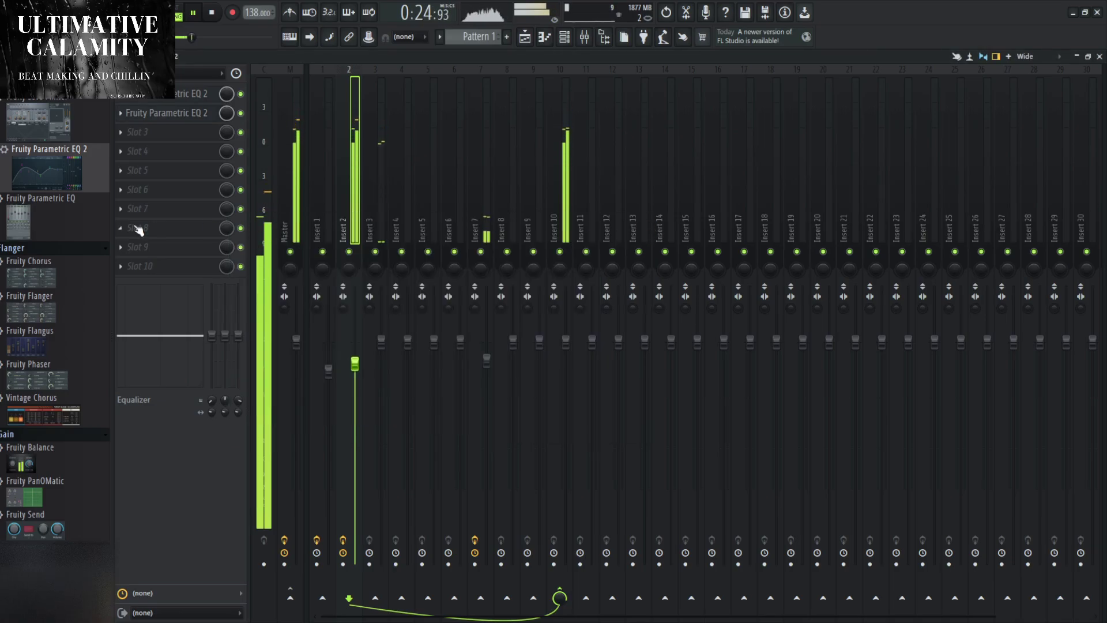
Add Vintage Chorus to slot 3 of Insert 2, using its next preset and a reduced slot mix level.
scroll(35, 363, "down", 5)
scroll(27, 358, "up", 5)
left_click_drag(35, 397, 177, 133)
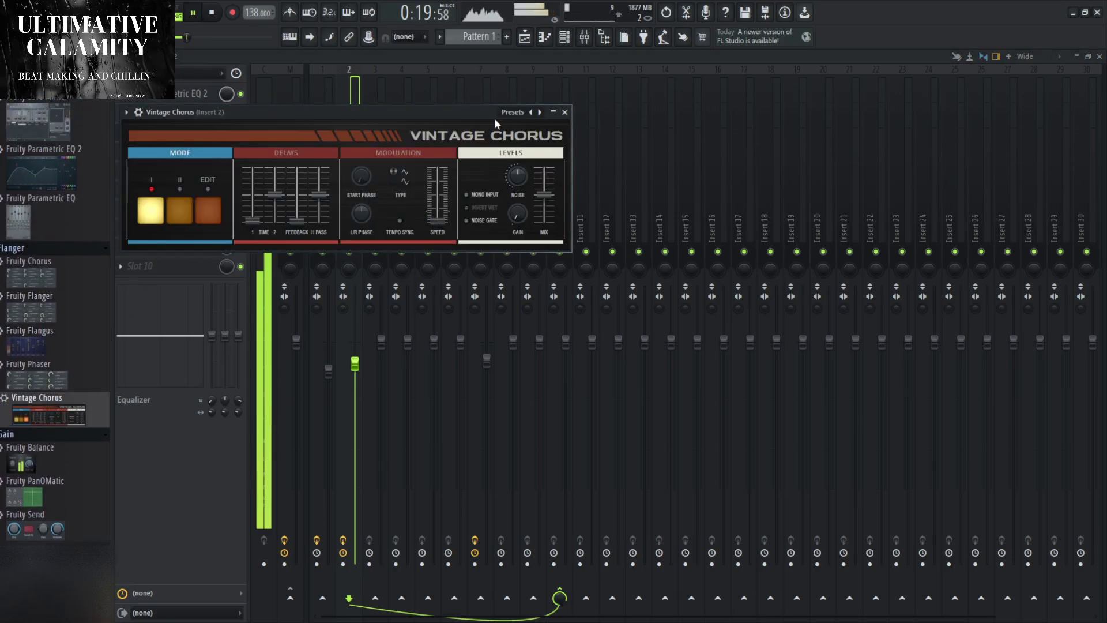
left_click(540, 112)
left_click(564, 112)
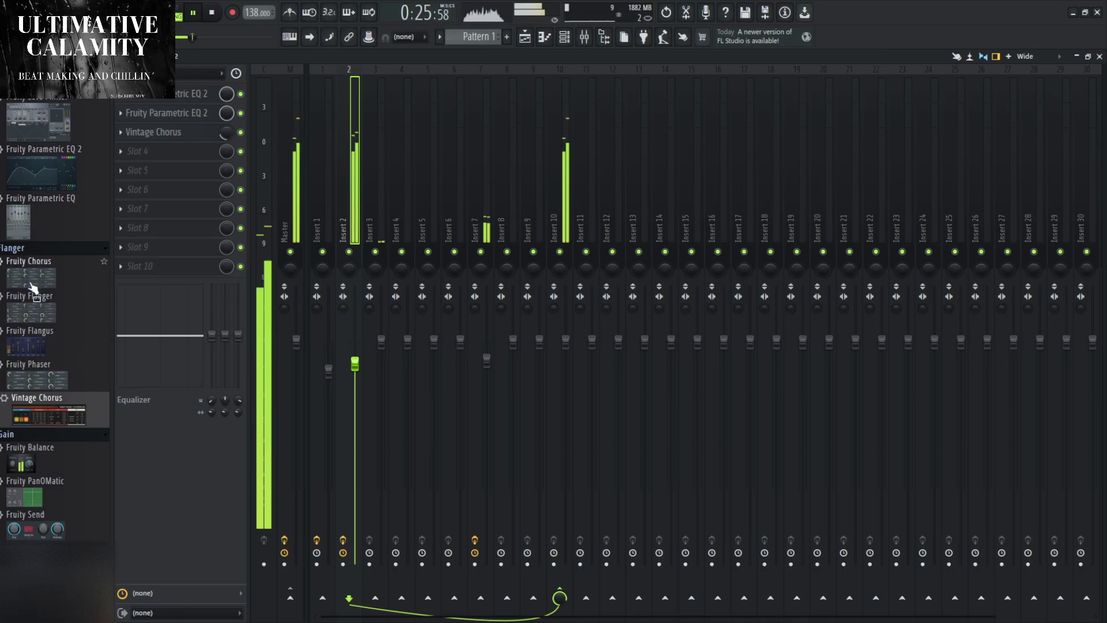
Add Gross Beat to slot 4 of Insert 2.
scroll(43, 311, "down", 8)
scroll(47, 375, "down", 4)
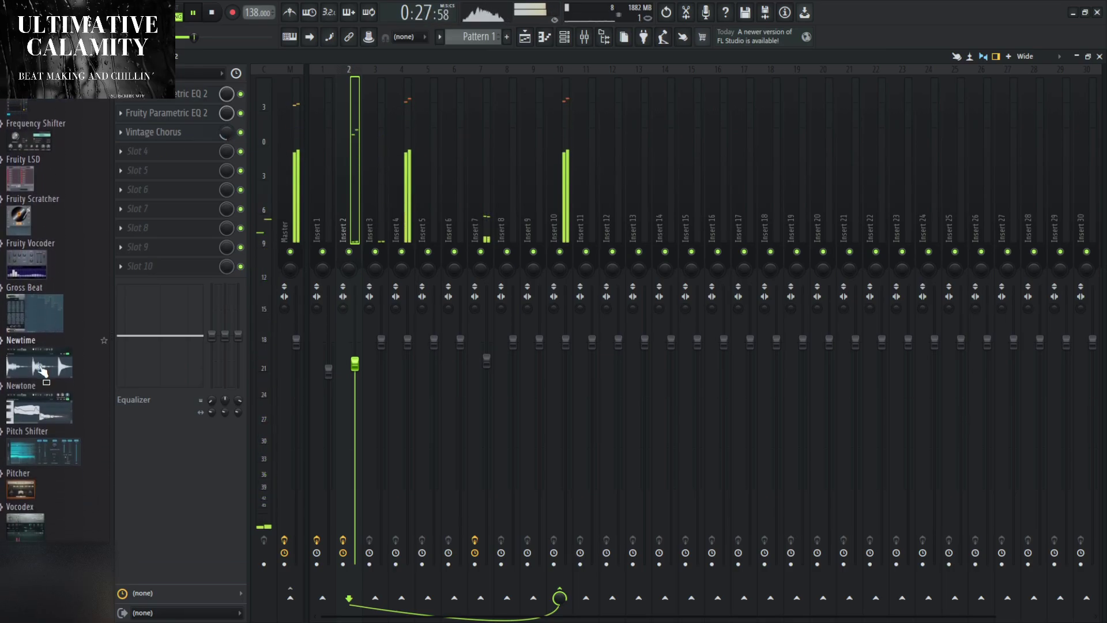
left_click_drag(41, 309, 165, 166)
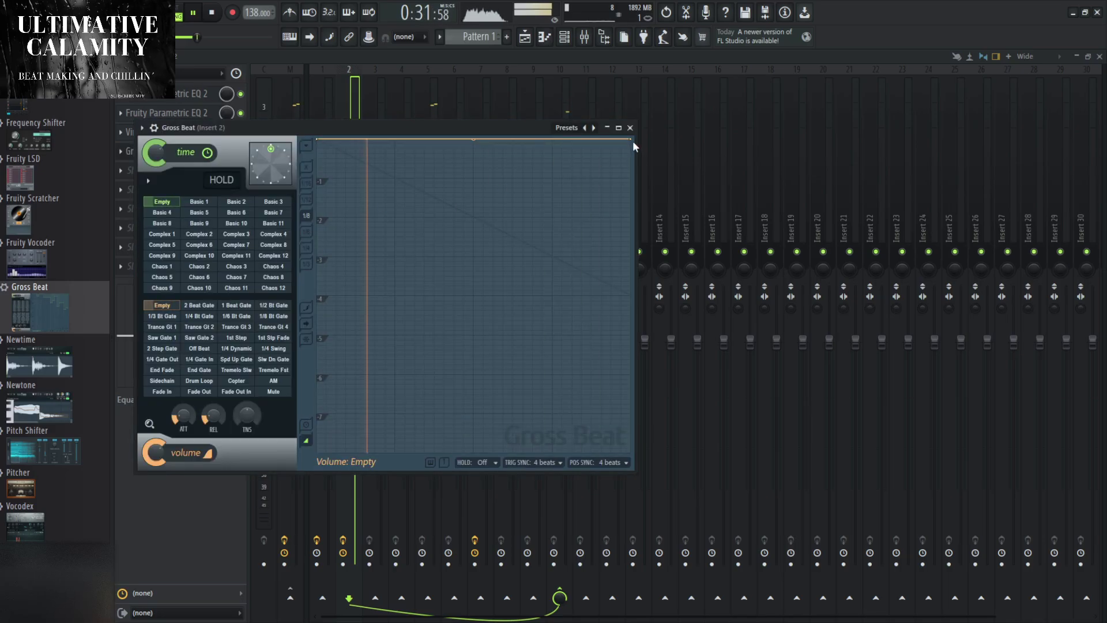
Shape the Gross Beat volume envelope into two equal falling ramps from the maximum to line 2, and close the plugin.
left_click_drag(629, 139, 628, 298)
left_click_drag(425, 194, 474, 220)
mouse_move(472, 139)
left_mouse_down()
mouse_move(473, 217)
mouse_move(477, 131)
left_mouse_up()
left_click_drag(629, 294, 629, 221)
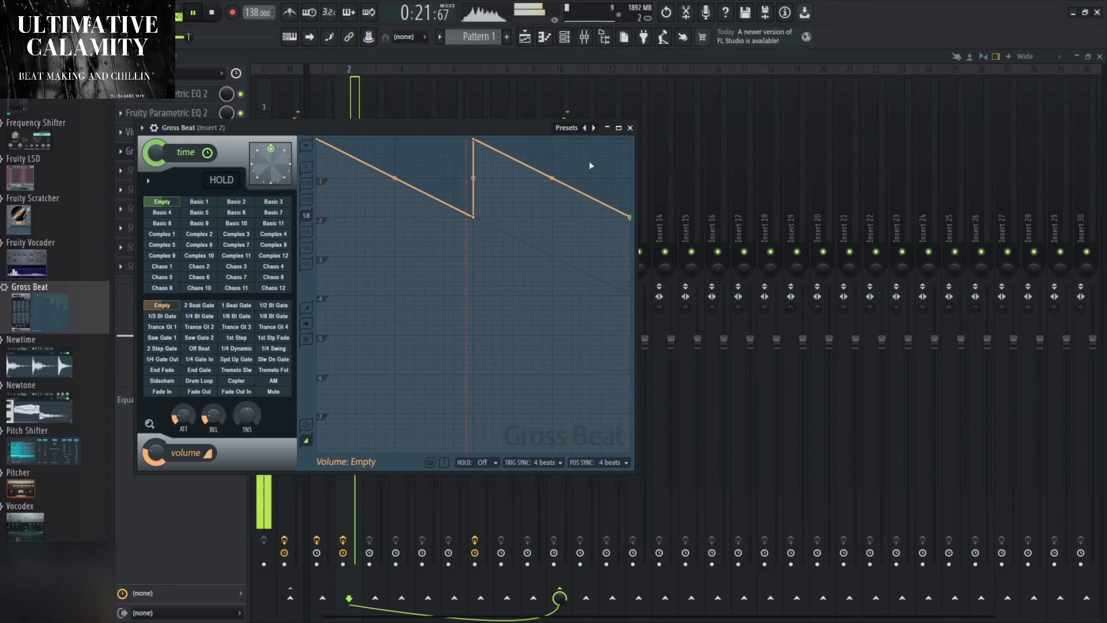
left_click(619, 128)
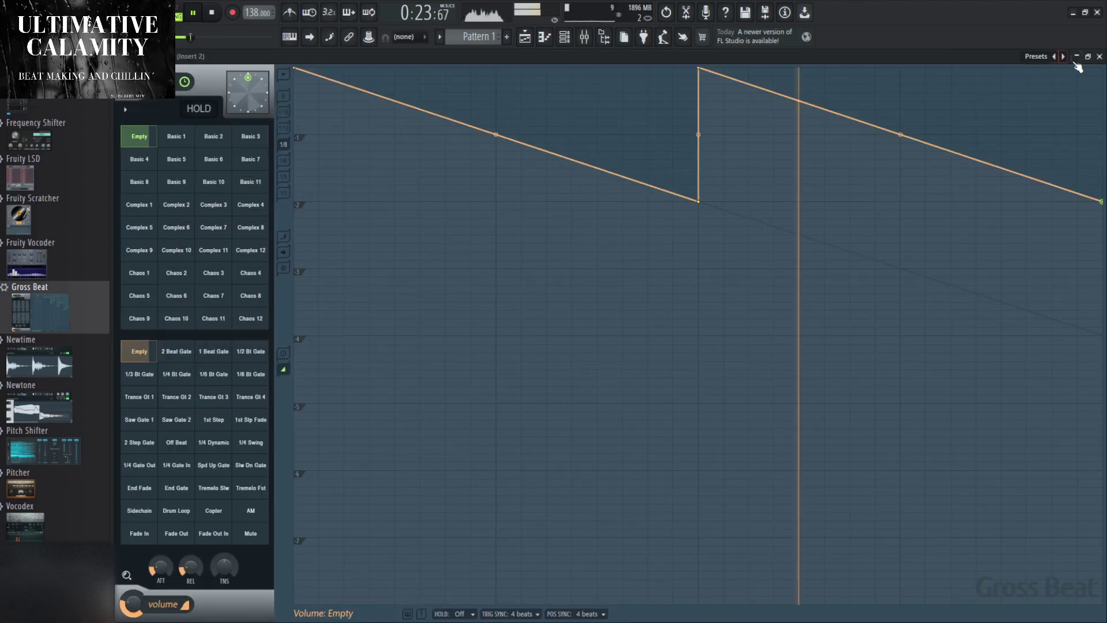
left_click(632, 132)
left_click(632, 128)
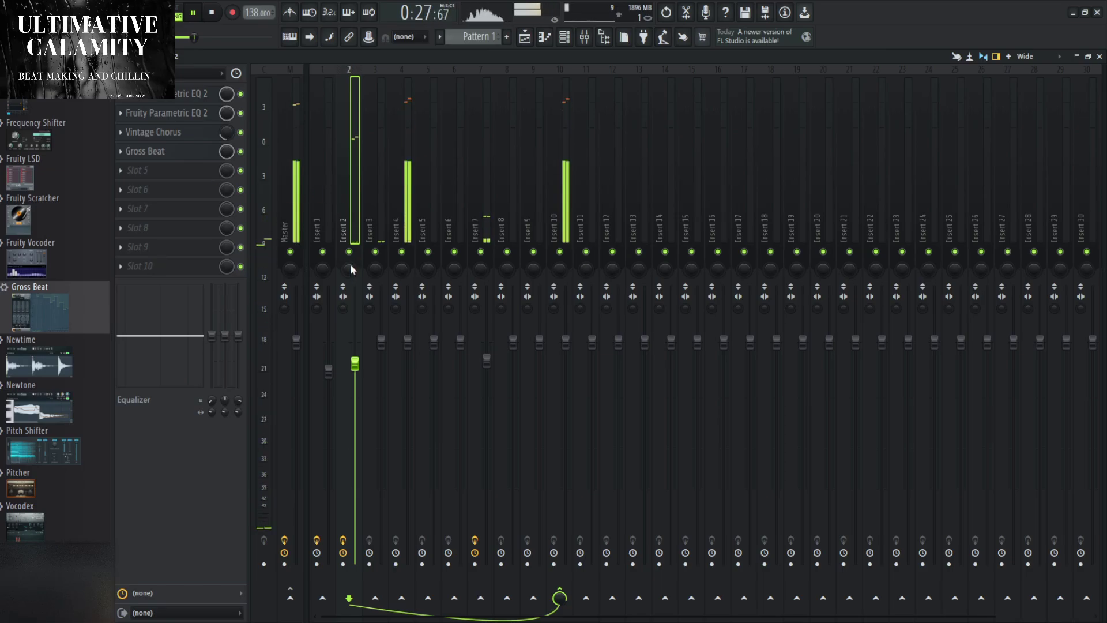
Lower the Insert 4 volume fader, move playback back to around bar 11 and stop it in the playlist.
left_click(420, 176)
left_click(407, 208)
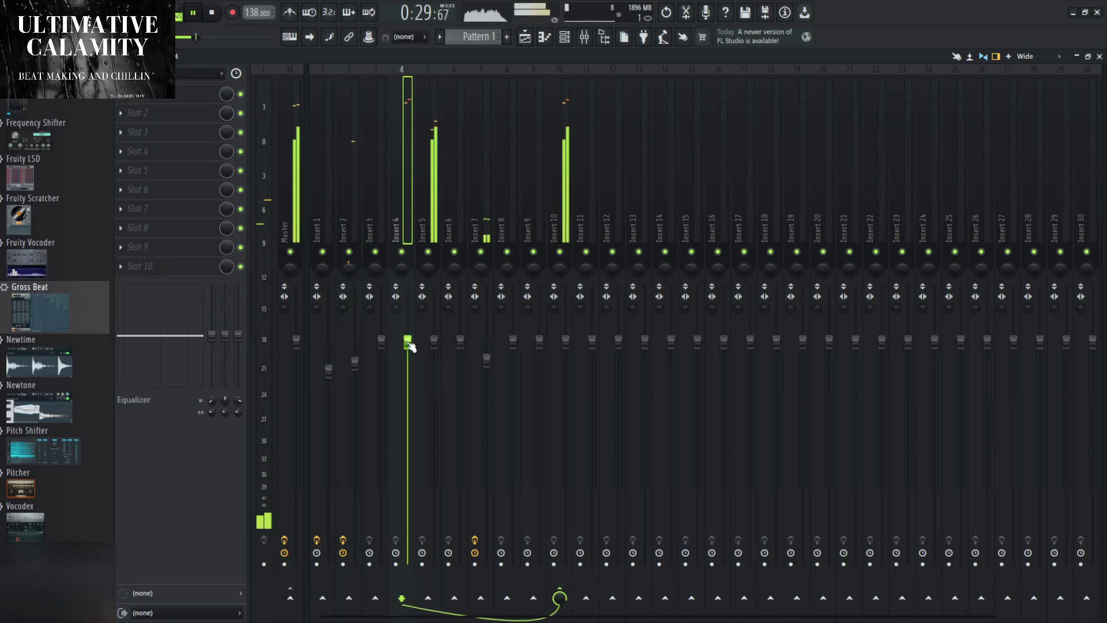
left_click(334, 173)
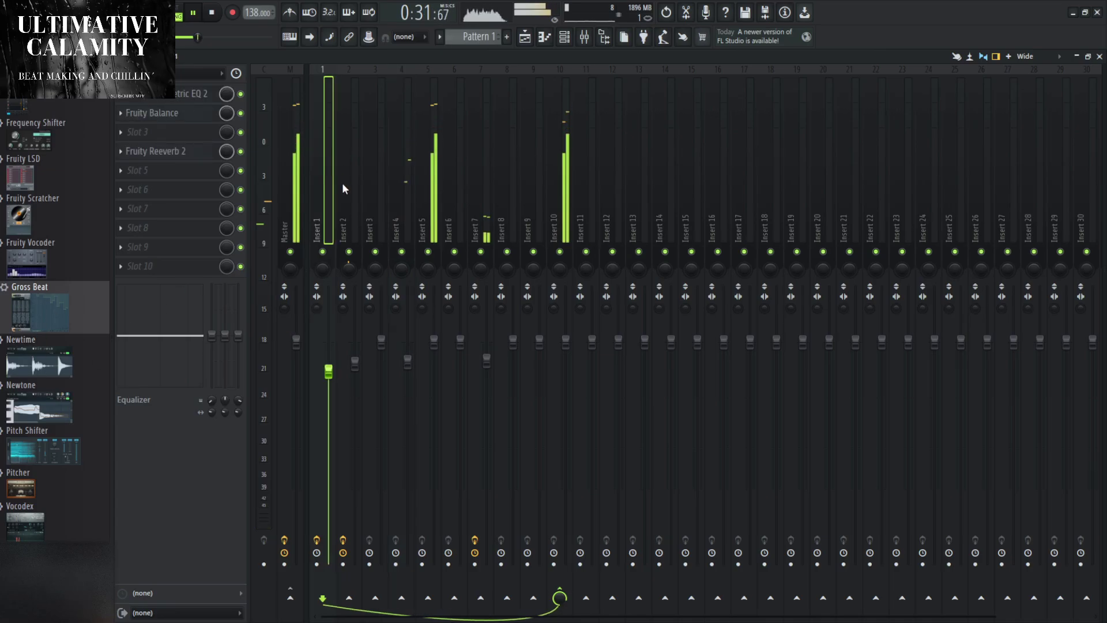
left_click(186, 37)
key("F5")
key("space")
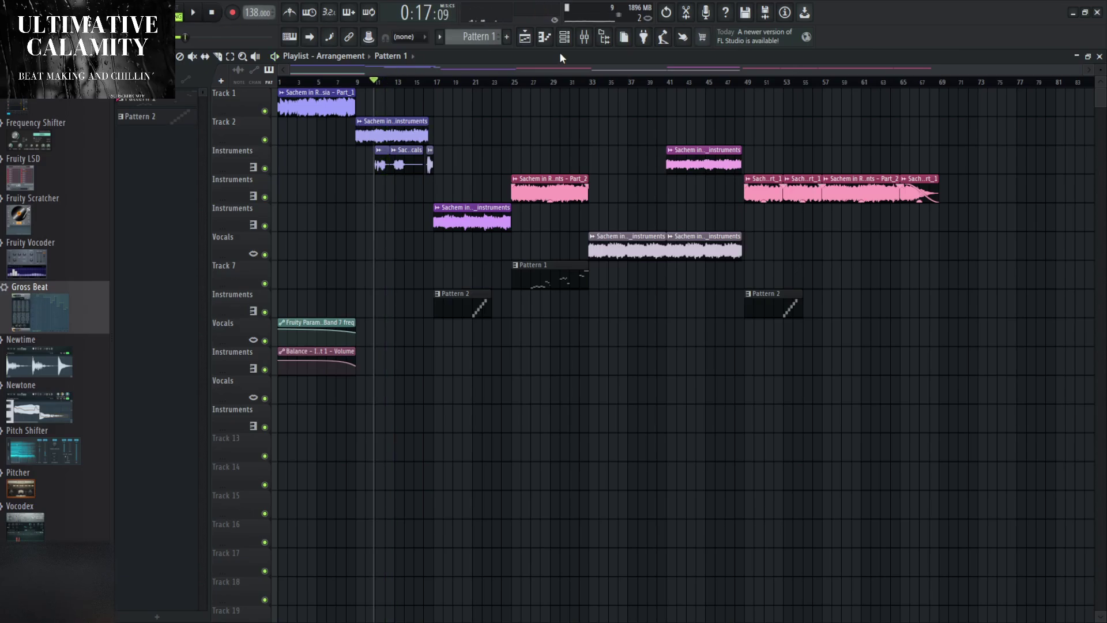
Check the Gross Beat volume envelope on Insert 2 in the mixer and close it again.
key("F9")
left_click(348, 168)
left_click(152, 150)
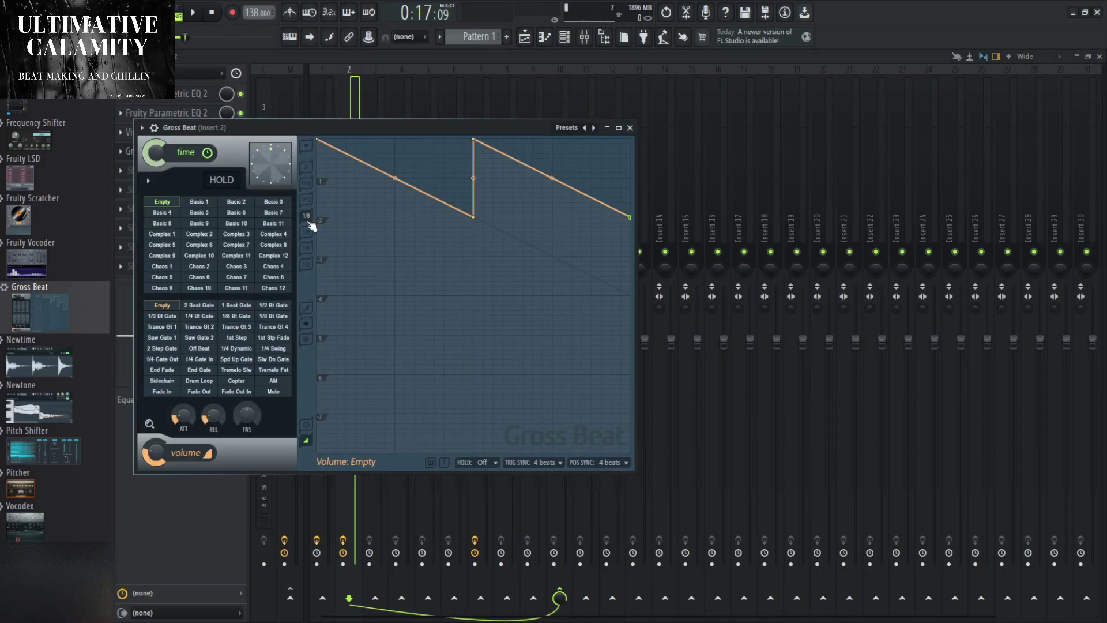
left_click(630, 128)
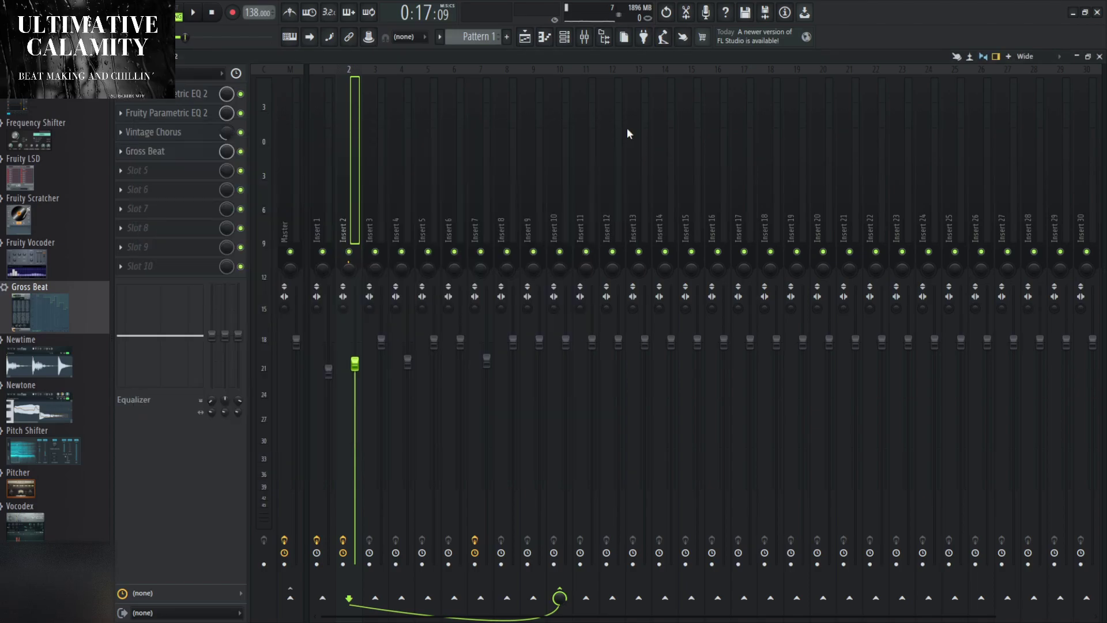
Find Guitar Rig 7 among the VST3 effects in the browser and add it to slot 6 of Insert 2.
scroll(55, 378, "down", 7)
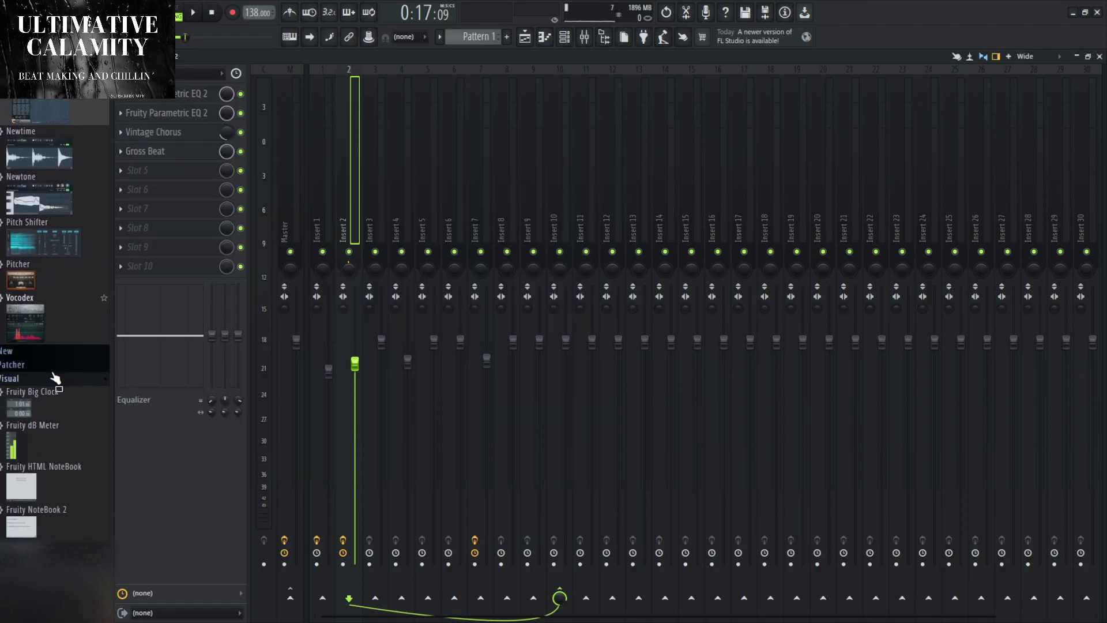
scroll(25, 291, "up", 5)
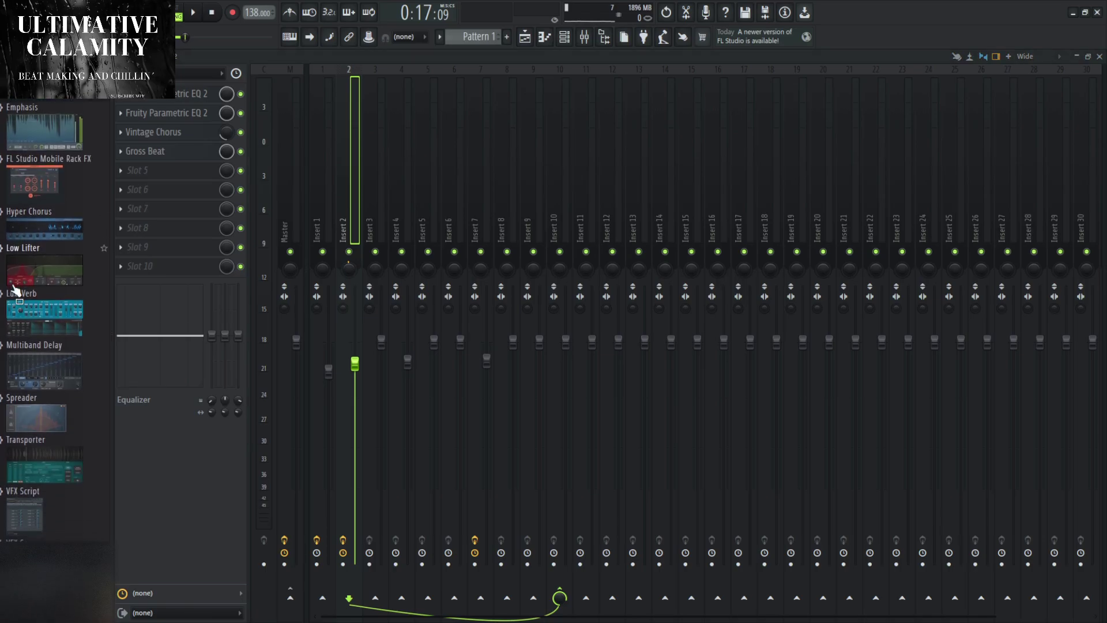
scroll(49, 394, "down", 3)
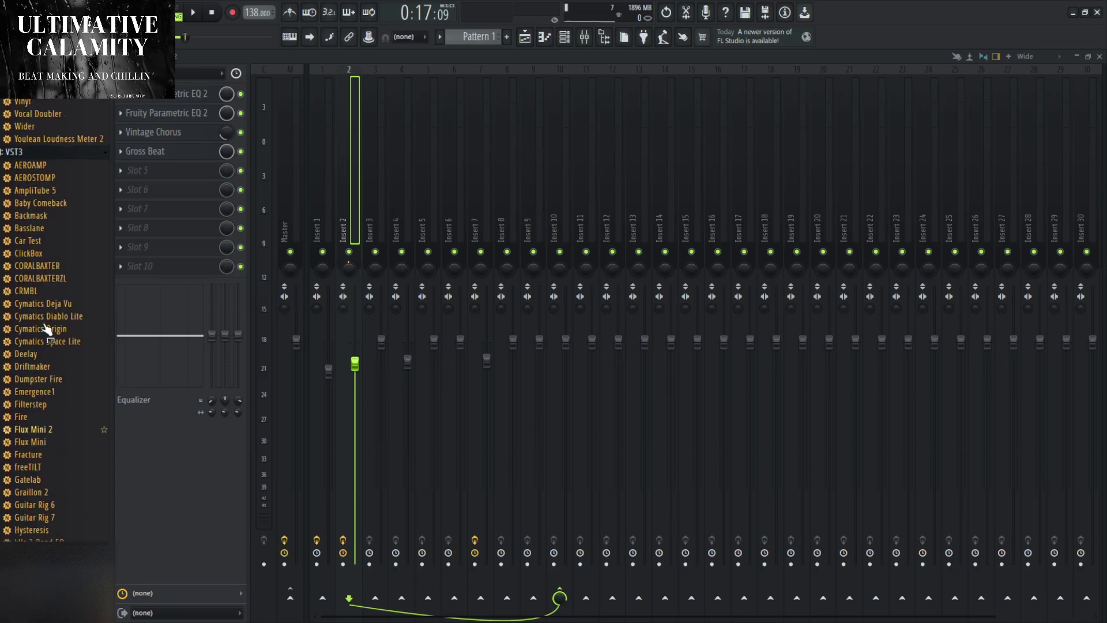
scroll(47, 329, "down", 10)
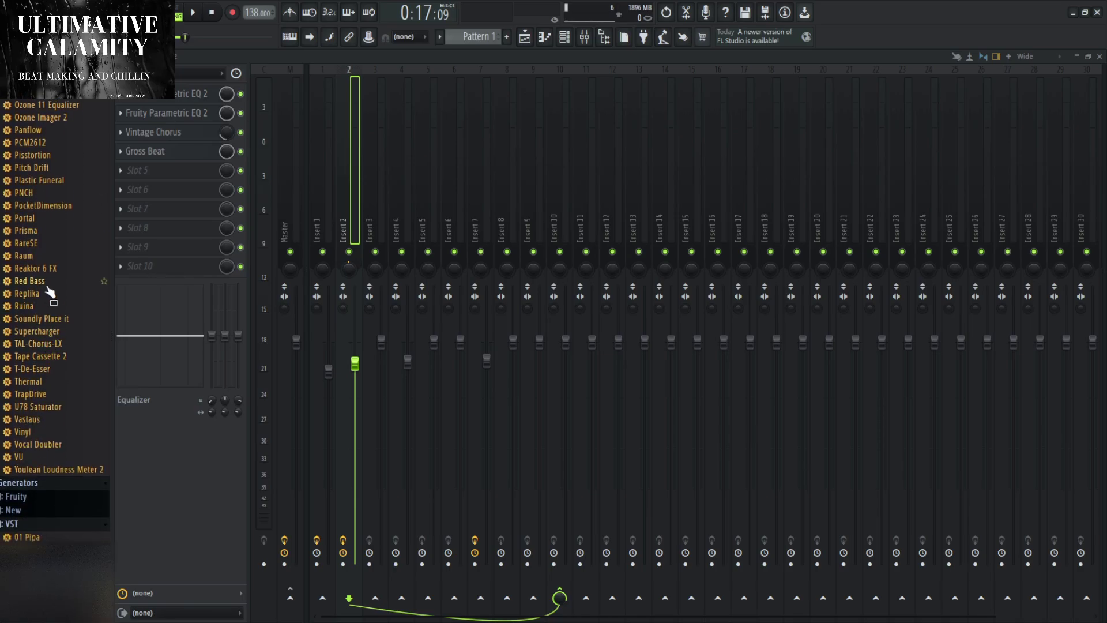
scroll(50, 272, "up", 2)
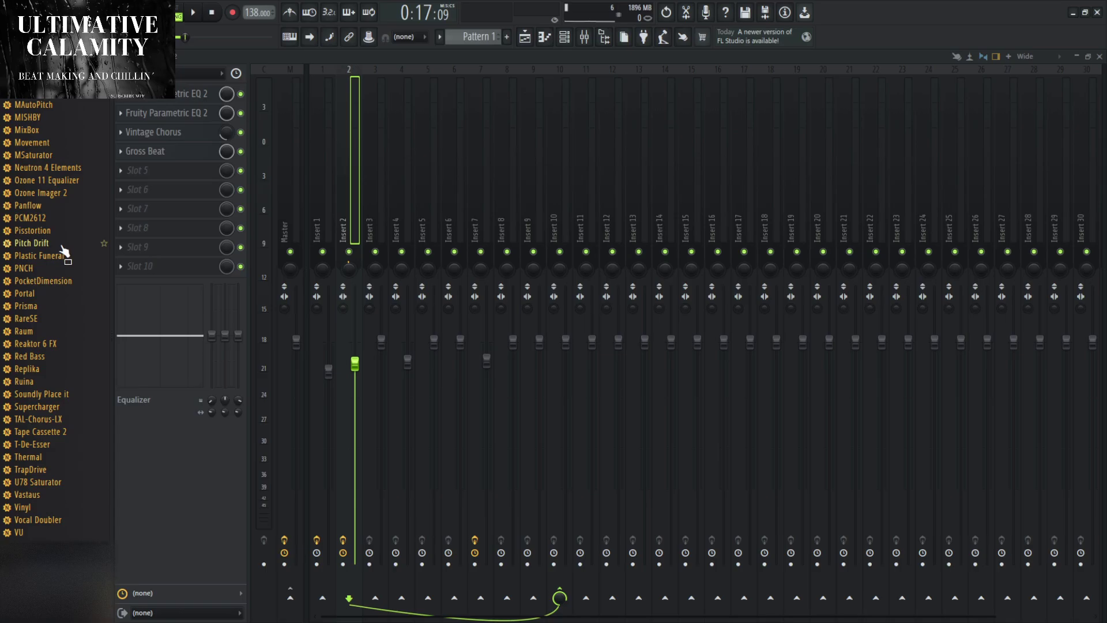
scroll(46, 259, "up", 10)
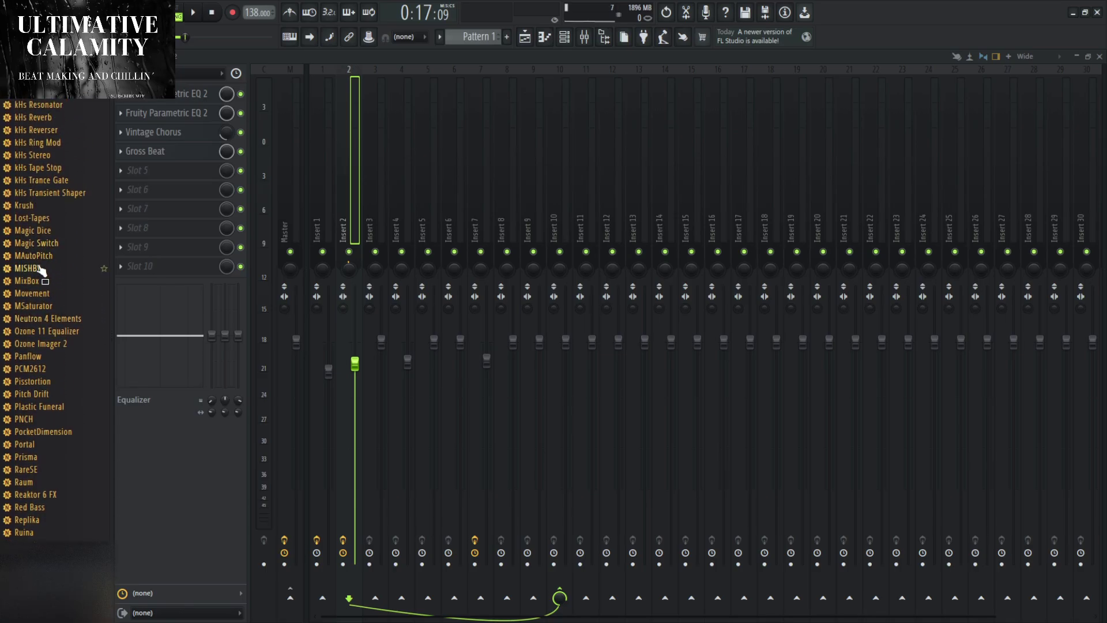
scroll(41, 280, "up", 15)
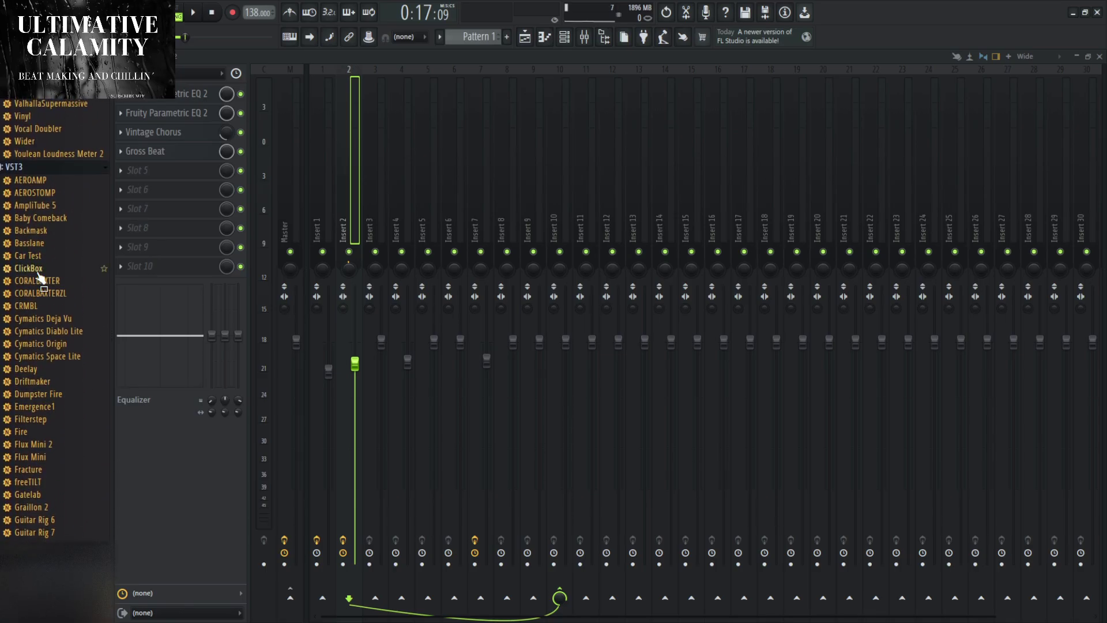
scroll(39, 281, "down", 10)
left_click_drag(39, 294, 134, 274)
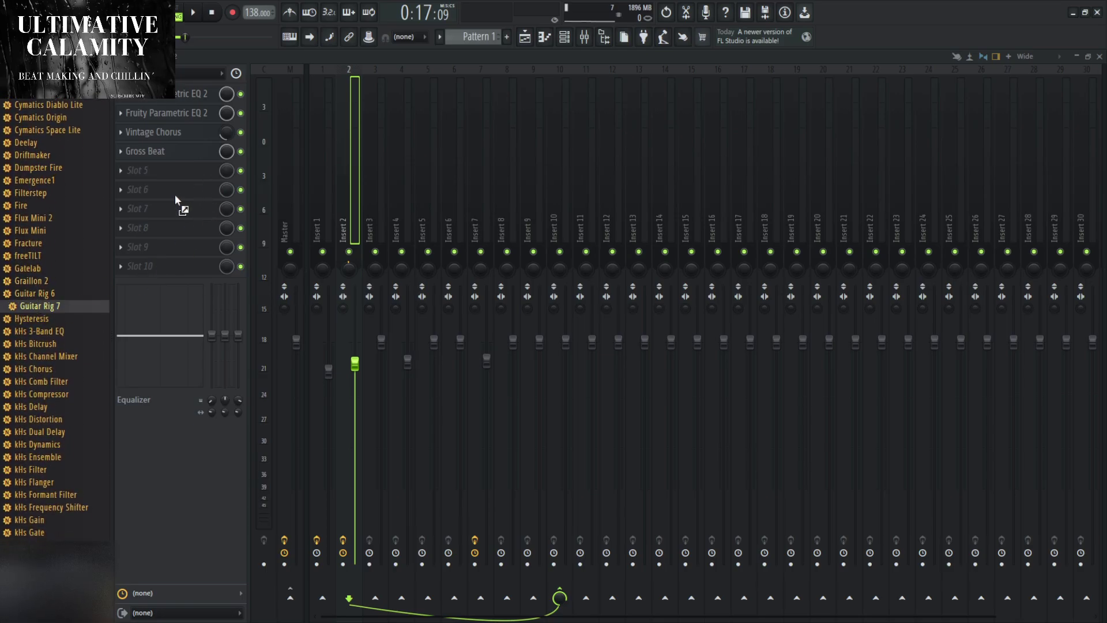
left_click_drag(174, 199, 174, 193)
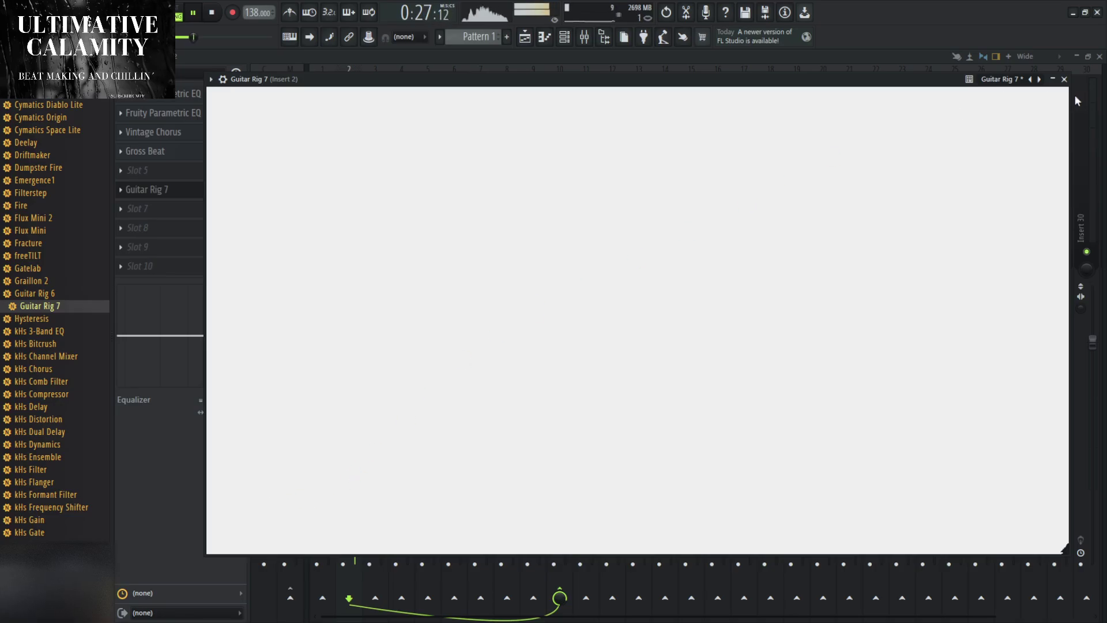
left_click(199, 191)
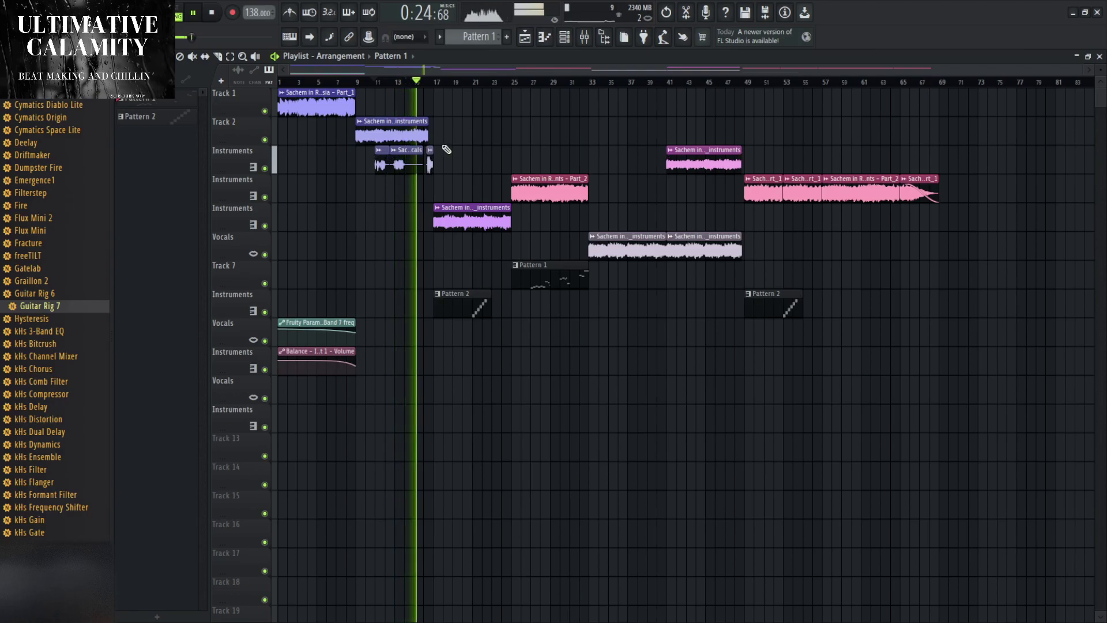
Return to the mixer, restart playback from the beginning of the song and lower the Insert 1 volume fader.
left_click(585, 38)
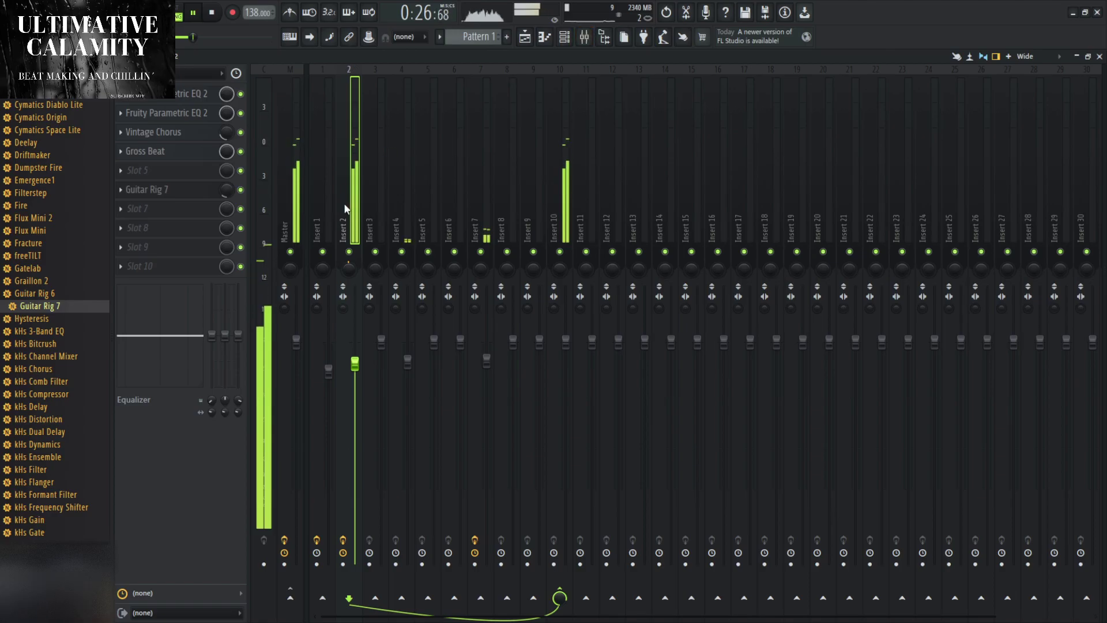
left_click(213, 13)
key("space")
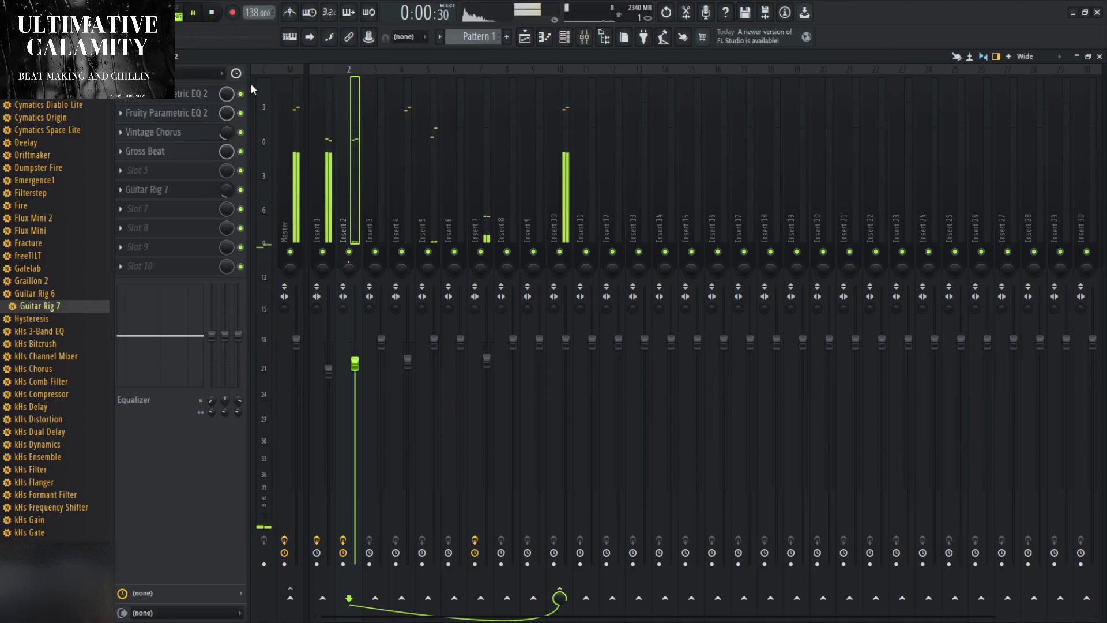
left_click(332, 372)
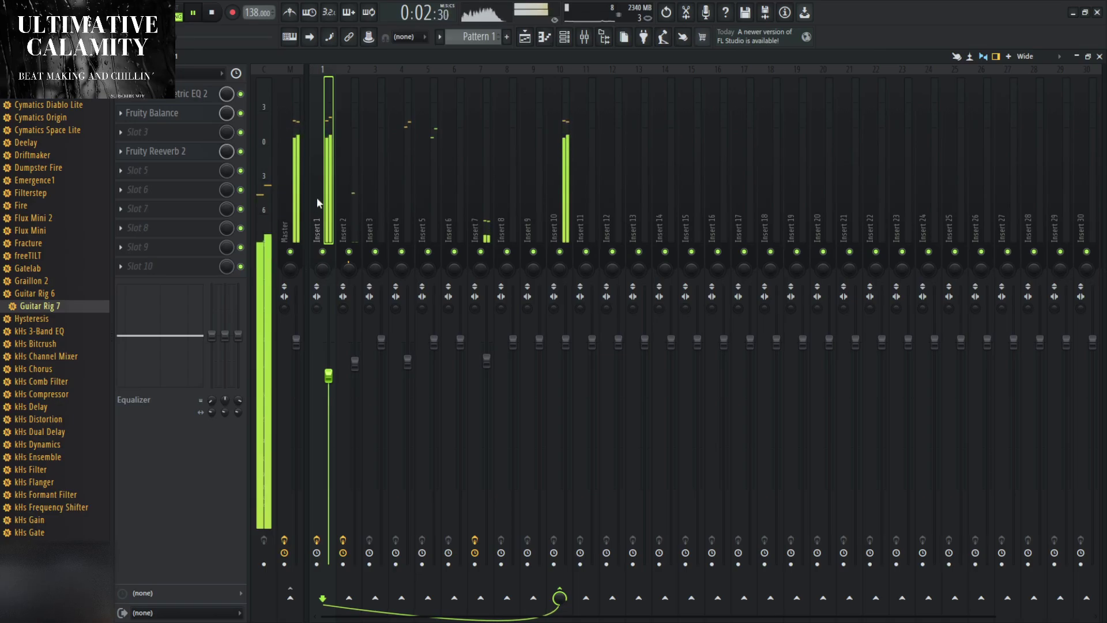
scroll(56, 242, "up", 3)
scroll(56, 242, "up", 6)
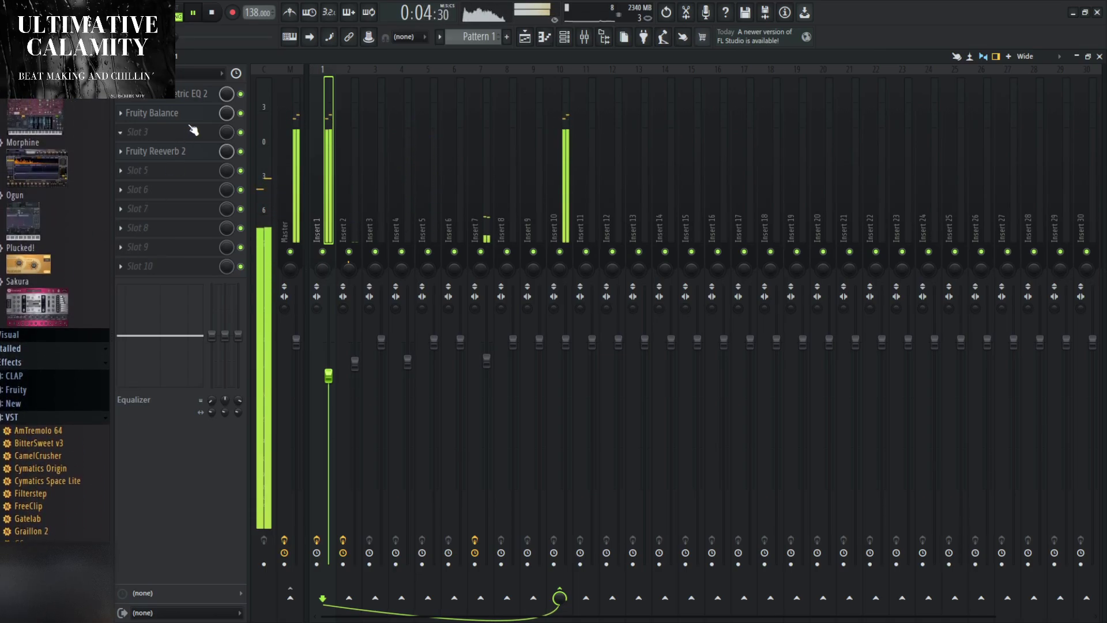
left_click_drag(329, 376, 329, 400)
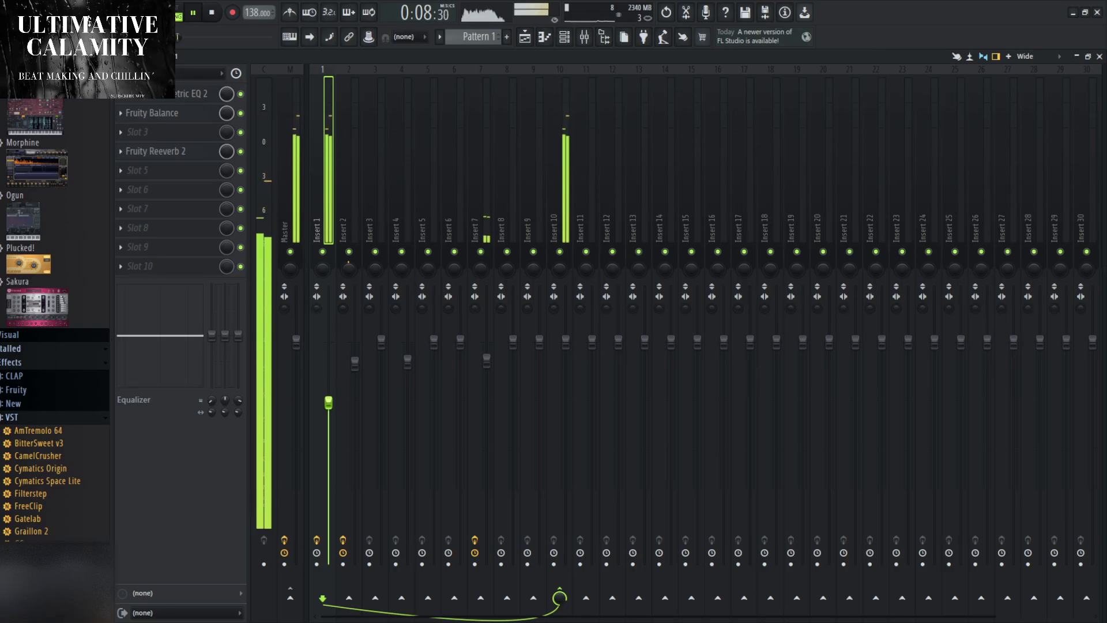
Reduce the Guitar Rig 7 mix level on Insert 2 and move the plugin up to slot 5.
left_click(348, 182)
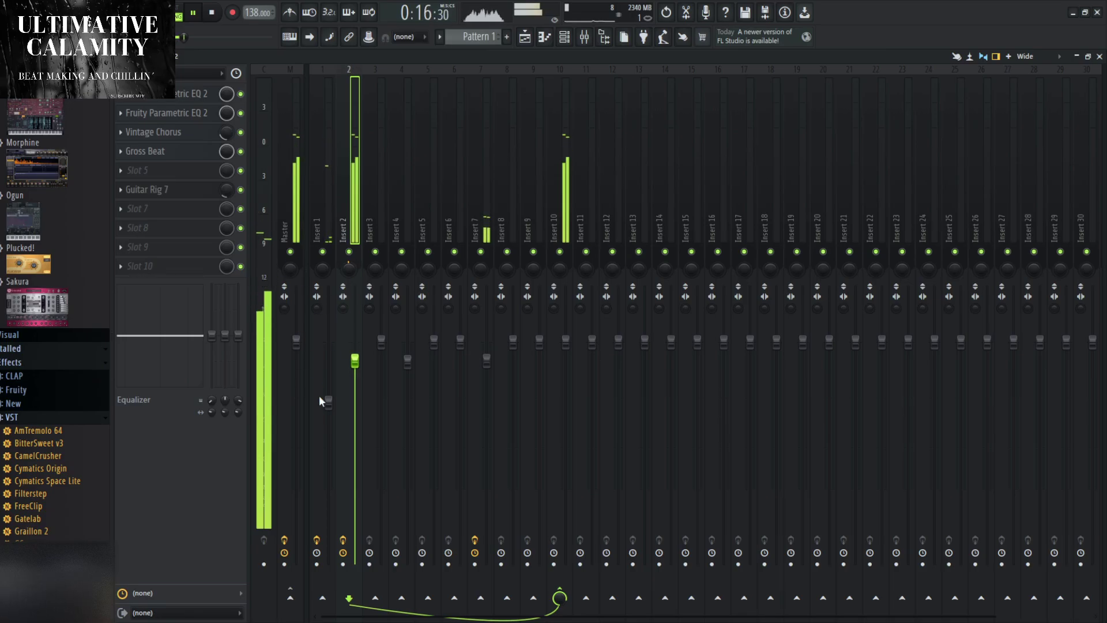
left_click(343, 540)
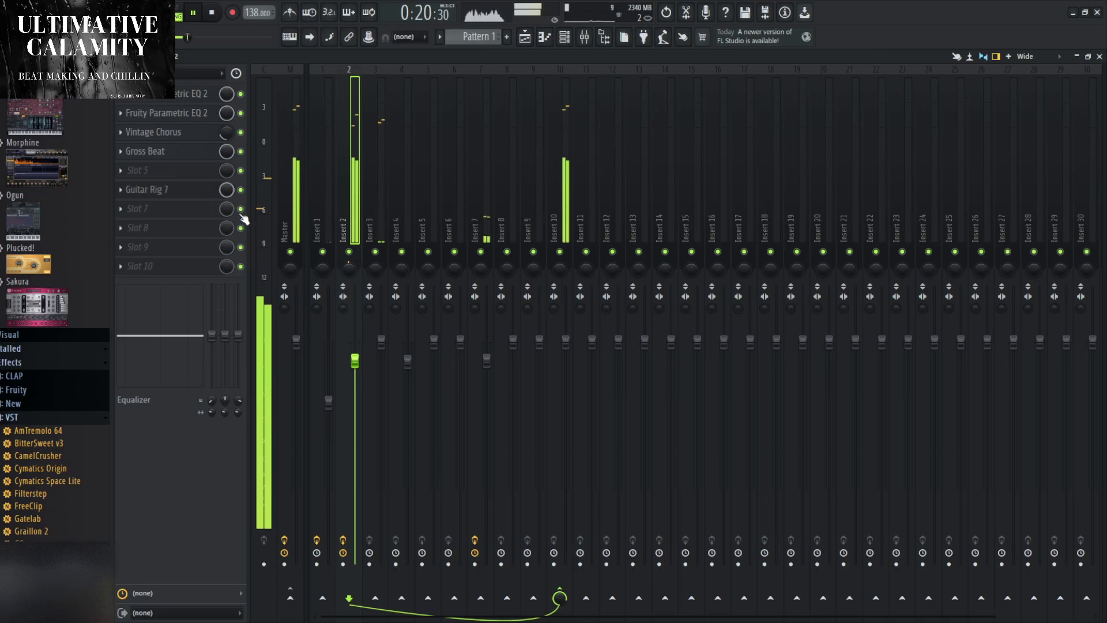
left_click_drag(227, 190, 218, 198)
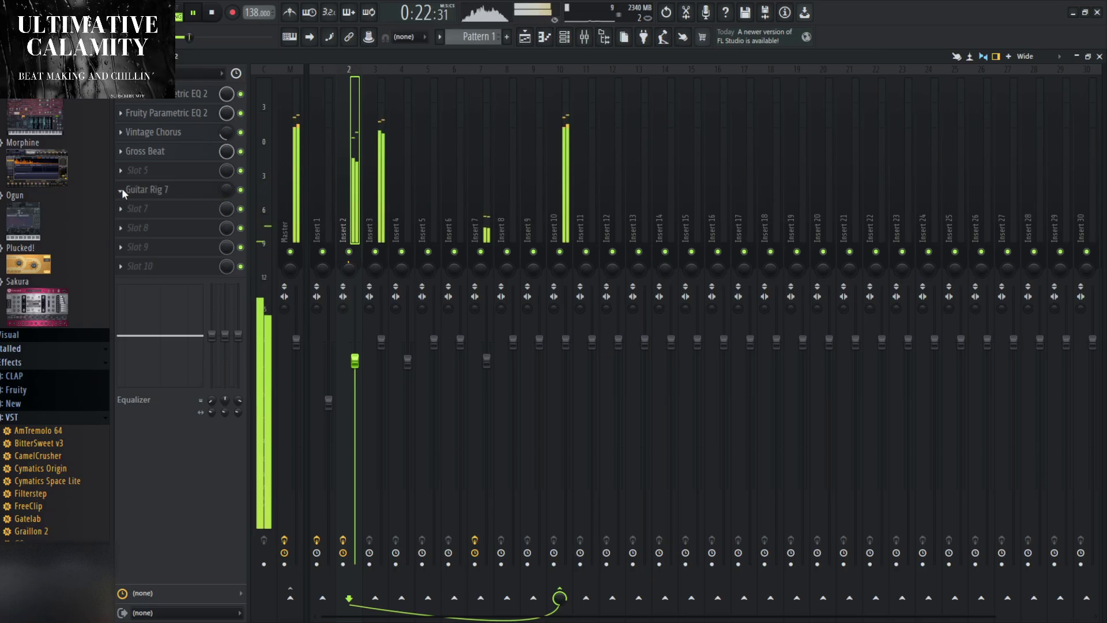
left_click(188, 190)
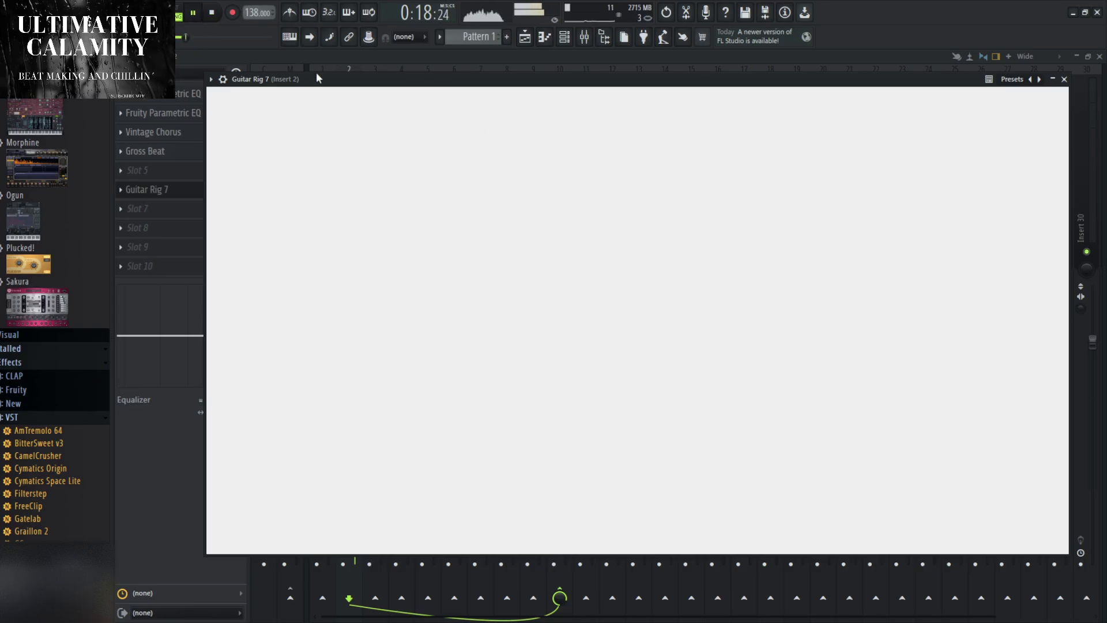
left_click(1064, 80)
left_click_drag(236, 194, 236, 176)
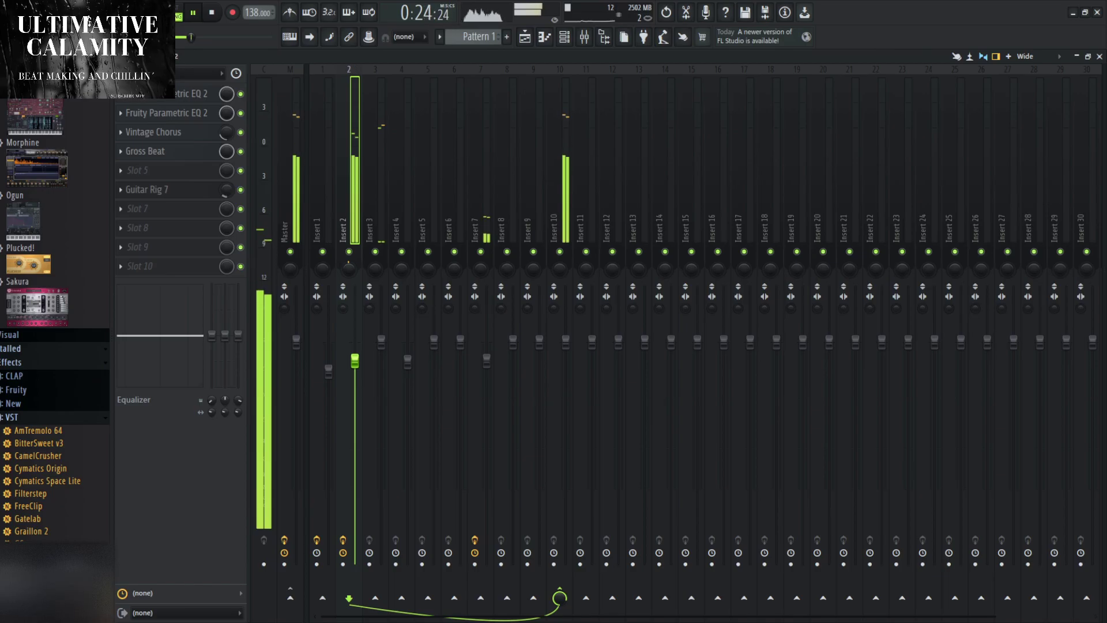
left_click_drag(194, 194, 203, 173)
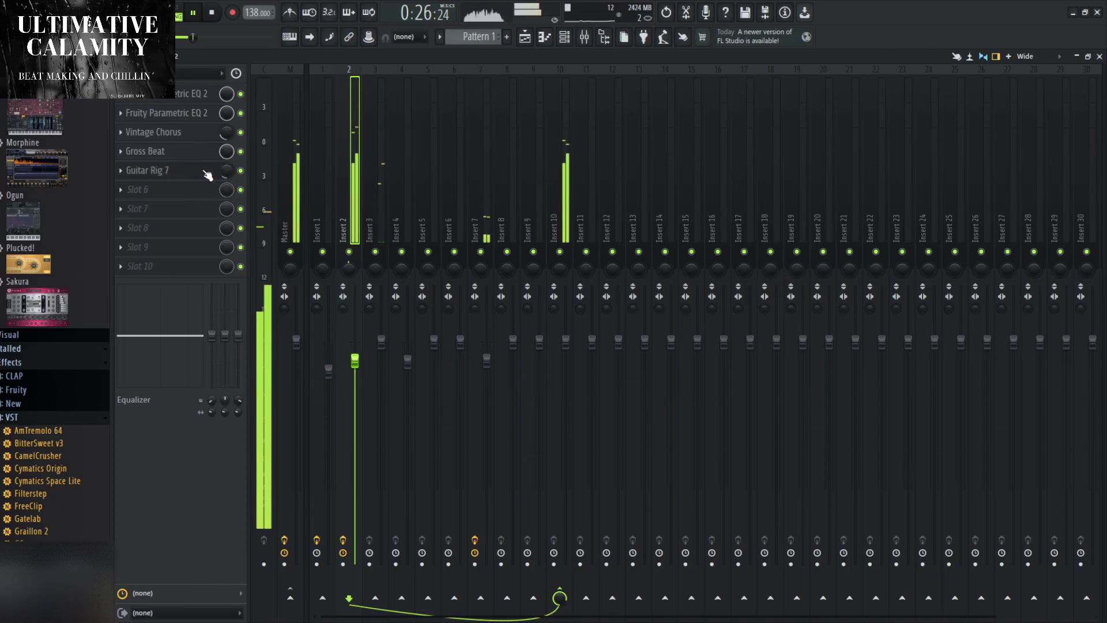
Lower the Insert 4 volume fader and solo Insert 7 during playback.
left_click(397, 192)
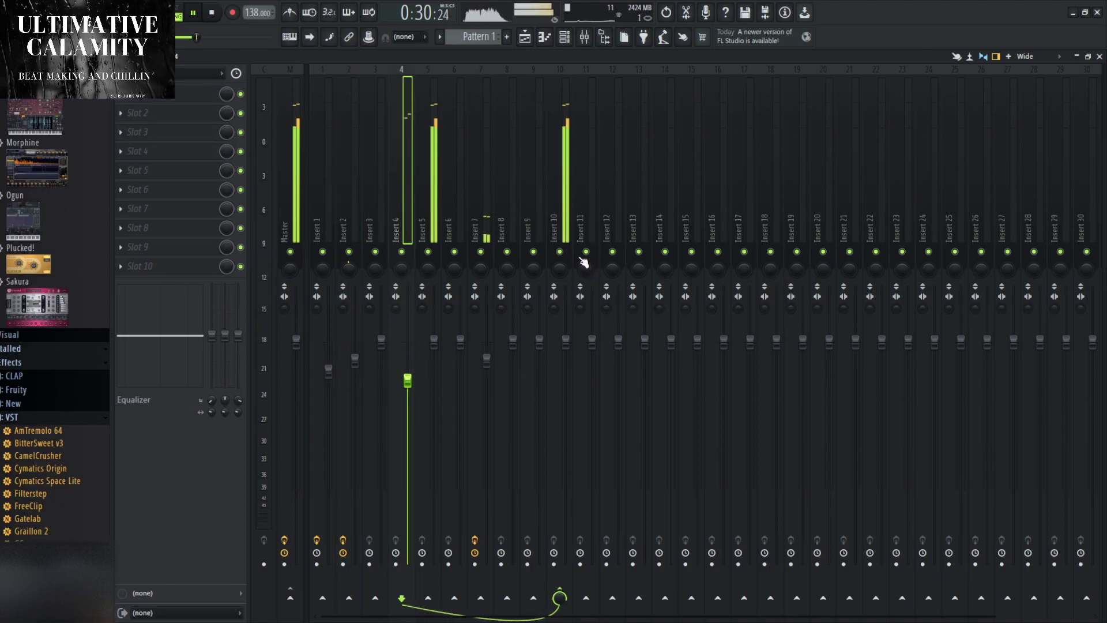
left_click(485, 206)
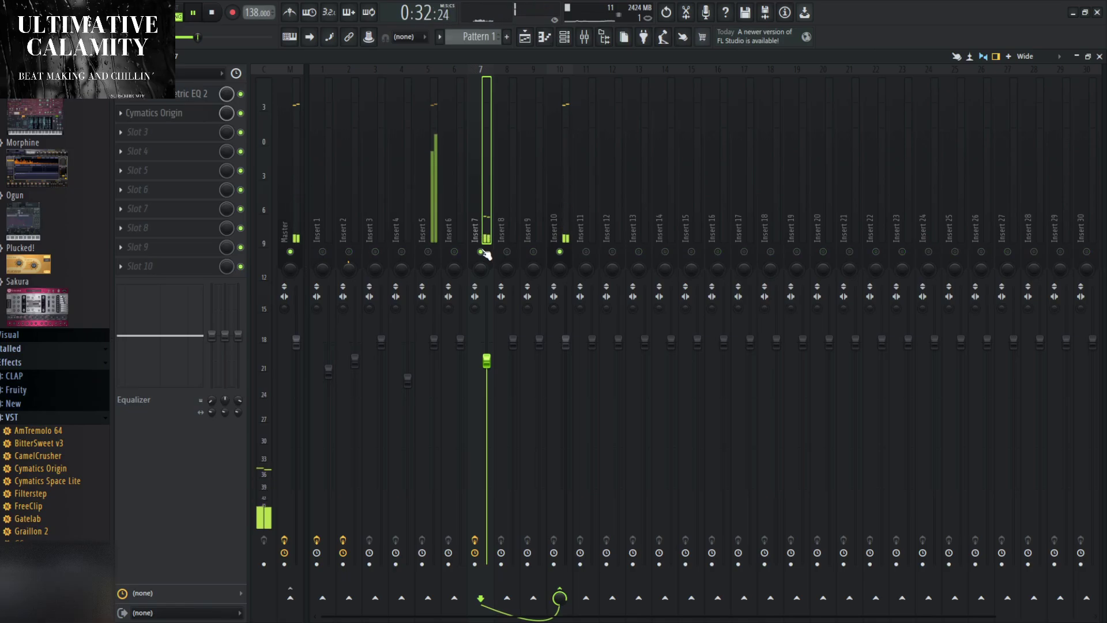
right_click(482, 252)
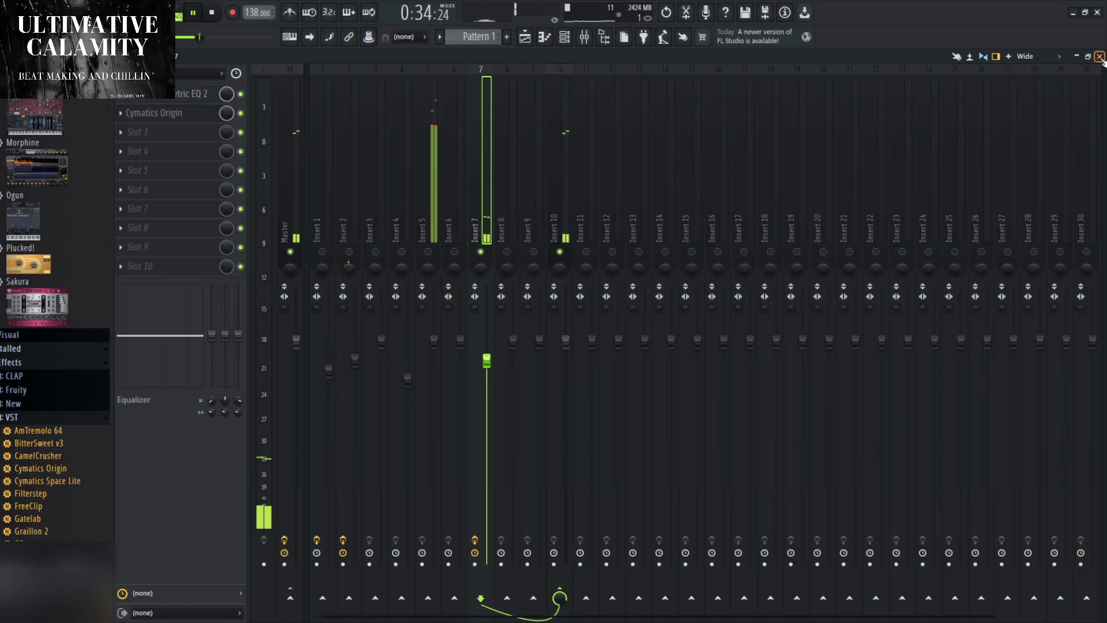
Show all channels in the channel rack and check the sample settings of the Part_6_instruments channel routed to Insert 7.
left_click(1100, 57)
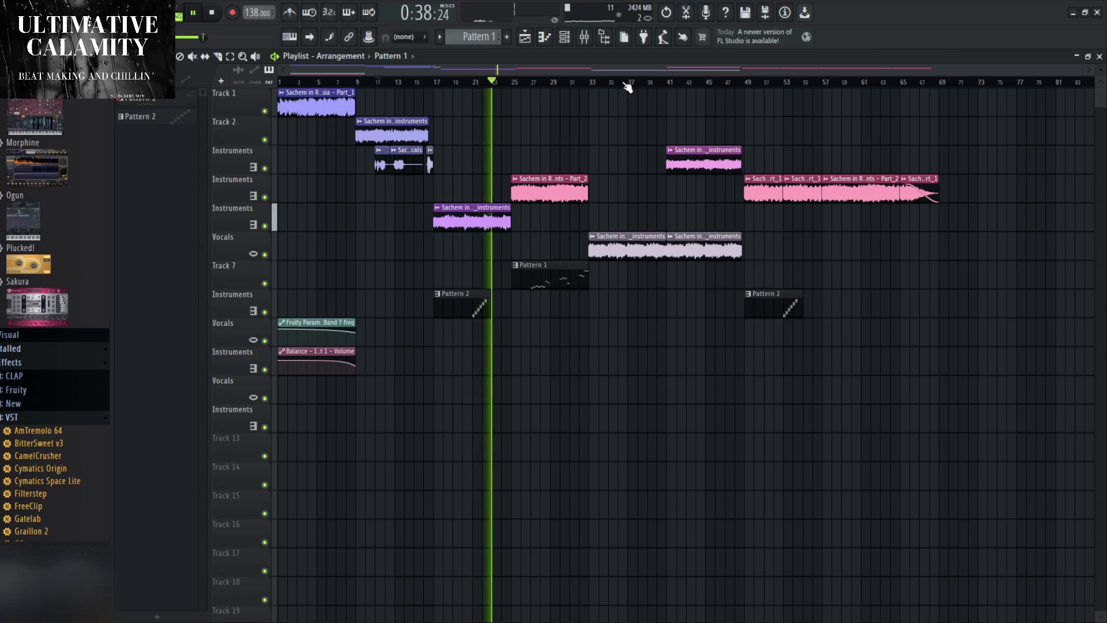
key("F6")
key("space")
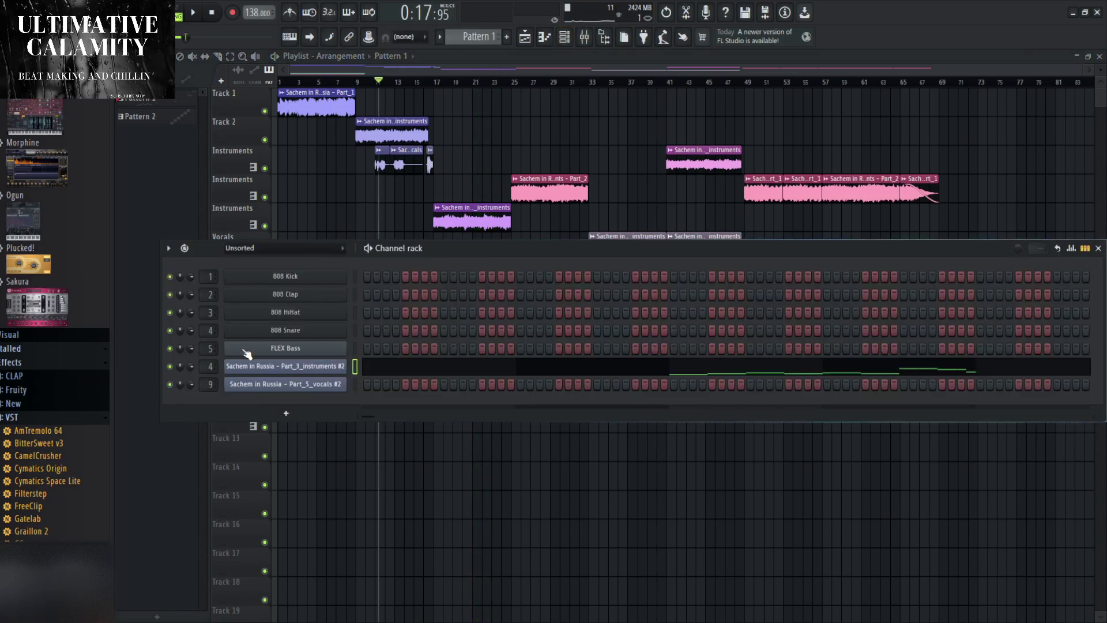
left_click(261, 252)
scroll(272, 487, "down", 8)
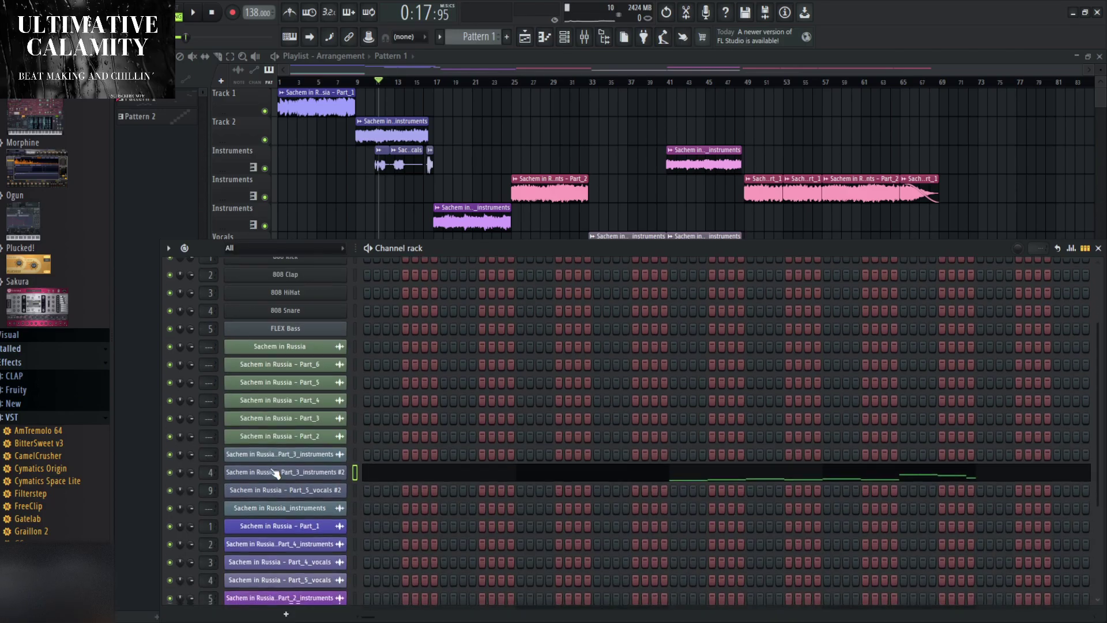
left_click(266, 510)
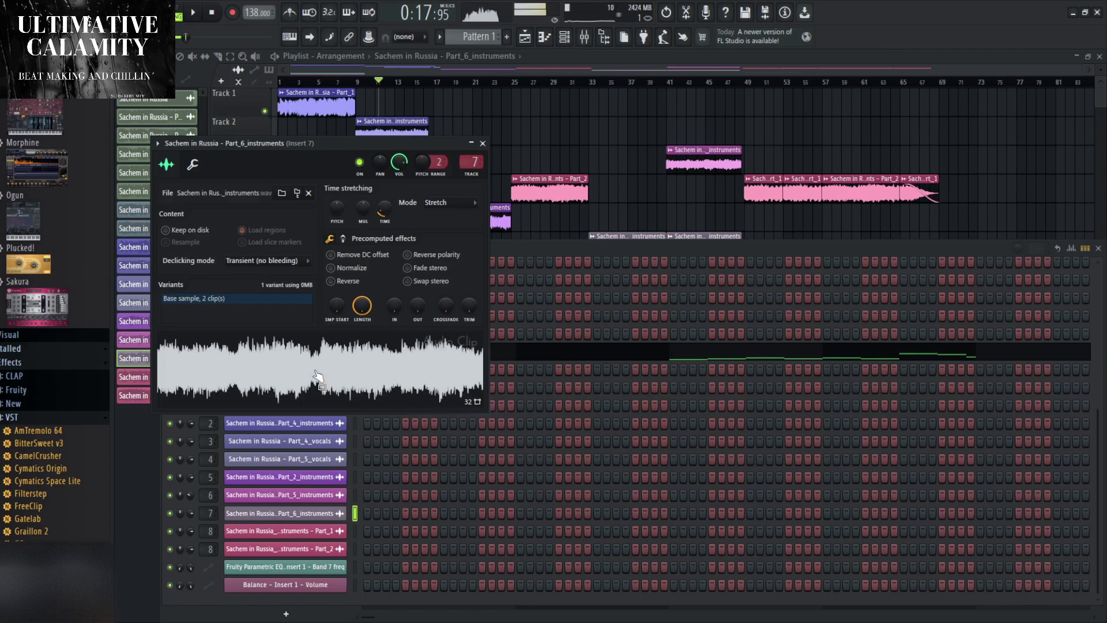
left_click(482, 143)
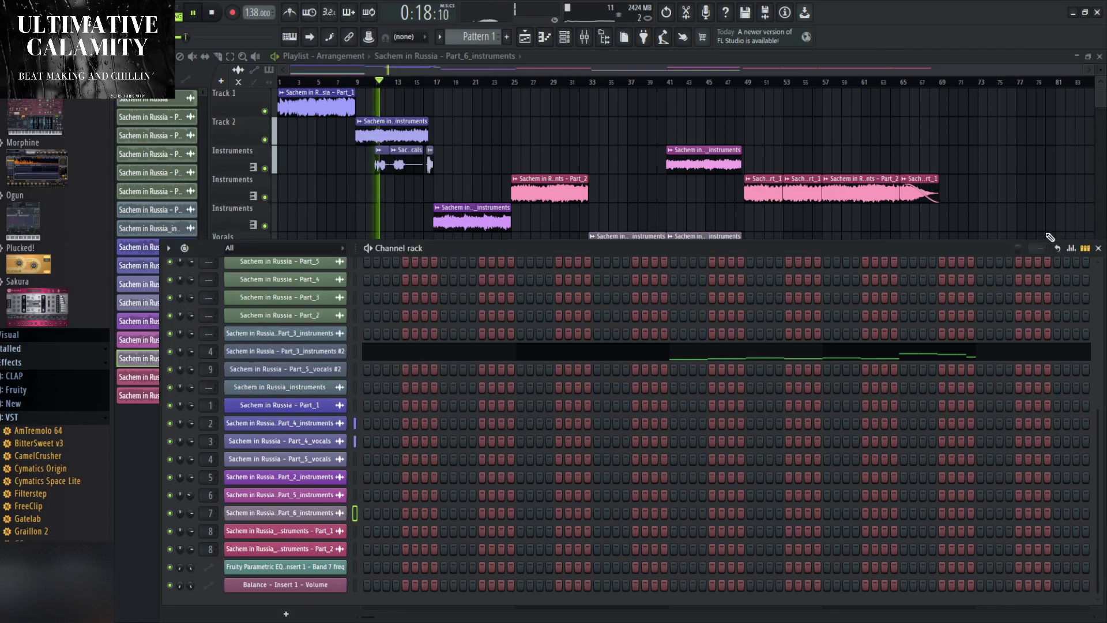
Check Cymatics Origin on Insert 7 in the mixer, unsolo the insert and restart playback from around bar 11.
left_click(1099, 248)
left_click(584, 37)
key("space")
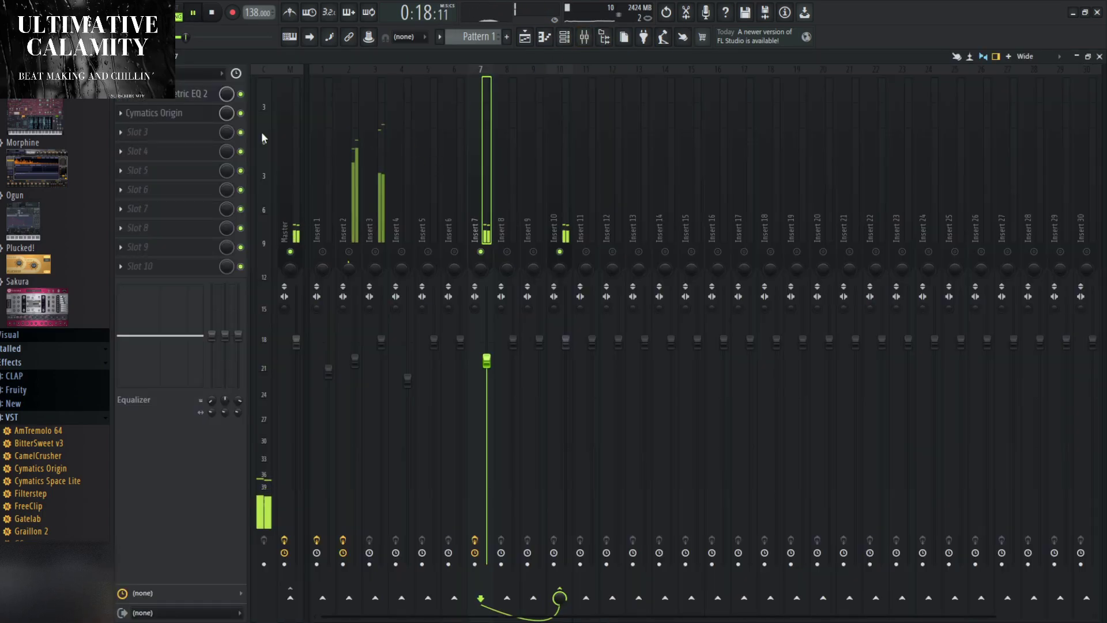
left_click(177, 115)
left_click(179, 114)
key("space")
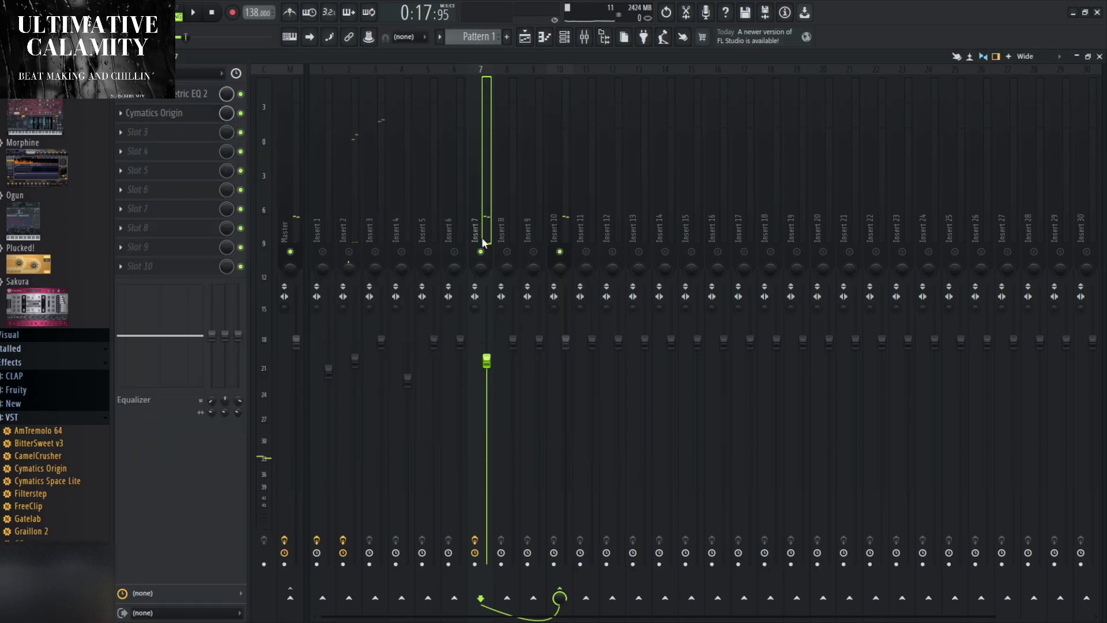
key("space")
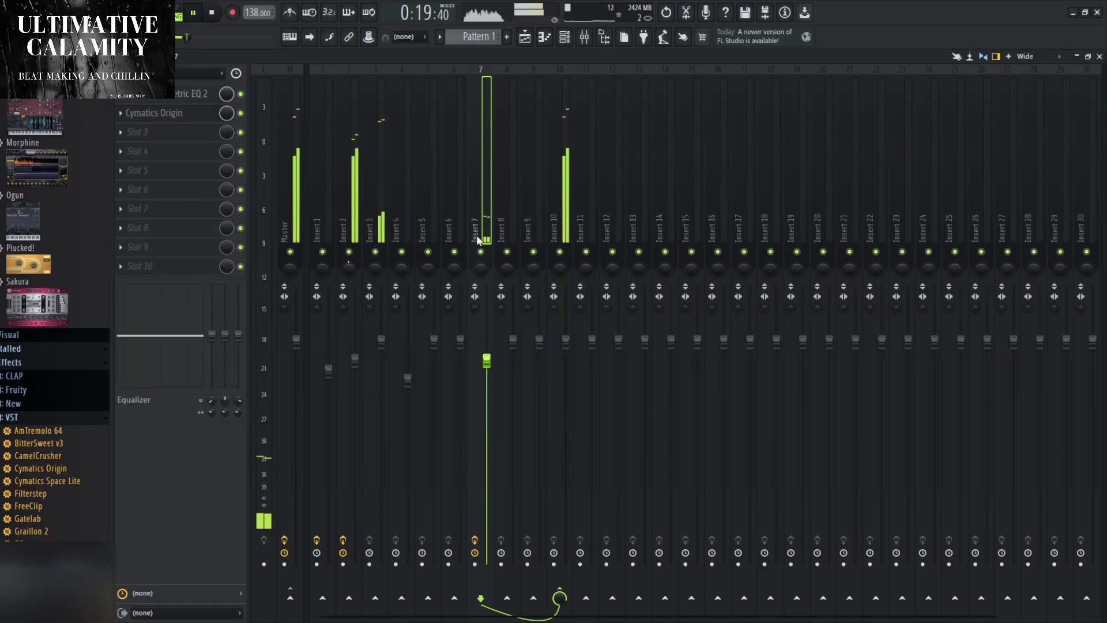
Lower the volume of Insert 7 slightly in the mixer.
left_click_drag(487, 357, 487, 365)
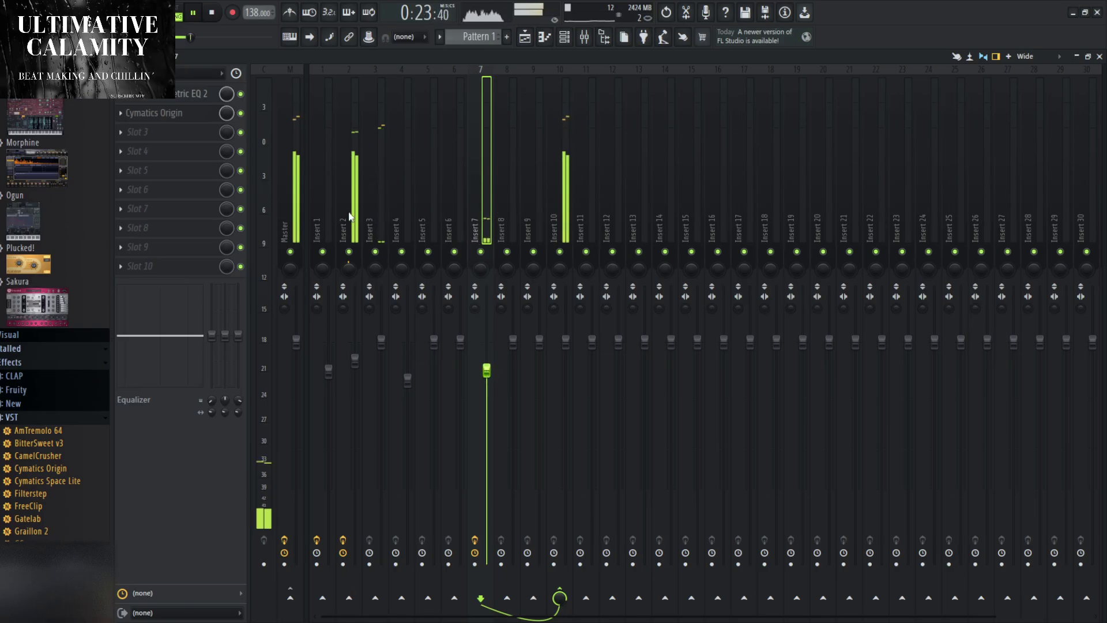
Add Fruity Parametric EQ 2 to the first effect slot of Insert 3.
left_click(380, 275)
scroll(50, 267, "down", 10)
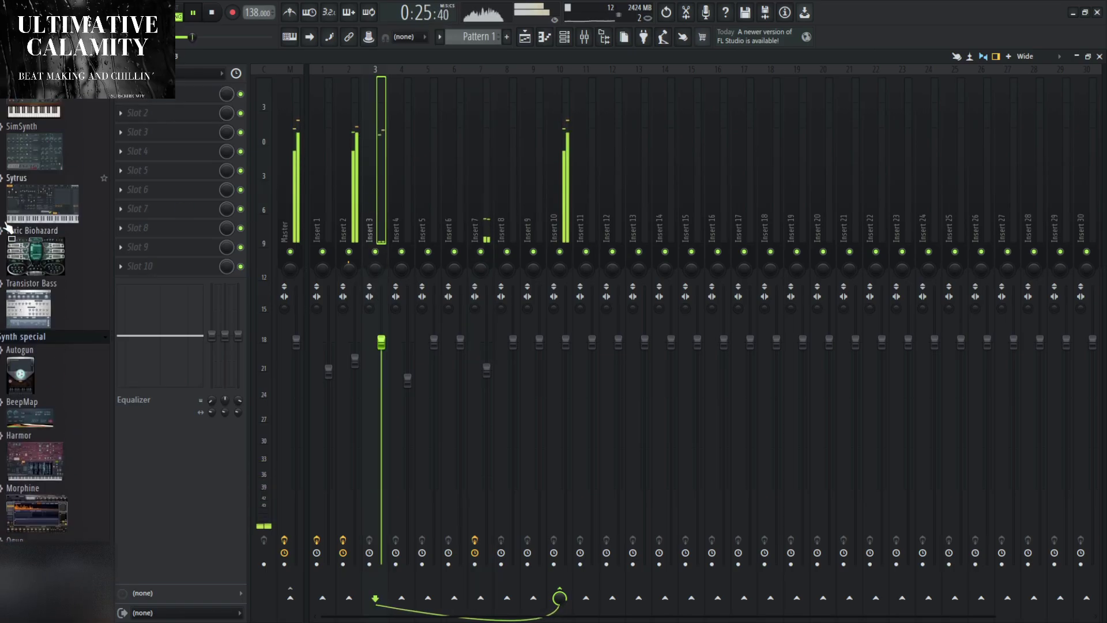
scroll(51, 277, "down", 10)
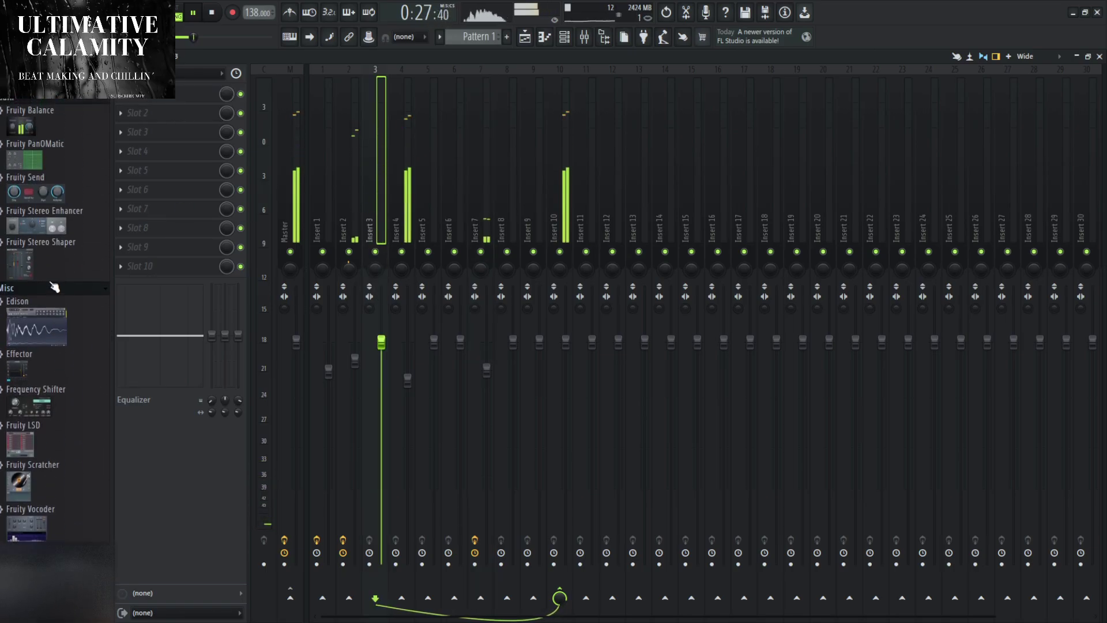
key("space")
left_click_drag(46, 508, 182, 126)
key("space")
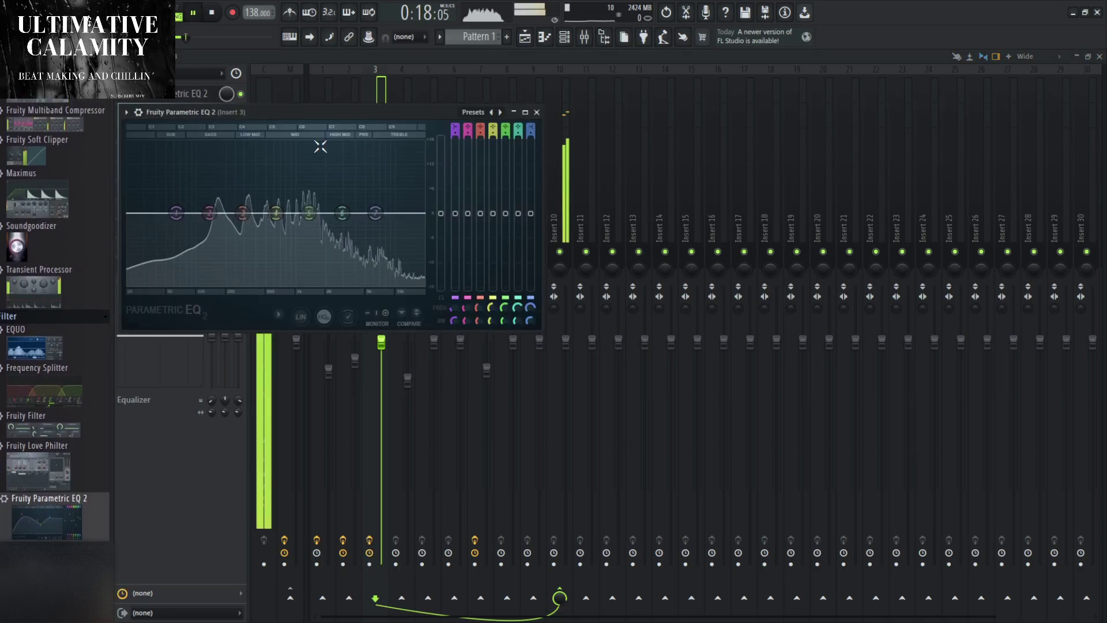
Load the Old Telephone preset in Insert 3's Fruity Parametric EQ 2.
left_click(472, 114)
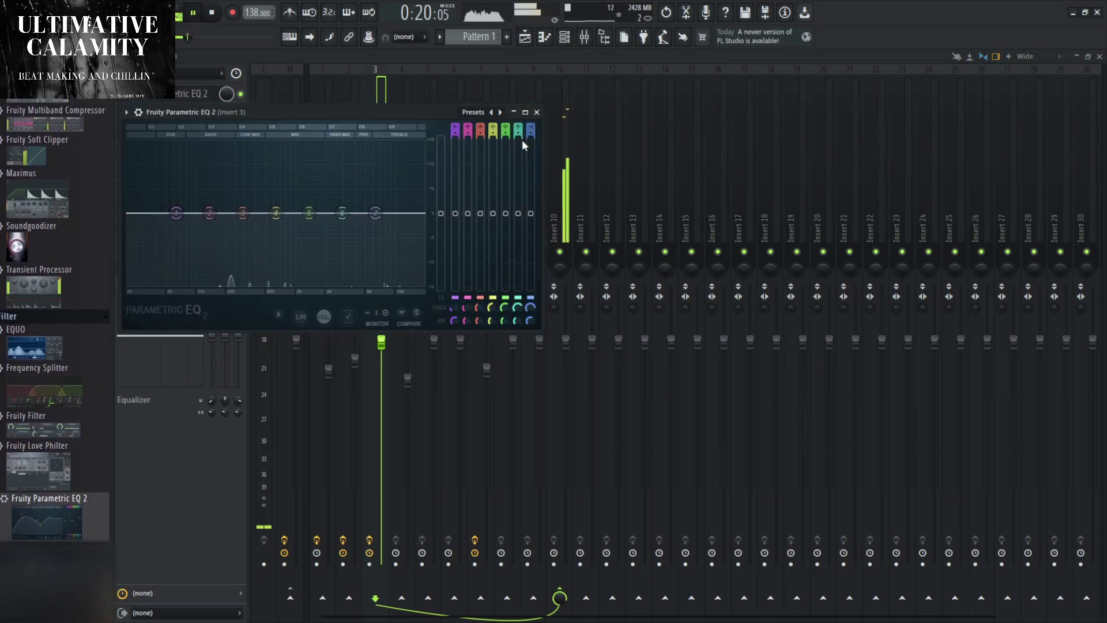
left_click(522, 140)
mouse_move(455, 308)
left_mouse_down()
mouse_move(455, 282)
mouse_move(455, 316)
left_mouse_up()
left_click(537, 113)
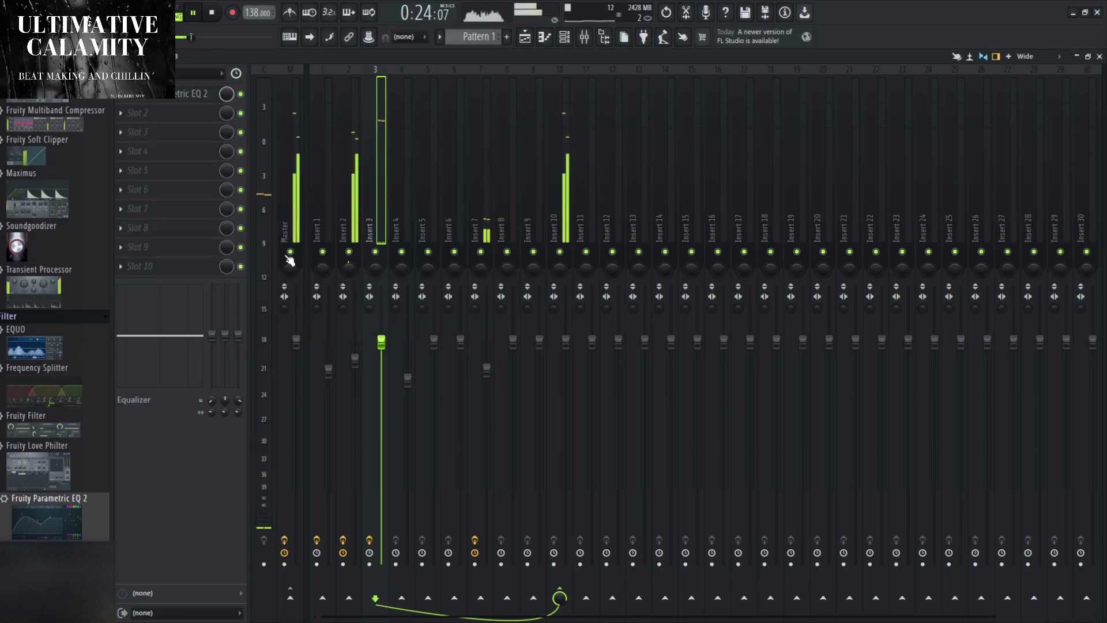
left_click(210, 100)
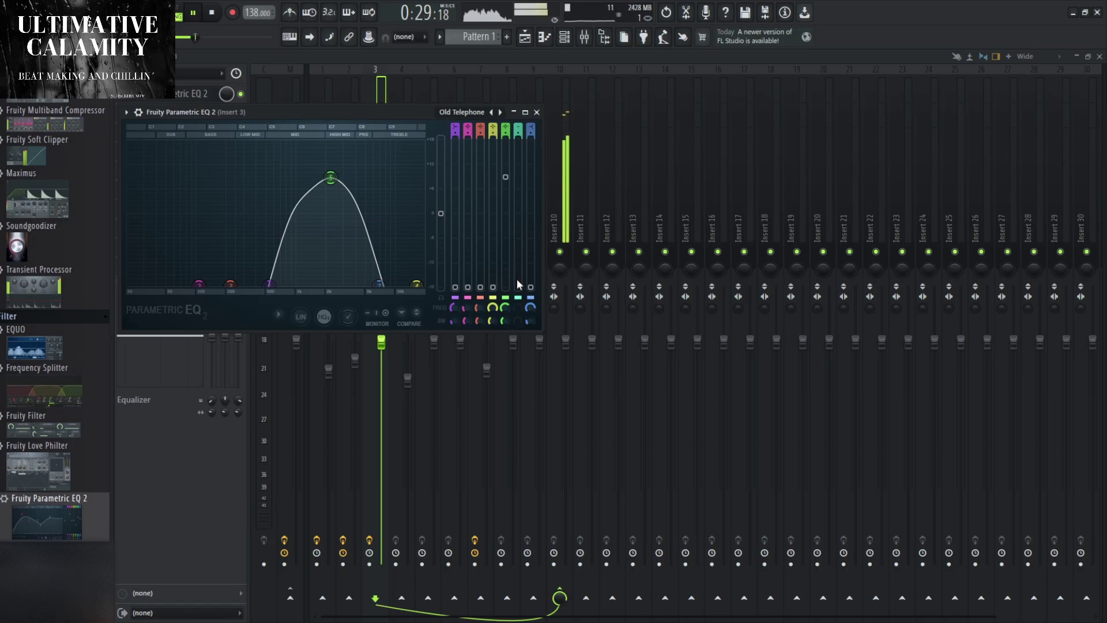
Close the equalizer and lower the volume of Insert 3 during playback.
key("space")
left_click(536, 113)
key("space")
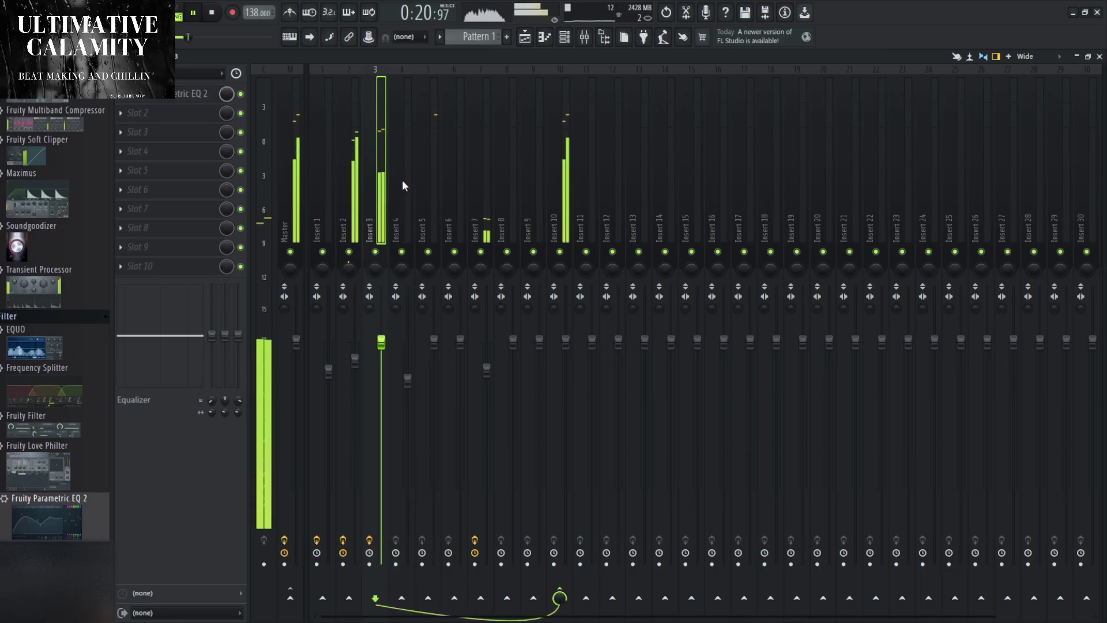
left_click_drag(381, 342, 381, 370)
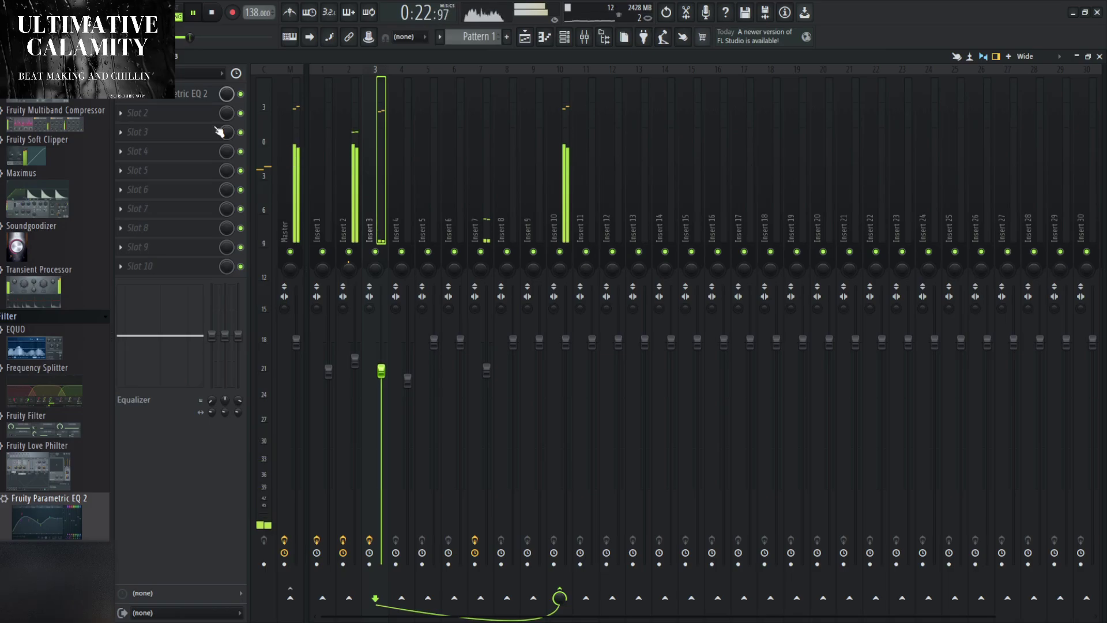
Reshape Insert 3's EQ curve: widen both cutoffs, soften the boost at about 2304 Hz and raise band 3 at about 157 Hz.
left_click(199, 94)
left_click_drag(271, 286, 246, 285)
left_click_drag(379, 284, 398, 283)
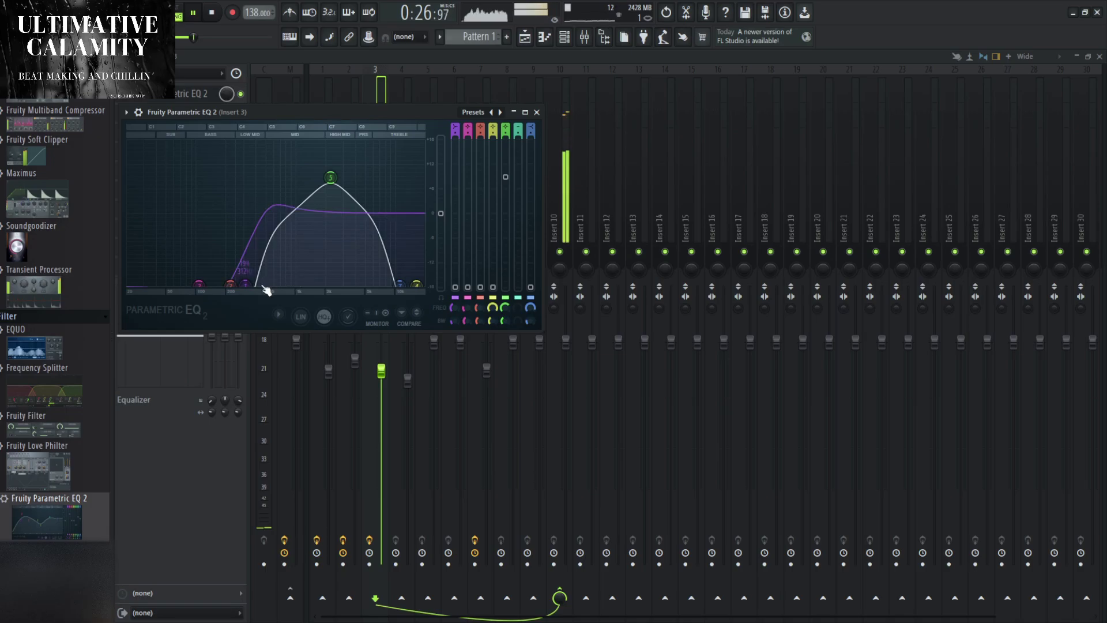
left_click_drag(247, 285, 238, 285)
left_click_drag(331, 177, 332, 184)
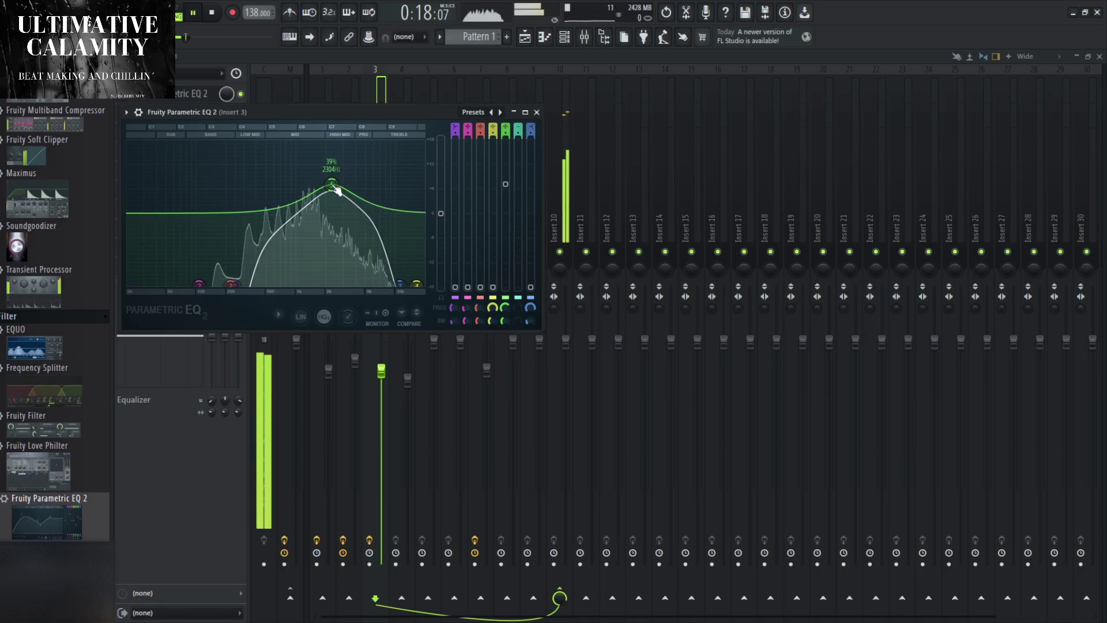
left_click_drag(238, 285, 218, 248)
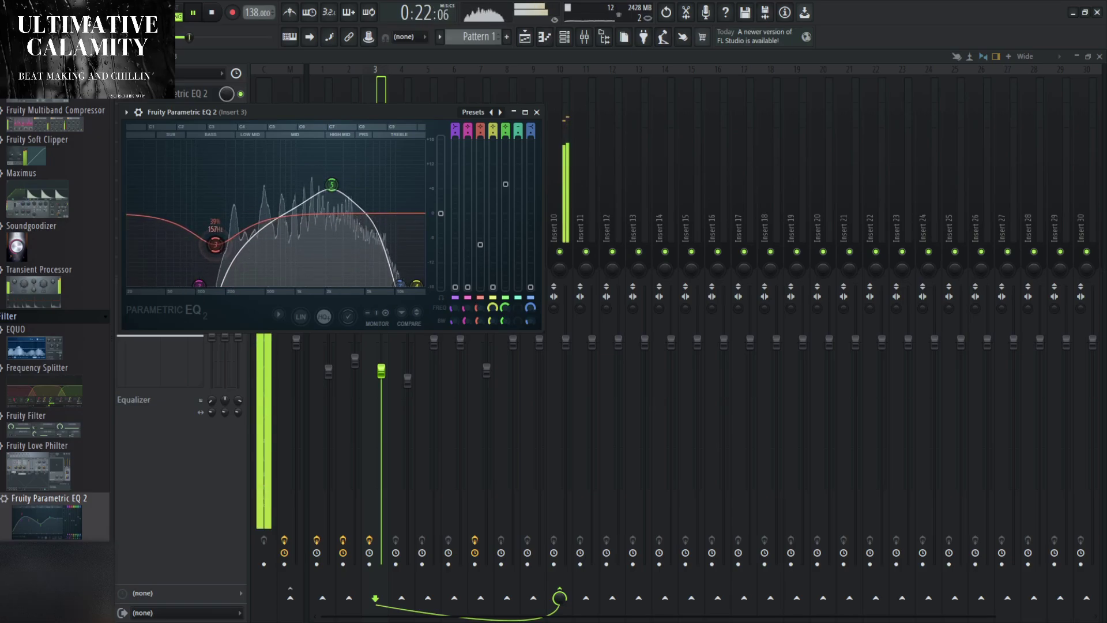
left_click(537, 112)
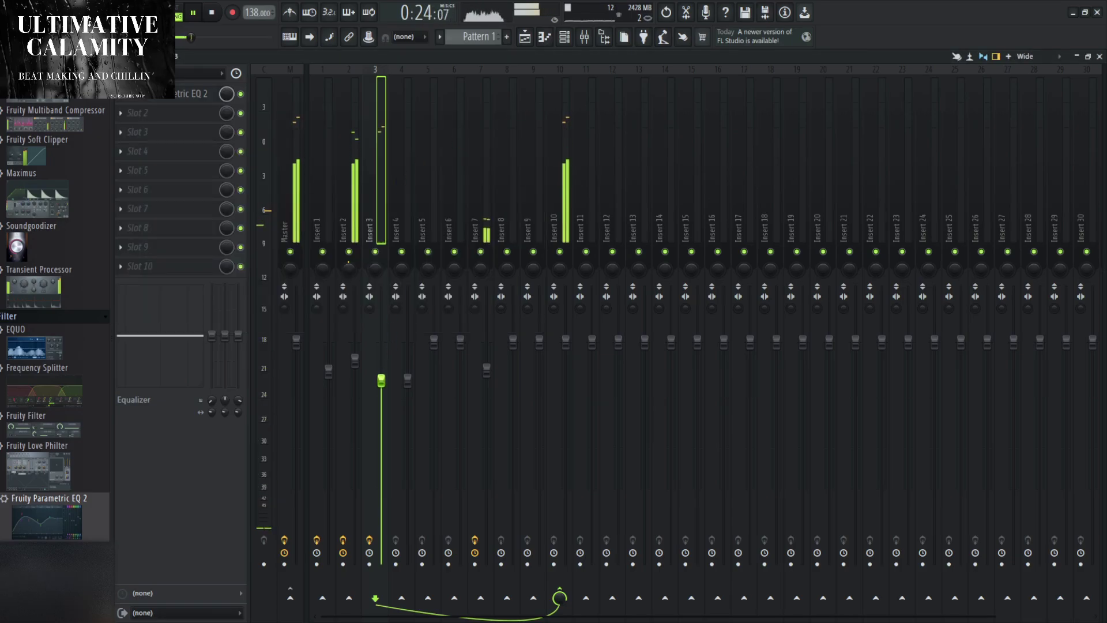
Add two Fruity Peak Controllers to Insert 3 below the equalizer.
scroll(49, 300, "up", 10)
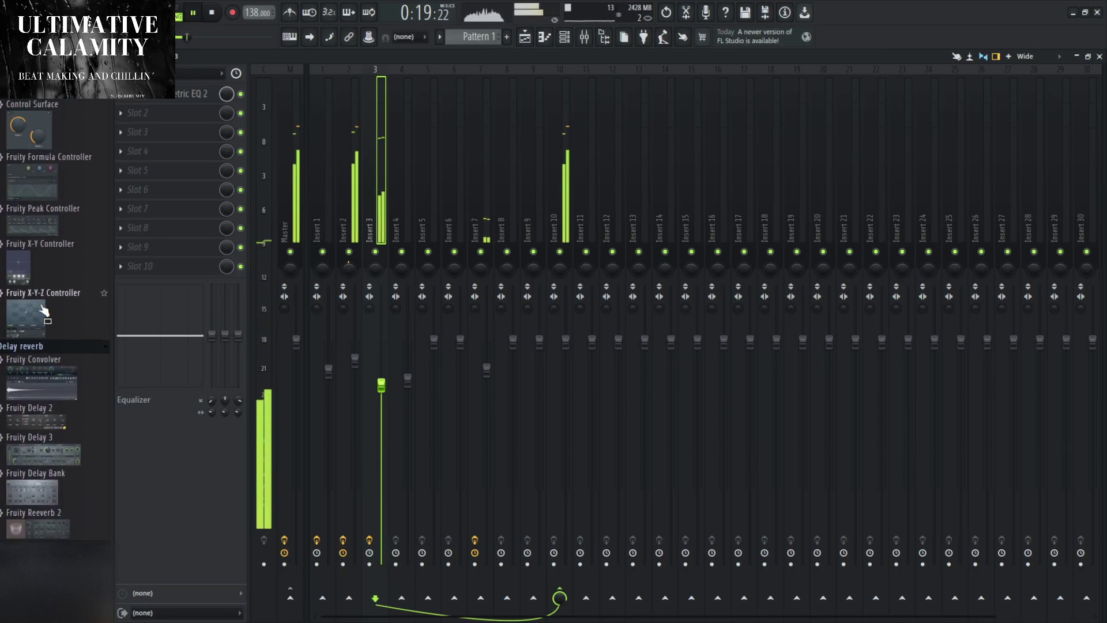
key("space")
left_click_drag(35, 239, 159, 128)
key("space")
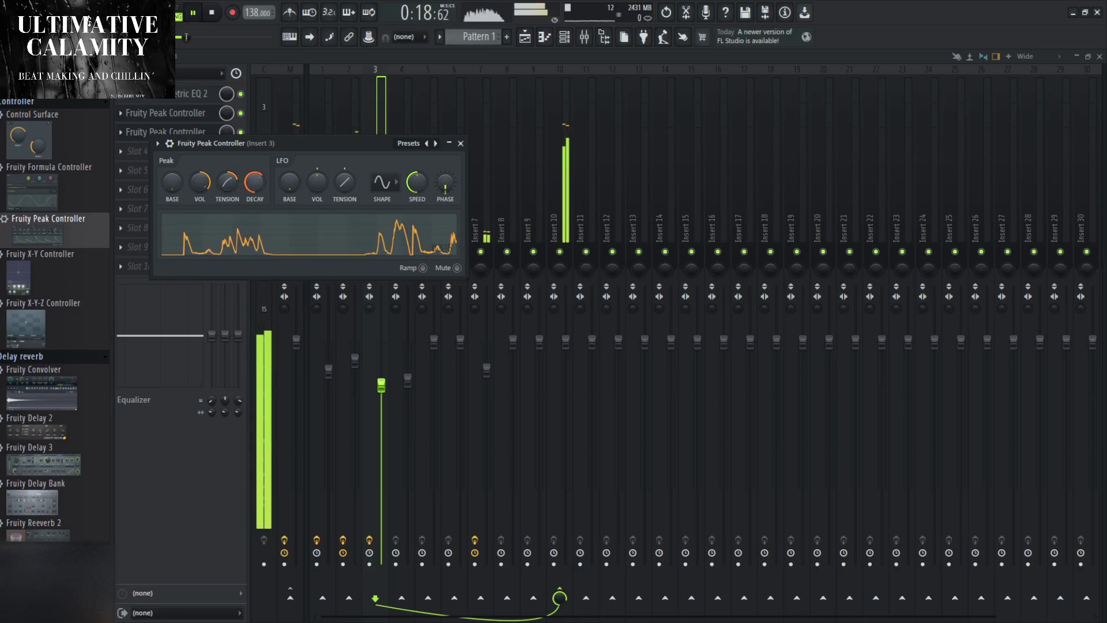
Adjust the peak decay of the second Fruity Peak Controller on Insert 3 and close its window.
left_click_drag(255, 185, 254, 180)
key("space")
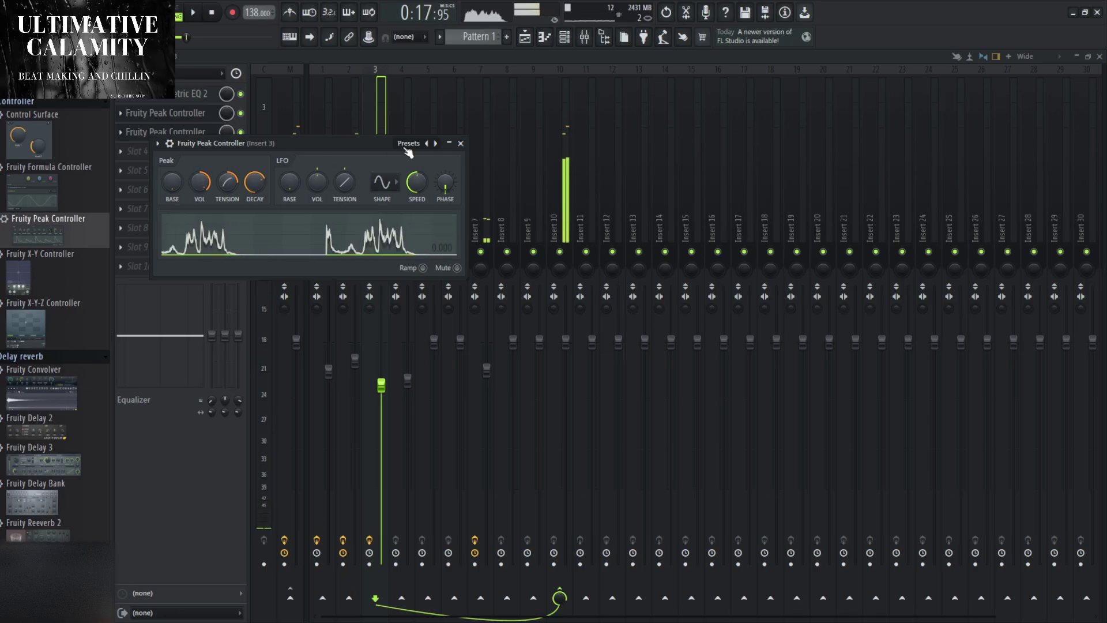
left_click(450, 143)
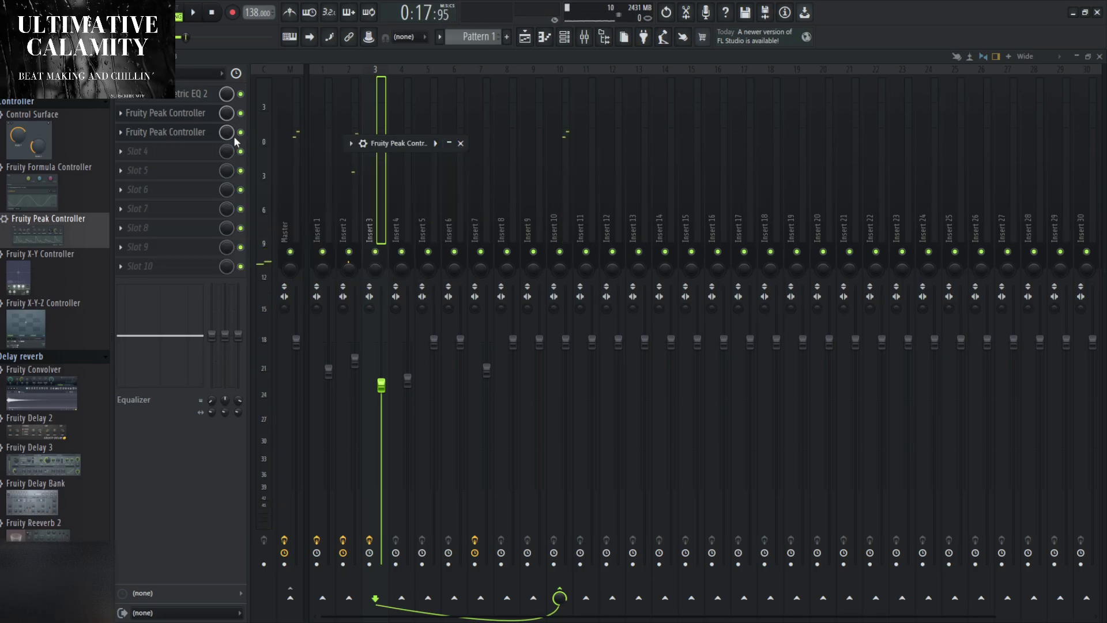
left_click(402, 147)
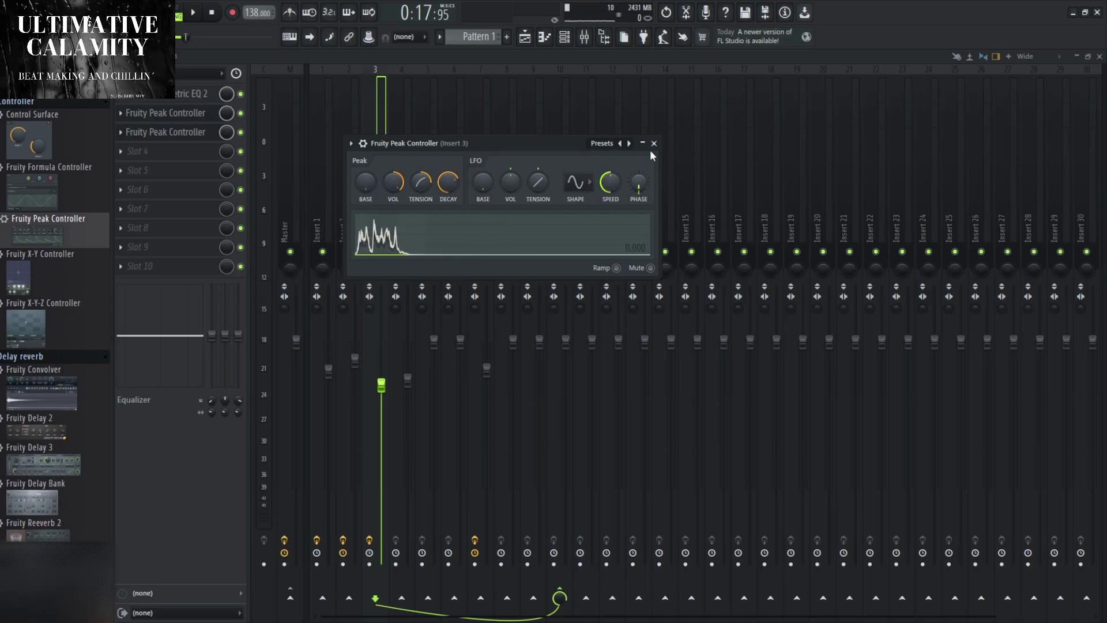
left_click(654, 143)
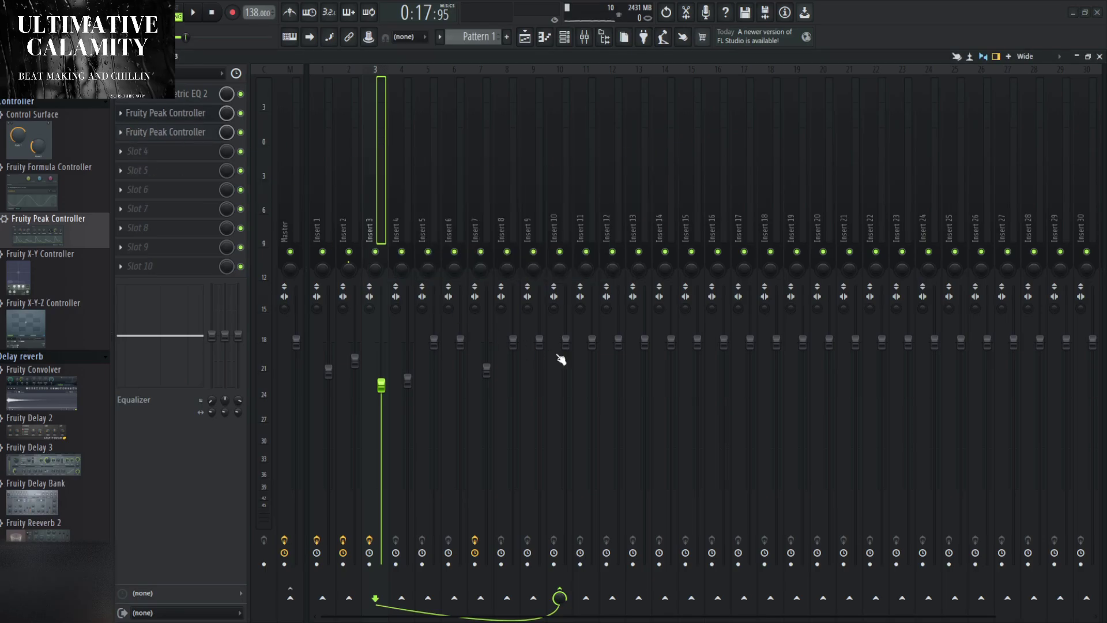
Add Fruity Delay 3 to Insert 3 in slot 4 and load its Saturated preset.
left_click_drag(51, 222, 148, 133)
scroll(41, 378, "down", 3)
left_click_drag(38, 276, 169, 175)
left_click_drag(56, 304, 173, 153)
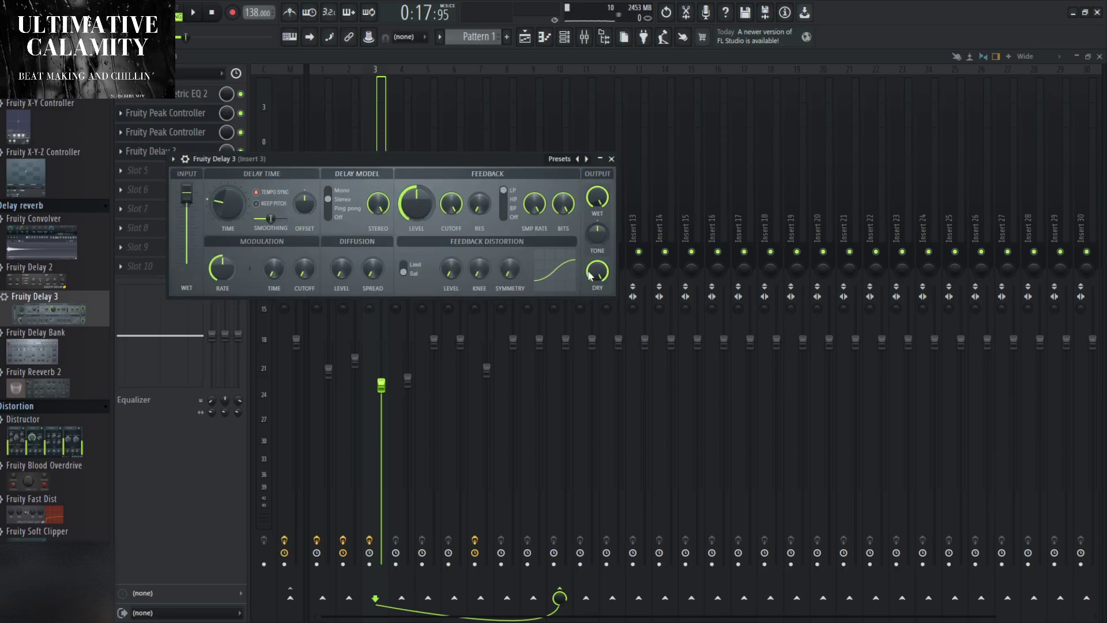
key("space")
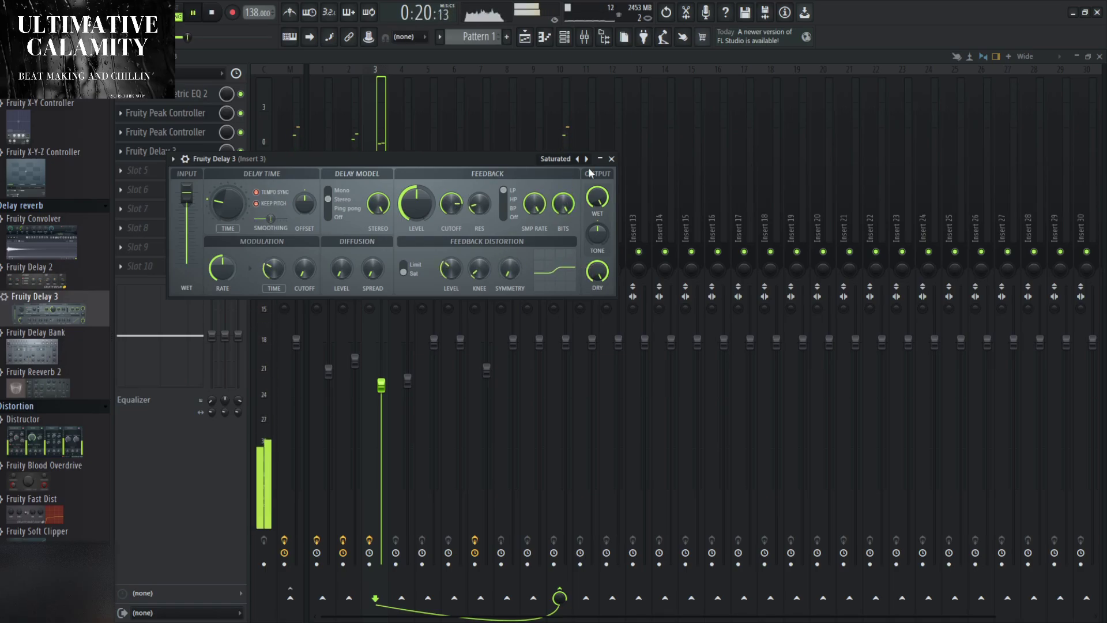
key("space")
left_click(612, 158)
In Fruity Delay 3, reduce the feedback level and wet output and switch the delay model to Ping pong.
left_click_drag(30, 376, 32, 379)
left_click(142, 151)
left_click(173, 159)
left_click(173, 159)
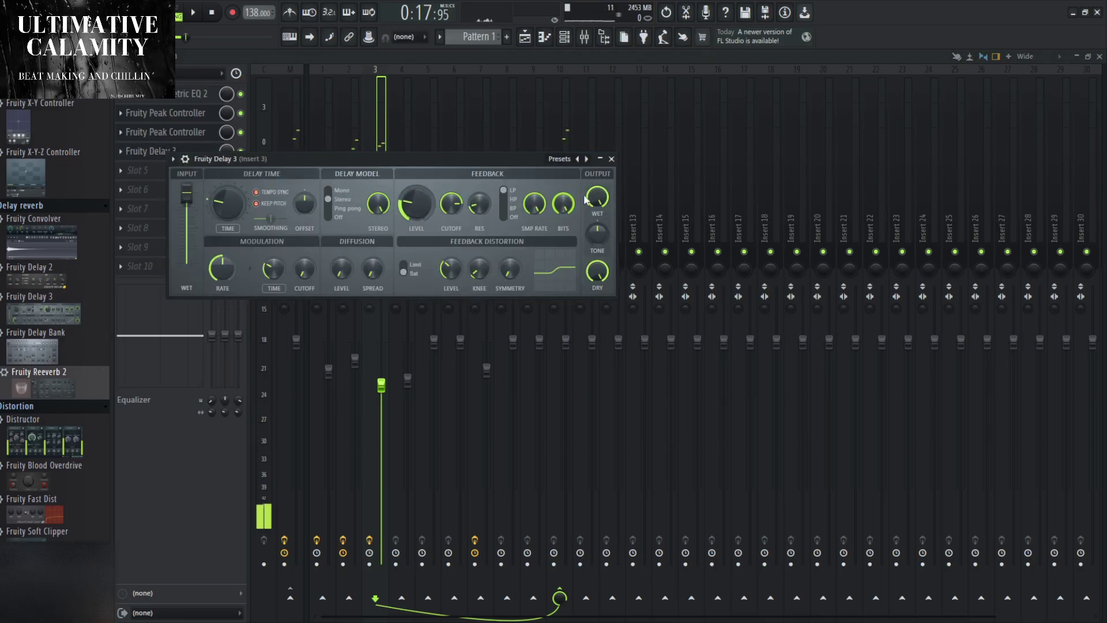
key("space")
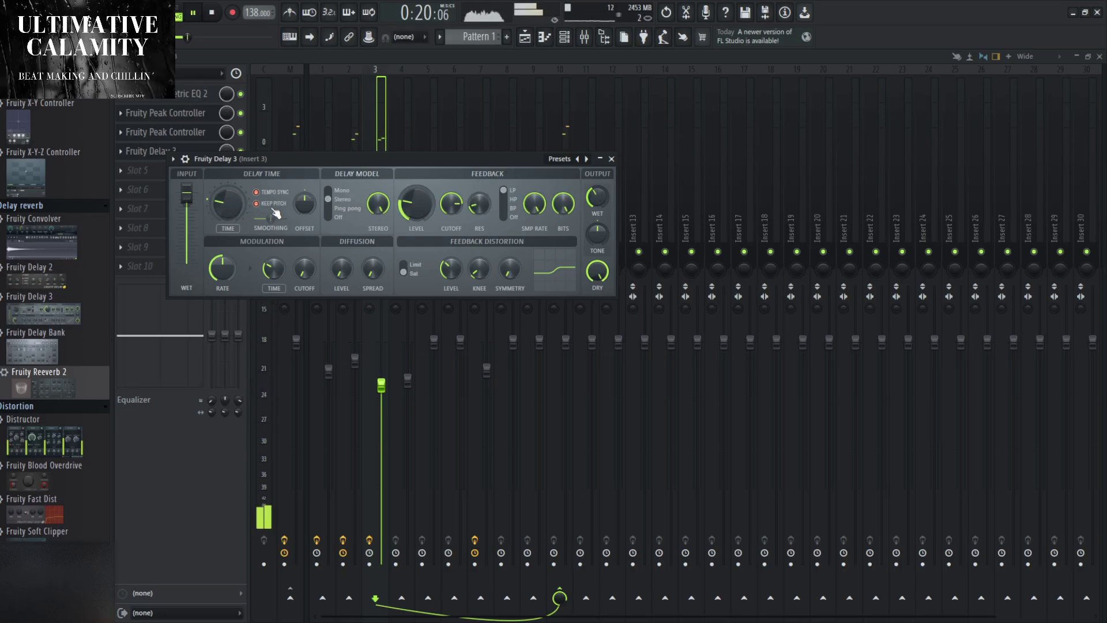
key("space")
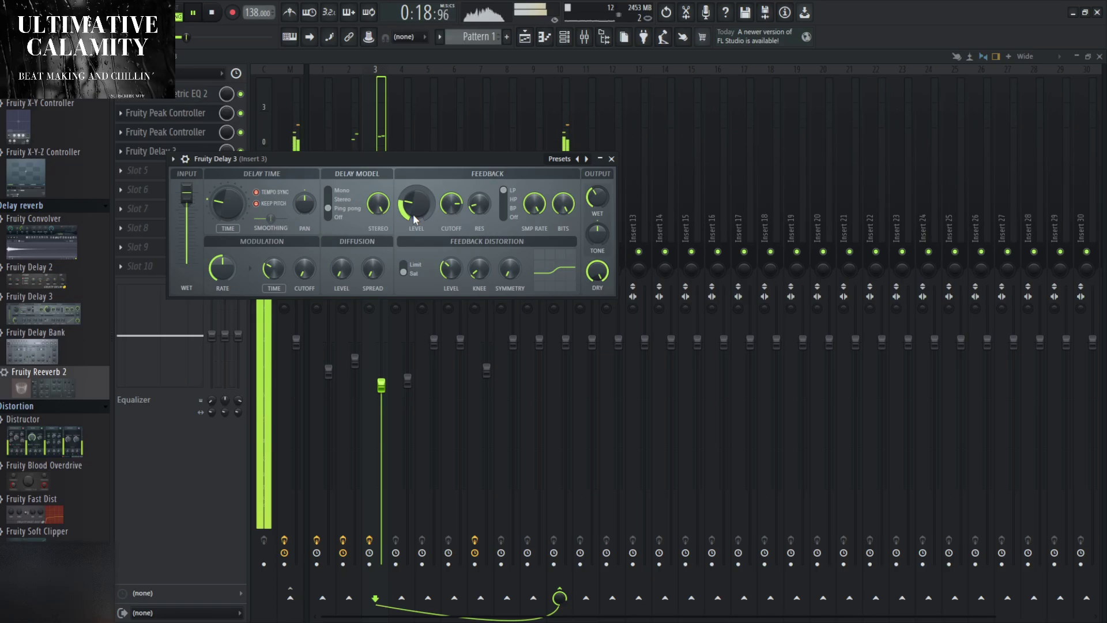
left_click(610, 160)
Add Fruity Reeverb 2 to Insert 3 after the delay and raise its wet level slightly.
left_click_drag(171, 167, 171, 170)
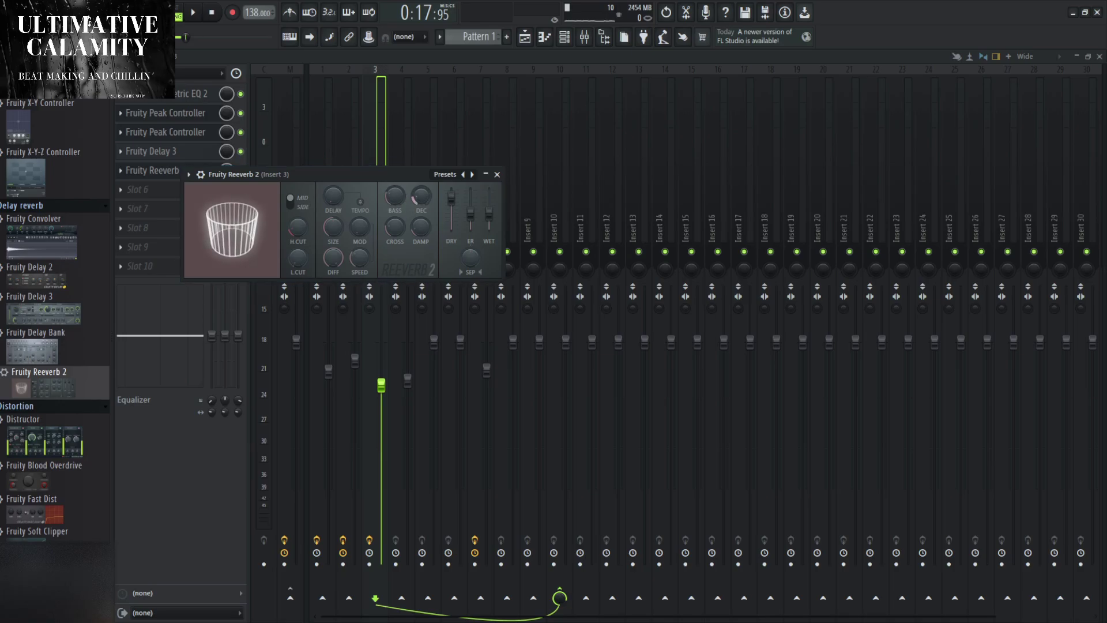
key("space")
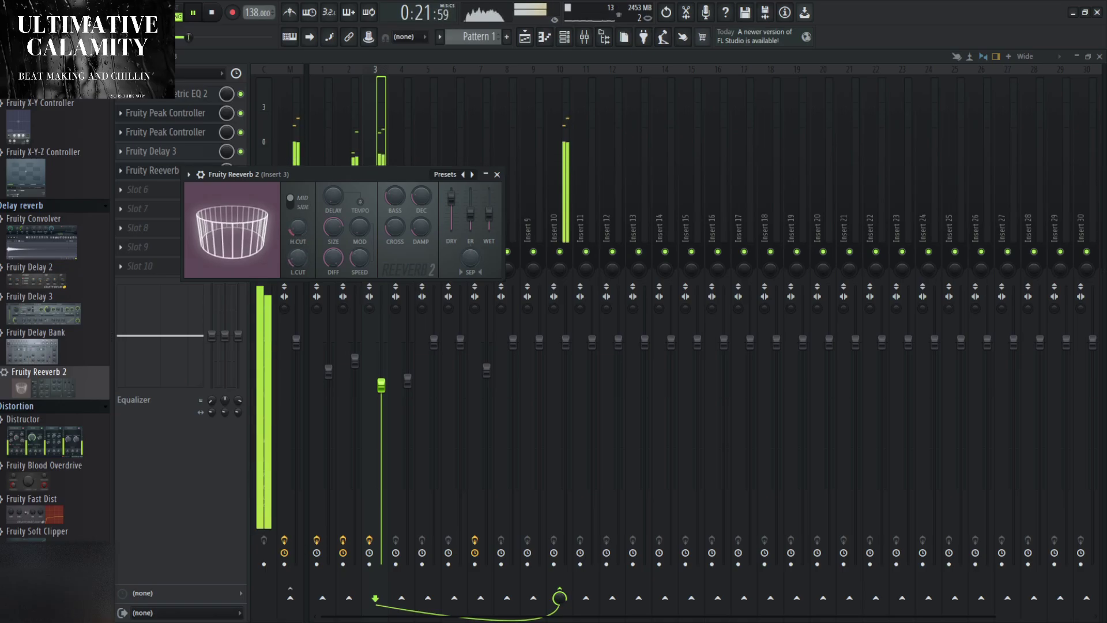
left_click_drag(489, 213, 489, 209)
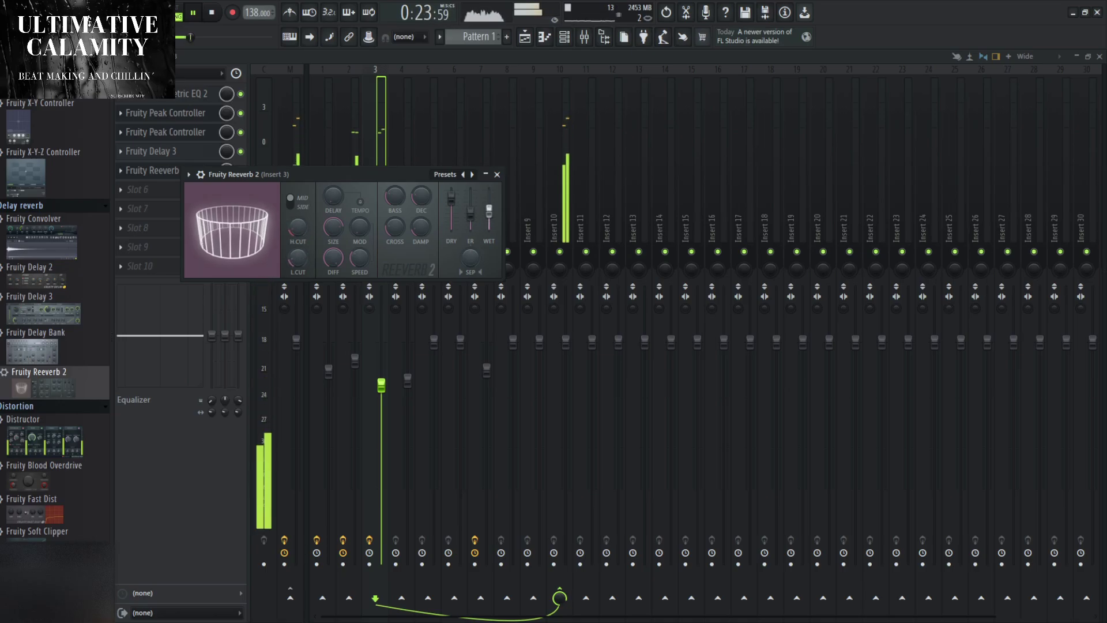
left_click(497, 175)
key("space")
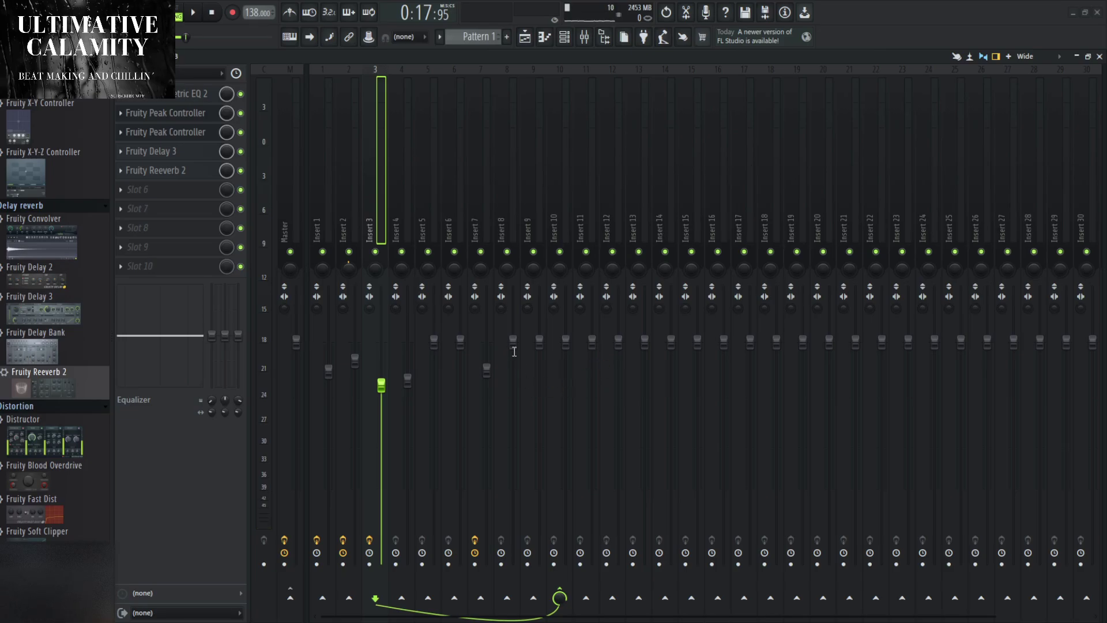
Play the pattern and adjust the peak tension and decay of the first Fruity Peak Controller on Insert 3.
key("space")
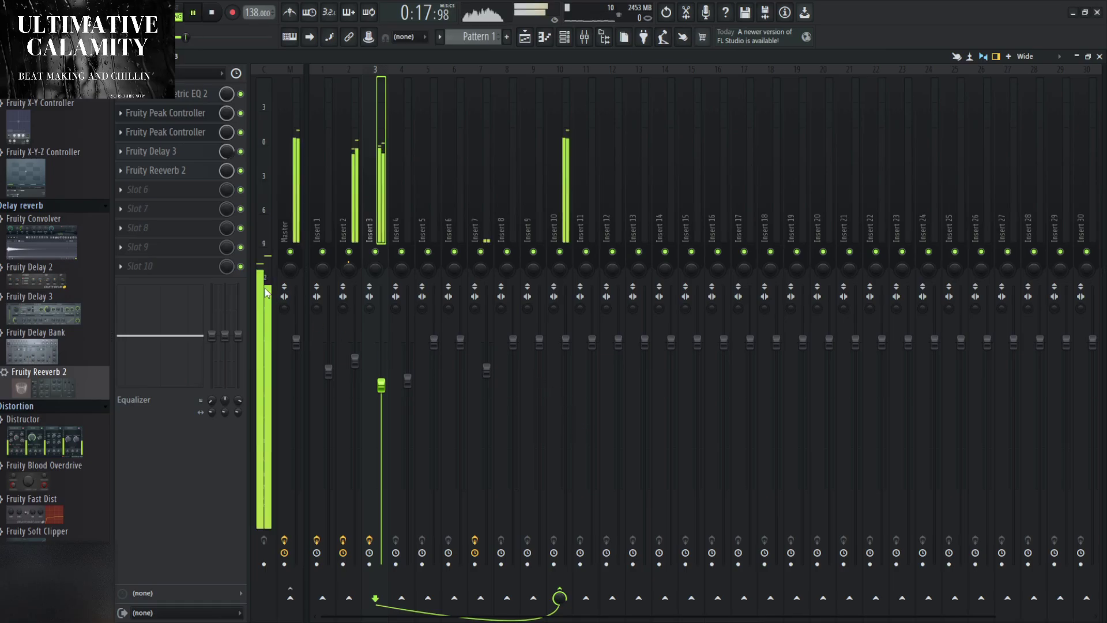
key("space")
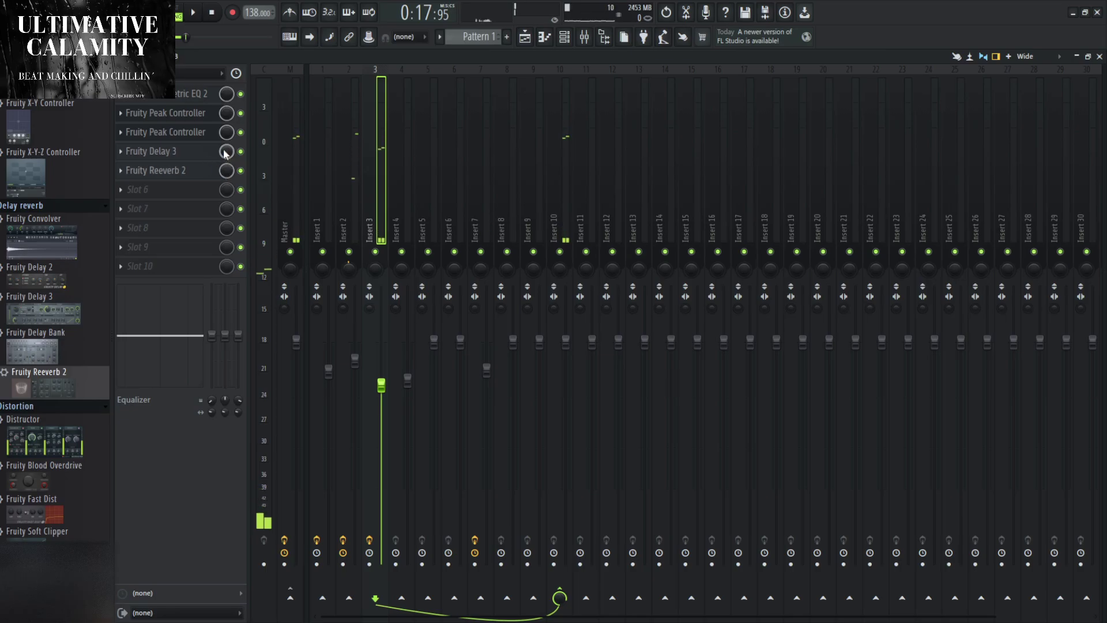
left_click(183, 120)
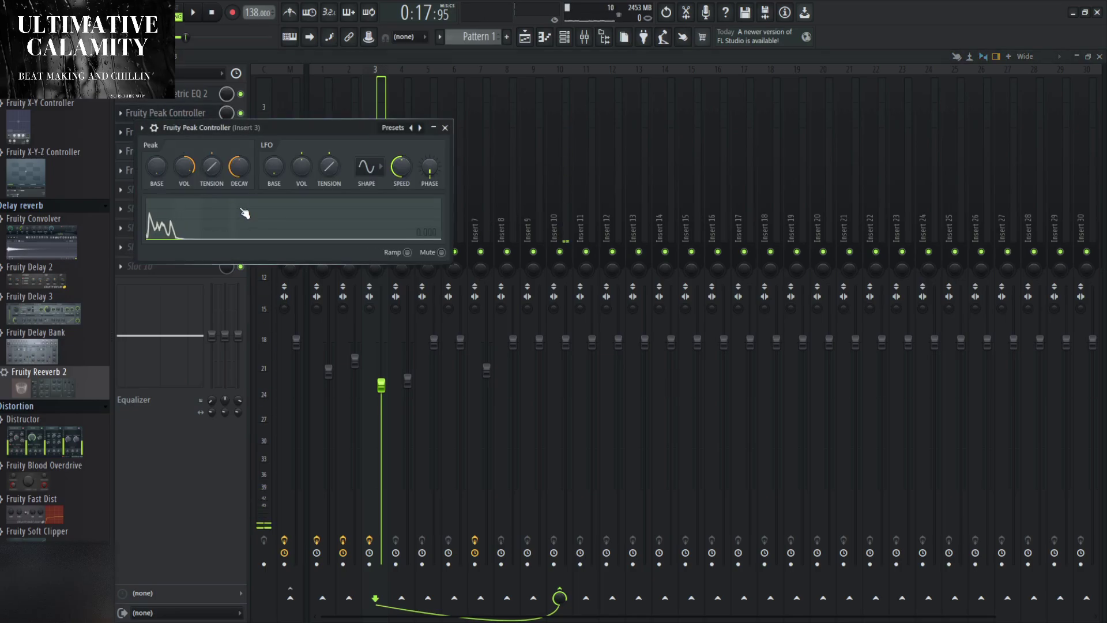
key("space")
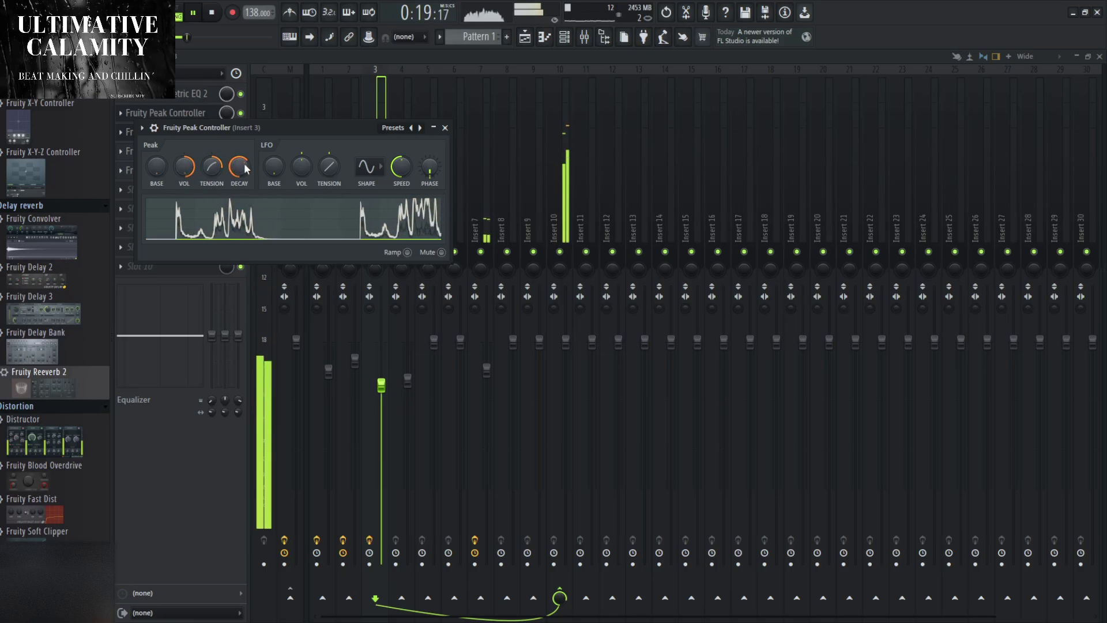
left_click(445, 128)
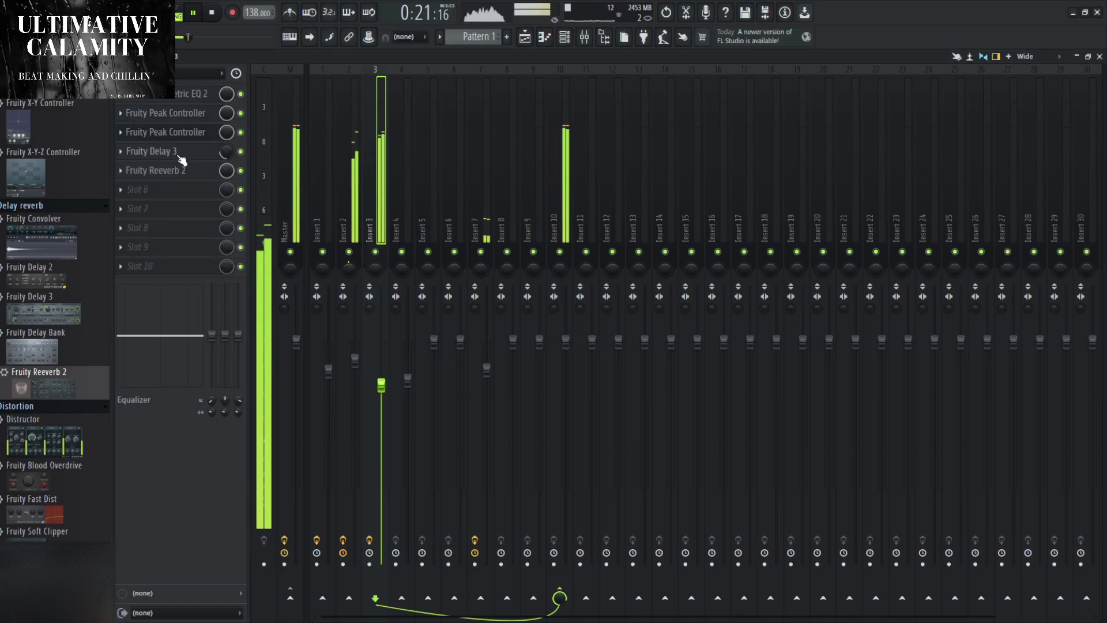
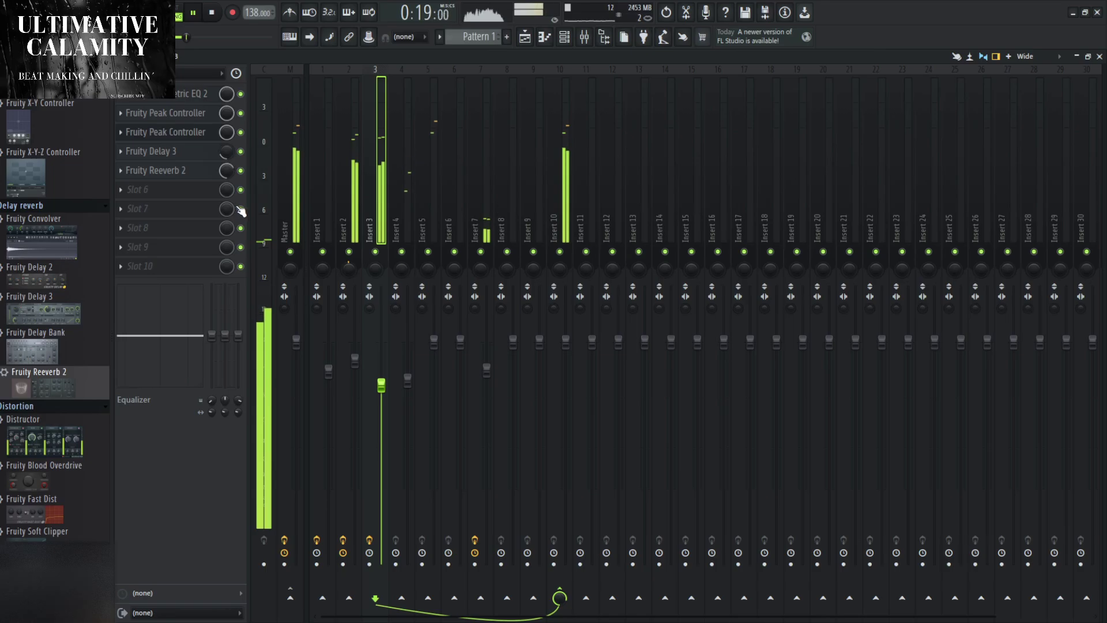
Check the second Fruity Peak Controller's response on Insert 3 during playback.
left_click(180, 132)
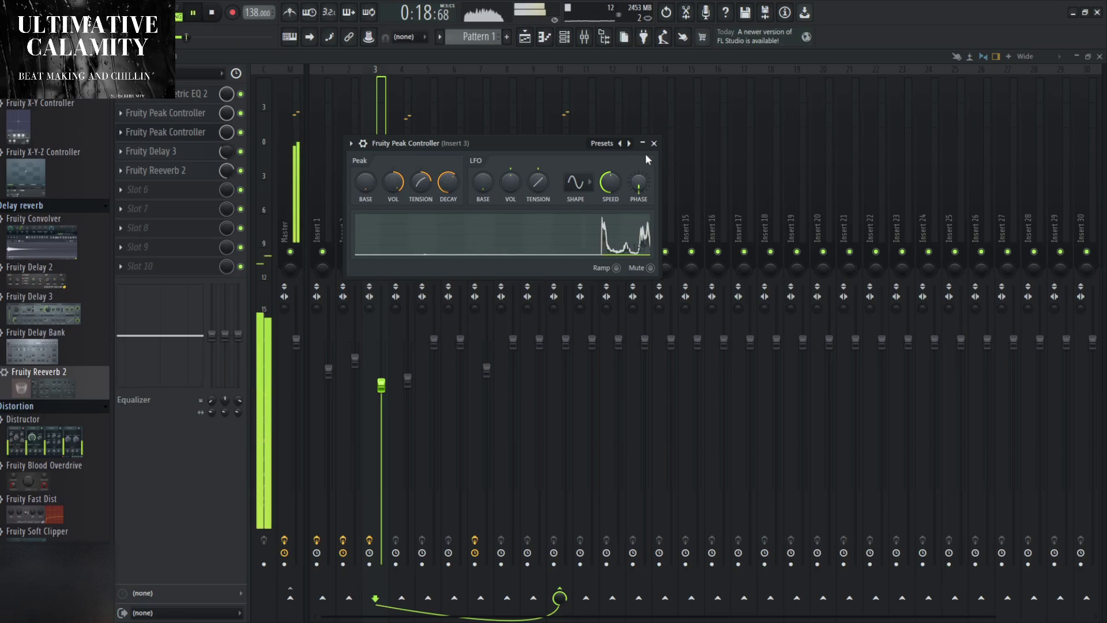
left_click(654, 143)
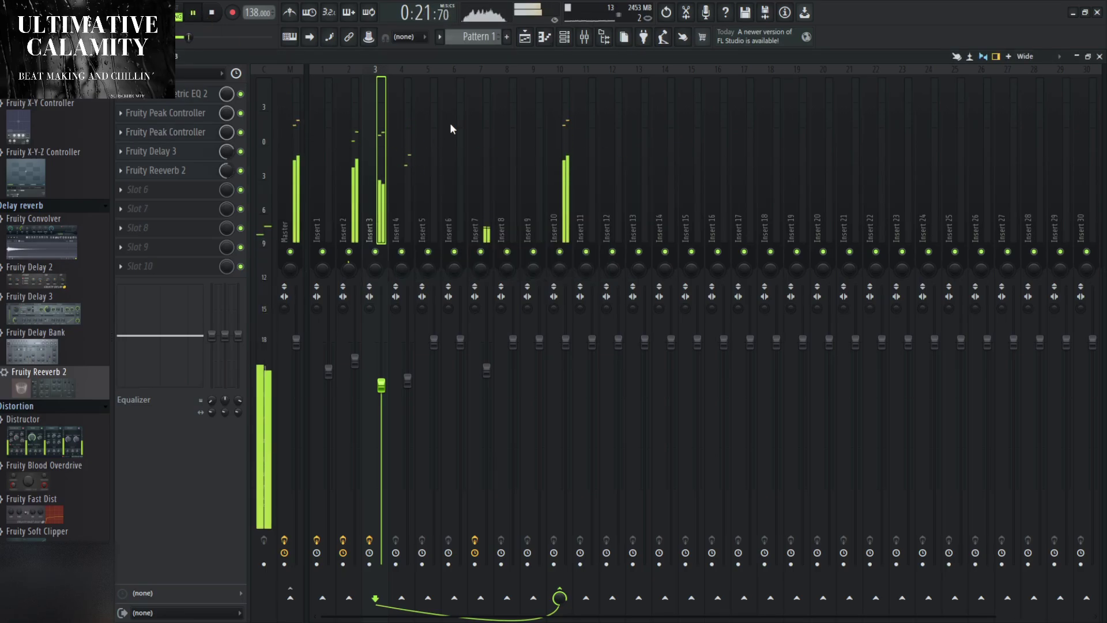
In the channel rack, route the Sachem in Russia - Part_5_vocals channel to mixer track 3.
left_click(564, 37)
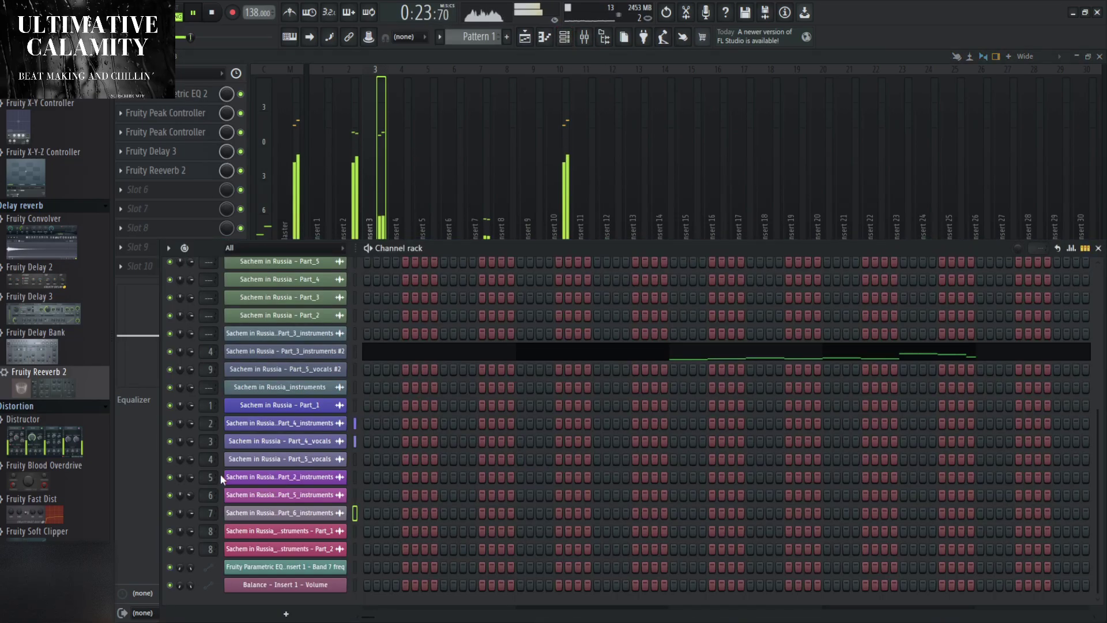
scroll(212, 478, "down", 1)
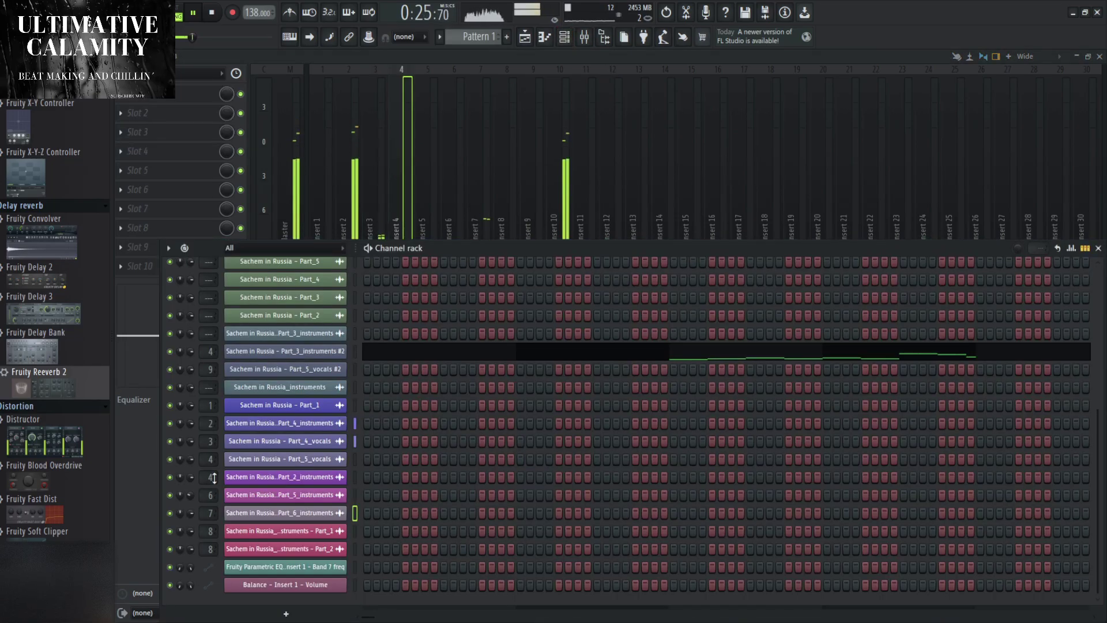
scroll(213, 477, "up", 1)
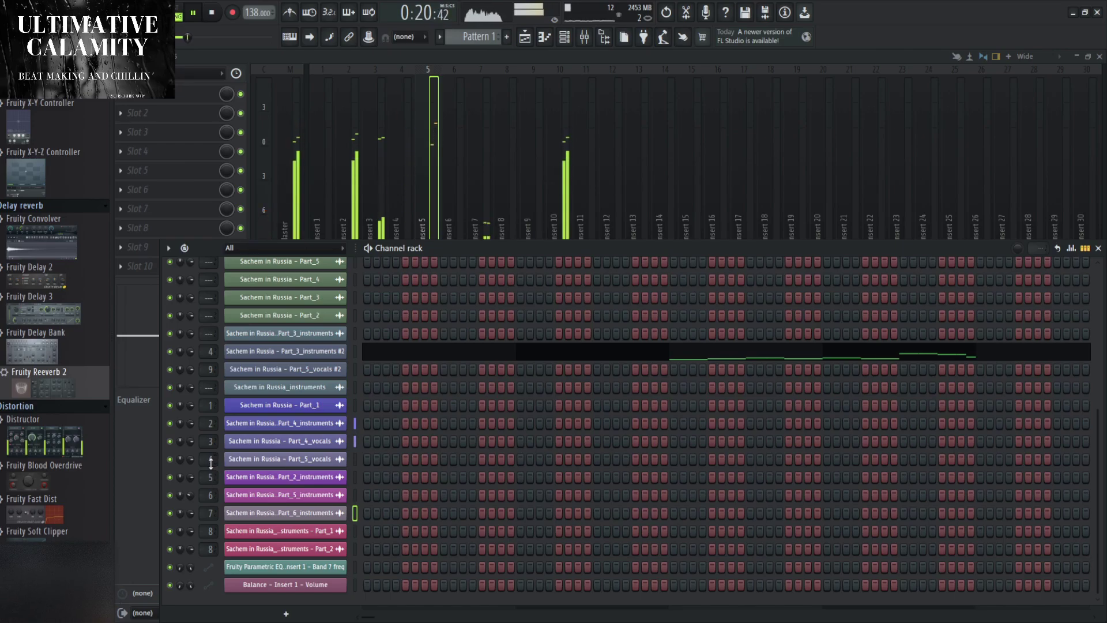
scroll(210, 459, "down", 1)
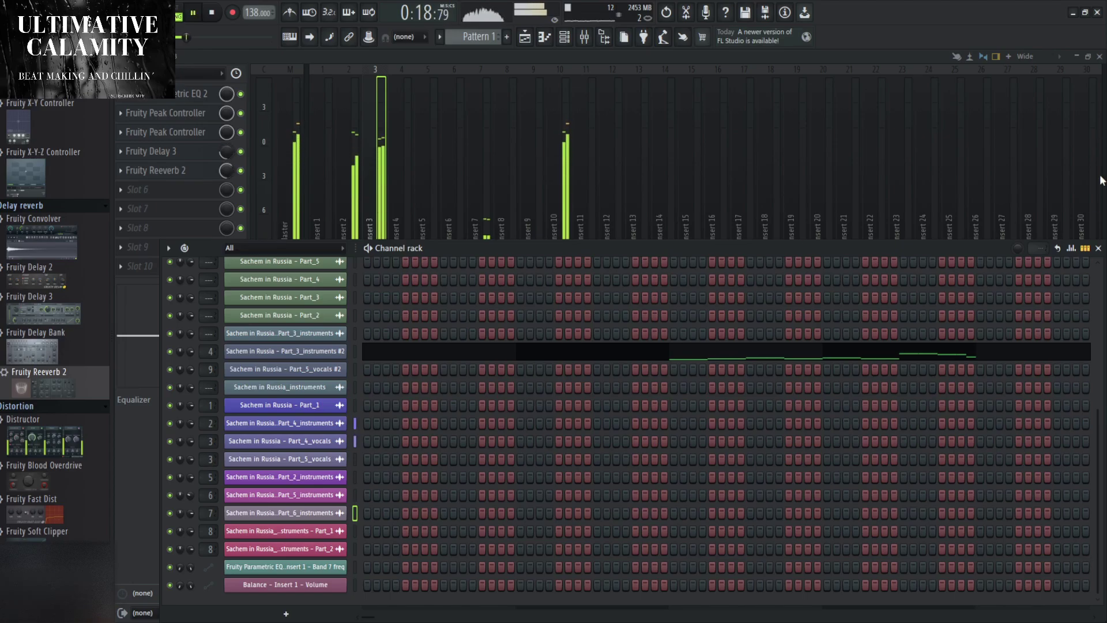
left_click(1099, 248)
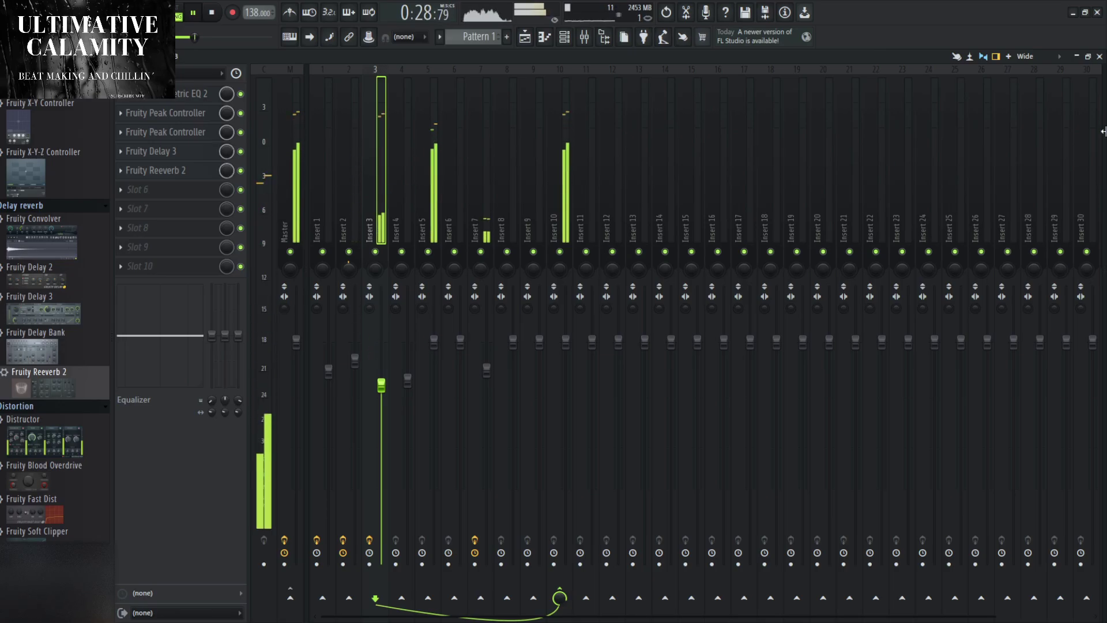
Show the playlist, select the Part_5_vocals clip just before bar 17 and view the whole arrangement.
left_click(1100, 56)
scroll(405, 218, "up", 3)
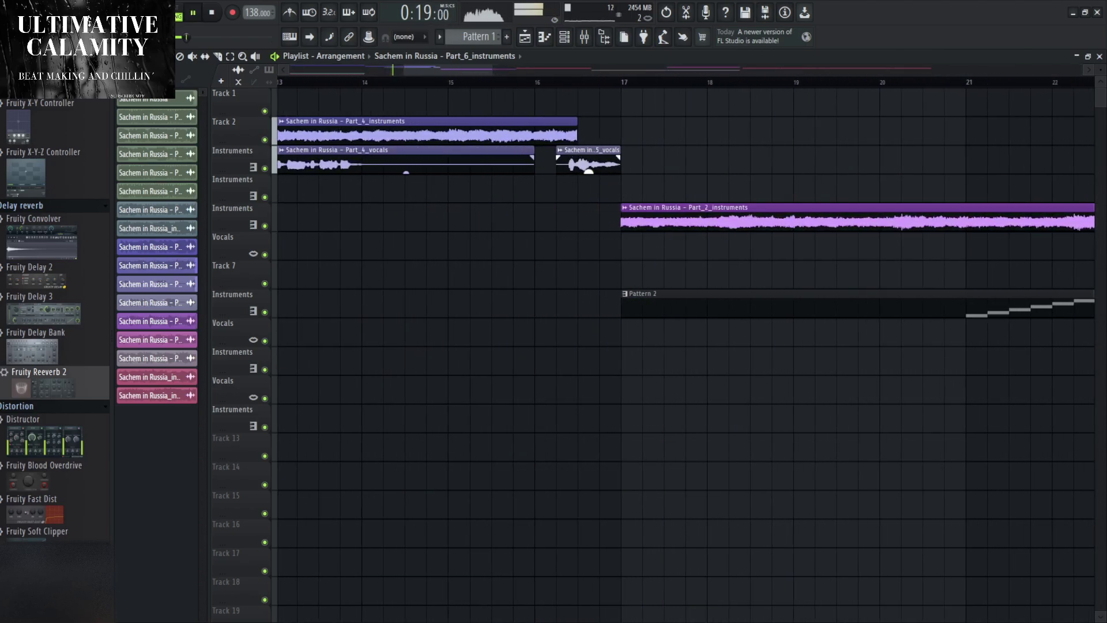
left_click(592, 158)
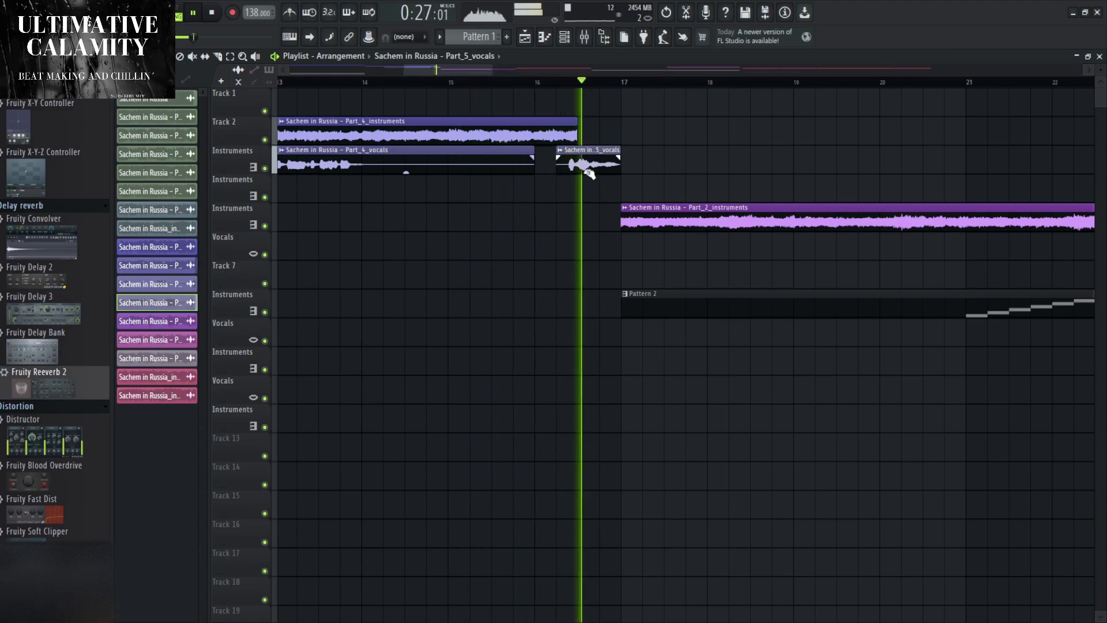
scroll(574, 230, "down", 3)
scroll(504, 312, "down", 3)
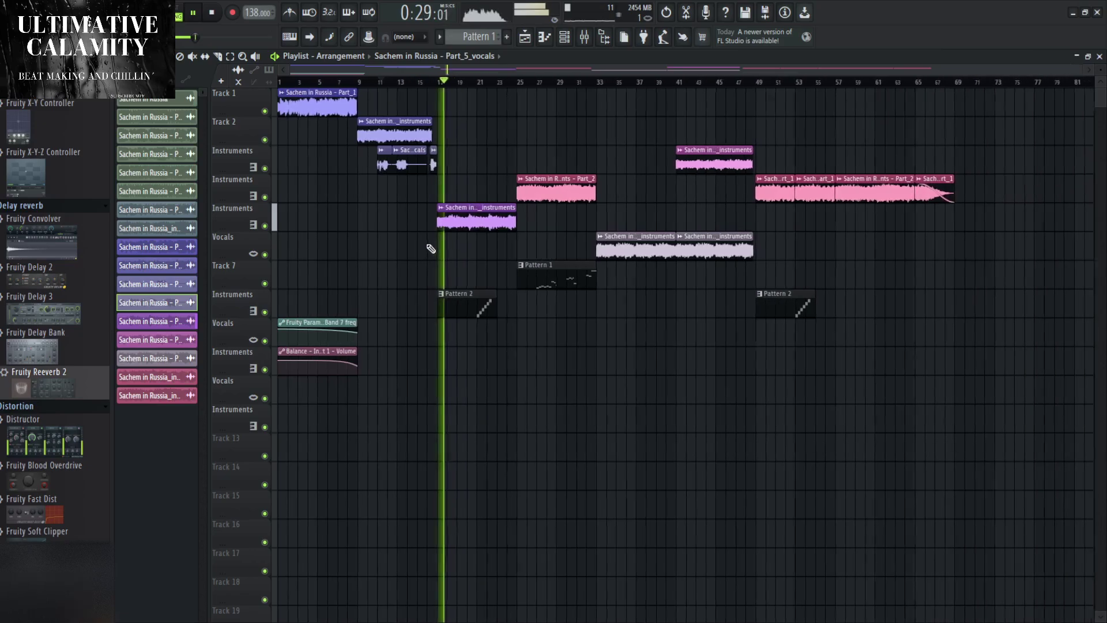
Stop playback and review the settings of the second Fruity Peak Controller on Insert 3.
key("space")
key("F9")
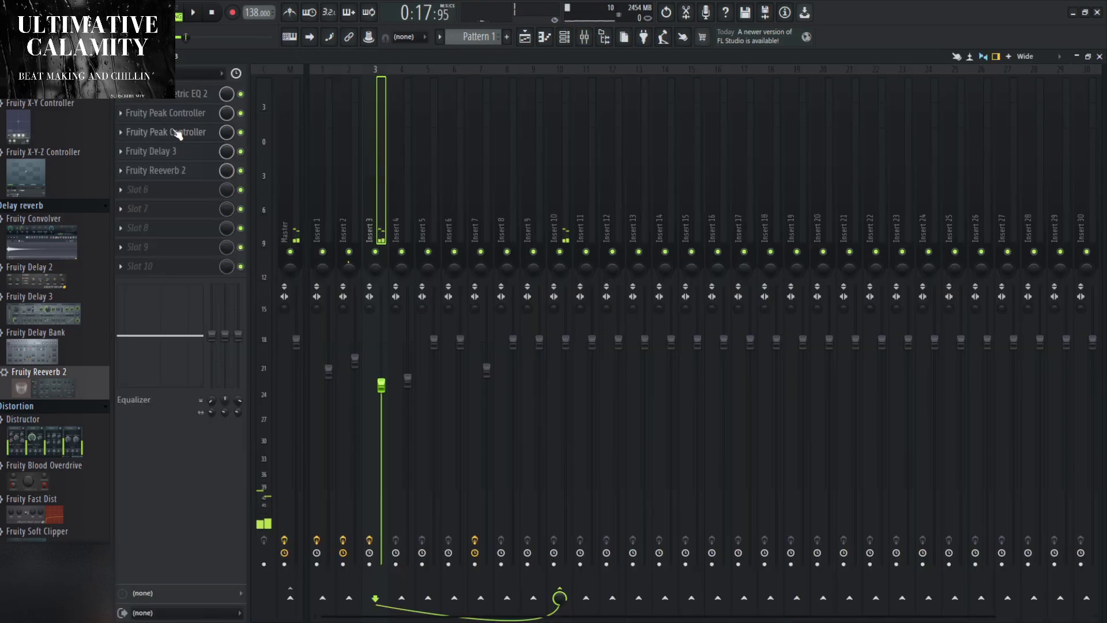
left_click(177, 134)
left_click_drag(372, 138, 163, 125)
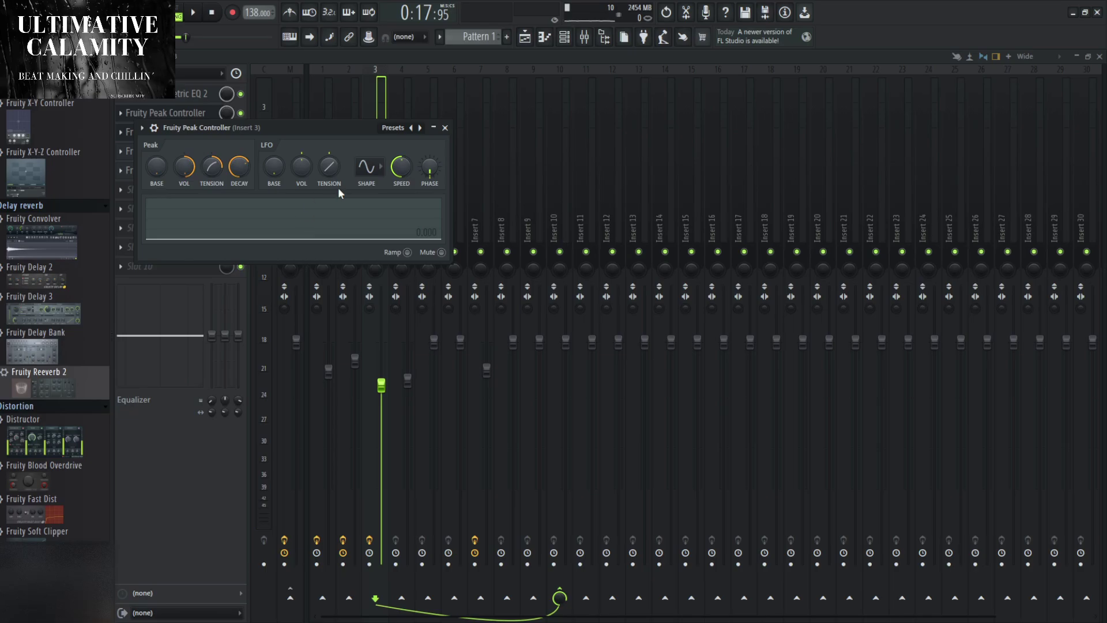
left_click(445, 128)
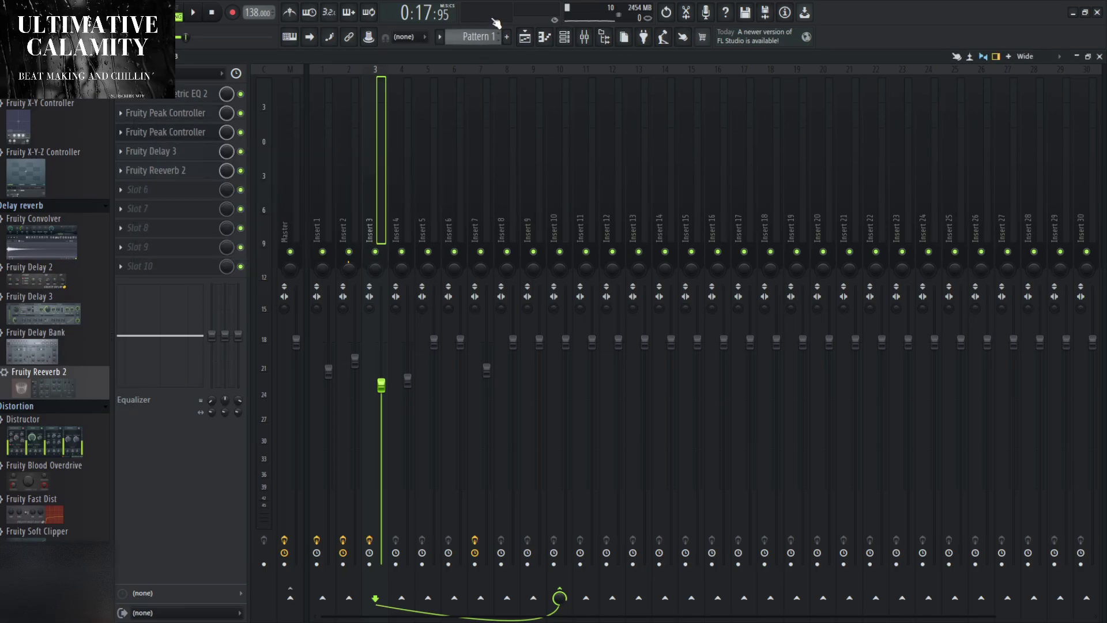
Replay the vocal section and check the second Peak Controller's envelope on Insert 3, ending in the playlist.
key("space")
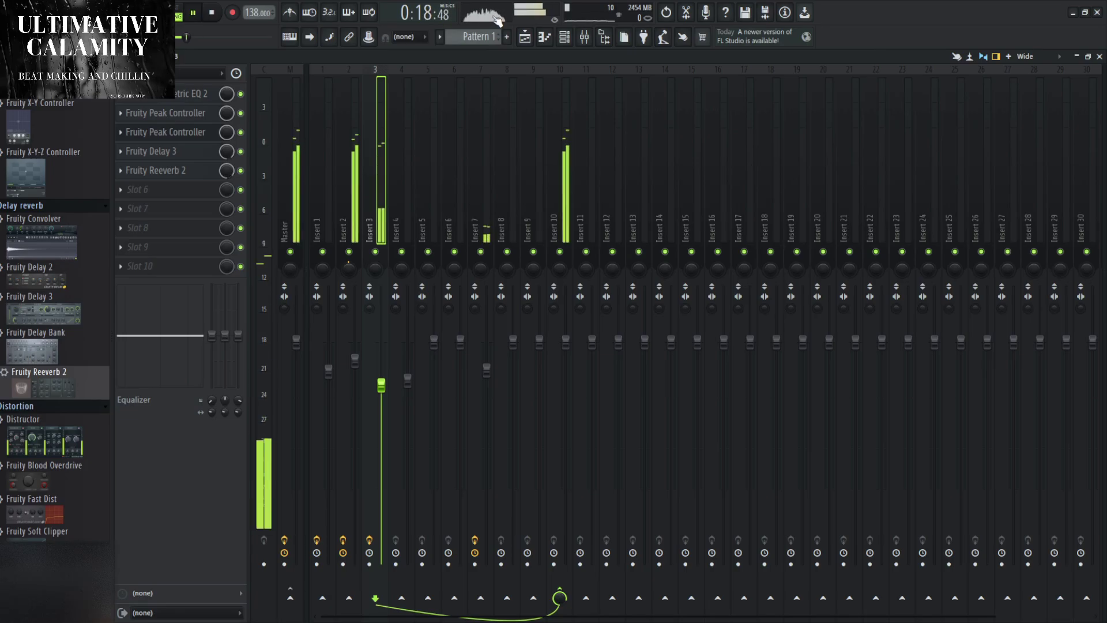
key("space")
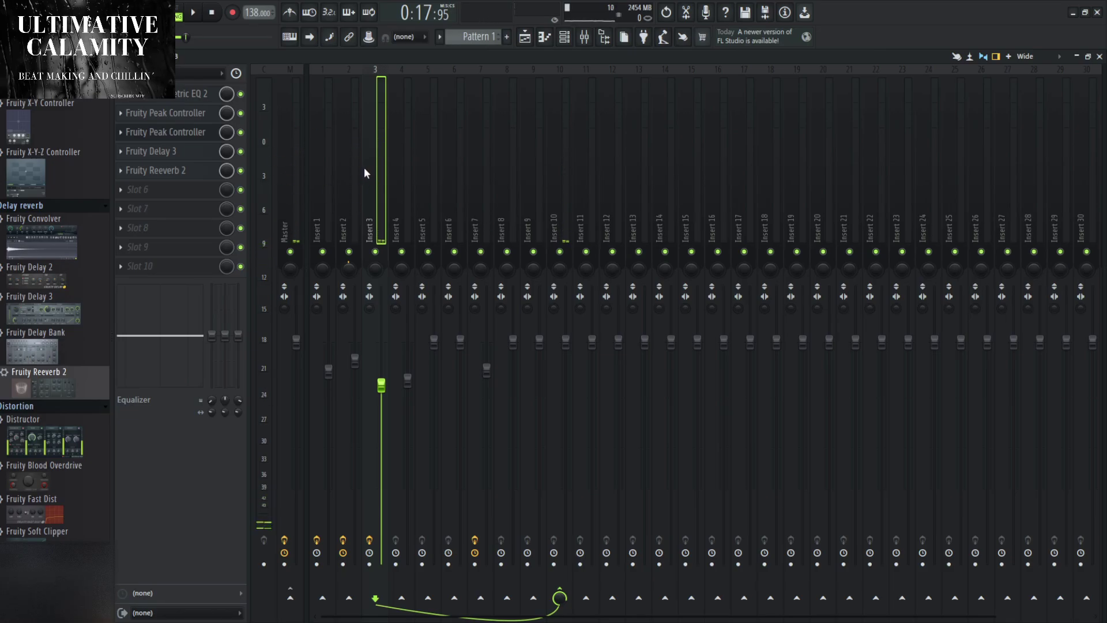
left_click(198, 17)
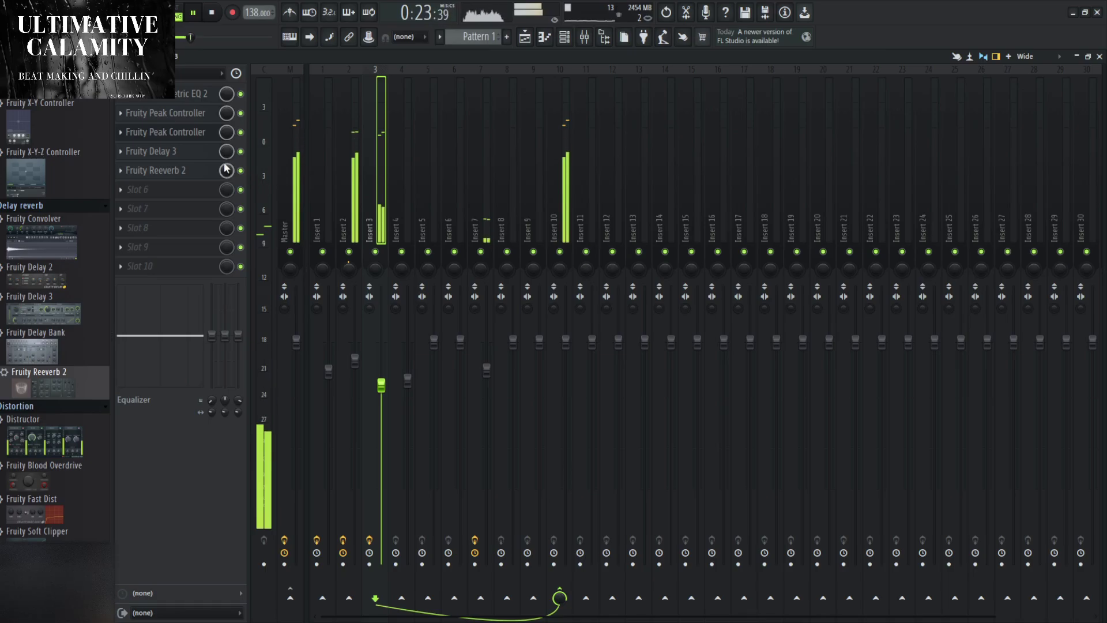
left_click(182, 130)
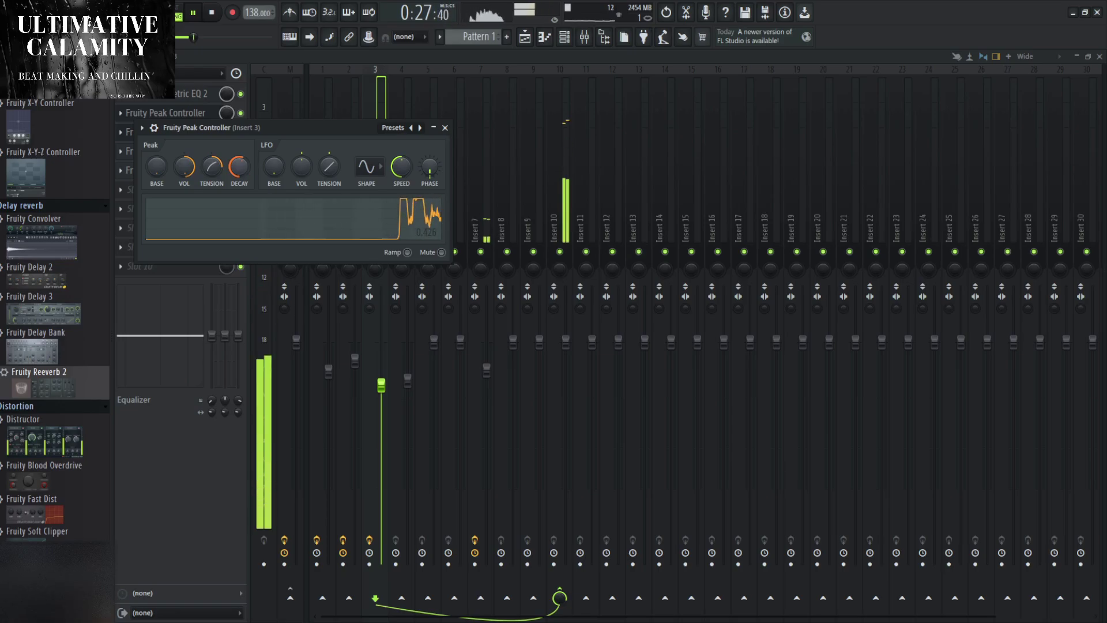
left_click(1099, 56)
left_click(654, 143)
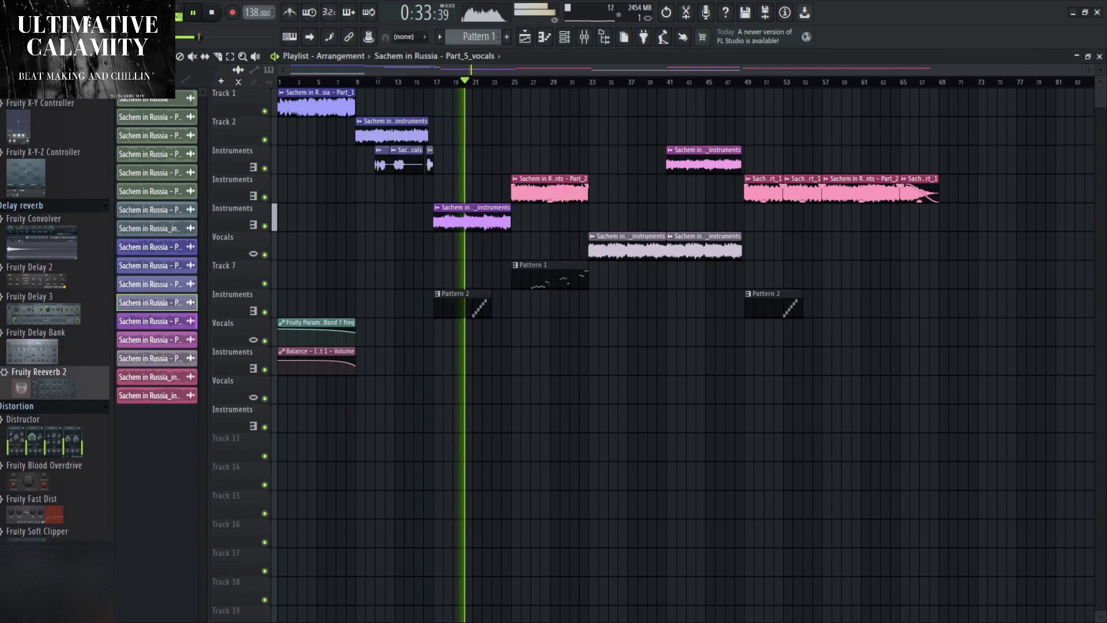
Stop the song, return to its start and play it from the beginning with the mixer shown.
left_click(212, 12)
left_click(212, 16)
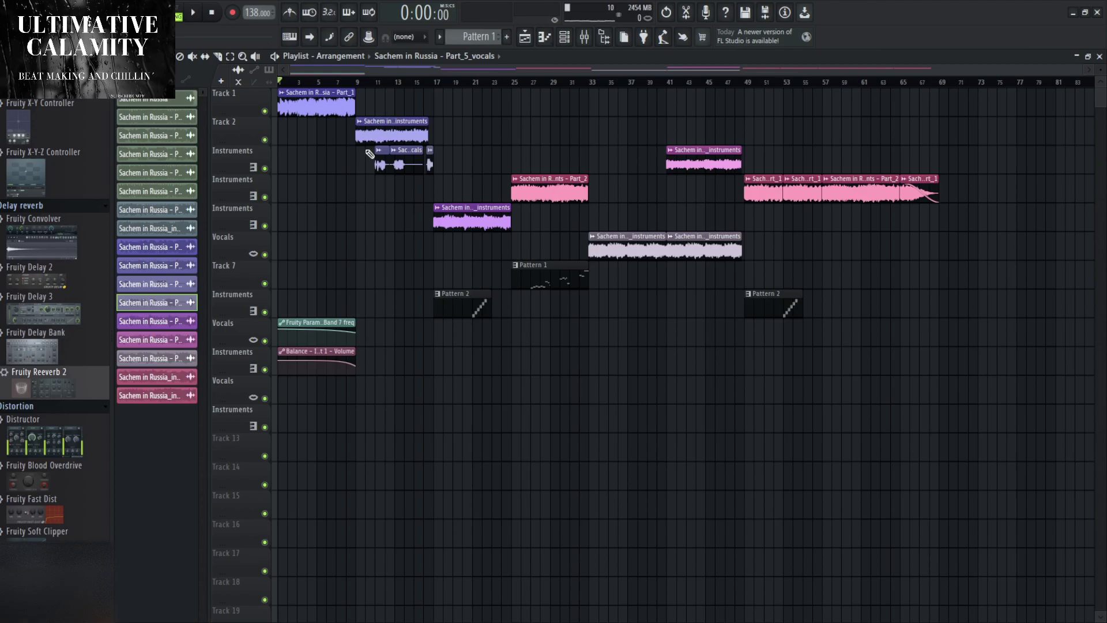
left_click(584, 36)
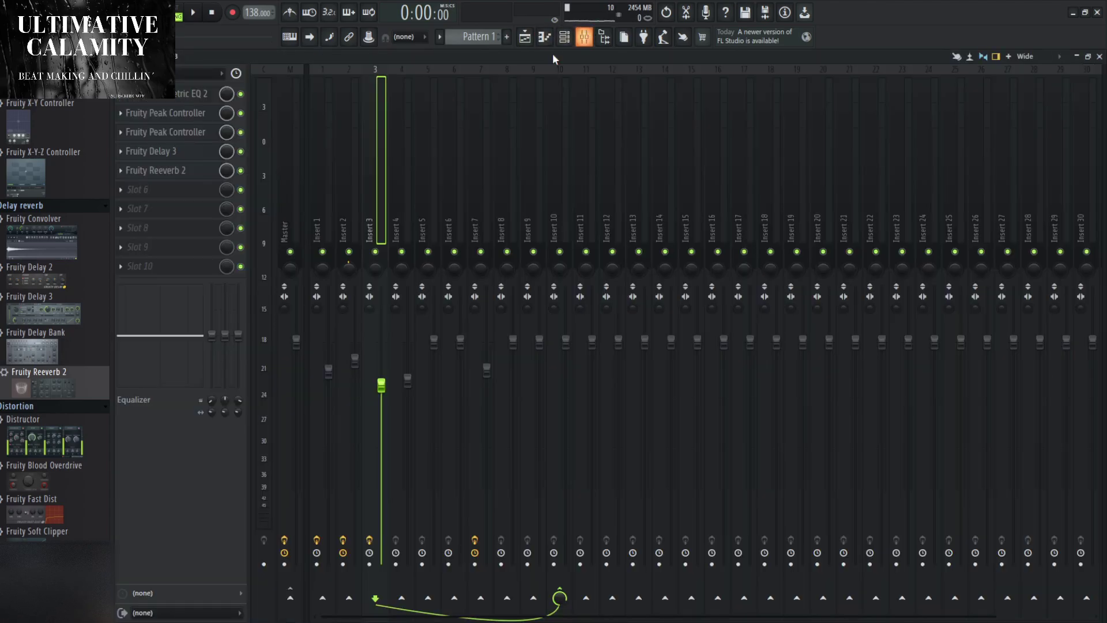
left_click(360, 178)
left_click(366, 167)
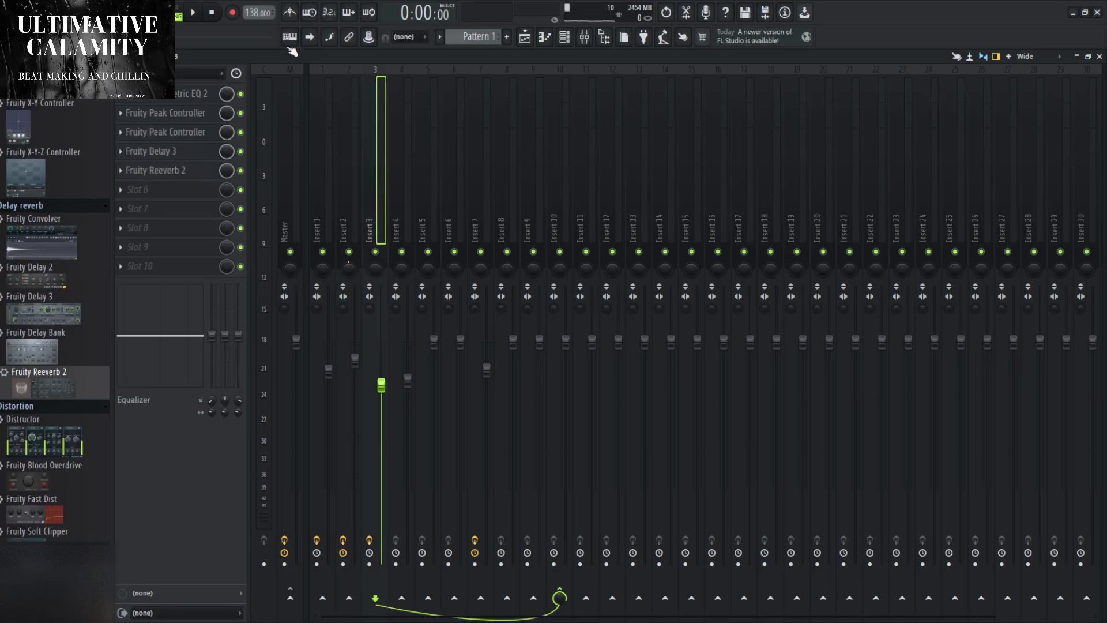
key("space")
Examine the pitch and time-stretching settings of the Part_1 and Part_4_instruments clips in the playlist.
left_click(1099, 56)
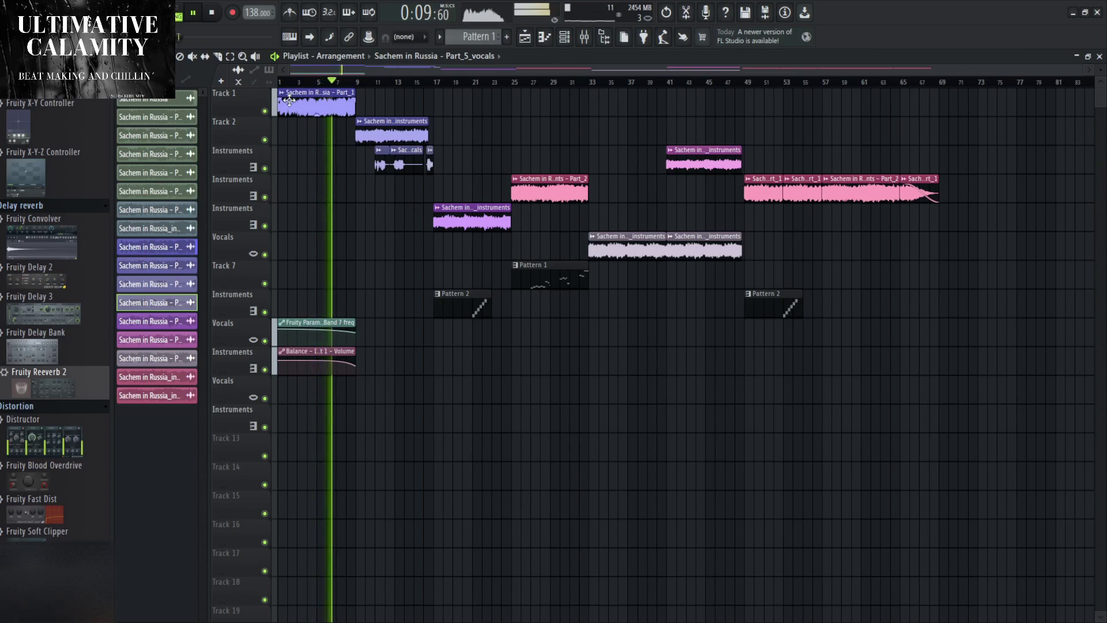
double_click(323, 101)
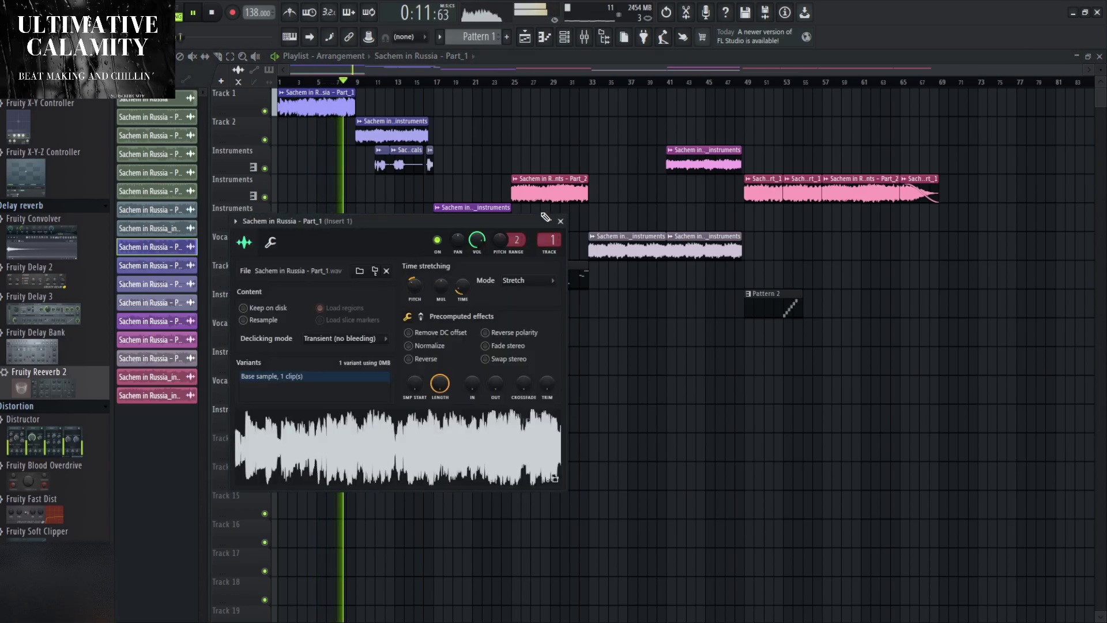
left_click(561, 221)
double_click(462, 209)
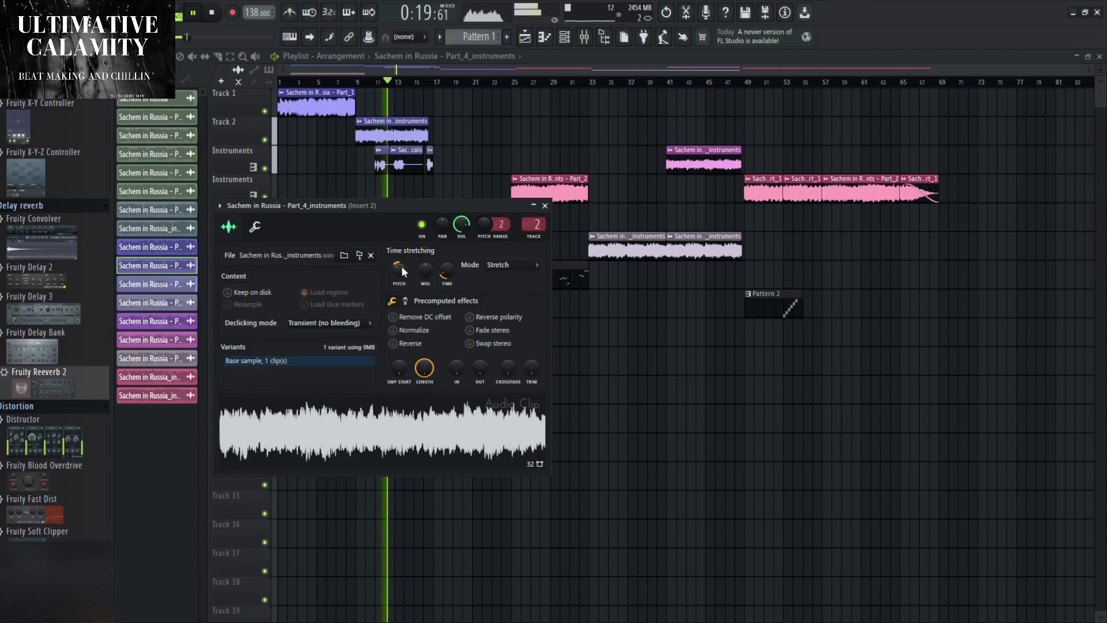
left_click(545, 206)
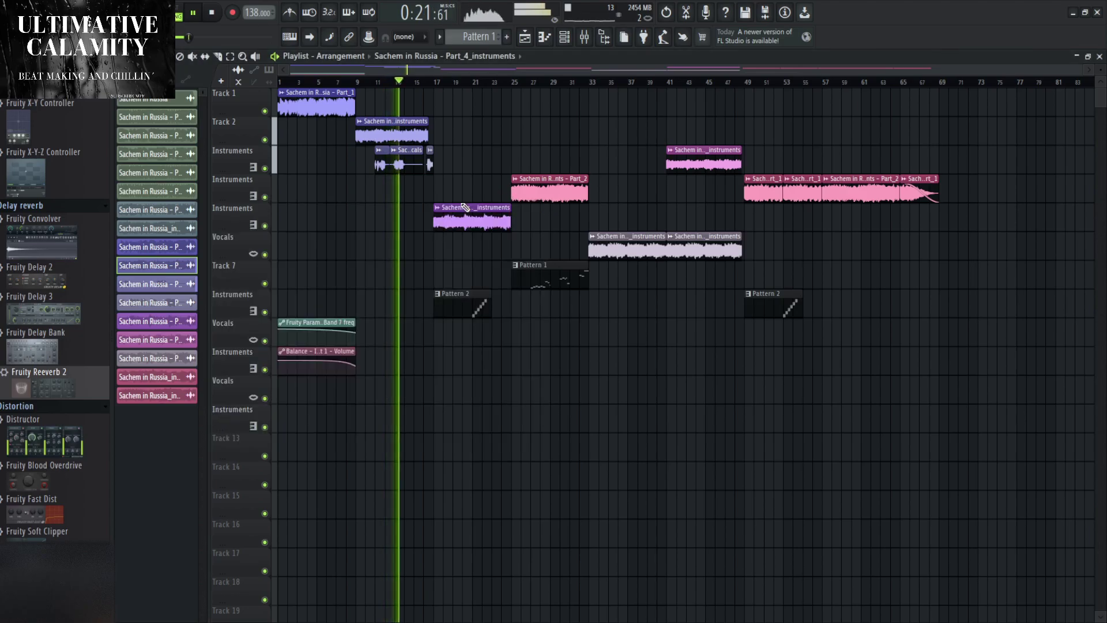
Examine the time-stretching pitch setting of the Part_2_instruments clip starting at bar 17.
double_click(455, 209)
left_click_drag(322, 192, 321, 188)
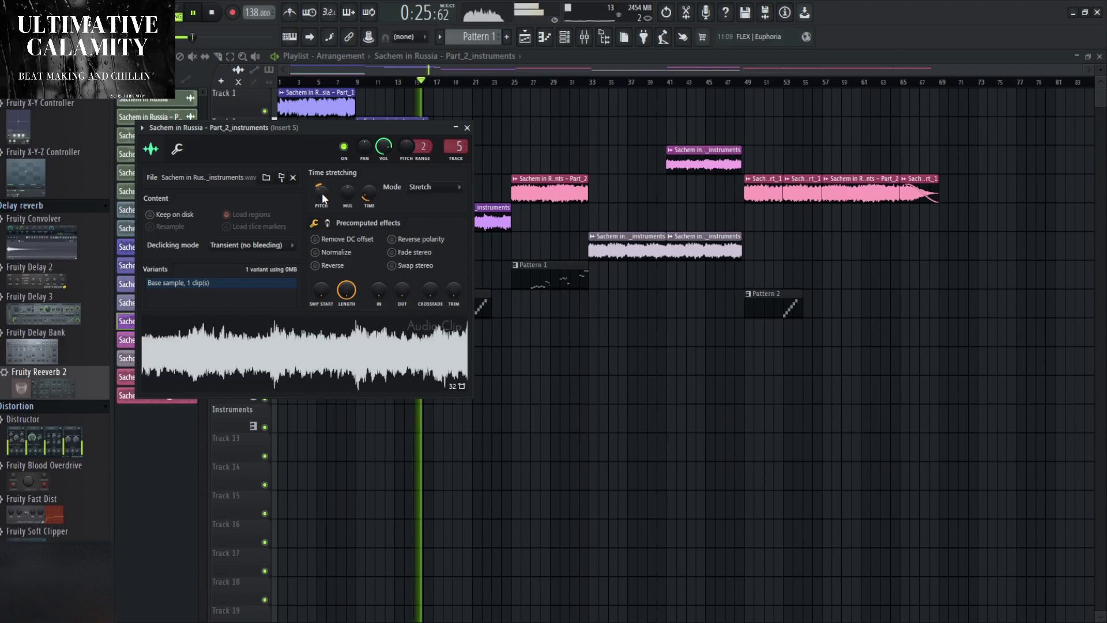
left_click(468, 128)
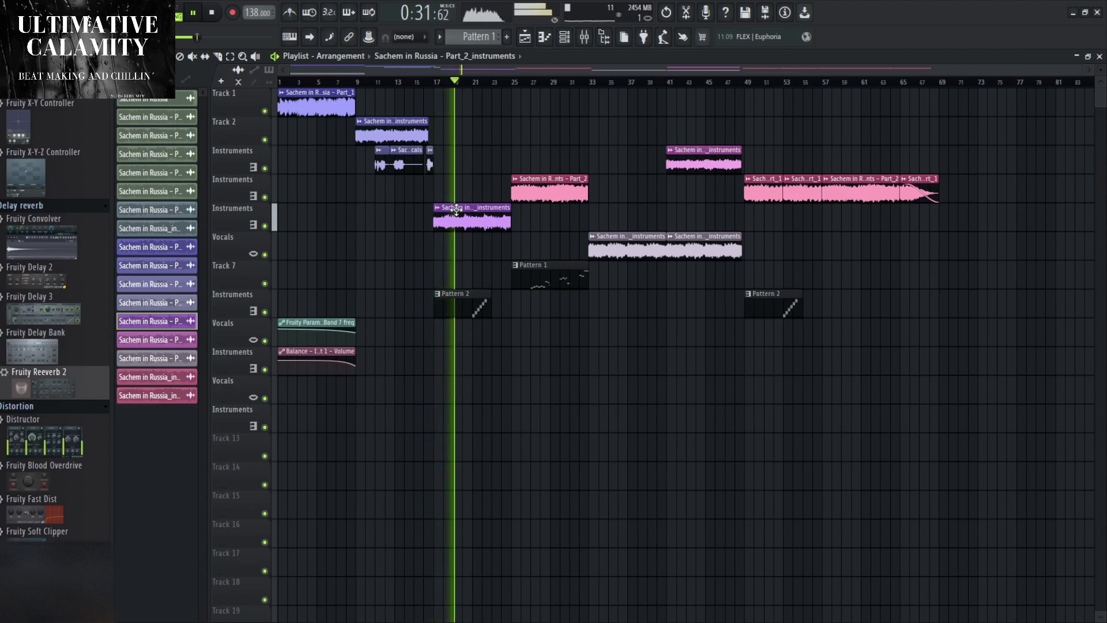
double_click(456, 209)
left_click(468, 127)
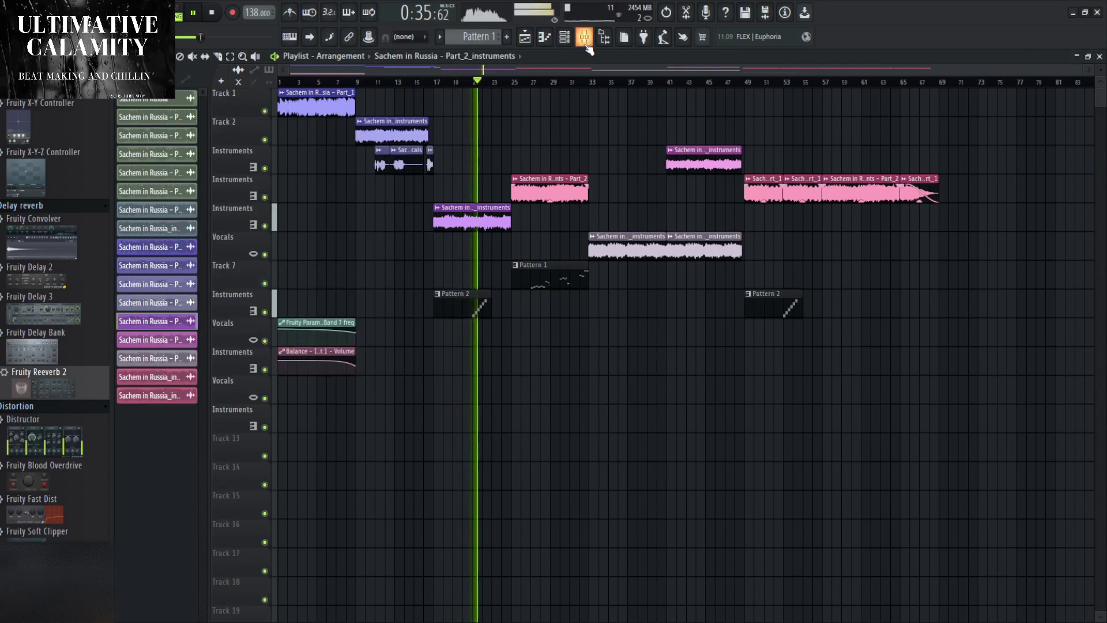
Add Fruity Parametric EQ 2 to slot 1 of the Master track.
left_click(585, 43)
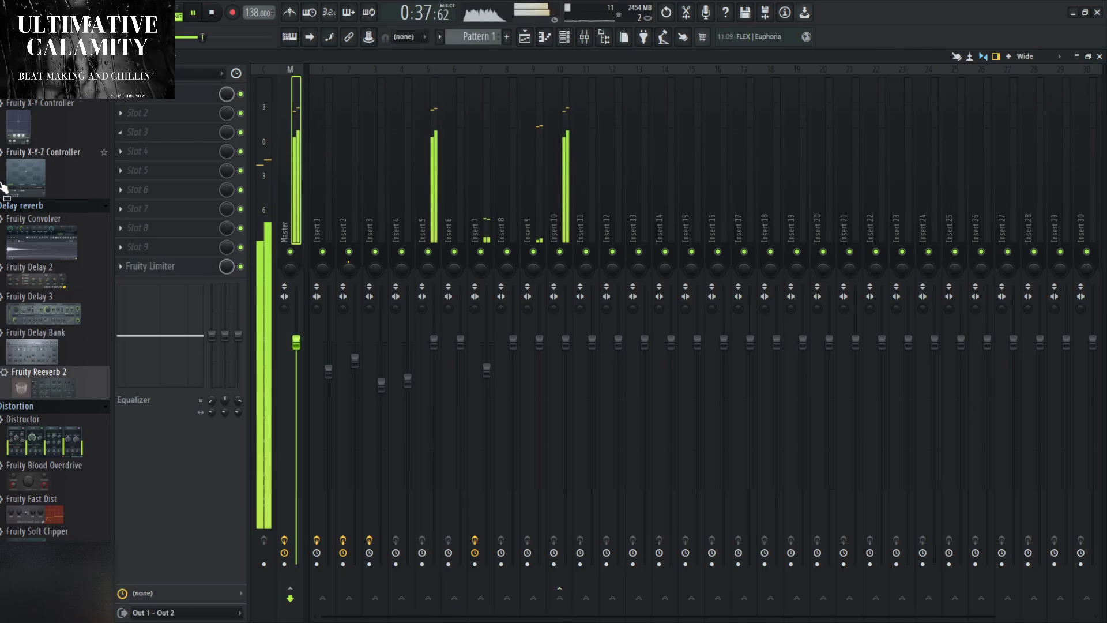
scroll(49, 299, "down", 20)
left_click_drag(43, 164, 181, 94)
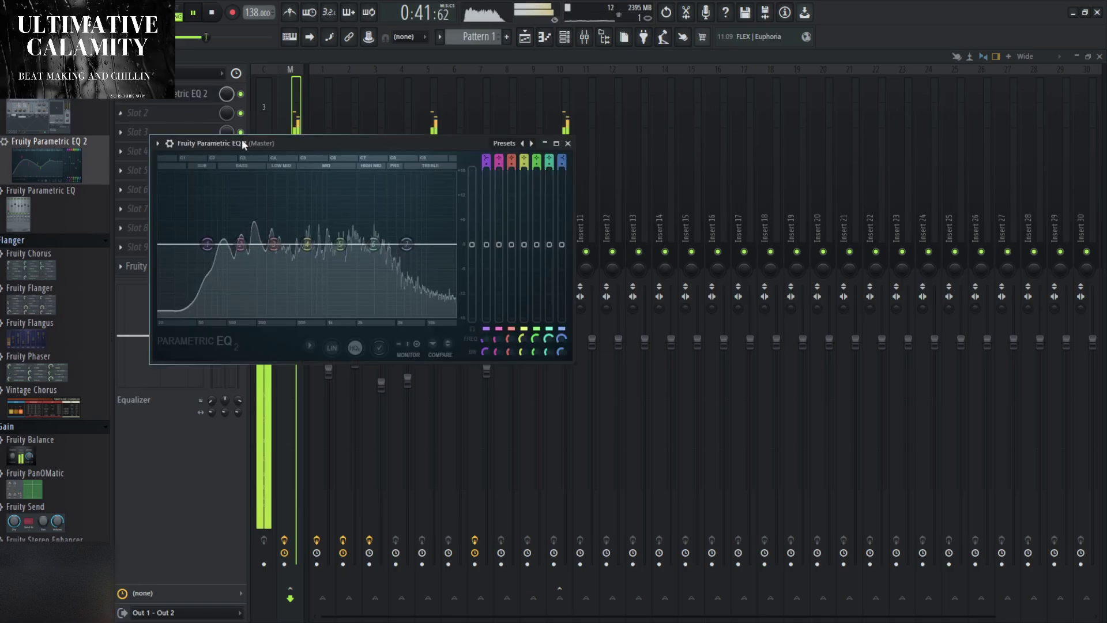
left_click(567, 143)
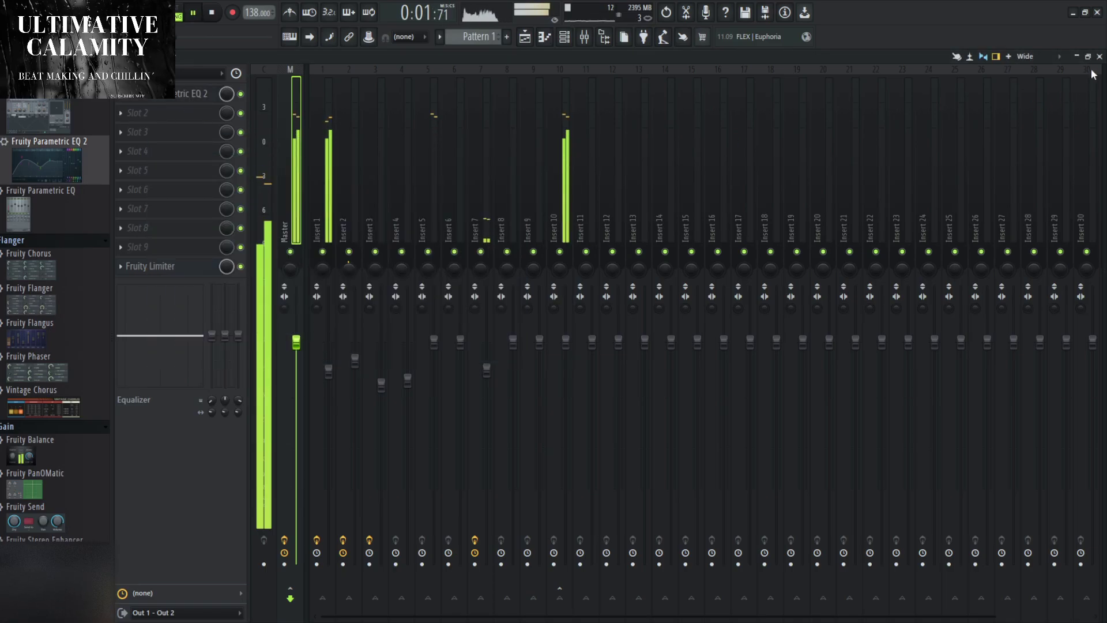
Play the song and examine the channel settings of the Part_1, Part_4_instruments and Part_4_vocals clips.
left_click(1100, 57)
double_click(317, 95)
key("space")
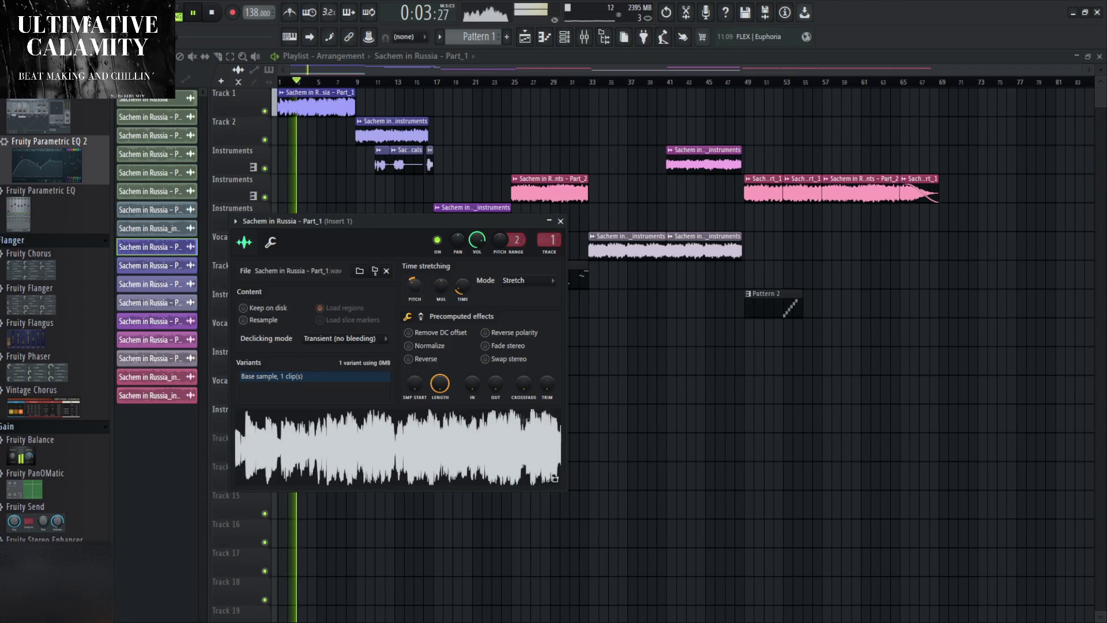
left_click(560, 221)
double_click(438, 276)
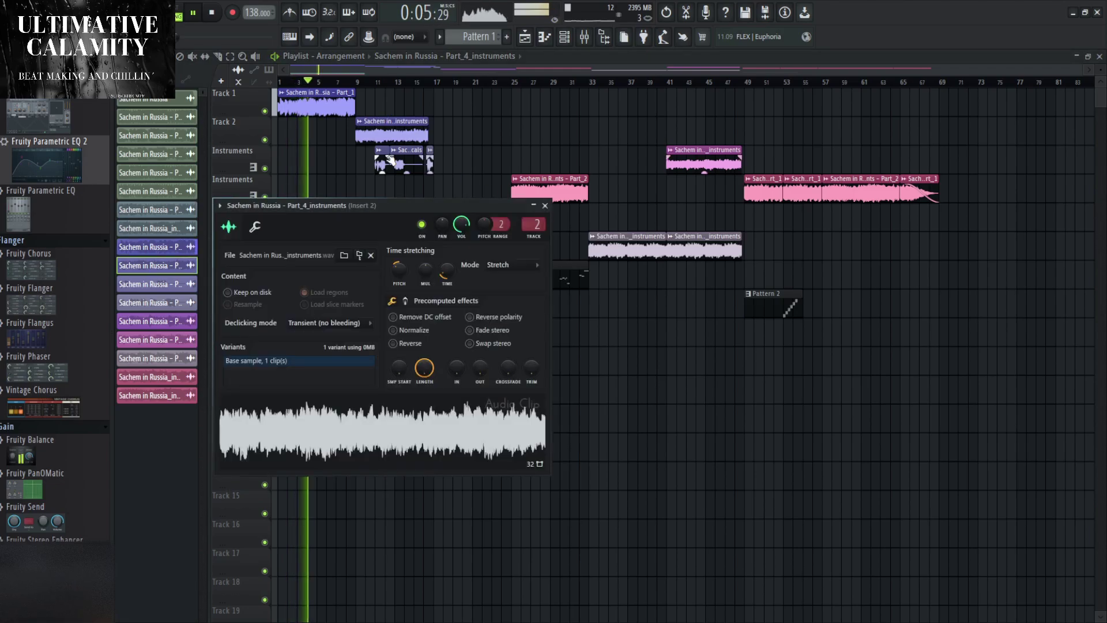
left_click(546, 206)
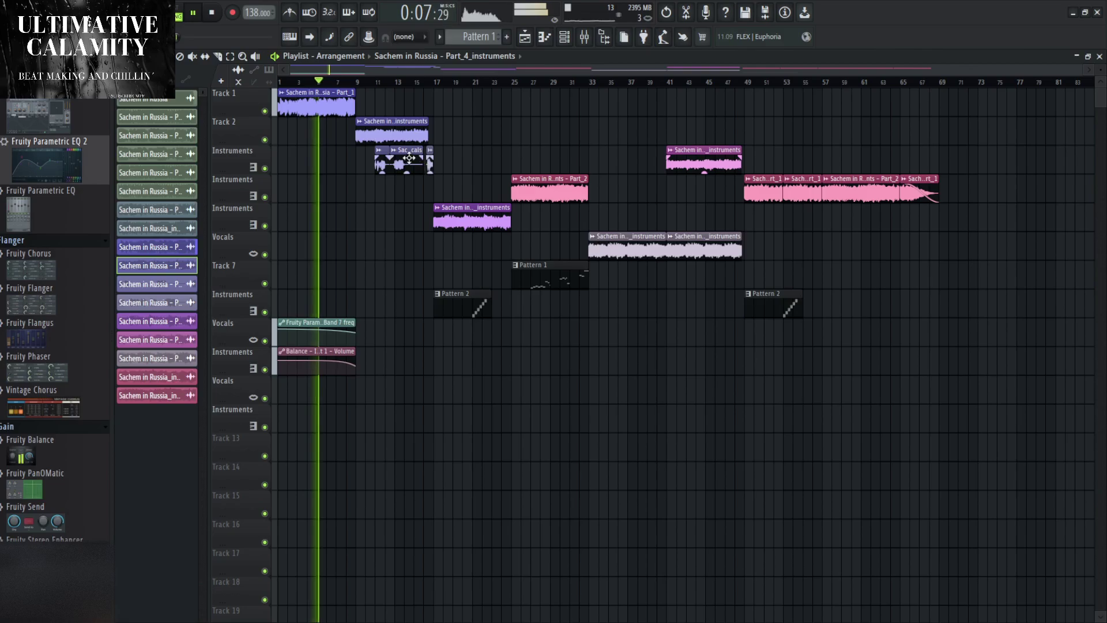
double_click(404, 162)
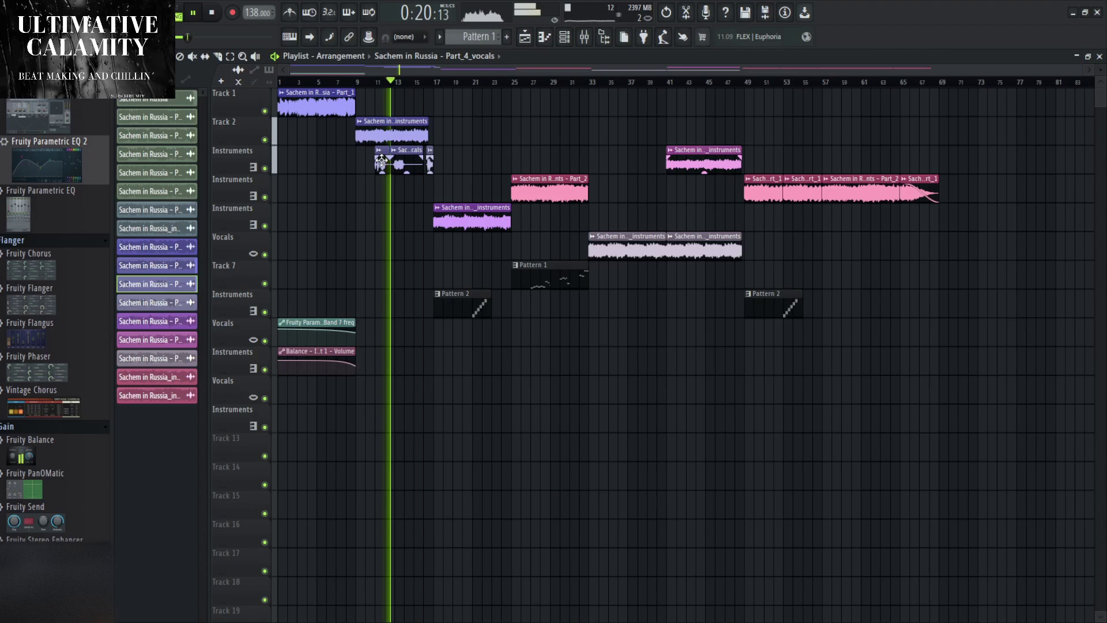
Examine the time-stretching pitch settings of the Part_4_vocals and Part_5_vocals clips during playback.
double_click(384, 150)
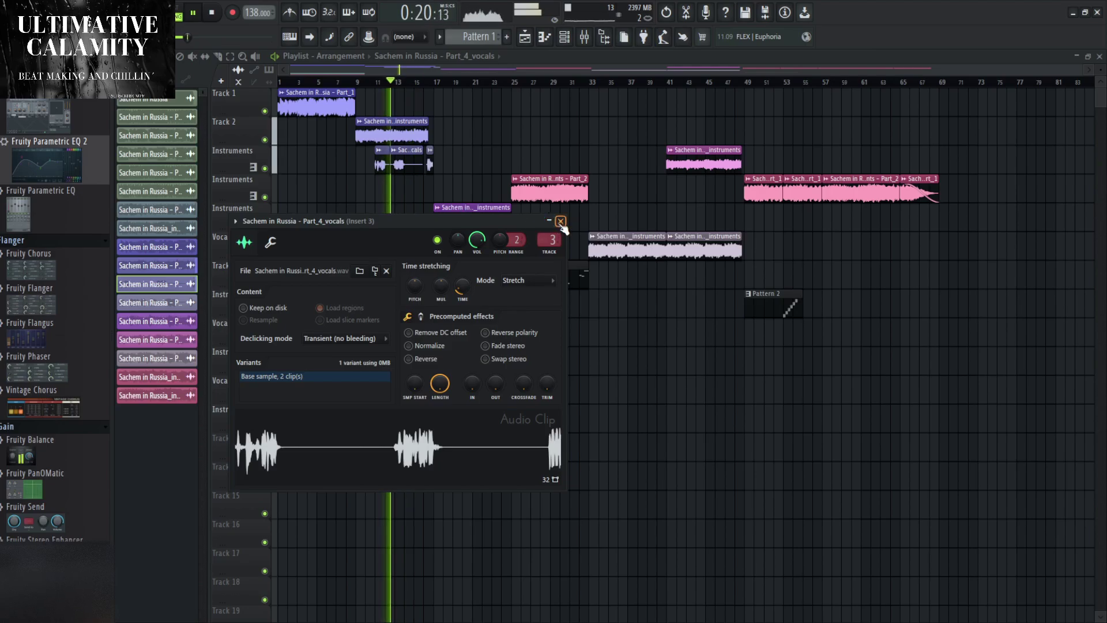
left_click(560, 221)
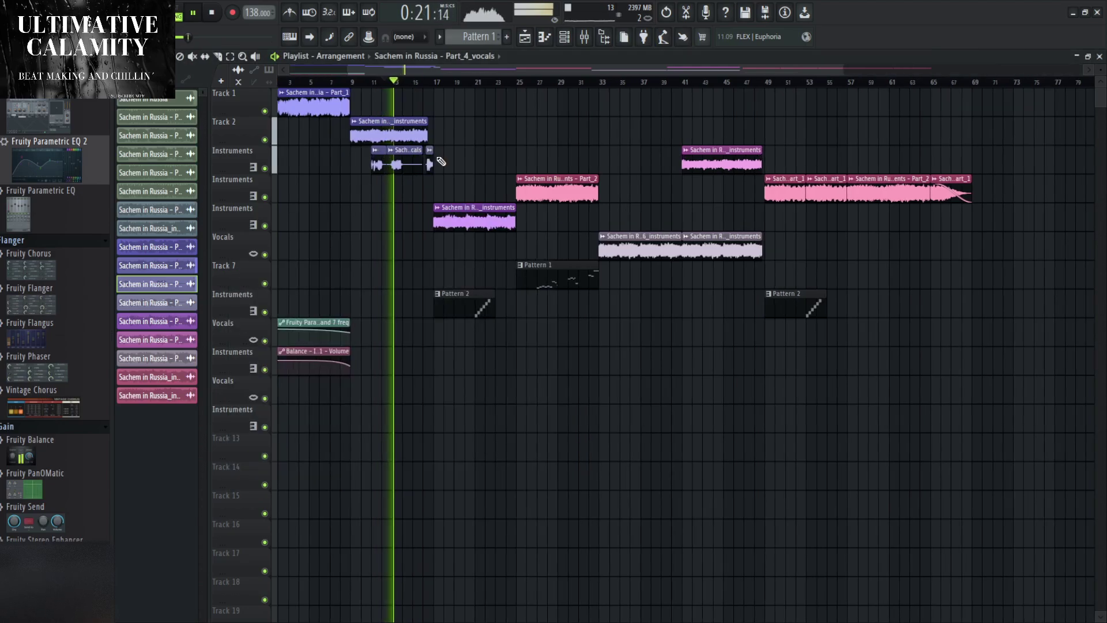
scroll(441, 162, "up", 3)
double_click(404, 161)
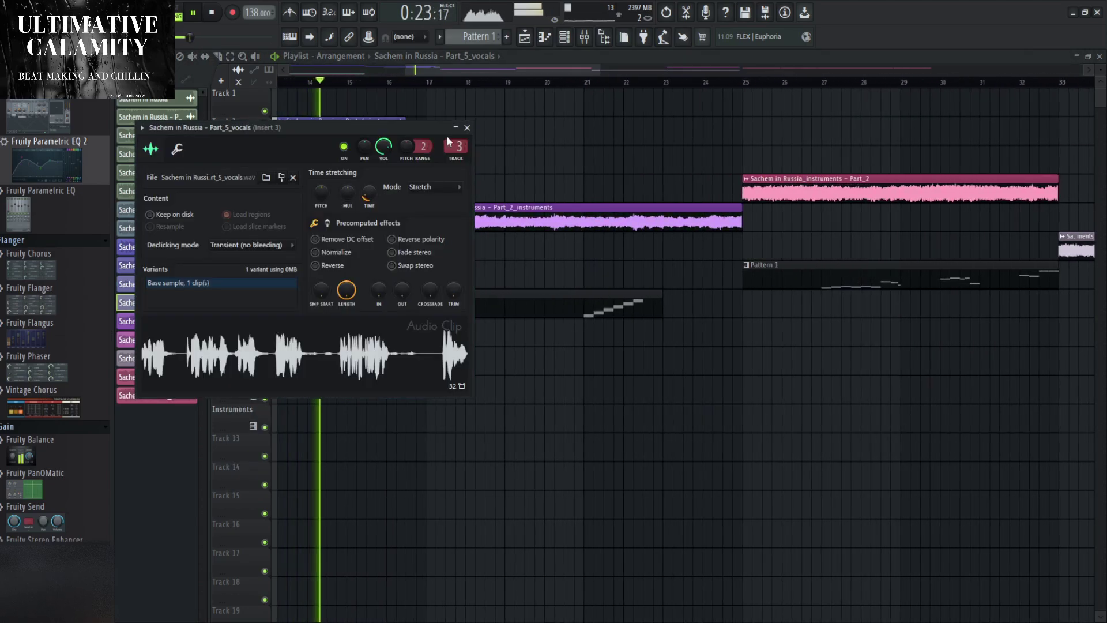
left_click(467, 127)
scroll(305, 200, "down", 4)
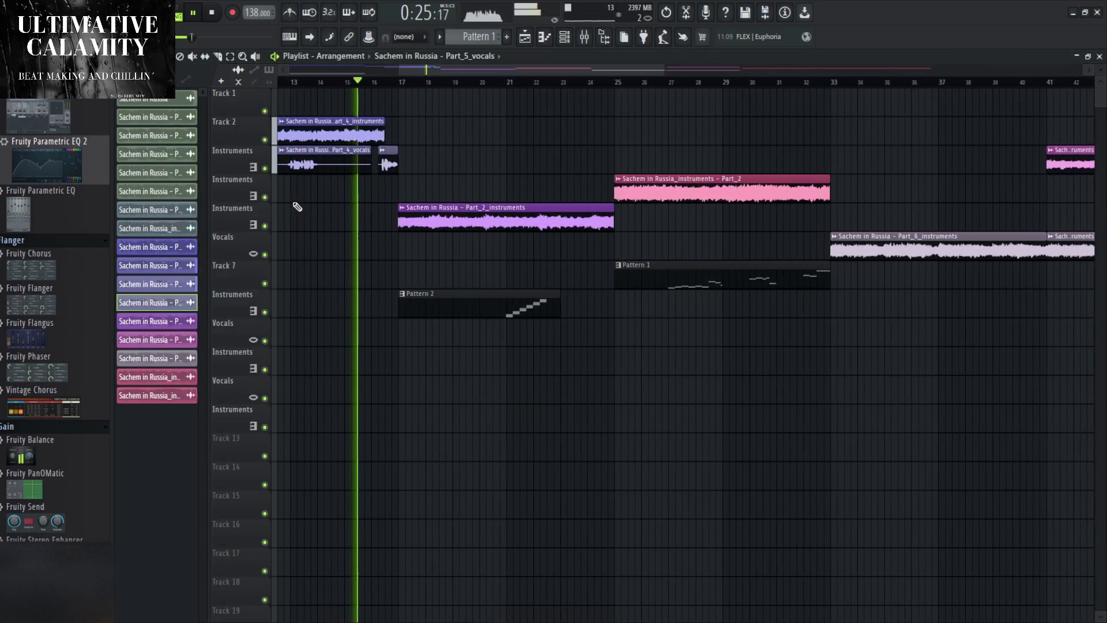
Adjust the time-stretching pitch of the Part_5_vocals clip just before bar 17 and play the vocal section.
scroll(295, 206, "up", 4)
key("space")
double_click(445, 157)
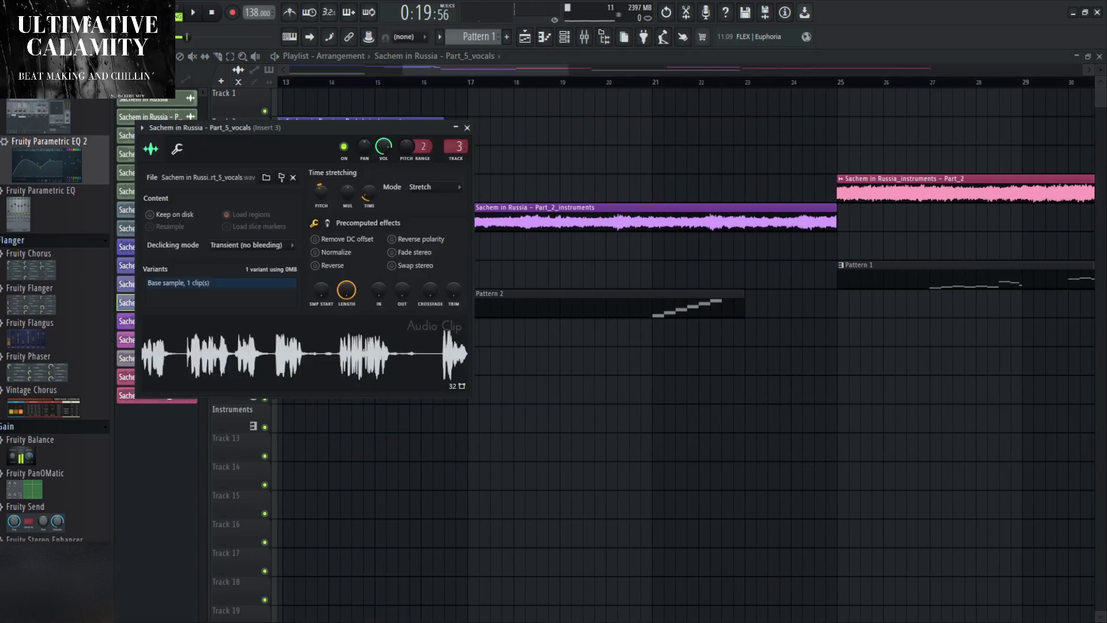
left_click(467, 127)
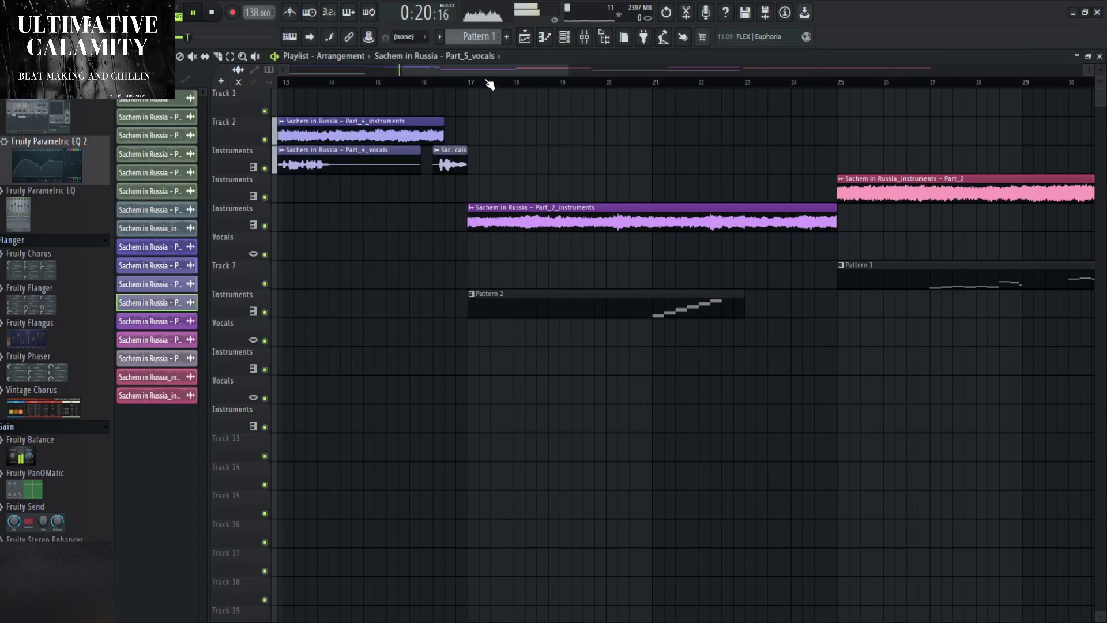
scroll(538, 218, "up", 4)
scroll(382, 218, "down", 4)
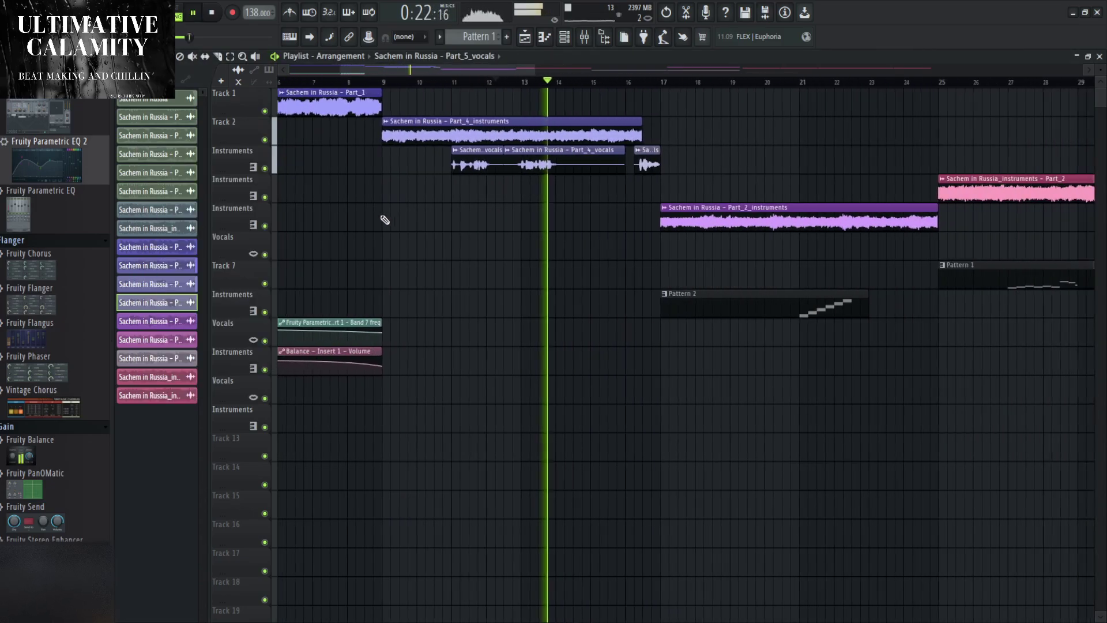
Adjust the time-stretching pitch of the Part_4_vocals clips between bars 11 and 16 and recheck their channel settings.
scroll(488, 240, "up", 3)
double_click(542, 154)
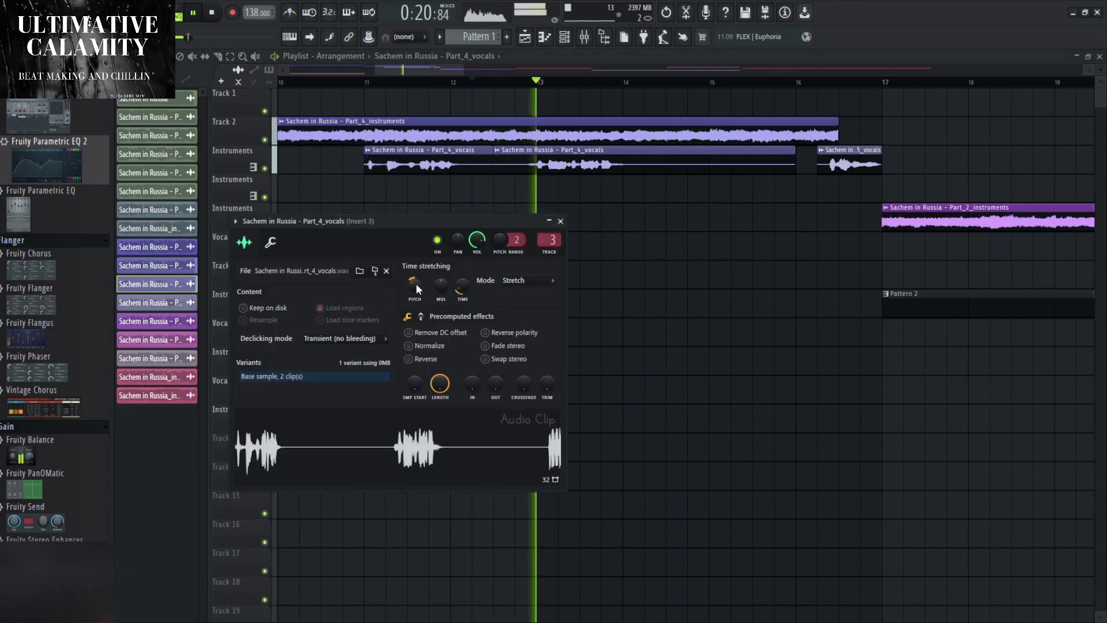
left_click(560, 220)
double_click(450, 154)
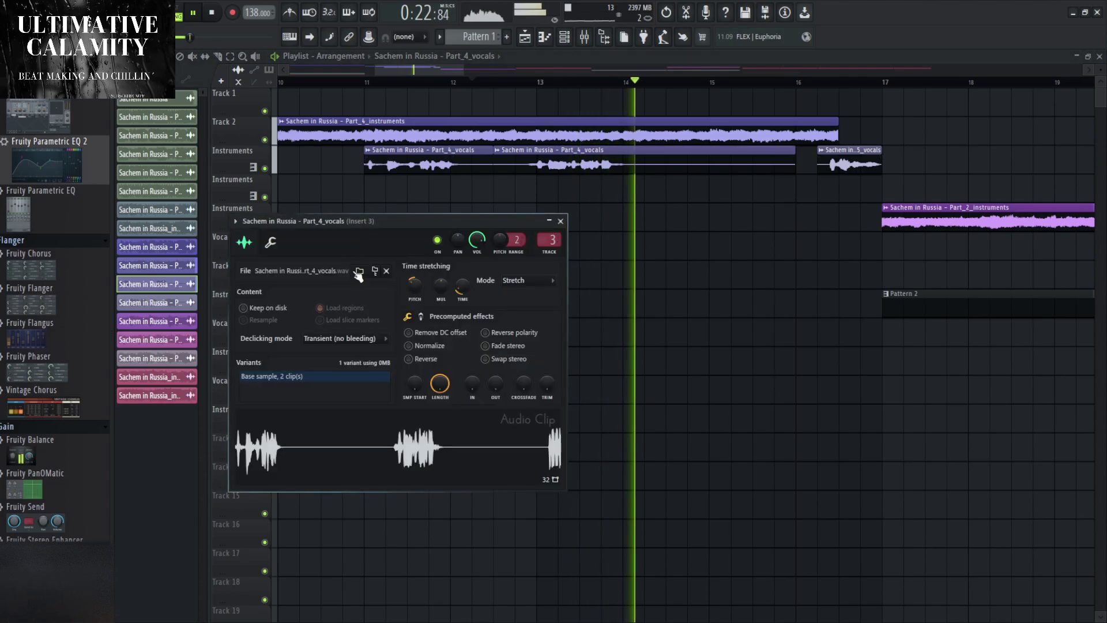
left_click(559, 221)
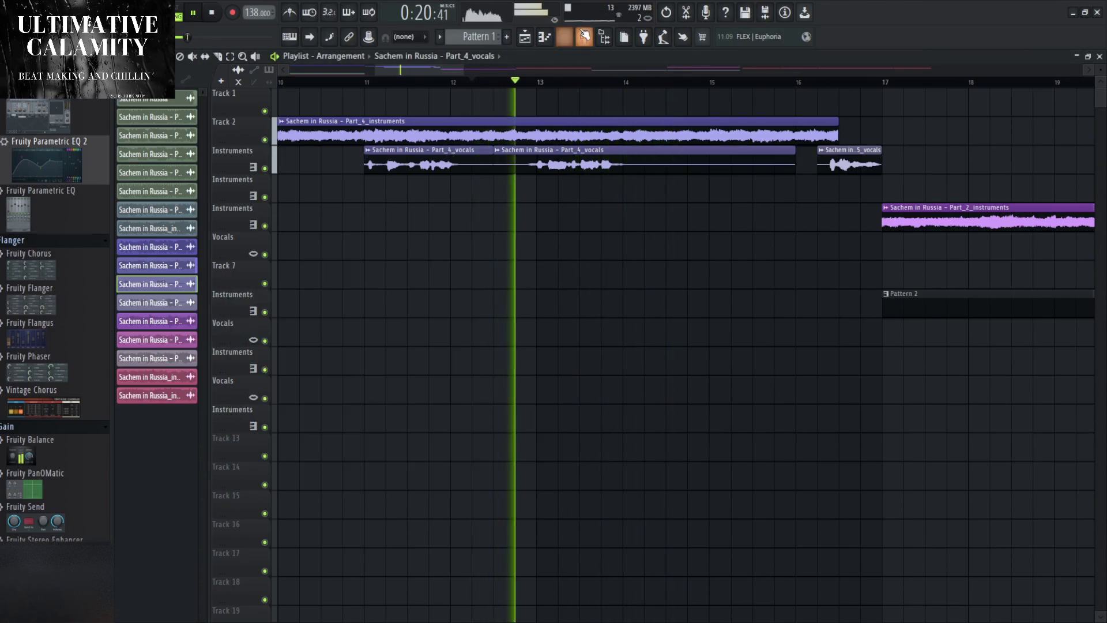
Adjust the Fruity Parametric EQ 2 in slot 1 of Insert 3 while the vocal section plays.
key("F9")
left_click(196, 93)
left_click(196, 93)
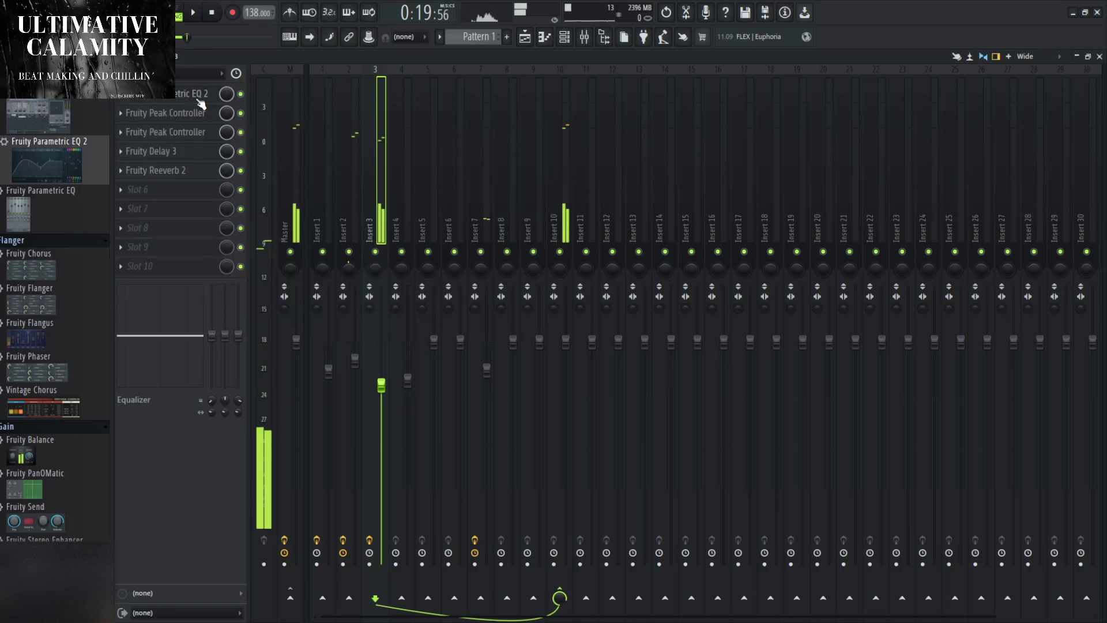
left_click(197, 94)
left_click_drag(331, 185, 305, 185)
key("Escape")
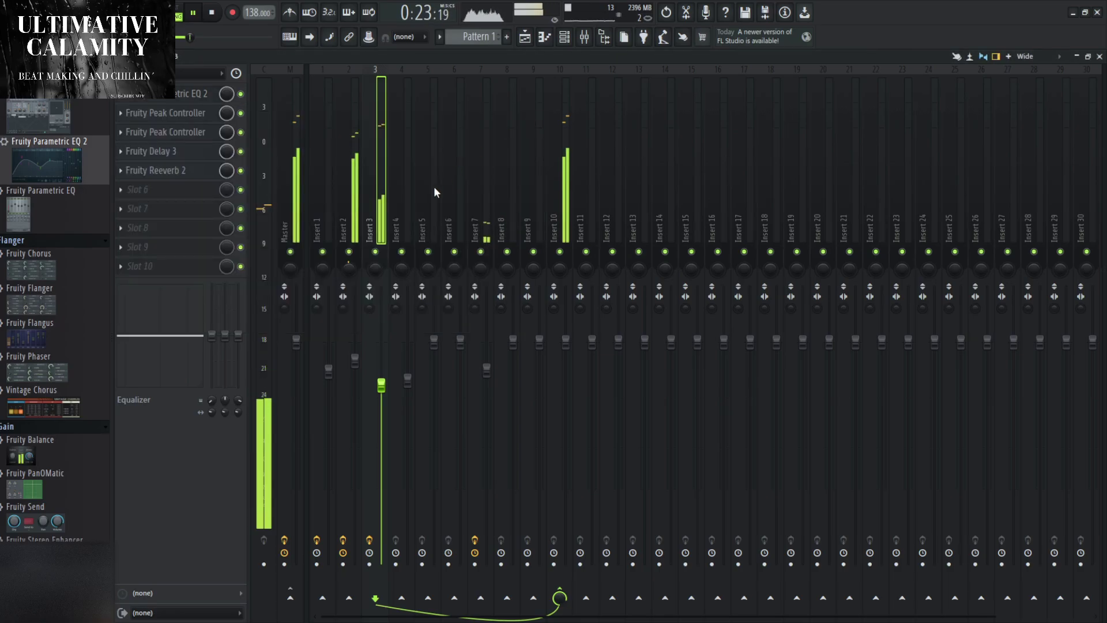
Examine both Fruity Parametric EQ 2 curves on Insert 2 during playback, and return to the playlist.
left_click(355, 173)
left_click(196, 93)
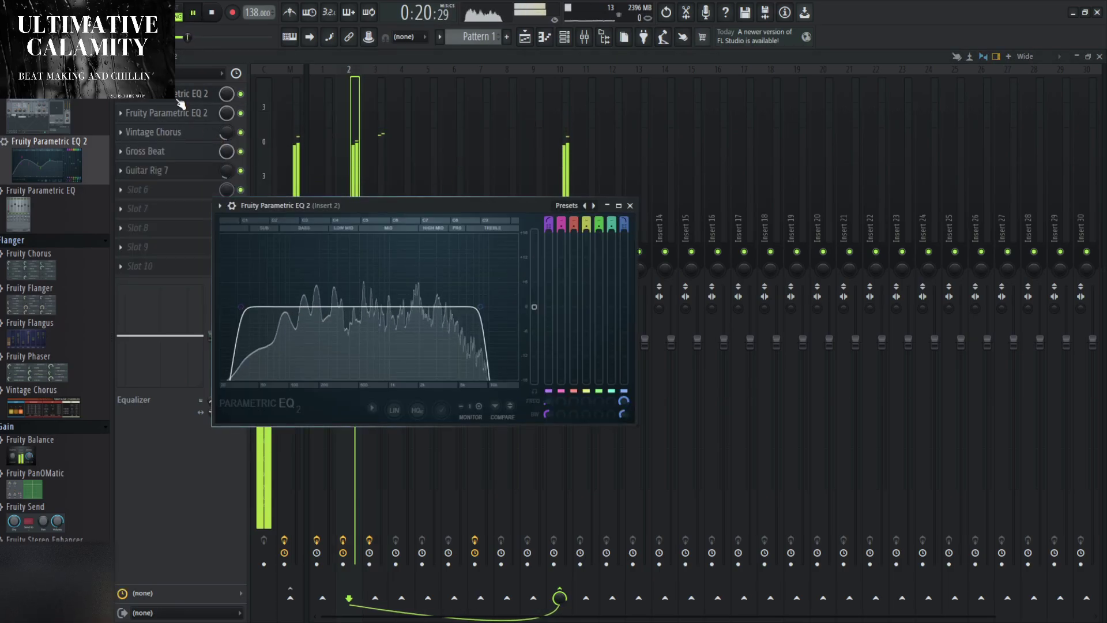
key("Escape")
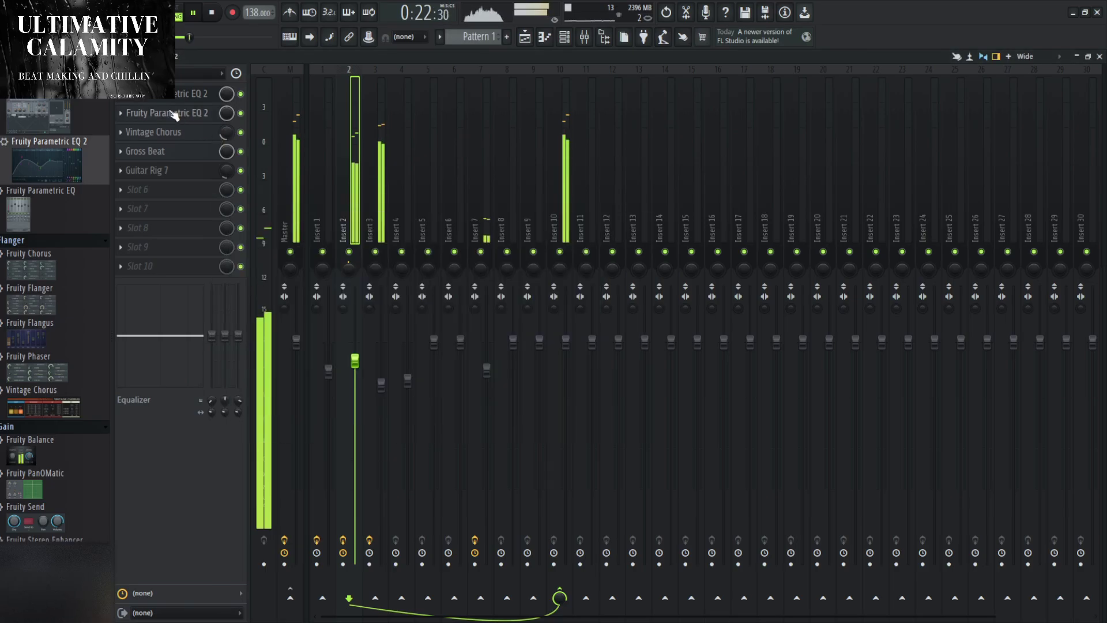
left_click(173, 113)
mouse_move(350, 346)
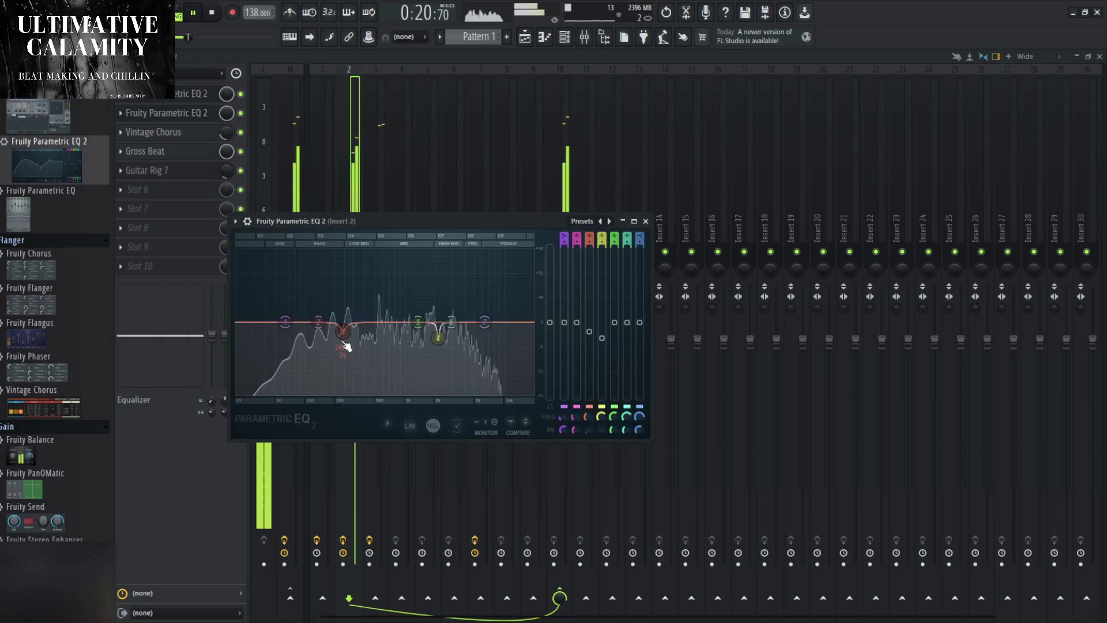
left_click(443, 339)
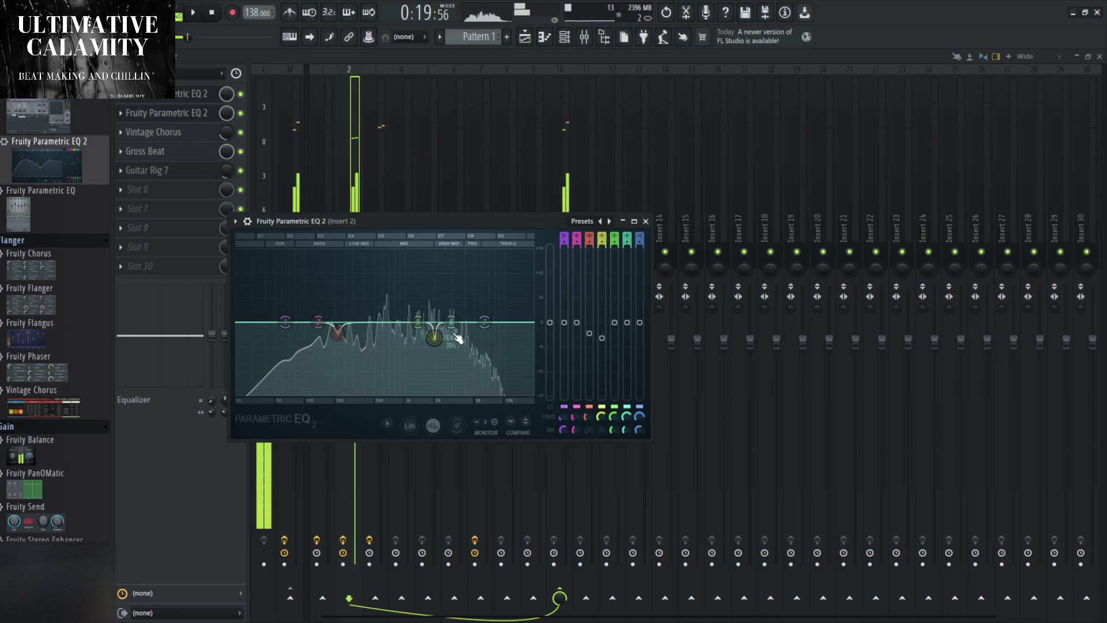
left_click(646, 222)
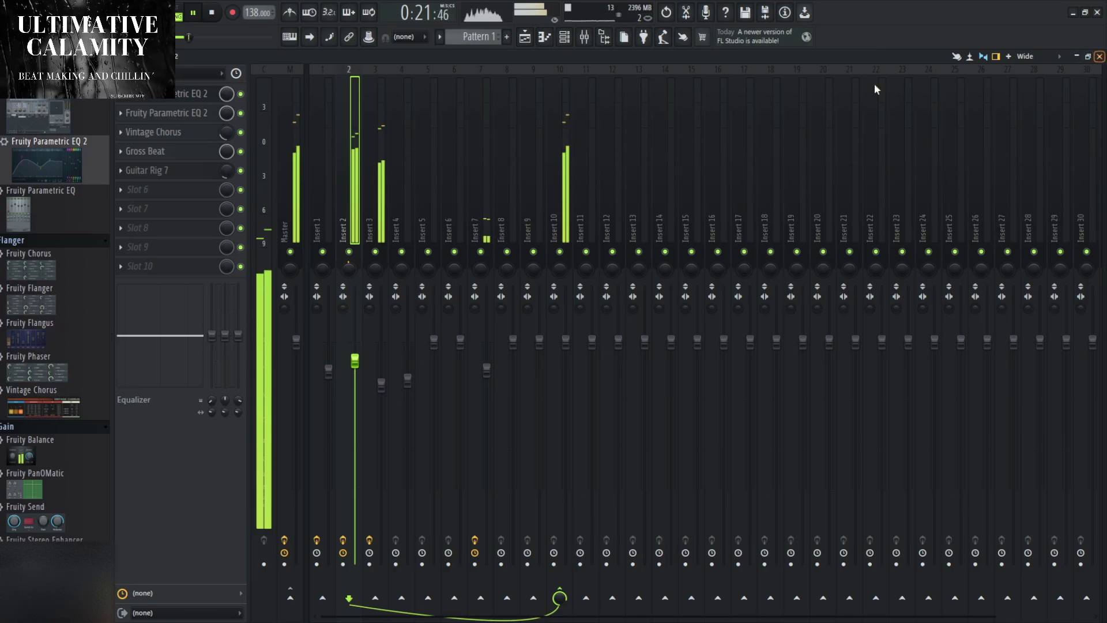
key("Left")
left_click(1100, 57)
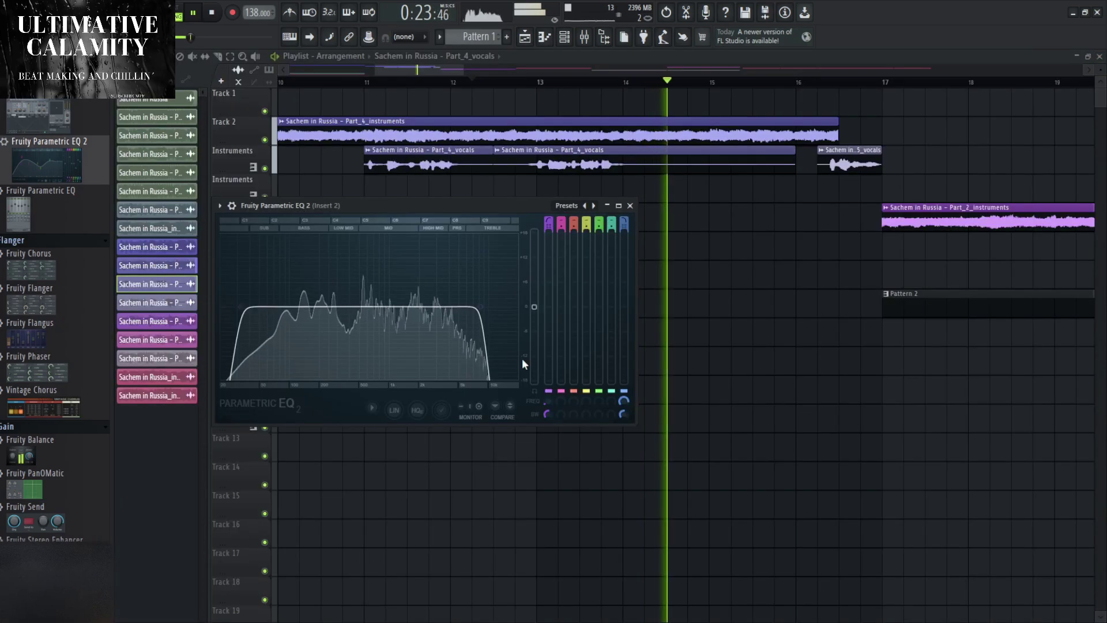
left_click(631, 209)
Examine the time-stretching pitch settings of the Part_2_instruments clip at bar 17 and the instruments - Part_2 clip at bar 25.
scroll(682, 290, "down", 2)
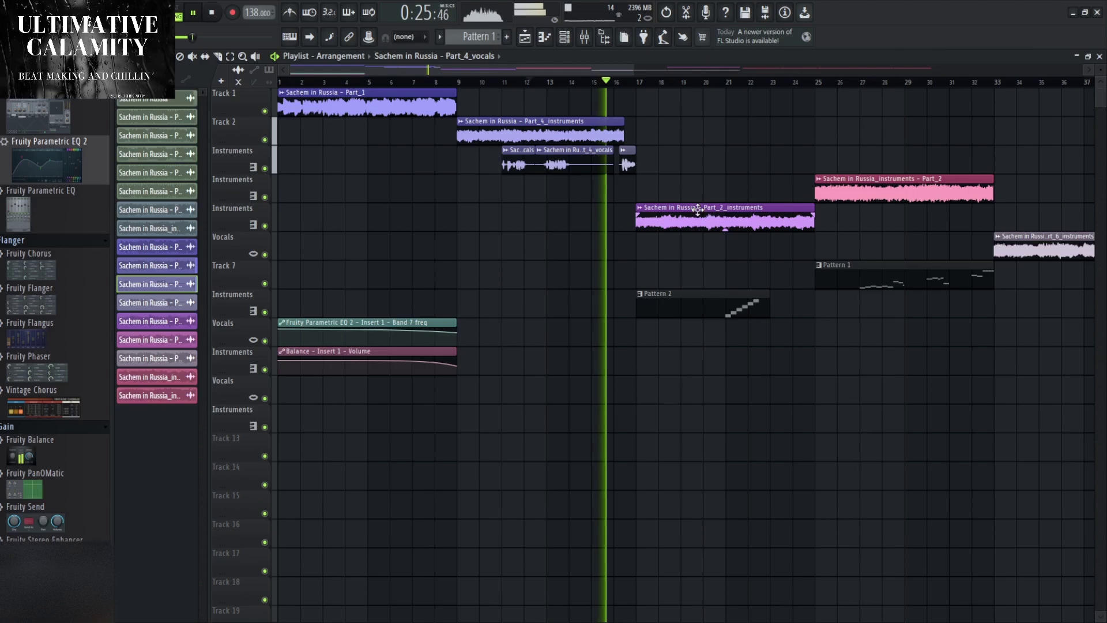
double_click(682, 218)
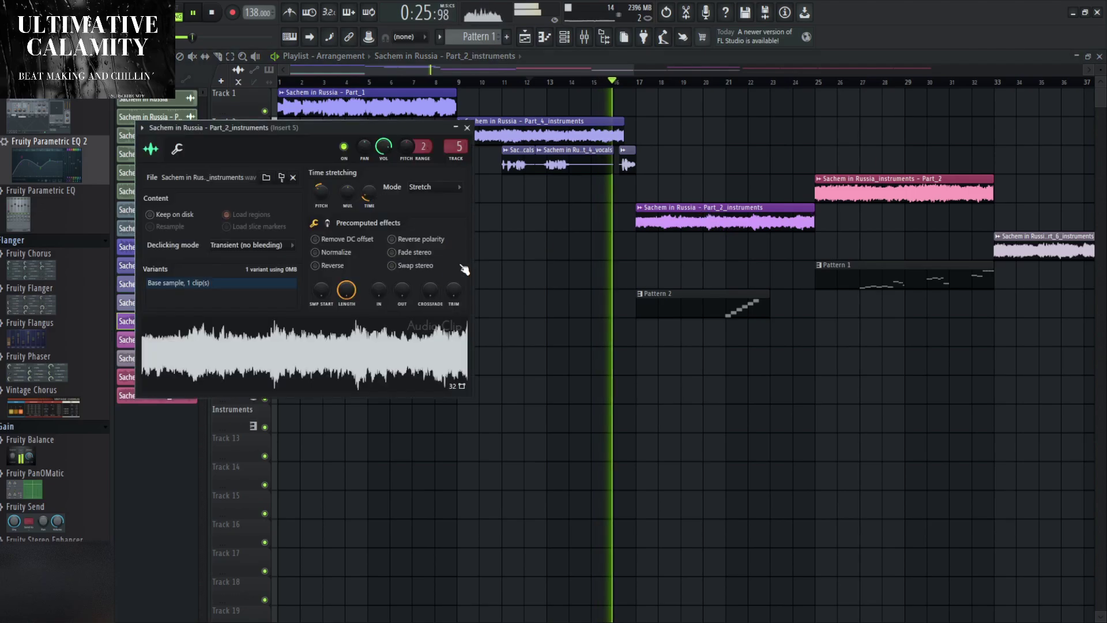
left_click(467, 128)
scroll(682, 396, "down", 2)
double_click(612, 179)
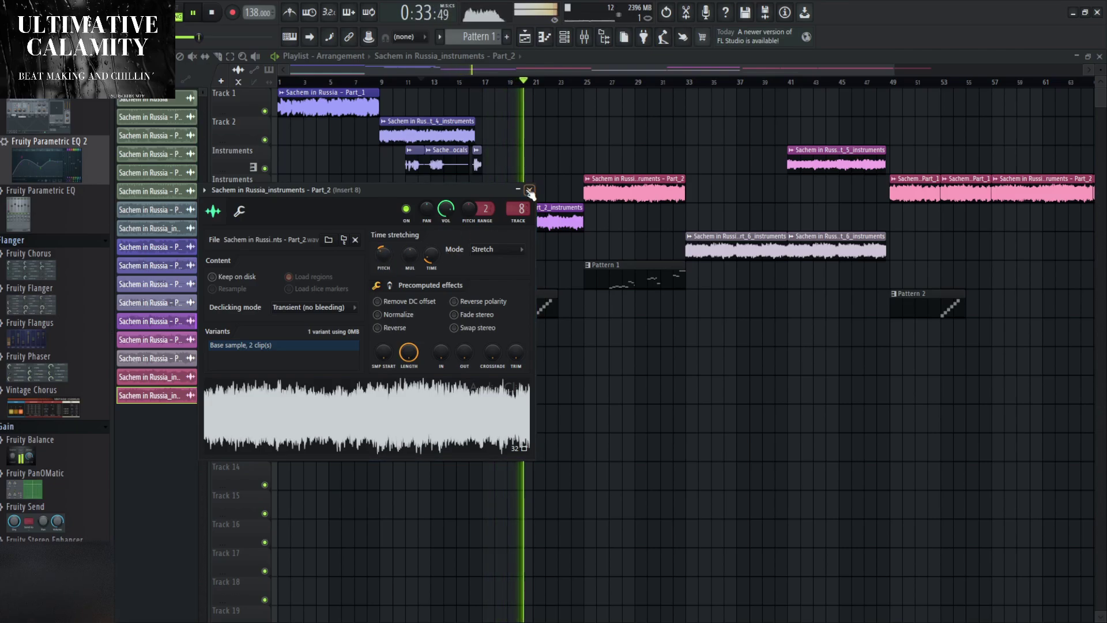
left_click(529, 190)
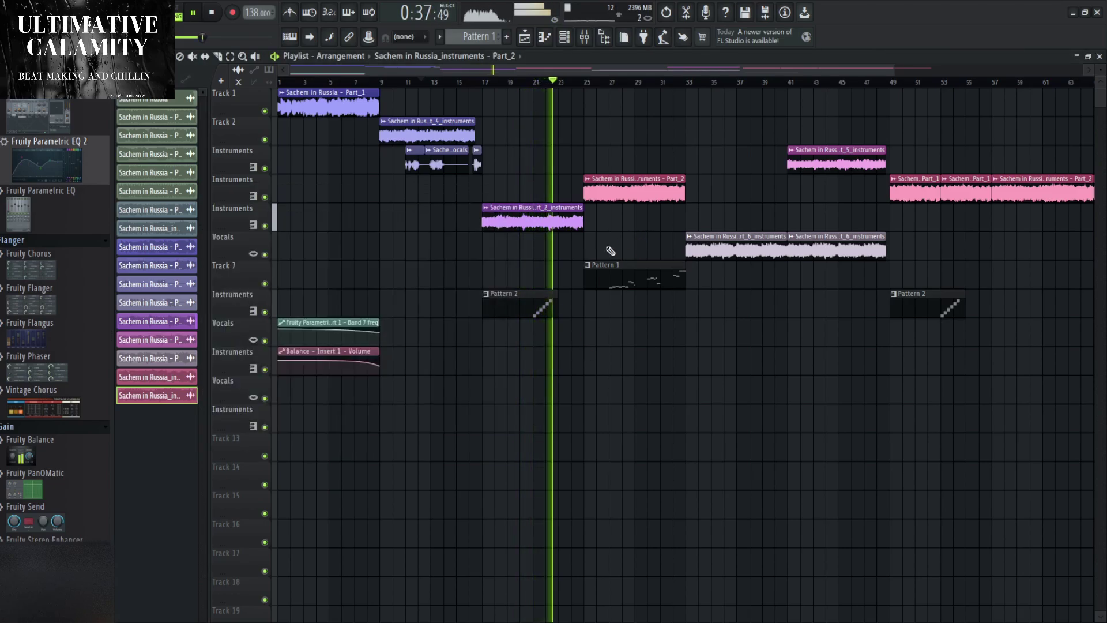
Review the arrangement through bar 25 during playback and replay it from about bar 12.
scroll(577, 323, "up", 3)
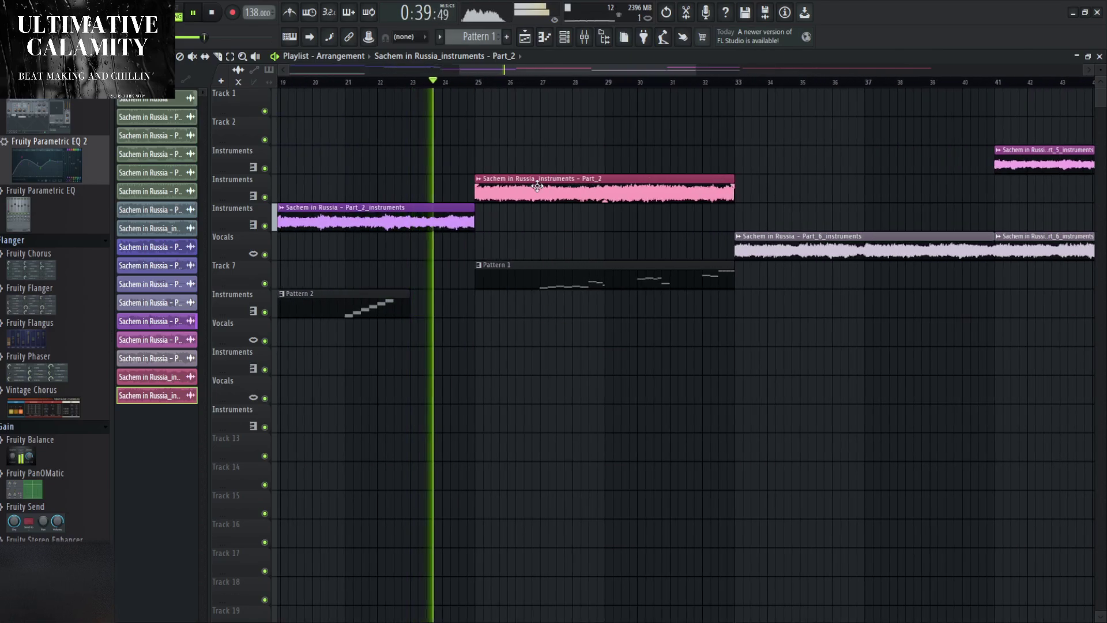
scroll(407, 262, "down", 3)
scroll(416, 248, "down", 3)
scroll(433, 245, "up", 3)
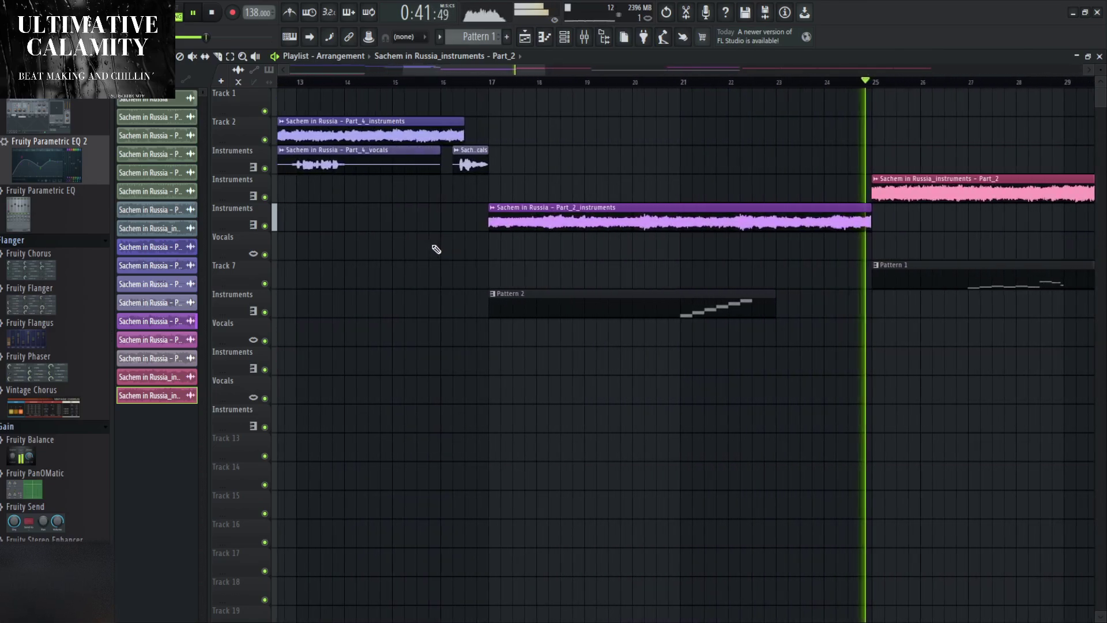
scroll(421, 240, "down", 5)
left_click(385, 82)
scroll(375, 252, "up", 5)
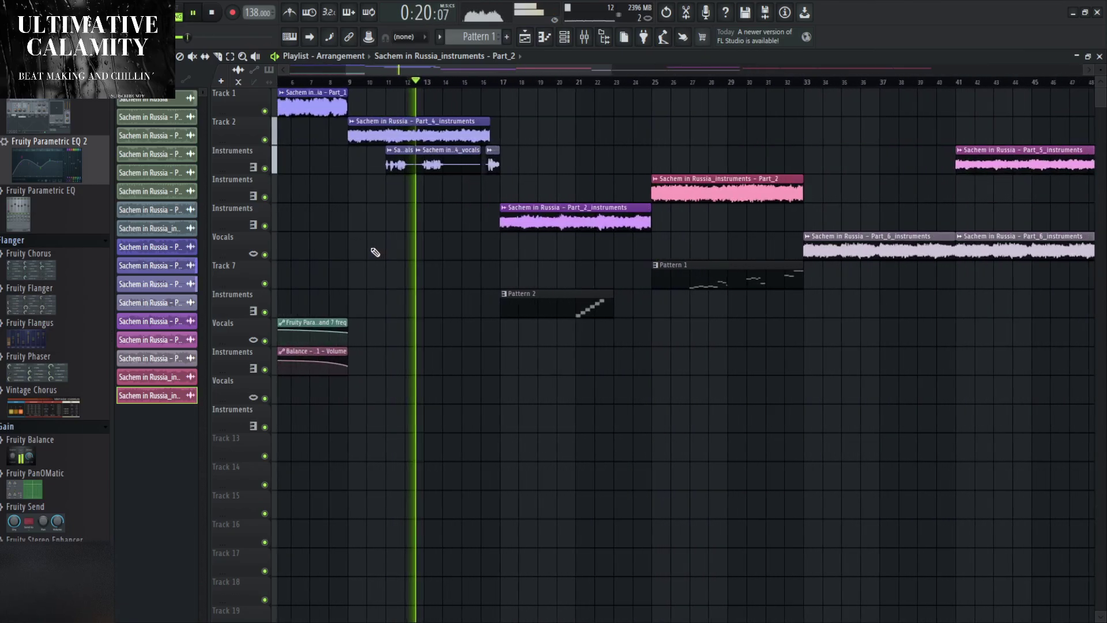
Listen to the Part_4_vocals track soloed from about bar 11, and replay that section with all tracks.
left_click(383, 86)
right_click(265, 168)
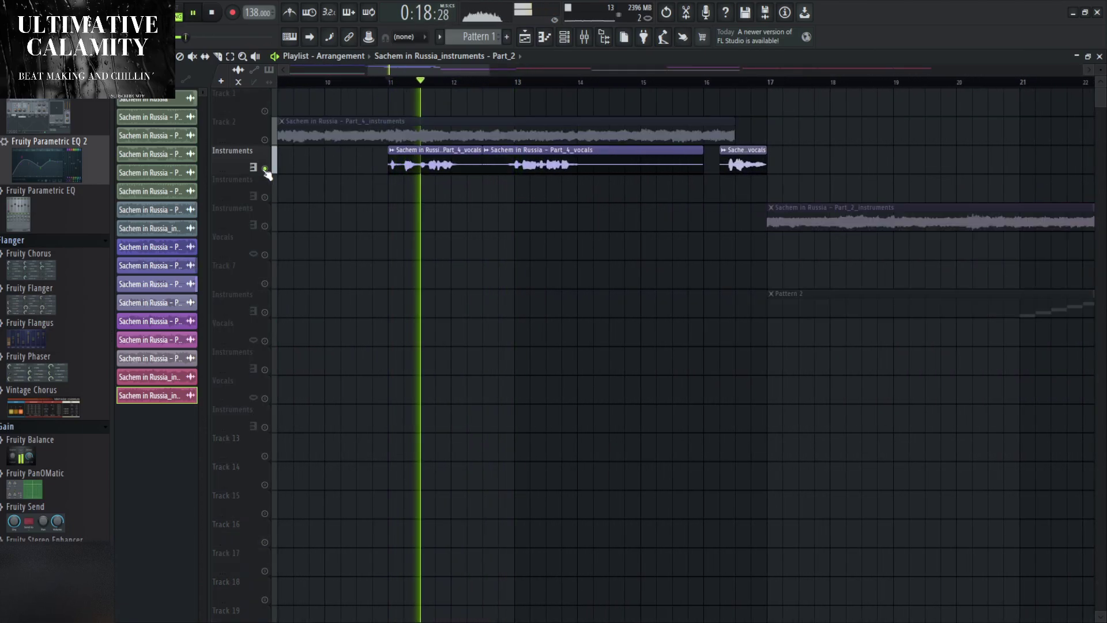
right_click(265, 168)
left_click(383, 81)
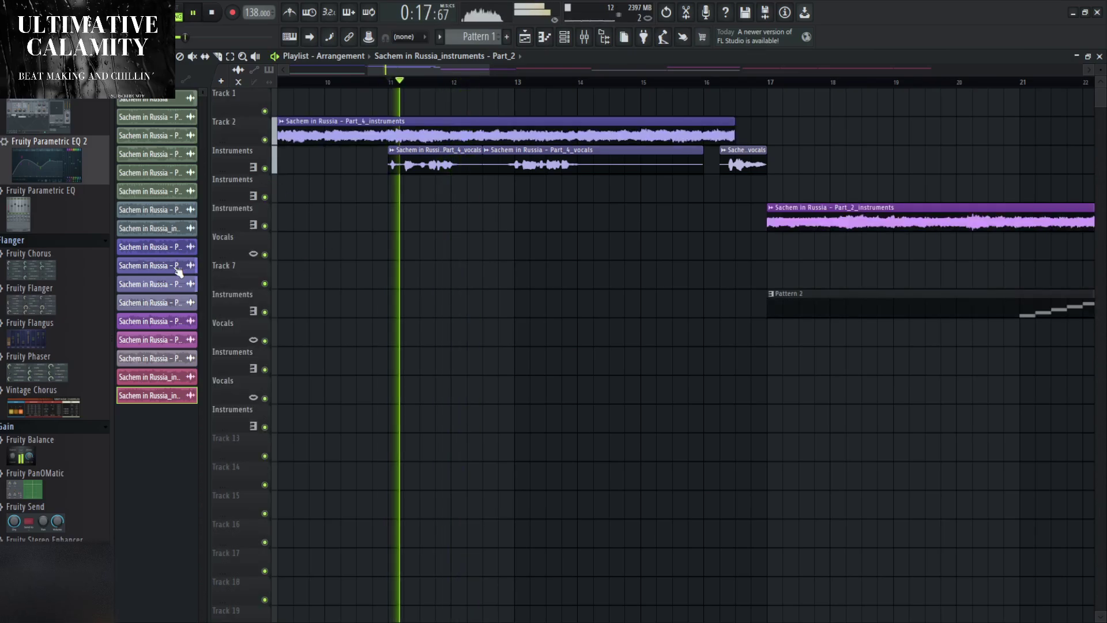
Place a Part_4_vocals clip at bar 24 on the Instruments track holding the Balance automation, and play from there.
scroll(404, 312, "down", 3)
key("space")
left_click(163, 302)
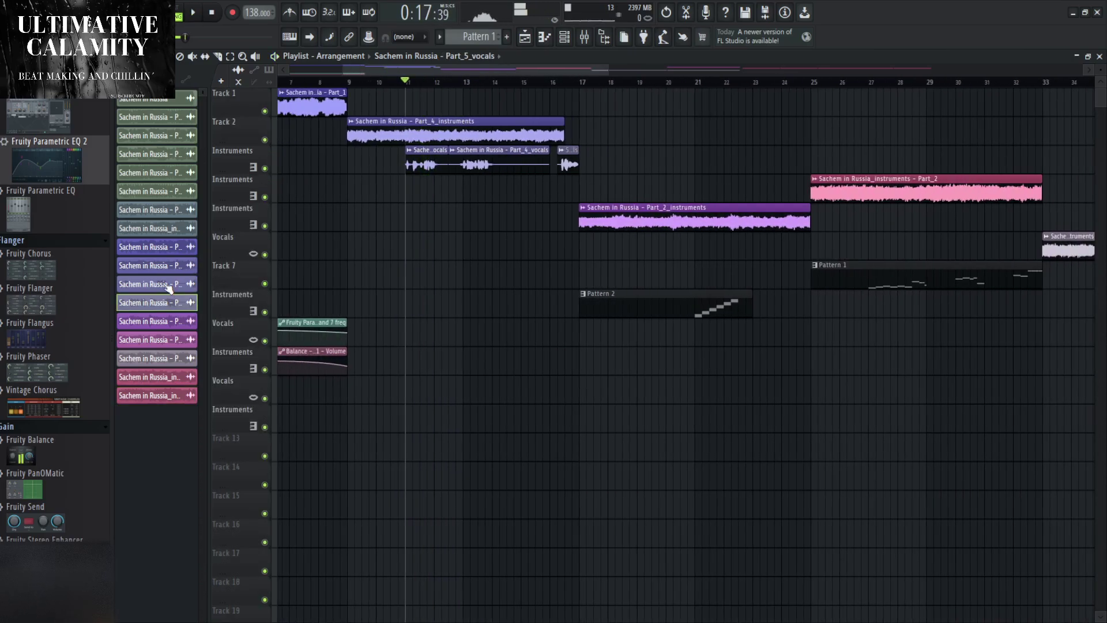
left_click_drag(169, 289, 723, 374)
scroll(766, 370, "up", 3)
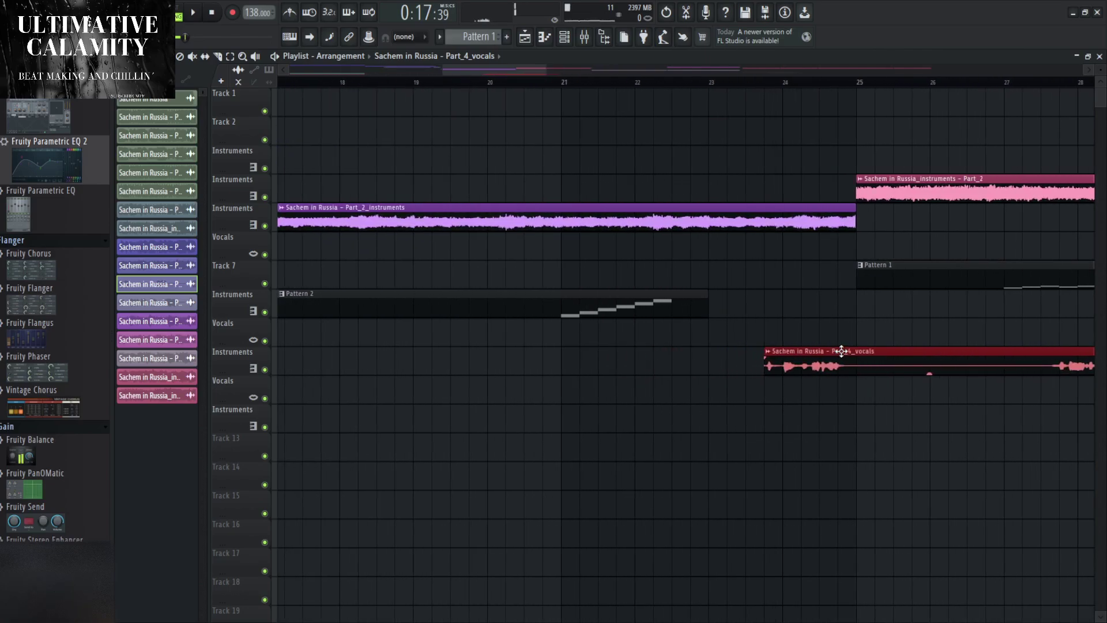
left_click(756, 86)
key("space")
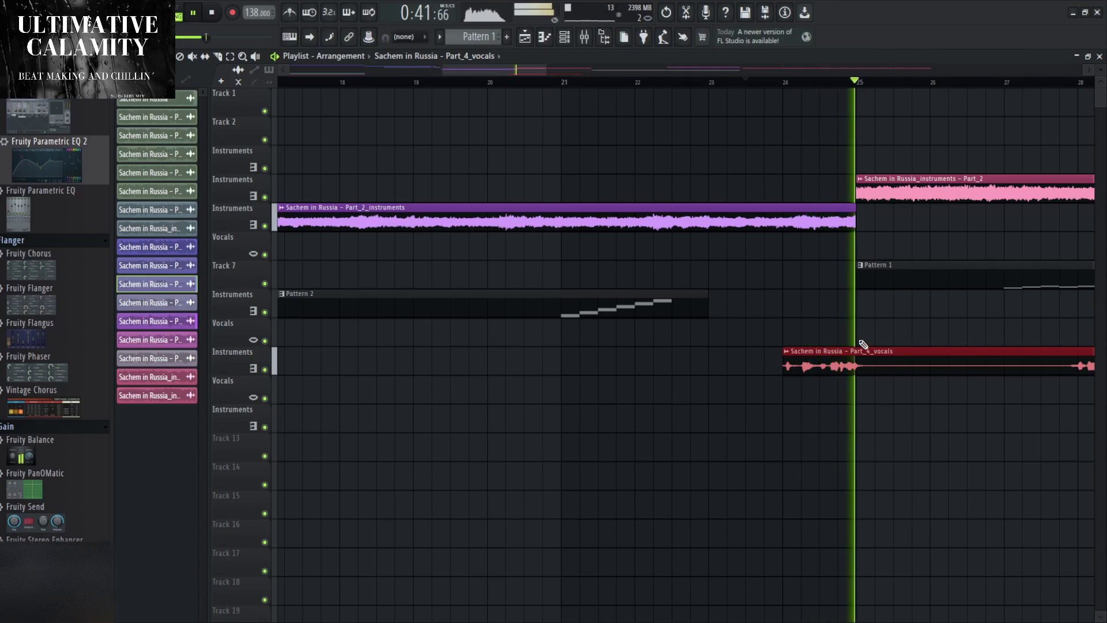
Try the added Part_4_vocals clip starting at bar 17 and at bar 20 during playback, and delete it.
scroll(788, 398, "down", 4)
left_click_drag(853, 357, 700, 358)
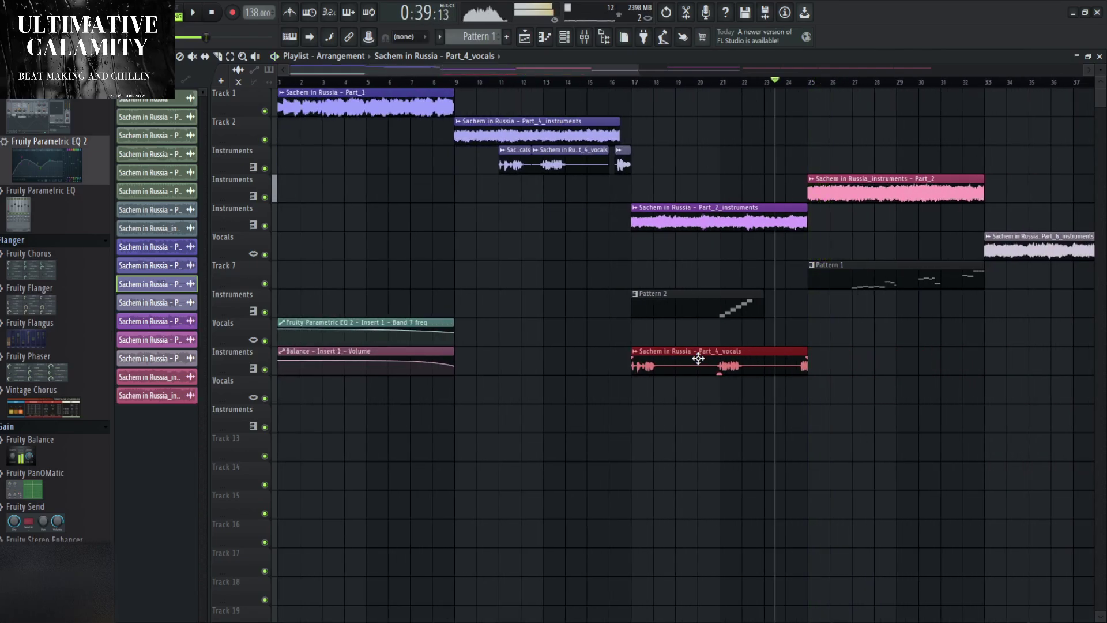
scroll(807, 396, "up", 3)
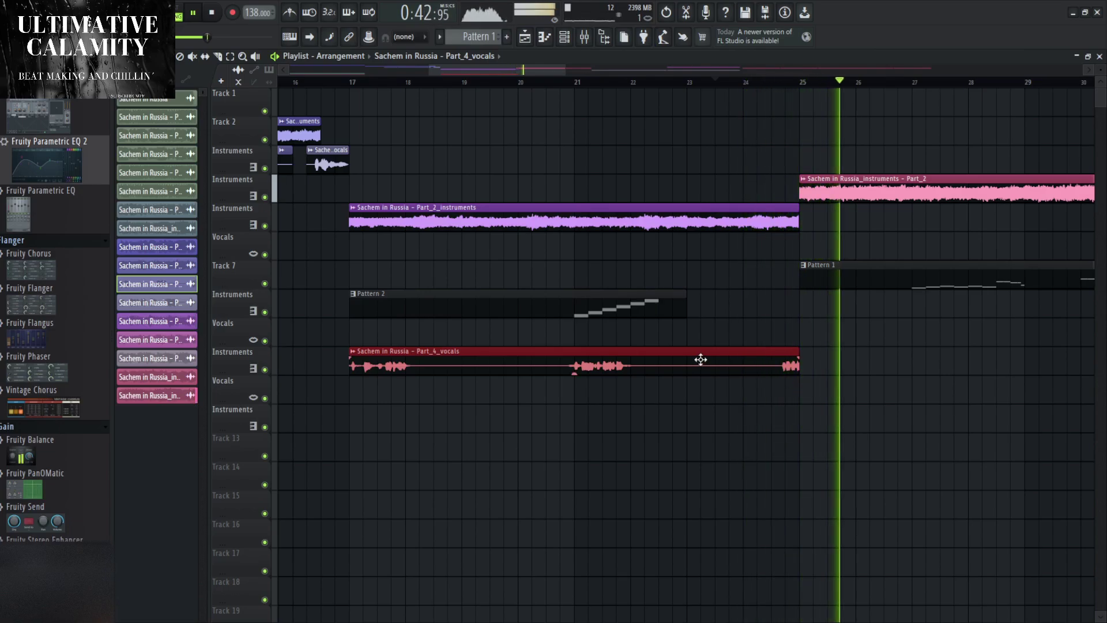
key("space")
left_click_drag(628, 359, 810, 350)
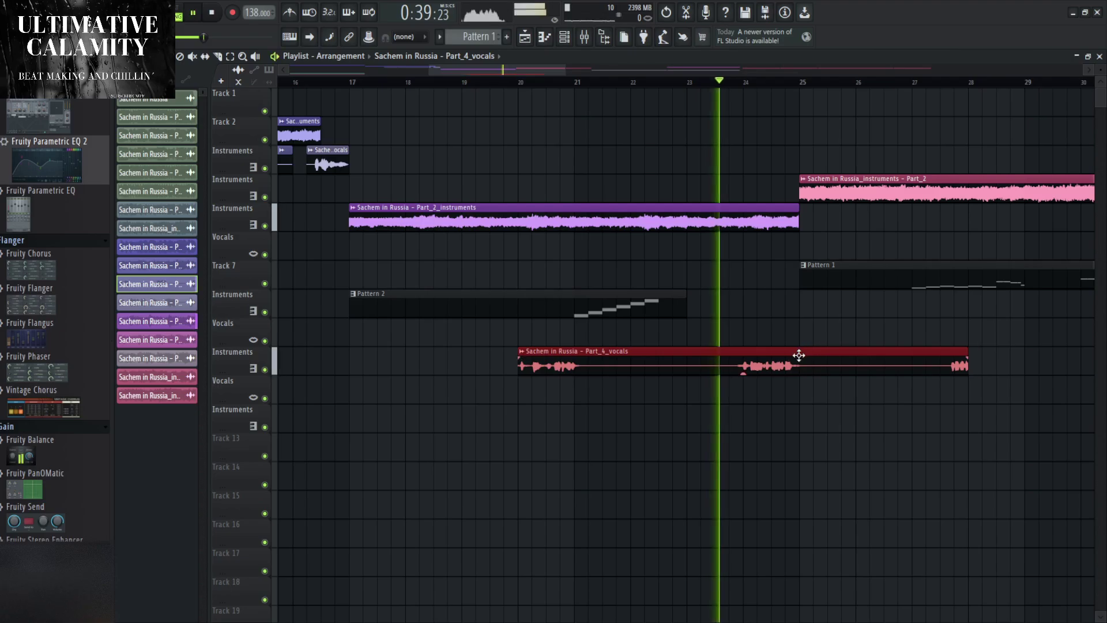
right_click(785, 359)
key("space")
key("space")
Place a Part_5_vocals clip on that Instruments track, shift its start to between bars 22 and 23, and play the transition.
left_click_drag(156, 302, 819, 358)
key("space")
key("space")
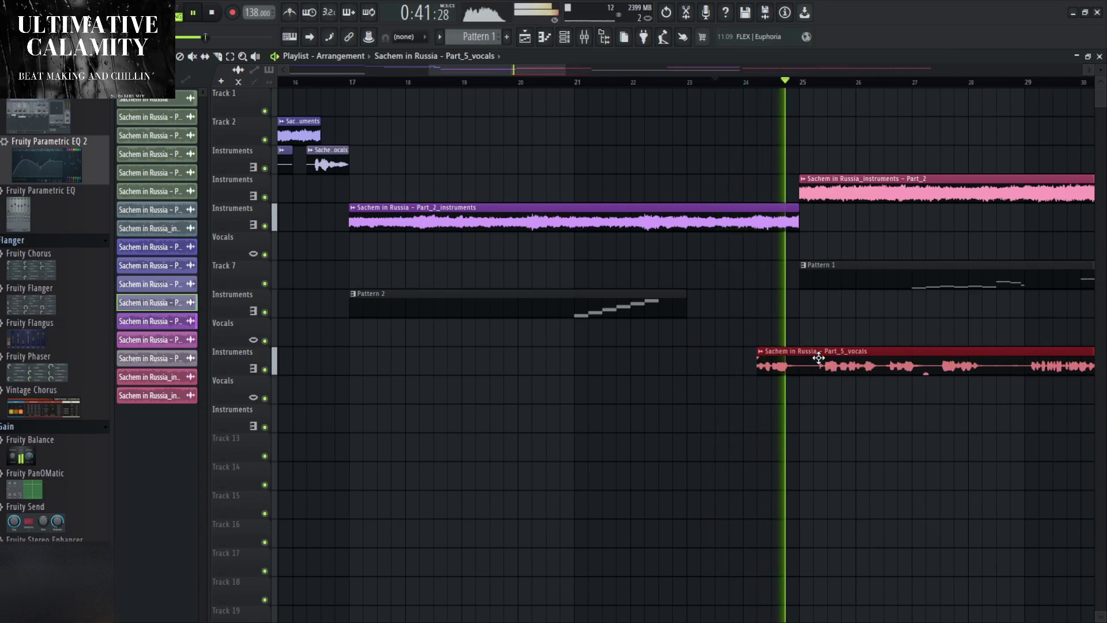
left_click_drag(819, 353, 741, 351)
key("space")
key("space")
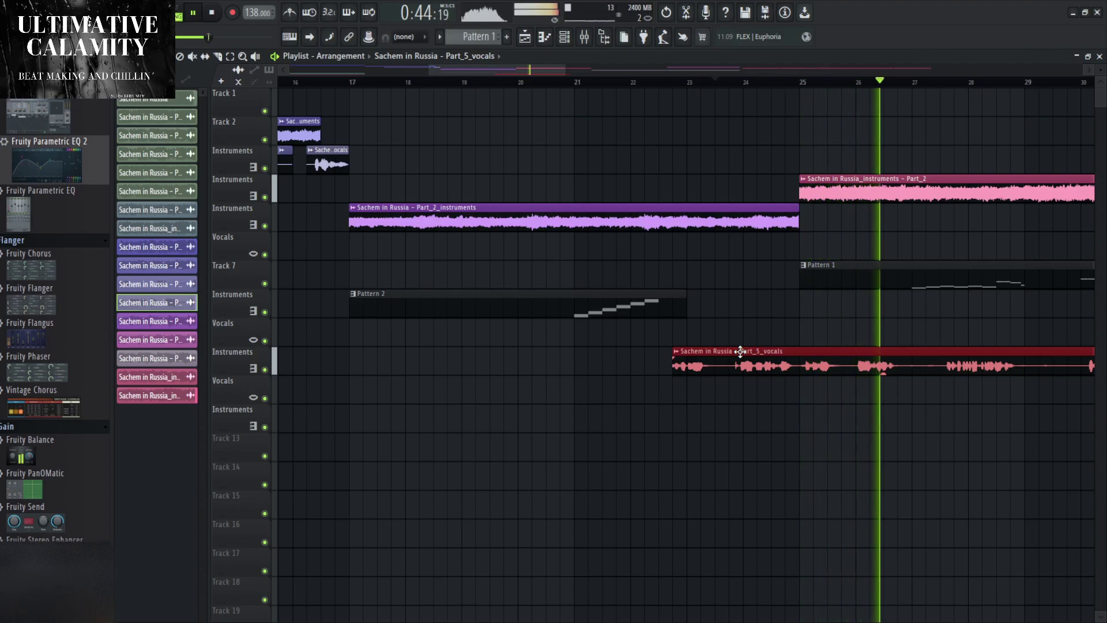
Shift the Part_5_vocals clip to bar 21, trim it to the phrase leading into bar 25, and put it on the first Instruments track.
left_click_drag(740, 351, 634, 343)
key("space")
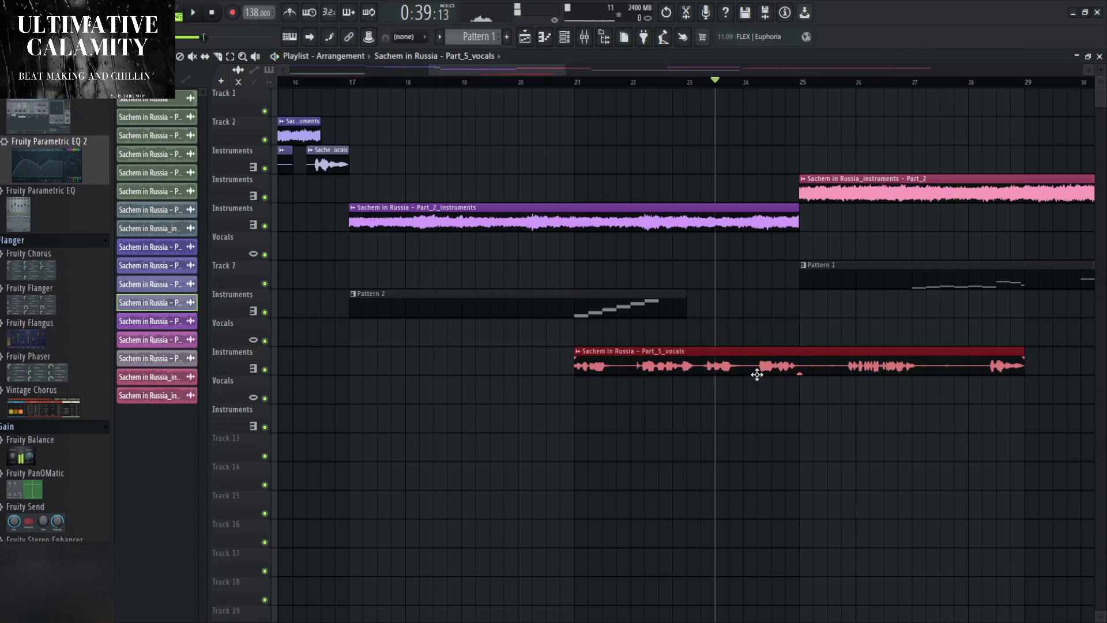
left_click(757, 366)
right_click(756, 369)
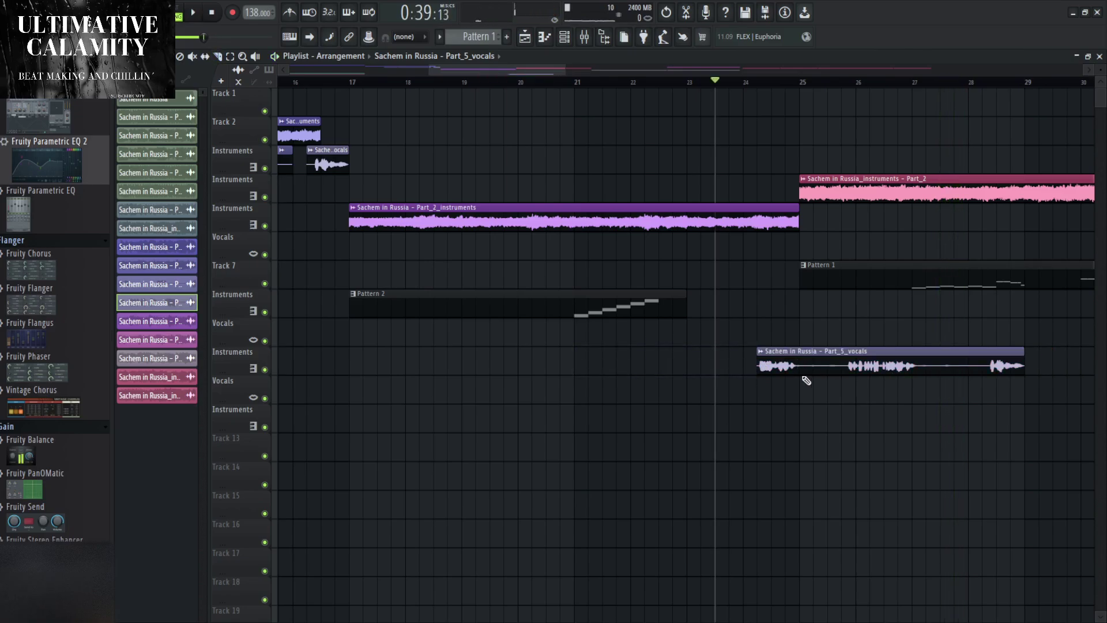
right_click(857, 358)
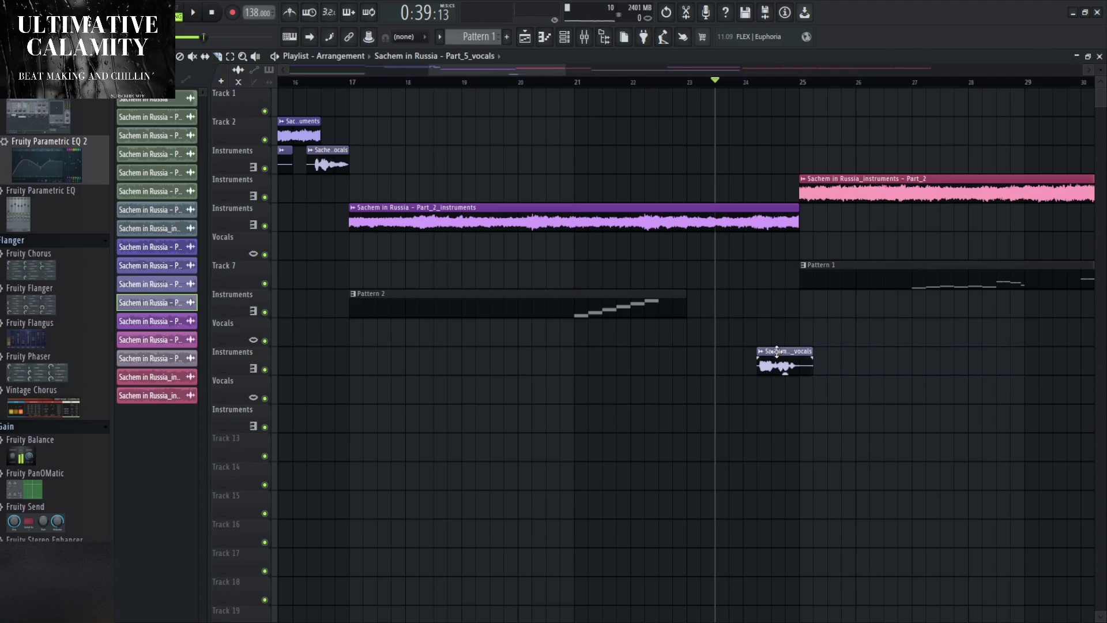
key("space")
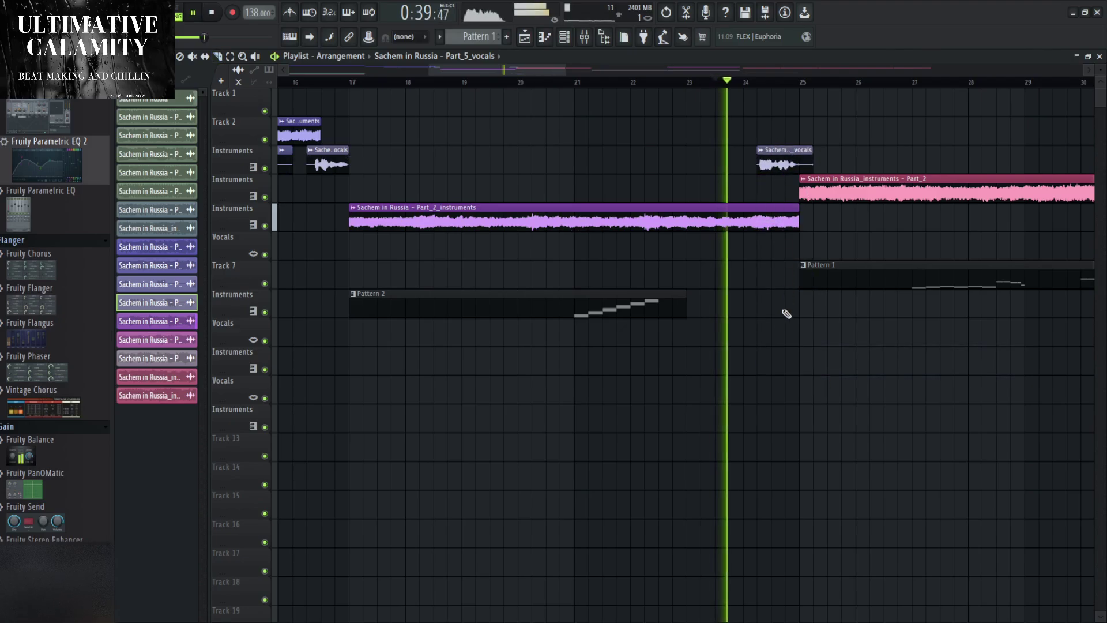
Delete the Pattern 1 clip at bar 25, and move the Pattern 2 and automation clips up one track.
scroll(785, 306, "down", 6)
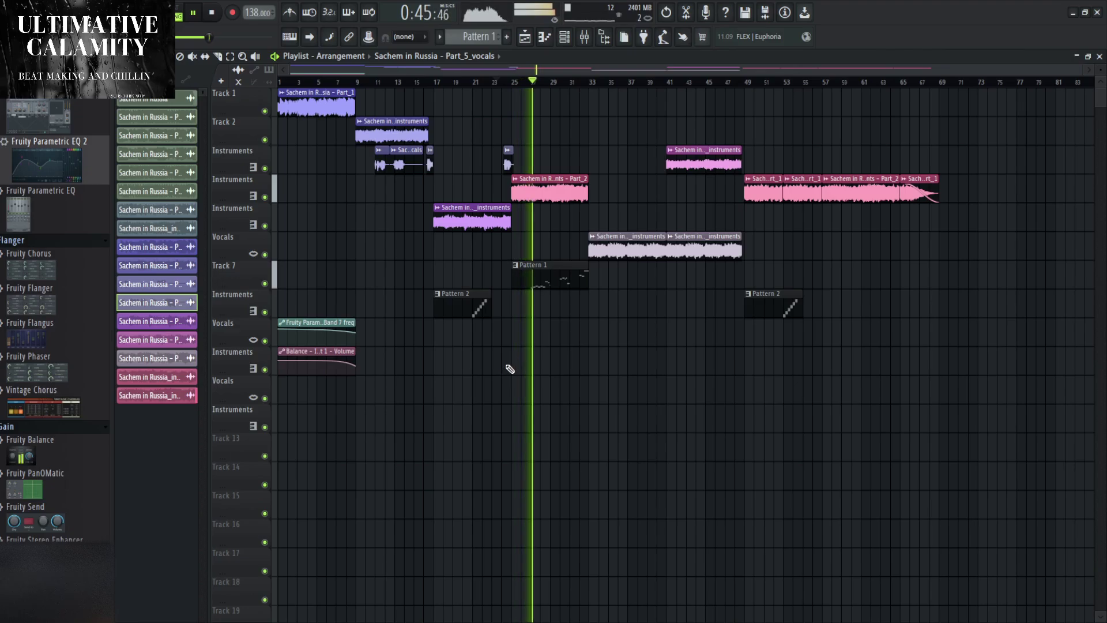
right_click(550, 284)
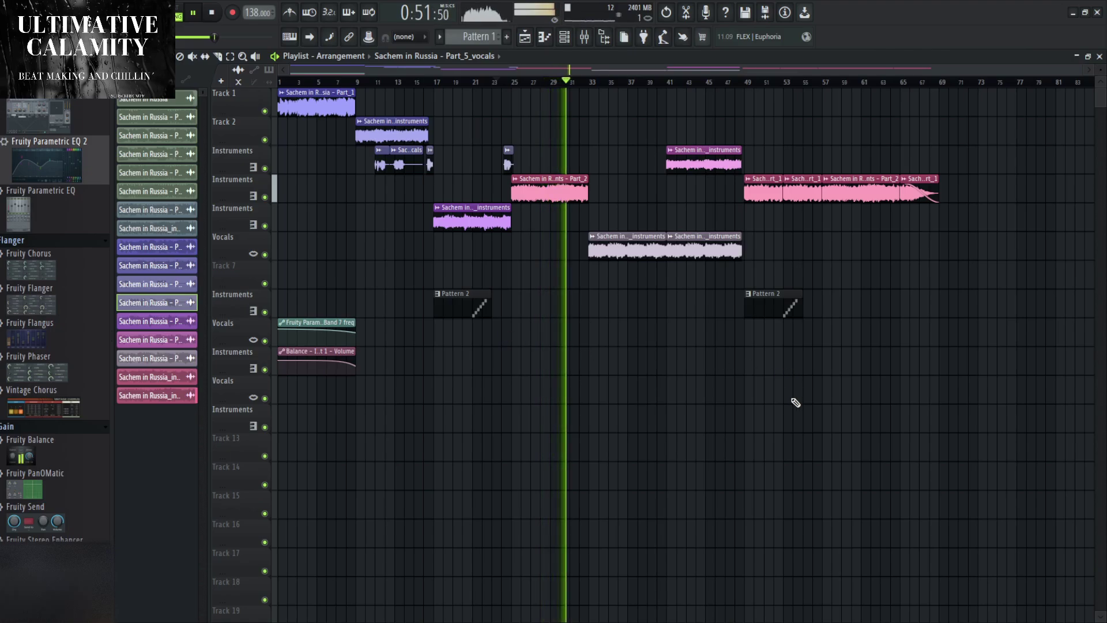
left_click_drag(791, 407, 298, 317)
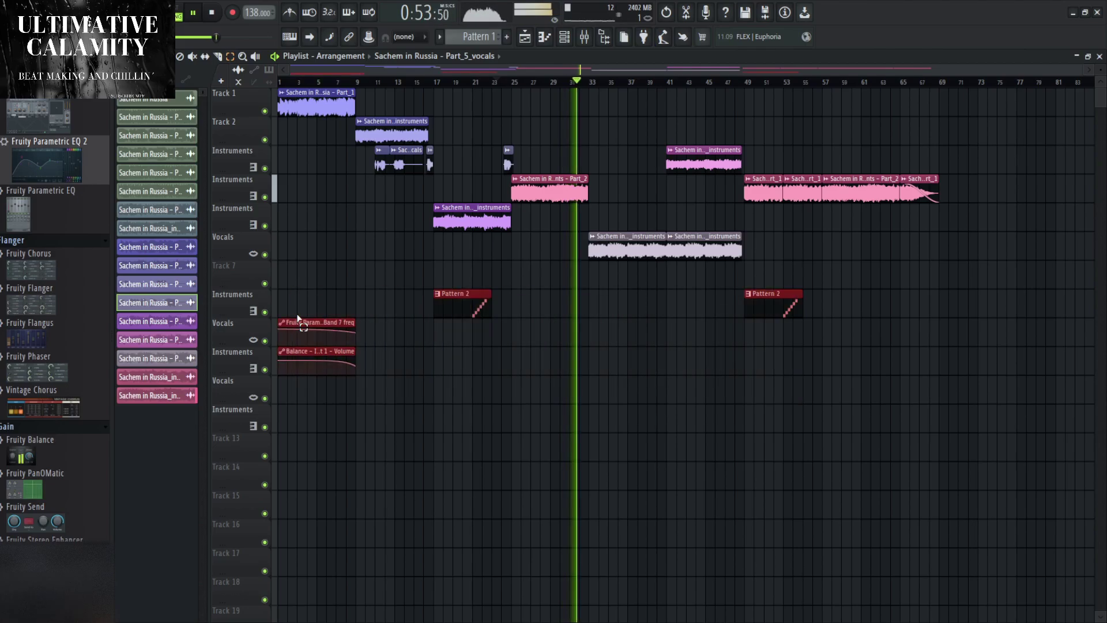
key("shift+Up")
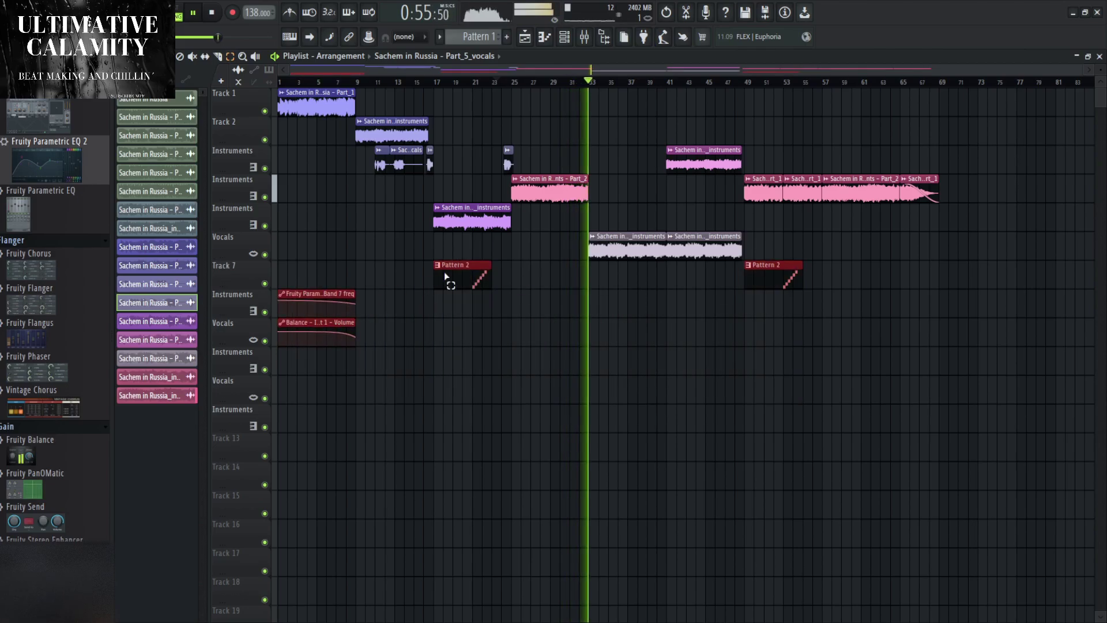
left_click(470, 88)
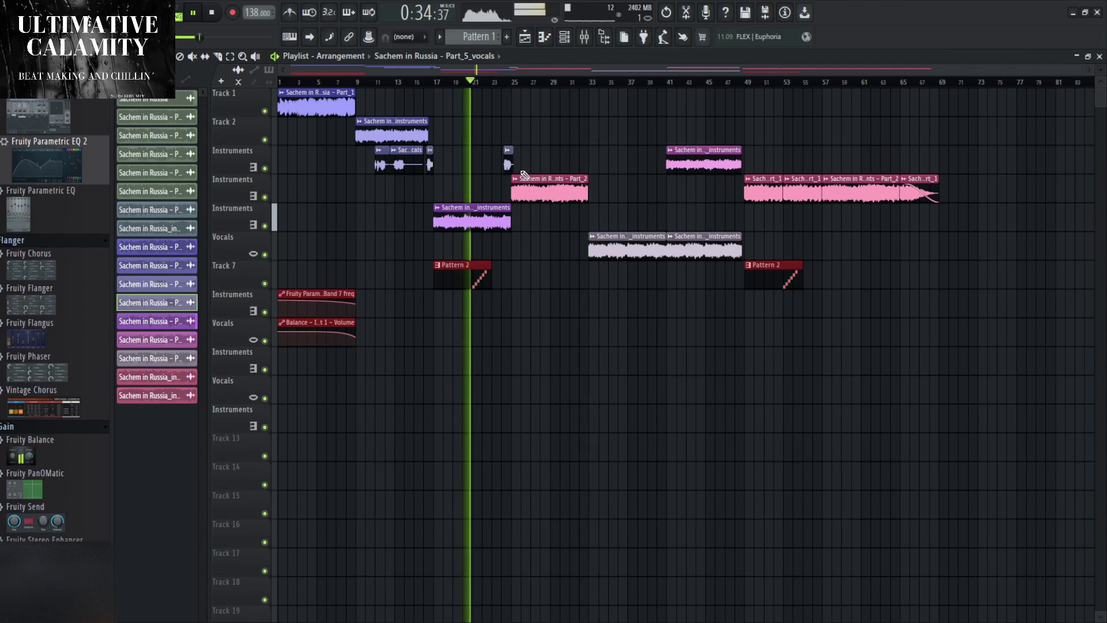
Move the Part_2_instruments clip from bar 17 to bar 33 and fill bars 17 to 25 with two Part_1 instruments clips.
key("space")
left_click_drag(483, 211, 625, 211)
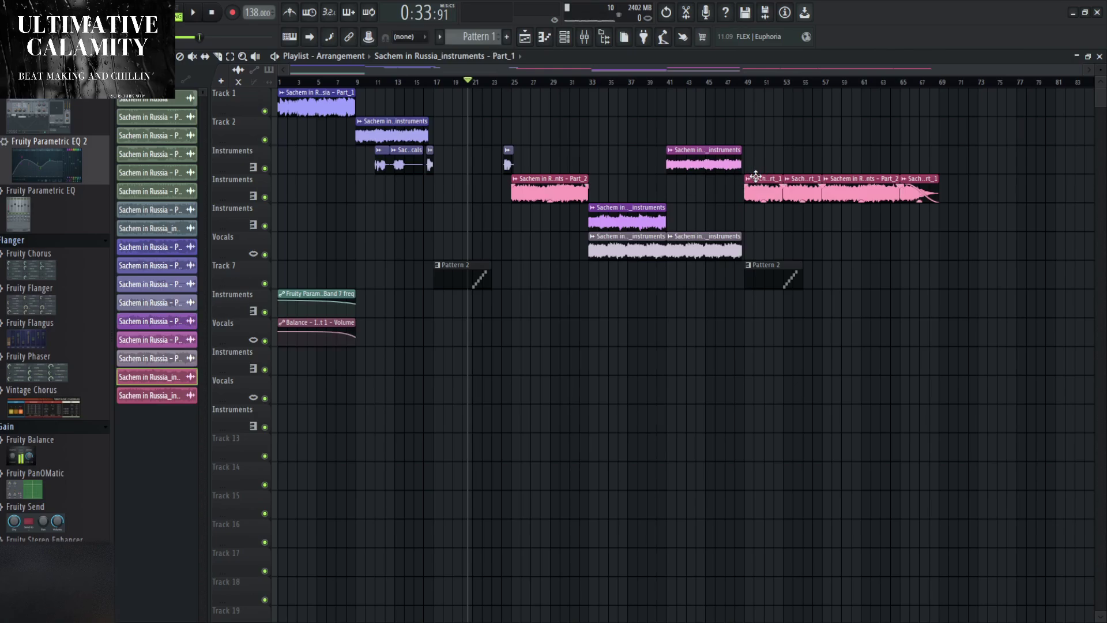
scroll(435, 201, "up", 3)
left_click(450, 185)
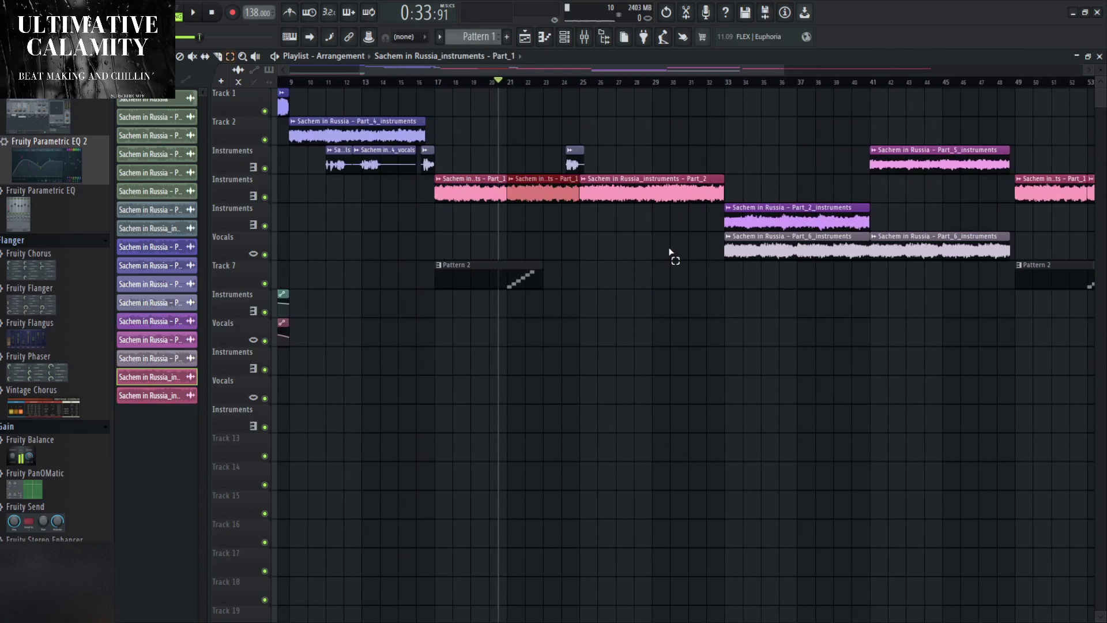
Delete both Part_6_instruments clips and duplicate the Part_2_instruments clip to bar 41.
scroll(670, 251, "down", 2)
left_click(721, 253)
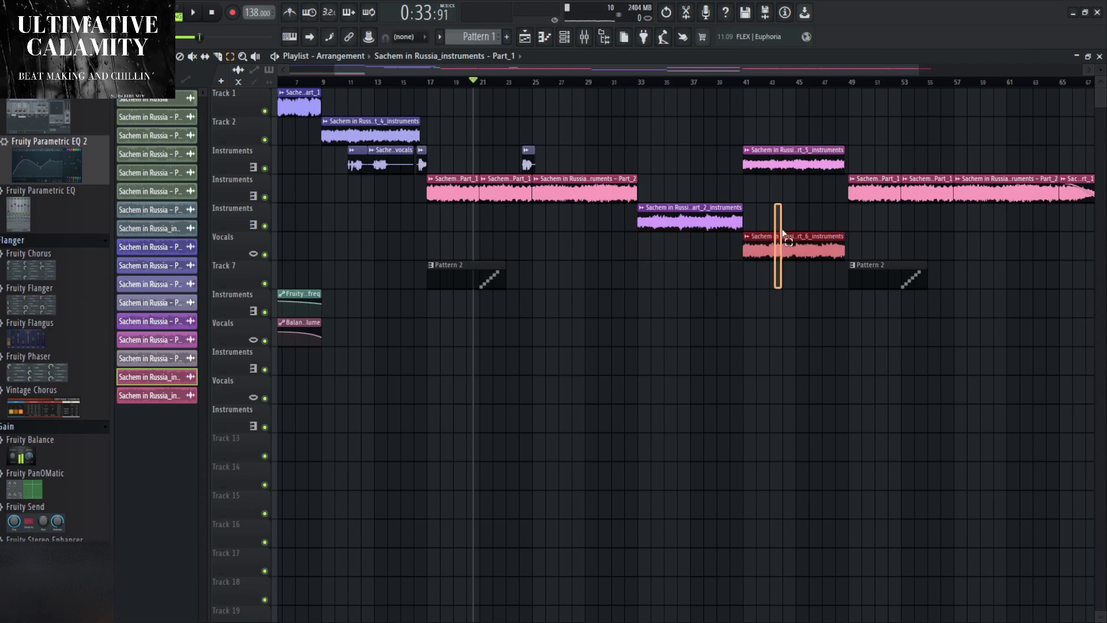
key("ctrl+b")
key("space")
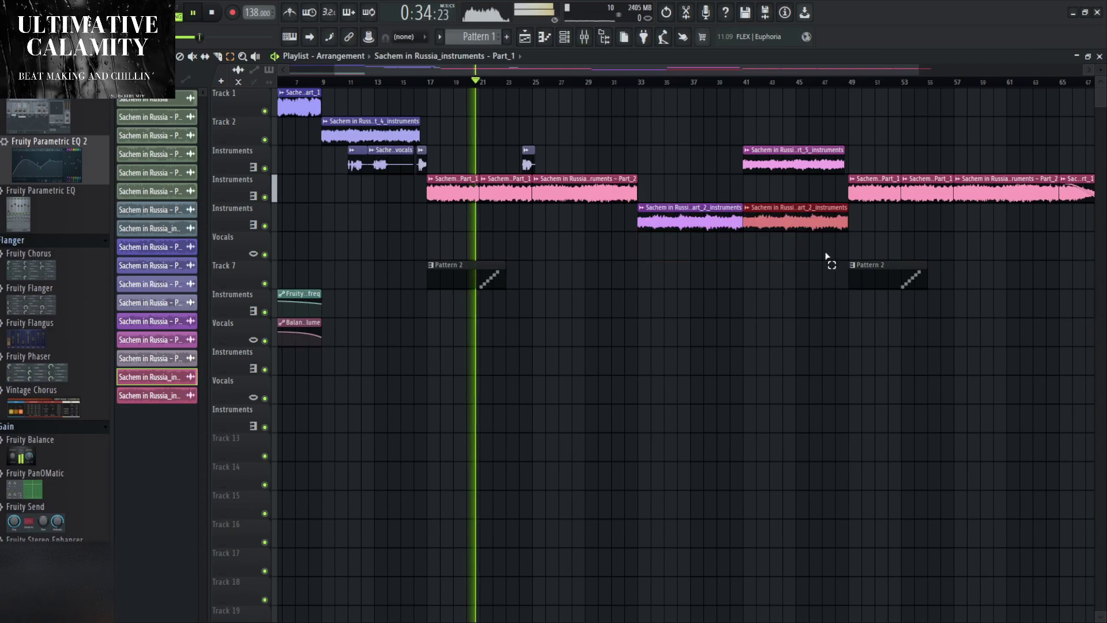
Compare the time-stretching pitch settings of the Part_1, Part_2 and Part_2_instruments audio clips during playback.
scroll(870, 248, "up", 5)
scroll(727, 282, "down", 6)
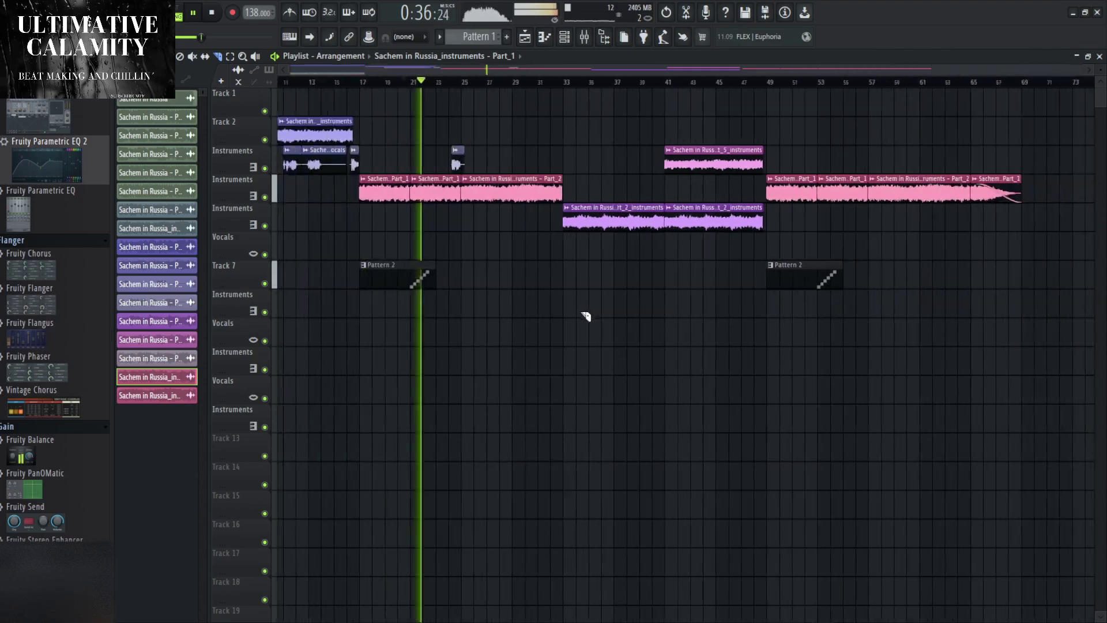
double_click(455, 191)
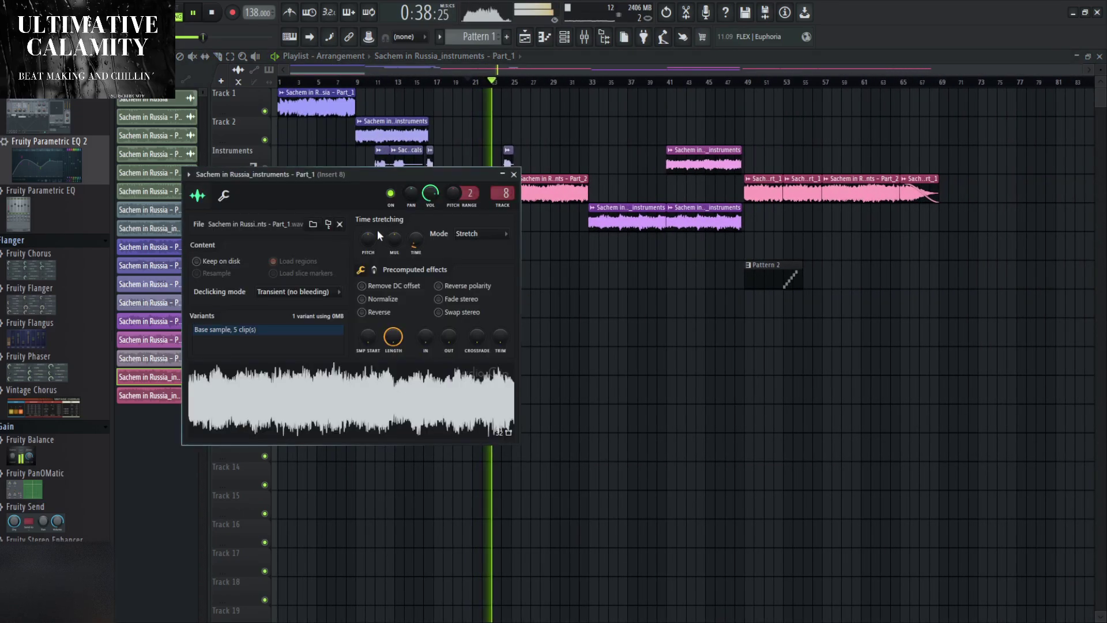
left_click(513, 175)
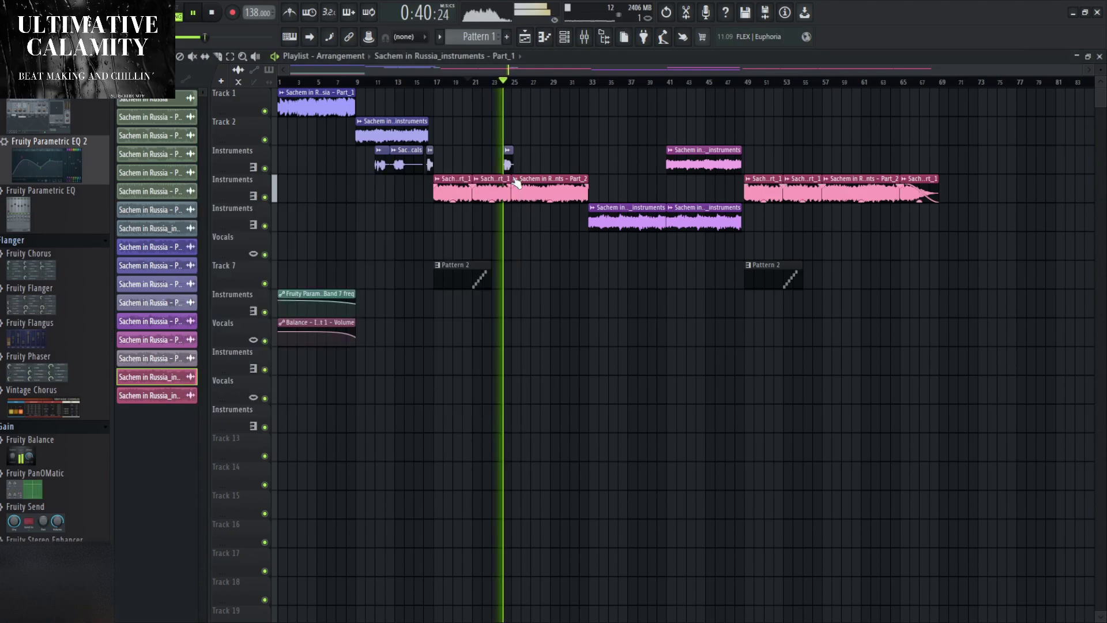
double_click(554, 190)
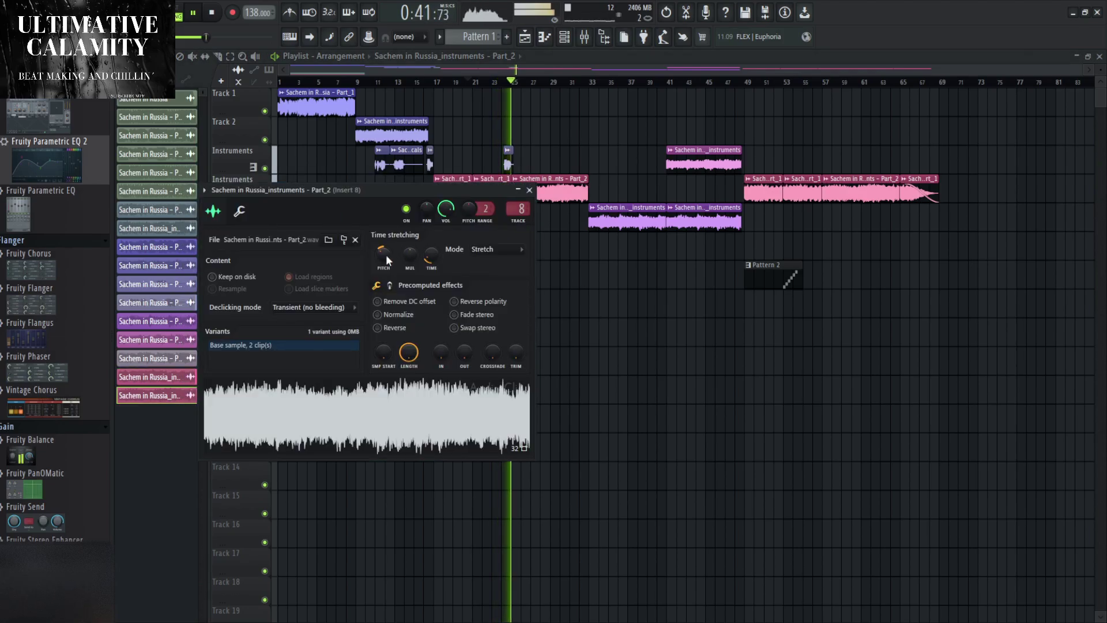
left_click(530, 190)
scroll(519, 207, "up", 3)
double_click(456, 190)
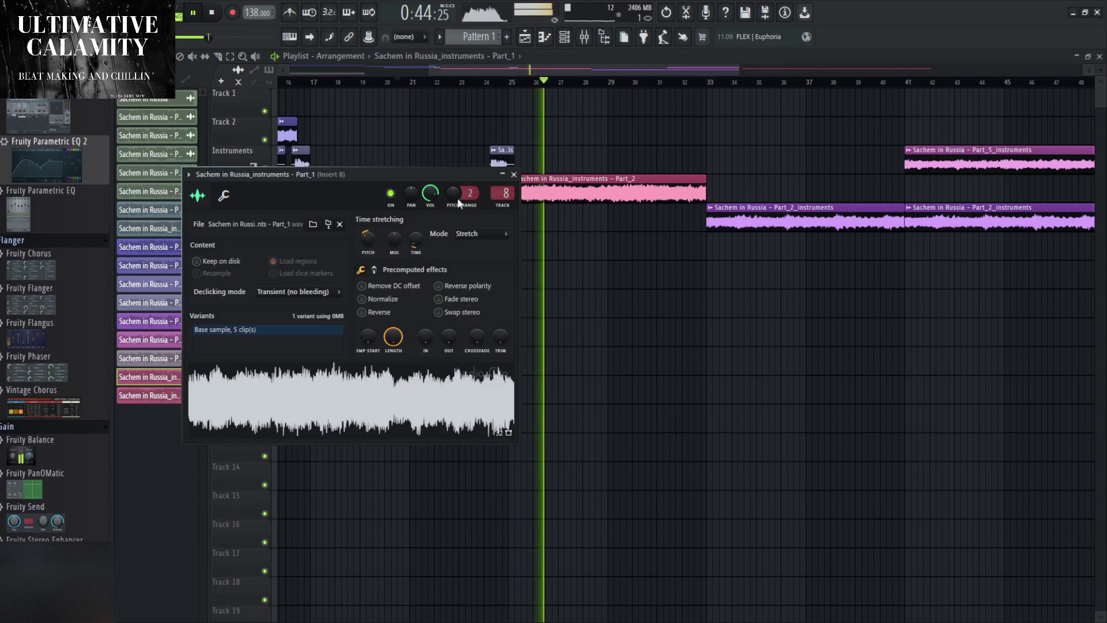
left_click(513, 173)
double_click(761, 217)
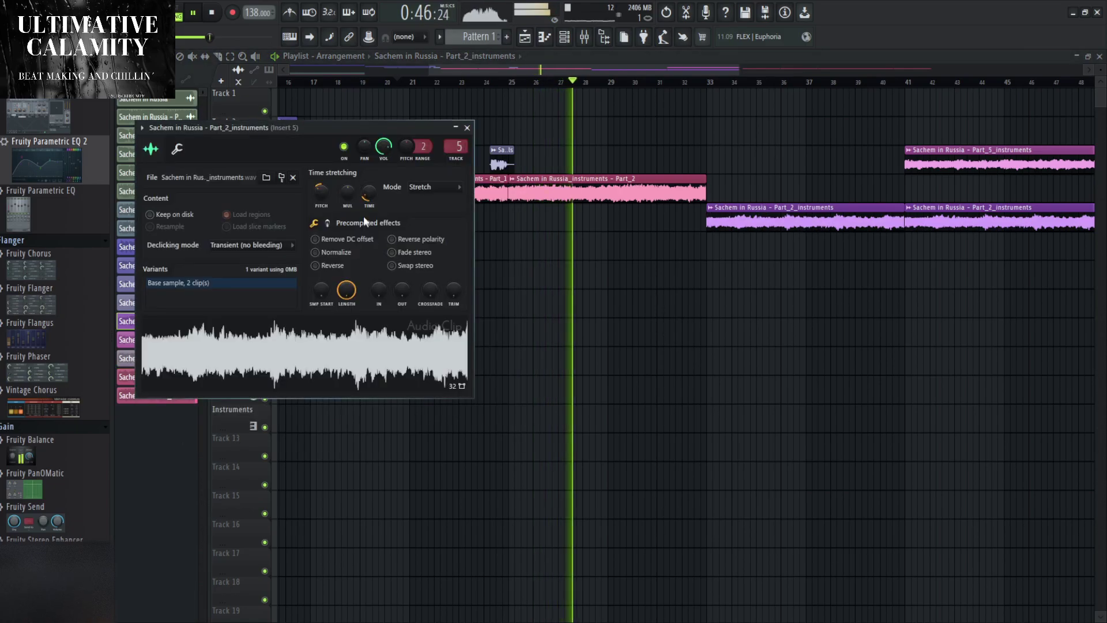
left_click(467, 128)
Move the Pattern 2 clips and both automation clips up one more track, directly below the instrument clips.
scroll(634, 306, "down", 4)
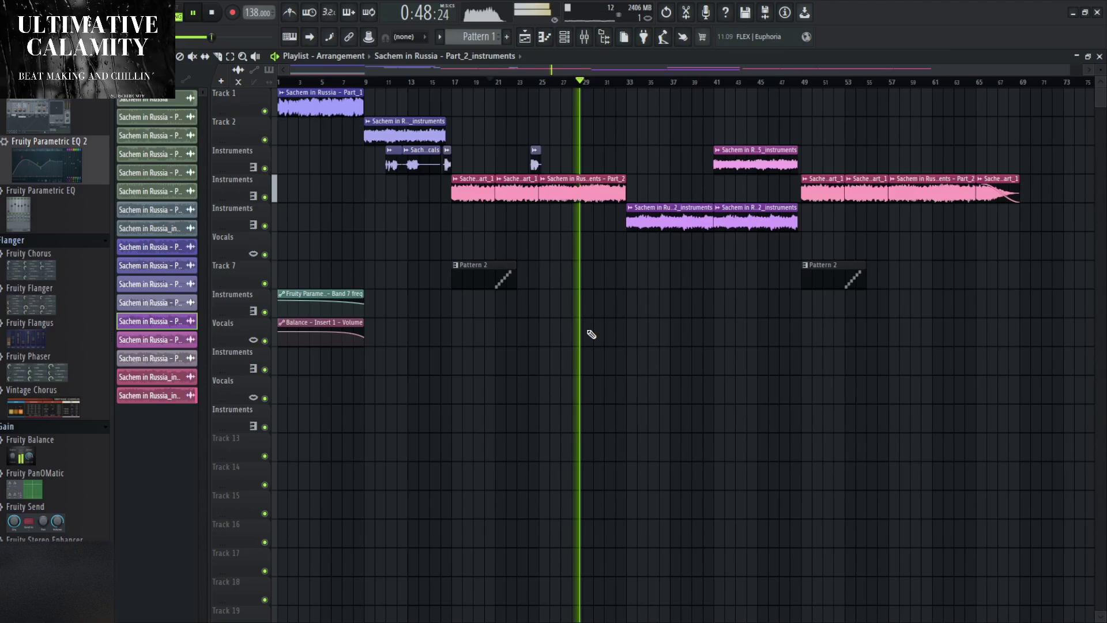
left_click_drag(790, 316, 305, 306)
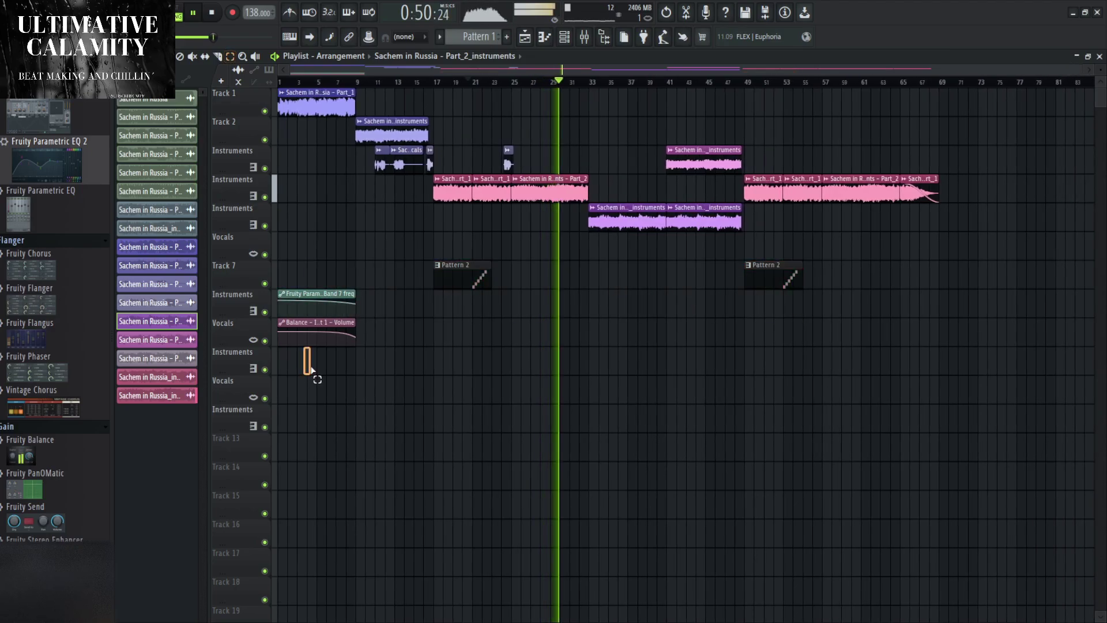
key("shift+Up")
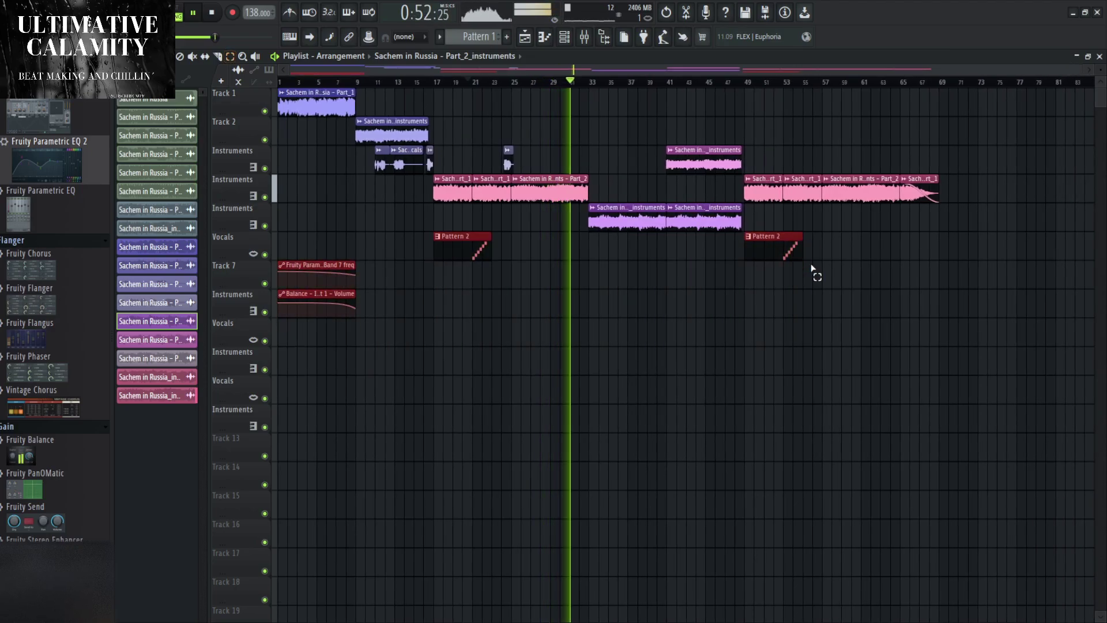
Check the Part_5_instruments clip's settings, then listen to the arrangement from about bar 40 and from about bar 14.
scroll(611, 297, "up", 4)
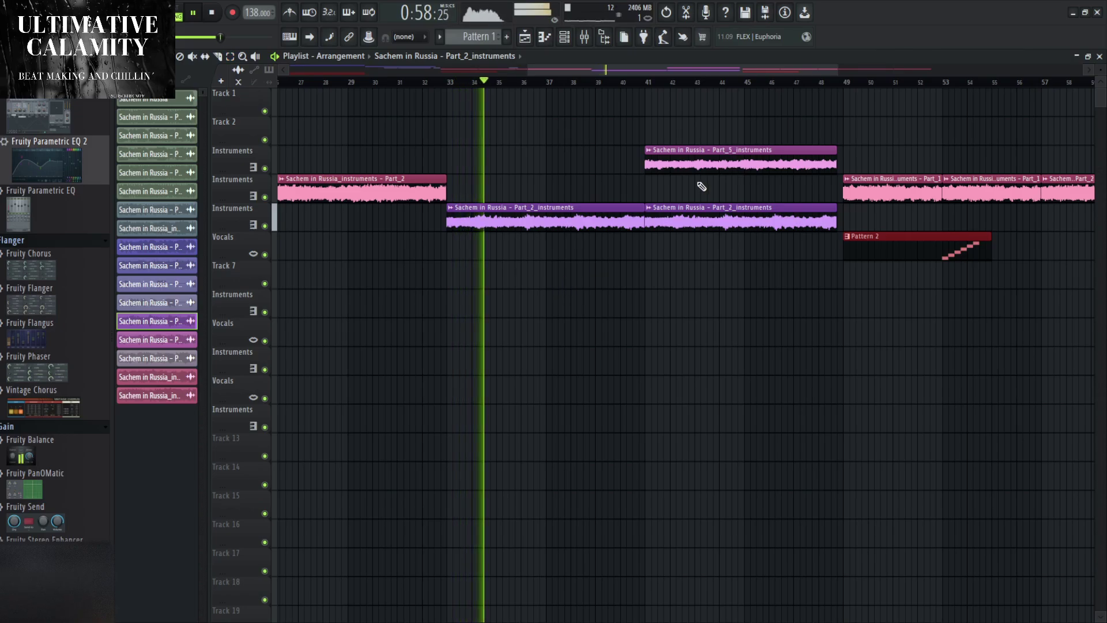
double_click(700, 162)
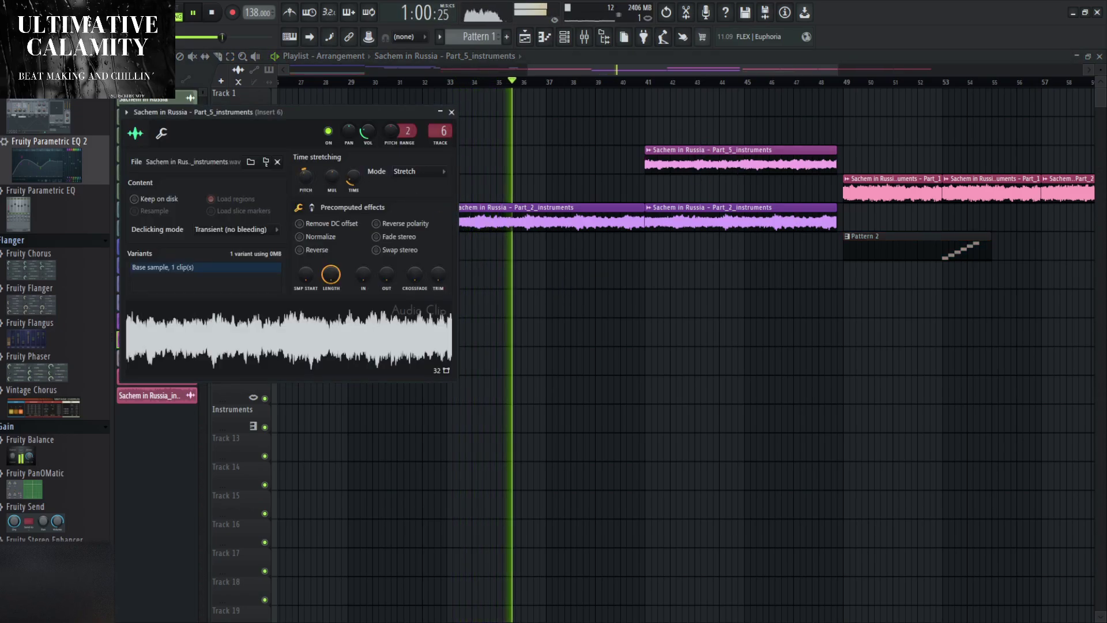
left_click(451, 112)
left_click(629, 82)
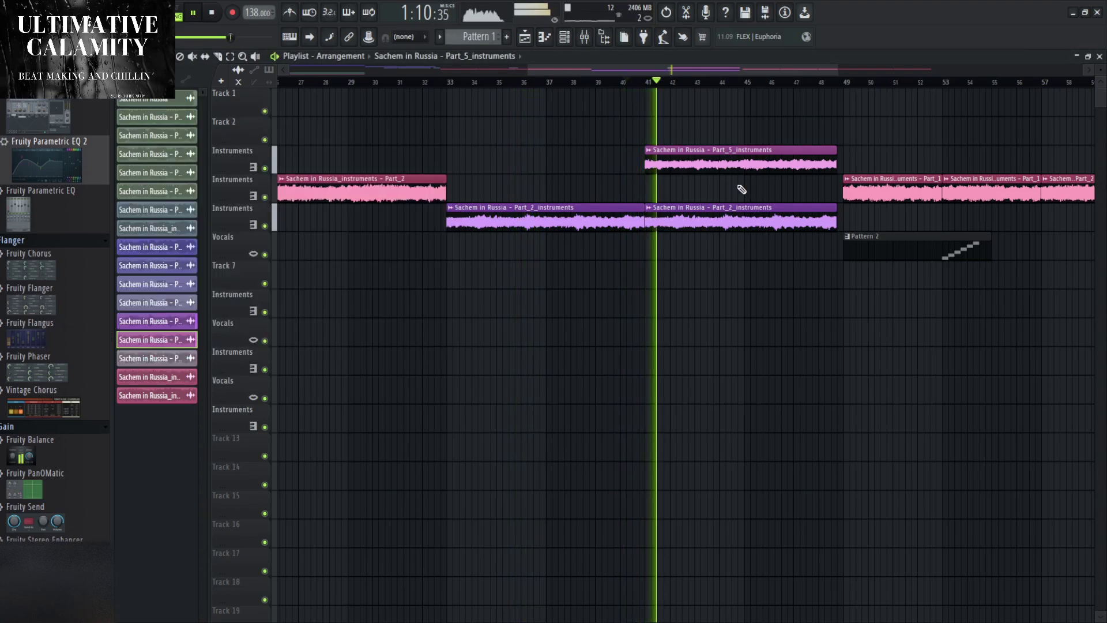
scroll(660, 292, "down", 4)
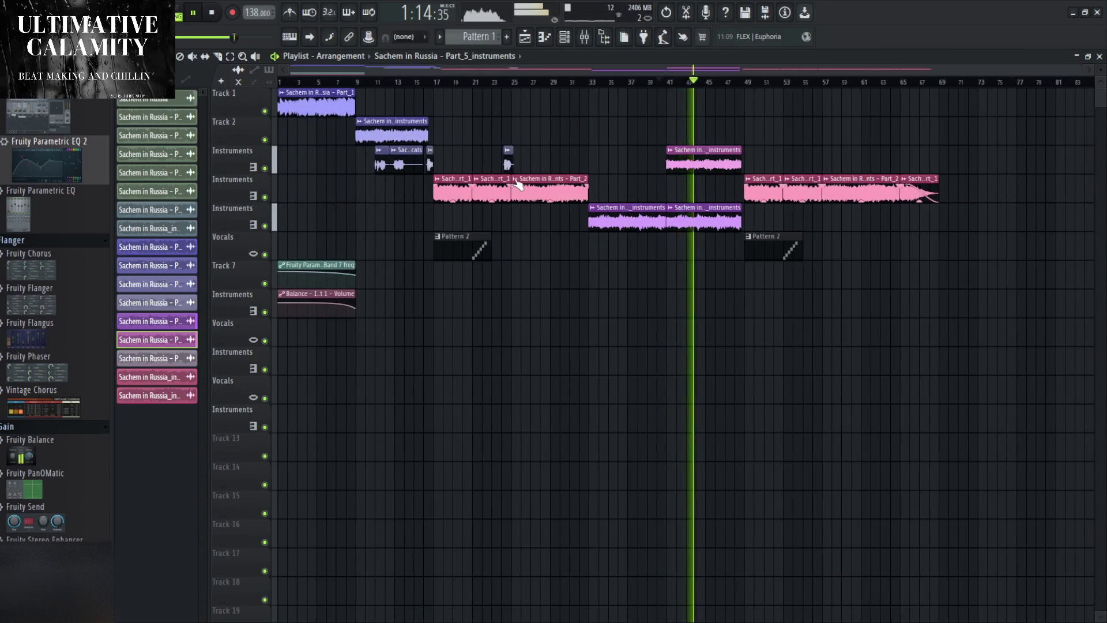
left_click(409, 84)
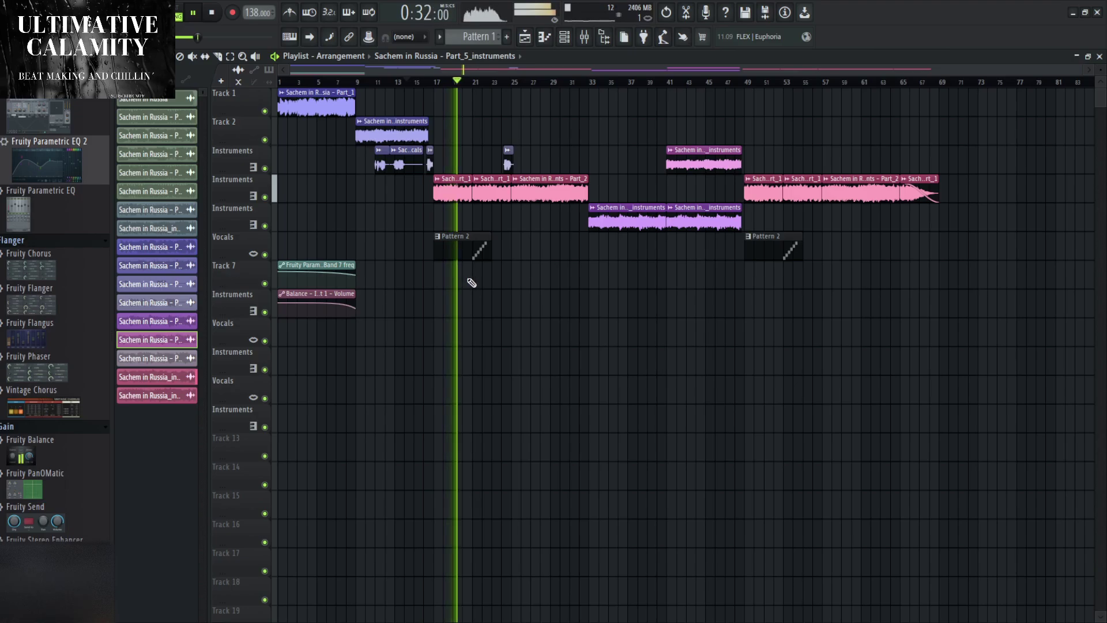
Browse the drum kit samples and audition 808 (4) and Snare (5) over the playing arrangement.
scroll(55, 347, "down", 15)
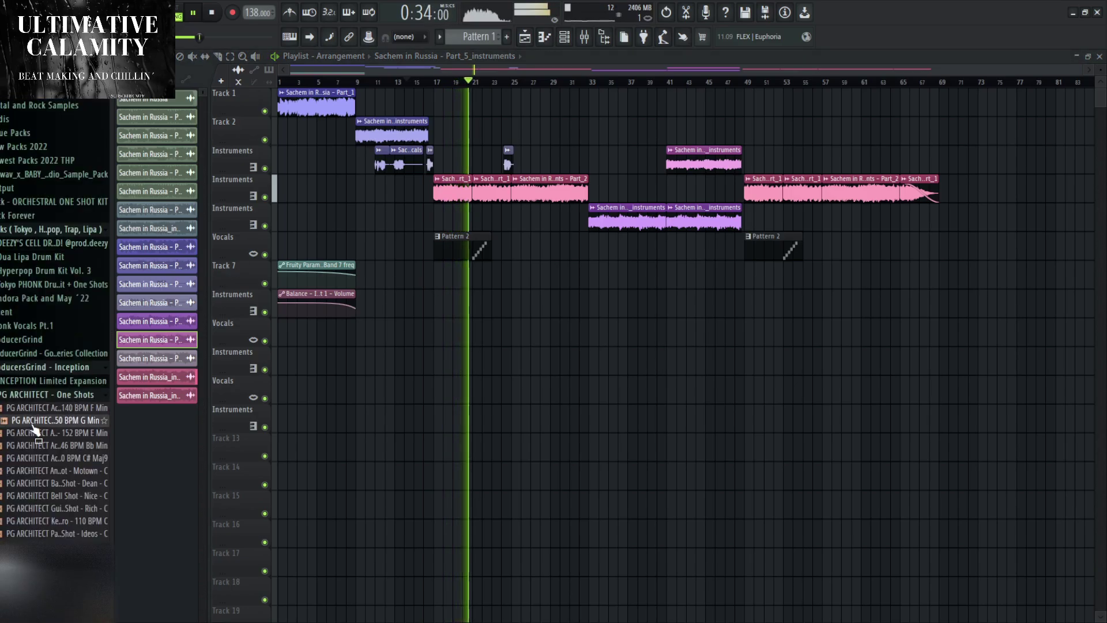
scroll(73, 389, "down", 10)
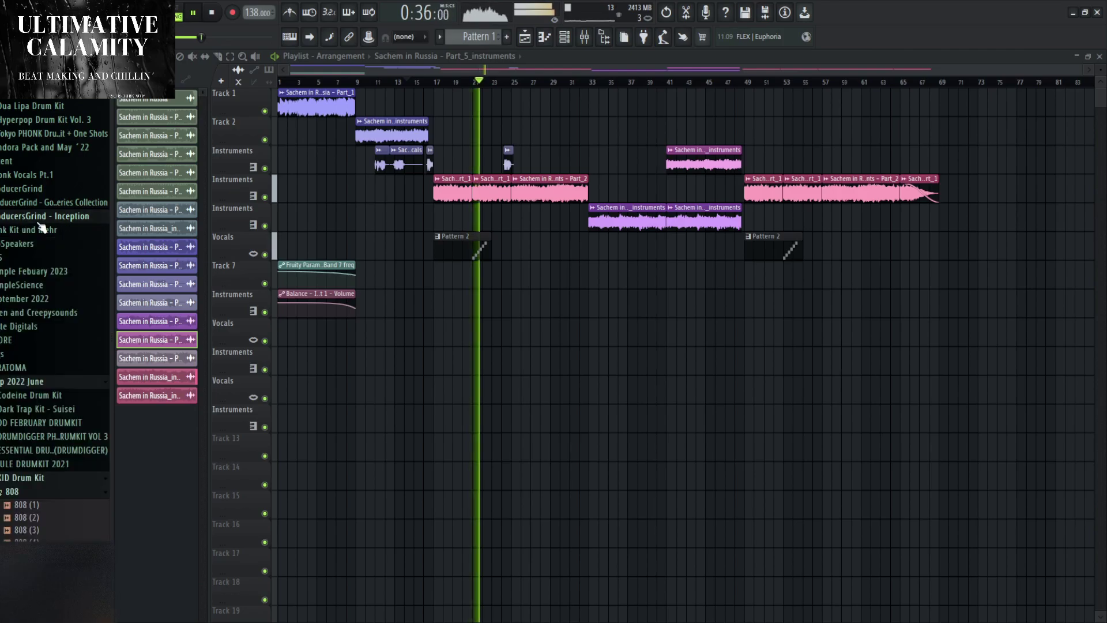
left_click(28, 321)
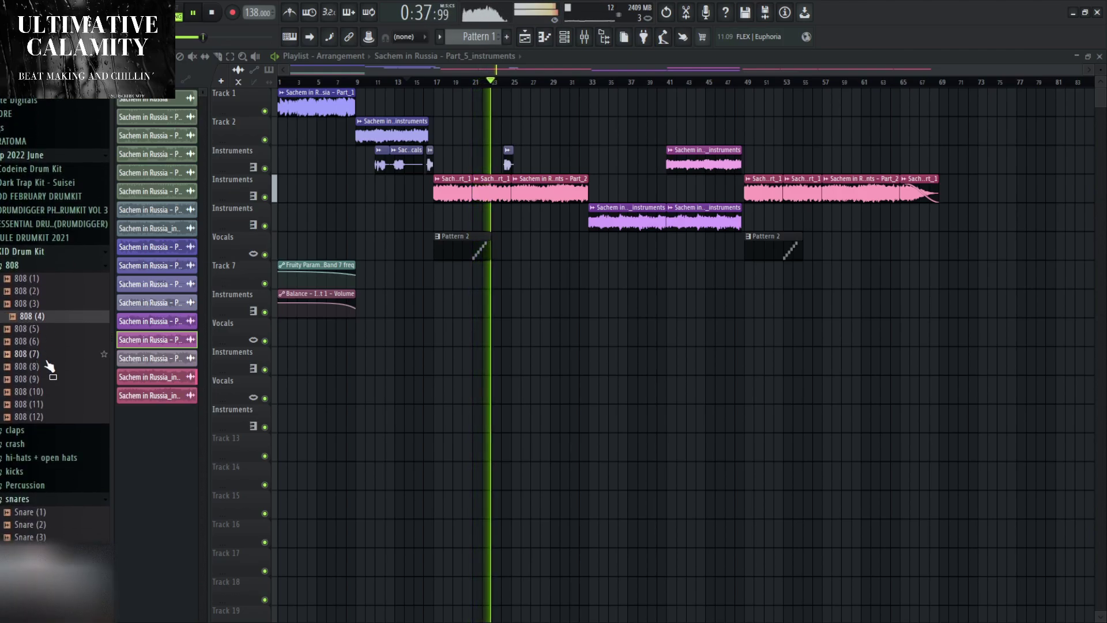
scroll(46, 369, "down", 5)
left_click(50, 427)
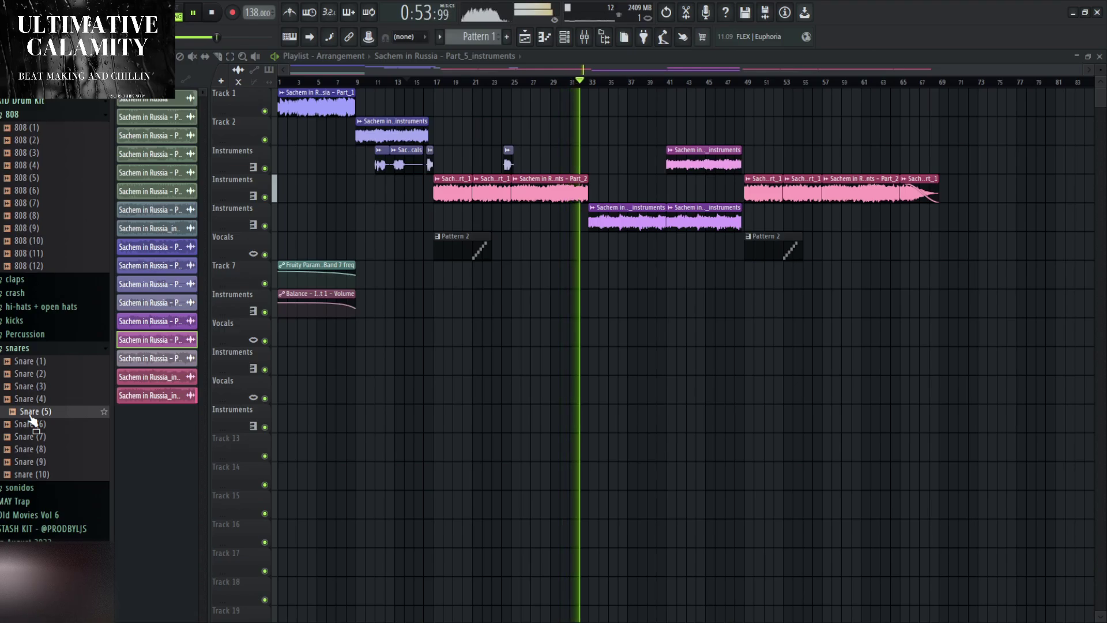
Restart playback from bar 9 and inspect Insert 10 in the mixer.
left_click(197, 17)
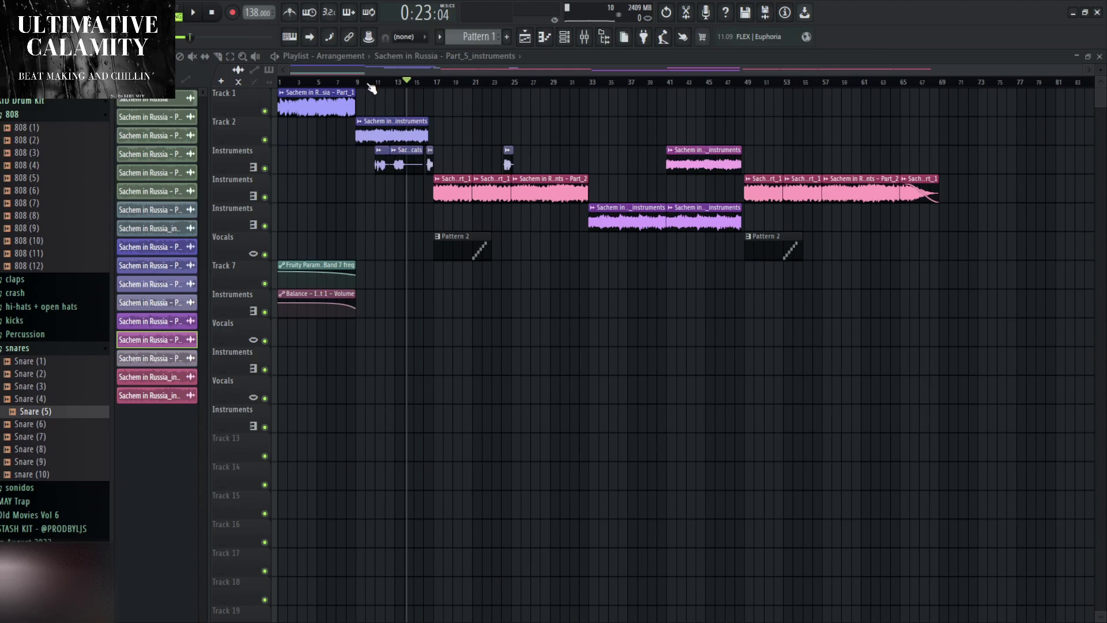
key("space")
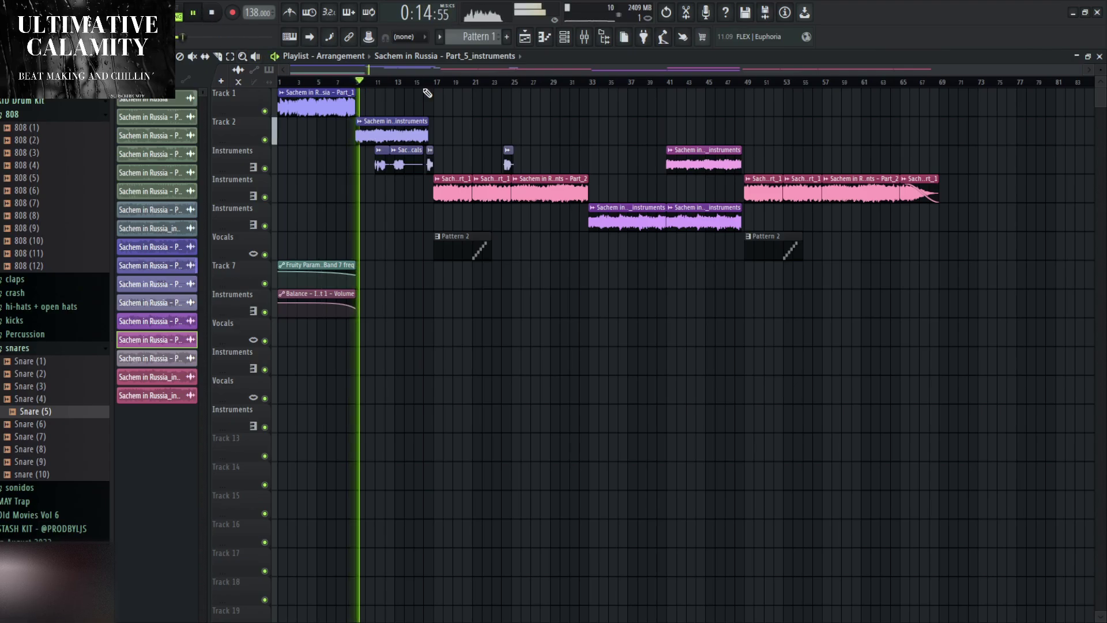
left_click(588, 36)
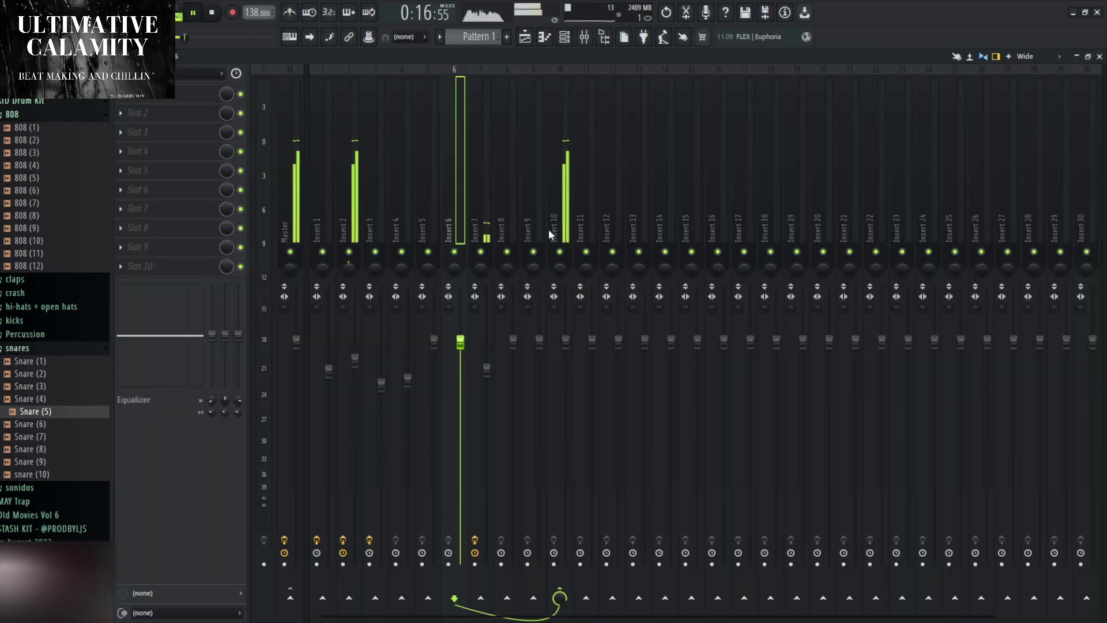
left_click(558, 202)
left_click(1099, 56)
Place a copy of the Part_4_instruments clip at bar 33 on the first Instruments track.
left_click(381, 125)
left_click(618, 161)
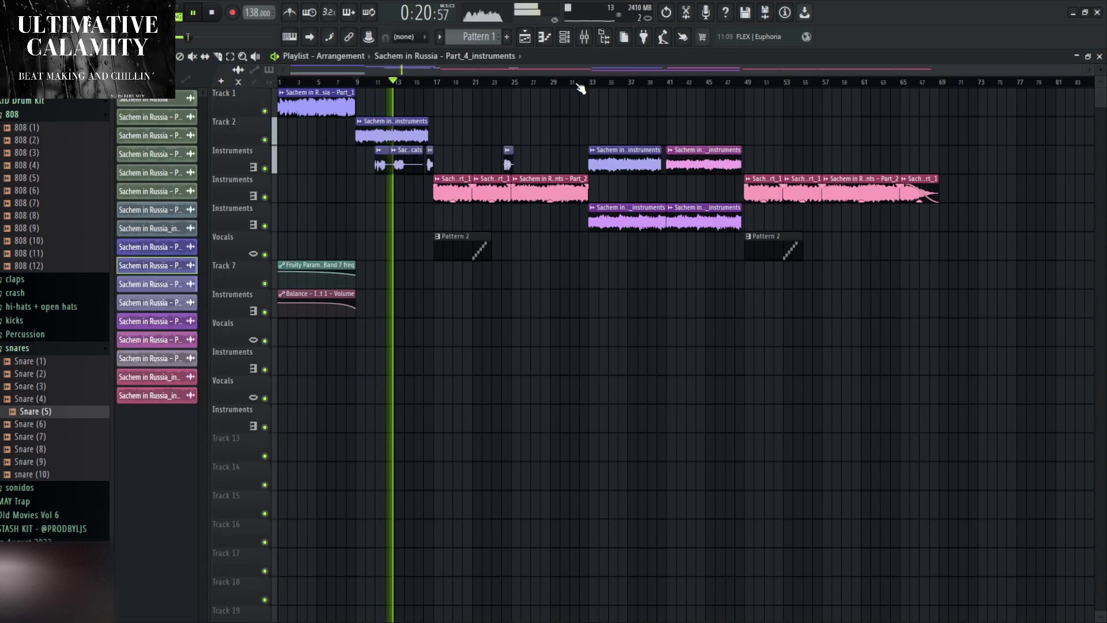
Delete the Part_2_instruments clip at bar 33 and the Part_5_instruments clip at bar 41 while playing from about bar 32.
right_click(603, 205)
left_click(580, 81)
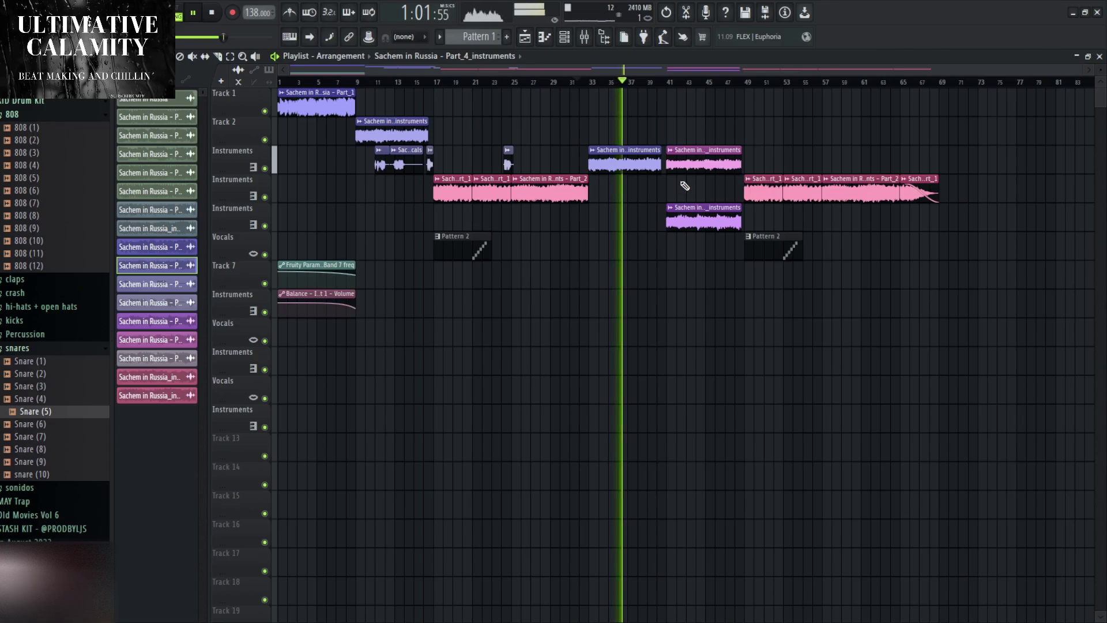
right_click(681, 165)
Duplicate the Part_4_instruments clip at bar 33 so a second copy runs from bar 41 to bar 49.
scroll(663, 165, "up", 3)
left_click_drag(663, 163, 645, 162)
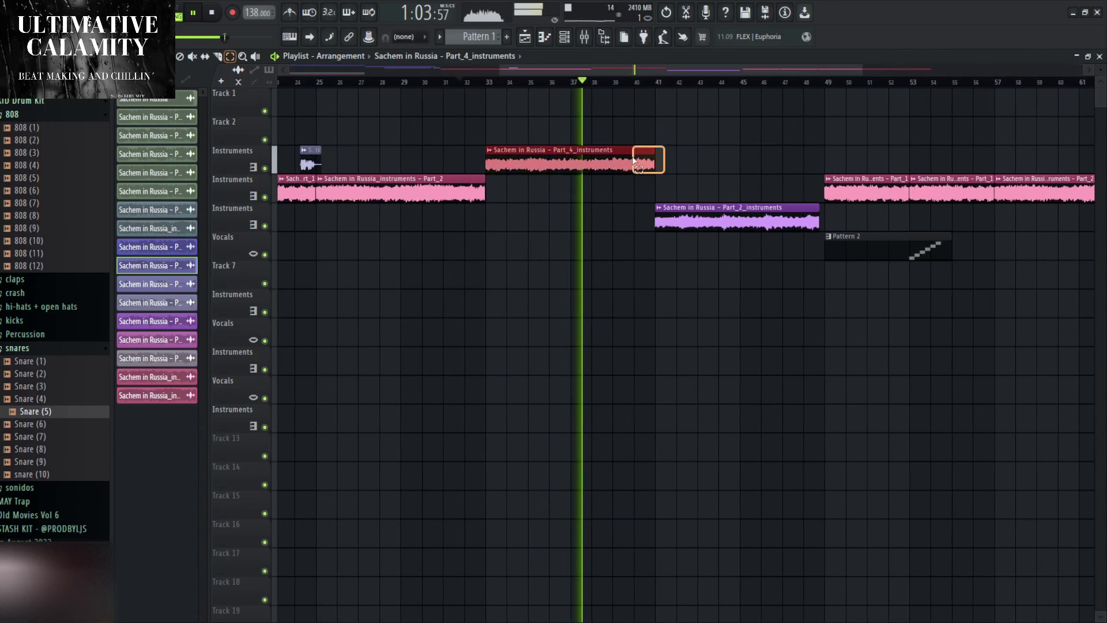
key("ctrl+b")
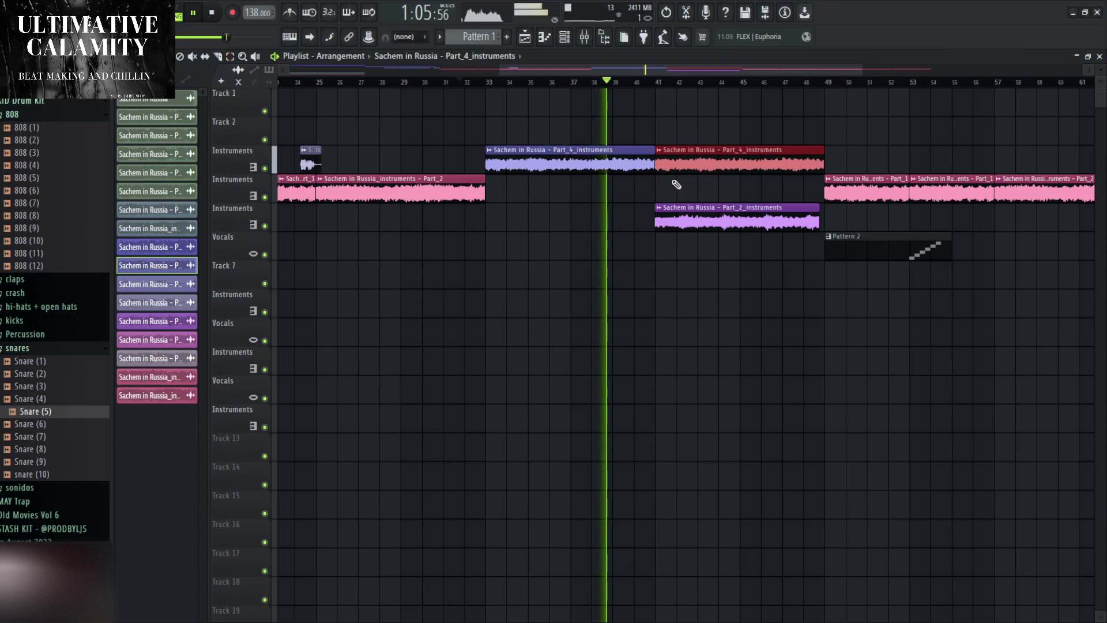
Lower the volume of the Part_2_instruments clip at bar 41 during playback and stop the song.
scroll(599, 207, "down", 3)
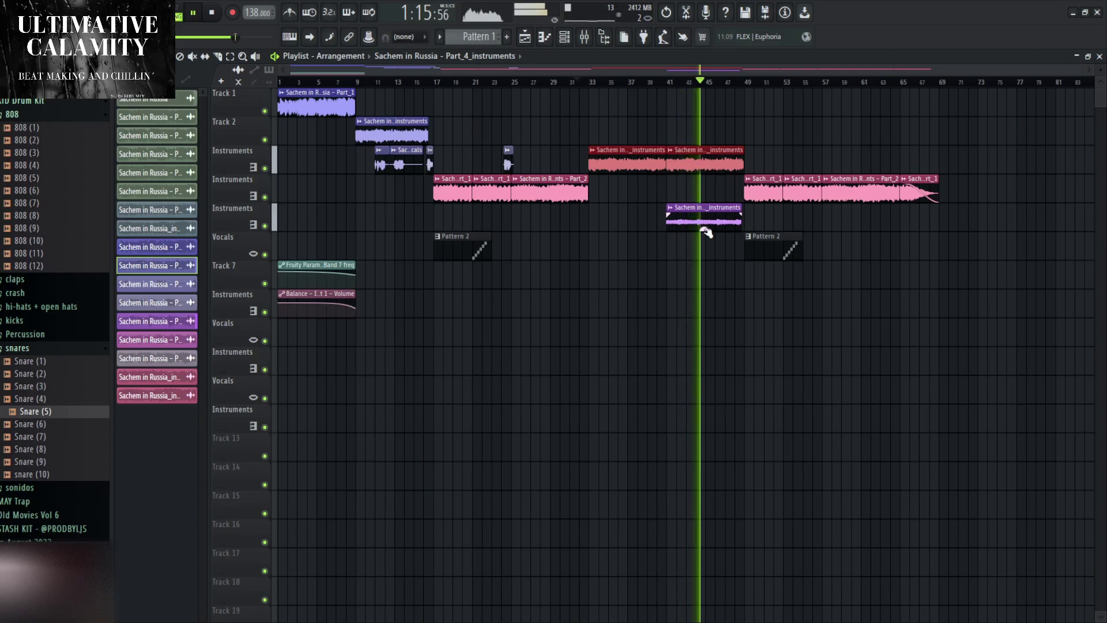
scroll(765, 279, "up", 5)
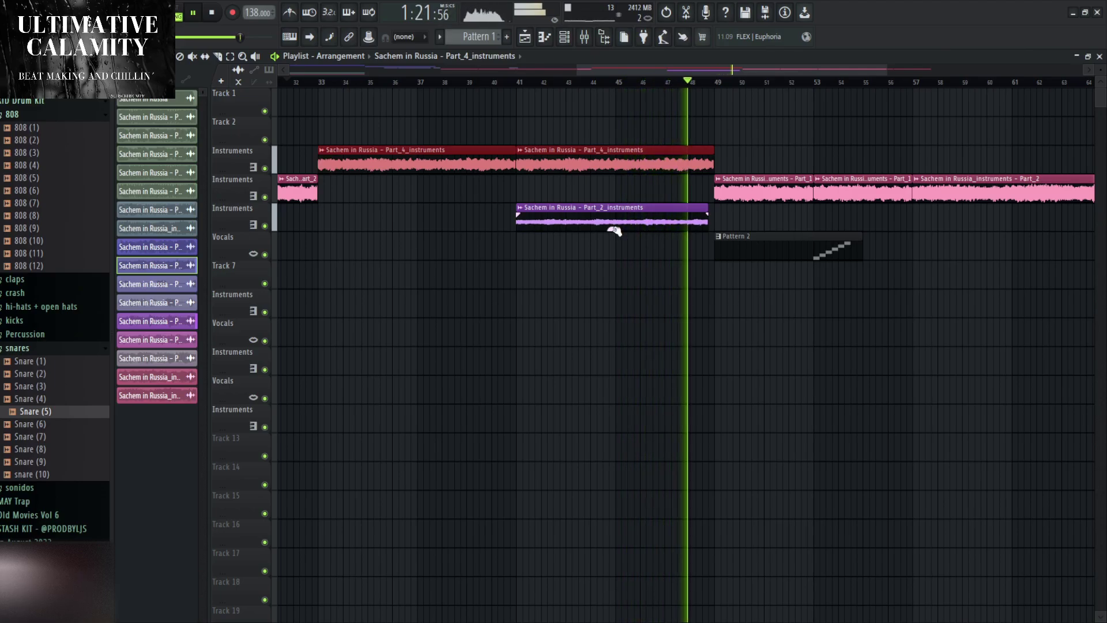
scroll(687, 297, "up", 5)
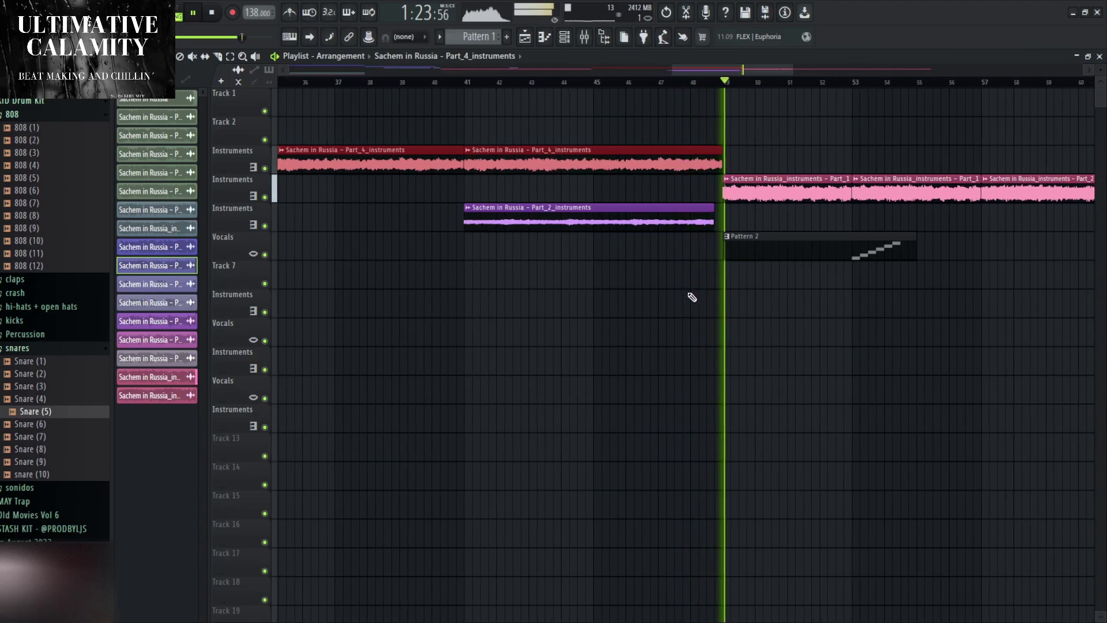
scroll(680, 348, "down", 6)
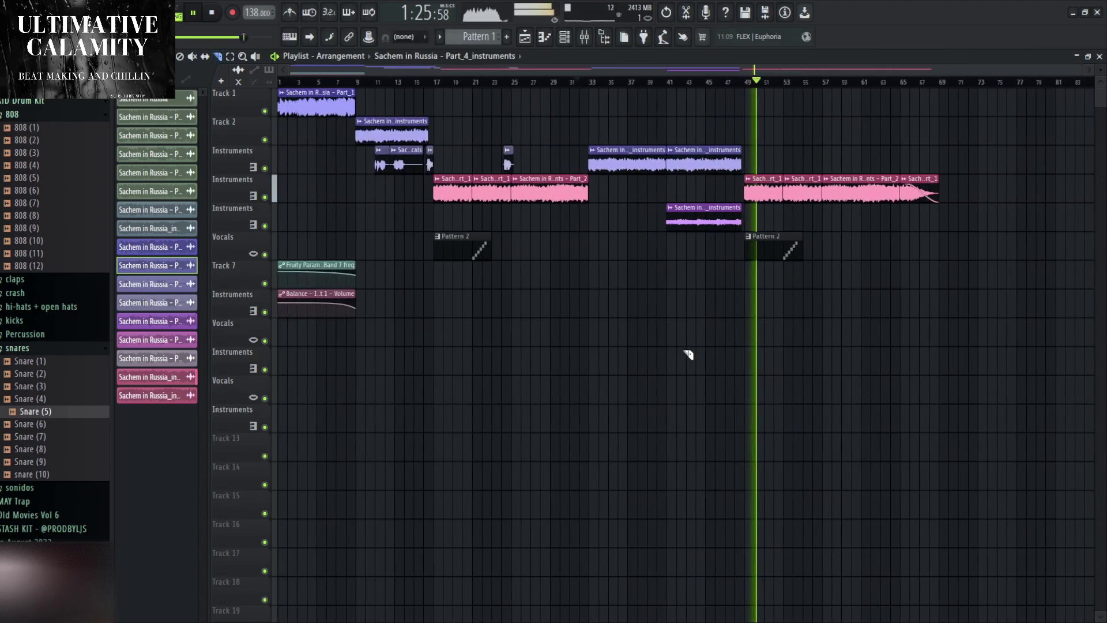
key("space")
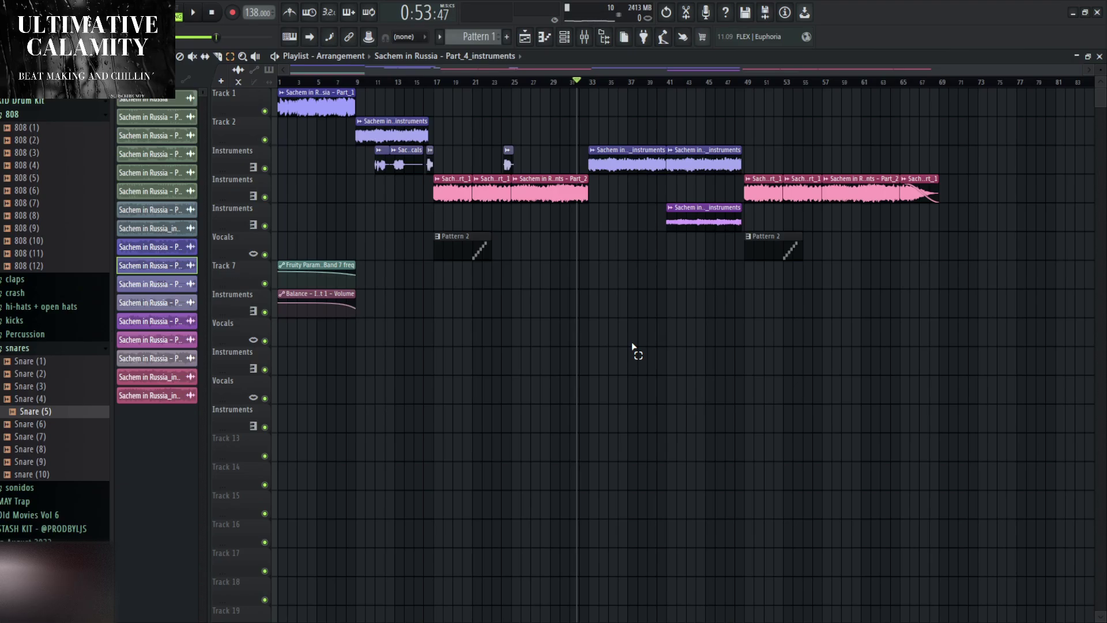
Place a copy of the Part_5_vocals clip at about bar 56 on the first Instruments track.
scroll(575, 254, "up", 3)
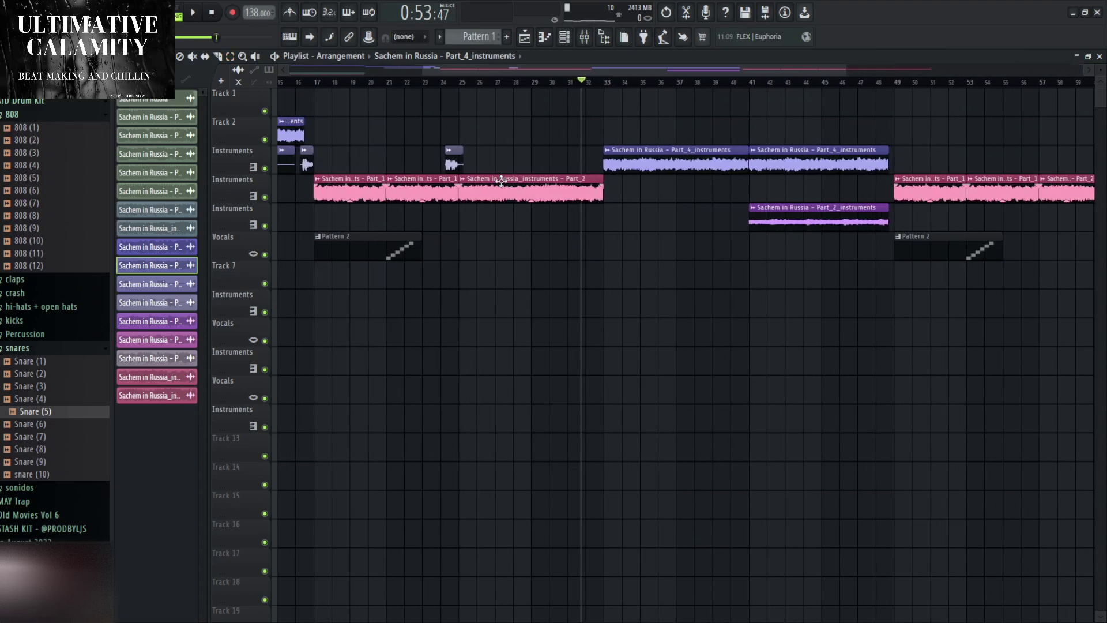
double_click(454, 150)
left_click(466, 122)
scroll(462, 153, "up", 6)
mouse_move(478, 154)
left_mouse_down()
mouse_move(615, 249)
mouse_move(977, 329)
mouse_move(573, 220)
mouse_move(471, 144)
left_mouse_up()
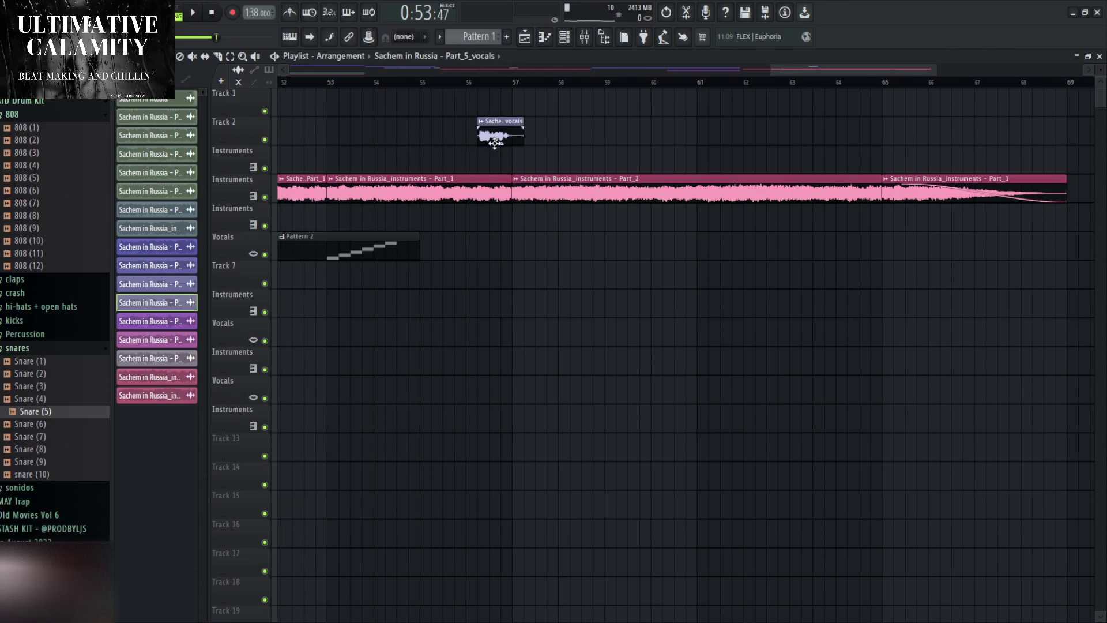
scroll(499, 164, "down", 7)
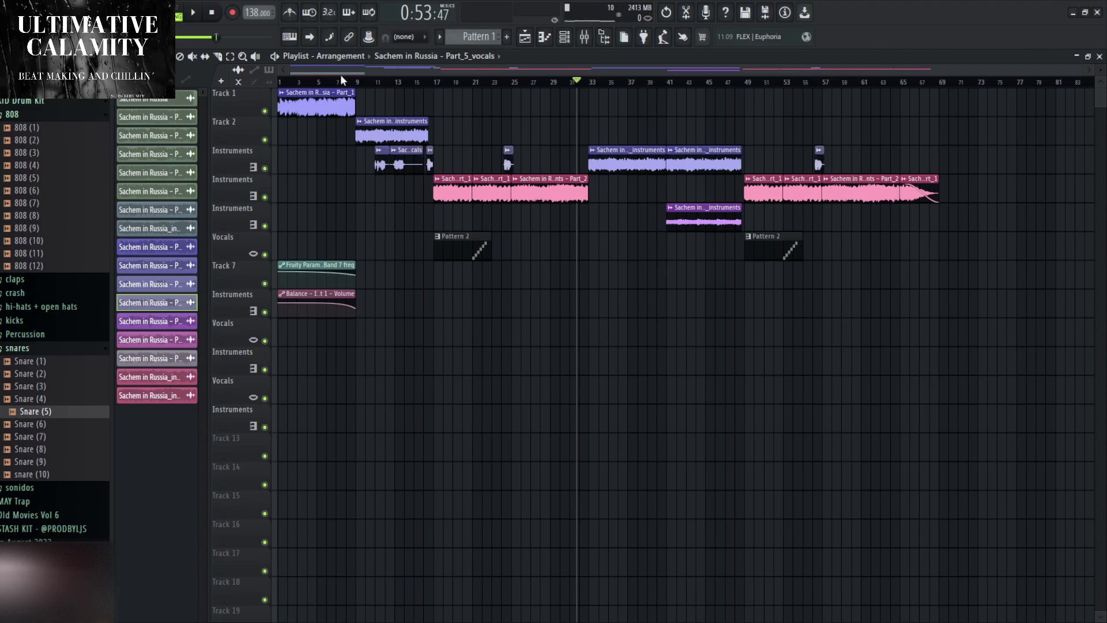
Play the arrangement from the start, look through the mixer inserts and mute Insert 7.
left_click(198, 13)
key("F9")
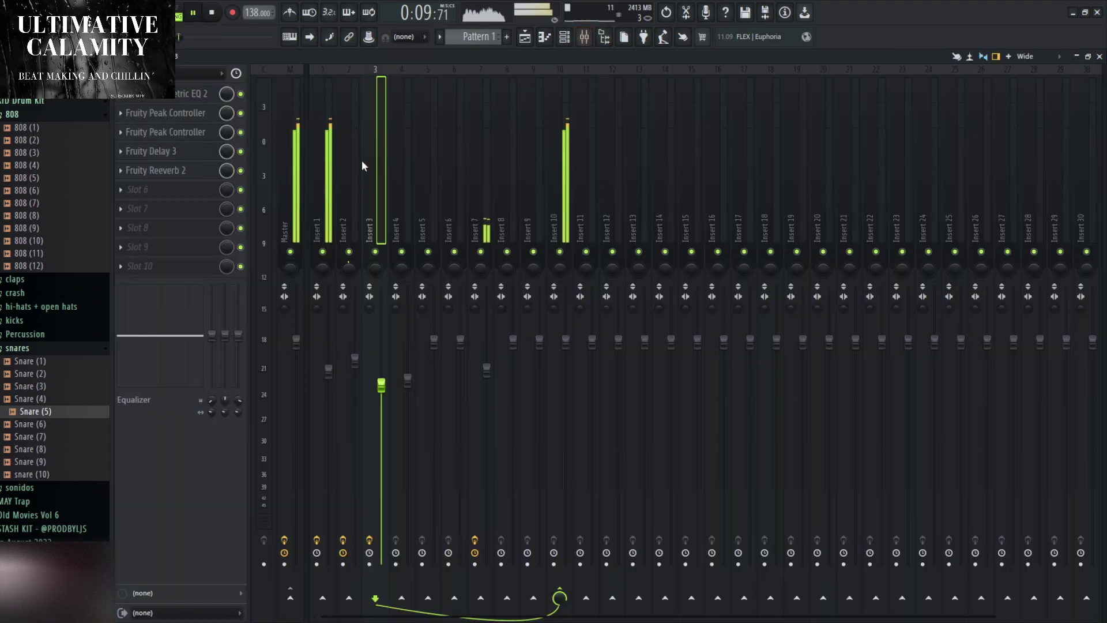
left_click(352, 171)
left_click(406, 177)
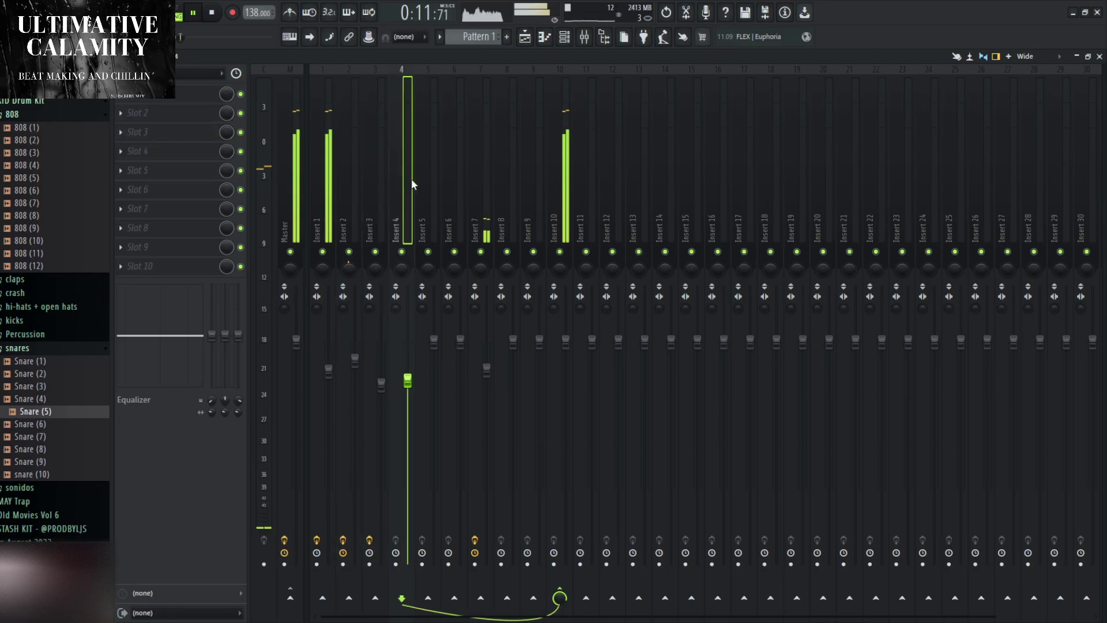
left_click(482, 208)
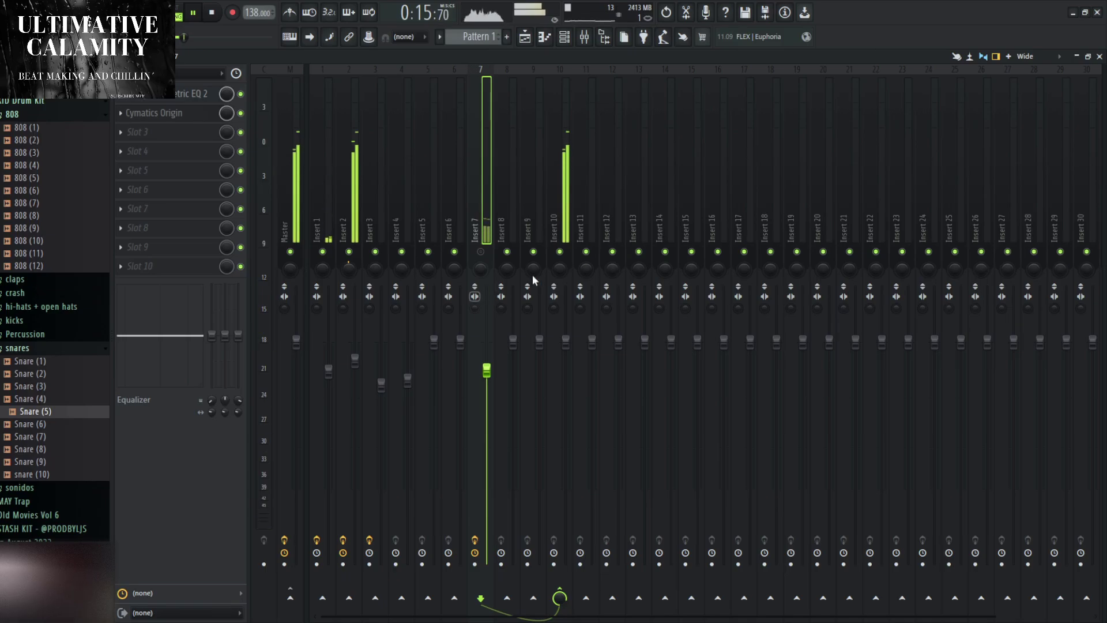
key("F5")
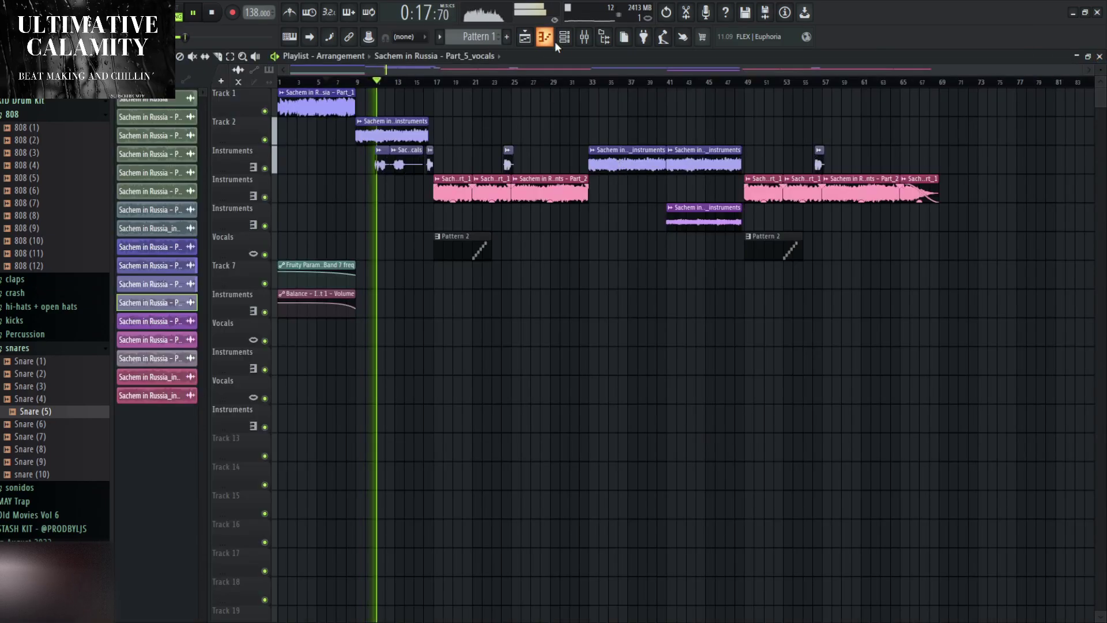
Check the clip settings and mixer track of the Part_4_instruments clip and the Sachem in Russia_instruments - Part_2 clip.
double_click(542, 193)
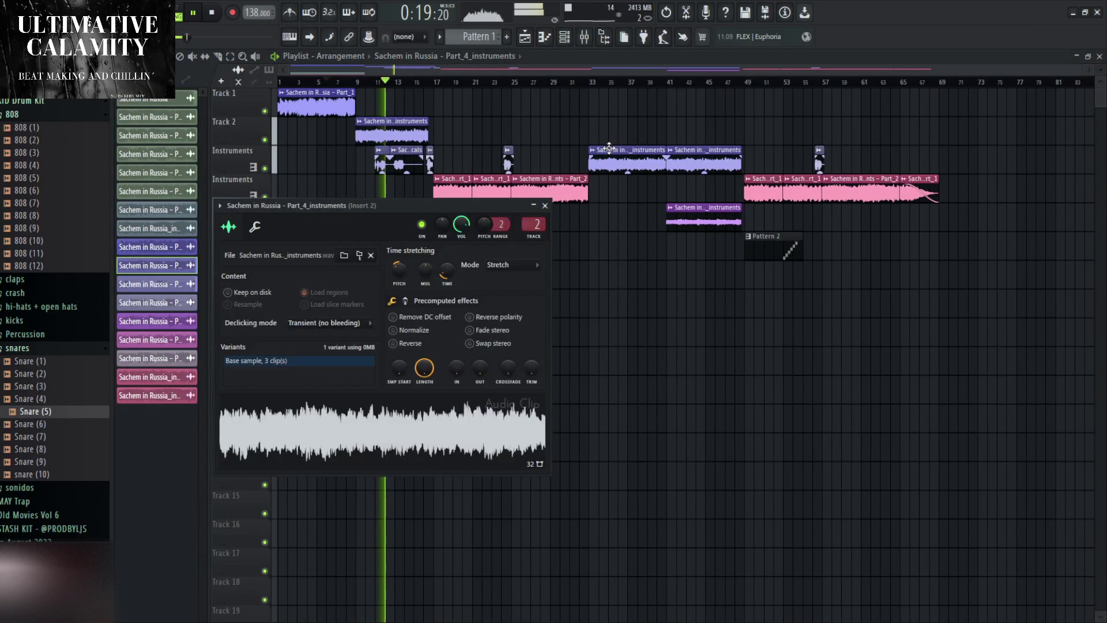
left_click(542, 200)
double_click(529, 187)
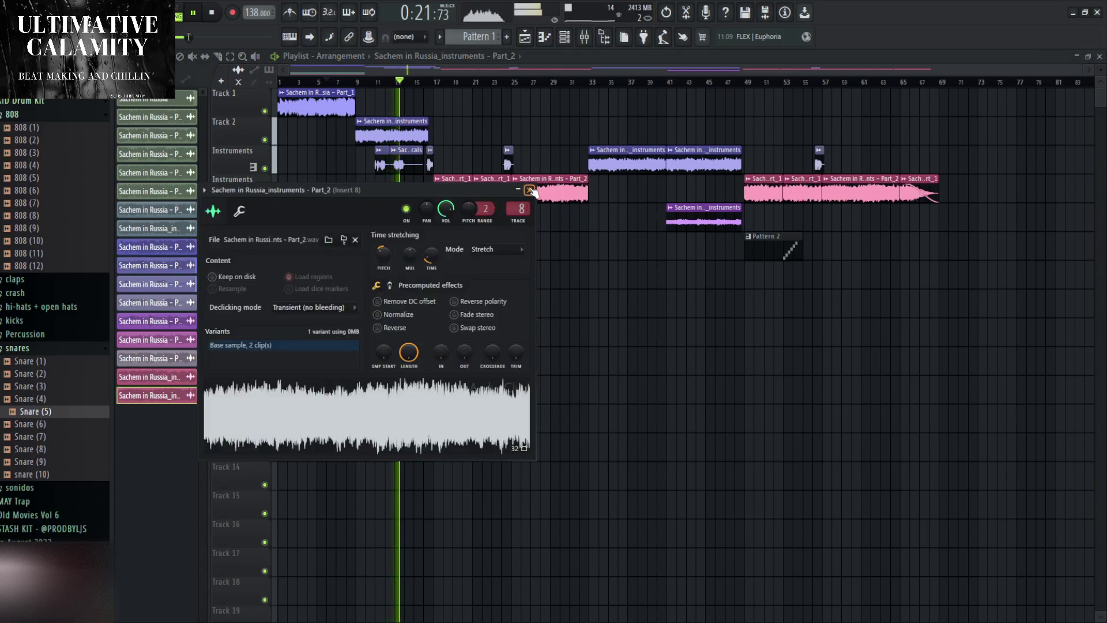
left_click(529, 186)
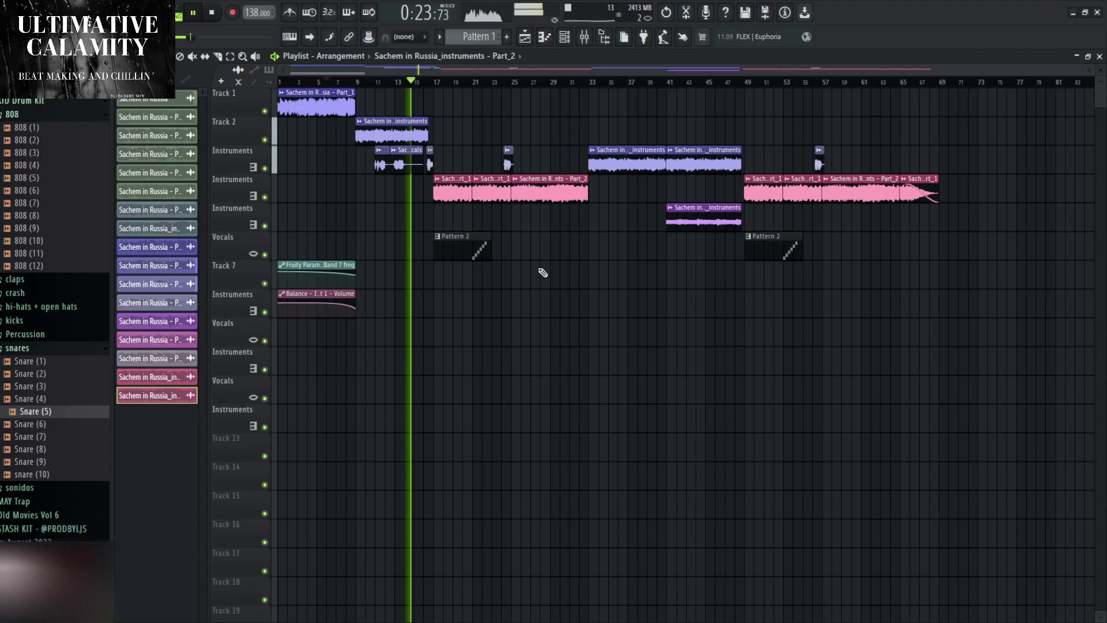
Review the notes and channel of Pattern 2 in the piano roll and return to the playlist.
double_click(471, 241)
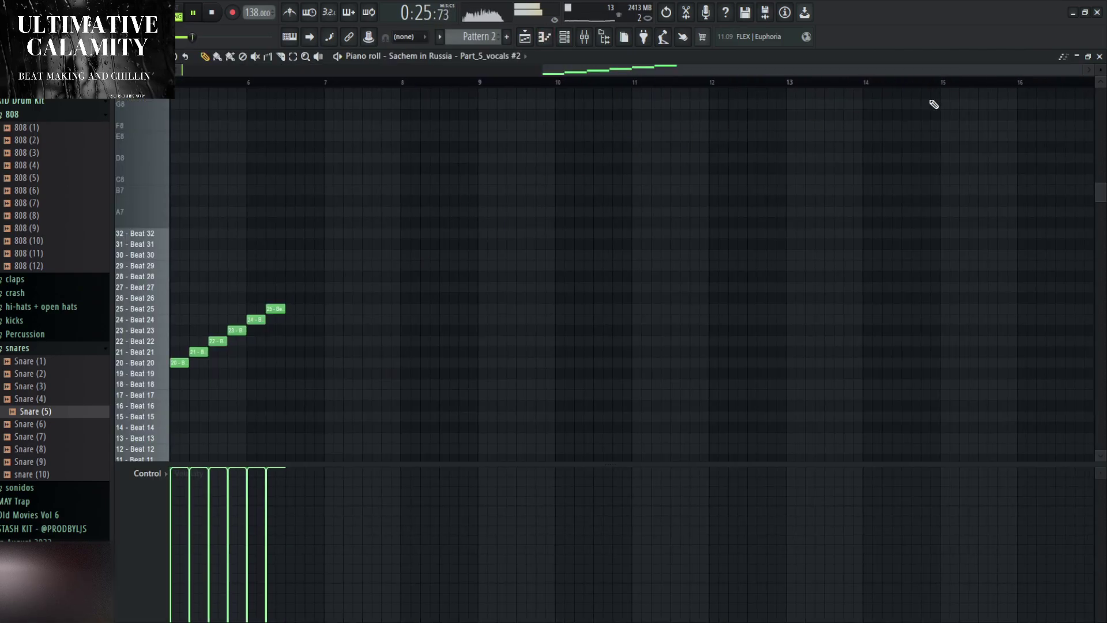
left_click(1100, 56)
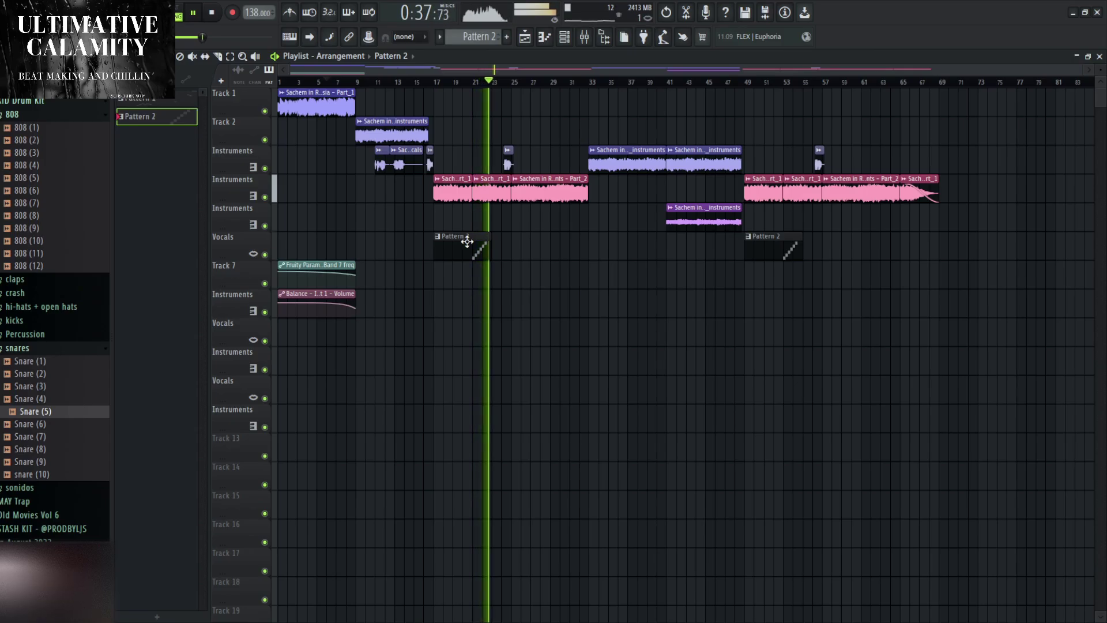
double_click(453, 242)
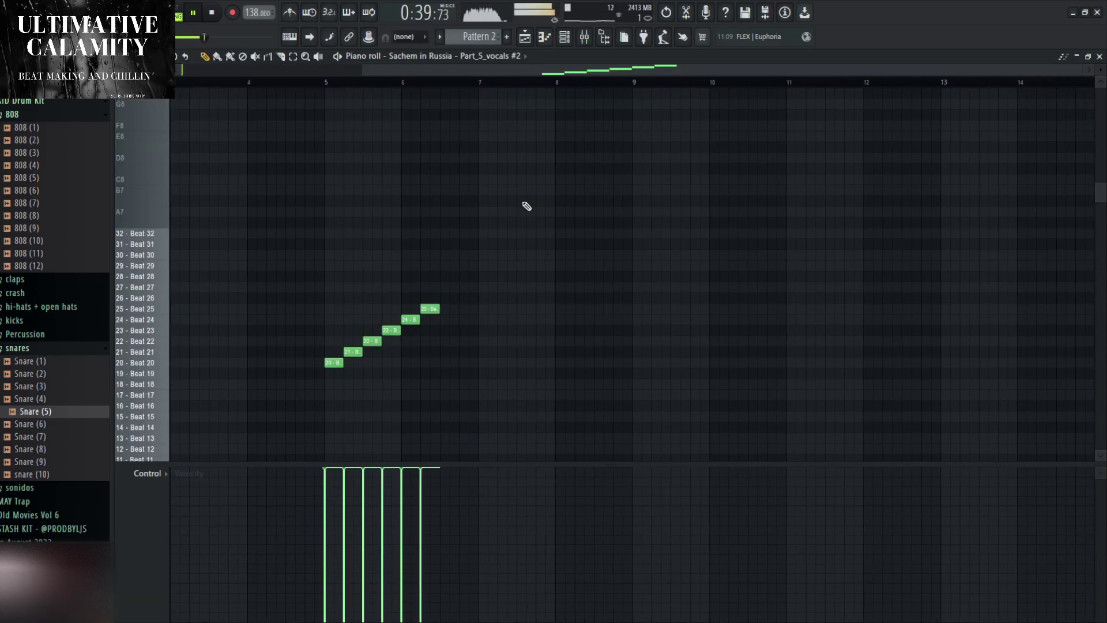
left_click(1100, 57)
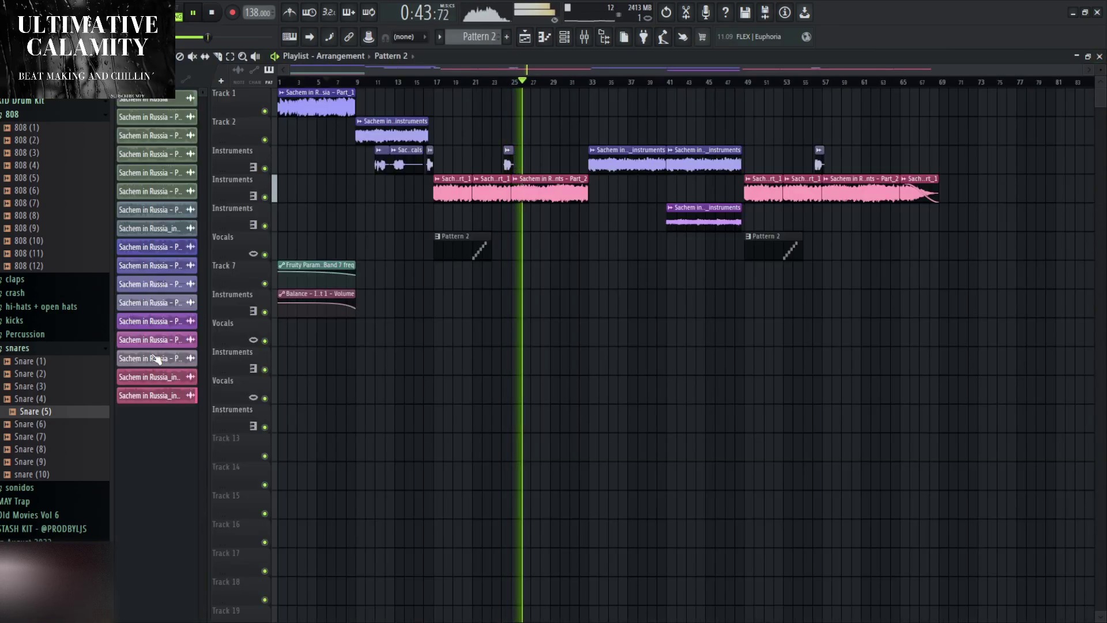
Pick Part_5_vocals as the active playlist clip.
left_click(155, 309)
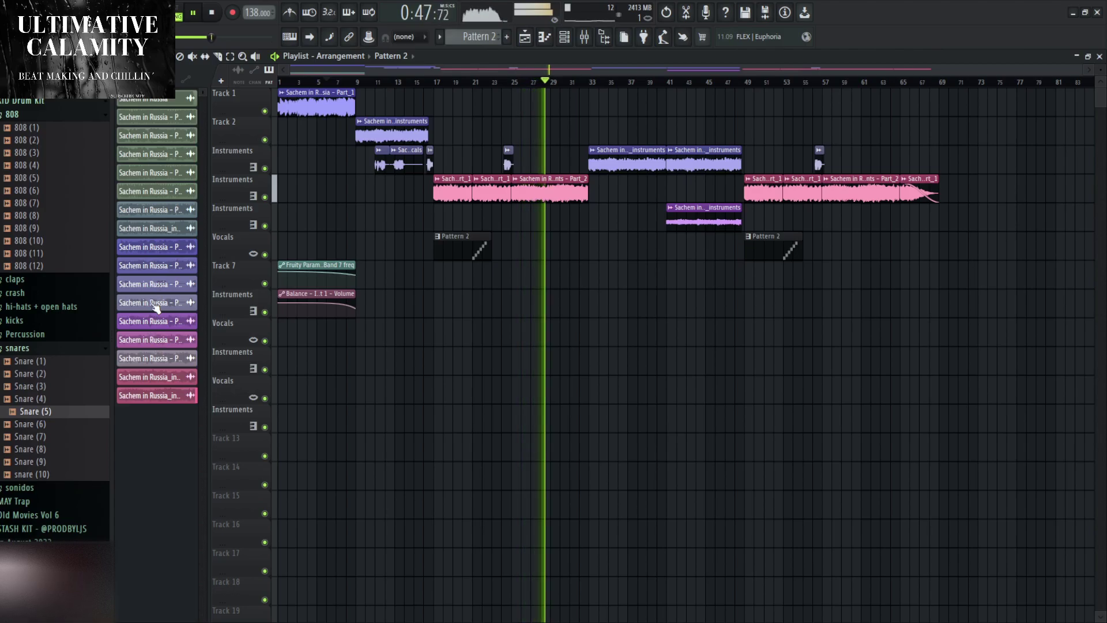
double_click(155, 307)
left_click(466, 129)
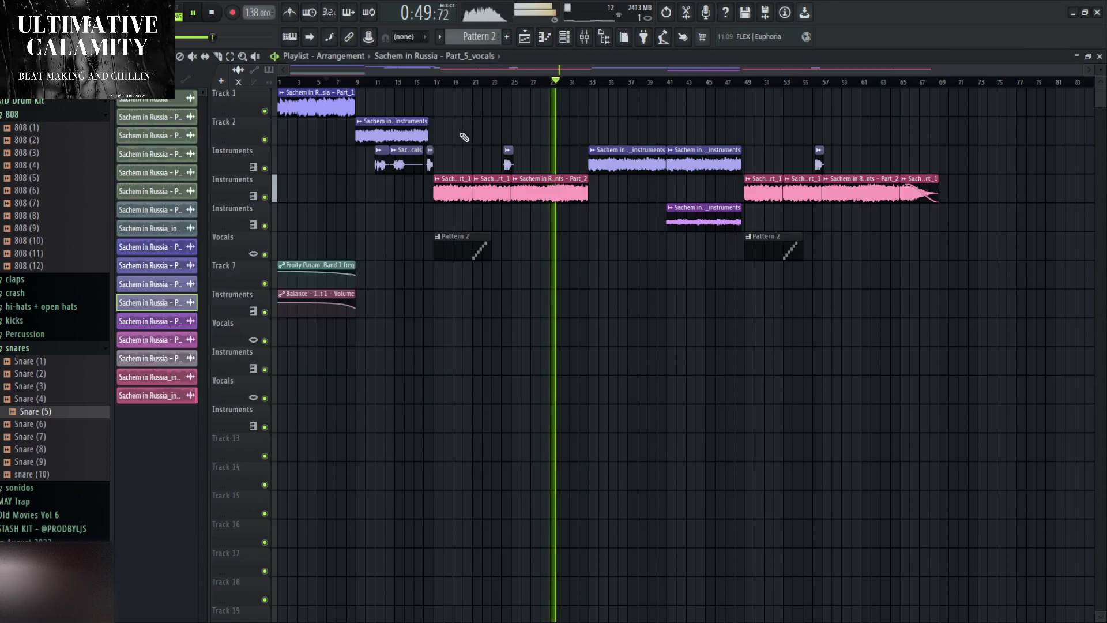
Temporarily solo the Vocals track, play it from about bar 21, and inspect its mixer insert and channel routing.
right_click(265, 252)
left_click(478, 81)
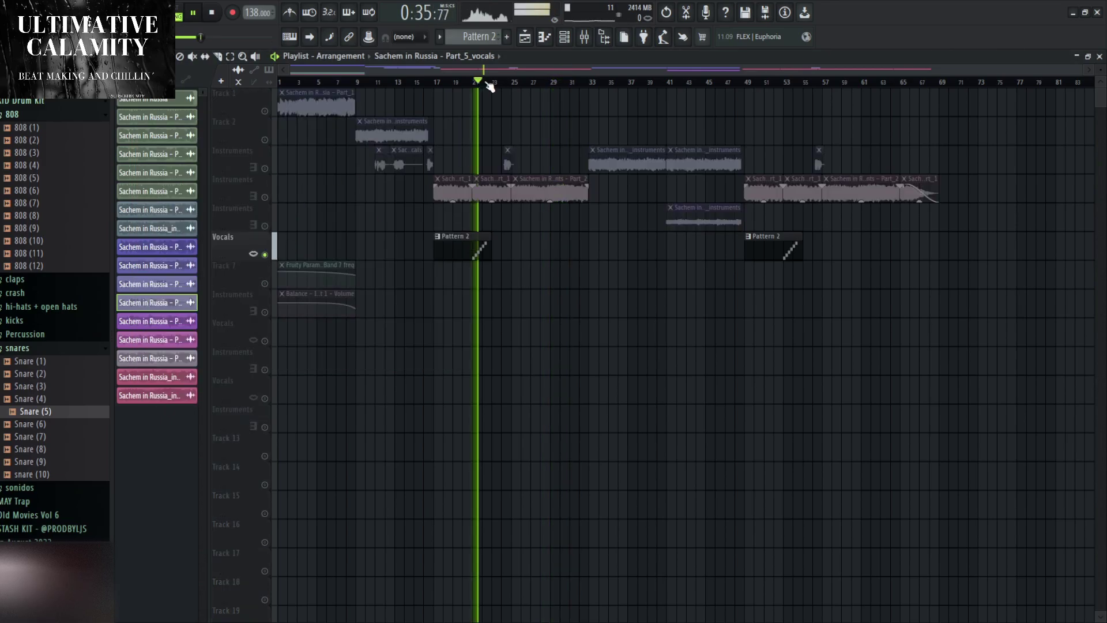
left_click(589, 44)
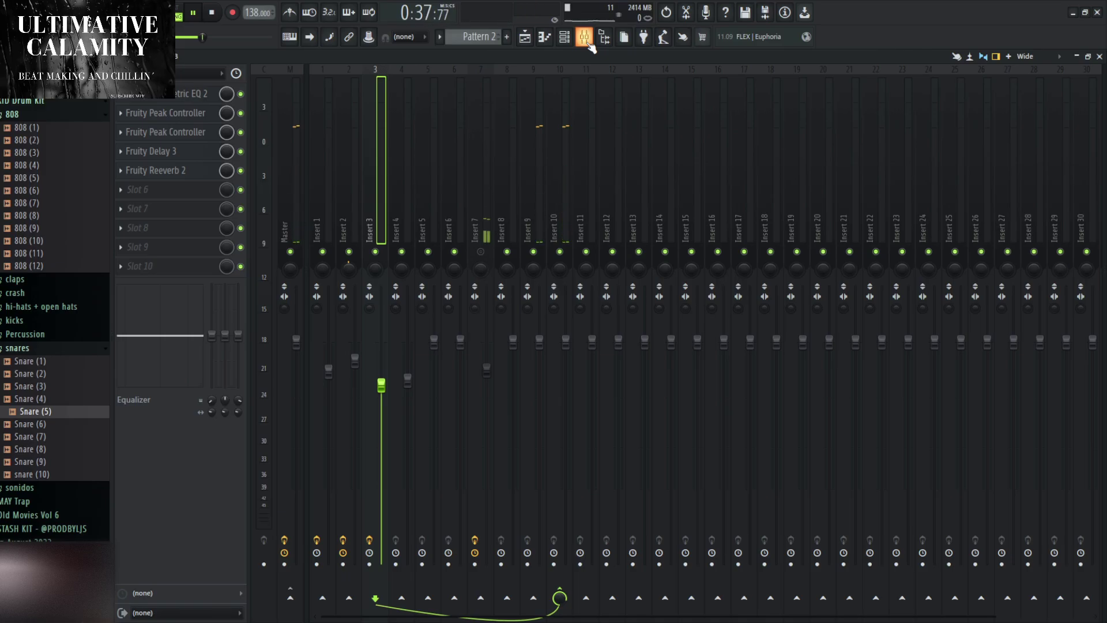
left_click(529, 141)
left_click(549, 145)
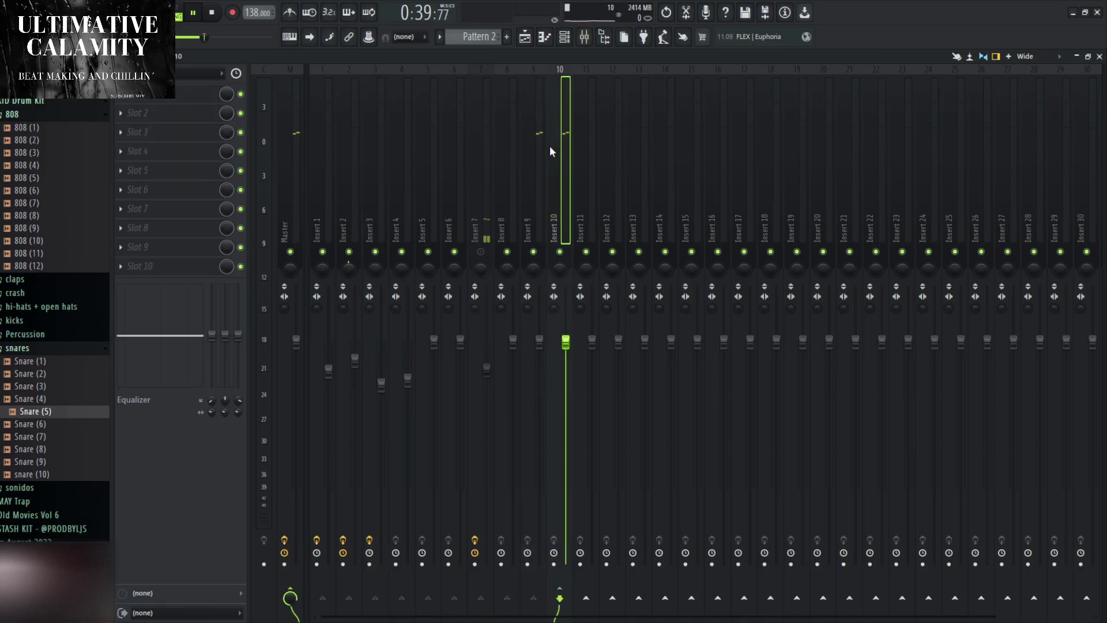
left_click(212, 12)
key("space")
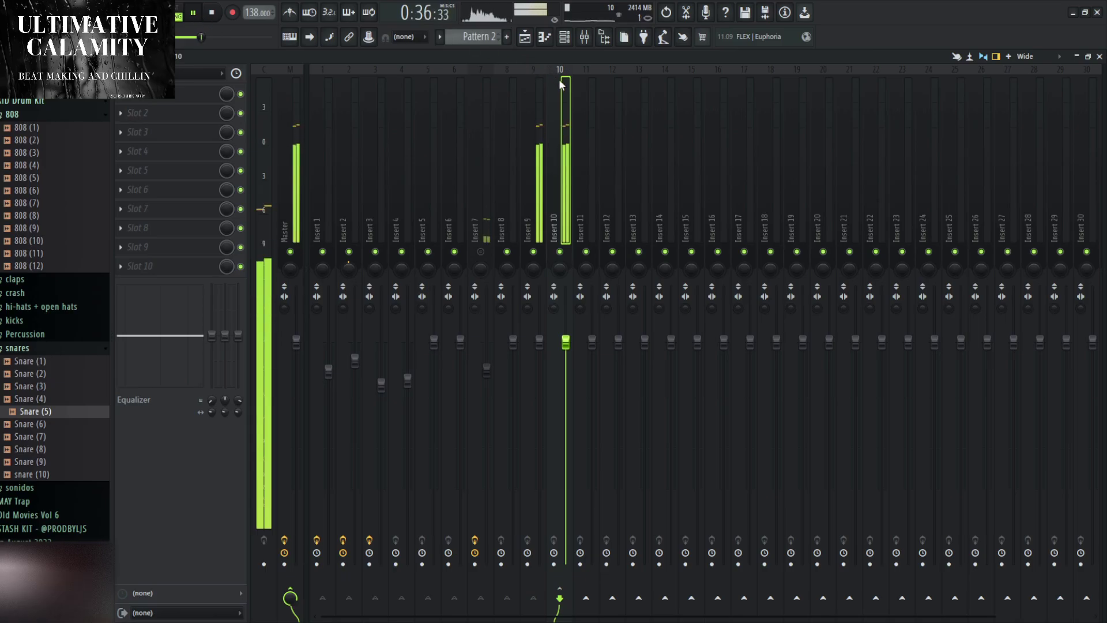
left_click(564, 37)
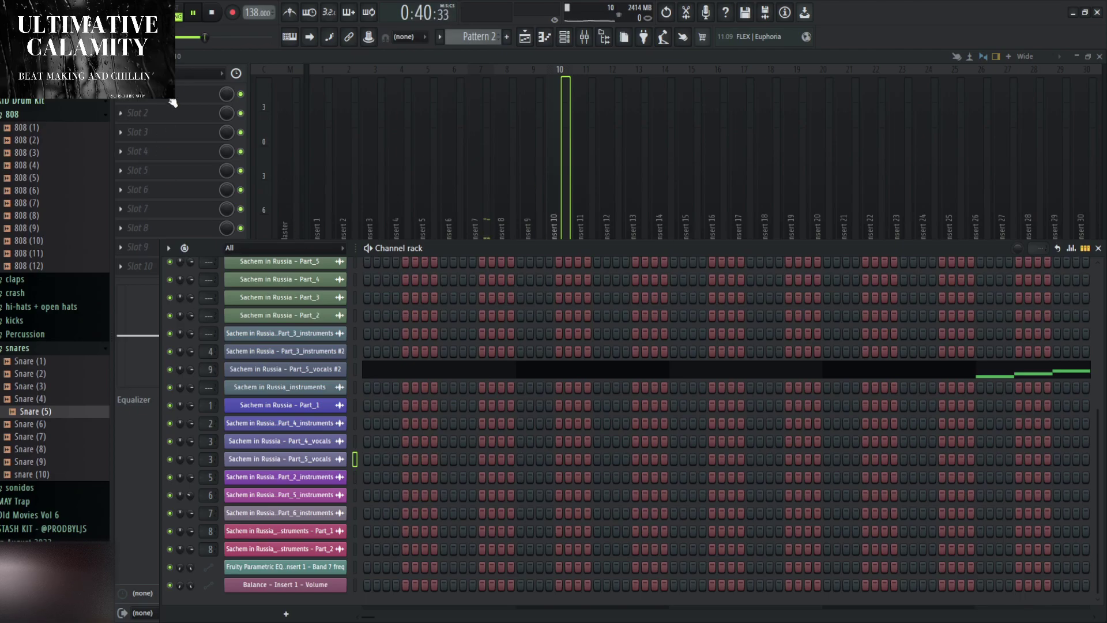
left_click(1100, 56)
Restart playback from about bar 13 and route the Part_5_vocals #2 channel to mixer Insert 3.
left_click(399, 84)
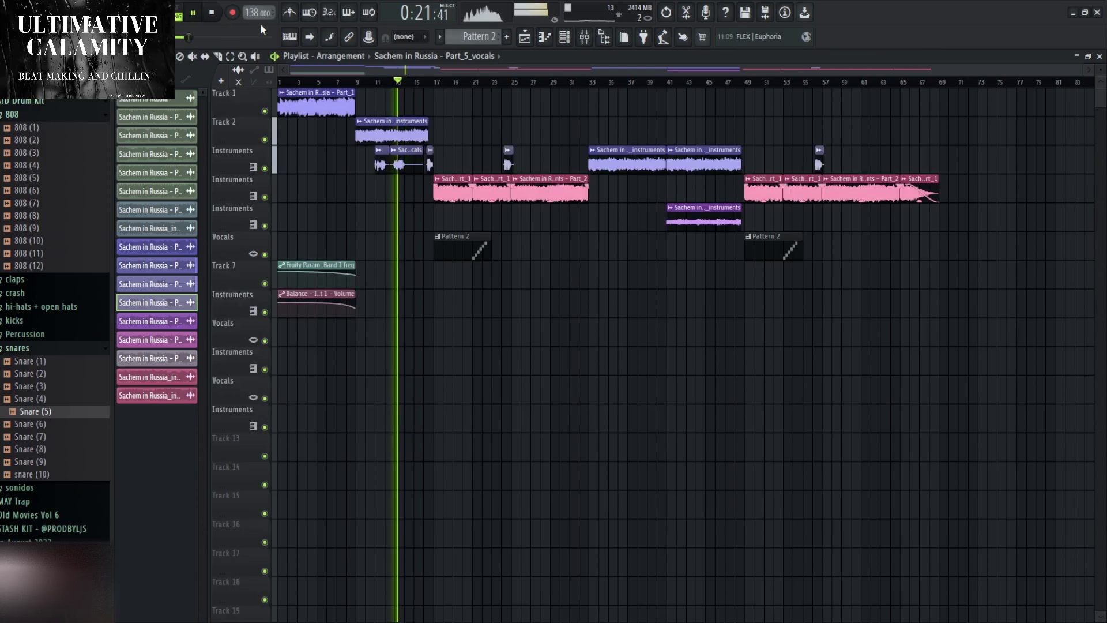
left_click(584, 36)
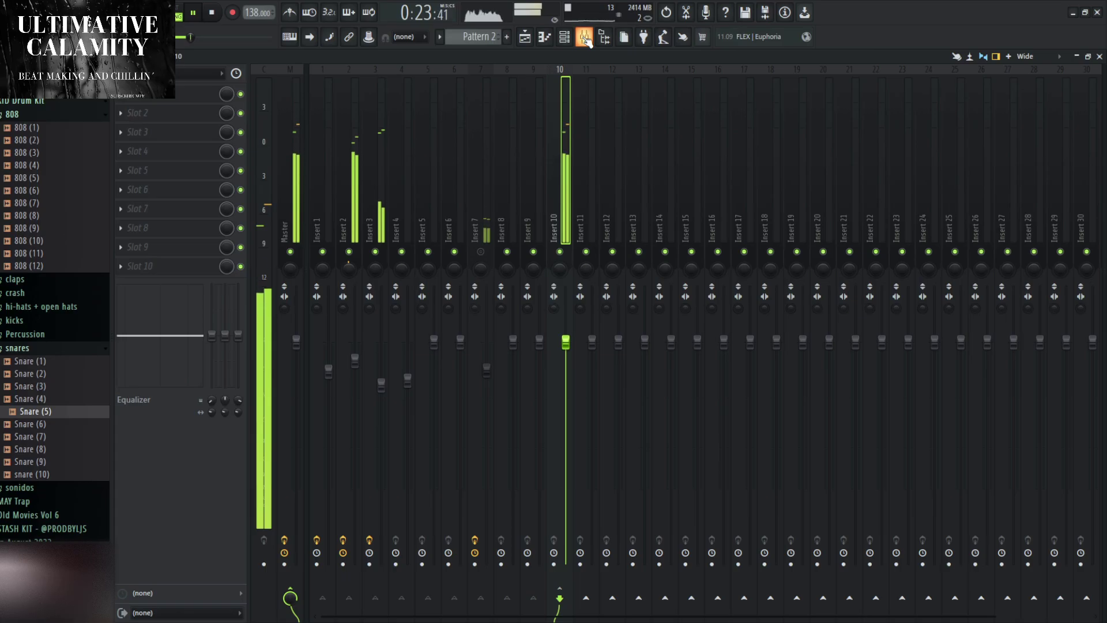
left_click(568, 38)
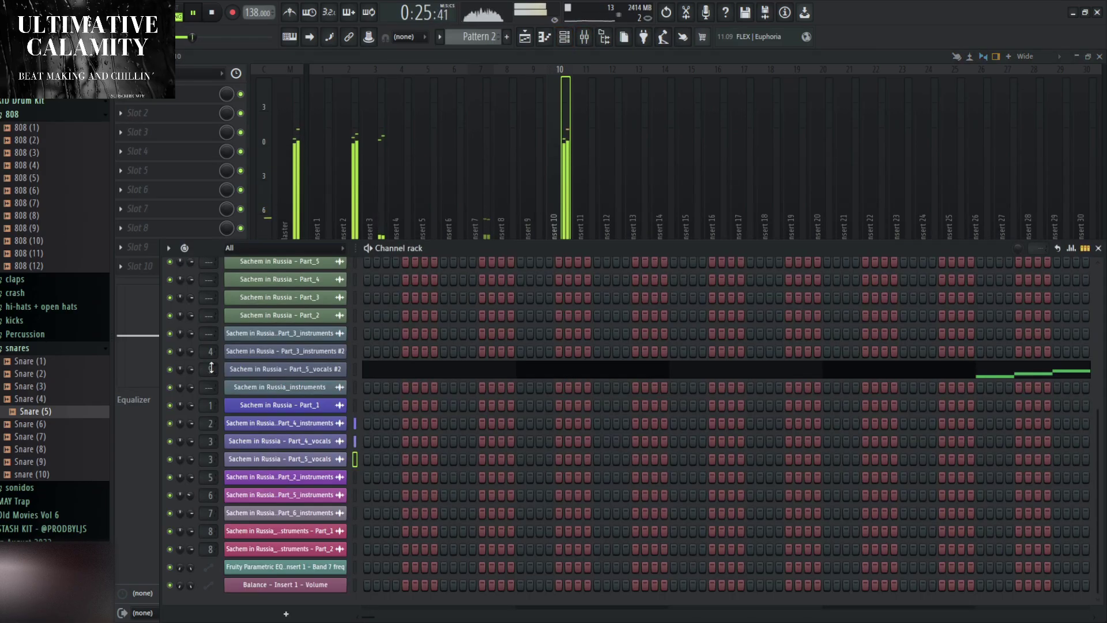
left_click_drag(211, 369, 211, 367)
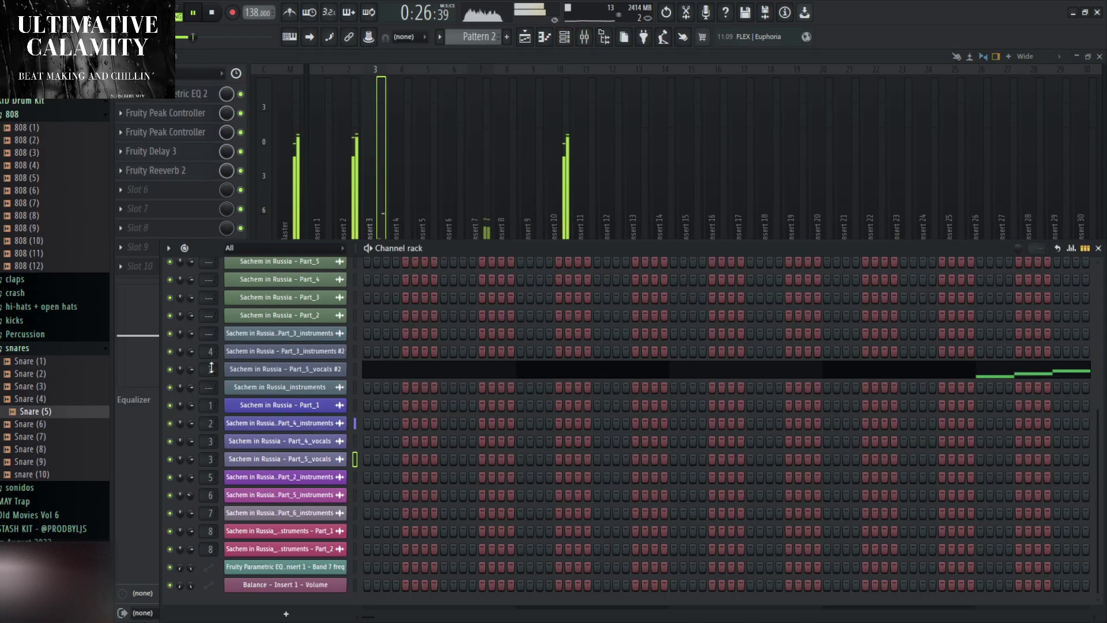
left_click(1100, 56)
left_click(1098, 248)
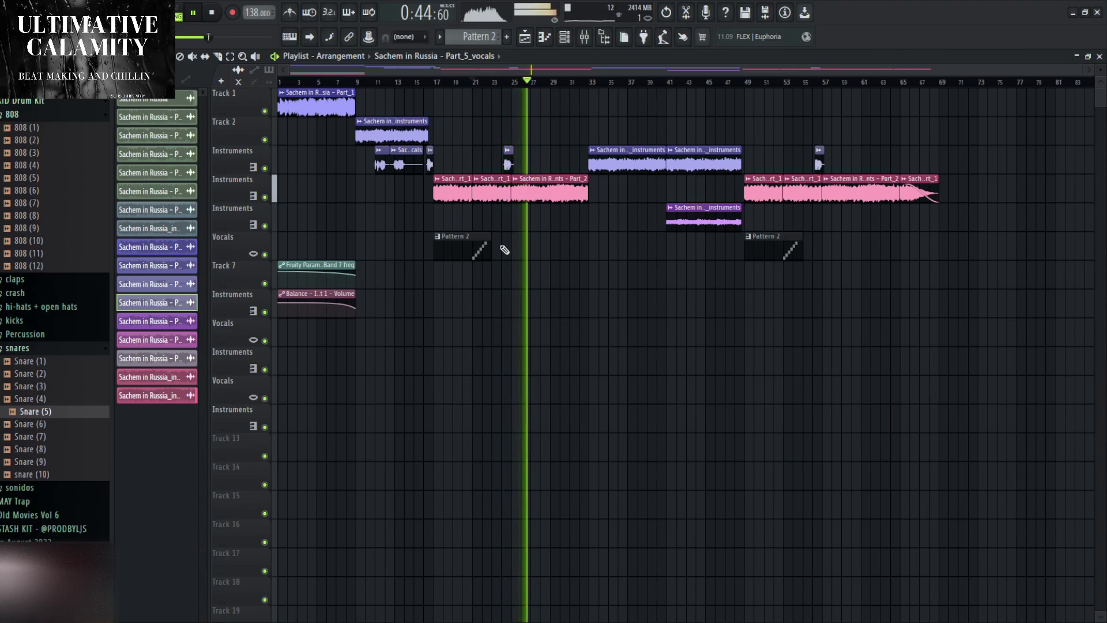
Extend the end of the Part_5_vocals clip near bar 24 to about bar 32.
scroll(504, 249, "up", 6)
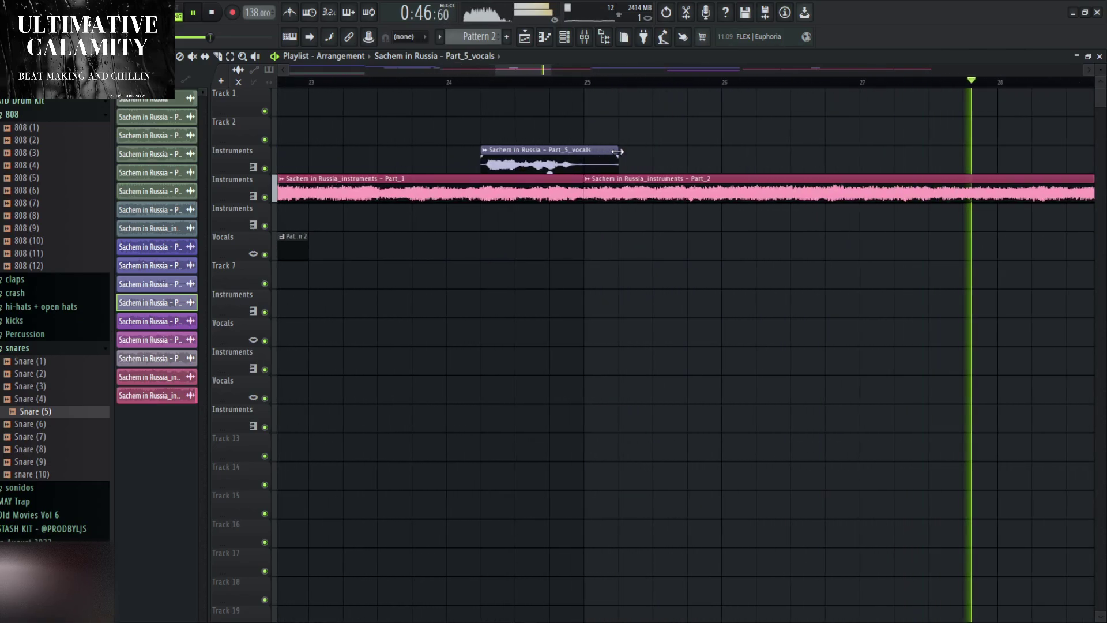
left_click_drag(618, 151, 998, 151)
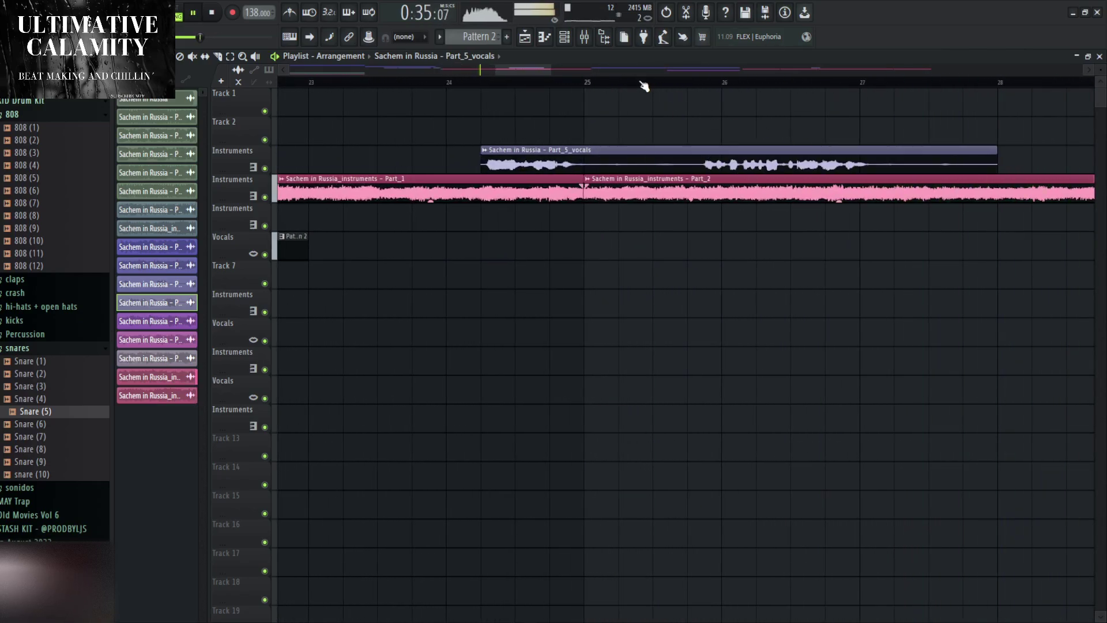
scroll(616, 297, "down", 3)
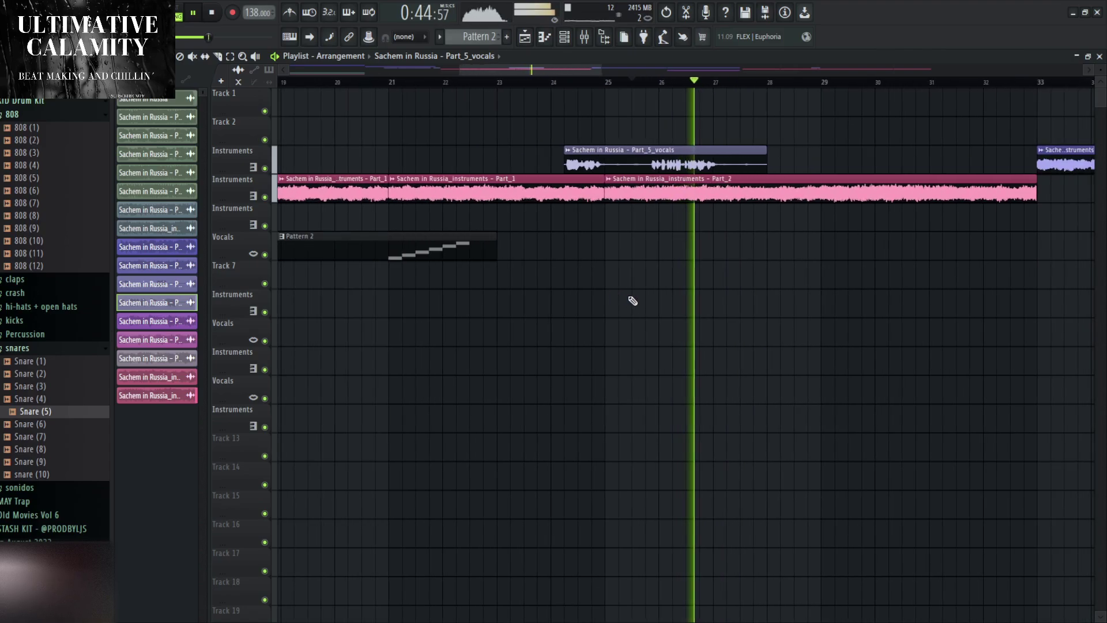
scroll(630, 301, "down", 2)
left_click_drag(721, 150, 852, 148)
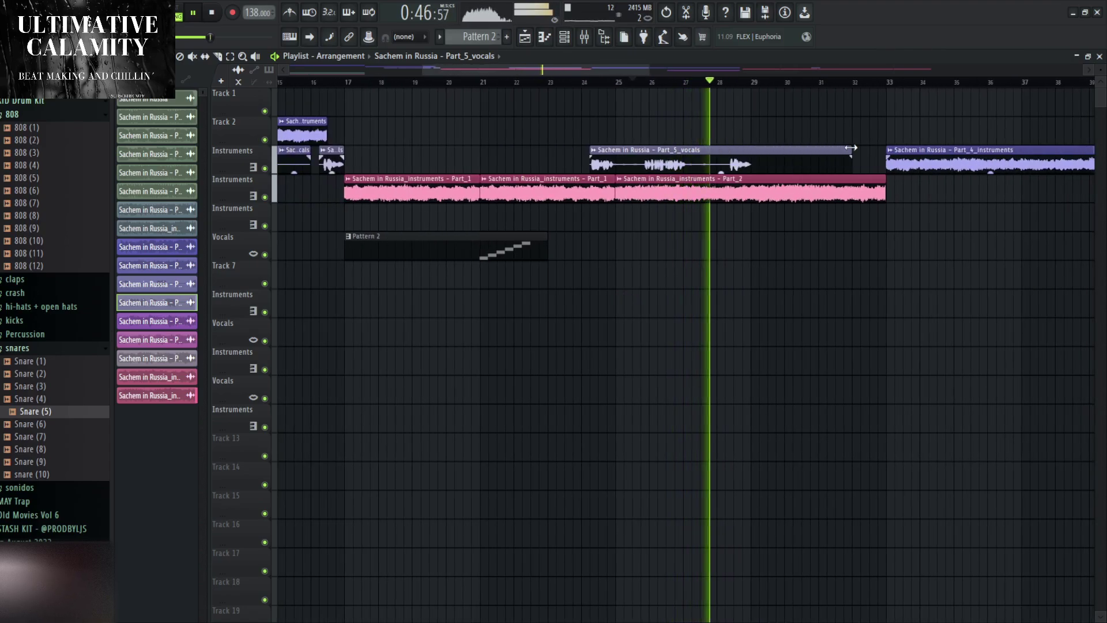
Play the extended Part_5_vocals clip, trim its end to bar 29, and shift it about a quarter bar later.
left_click(632, 83)
left_click(724, 84)
left_click_drag(847, 149, 751, 155)
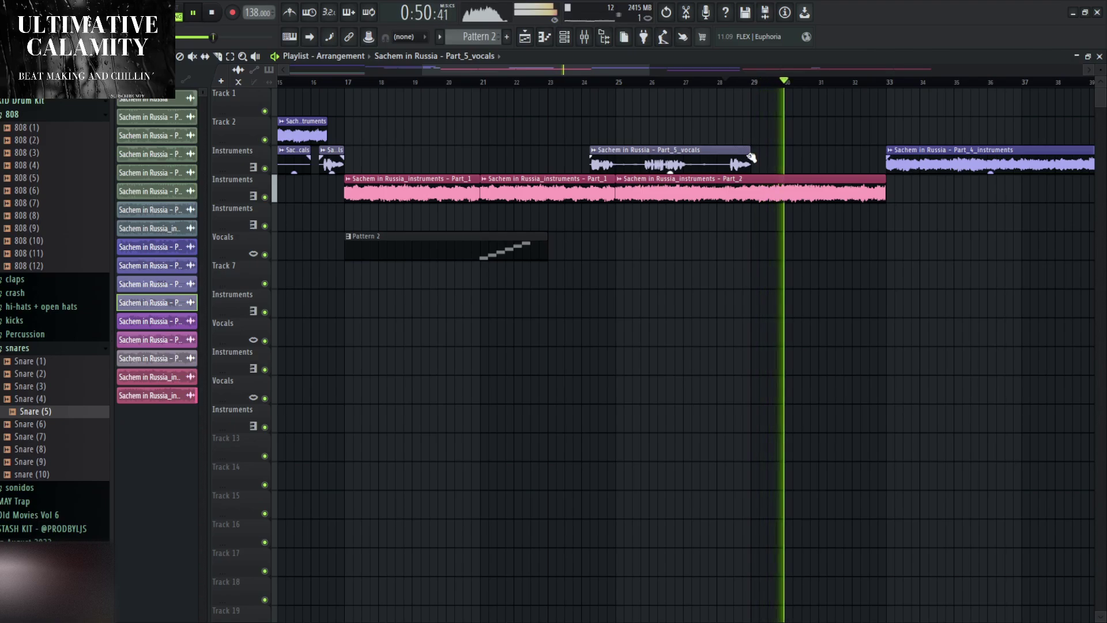
mouse_move(673, 153)
left_mouse_down()
mouse_move(724, 156)
mouse_move(688, 155)
left_mouse_up()
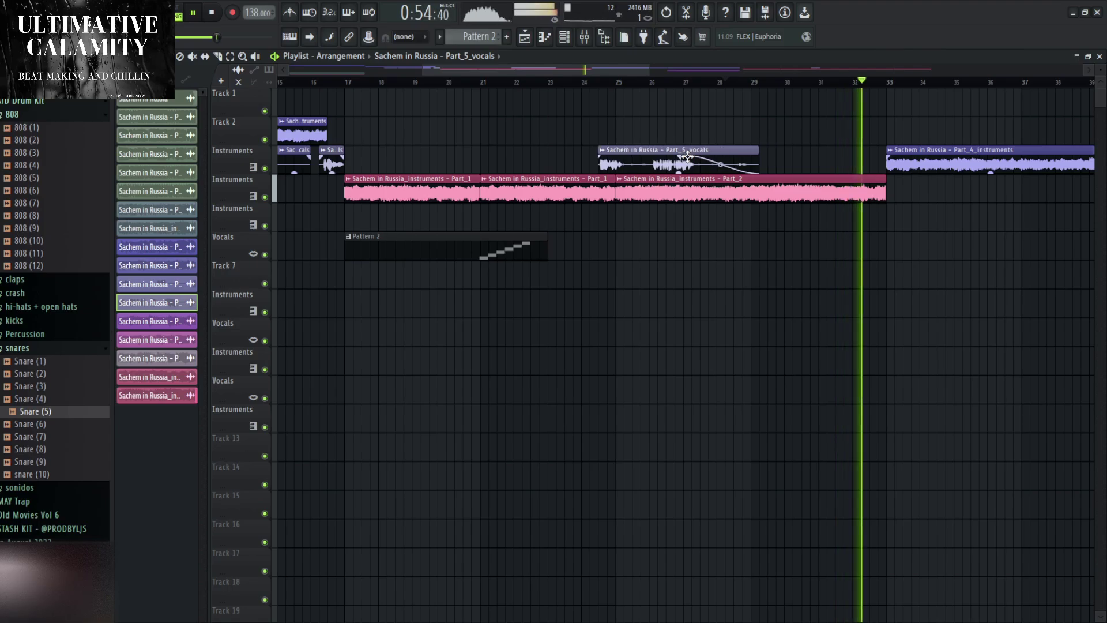
Extend the second Part_5_vocals clip, starting near bar 56, to about bar 61.
scroll(660, 287, "down", 6)
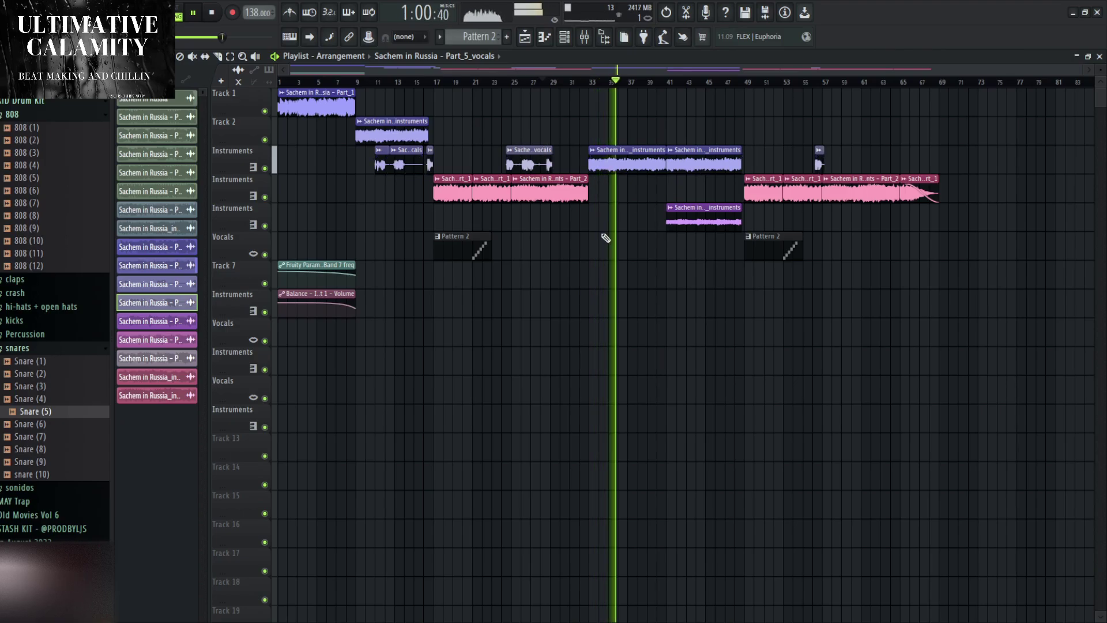
scroll(603, 232, "up", 2)
scroll(868, 187, "up", 2)
scroll(915, 297, "down", 4)
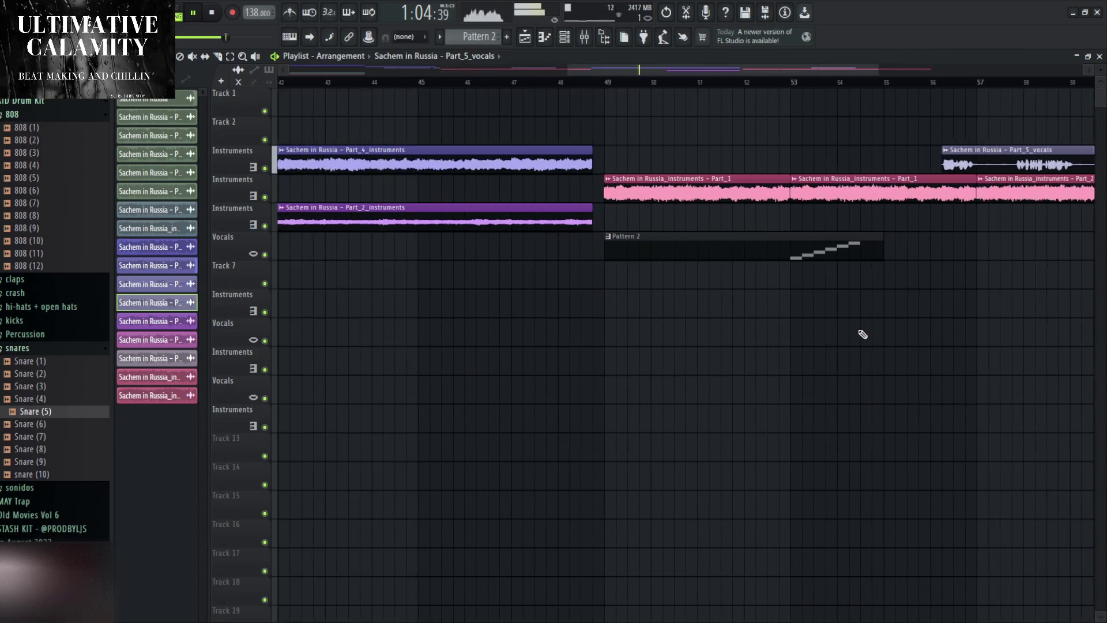
scroll(311, 271, "up", 2)
Play the arrangement from about bar 12 and select the first Pattern 2 clip.
left_click(470, 82)
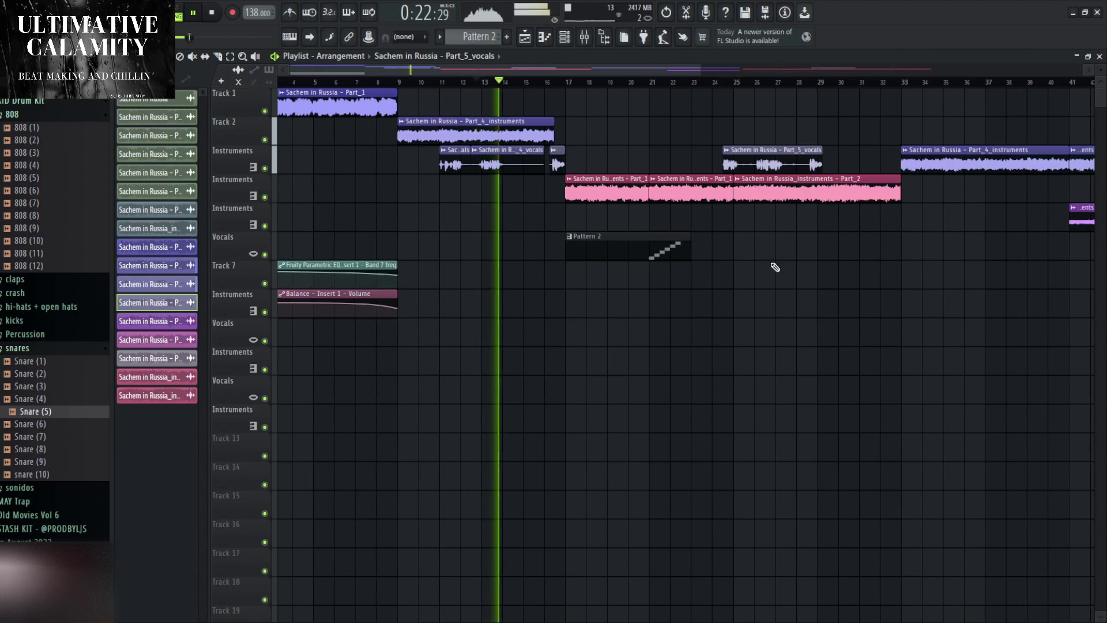
scroll(680, 279, "up", 2)
scroll(640, 259, "down", 4)
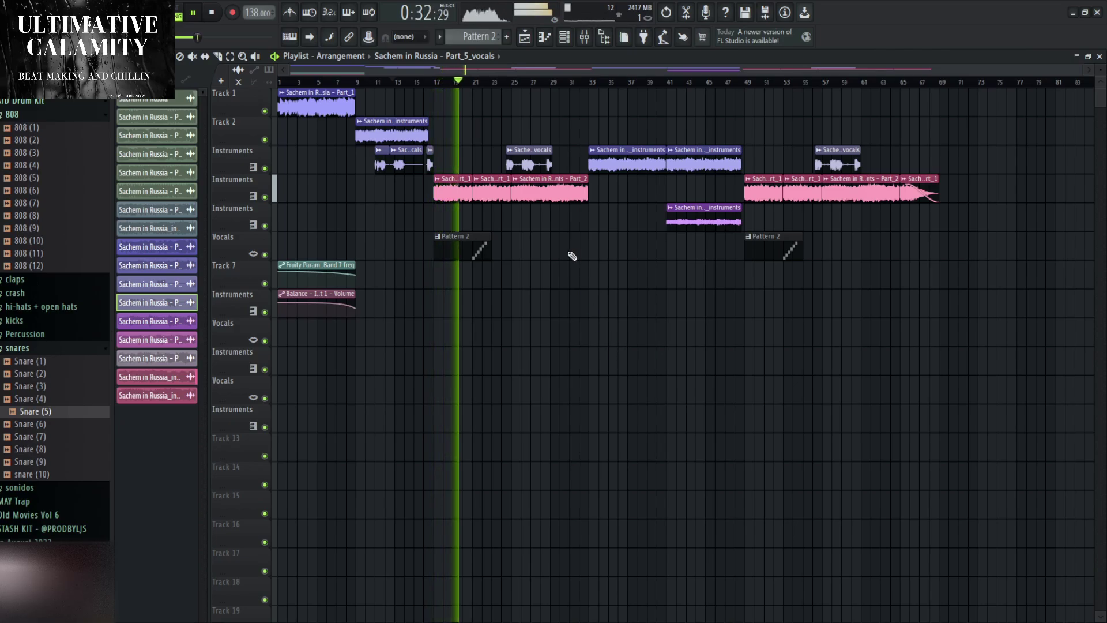
left_click(488, 257)
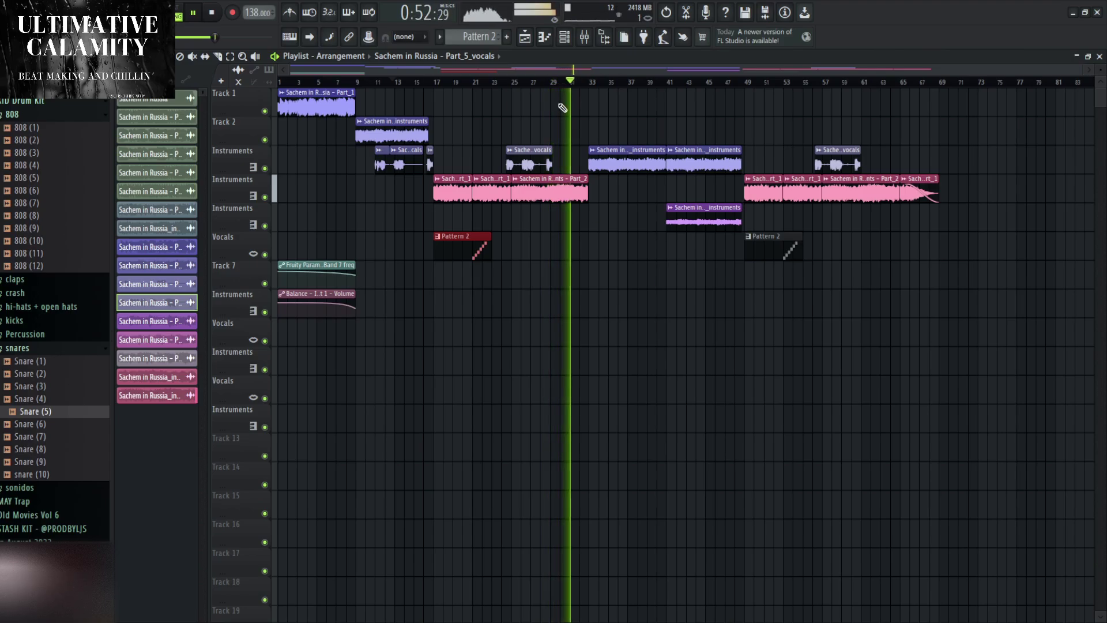
Inspect Insert 7 and Insert 10 in the mixer during playback and return to the playlist.
left_click(583, 38)
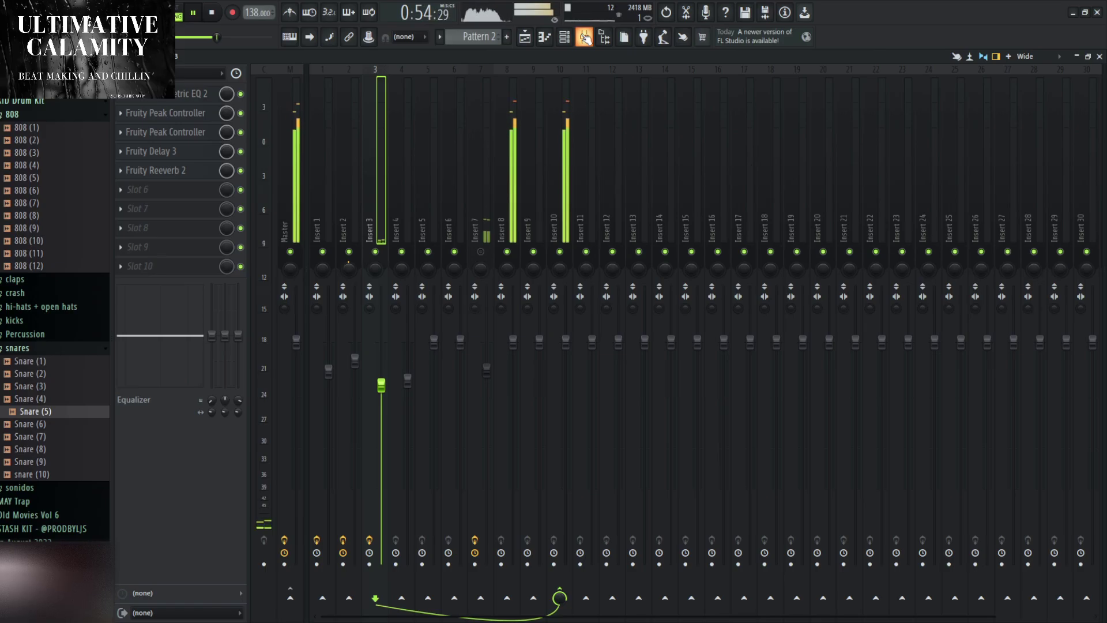
left_click(486, 233)
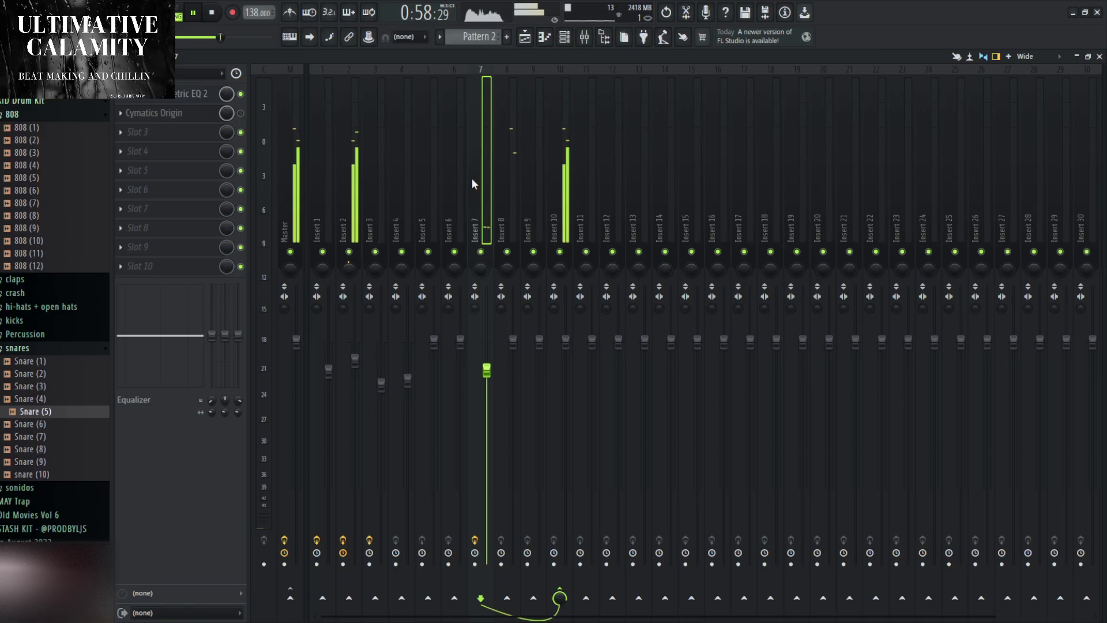
left_click(429, 184)
left_click(552, 172)
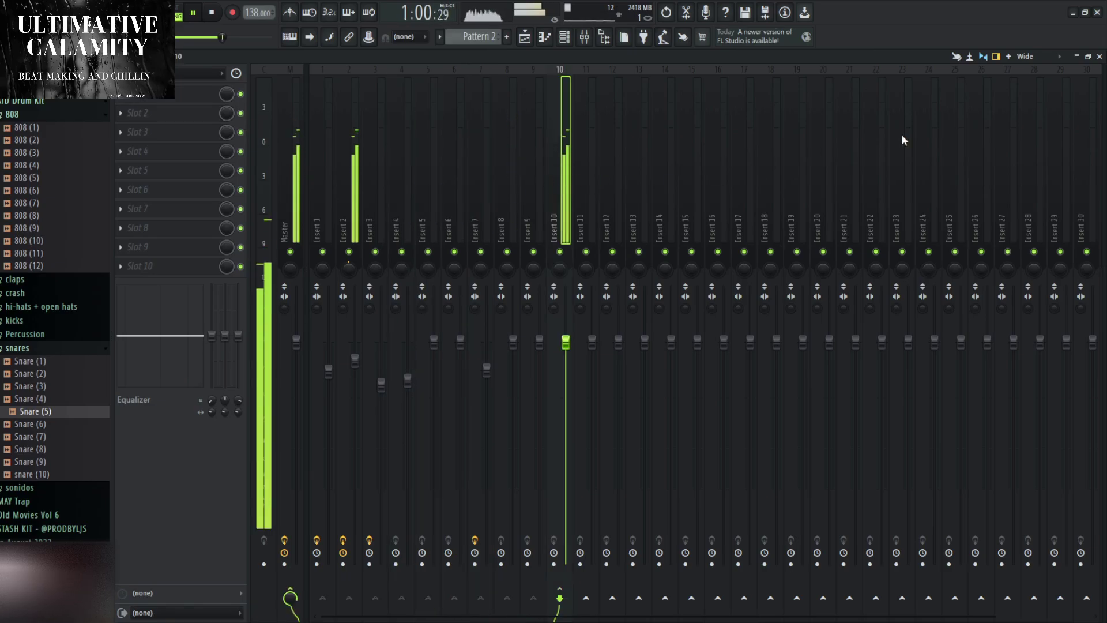
left_click(1100, 56)
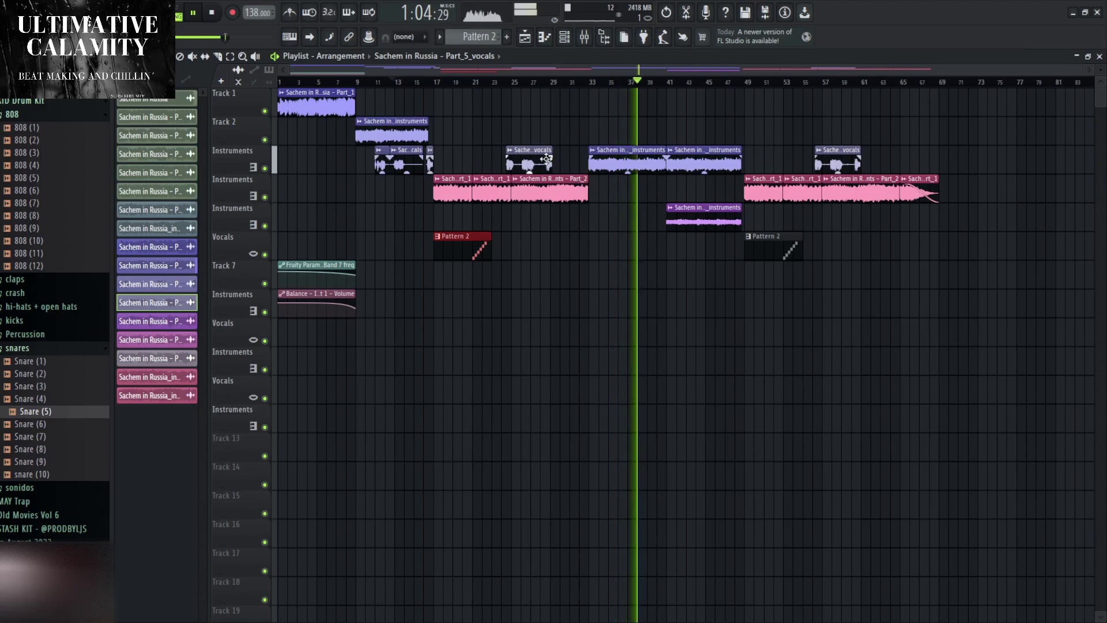
Restart playback near bar 17 and lower the volume of mixer Insert 8.
left_click(440, 84)
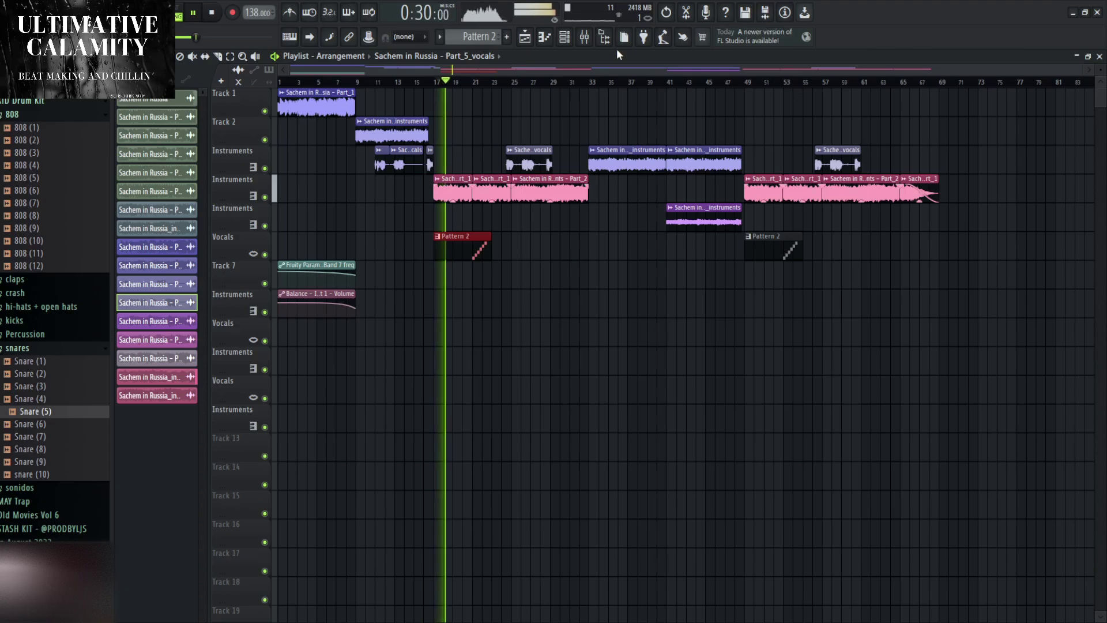
key("F9")
left_click_drag(512, 342, 513, 385)
Add Fruity Parametric EQ 2 to Insert 8's first slot, load the 20Hz + 18kHz cut preset, and adjust its high-cut and low-cut frequencies.
scroll(51, 312, "down", 15)
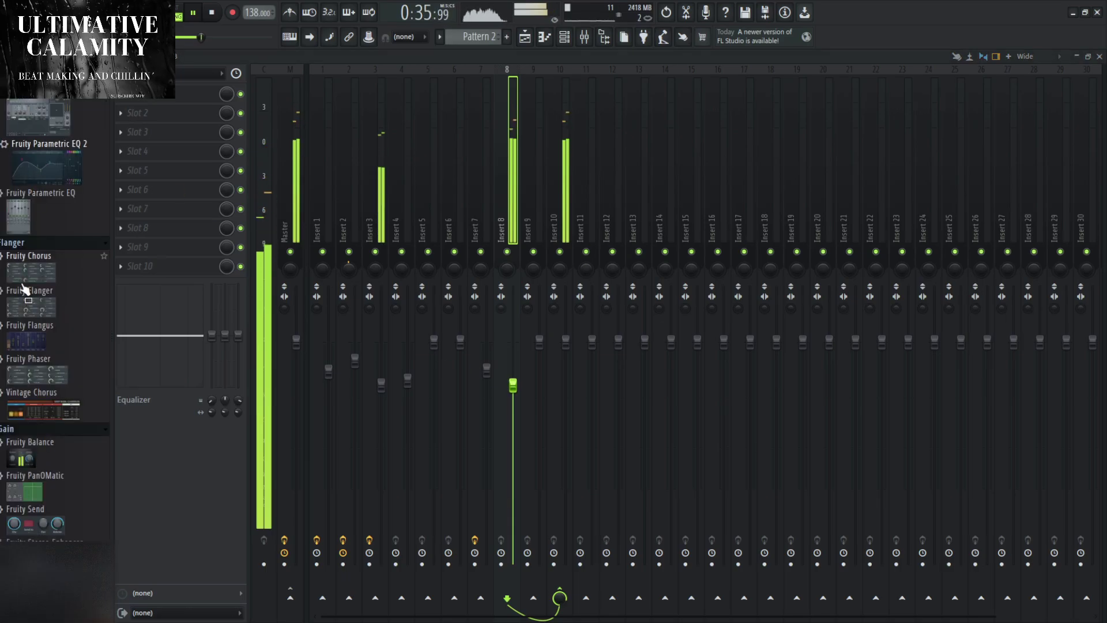
left_click_drag(51, 312, 173, 93)
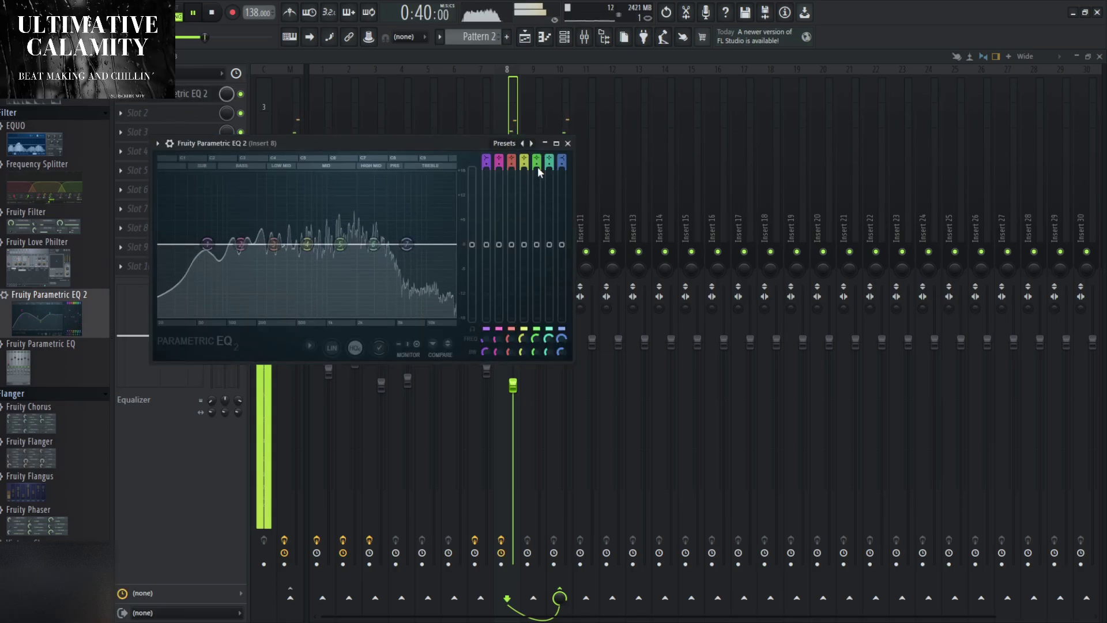
left_click(531, 143)
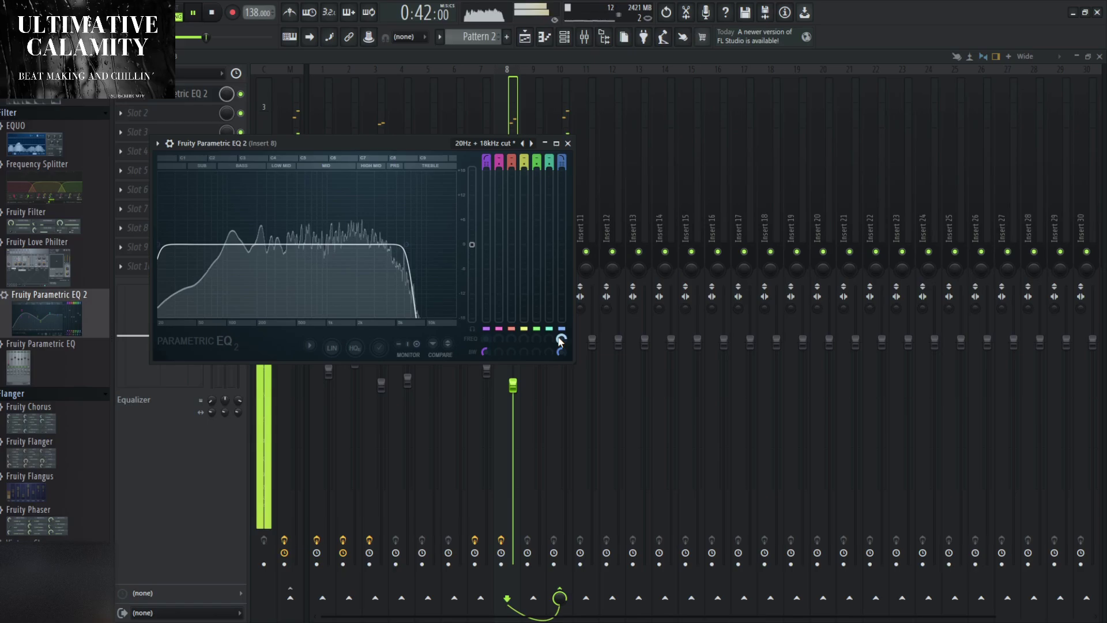
left_click_drag(406, 244, 420, 244)
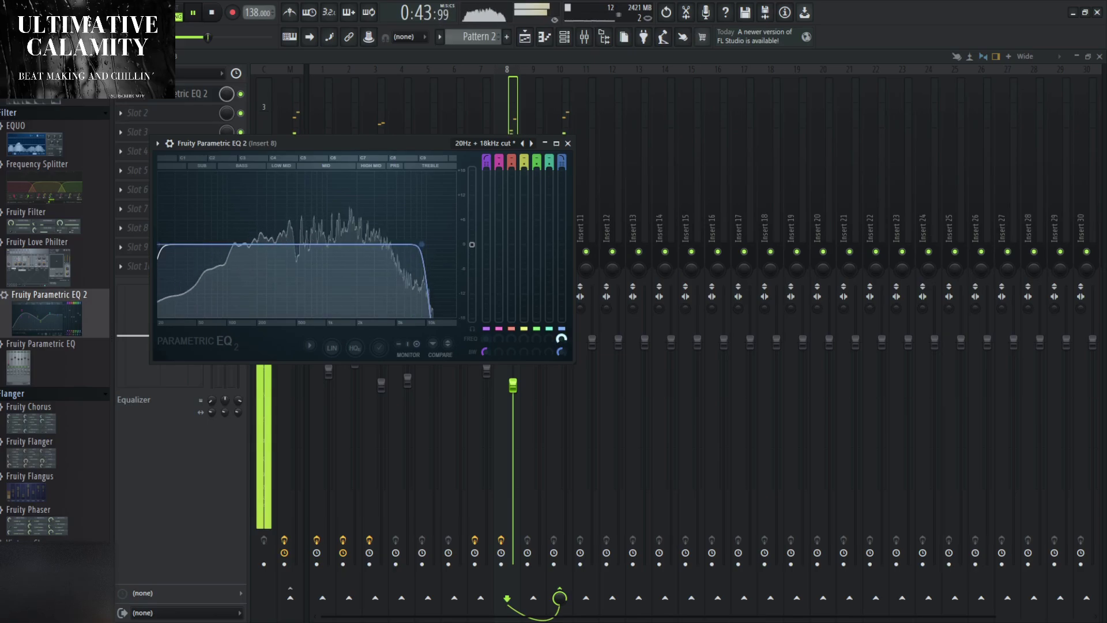
mouse_move(488, 158)
left_mouse_down()
mouse_move(530, 158)
mouse_move(508, 159)
left_mouse_up()
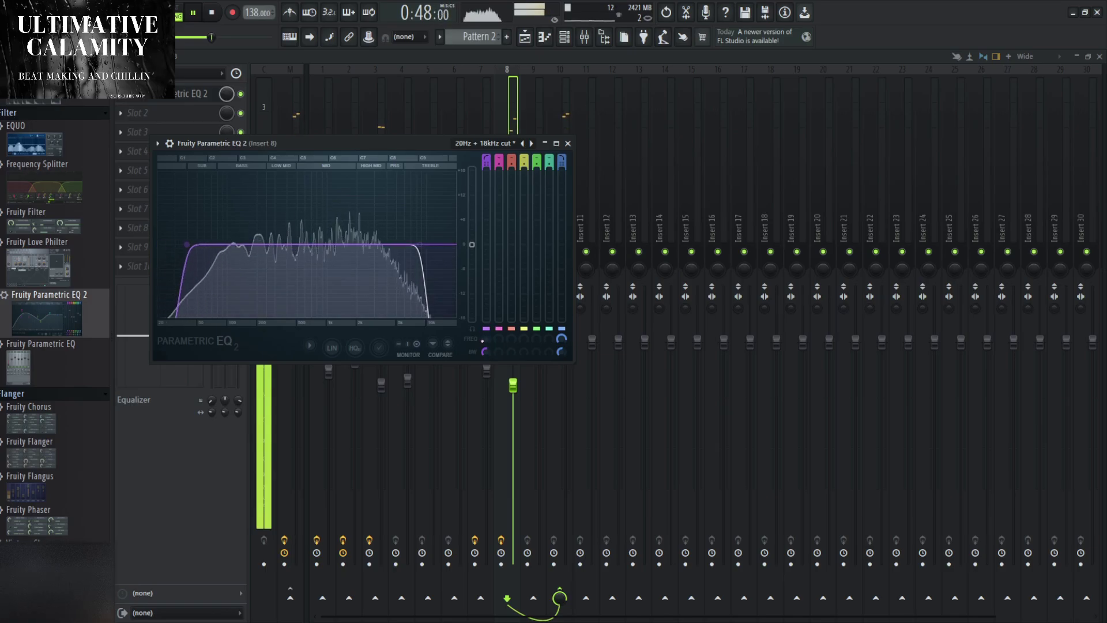
left_click(568, 143)
Add a second Fruity Parametric EQ 2 to Insert 8 and make band 1 a steep low cut.
left_click_drag(70, 316, 156, 113)
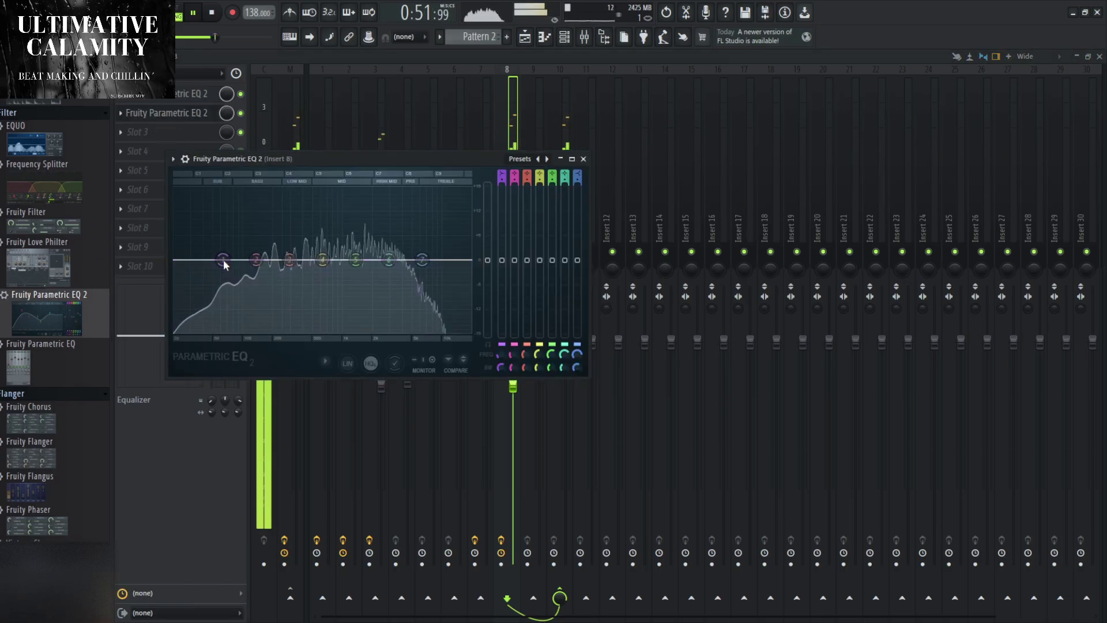
left_click(285, 322)
right_click(225, 263)
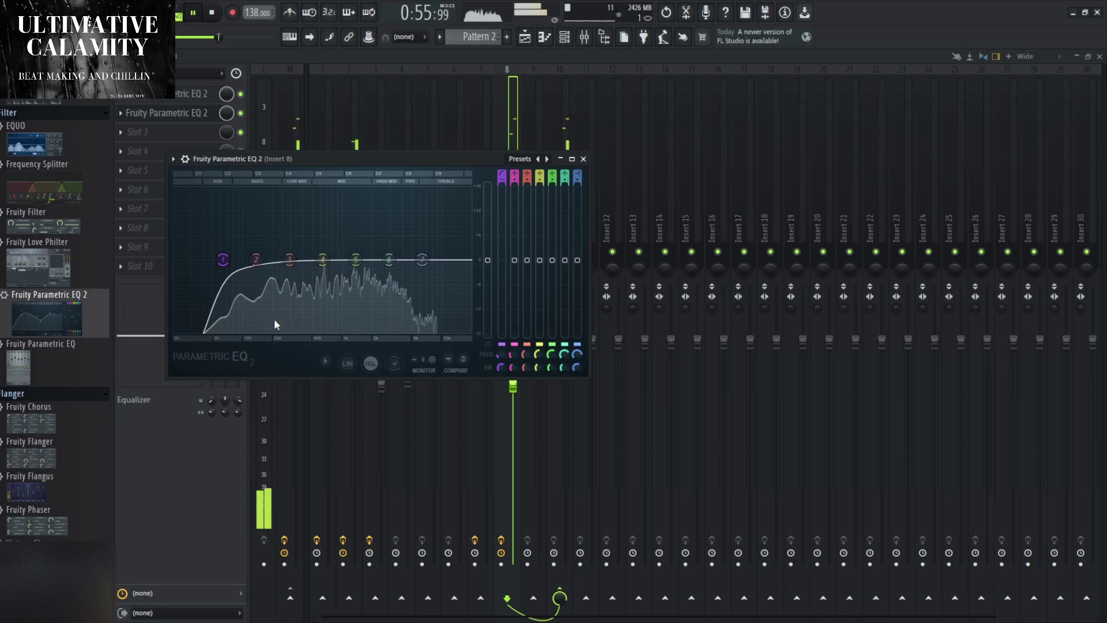
scroll(224, 263, "up", 4)
left_click_drag(222, 260, 229, 259)
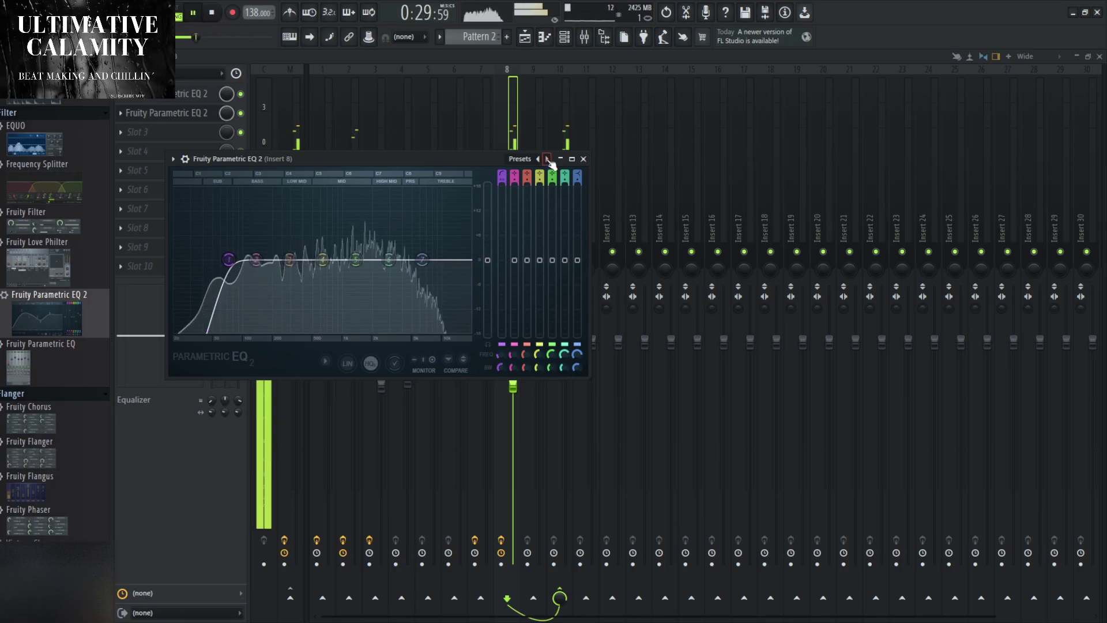
left_click(583, 159)
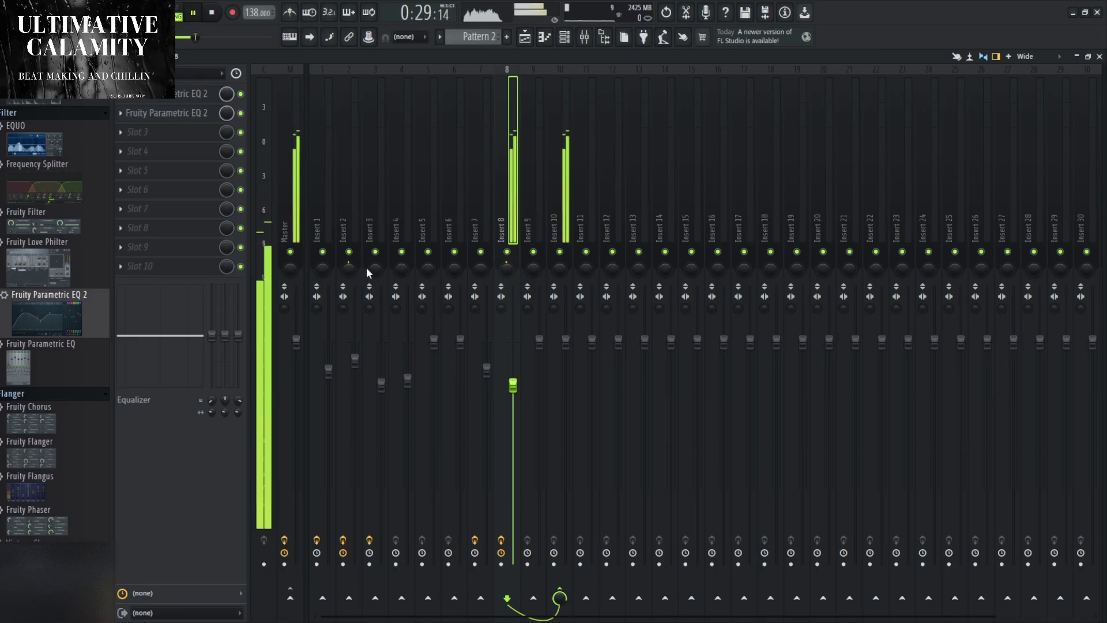
Find Guitar Rig 7 among the effect plugins, load it into slot 4 of Insert 8, reduce its mix level, and return to the playlist.
scroll(35, 329, "down", 4)
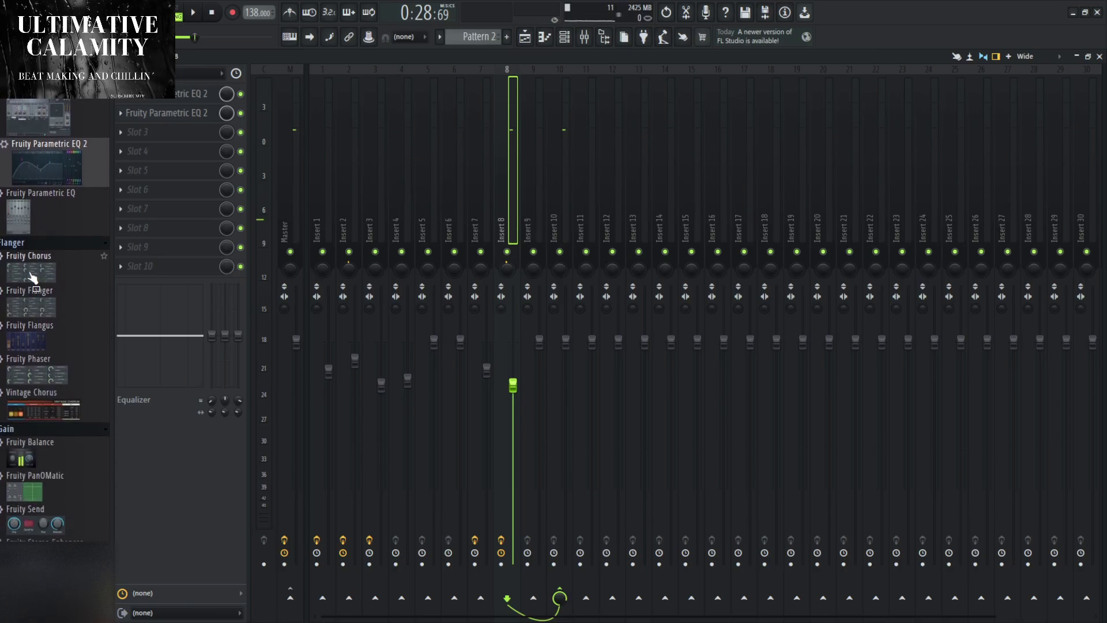
scroll(31, 279, "down", 2)
scroll(35, 265, "up", 15)
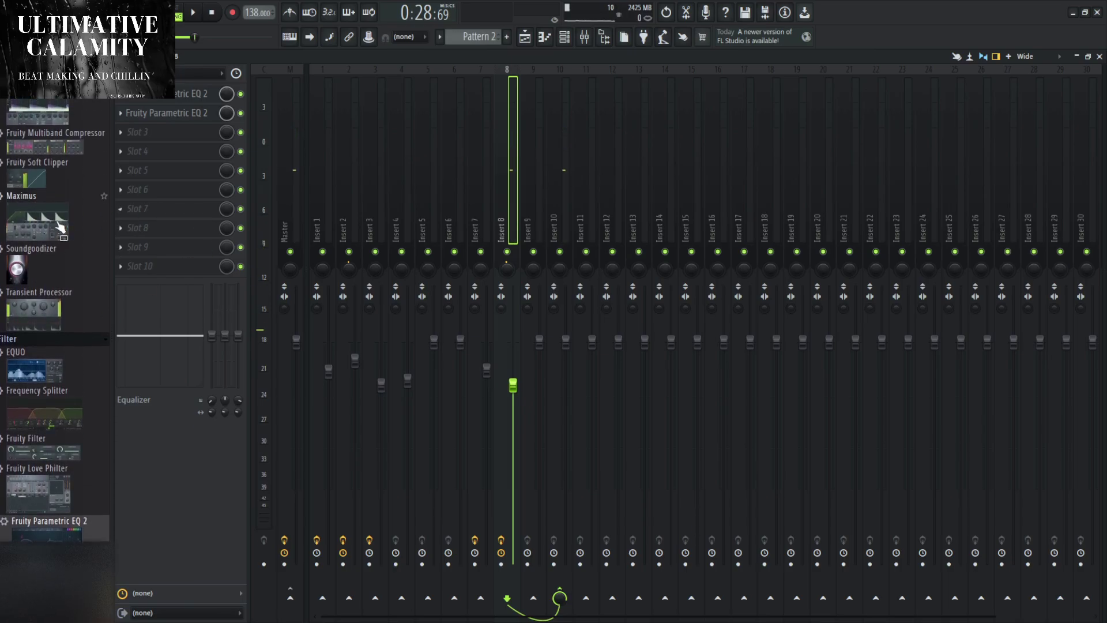
scroll(37, 255, "down", 10)
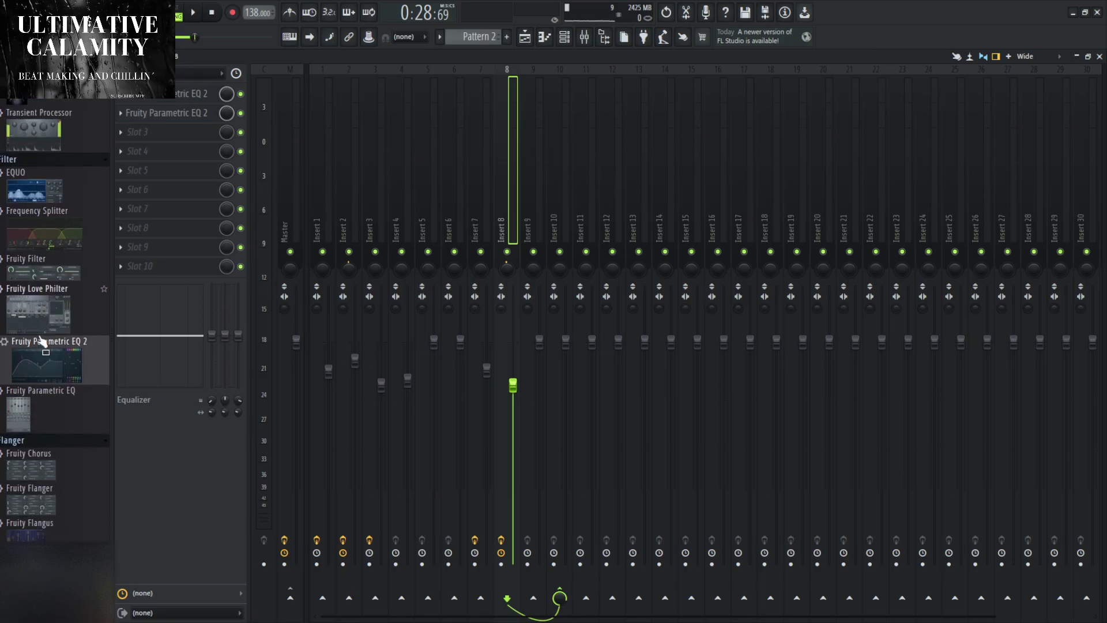
scroll(45, 334, "down", 15)
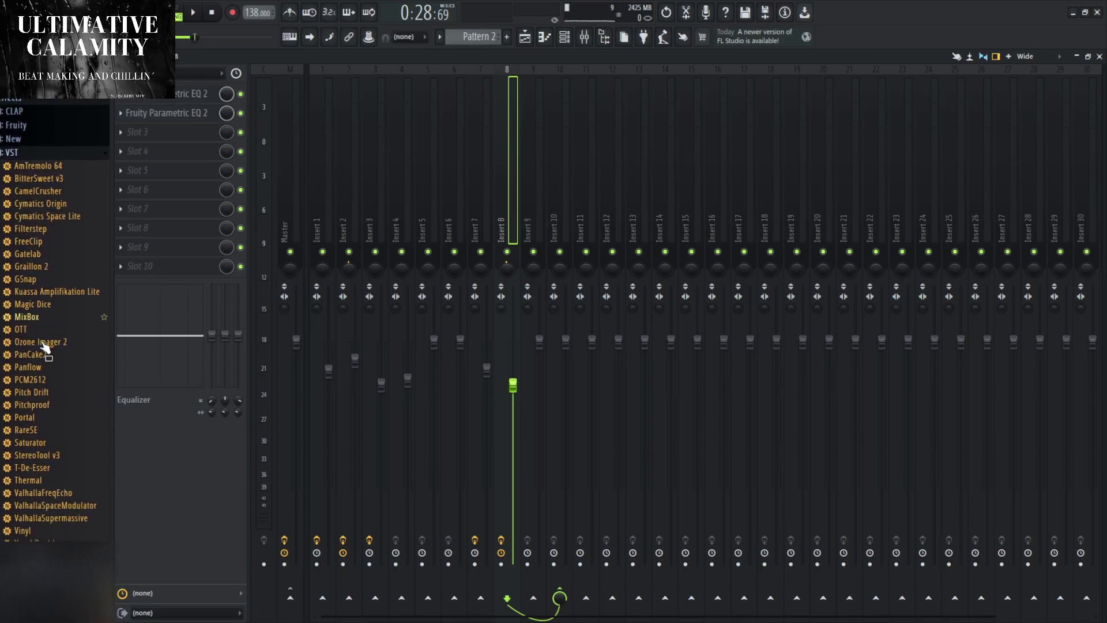
scroll(45, 344, "up", 5)
scroll(46, 355, "down", 10)
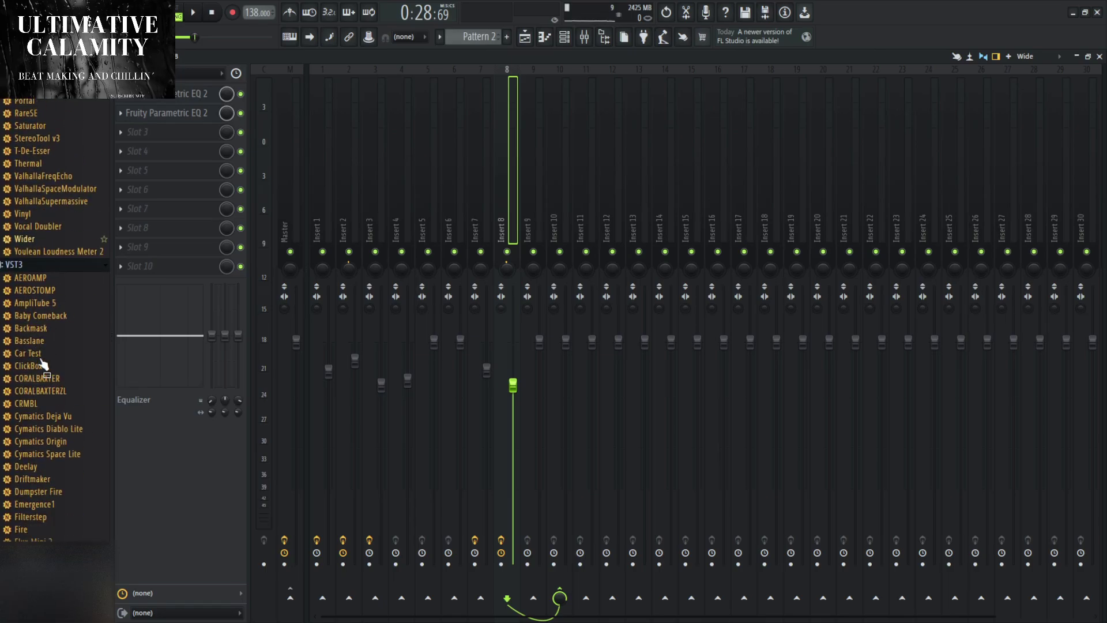
scroll(46, 360, "down", 15)
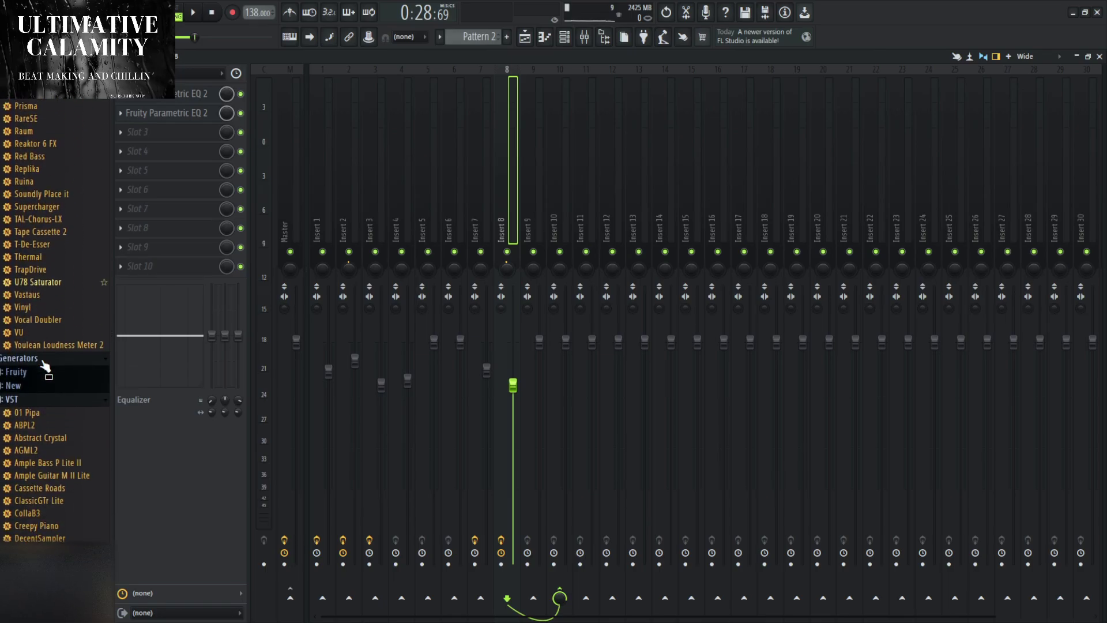
scroll(45, 396, "down", 8)
scroll(45, 395, "up", 16)
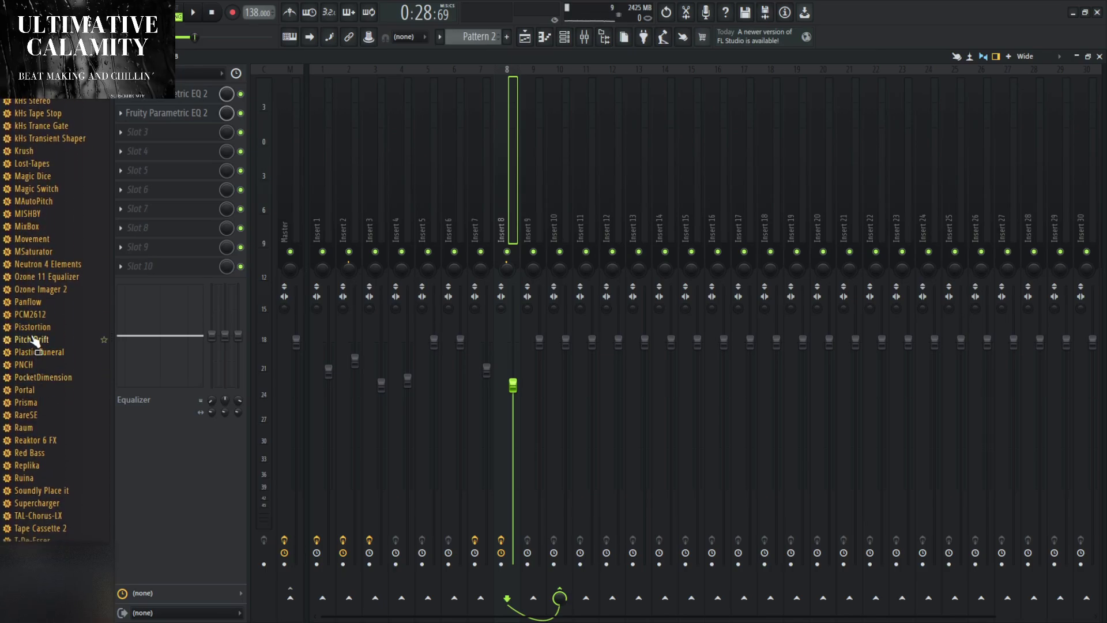
scroll(40, 346, "down", 4)
scroll(44, 369, "up", 15)
scroll(44, 385, "up", 5)
left_click_drag(35, 402, 161, 158)
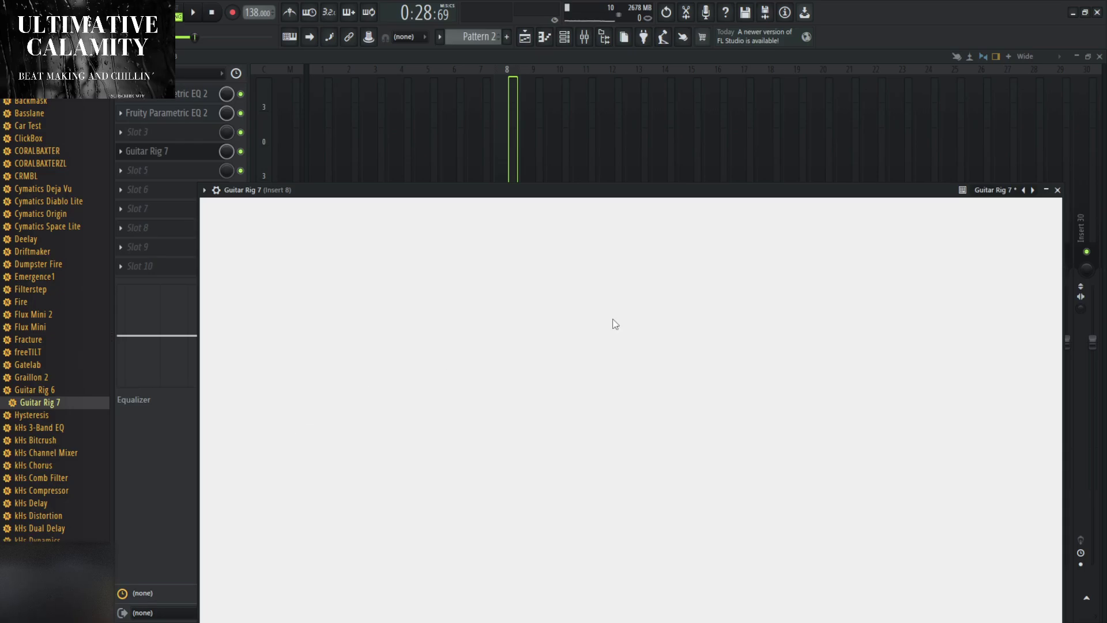
left_click(1057, 191)
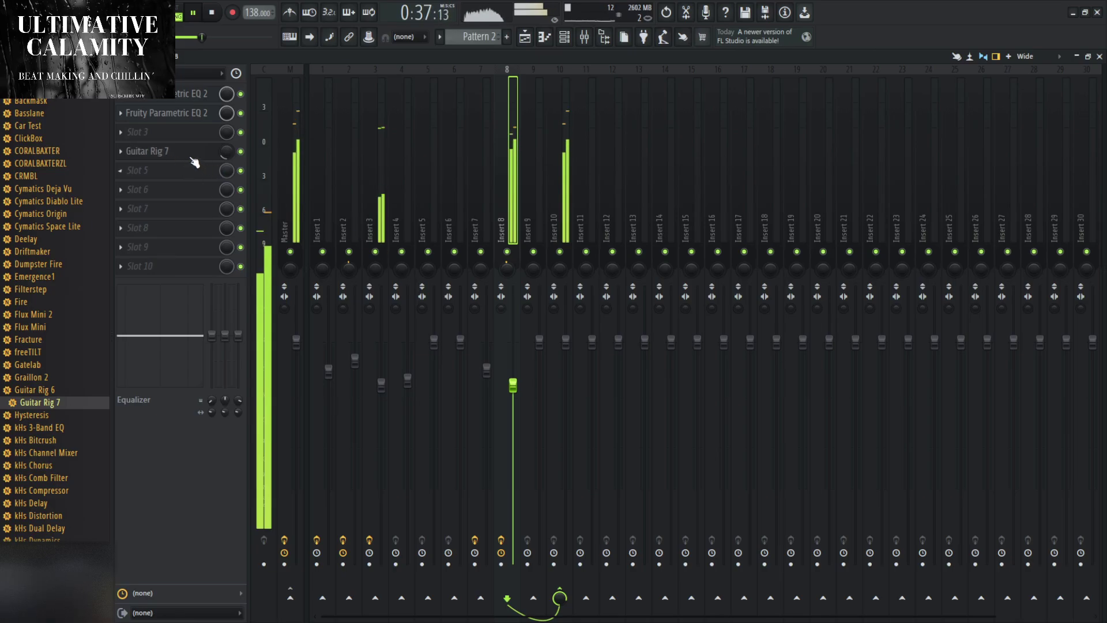
left_click(1077, 56)
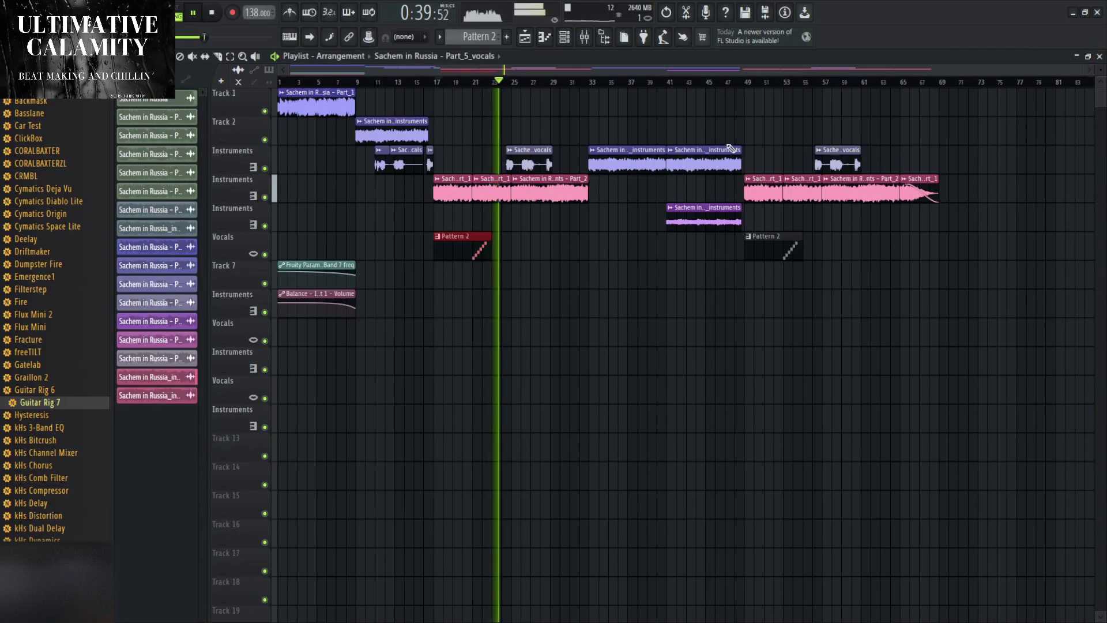
Open Guitar Rig 7 on mixer Insert 8, move its window higher up the workspace, and close it.
left_click(584, 36)
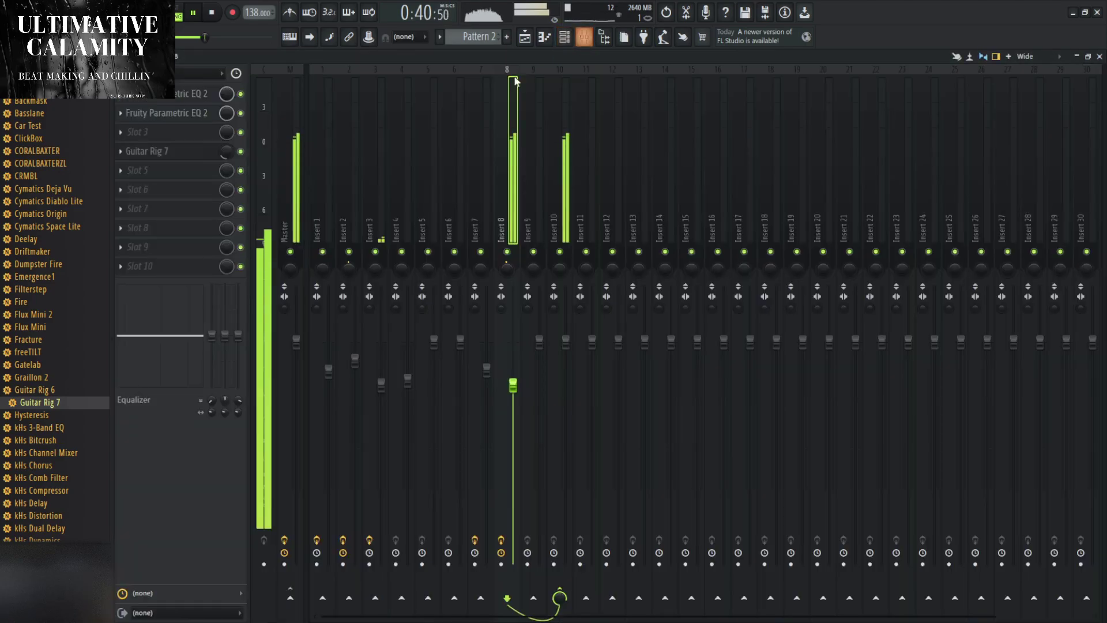
left_click(201, 154)
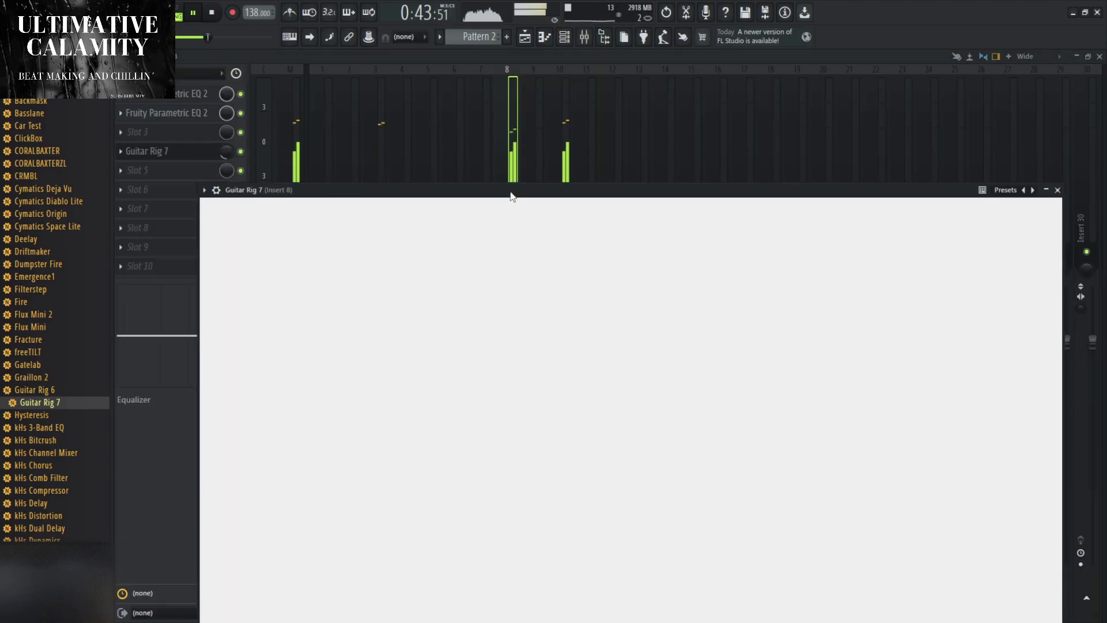
left_click_drag(512, 191, 497, 96)
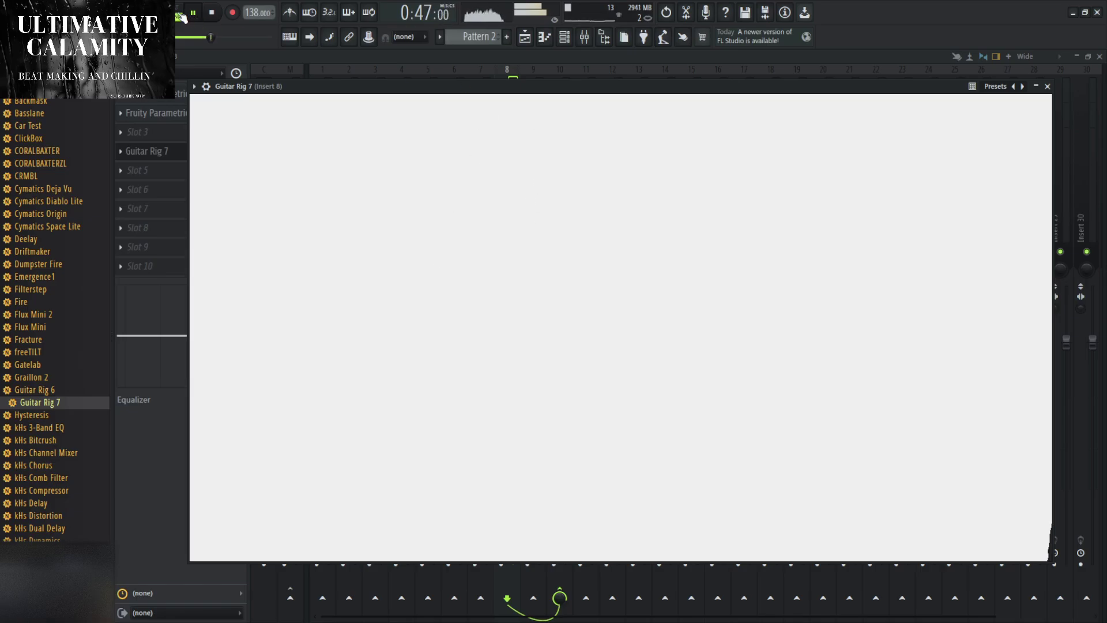
key("l")
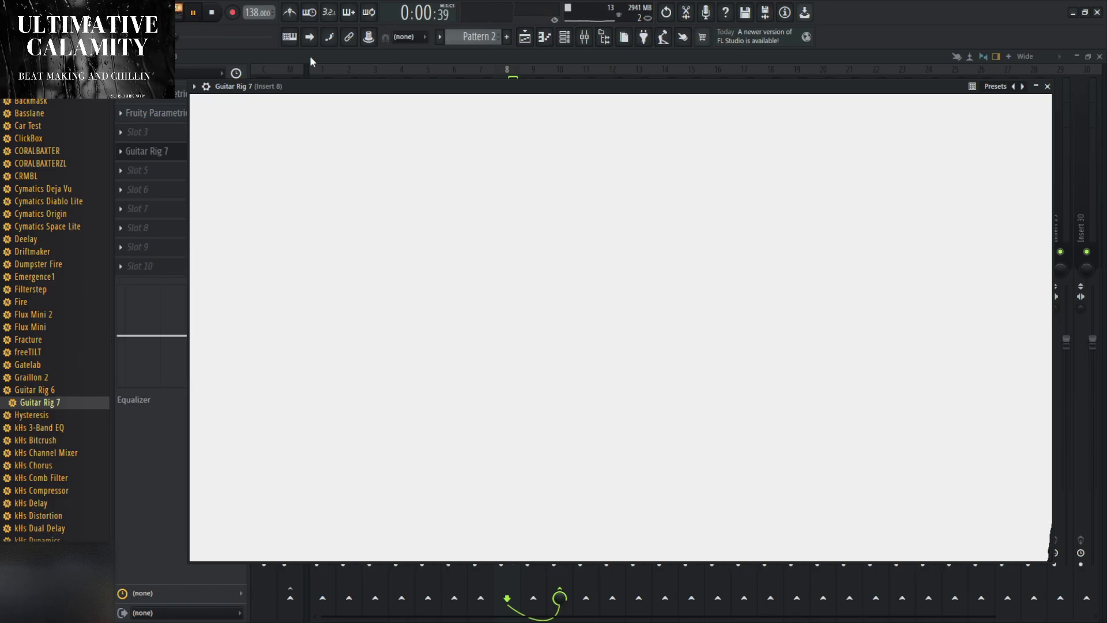
key("l")
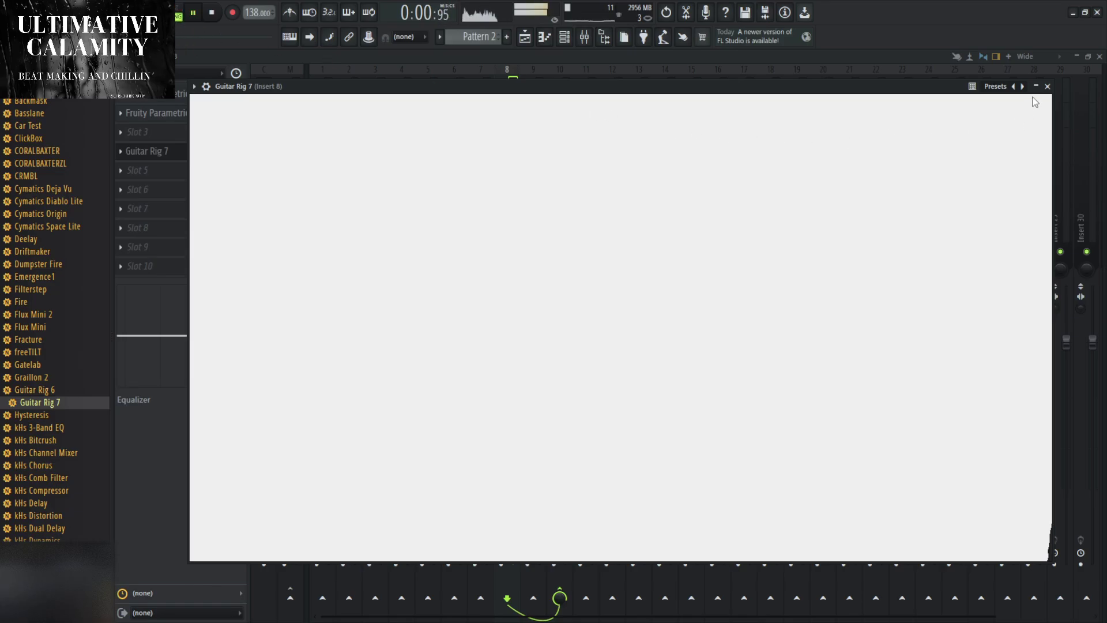
left_click(1048, 86)
Restart playback near bar 29 in the playlist and inspect Guitar Rig 7 on Insert 8 while it plays.
key("F5")
left_click(554, 82)
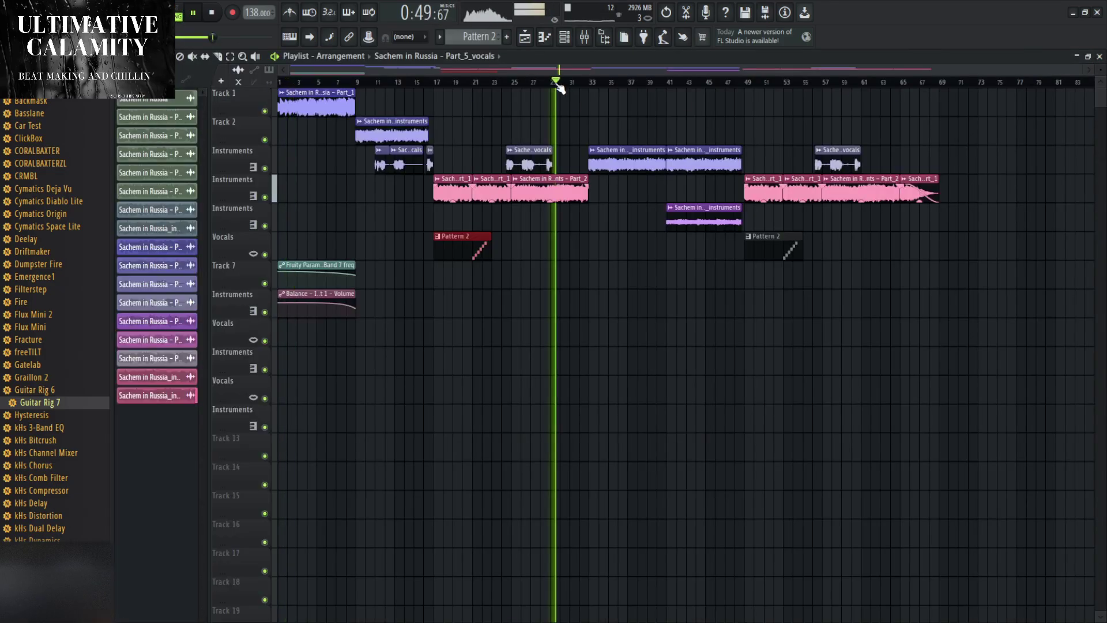
key("F9")
left_click(164, 152)
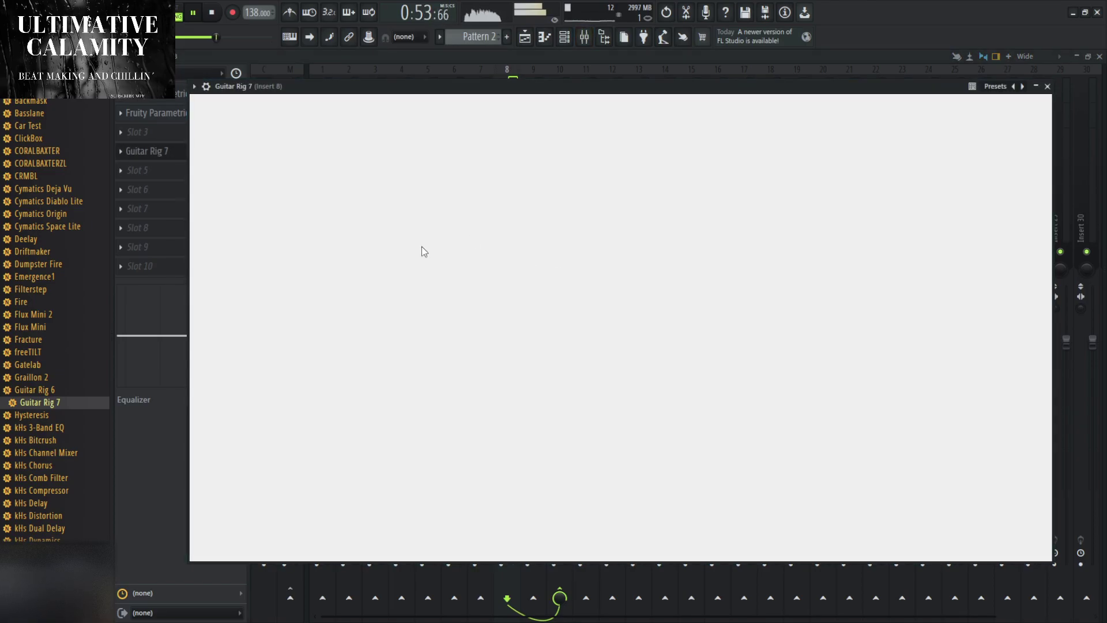
left_click(1048, 86)
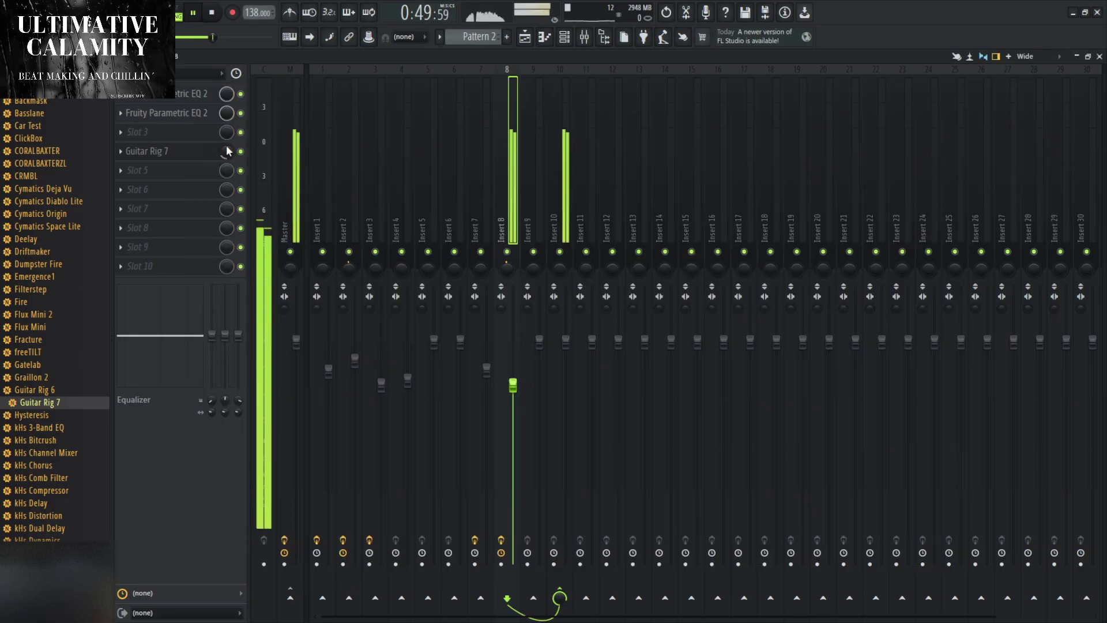
Compare Insert 8 with Guitar Rig 7 bypassed and active, review the plugin, and lower its mix level.
left_click(197, 152)
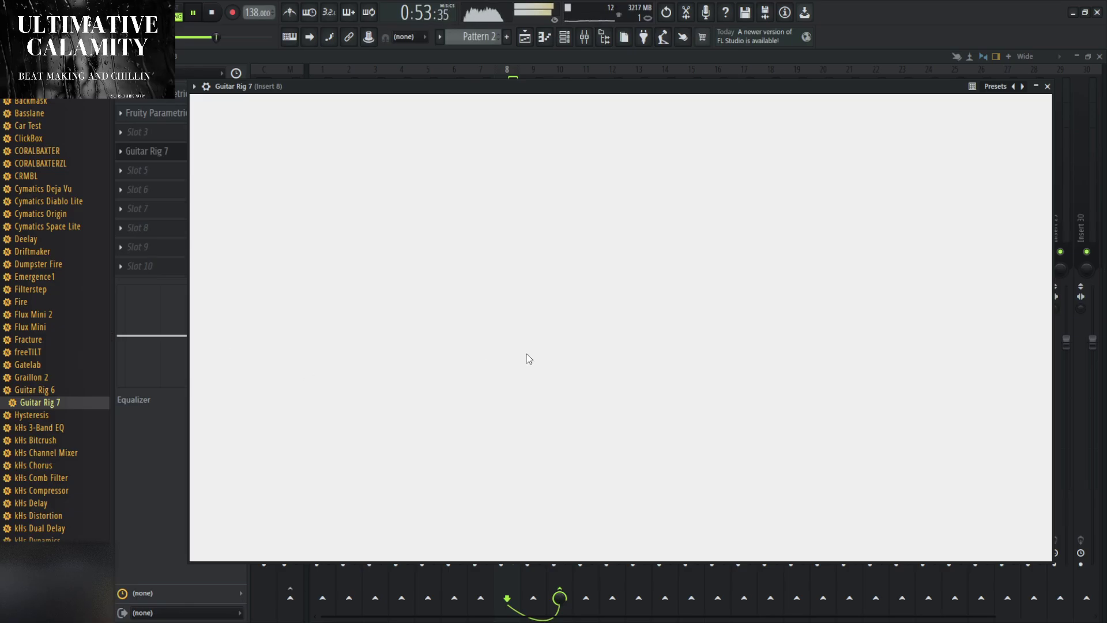
left_click(1047, 89)
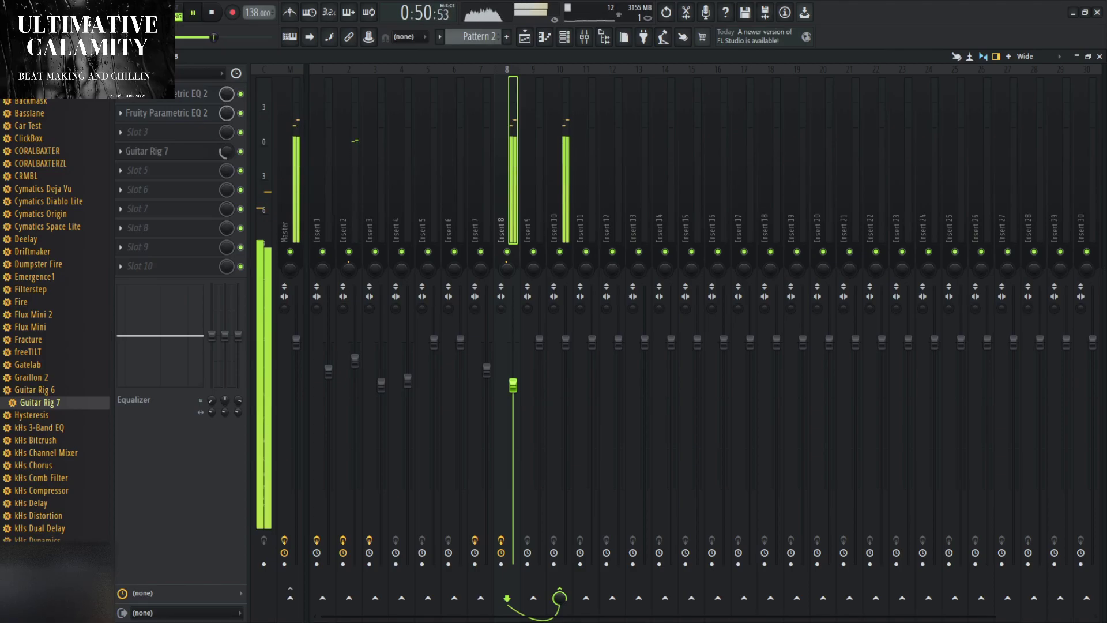
left_click(241, 151)
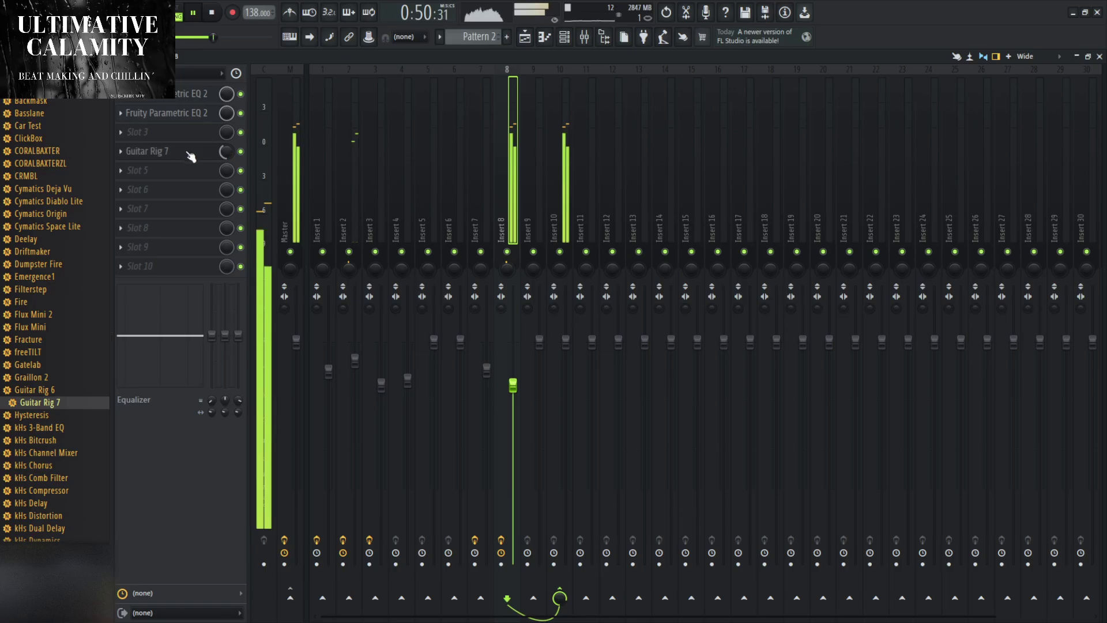
left_click(188, 153)
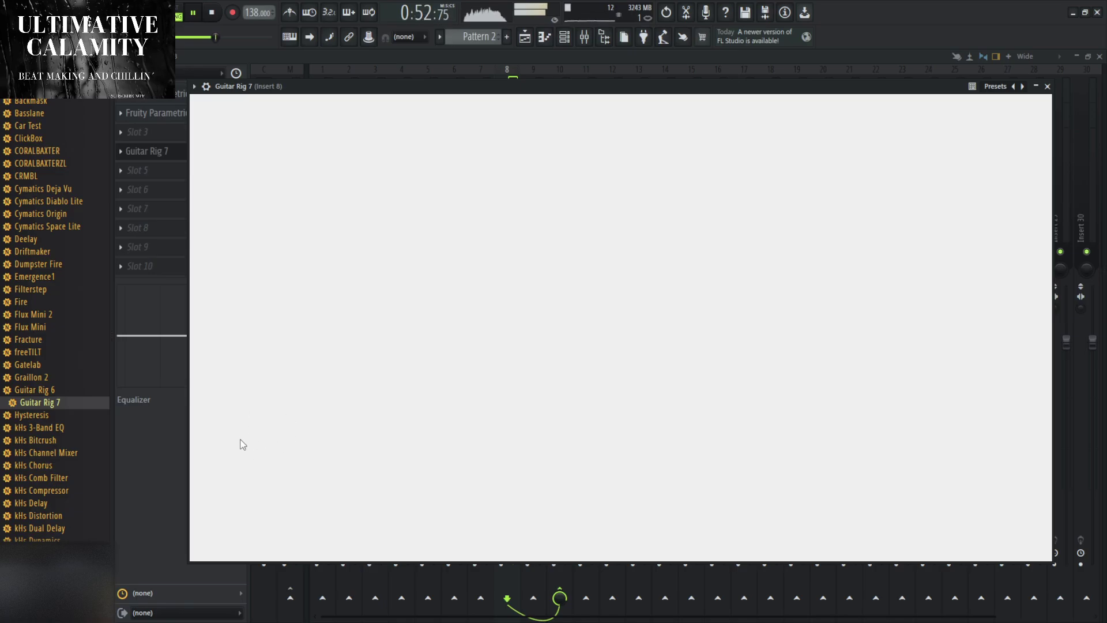
left_click(1048, 86)
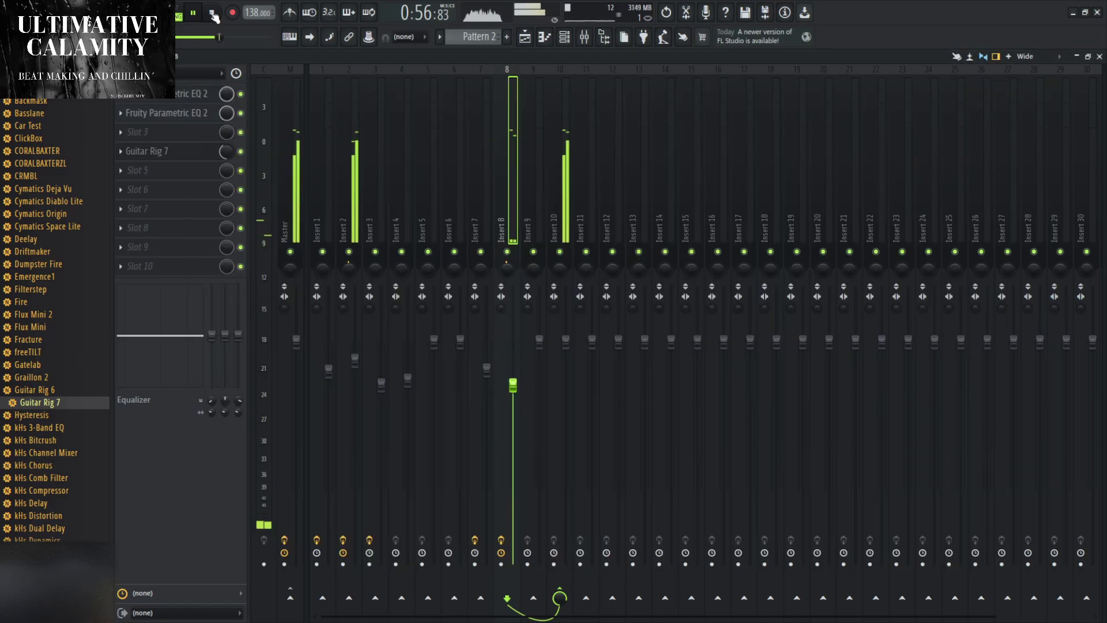
left_click_drag(229, 150, 229, 190)
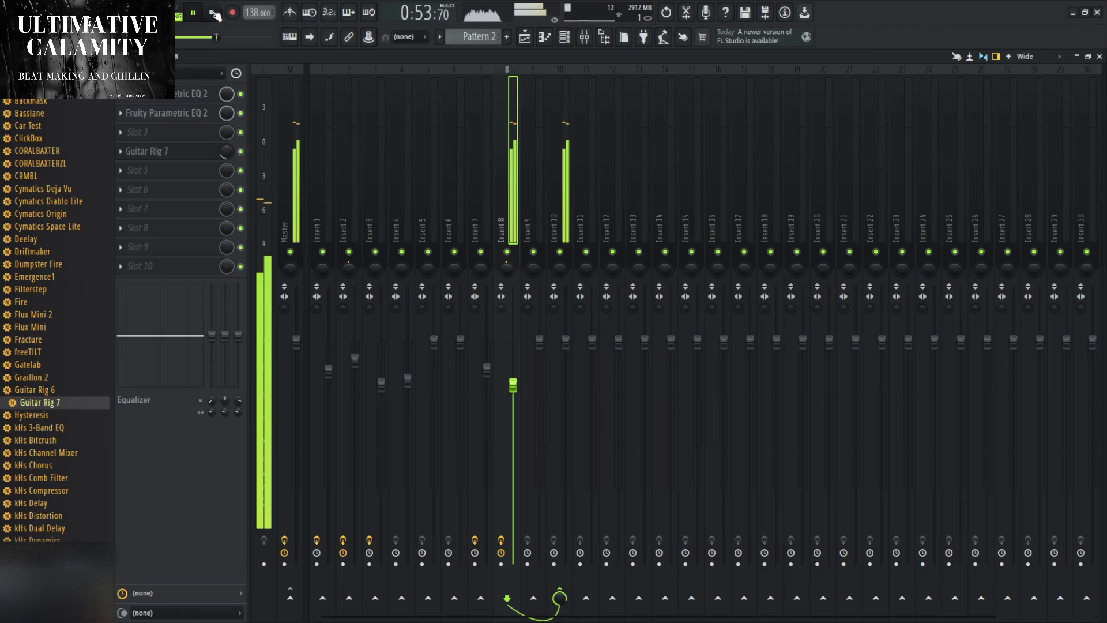
Revisit Guitar Rig 7 on Insert 8, keep its mix level low, and move playback back to an earlier position.
left_click(194, 153)
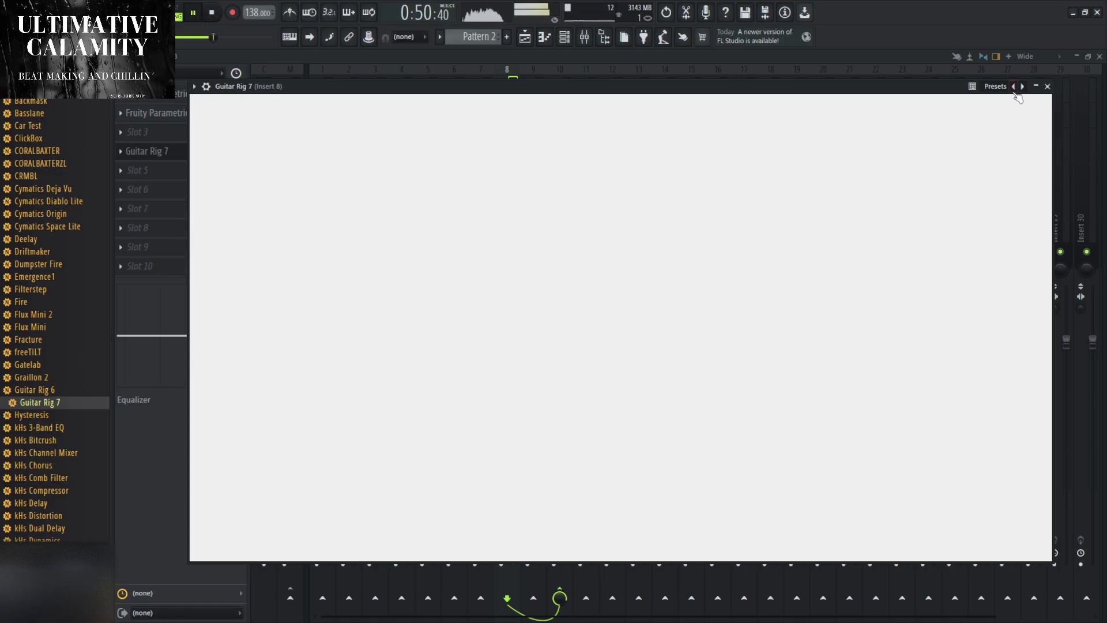
left_click(1048, 86)
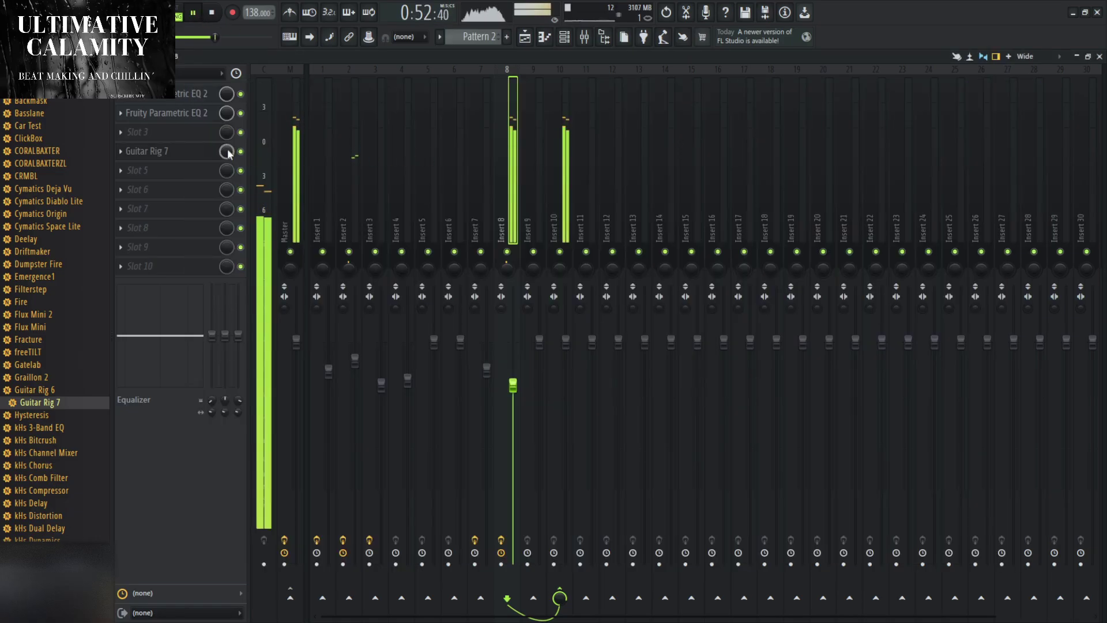
left_click(206, 154)
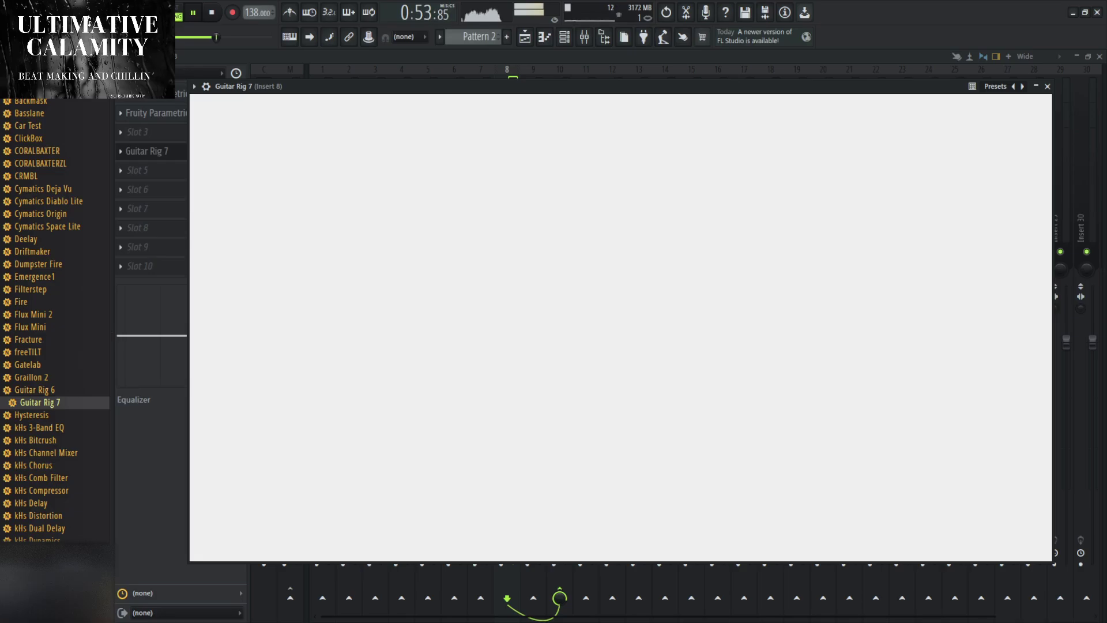
left_click(1048, 86)
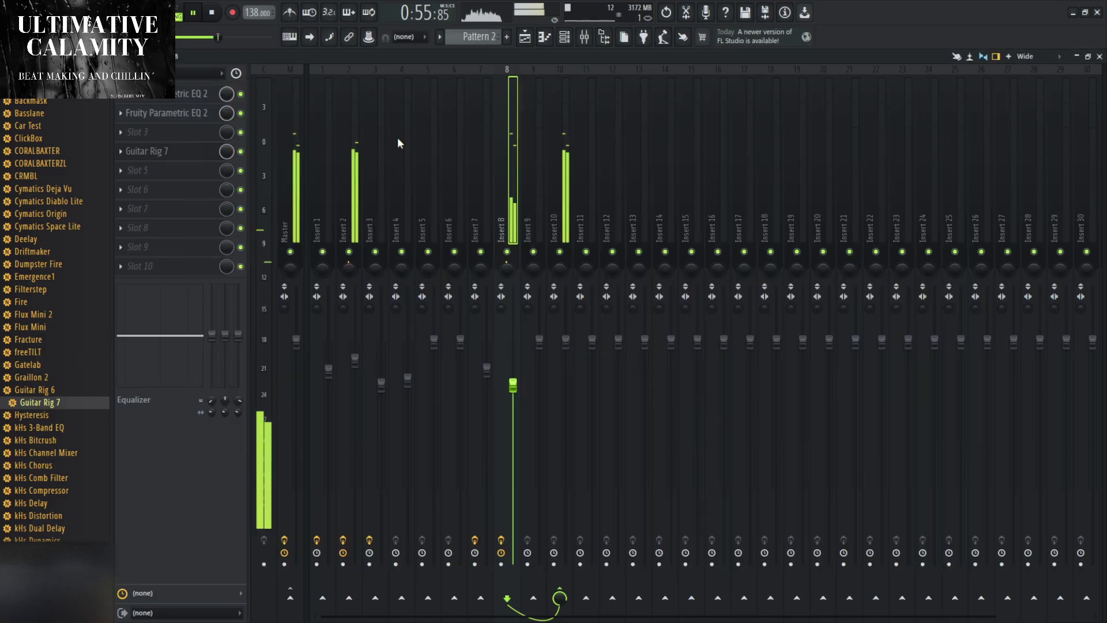
left_click_drag(212, 23, 202, 27)
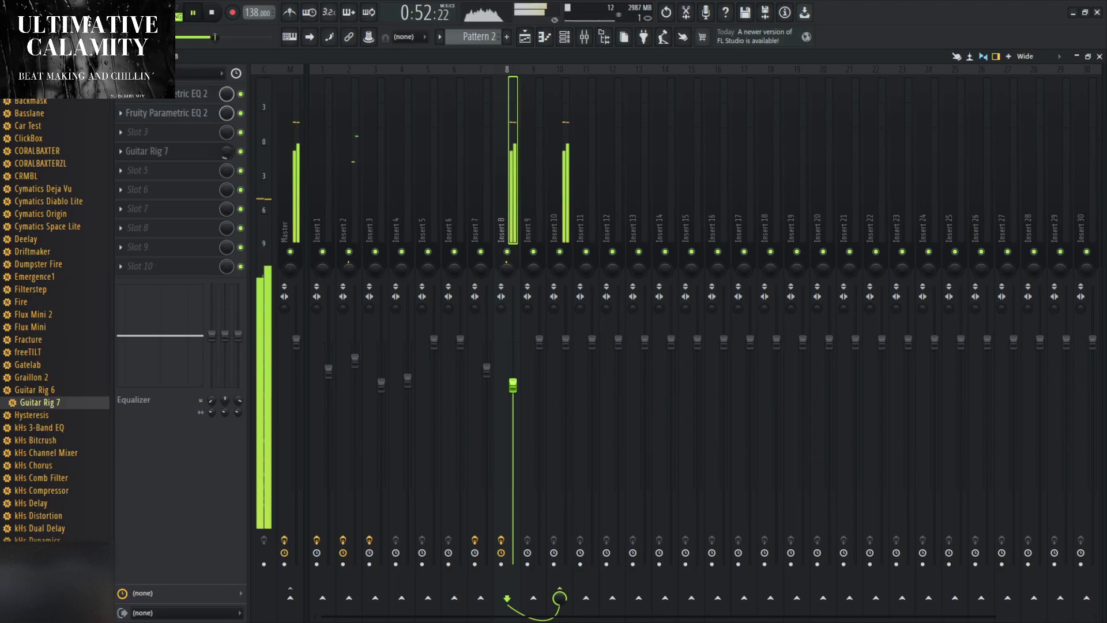
Move Guitar Rig 7 up to slot 3 of Insert 8 and raise the insert's volume slightly.
left_click_drag(150, 152, 150, 132)
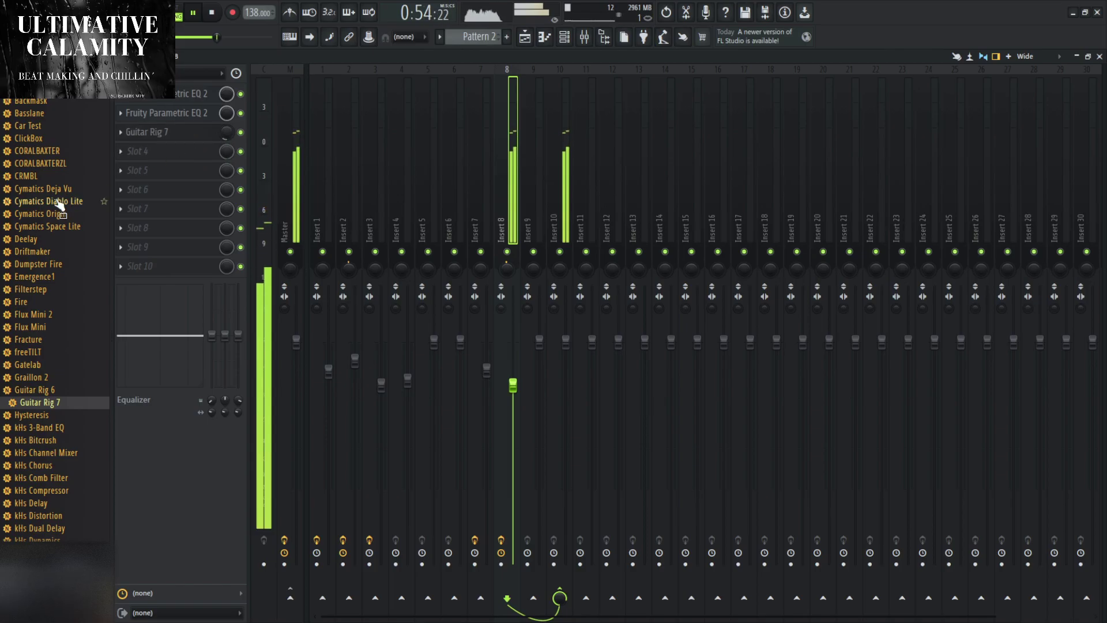
scroll(41, 343, "up", 3)
scroll(42, 340, "up", 4)
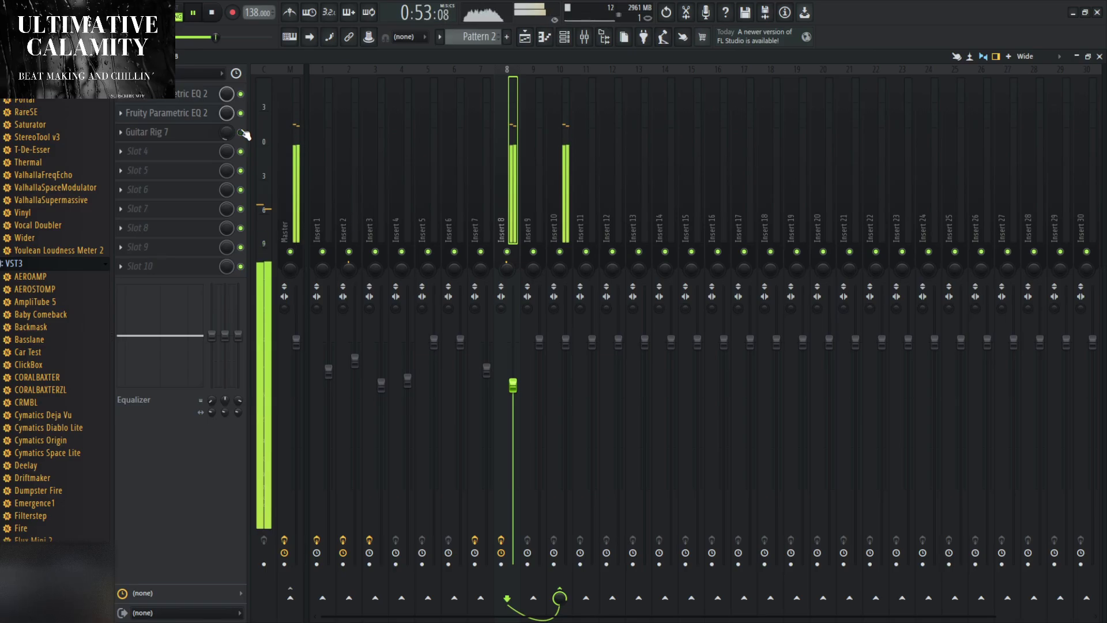
left_click_drag(521, 395, 516, 385)
Find Fruity Reeverb 2 among the effect plugins and load it into slot 5 of Insert 8.
scroll(34, 229, "up", 5)
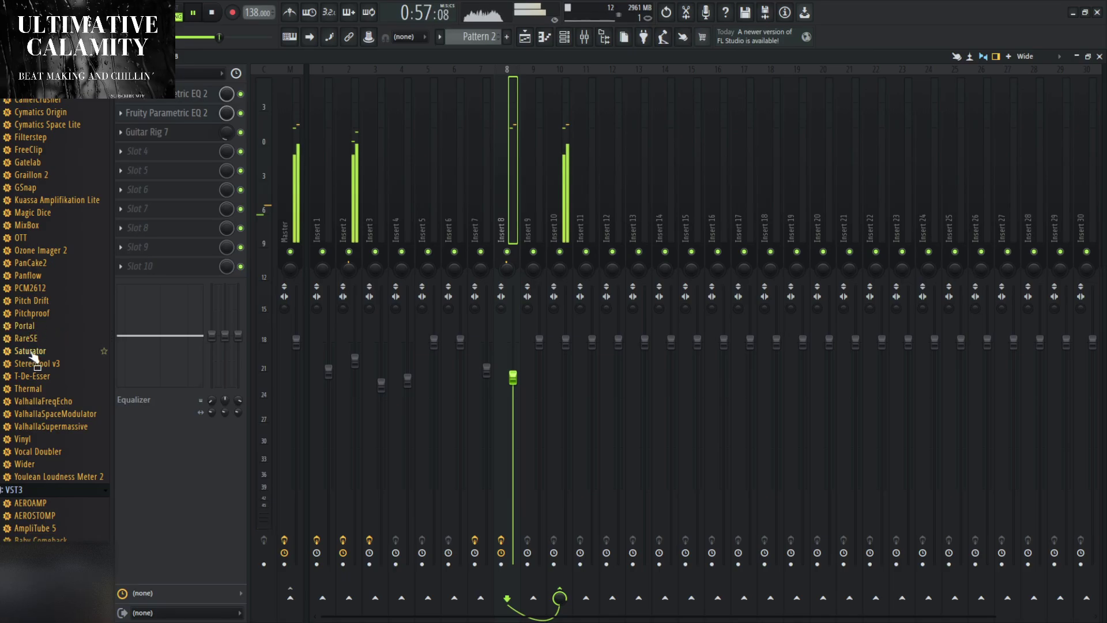
scroll(31, 353, "up", 3)
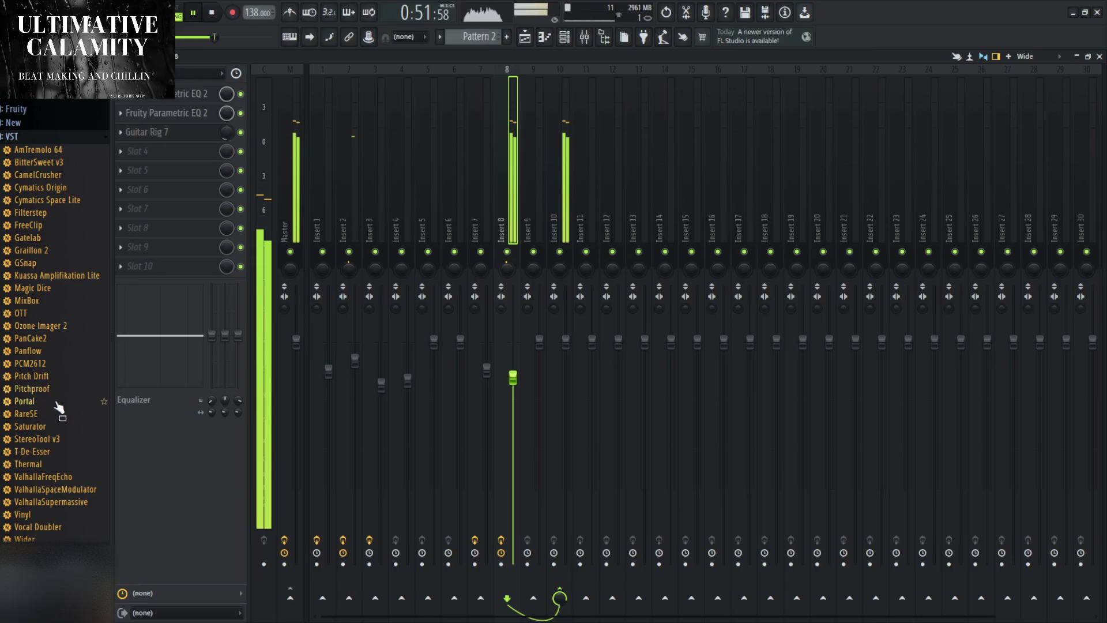
scroll(42, 410, "up", 15)
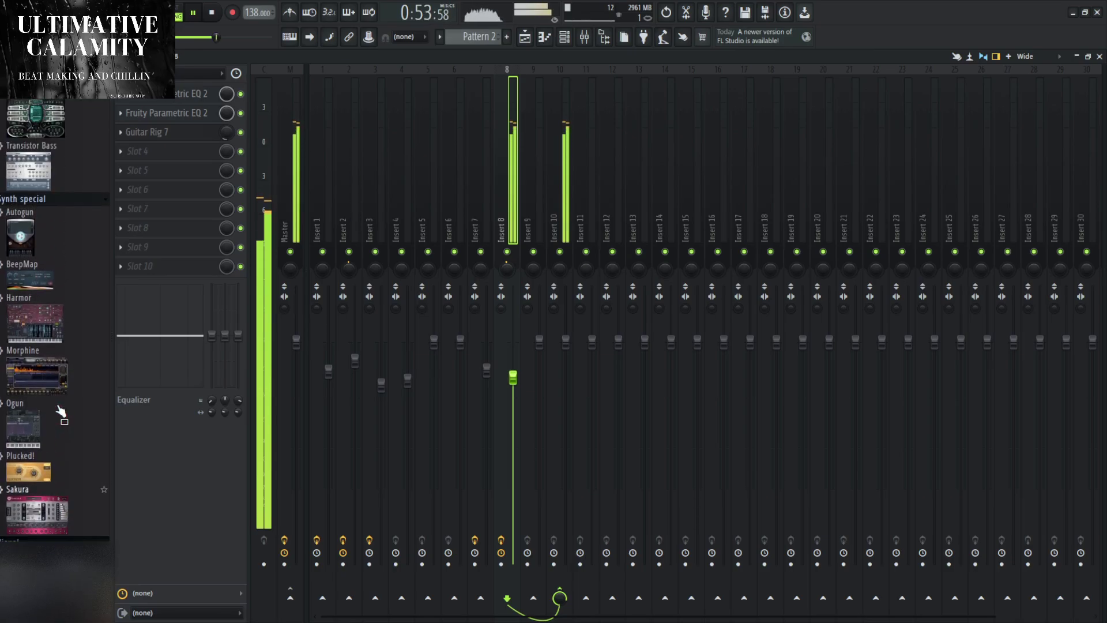
scroll(41, 377, "up", 15)
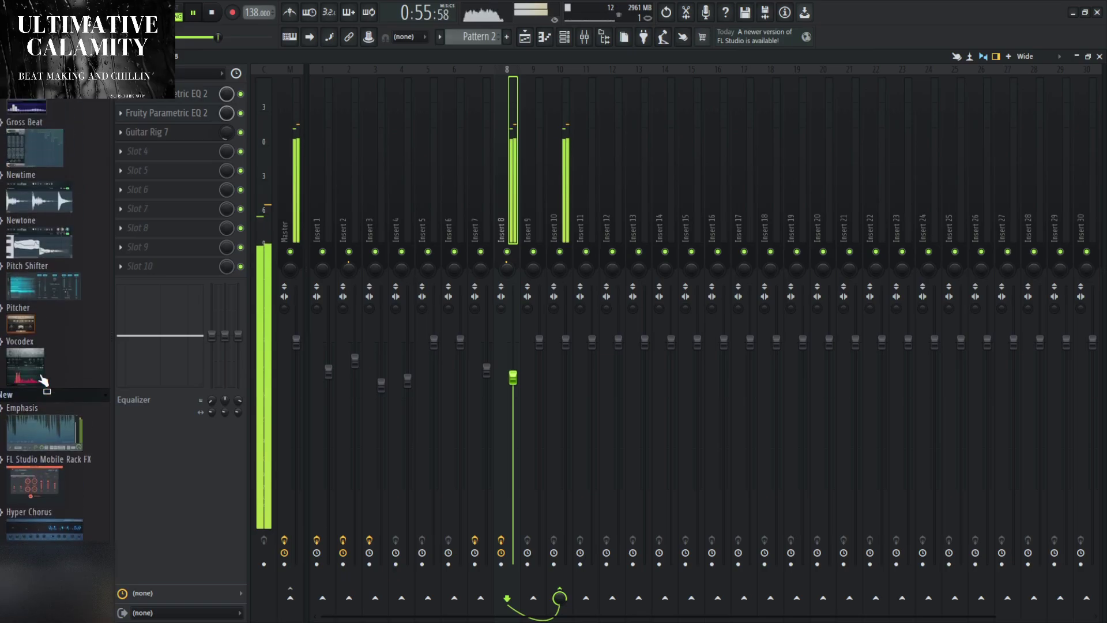
scroll(43, 379, "up", 15)
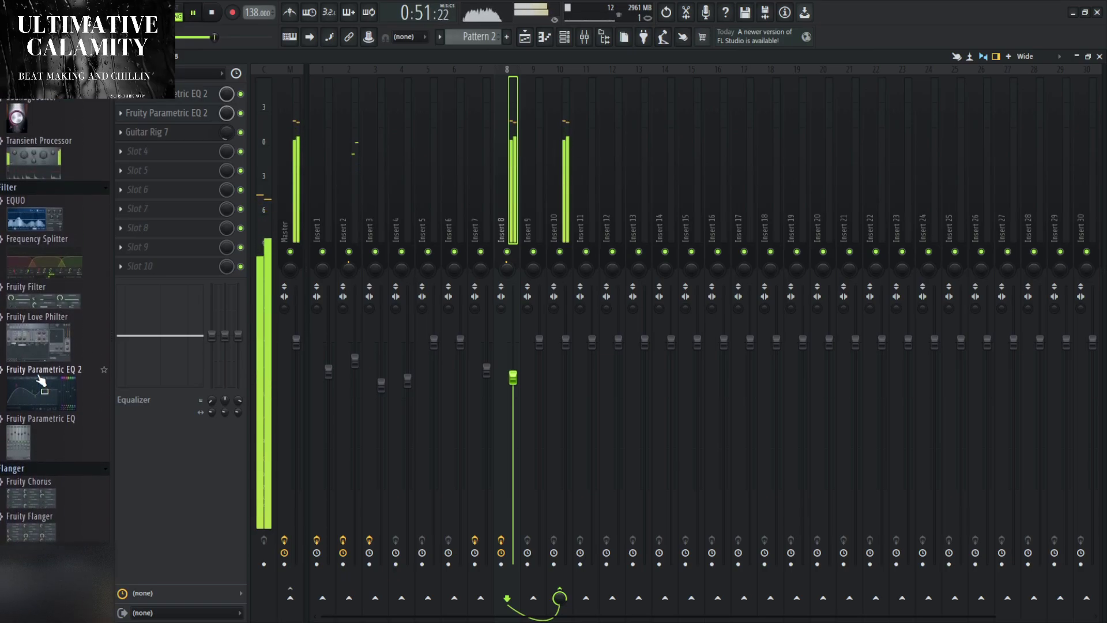
scroll(40, 381, "up", 3)
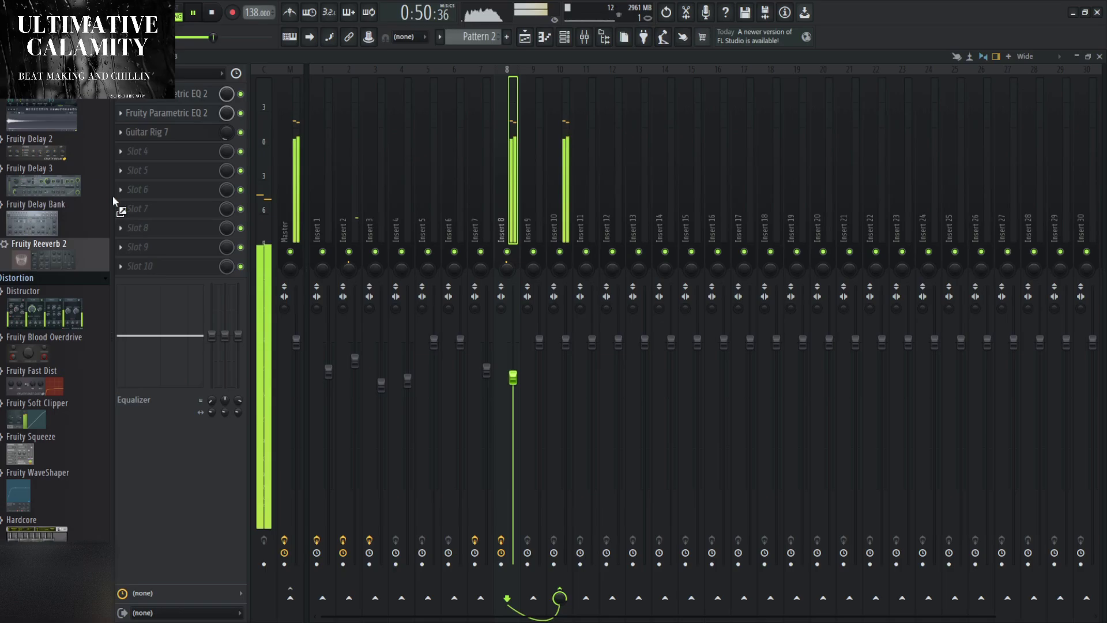
left_click_drag(35, 253, 153, 172)
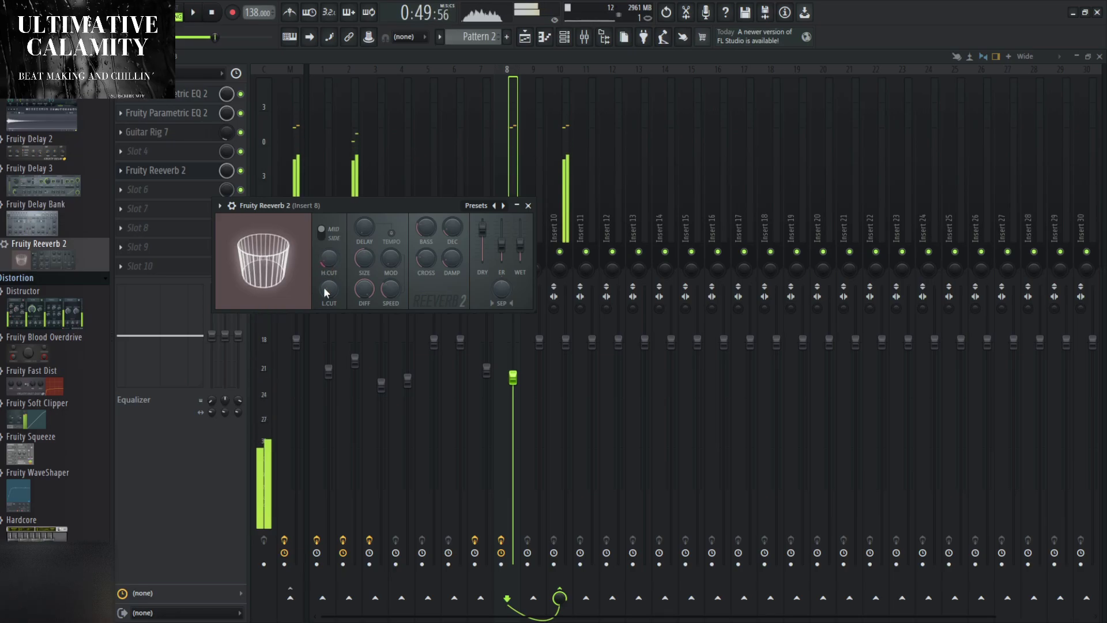
Adjust Fruity Reeverb 2's size and wet level, then lower Insert 8's volume slightly and resume playback.
mouse_move(519, 245)
left_mouse_down()
mouse_move(520, 227)
mouse_move(521, 243)
left_mouse_up()
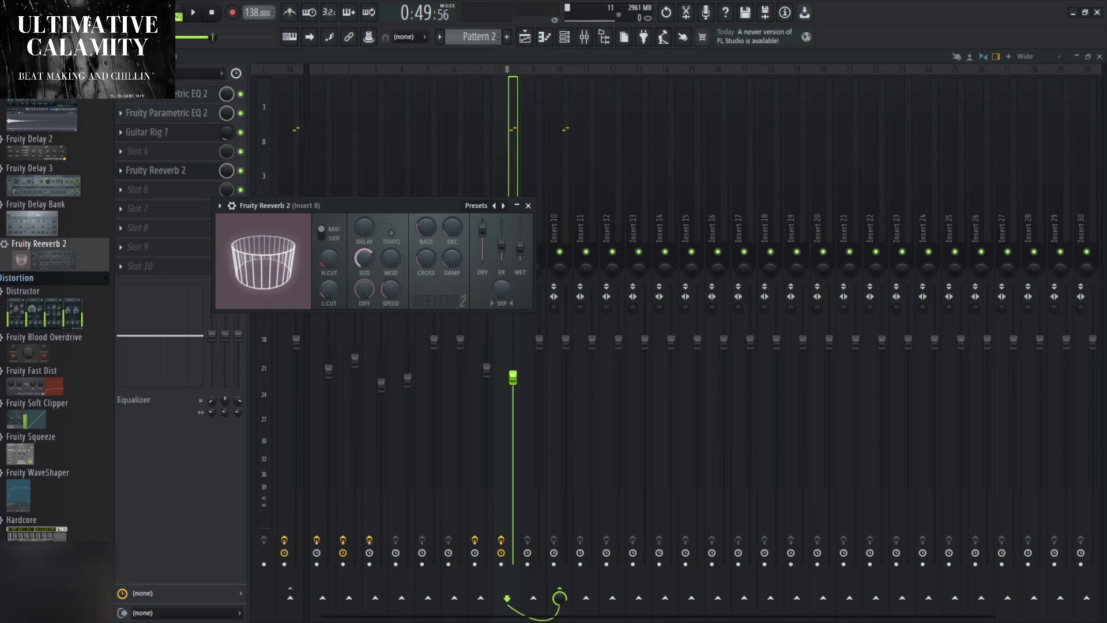
left_click(527, 206)
key("space")
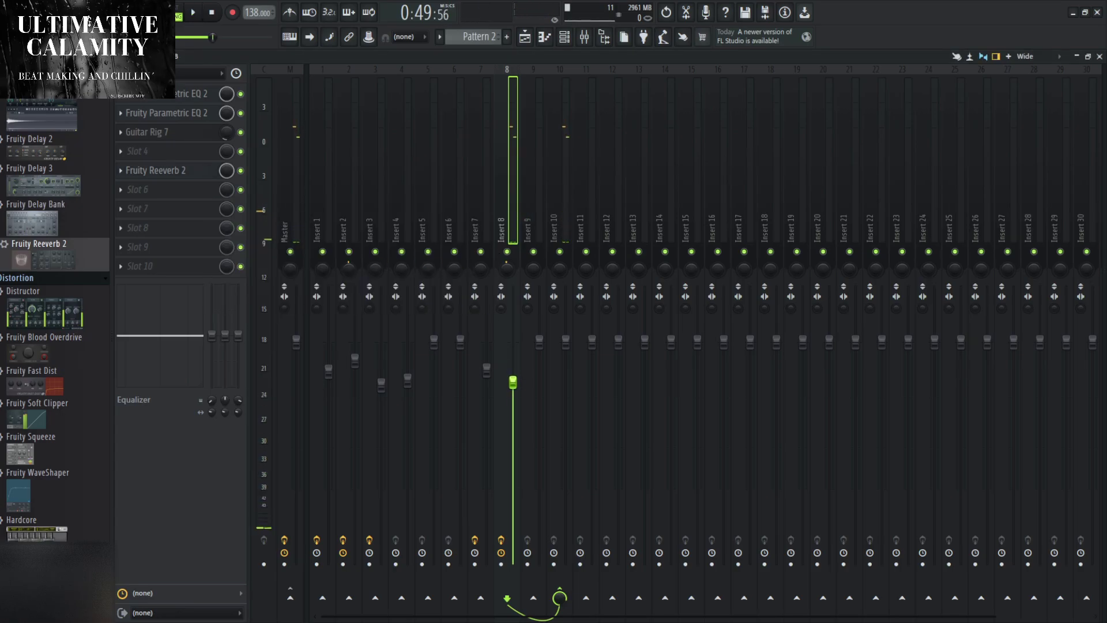
key("space")
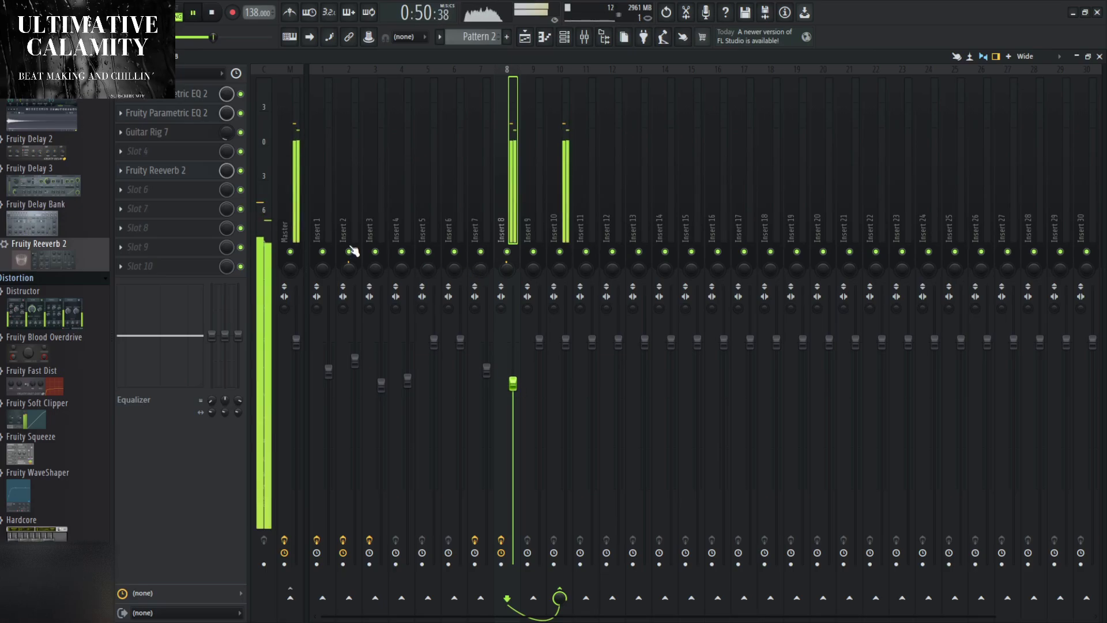
Review the effect chains on Inserts 3, 4 and 2, and return to the playlist.
left_click(367, 206)
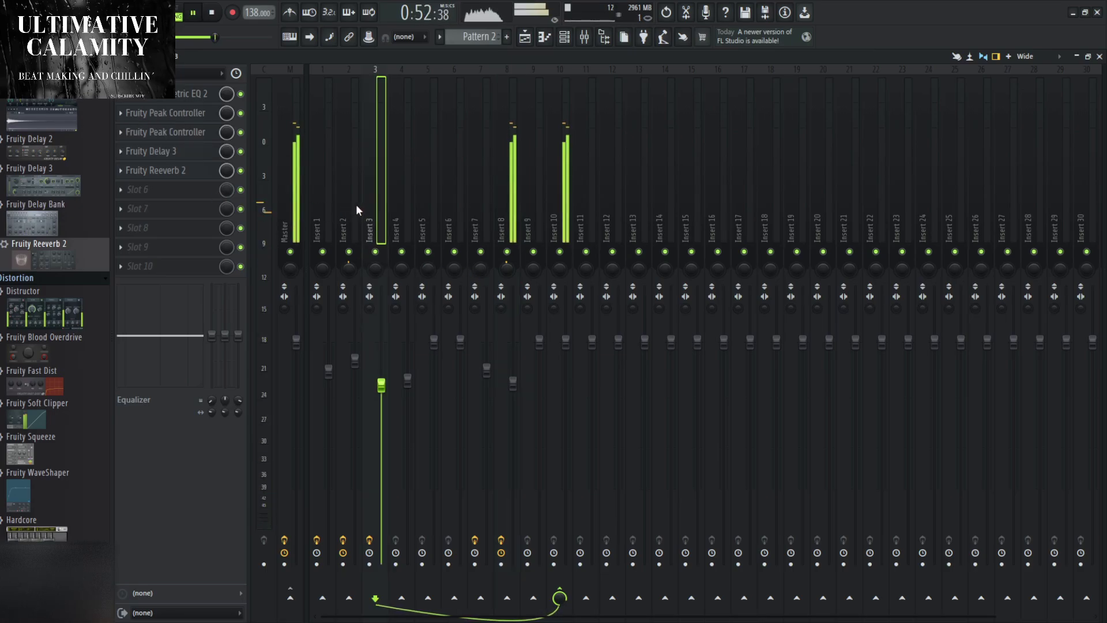
left_click(356, 204)
left_click(398, 203)
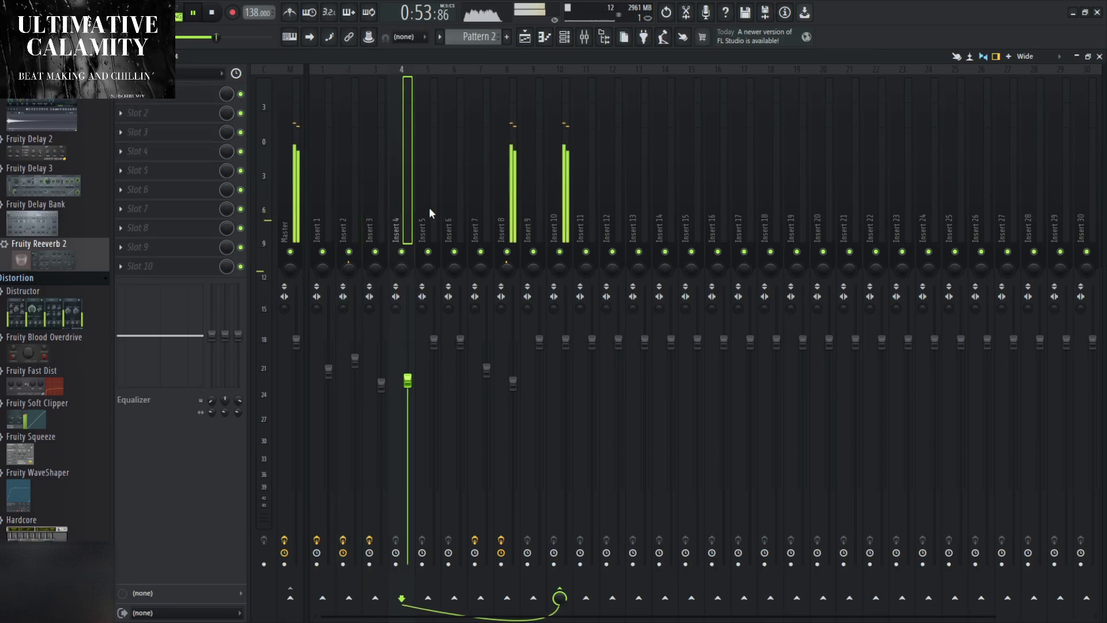
left_click(351, 208)
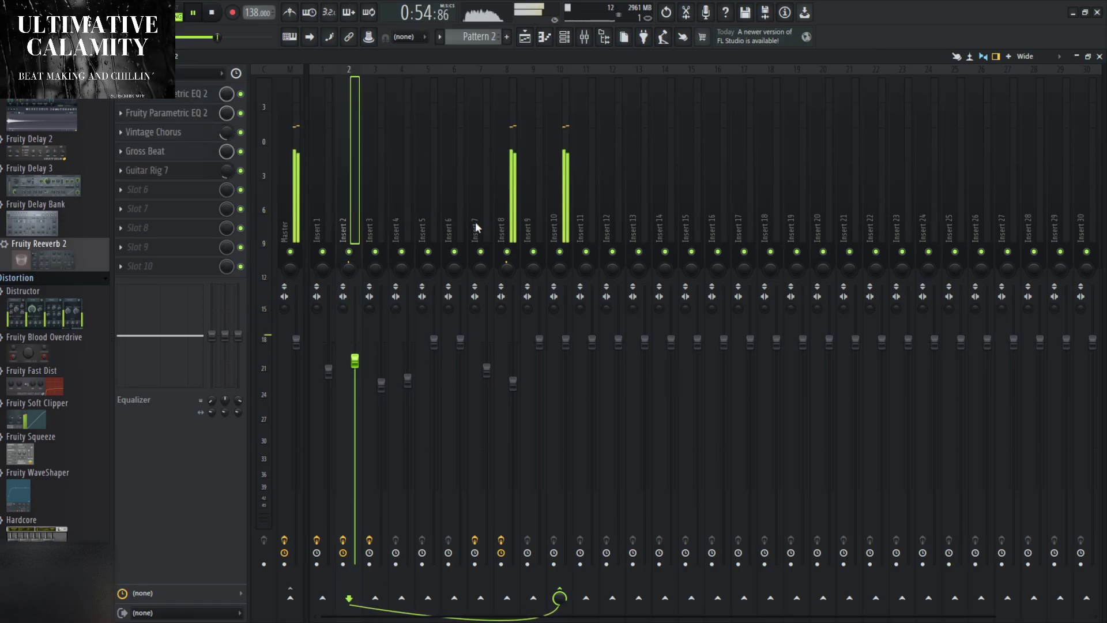
left_click(1099, 56)
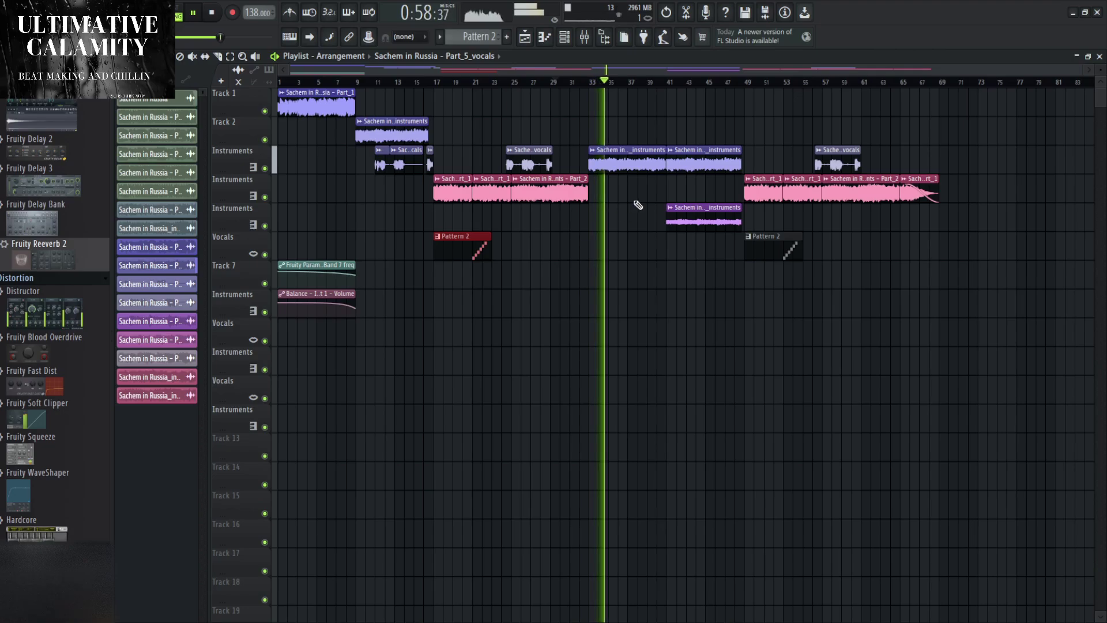
Move the two instrument clips starting at bar 33 up to Track 2 and both Pattern 2 clips up three tracks.
left_click_drag(628, 203, 693, 172)
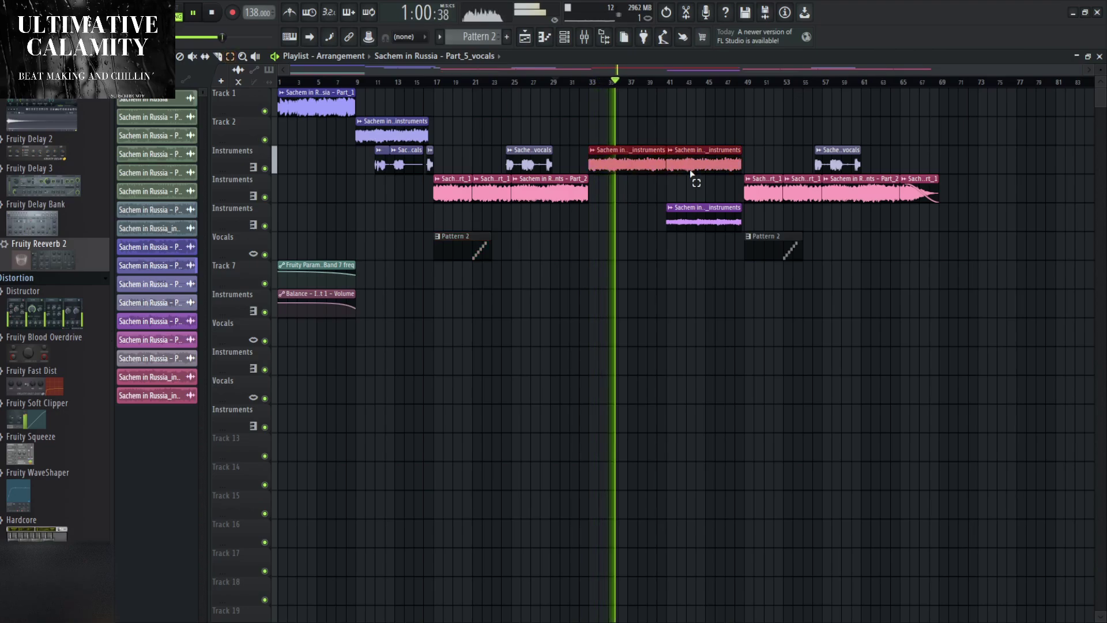
key("shift+Up")
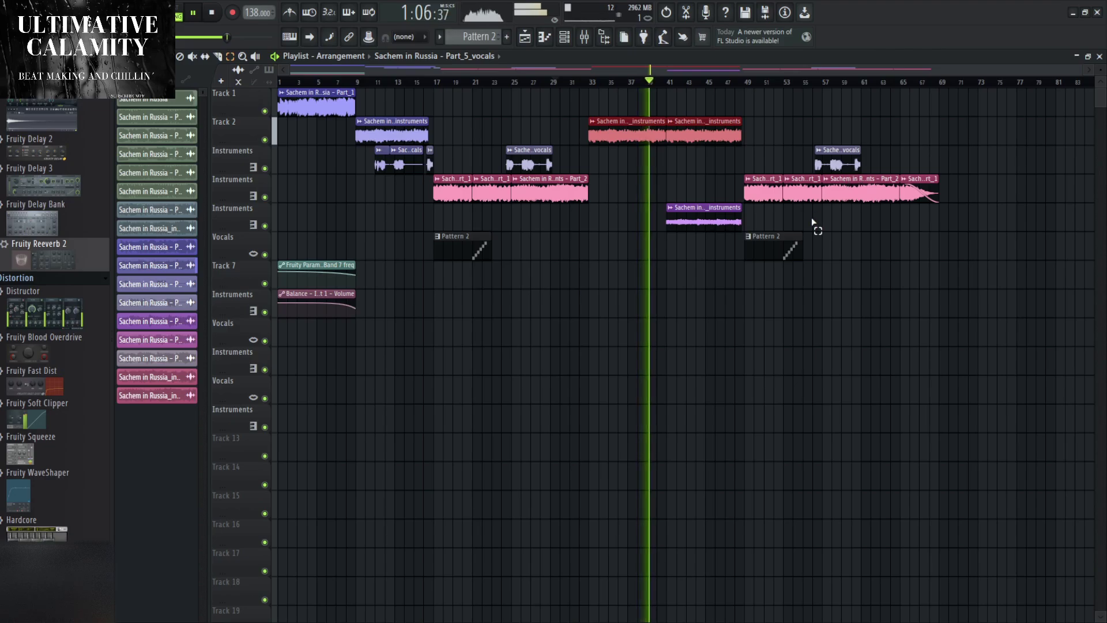
left_click_drag(470, 237, 788, 289)
key("shift+Up")
key("shift+Up")
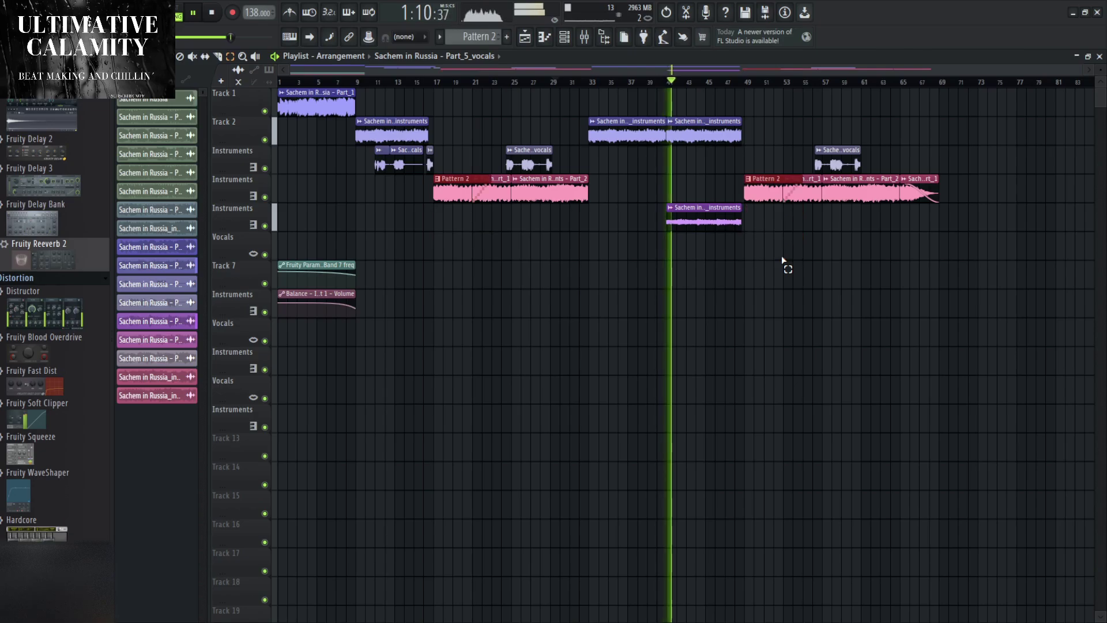
key("shift+Up")
Move the Fruity Parametric EQ frequency and Balance volume automation clips up one track.
left_click_drag(312, 346, 313, 282)
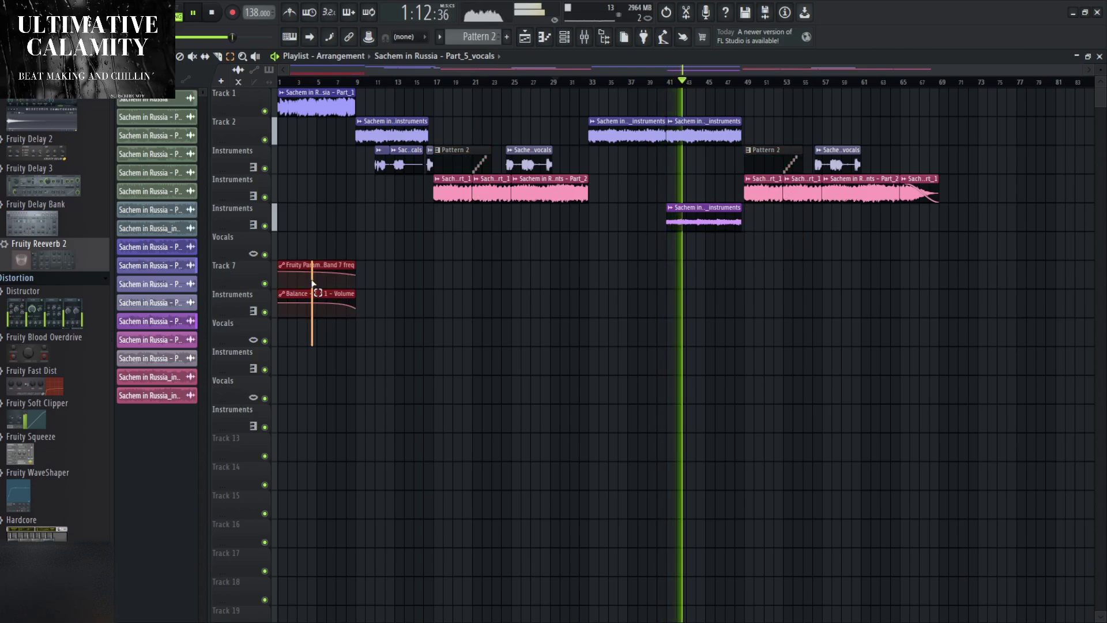
key("shift+Up")
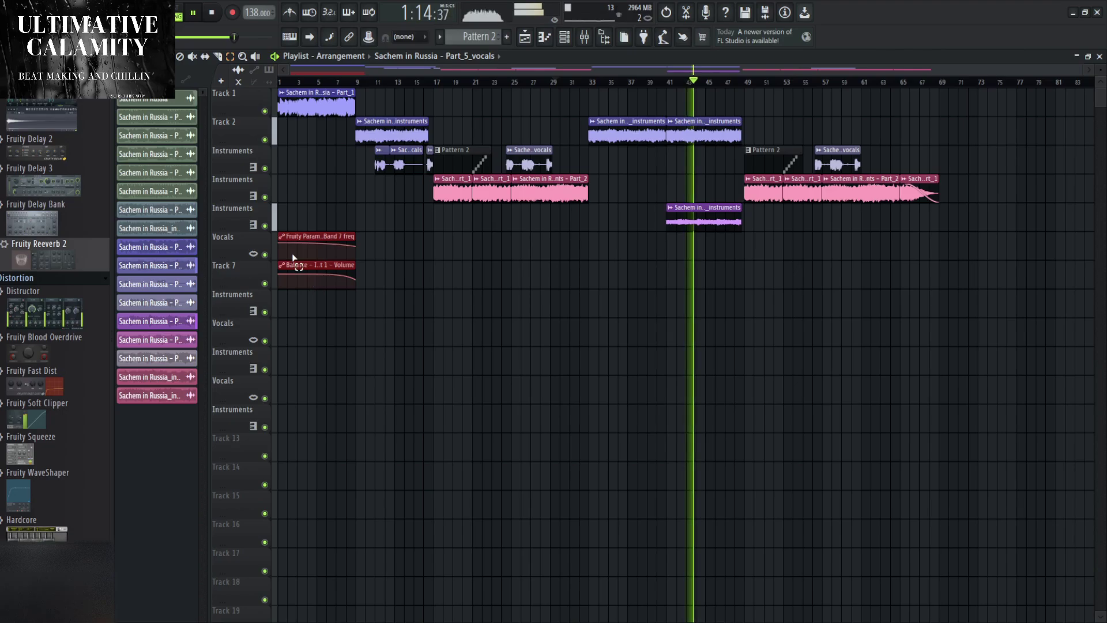
Check the mixer routing of the lone instrument clip at bar 41 and load Fruity Parametric EQ 2 into slot 1 of Insert 5.
double_click(705, 214)
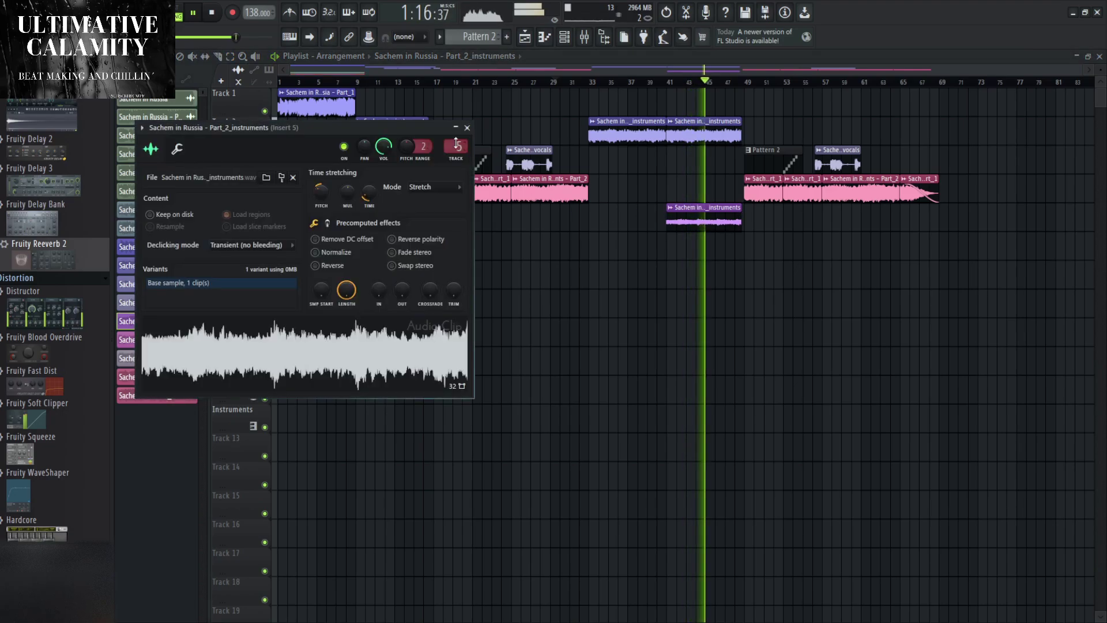
left_click(467, 127)
key("F9")
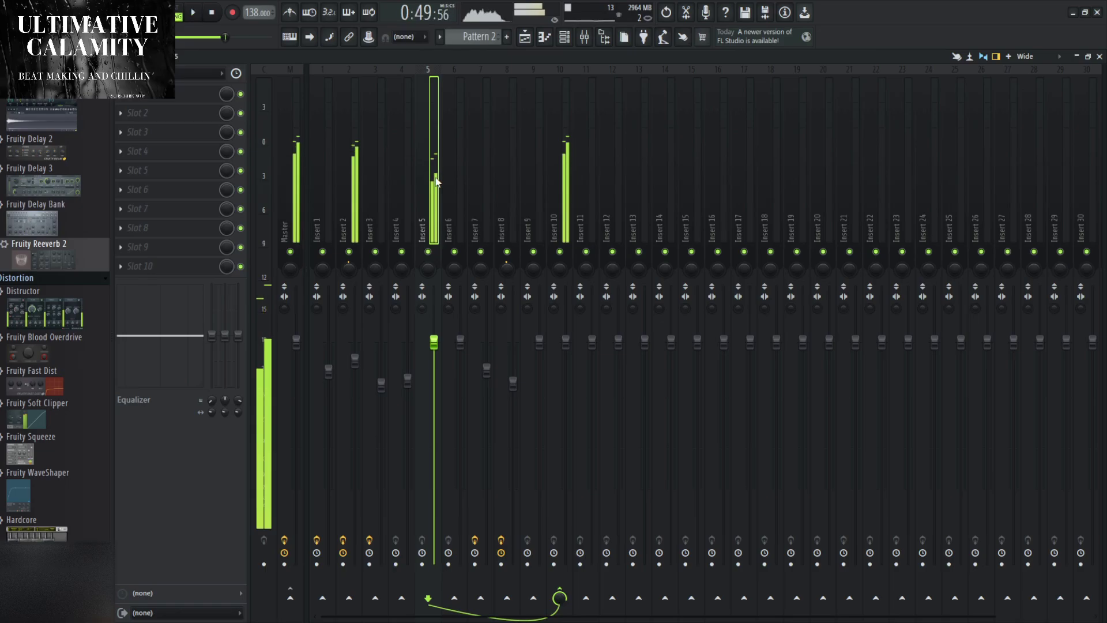
scroll(98, 242, "up", 5)
scroll(52, 312, "down", 4)
scroll(52, 312, "down", 10)
left_click_drag(45, 388, 134, 192)
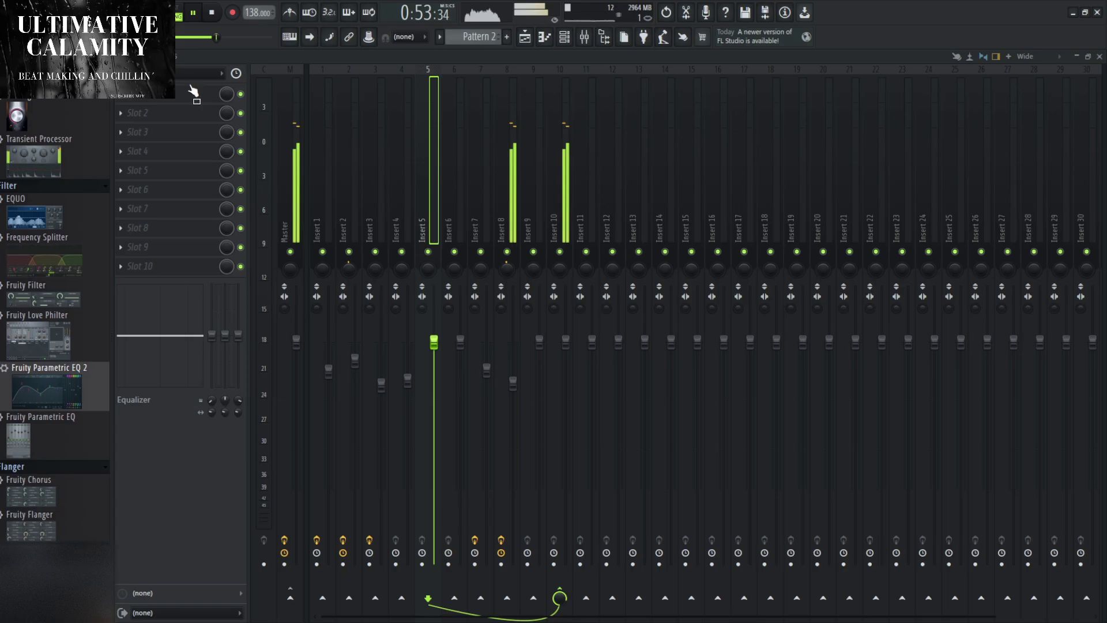
left_click_drag(183, 95, 184, 95)
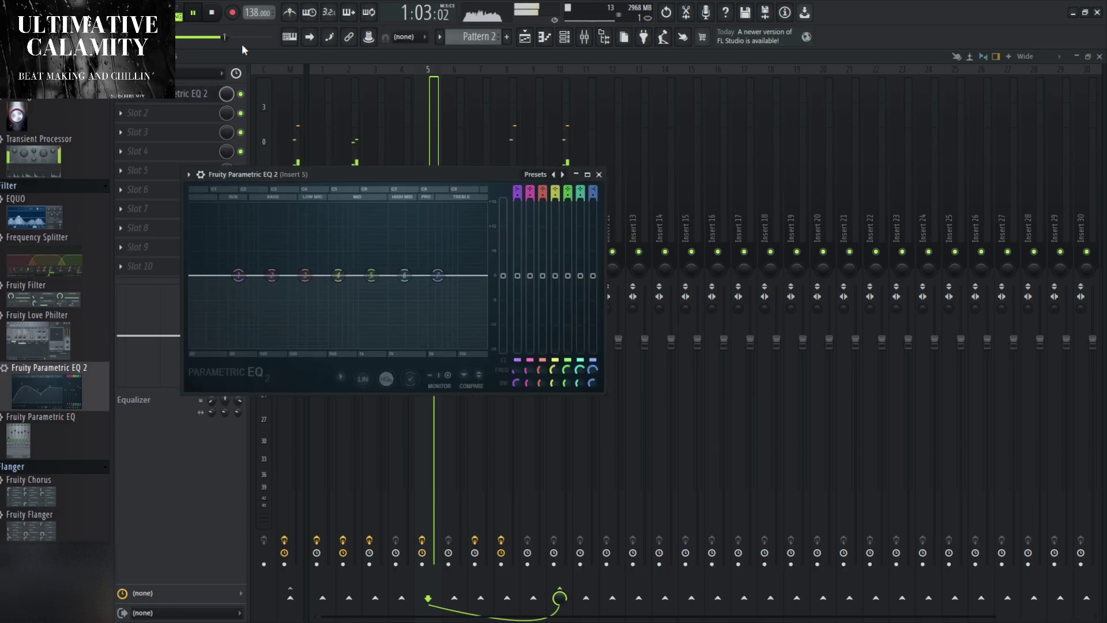
Try the 30Hz + 18kHz cut preset in Insert 5's Parametric EQ 2 and narrow its low and high cuts.
left_click(584, 36)
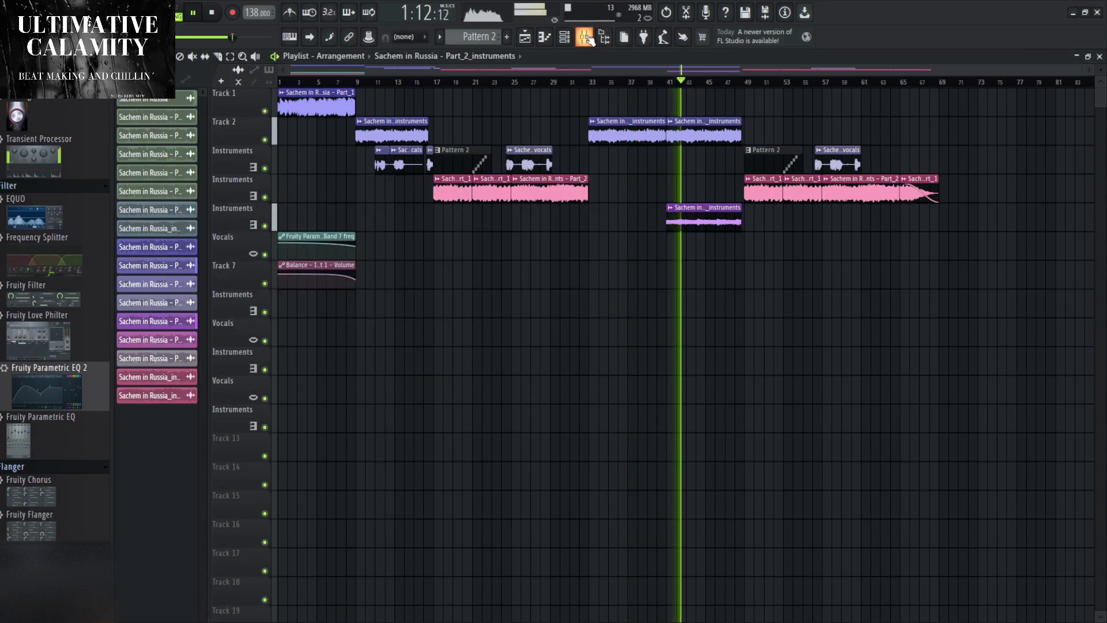
left_click(588, 38)
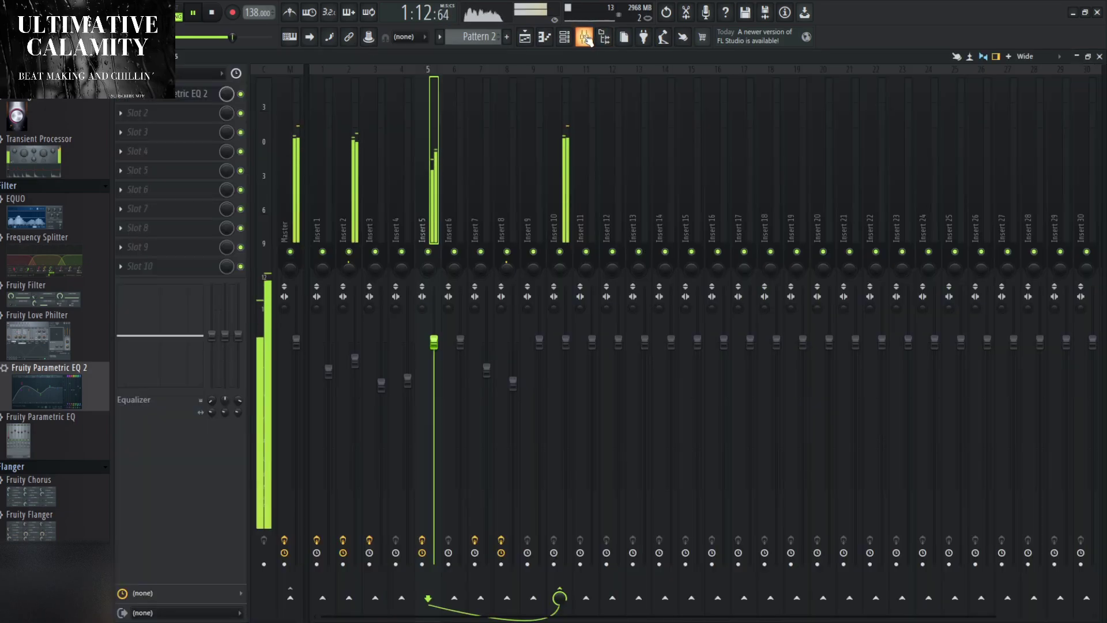
left_click(171, 100)
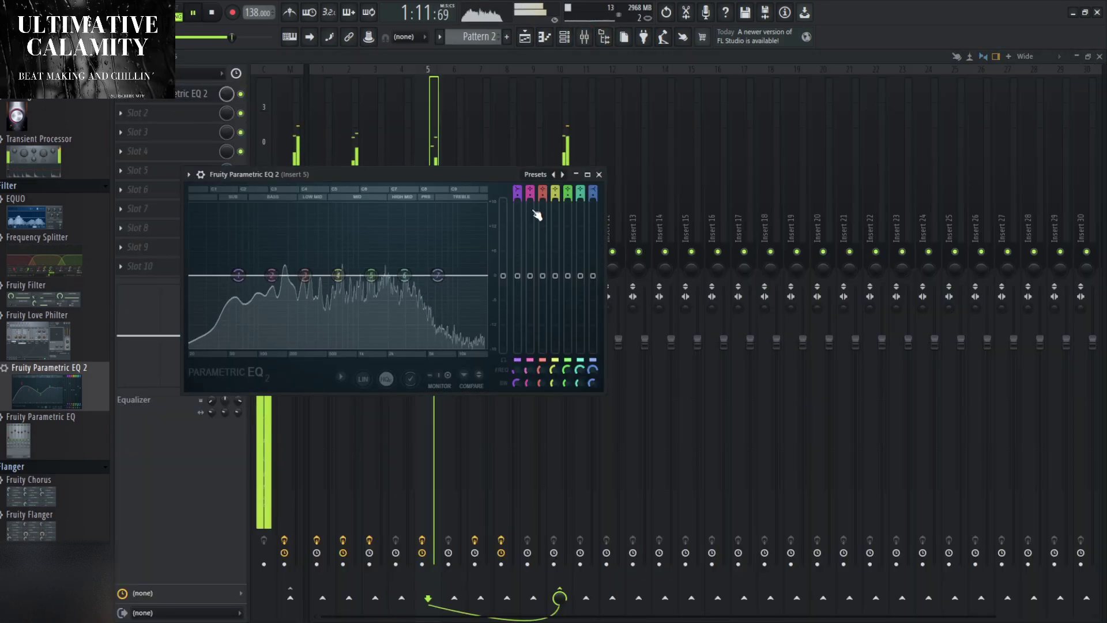
left_click(562, 175)
left_click_drag(518, 370, 517, 305)
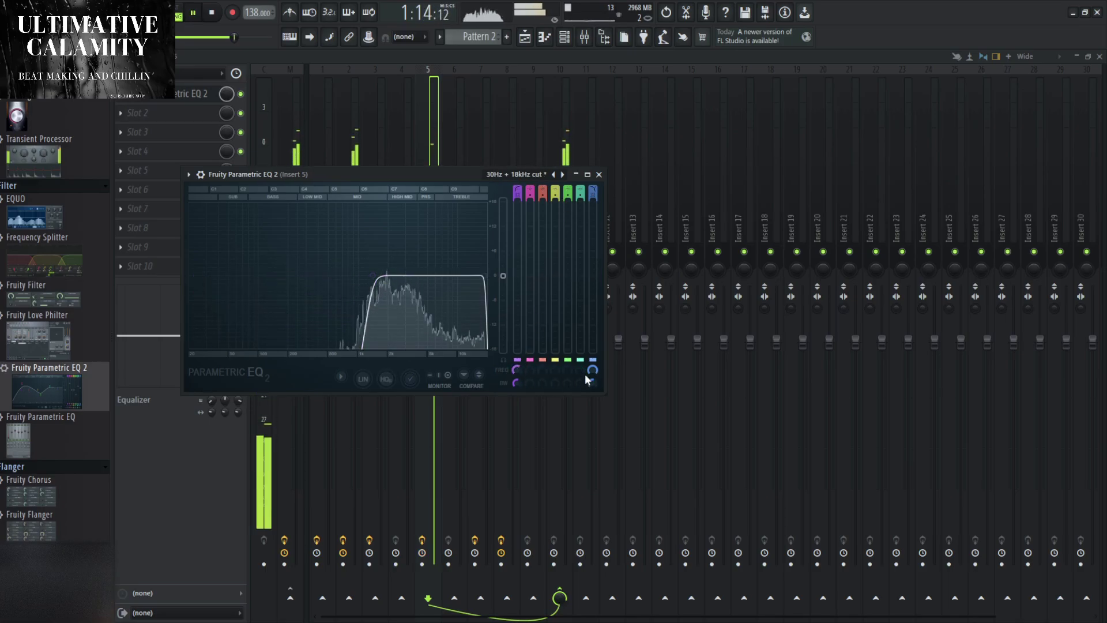
left_click_drag(586, 379, 586, 421)
left_click(599, 174)
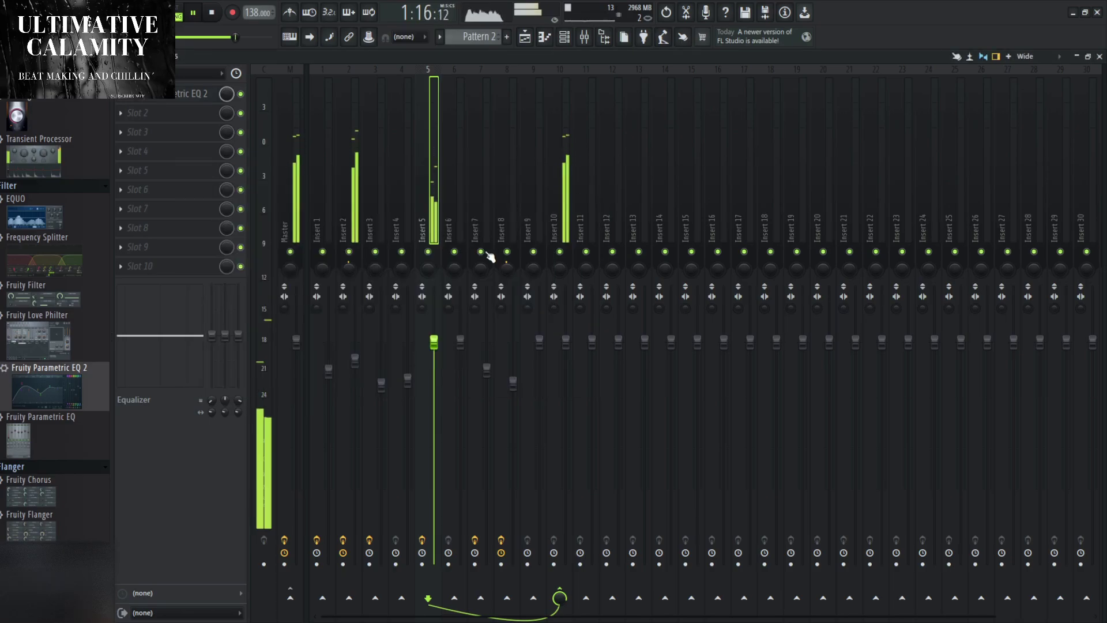
left_click(196, 94)
left_click_drag(514, 370, 514, 391)
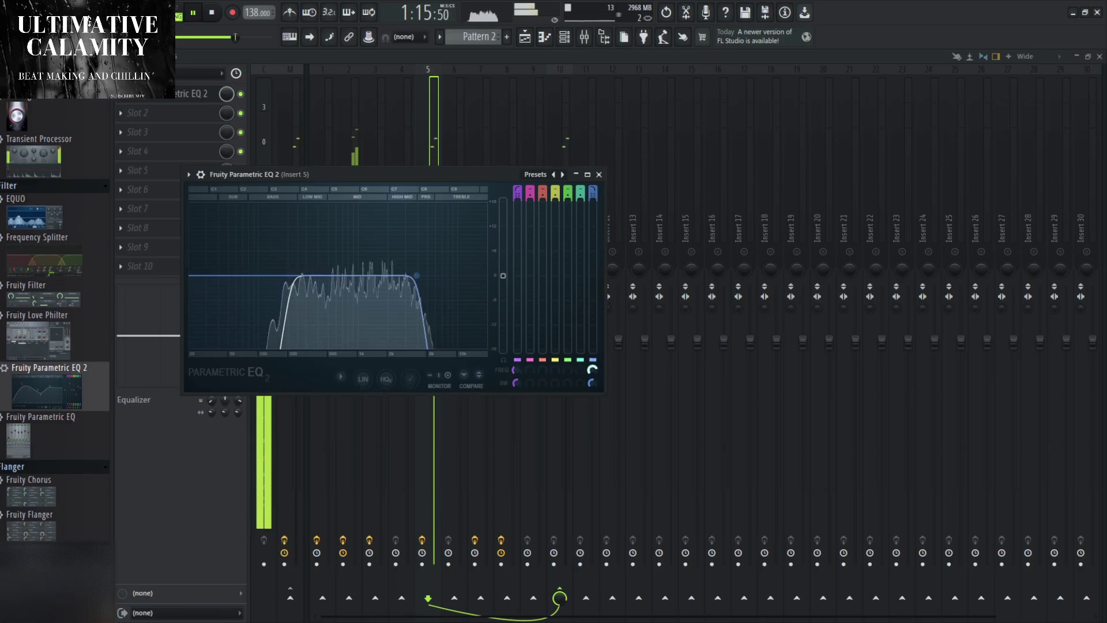
Try the Old Telephone preset in Insert 5's slot 1 Parametric EQ 2 and close the plugin.
left_click(562, 174)
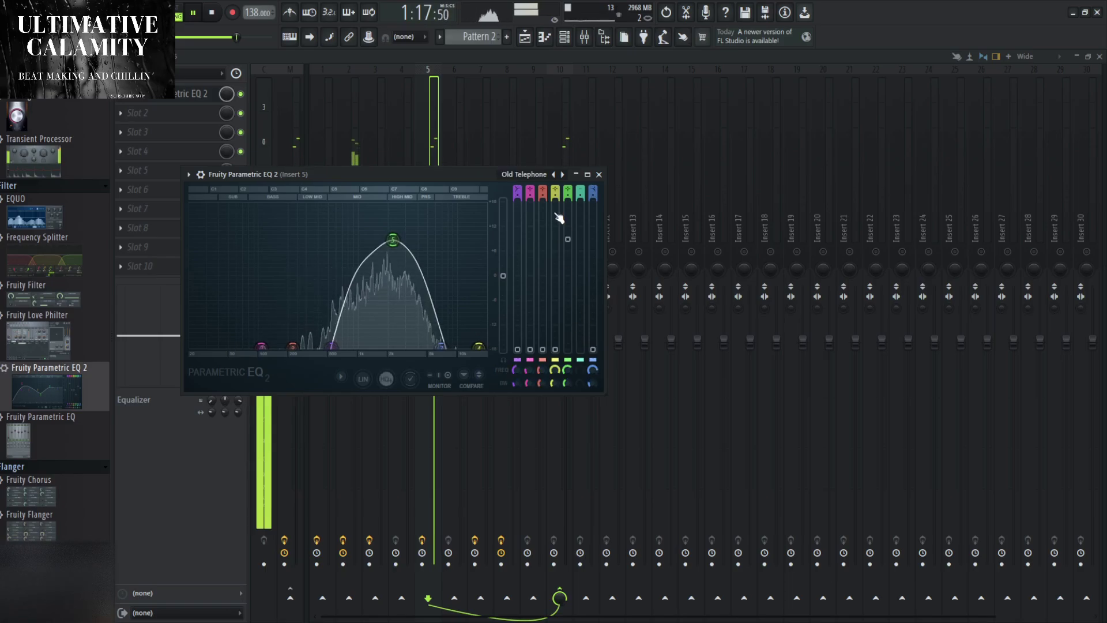
left_click(563, 174)
left_click(553, 174)
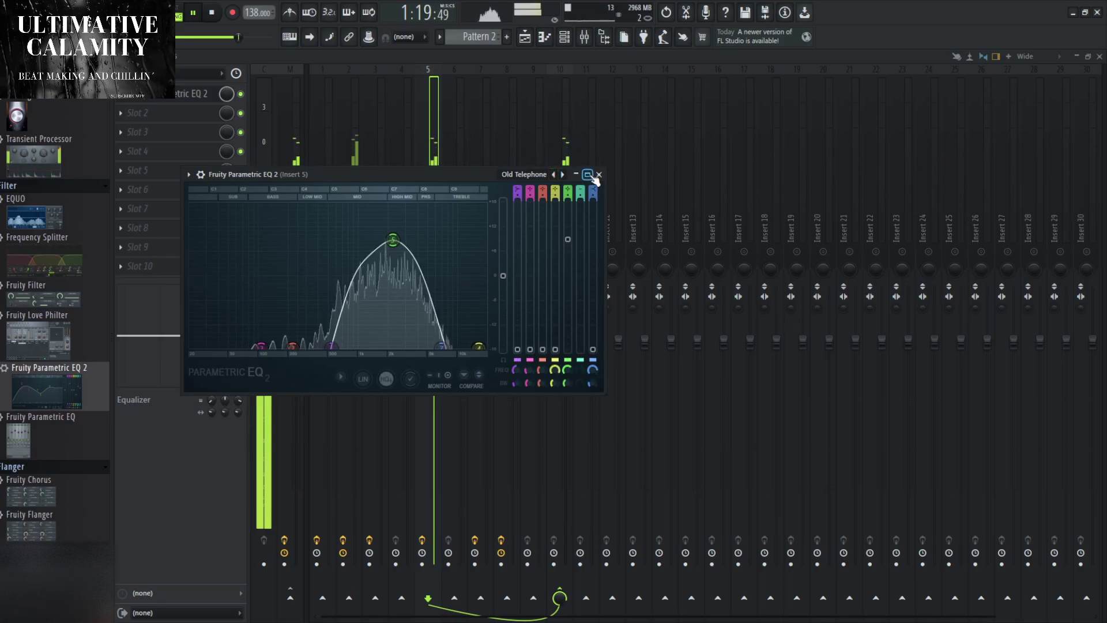
left_click(598, 174)
Load Gross Beat into slot 2 of Insert 5 and choose 1/2 Speed from its Momentary preset.
scroll(44, 423, "down", 15)
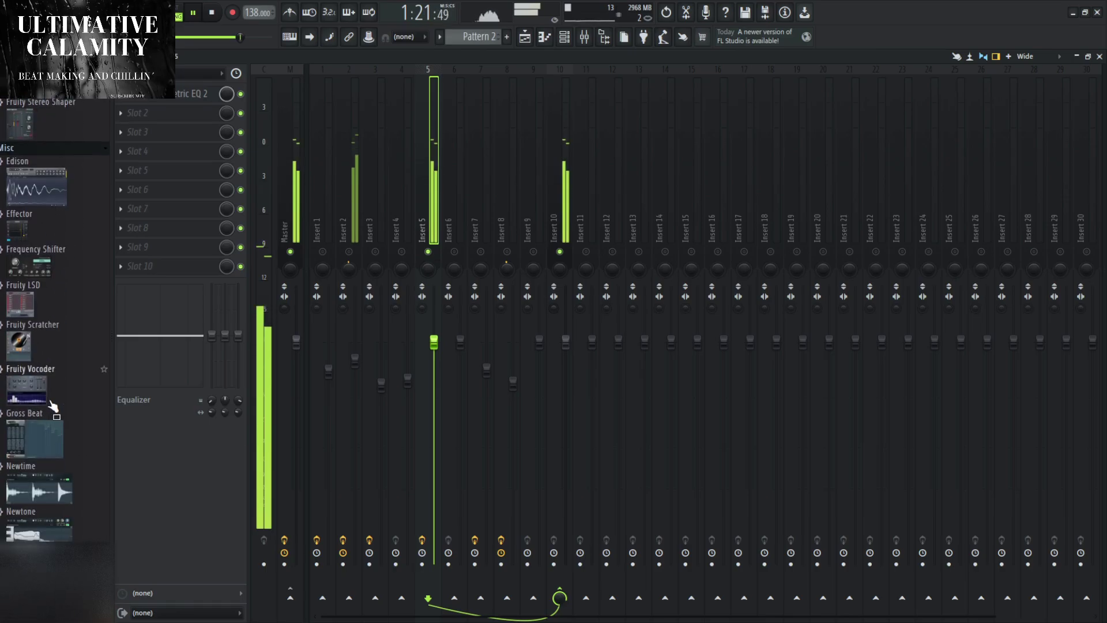
left_click_drag(45, 326, 167, 114)
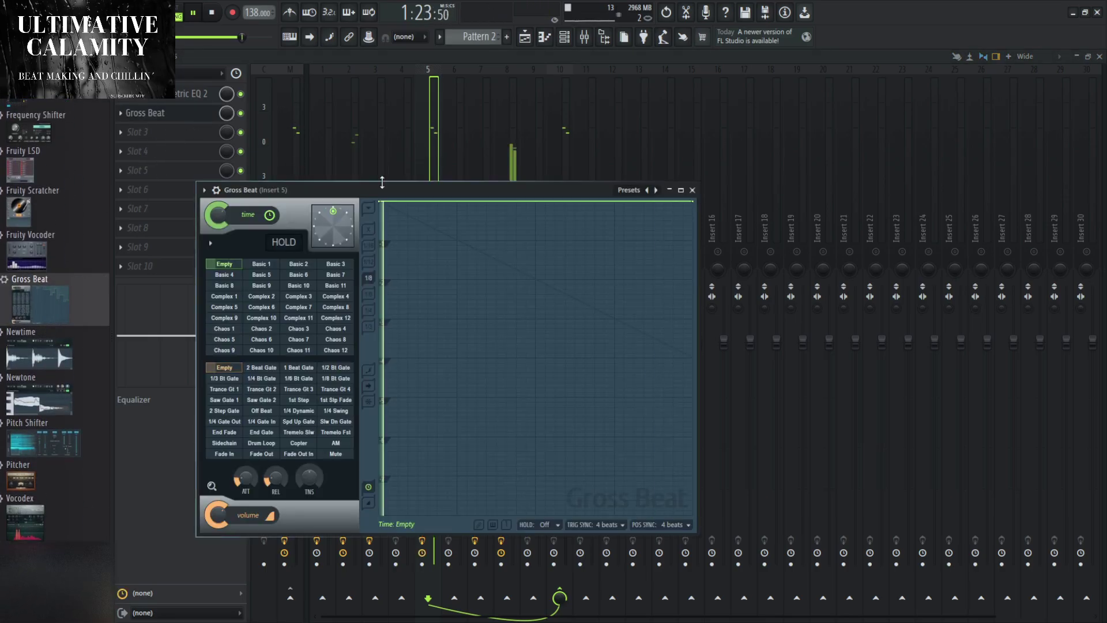
left_click(656, 190)
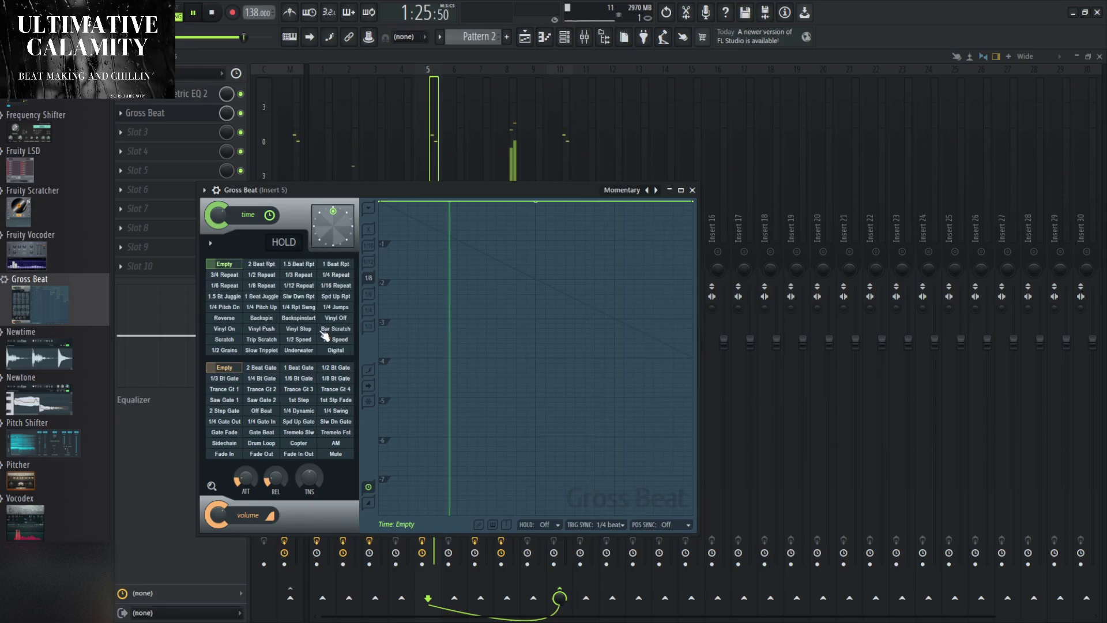
left_click(298, 339)
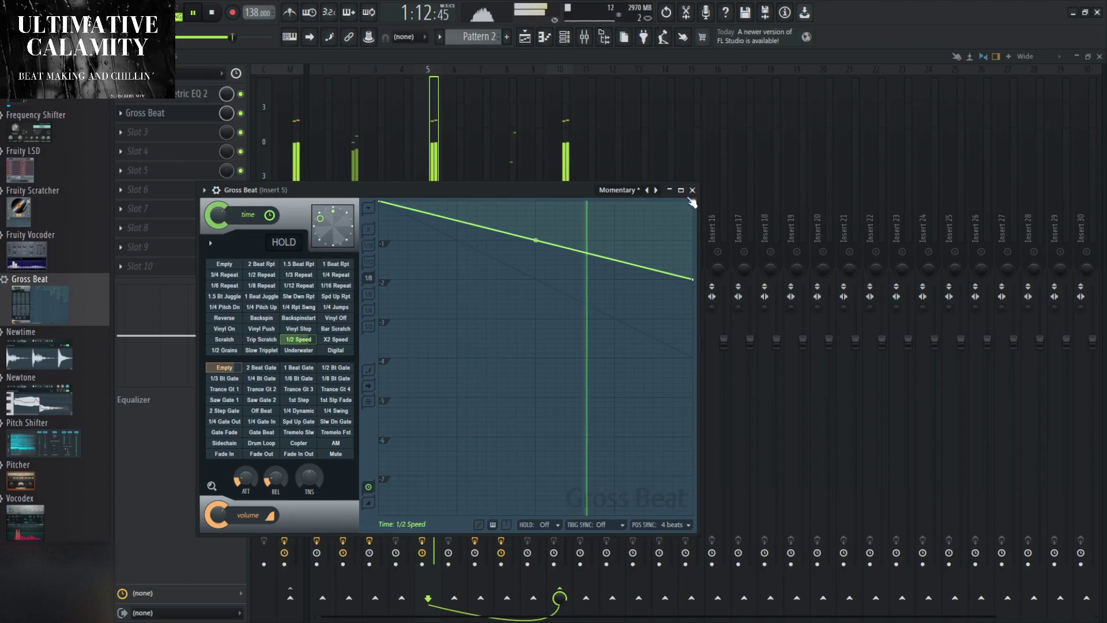
key("Escape")
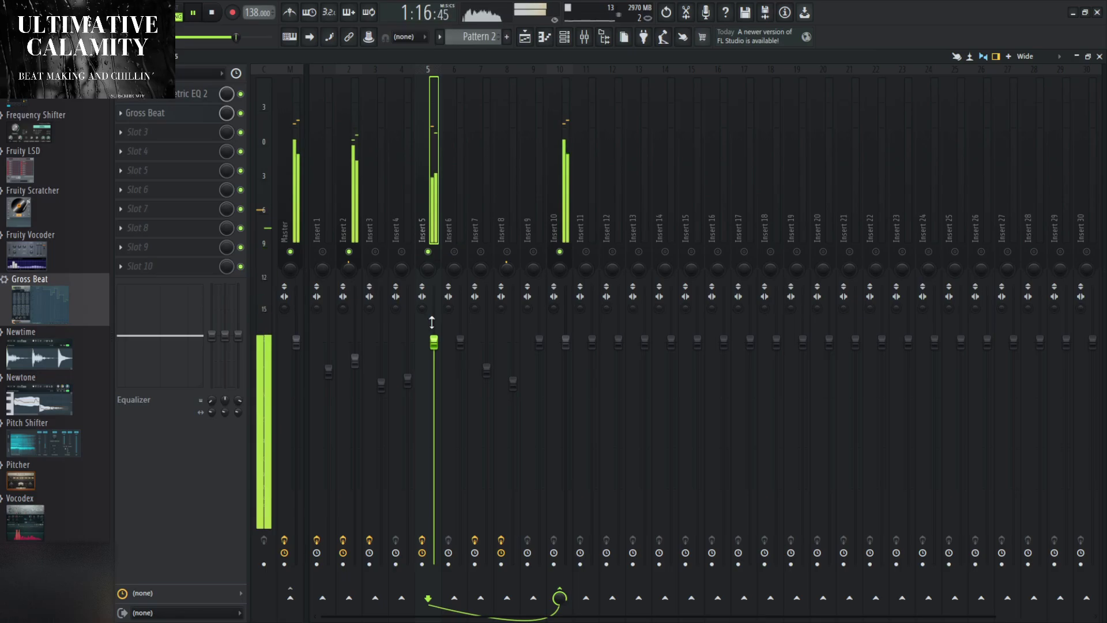
Split Gross Beat's 1/2 Speed time envelope at its midpoint and reshape it into two equal descending ramps.
left_click(192, 117)
left_click(535, 240)
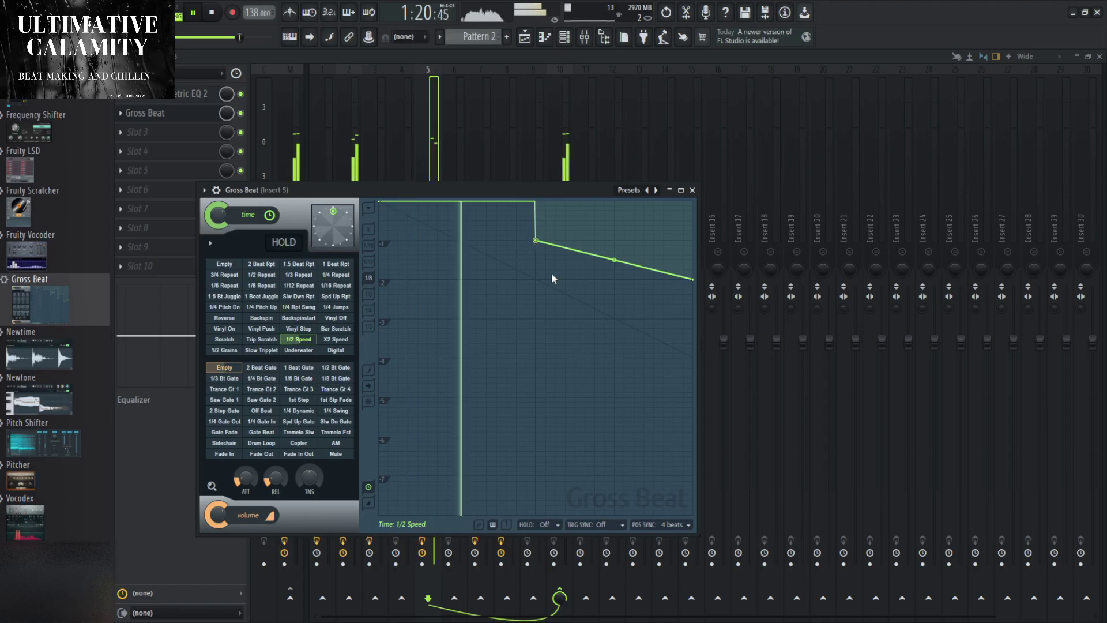
mouse_move(535, 201)
left_mouse_down()
mouse_move(535, 240)
mouse_move(557, 189)
mouse_move(535, 202)
left_mouse_up()
left_click_drag(692, 279, 695, 241)
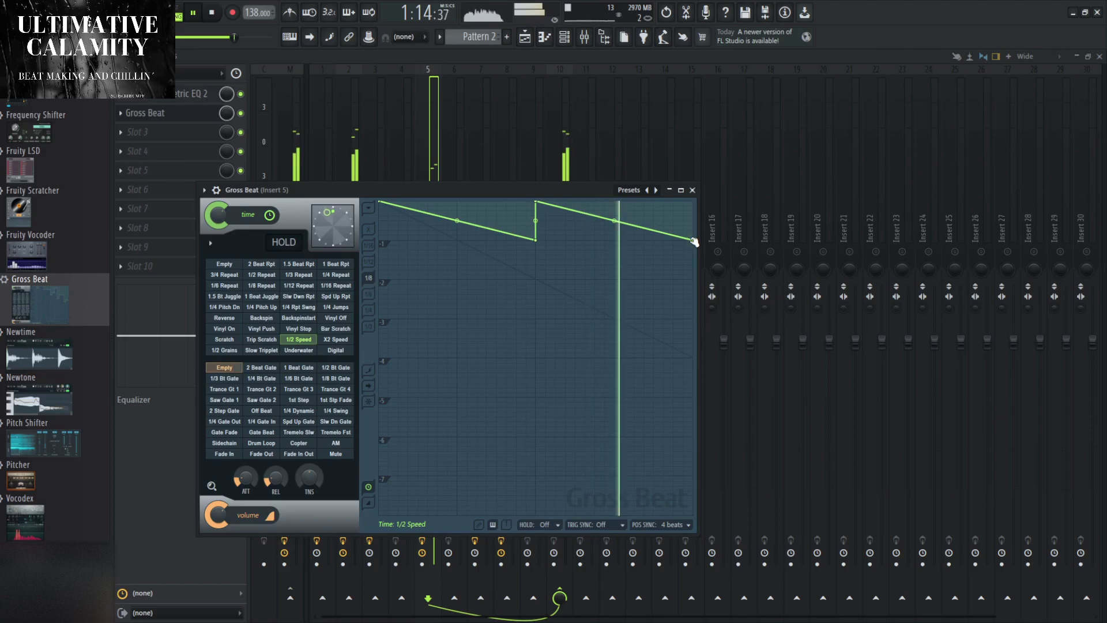
left_click(693, 189)
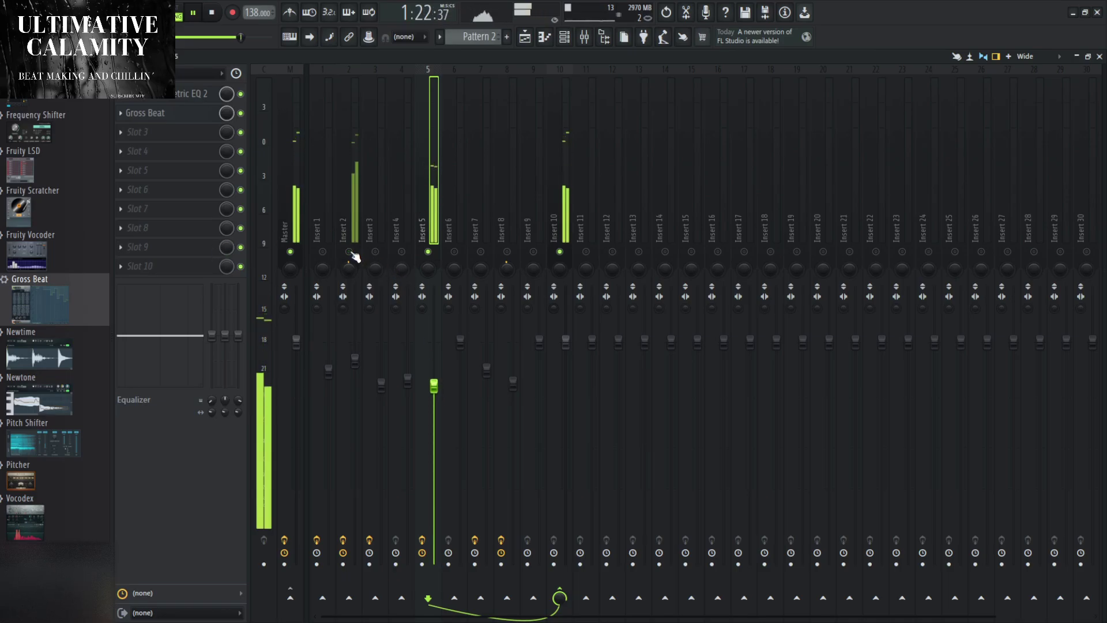
Load Fruity Parametric EQ 2 into slot 3 of Insert 5 and narrow its 40Hz + 18kHz cut preset from both ends.
scroll(43, 299, "down", 5)
scroll(44, 286, "up", 4)
left_click_drag(43, 292, 150, 132)
left_click(566, 206)
left_click(600, 256)
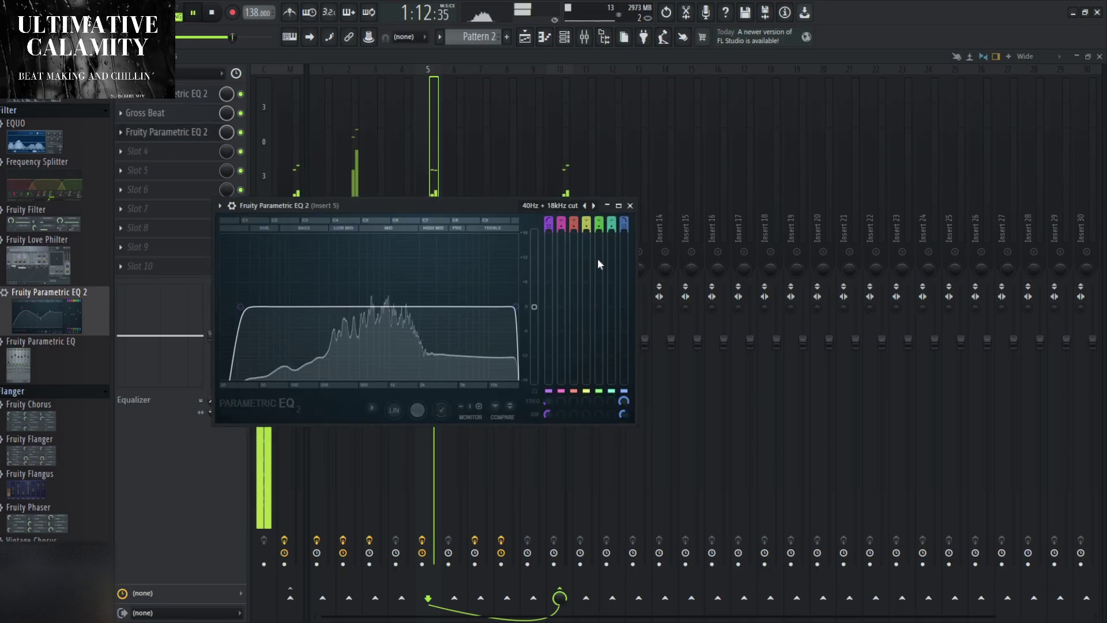
left_click_drag(548, 400, 549, 364)
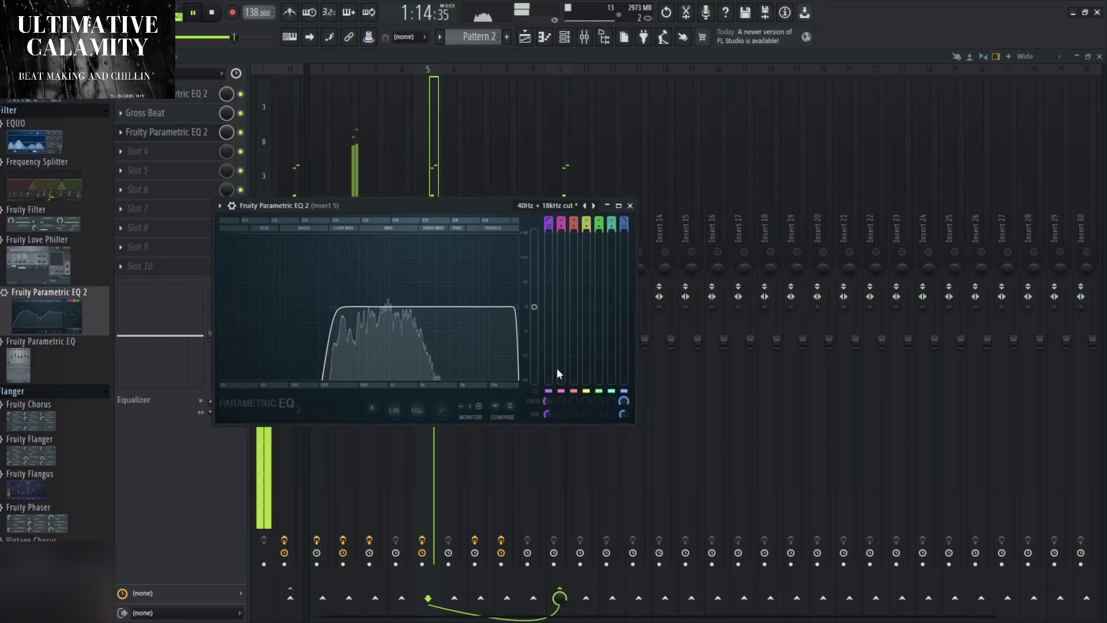
left_click_drag(623, 406, 623, 426)
Reset the slot 1 Parametric EQ 2 to its Default preset and readjust the slot 3 EQ's cutoffs with a higher high cut.
left_click(199, 132)
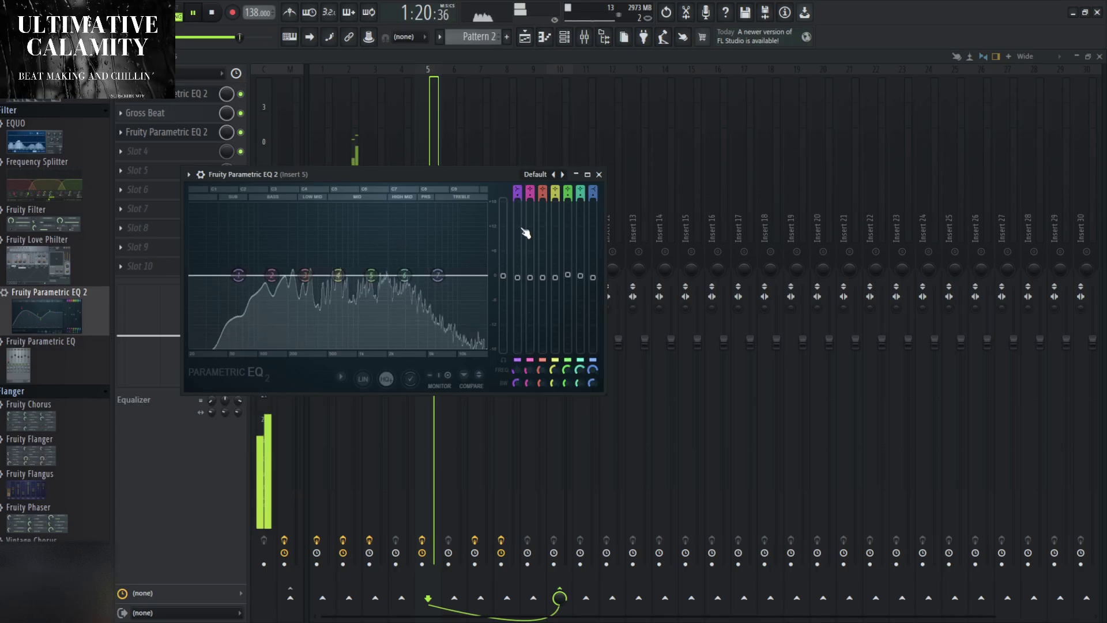
left_click(197, 135)
left_click(197, 134)
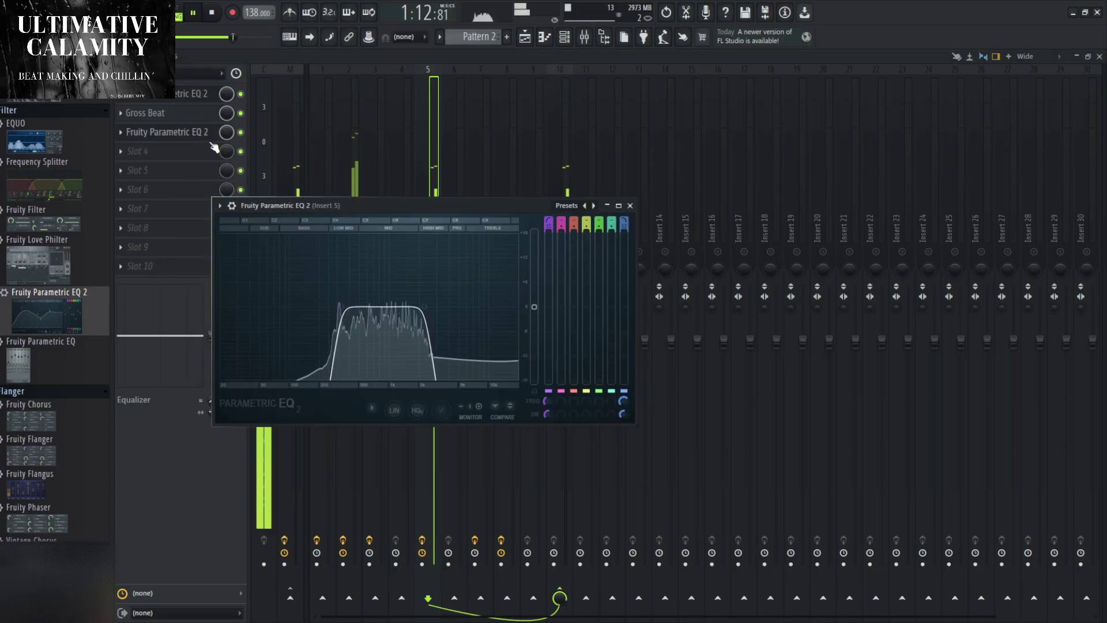
left_click_drag(320, 306, 258, 307)
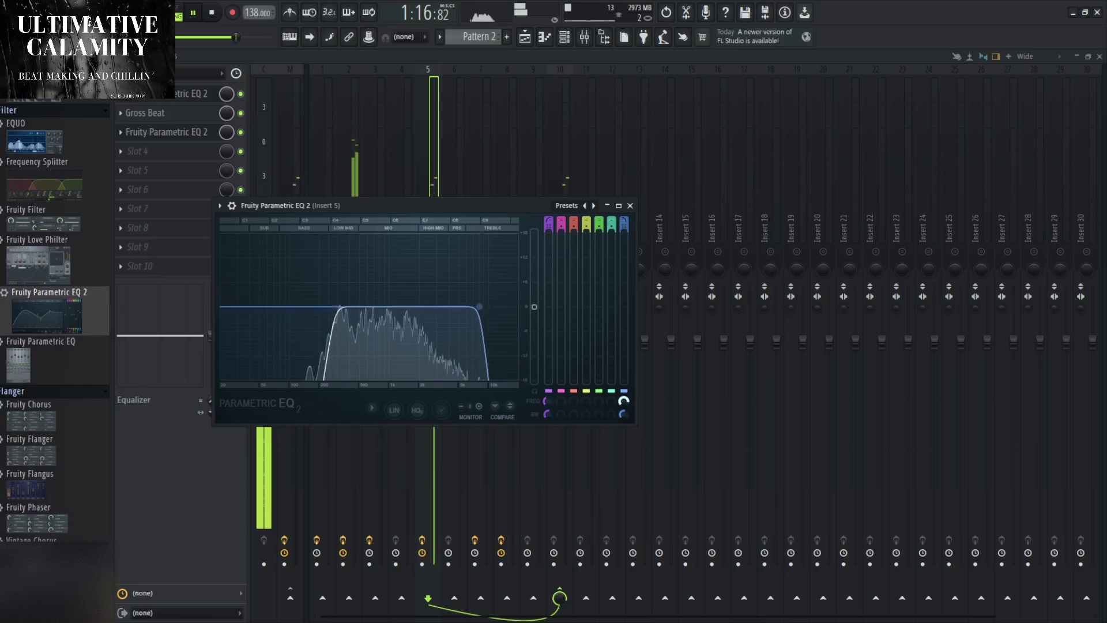
left_click(630, 206)
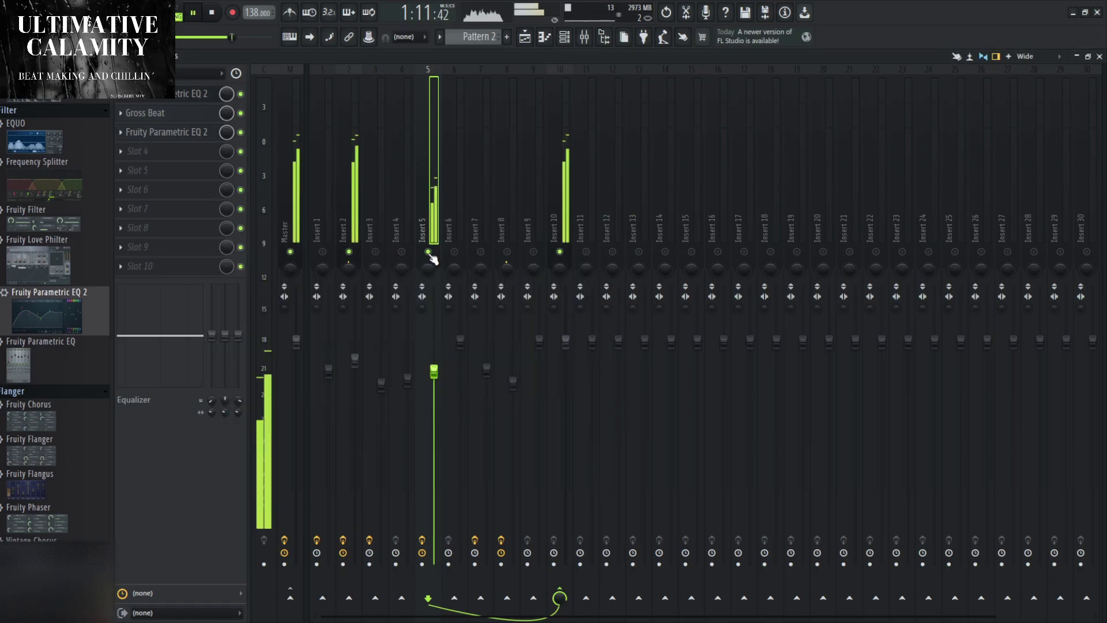
Add a second Gross Beat to Insert 5, try its volume gates including 1/6 Bt Gate, and select 1 Beat Gate.
scroll(55, 346, "down", 12)
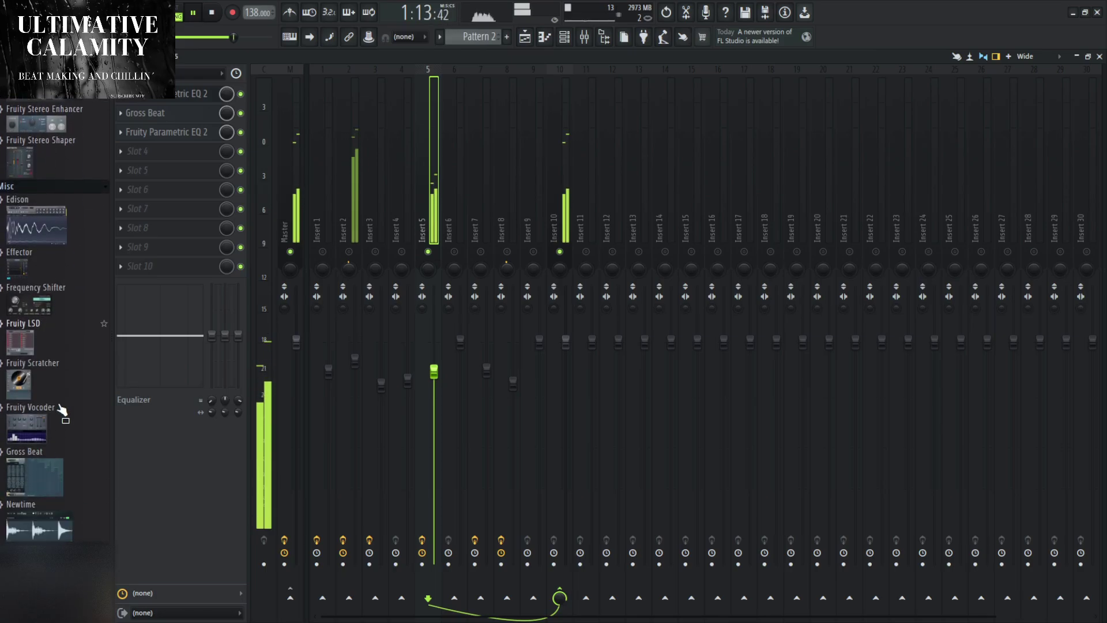
left_click_drag(37, 228, 156, 171)
left_click(221, 322)
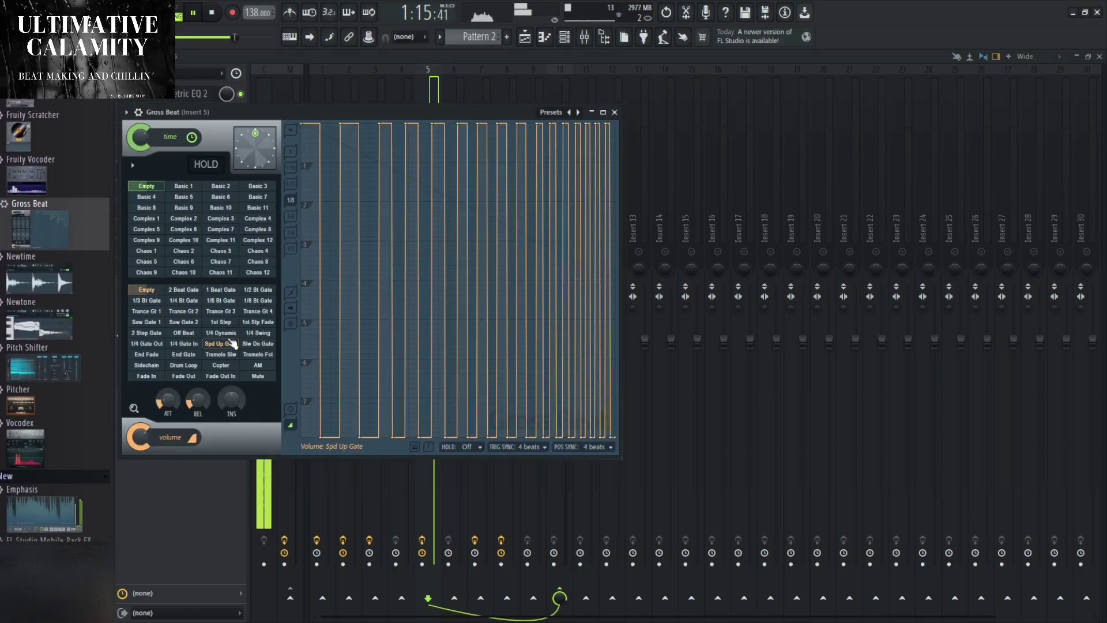
left_click(226, 301)
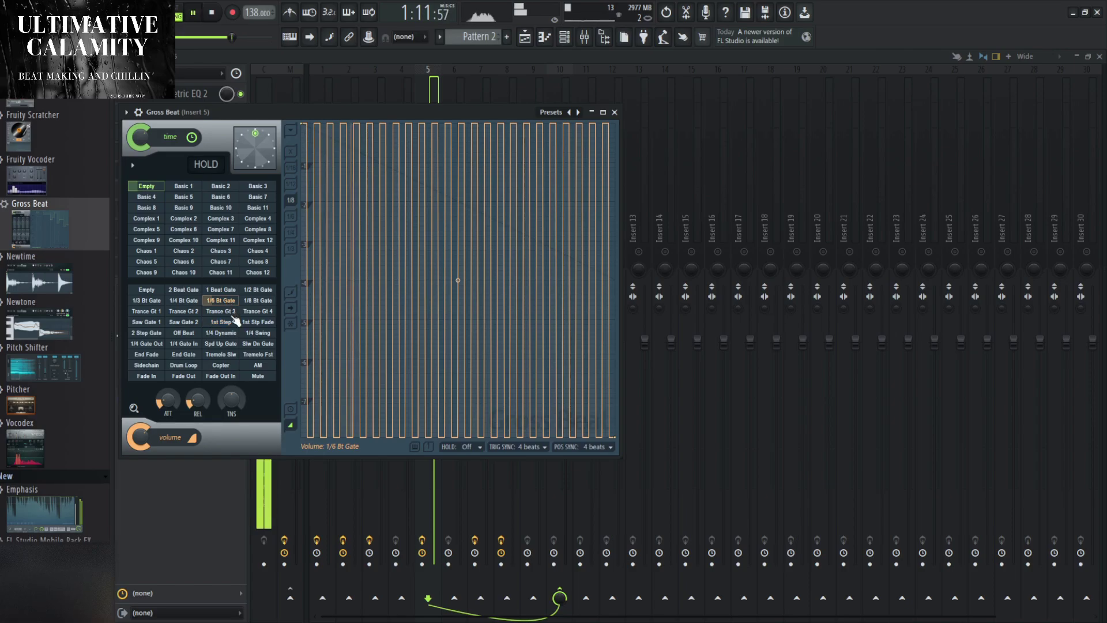
left_click(221, 290)
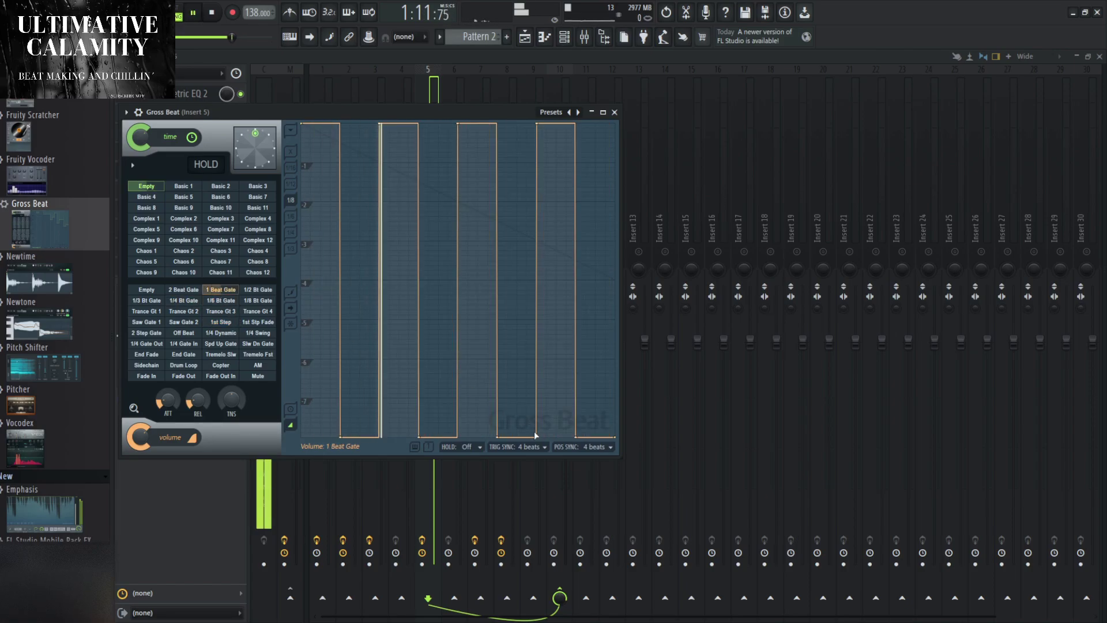
Turn off Gross Beat's trigger sync for the 1 Beat Gate and replay the arrangement from just before bar 49.
left_click_drag(529, 457, 529, 479)
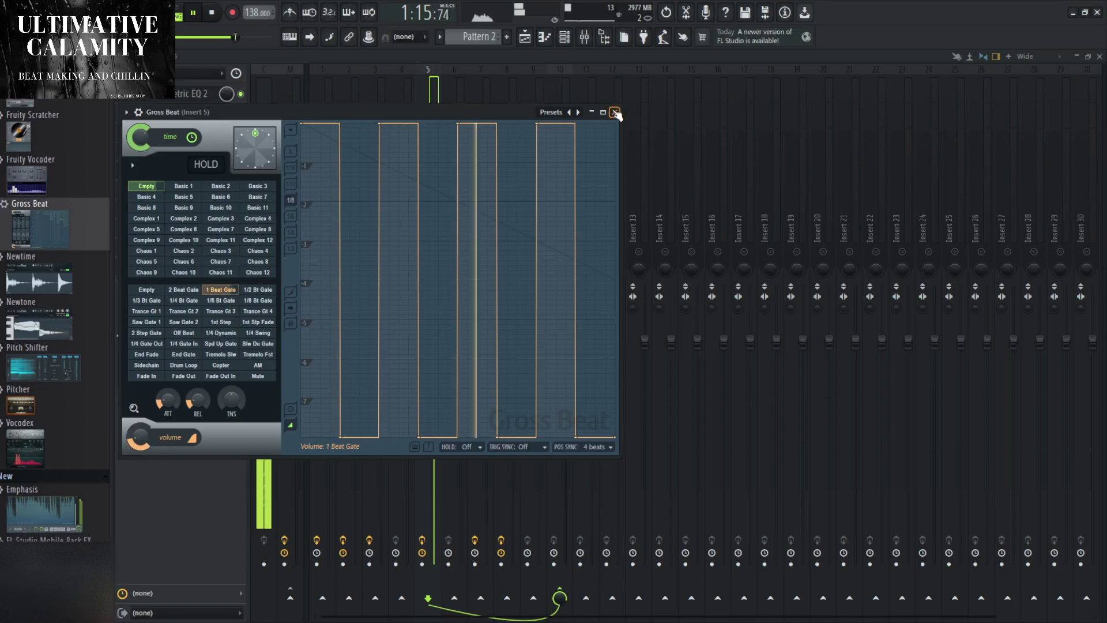
left_click(615, 112)
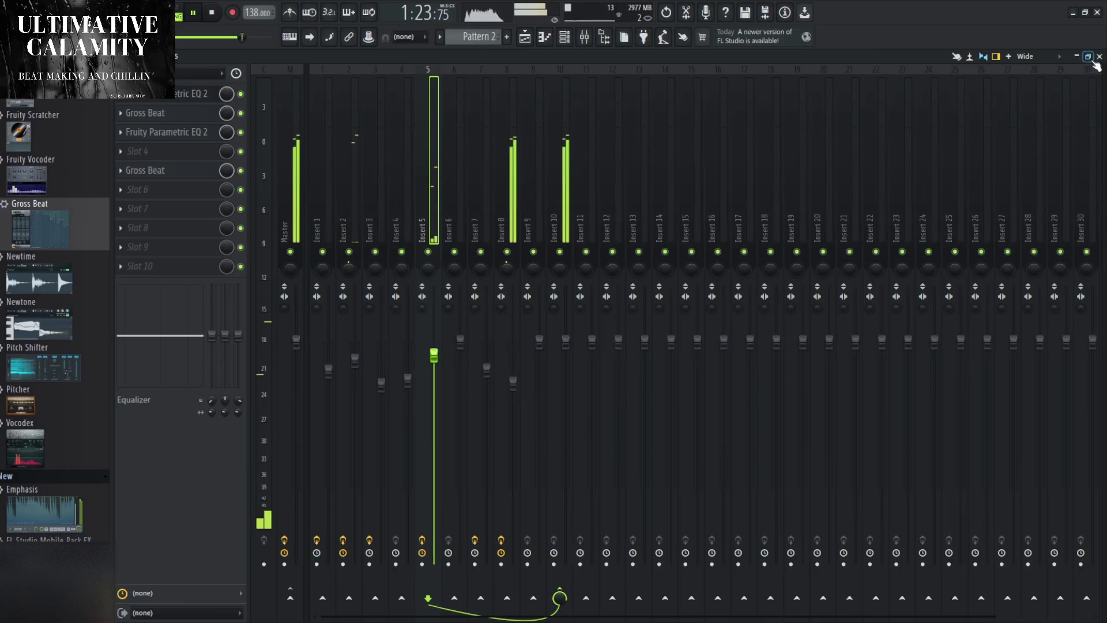
key("F9")
key("Escape")
scroll(658, 193, "up", 4)
left_click(678, 82)
scroll(685, 299, "up", 2)
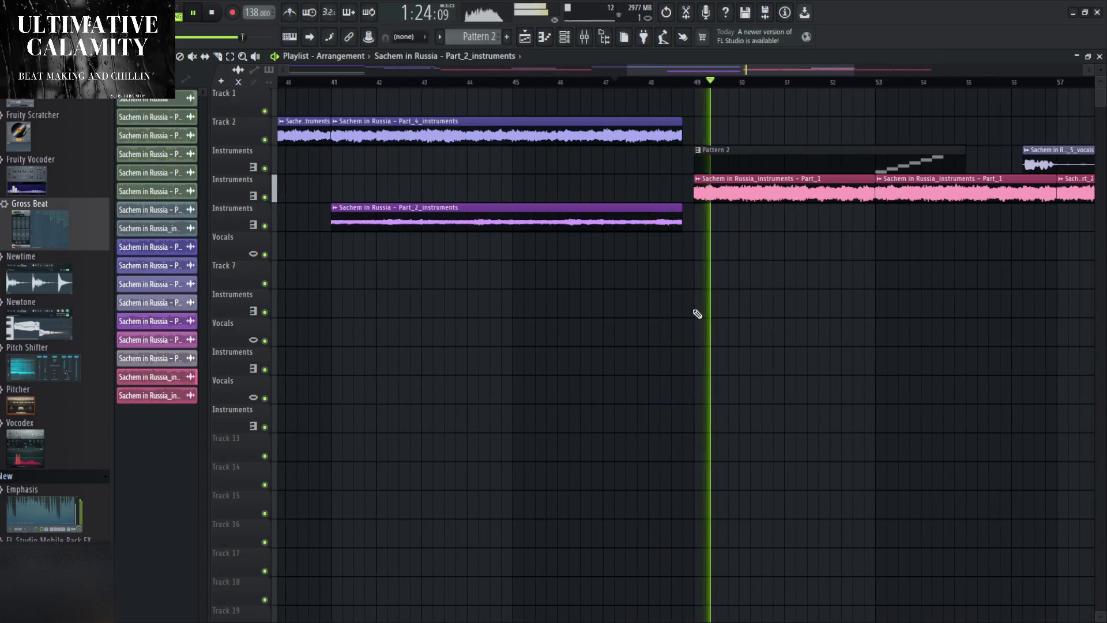
scroll(692, 314, "down", 5)
Load Fruity Balance into slot 6 of Insert 5 and create an automation clip for its volume.
left_click(584, 38)
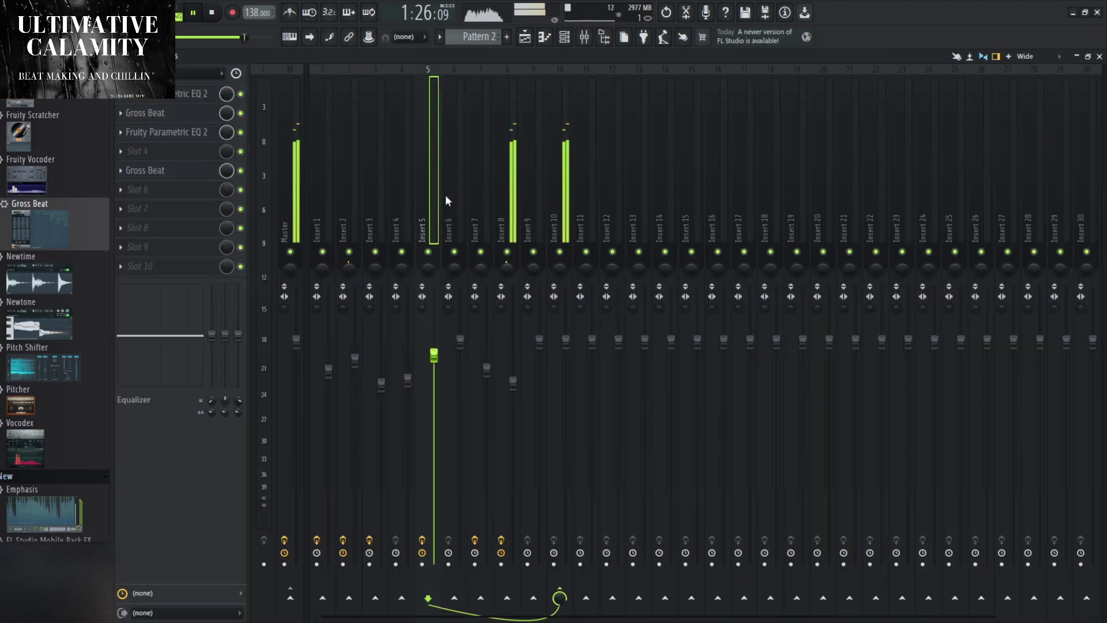
scroll(54, 323, "down", 5)
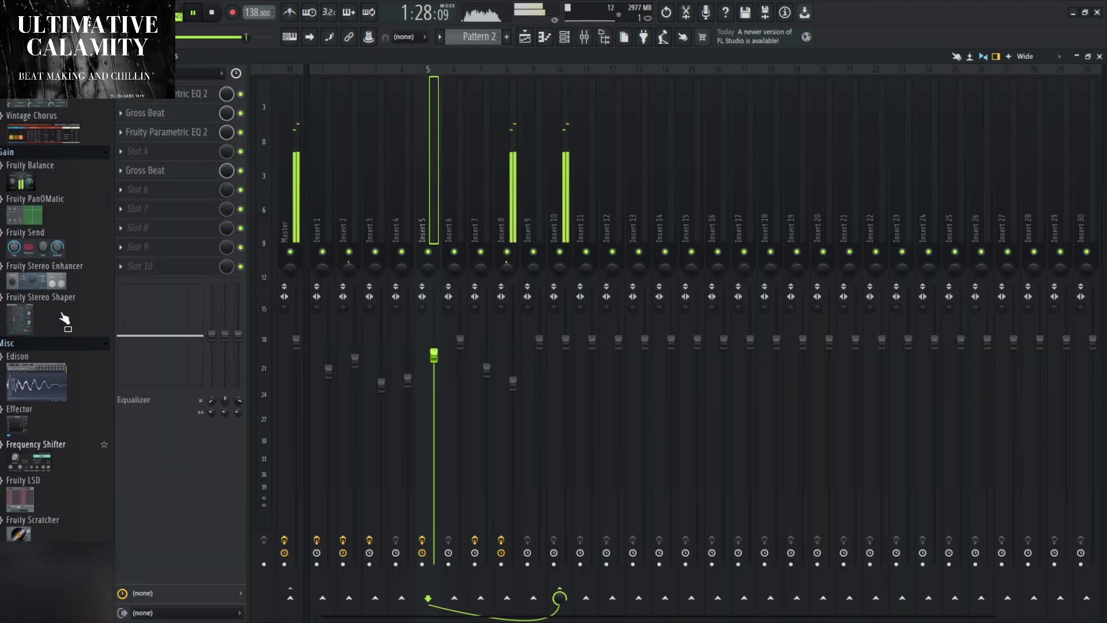
left_click_drag(29, 219, 167, 189)
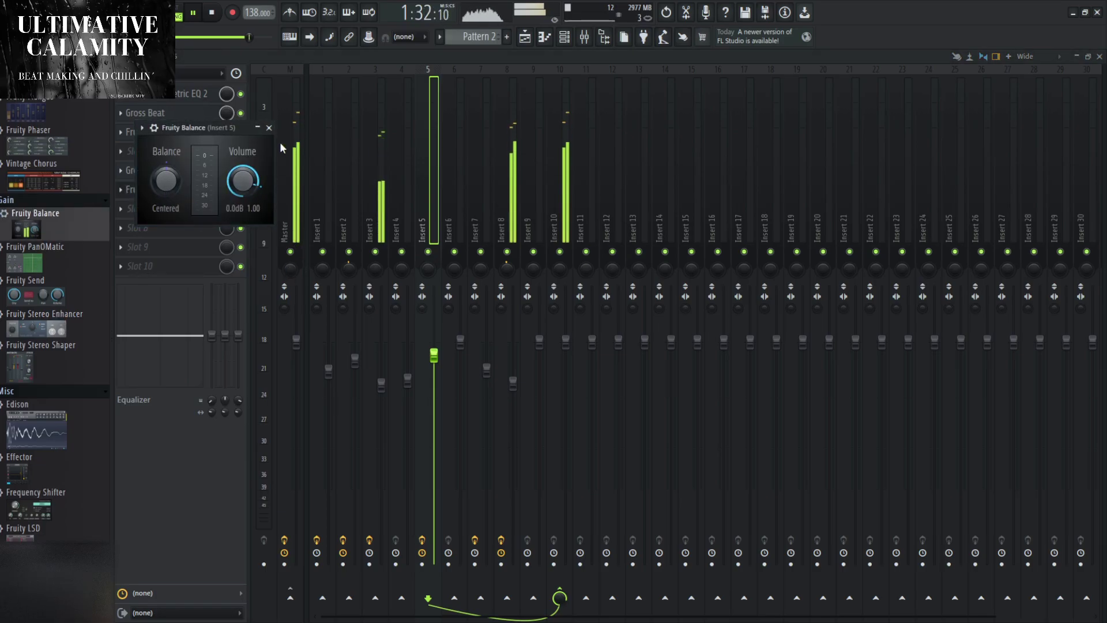
left_click(269, 127)
left_click(1100, 56)
Move the Insert 5 volume automation clip to the song's start and extend it to the last clip's end at bar 69.
left_click_drag(785, 303, 332, 304)
left_click_drag(489, 302, 939, 308)
scroll(951, 331, "up", 3)
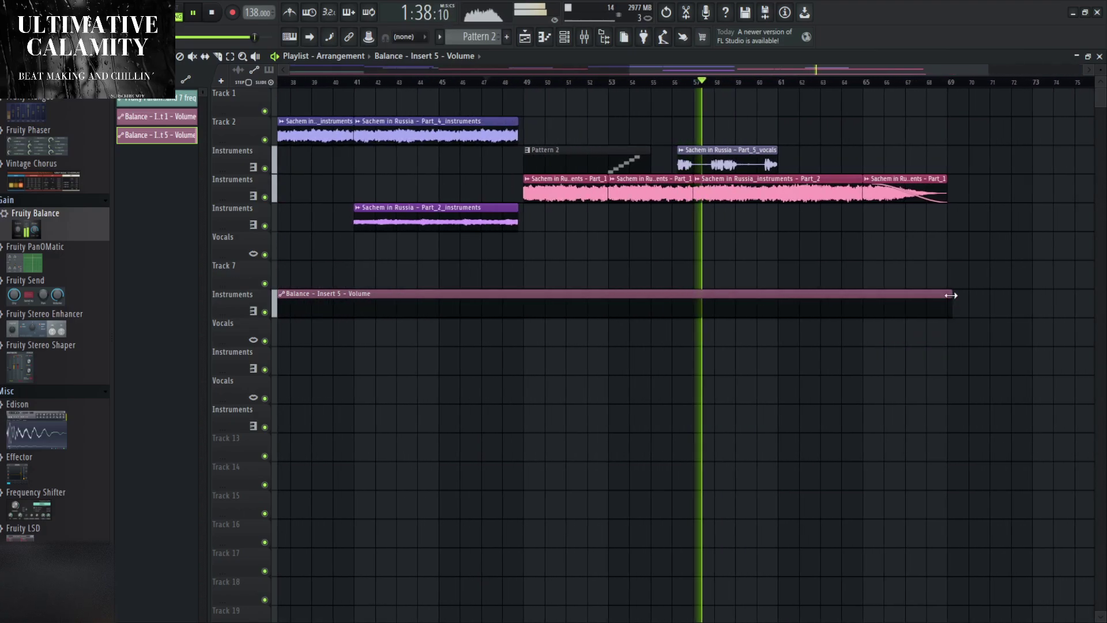
scroll(402, 343, "down", 1)
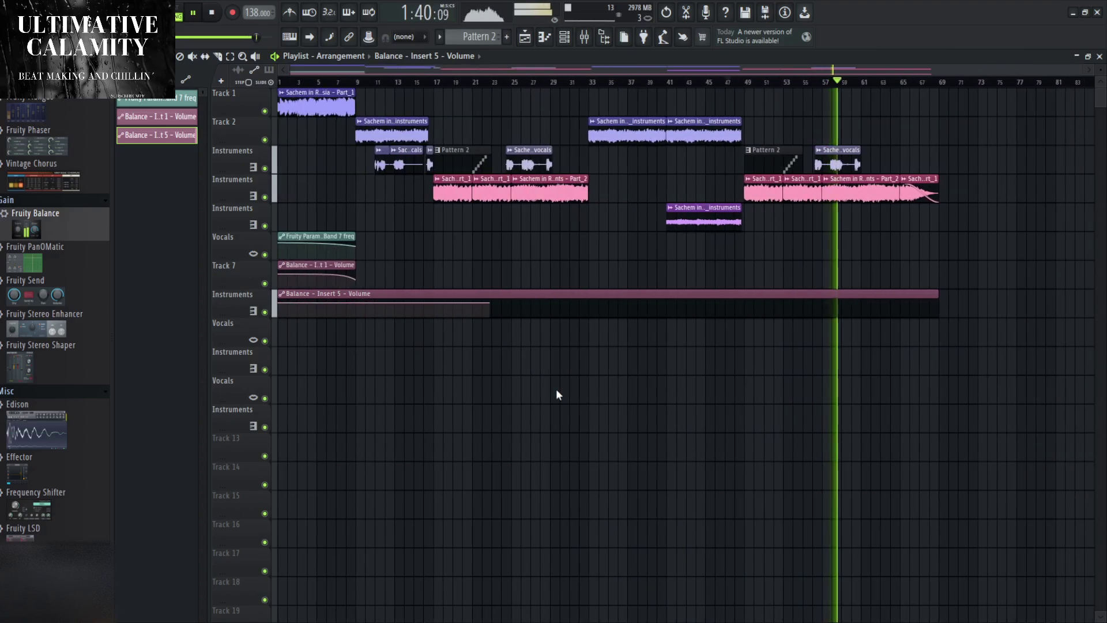
Shape the Insert 5 volume automation to drop to silence between the Part_4 clip's end and bar 49, and play from about bar 34.
left_click_drag(490, 303, 730, 312)
scroll(742, 348, "up", 4)
scroll(771, 350, "up", 3)
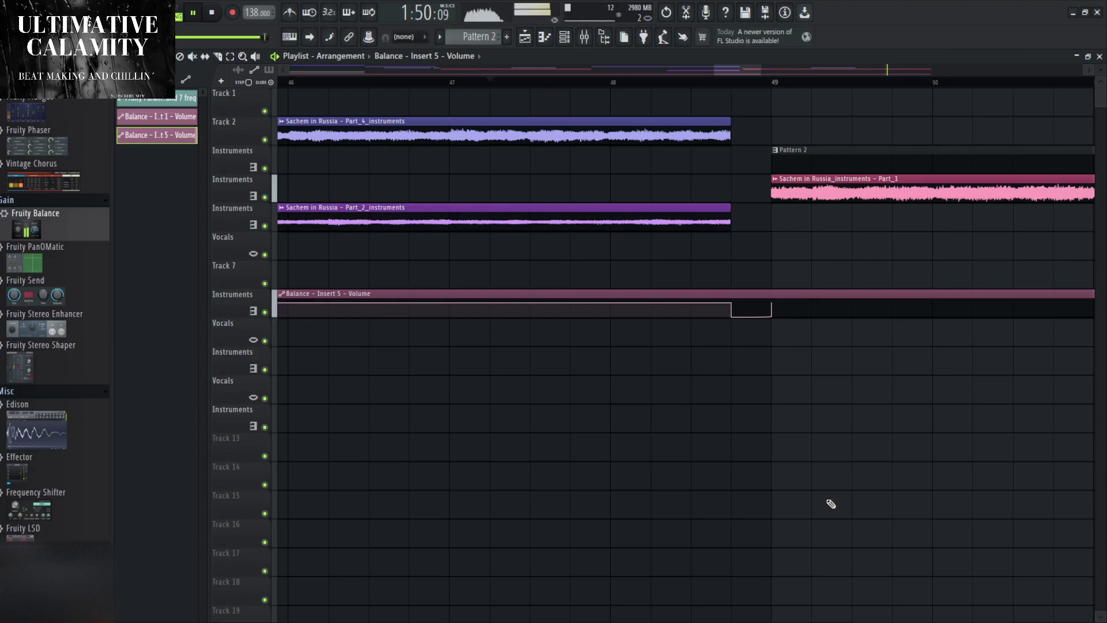
scroll(821, 386, "down", 5)
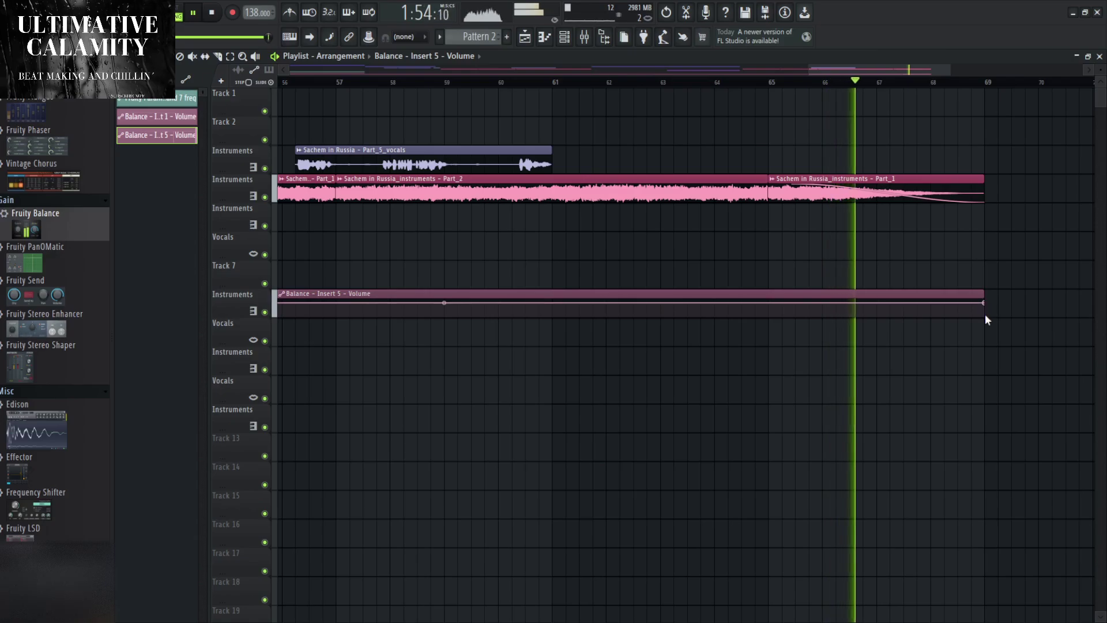
scroll(670, 435, "down", 5)
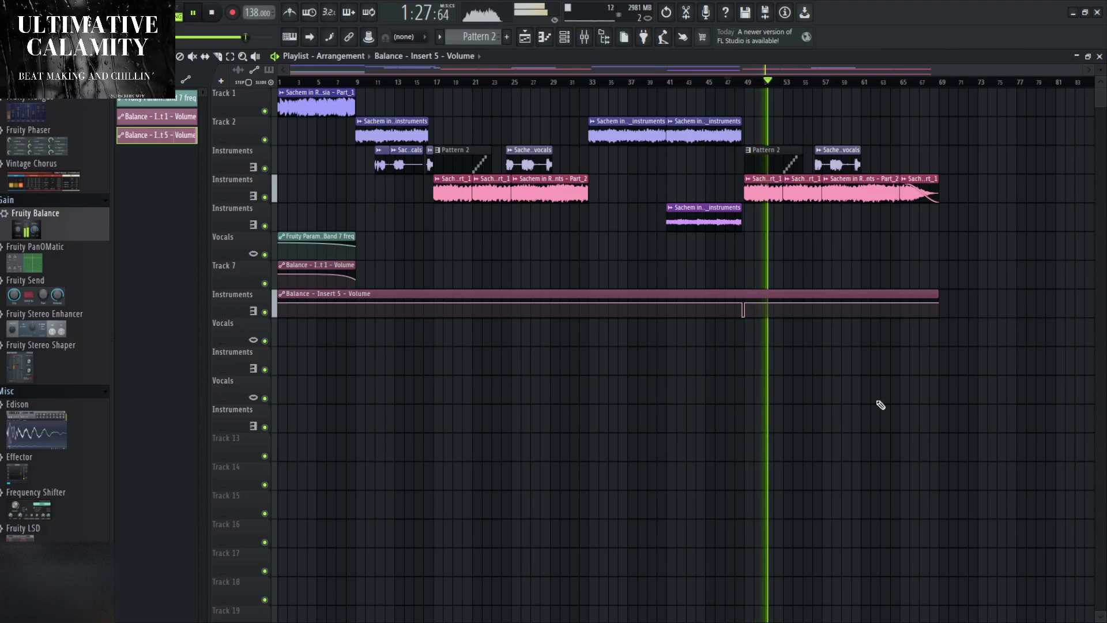
left_click(599, 81)
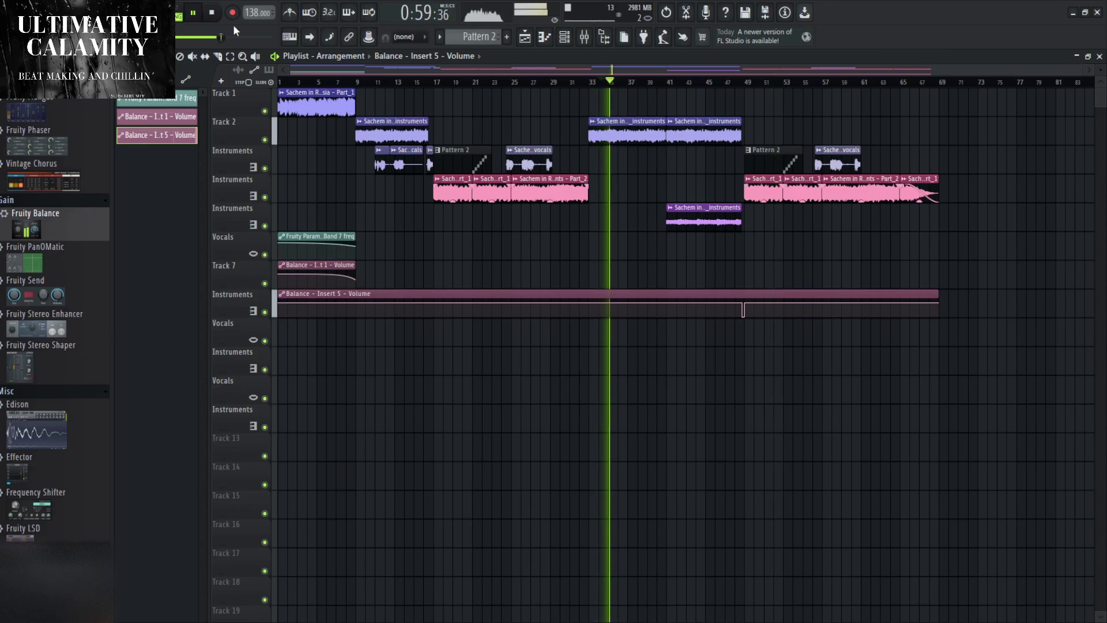
Load Fruity Parametric EQ 2 into slot 1 of Insert 10 with the 20Hz + 18kHz cut preset and raise its low-cut frequency.
key("F9")
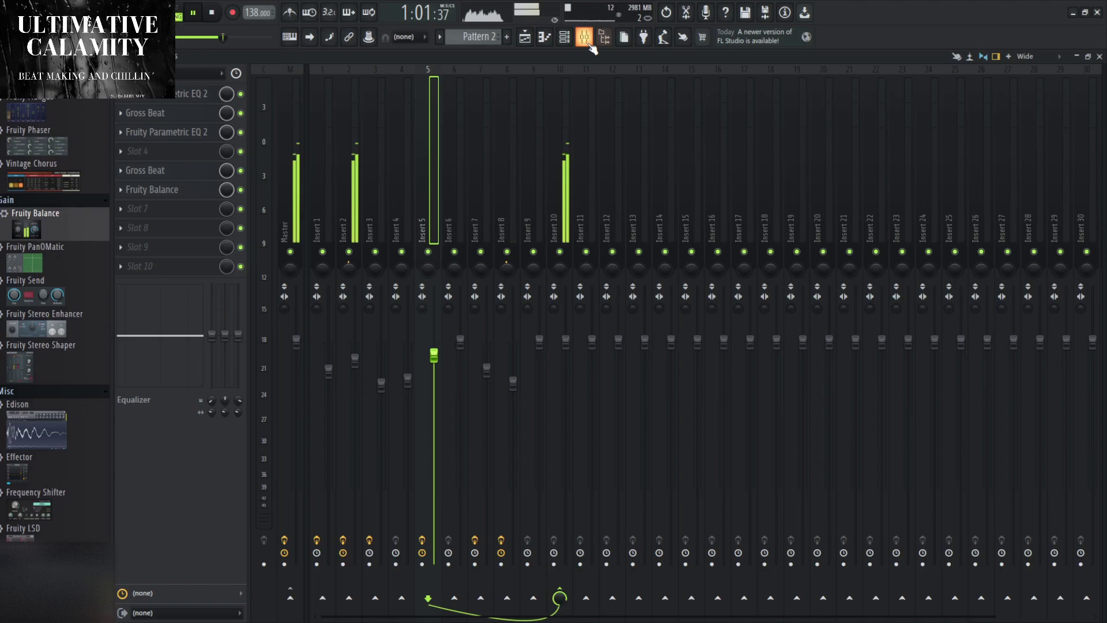
left_click(556, 185)
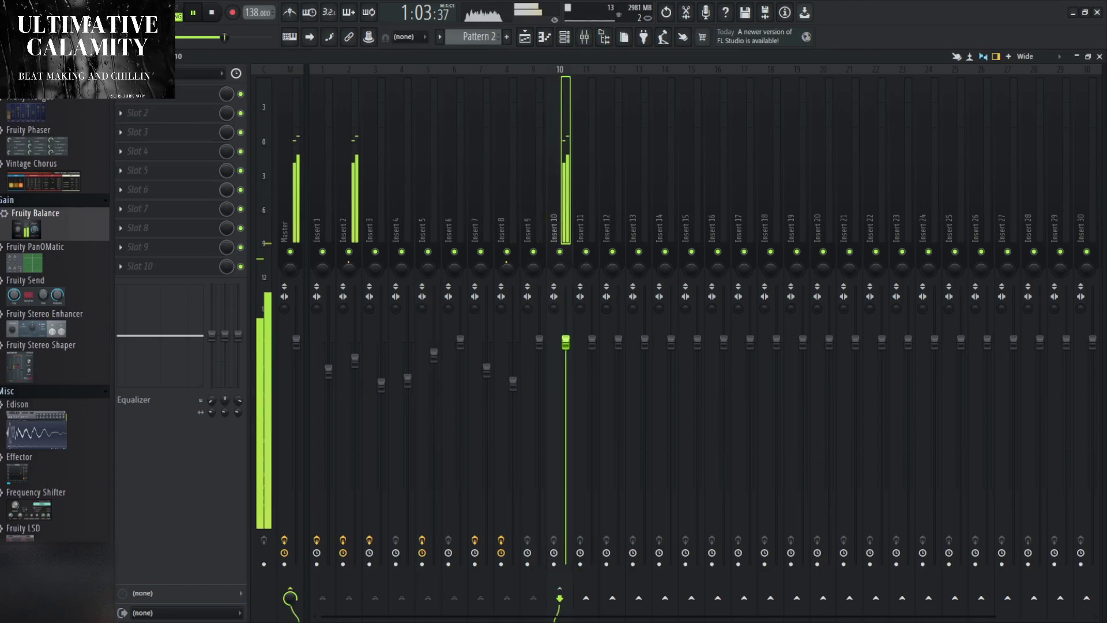
scroll(57, 323, "up", 8)
left_click_drag(46, 367, 167, 94)
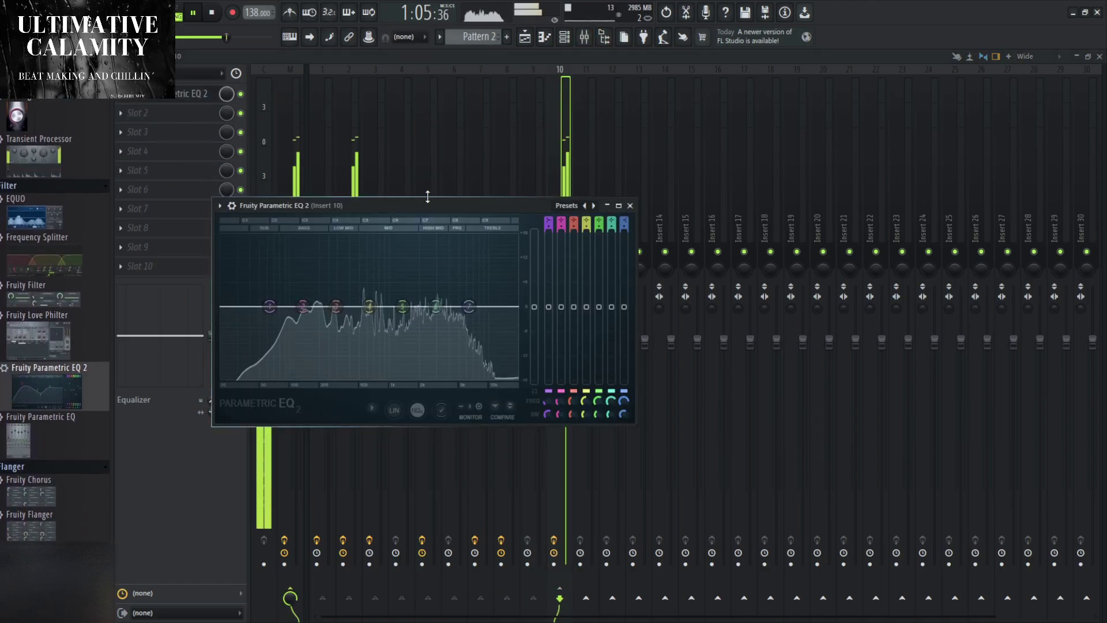
left_click(594, 205)
left_click_drag(544, 402, 545, 387)
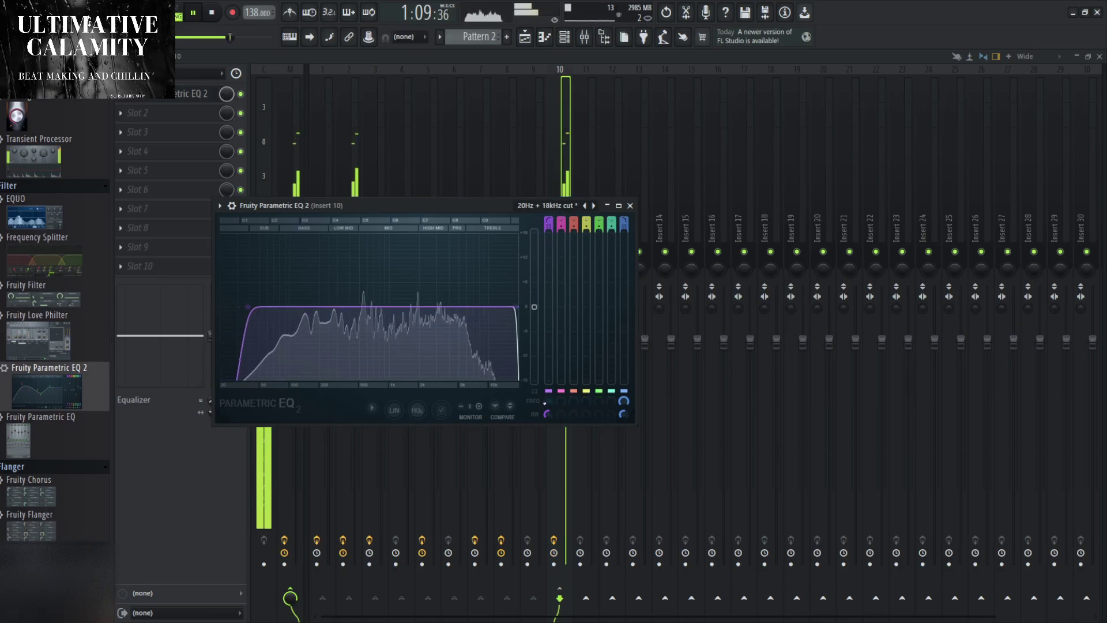
left_click(631, 205)
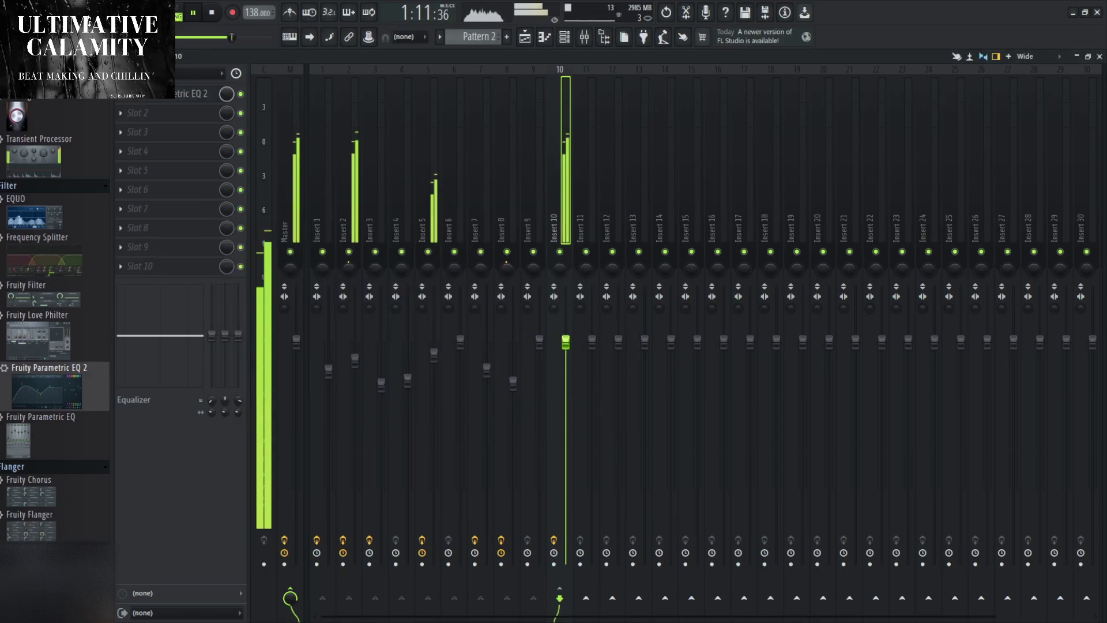
Load Maximus into slot 3 of Insert 10 and lower the LOW band's compression curve at its knee and upper end.
scroll(56, 381, "up", 5)
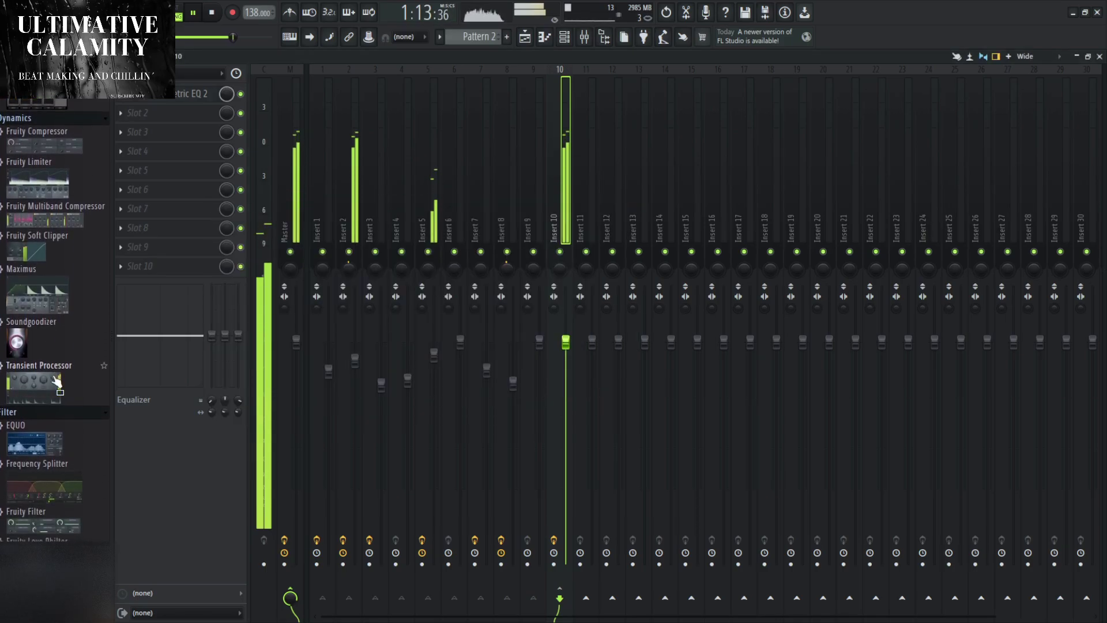
scroll(56, 382, "down", 3)
left_click_drag(37, 216, 147, 208)
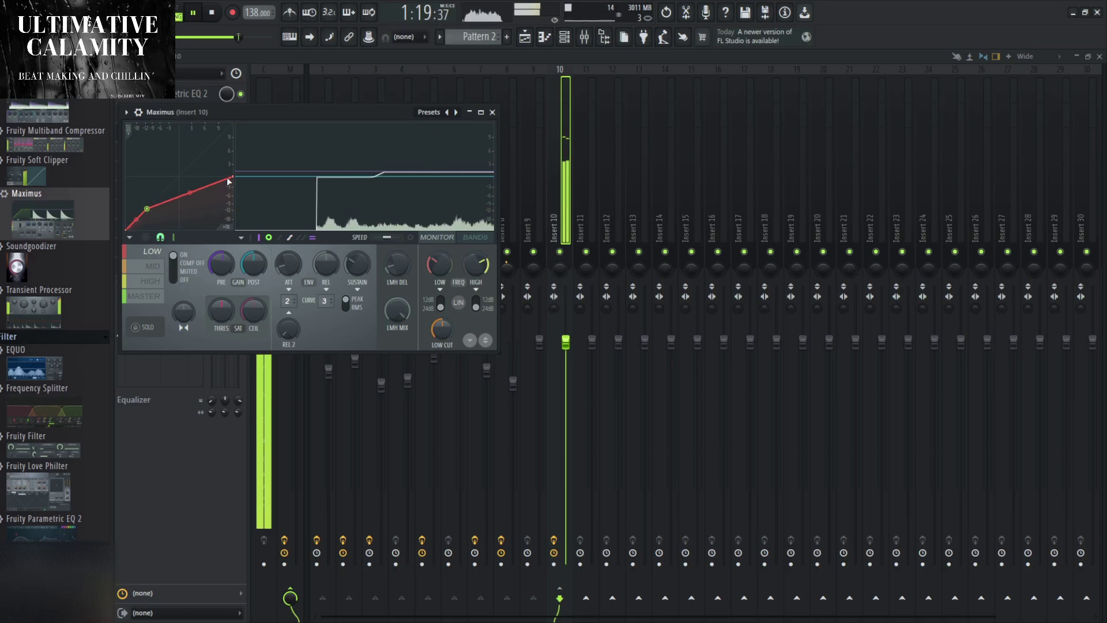
left_click_drag(228, 182, 231, 199)
left_click_drag(147, 208, 144, 214)
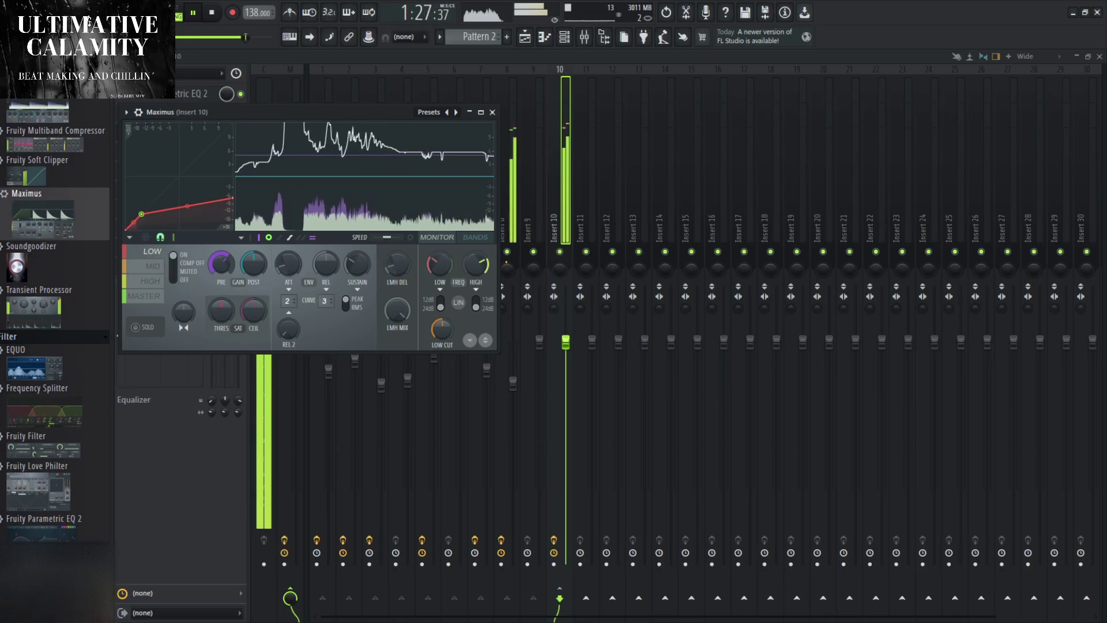
Round off the compression curves of Maximus's MID and LOW bands and raise the pre gain of MID and HIGH.
left_click(152, 266)
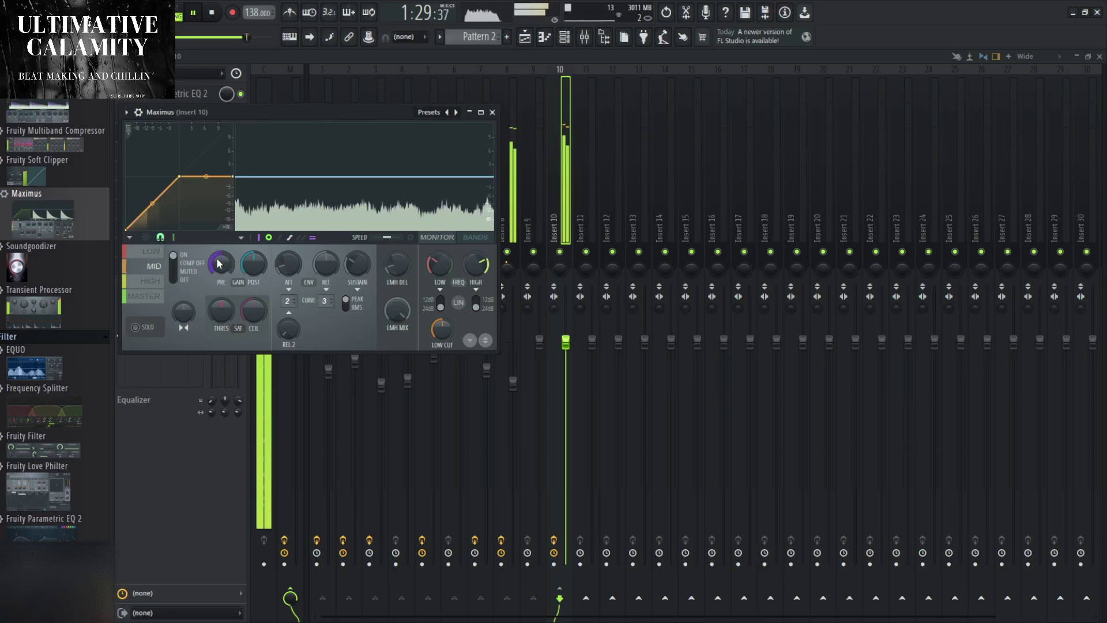
left_click_drag(183, 178, 156, 201)
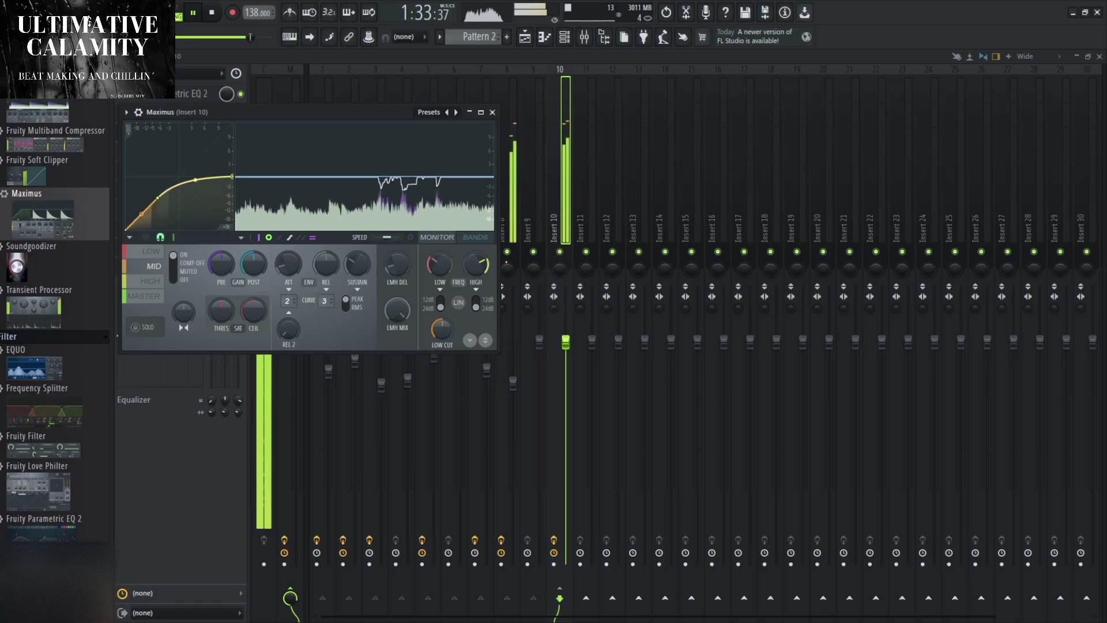
left_click(149, 280)
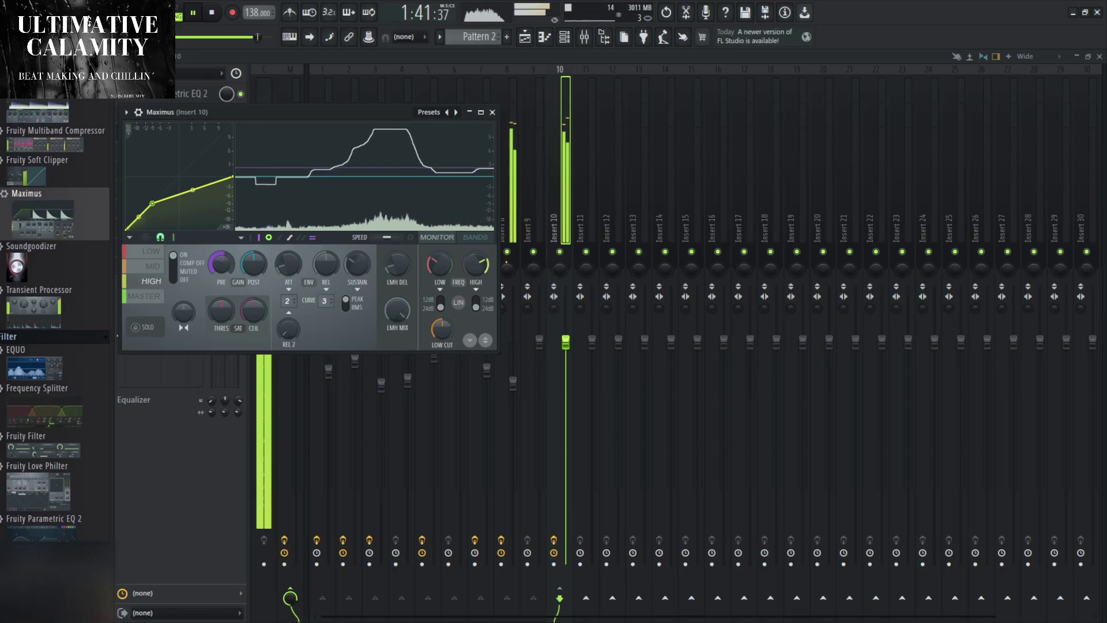
left_click(138, 267)
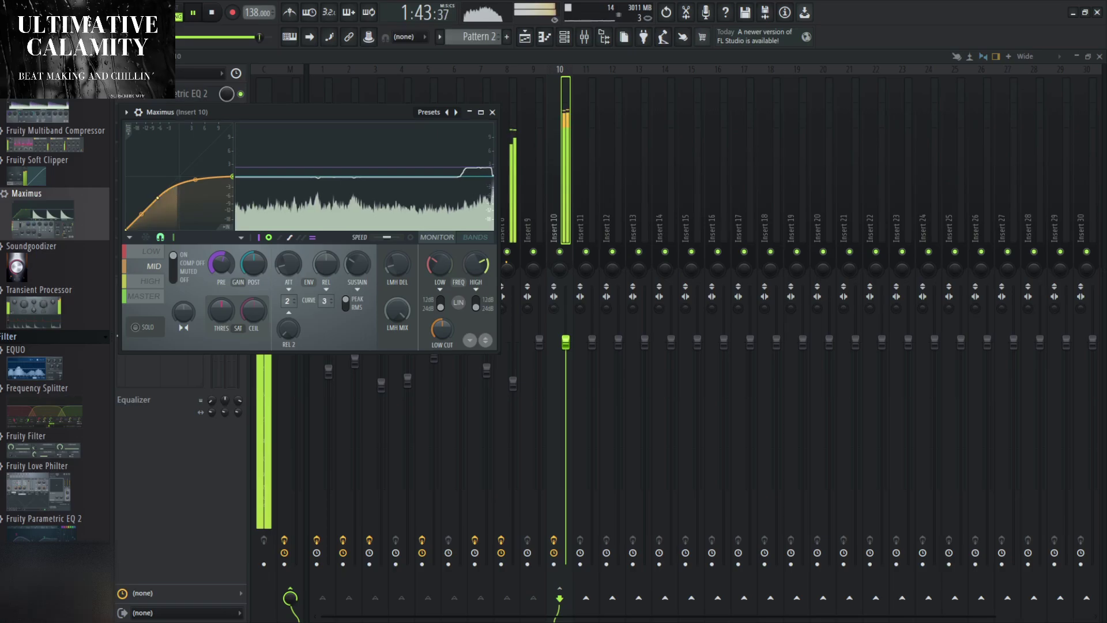
left_click(153, 254)
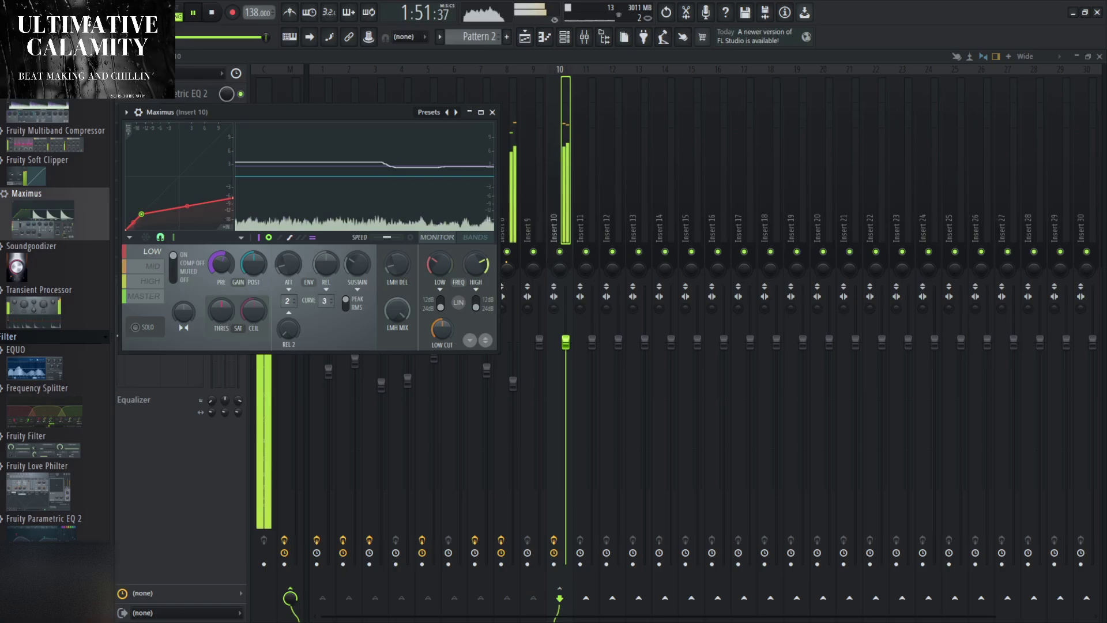
left_click_drag(149, 218, 185, 203)
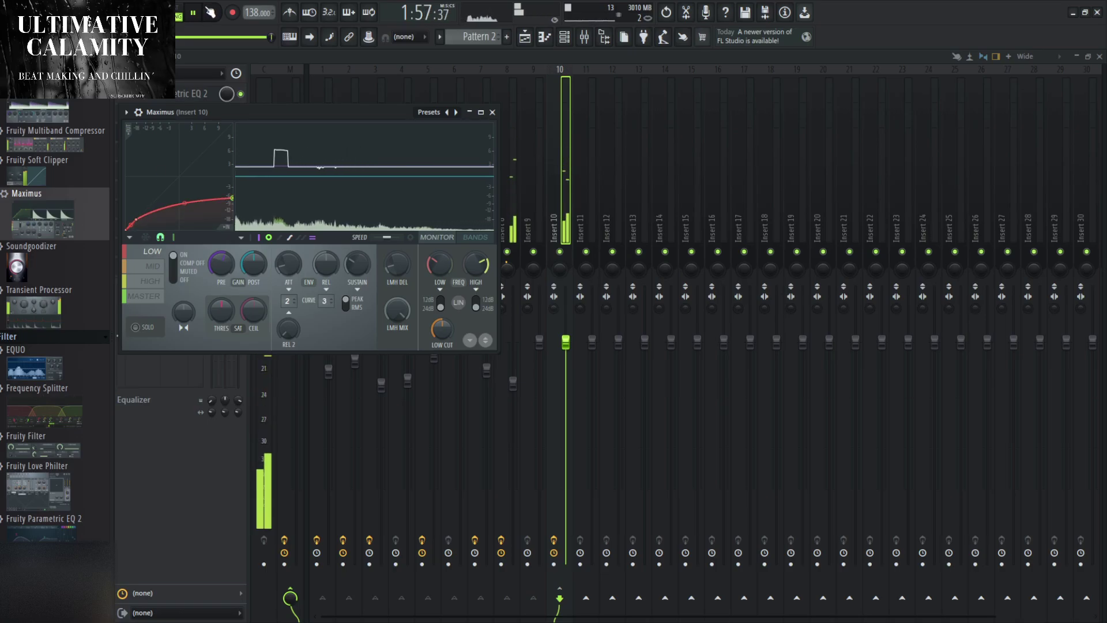
Round and lower Maximus's MASTER curve, adjust its pre and post gain, and turn down the Insert 10 fader.
left_click(149, 297)
mouse_move(179, 177)
left_mouse_down()
mouse_move(165, 194)
mouse_move(198, 182)
left_mouse_up()
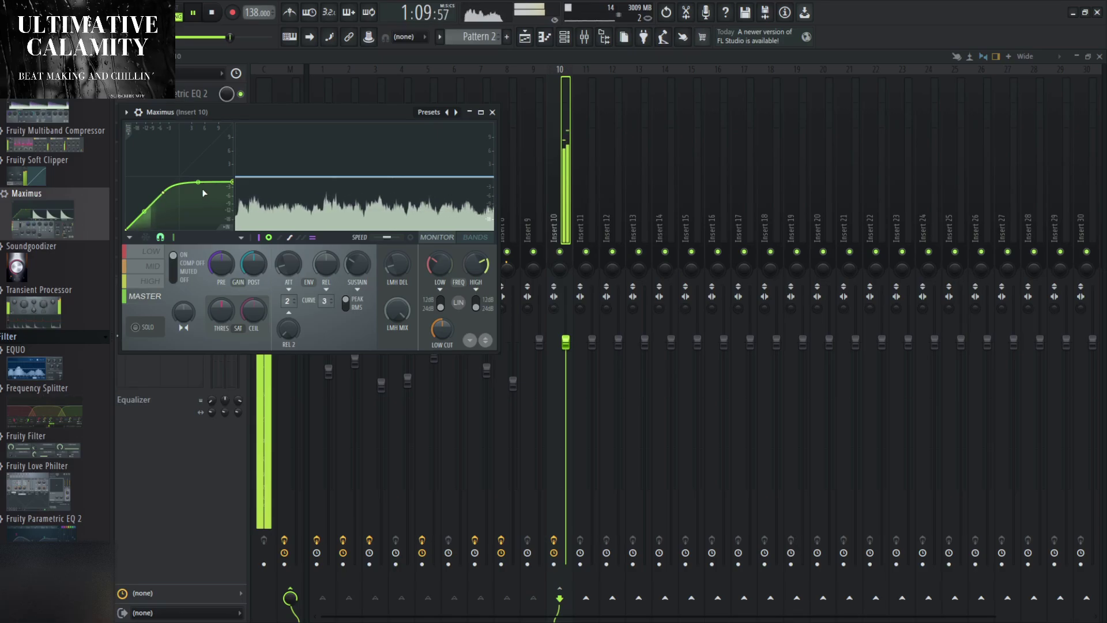
scroll(254, 265, "up", 2)
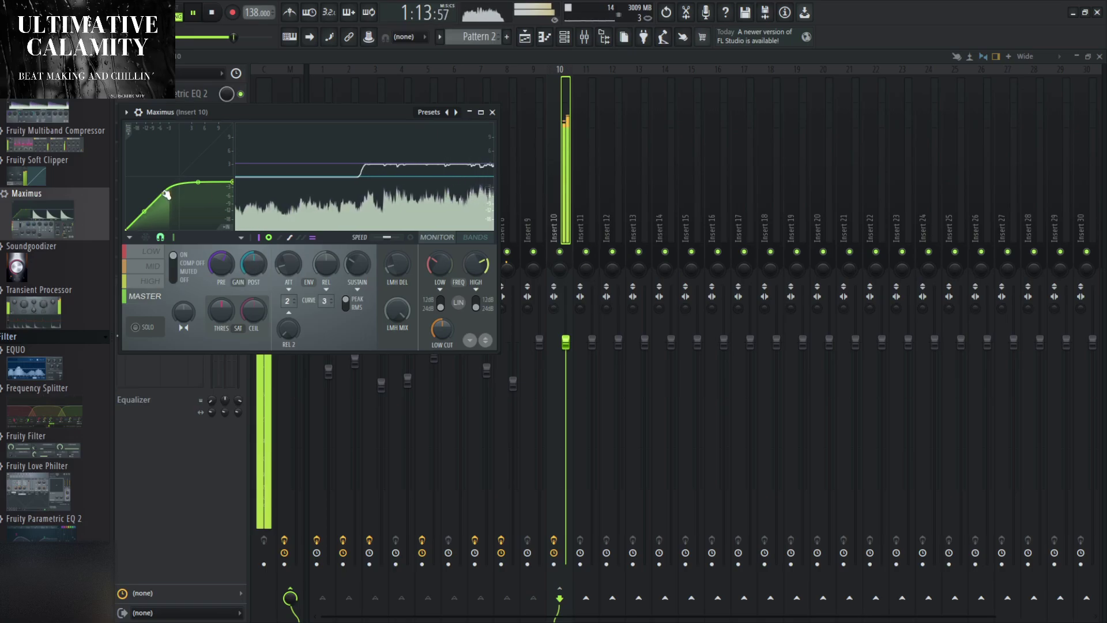
left_click_drag(195, 182, 195, 188)
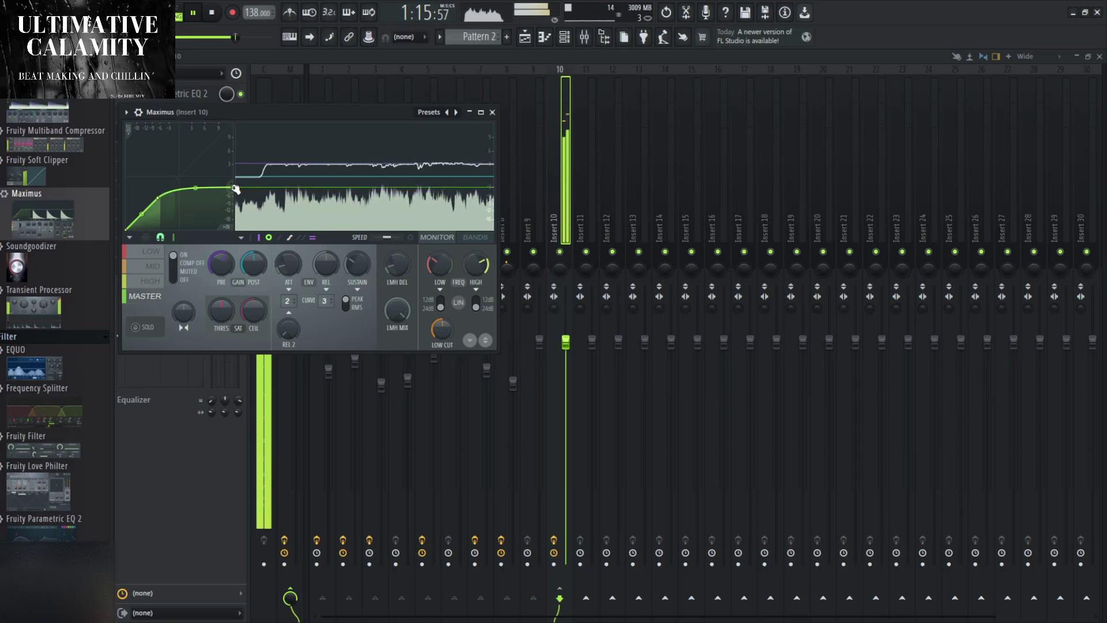
left_click_drag(254, 264, 254, 254)
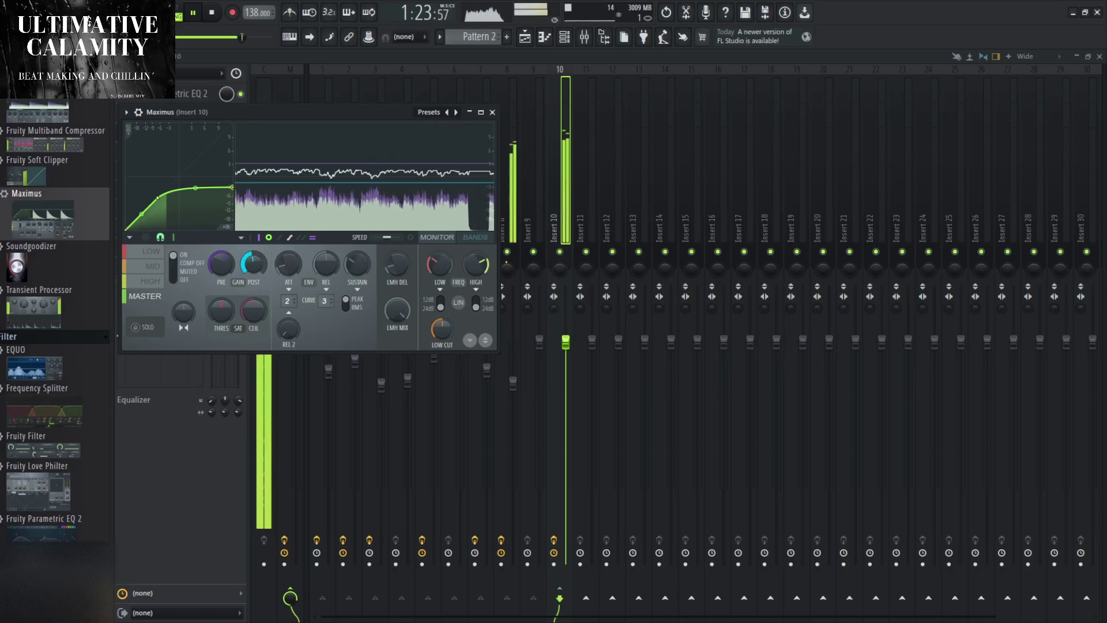
left_click(493, 112)
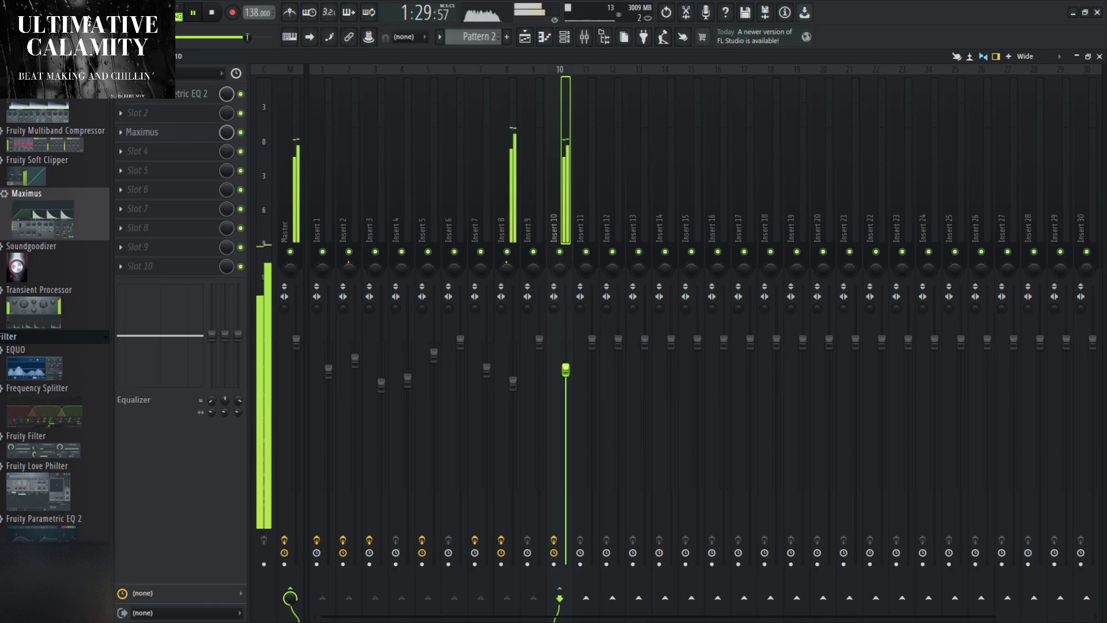
Reopen Maximus on Insert 10 and examine its MASTER and MID bands while the song plays from about 0:30.
left_click(188, 134)
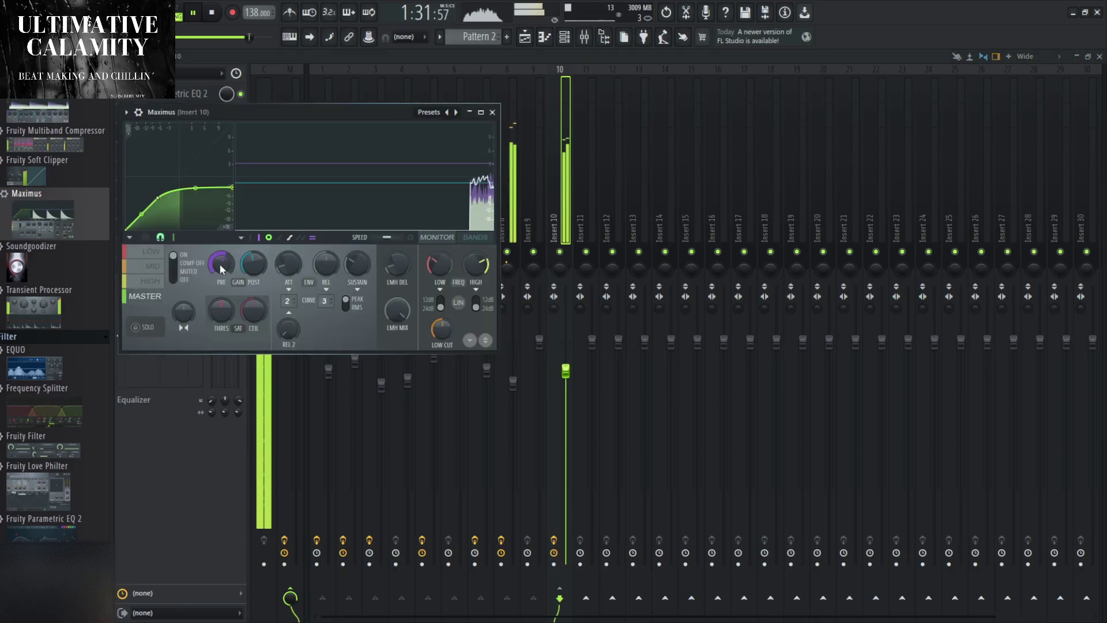
left_click(153, 267)
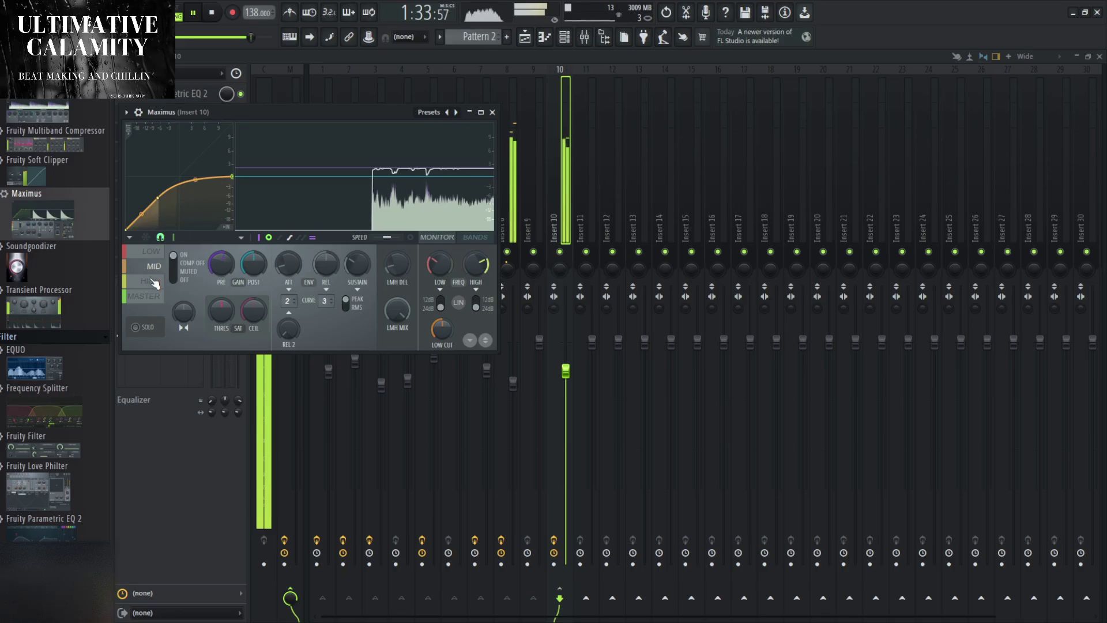
left_click(197, 37)
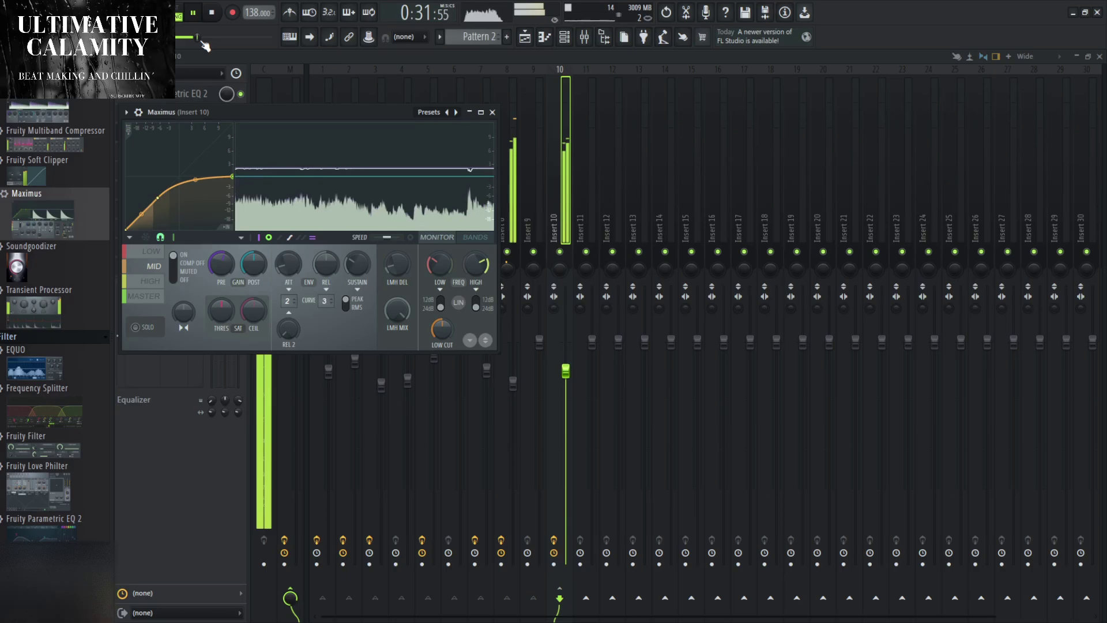
key("F5")
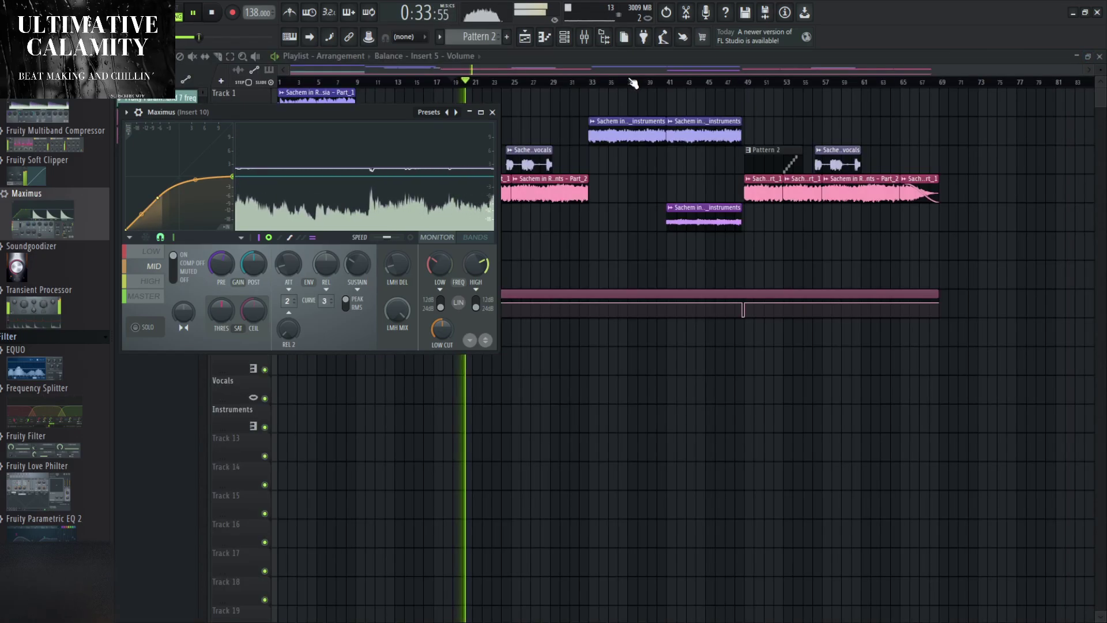
Play the song from about bar 36 and examine Maximus's MASTER, LOW, MID and HIGH bands on Insert 10.
left_click(617, 82)
key("F9")
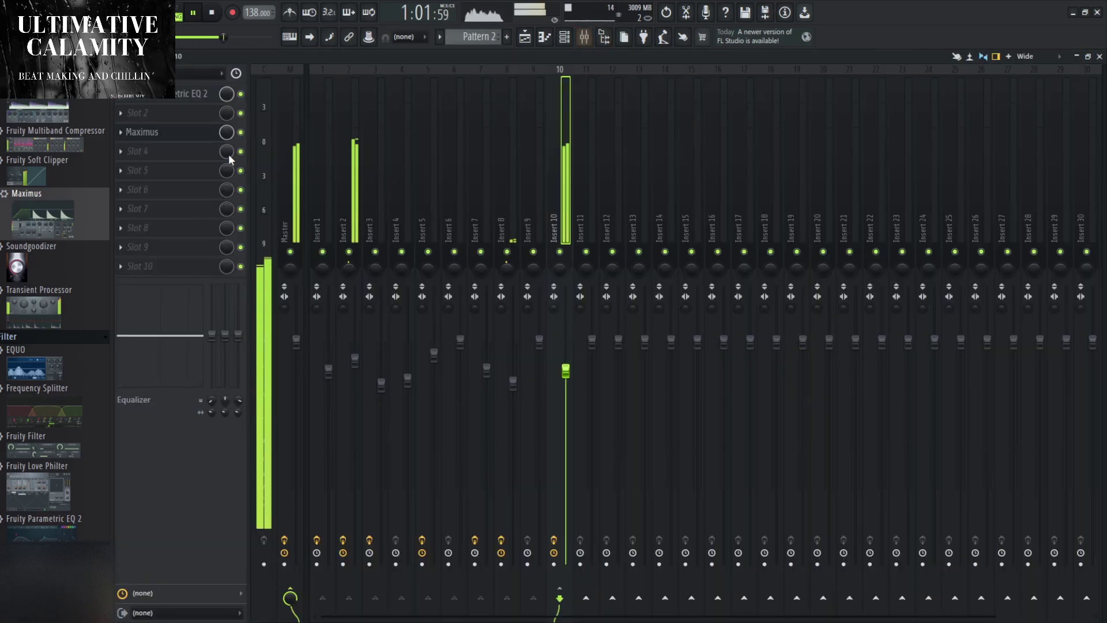
left_click(185, 148)
left_click(144, 297)
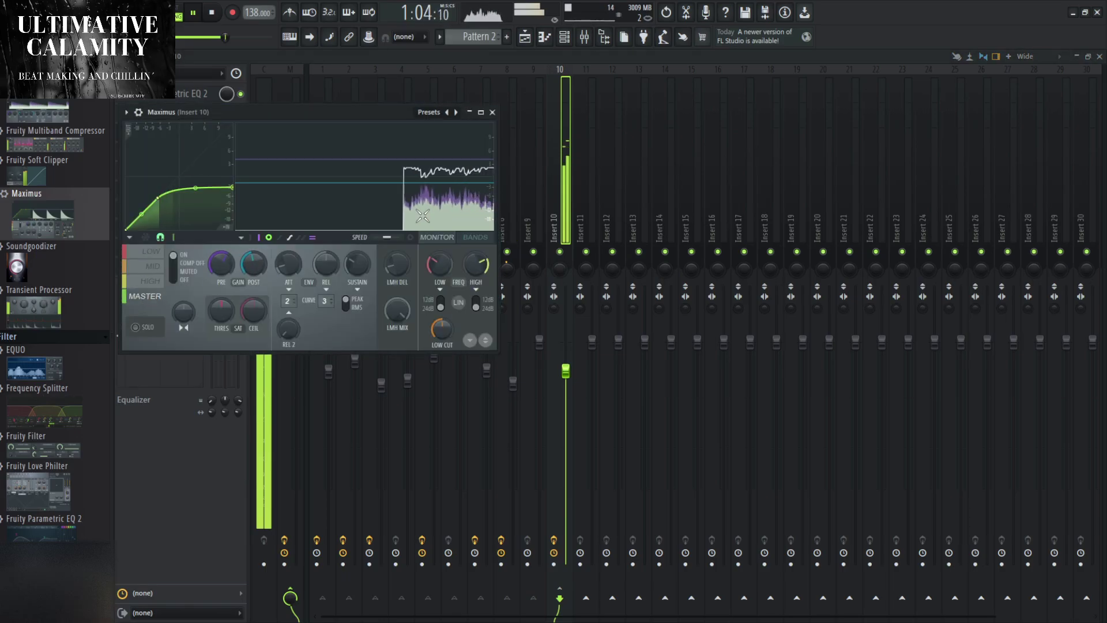
left_click(159, 254)
left_click(154, 266)
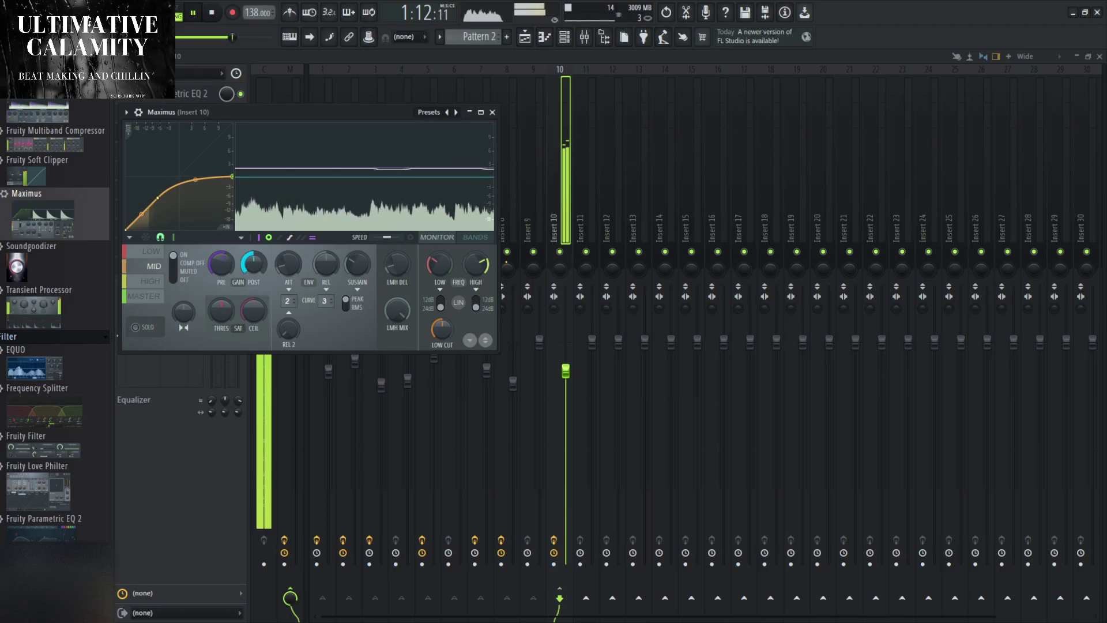
left_click(152, 281)
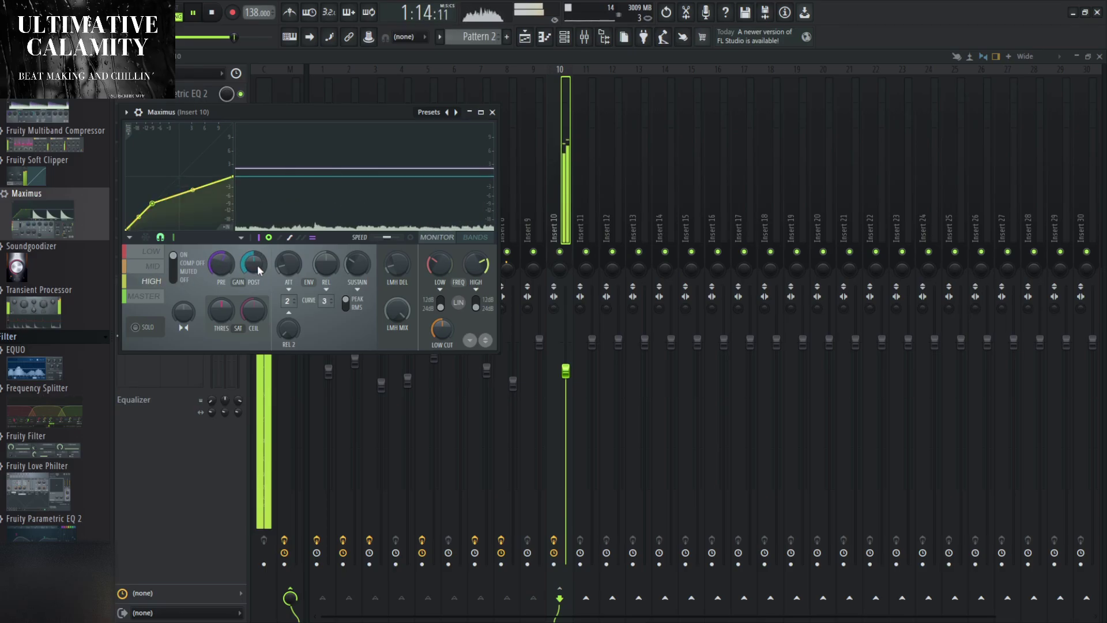
left_click(500, 113)
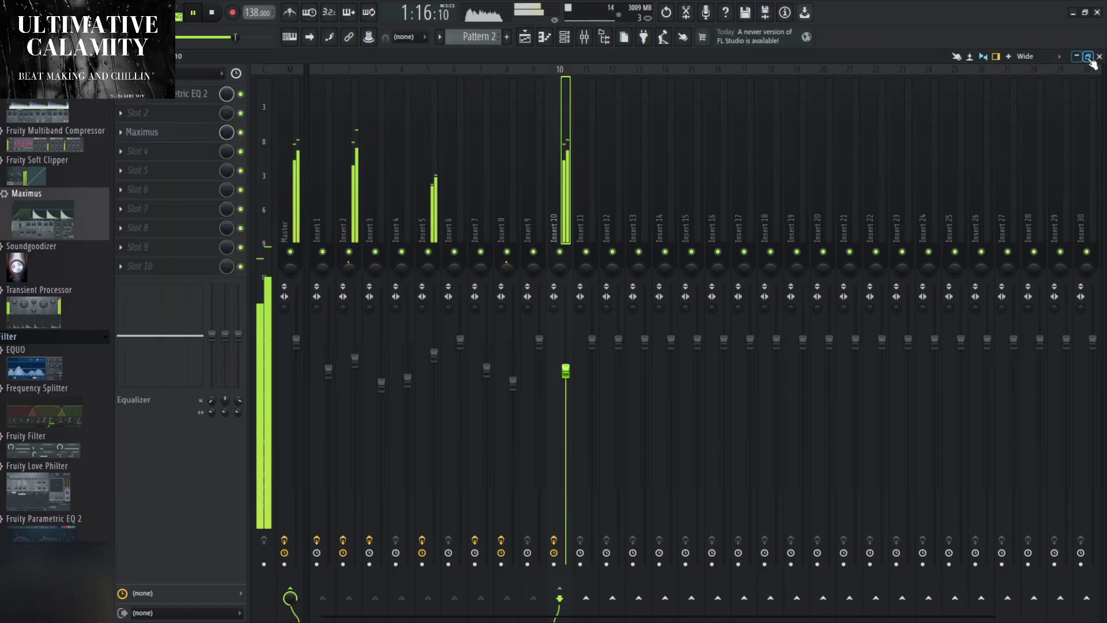
key("F5")
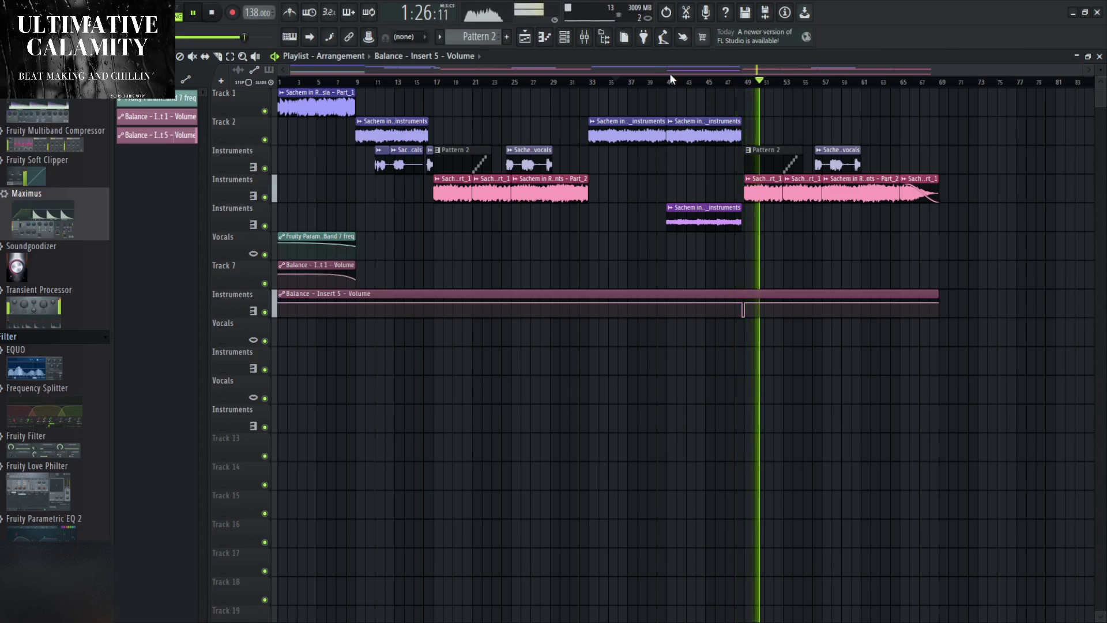
left_click(585, 37)
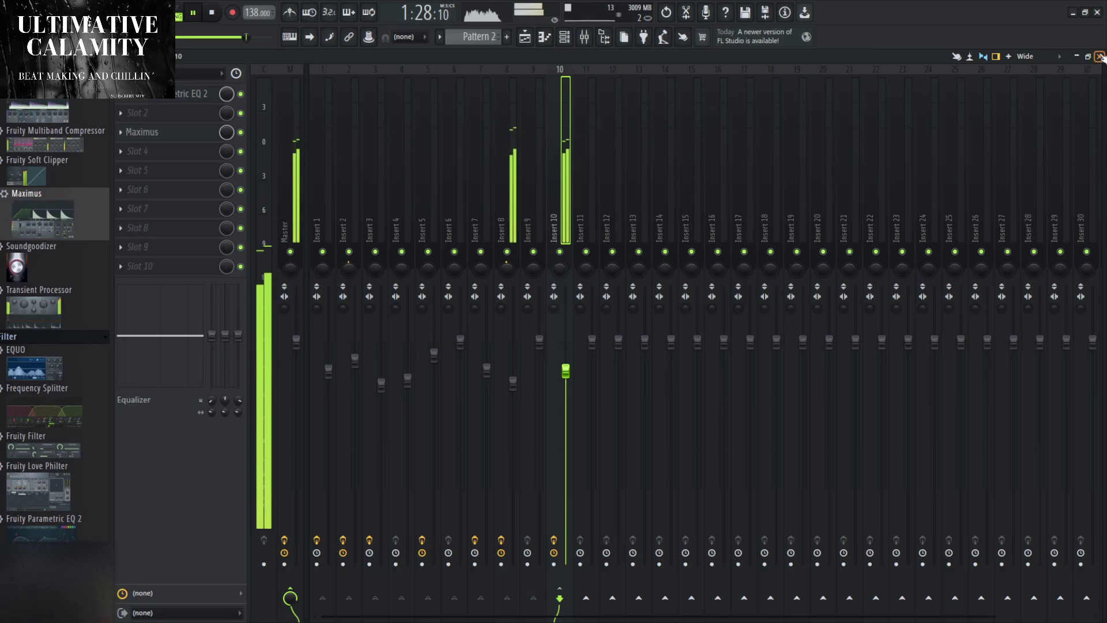
left_click(584, 37)
left_click(565, 37)
left_click(585, 37)
Restart playback from about 0:54 and look at the Guitar Rig 7 effect on Insert 2.
left_click(358, 134)
left_click(350, 145)
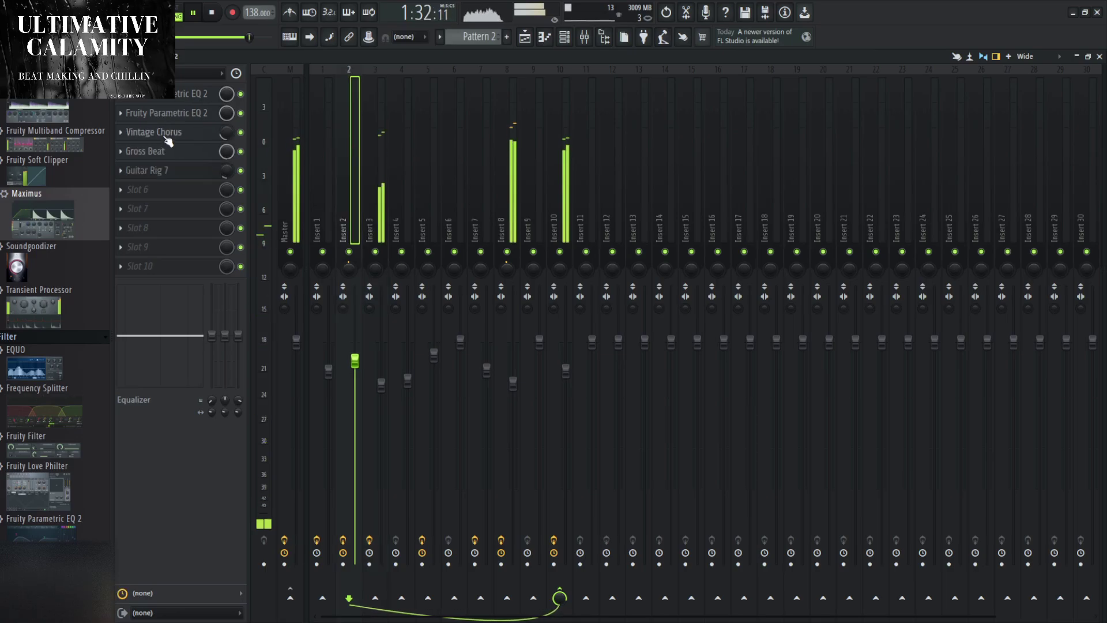
left_click(211, 12)
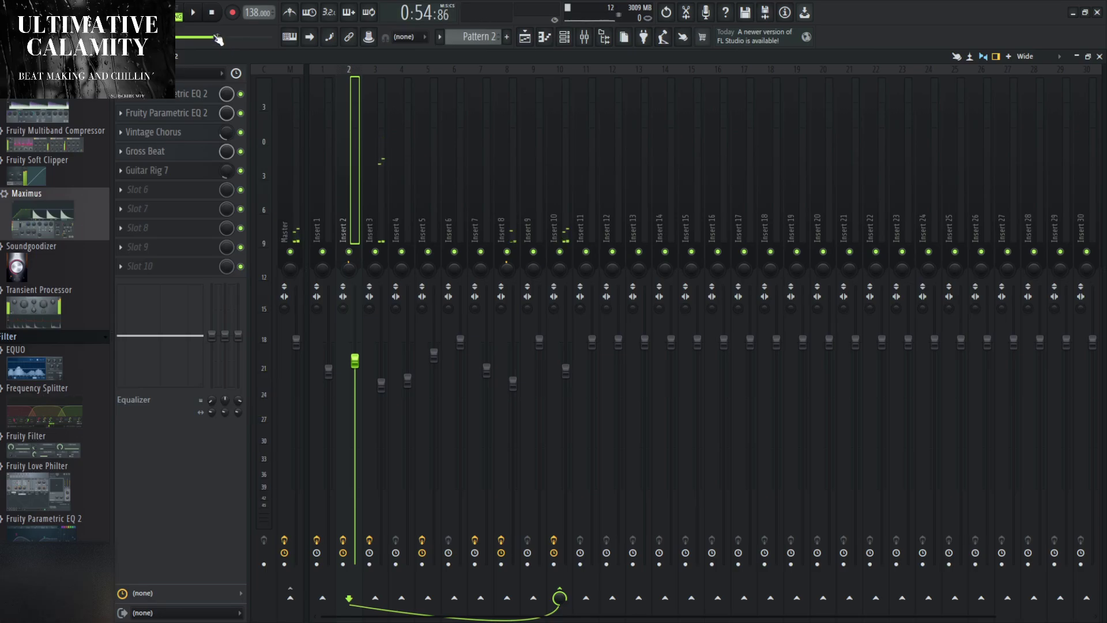
key("space")
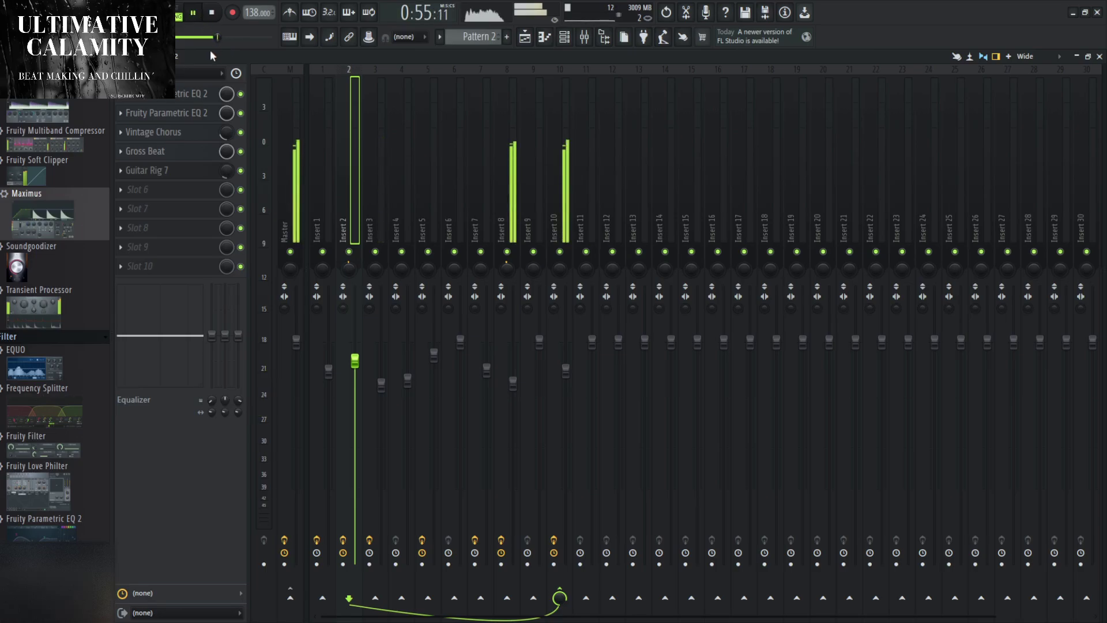
left_click(167, 171)
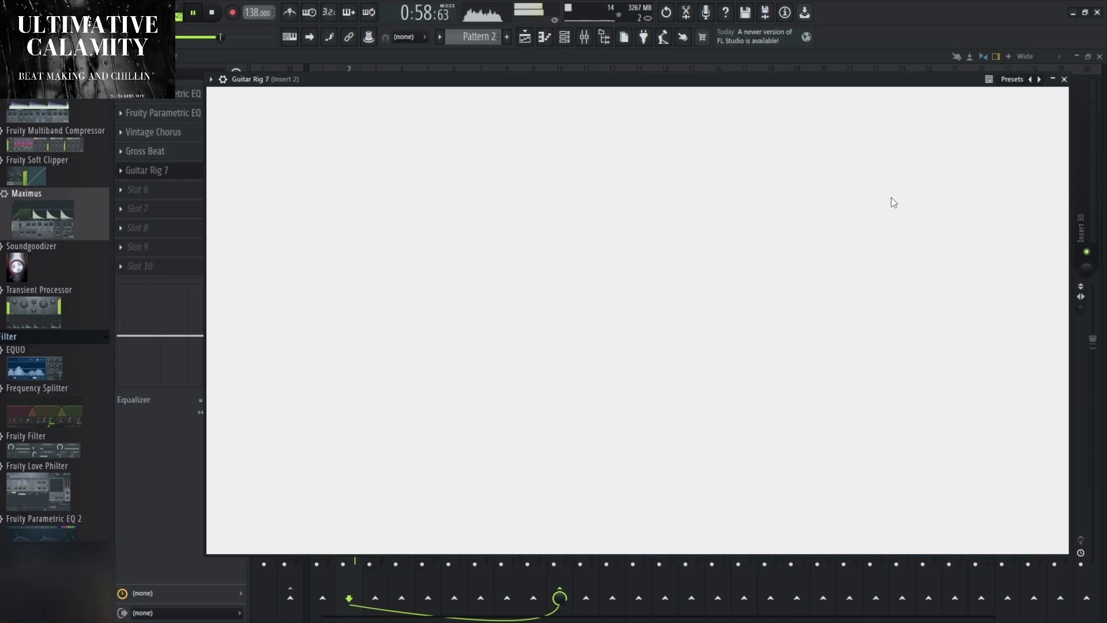
left_click(1061, 79)
Look at Guitar Rig 7 on Insert 8 and slightly raise the effect's mix level.
left_click(562, 172)
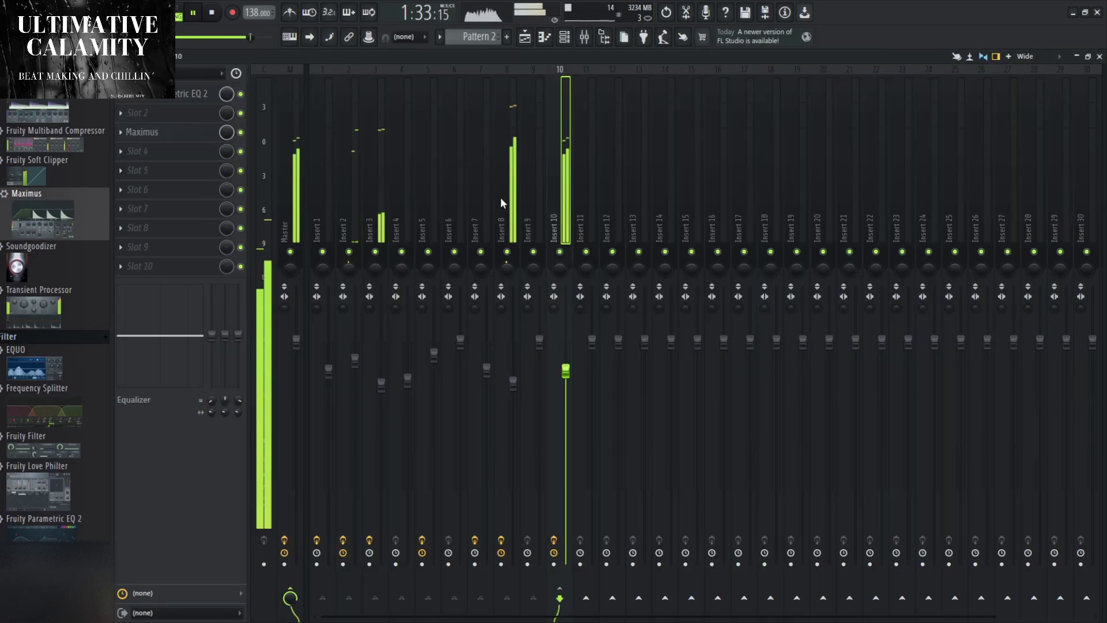
left_click(500, 197)
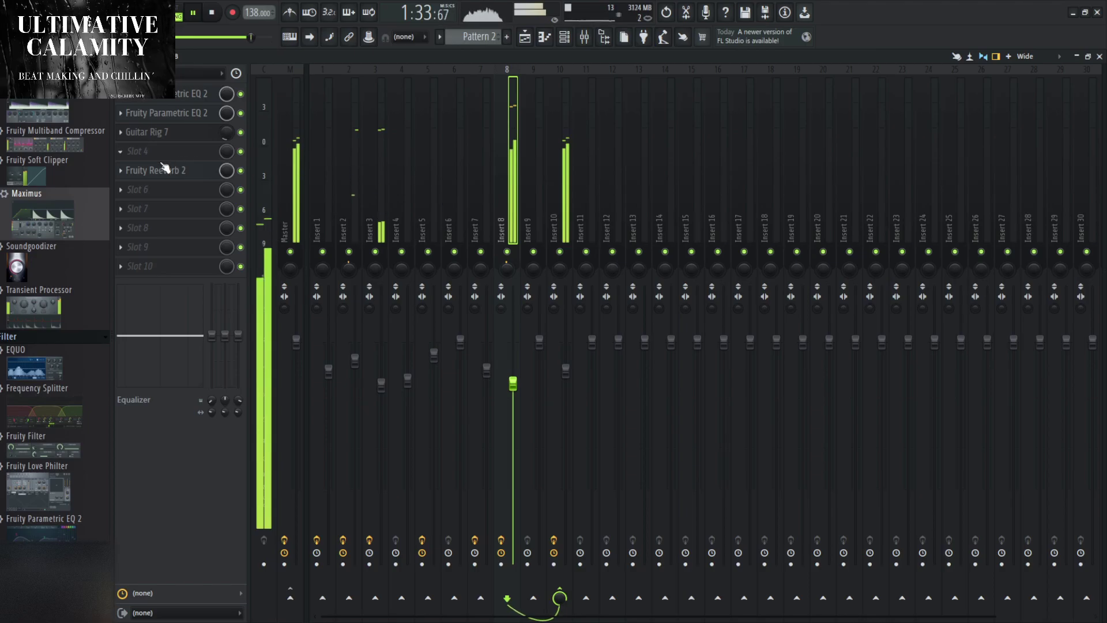
left_click(155, 133)
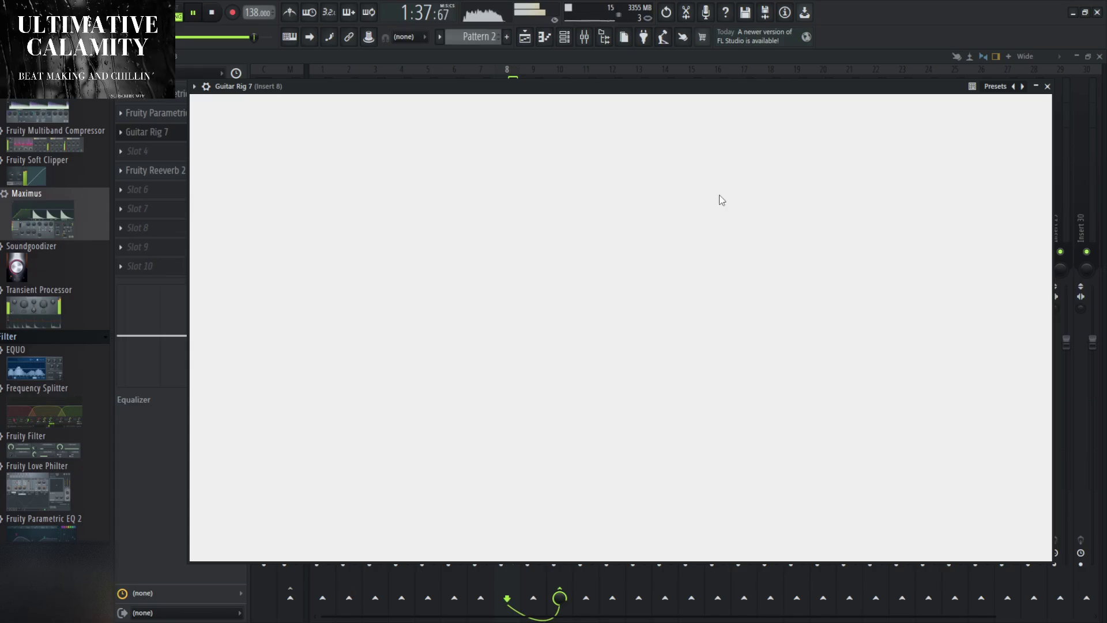
left_click(1048, 86)
left_click_drag(224, 135, 223, 123)
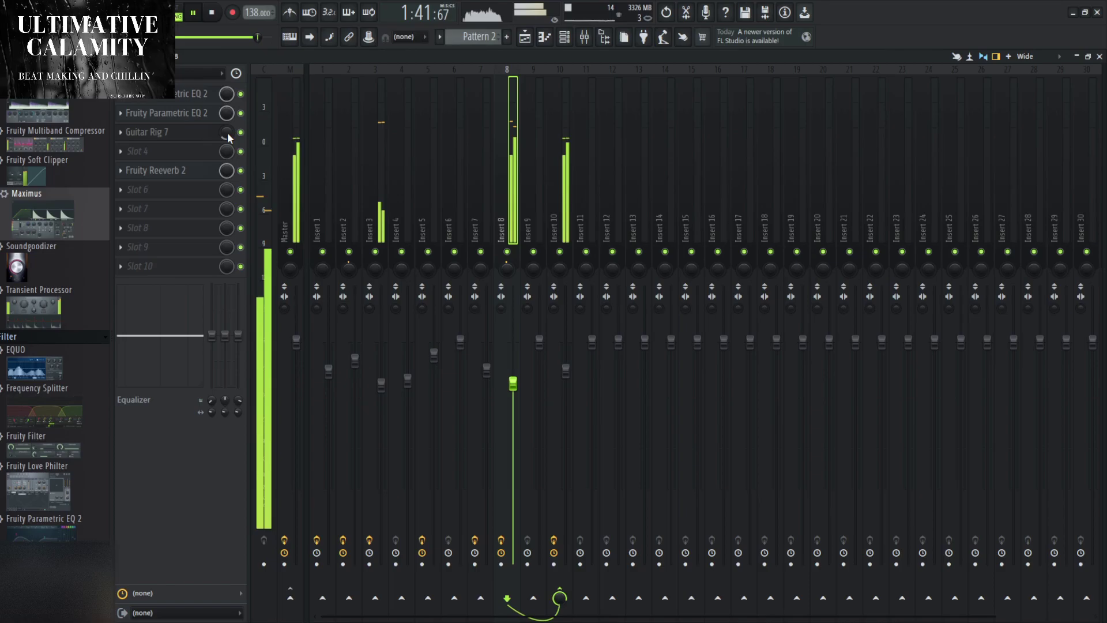
Move Guitar Rig 7 from slot 3 to slot 4 of Insert 8 and close its window.
left_click(147, 132)
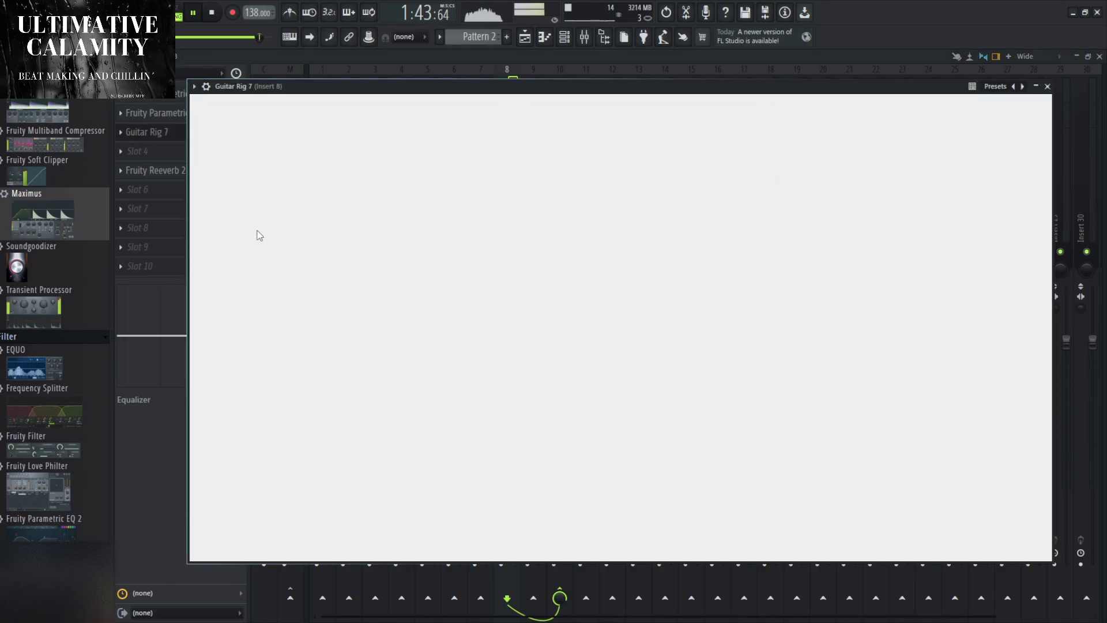
left_click_drag(147, 132, 163, 156)
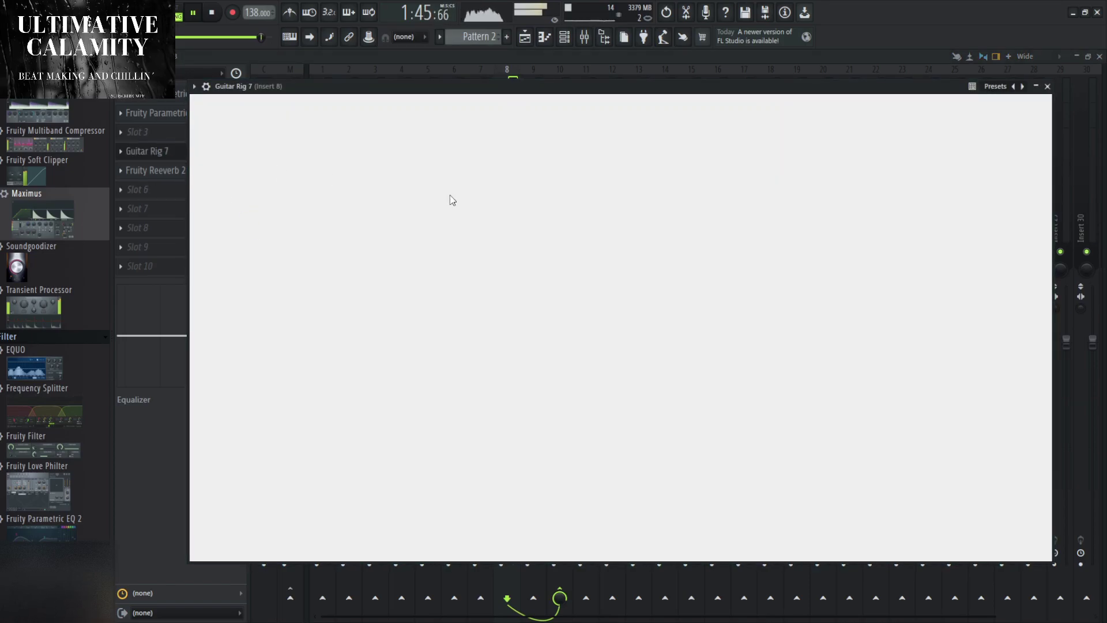
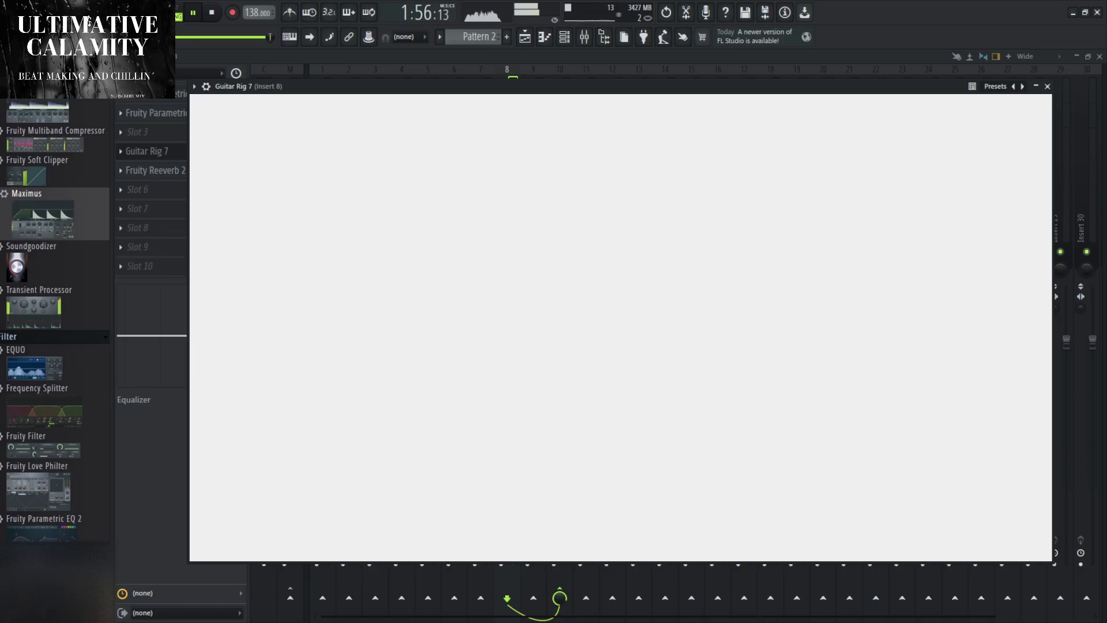
left_click(1047, 86)
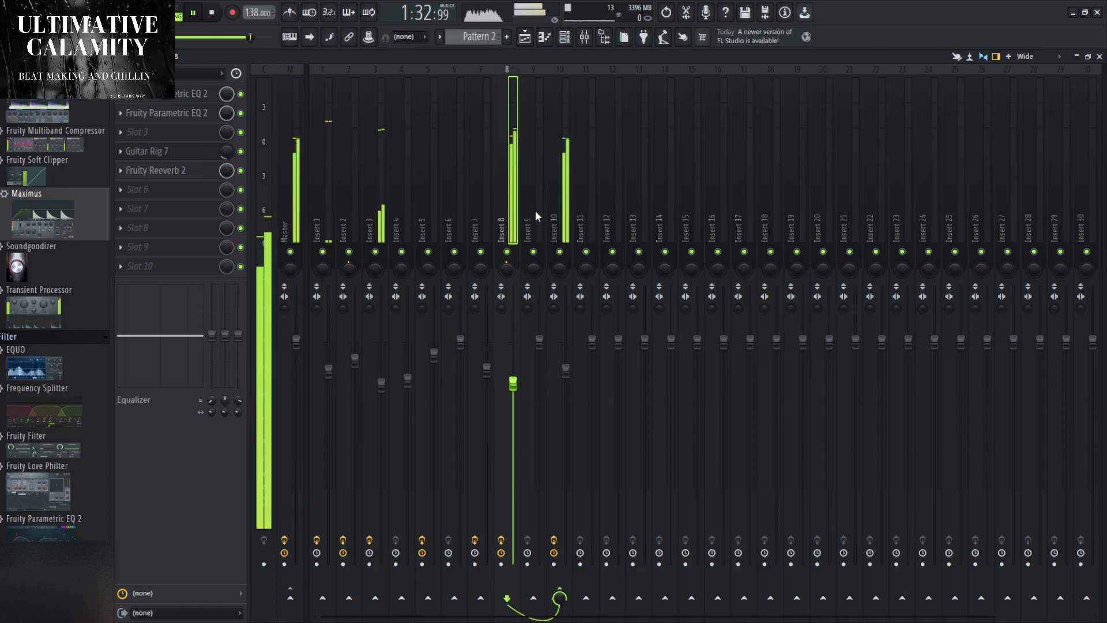
Check Maximus on Insert 10 once more and lower the Insert 10 fader slightly.
left_click(557, 213)
left_click(142, 132)
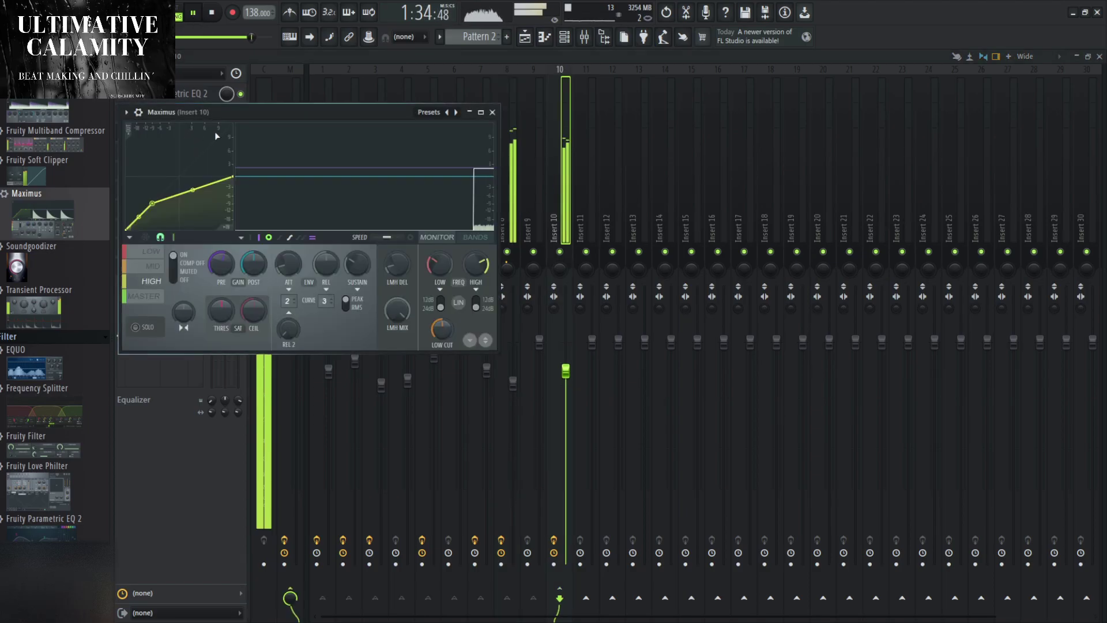
left_click(496, 113)
left_click_drag(559, 313, 559, 318)
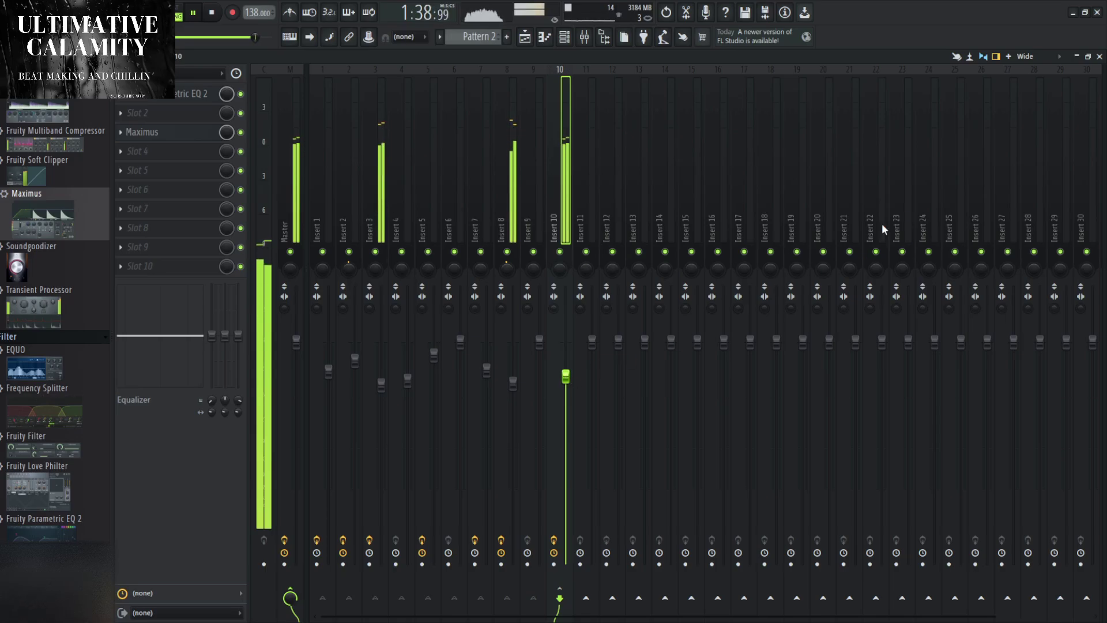
Close the mixer, listen to the arrangement through its ending and again from the intro, and stop playback.
left_click(1100, 55)
left_click(1099, 248)
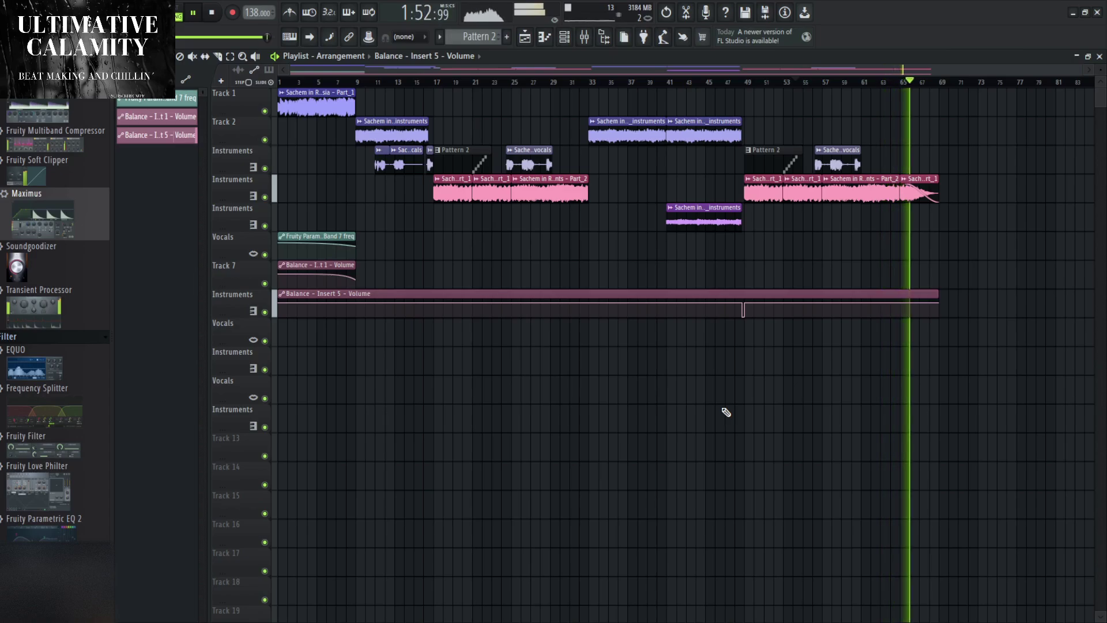
left_click(320, 81)
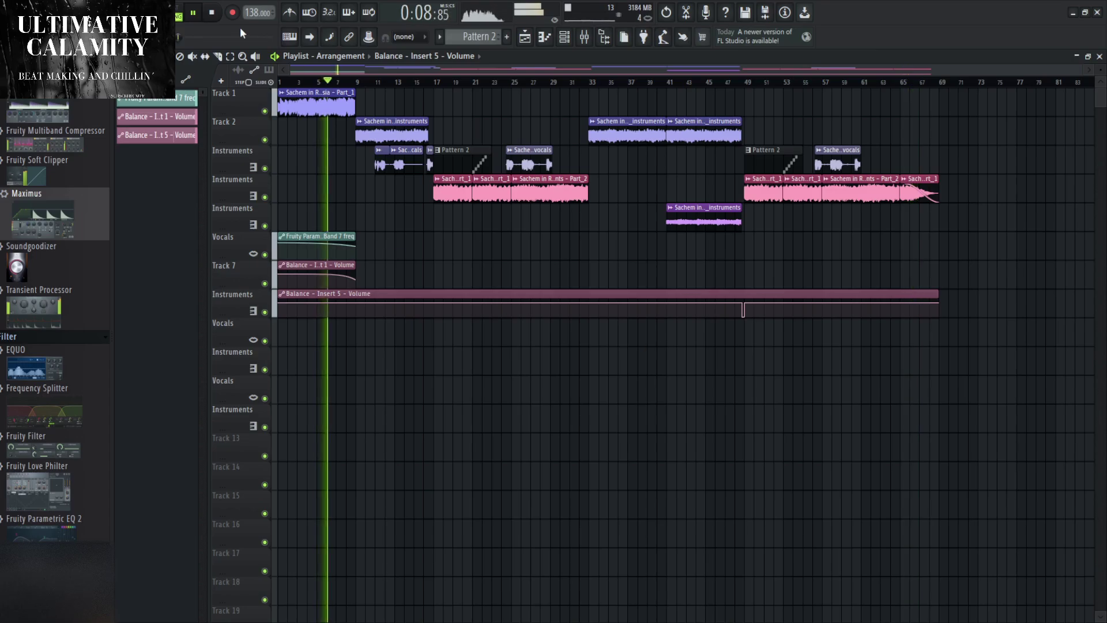
key("space")
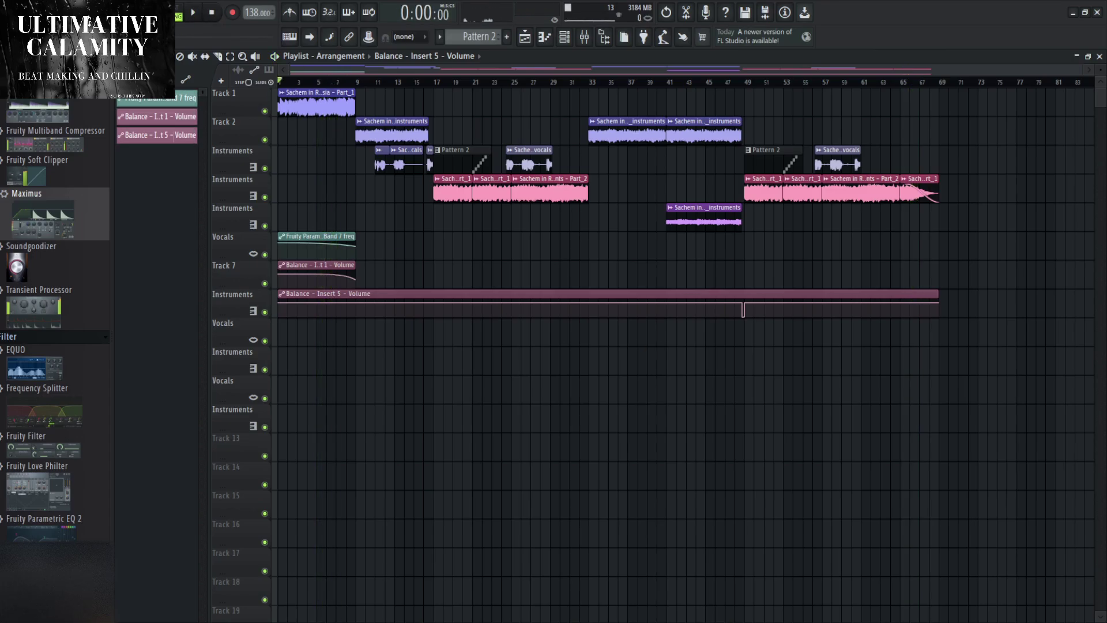